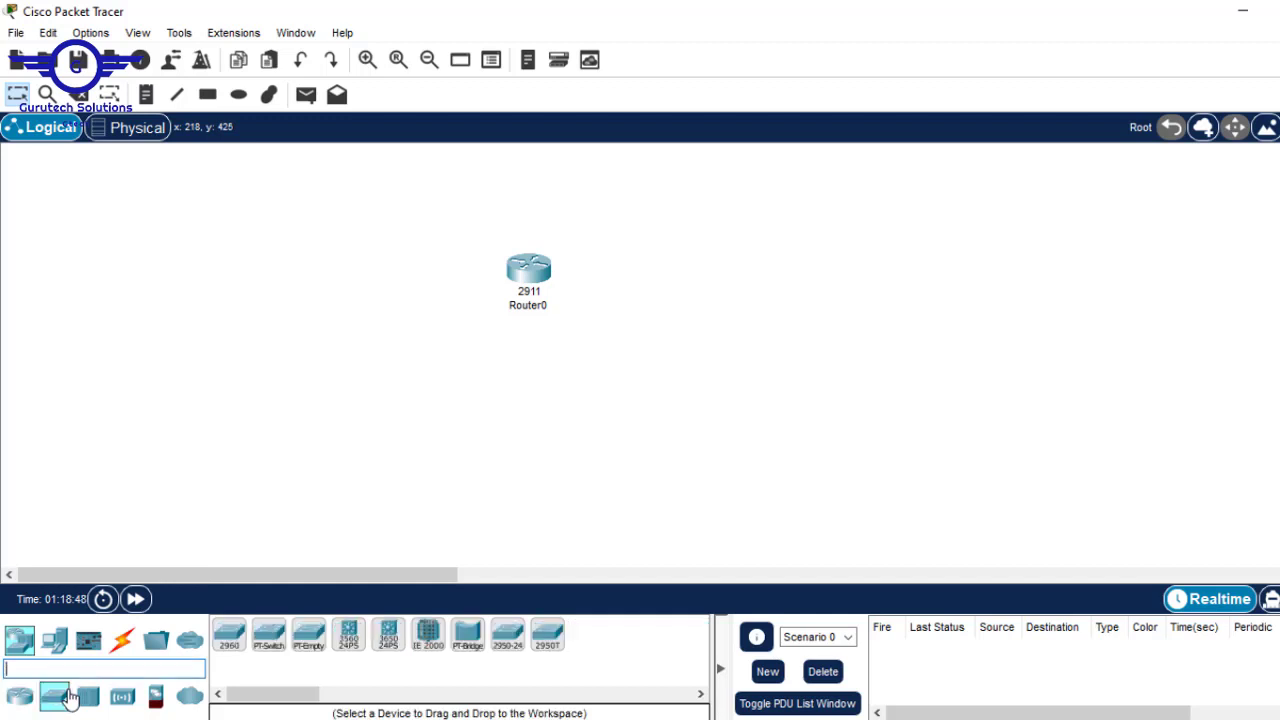
- Place three 2960 switches around Router0: Switch0 to its left, Switch1 below, Switch2 to its right
drag(235, 640, 360, 326)
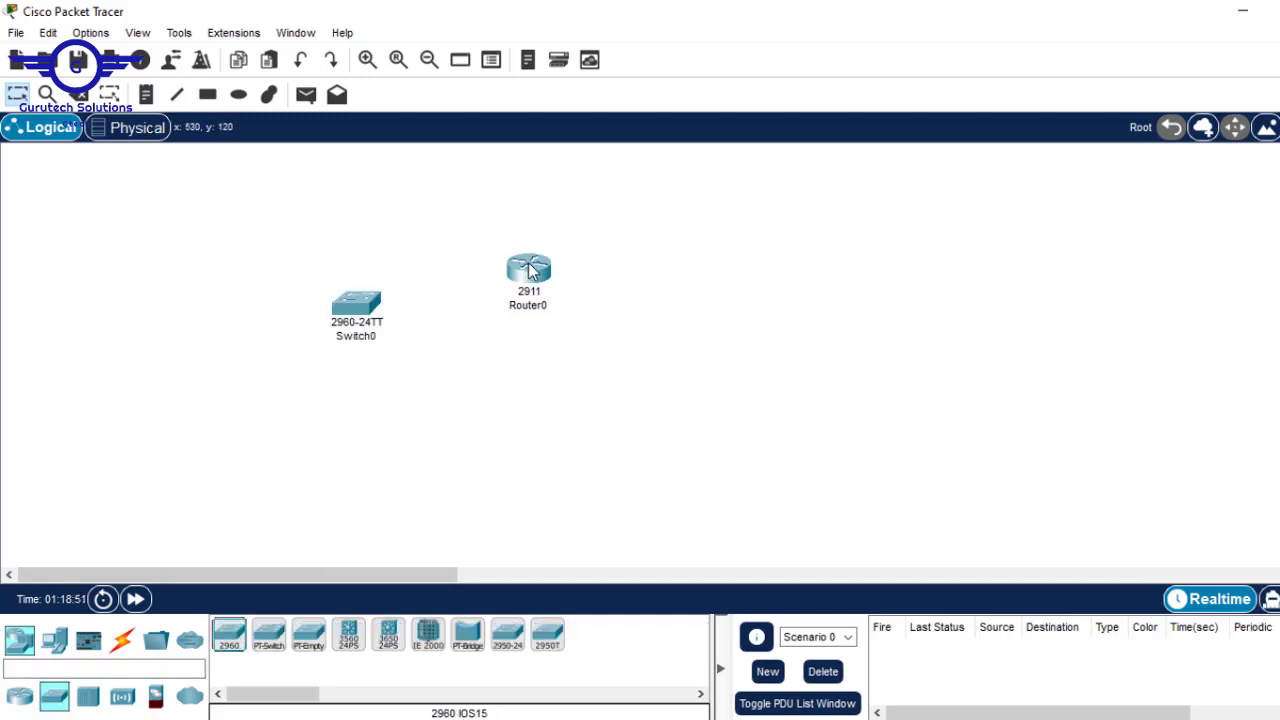
drag(532, 272, 618, 241)
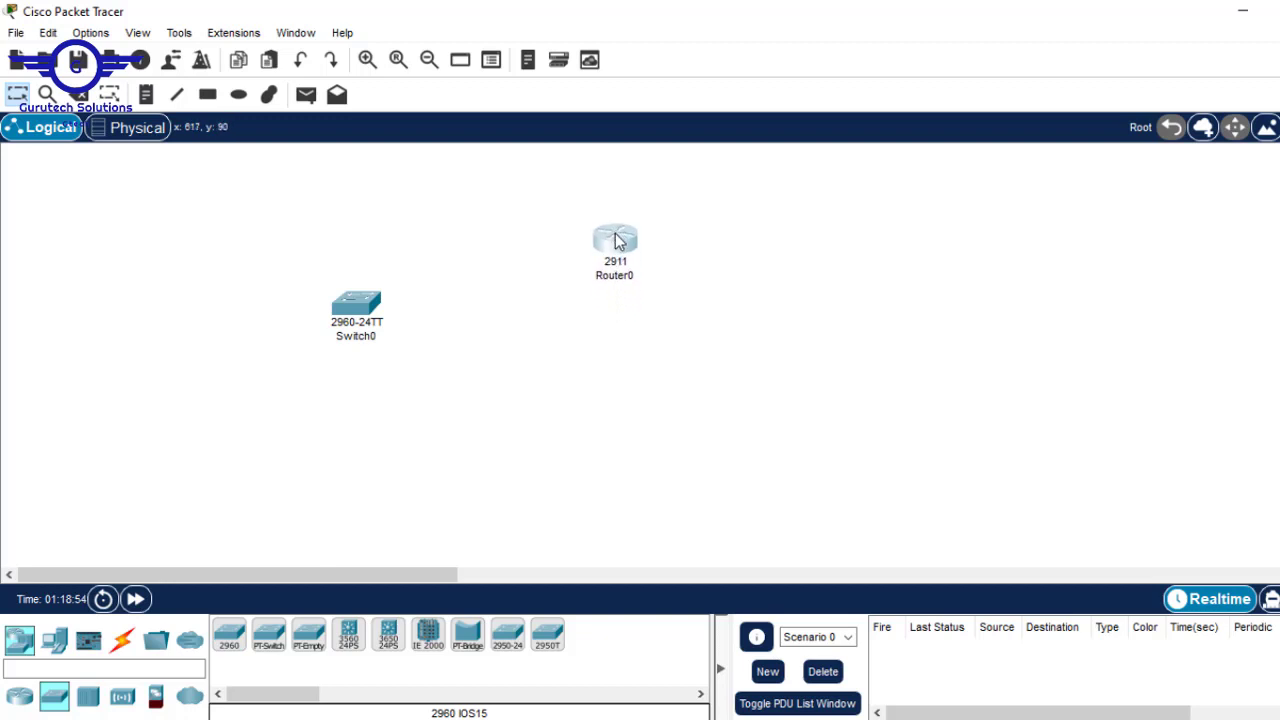
drag(363, 314, 388, 303)
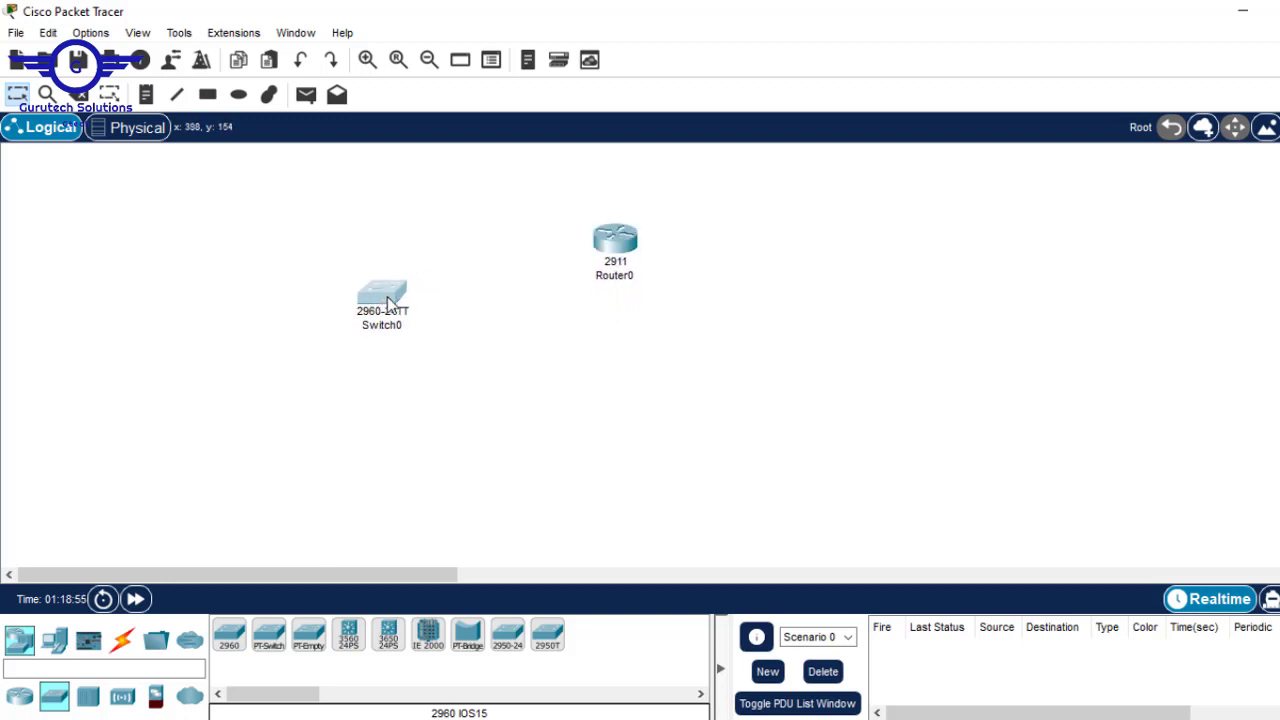
drag(232, 652, 613, 415)
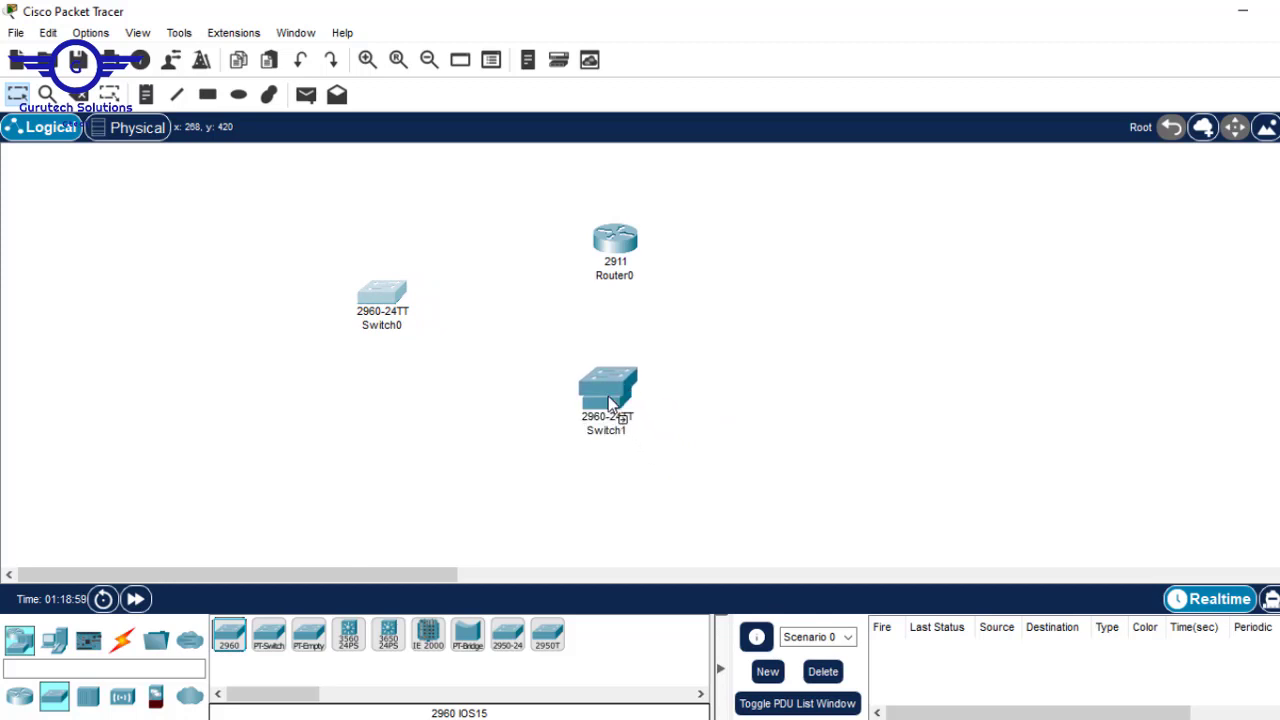
drag(232, 648, 884, 276)
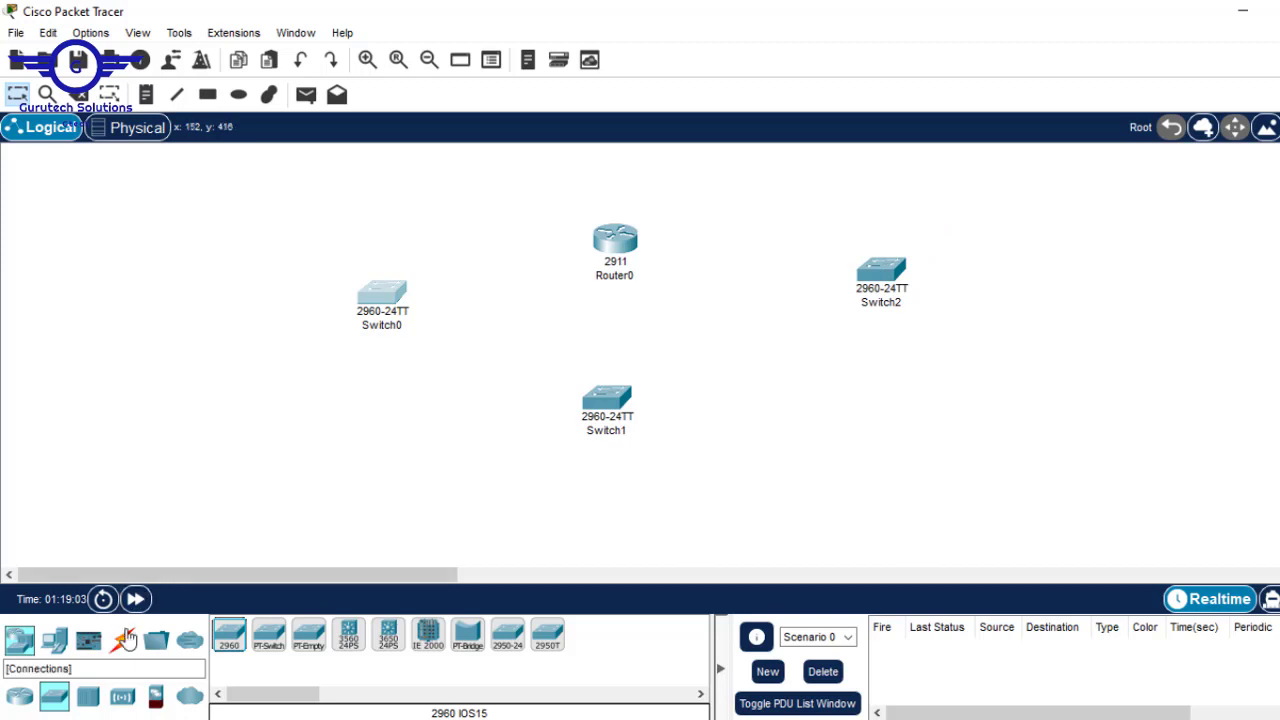
- Link Router0 to Switch0, Switch1 and Switch2 with automatic connection-type cables
click(122, 641)
click(229, 634)
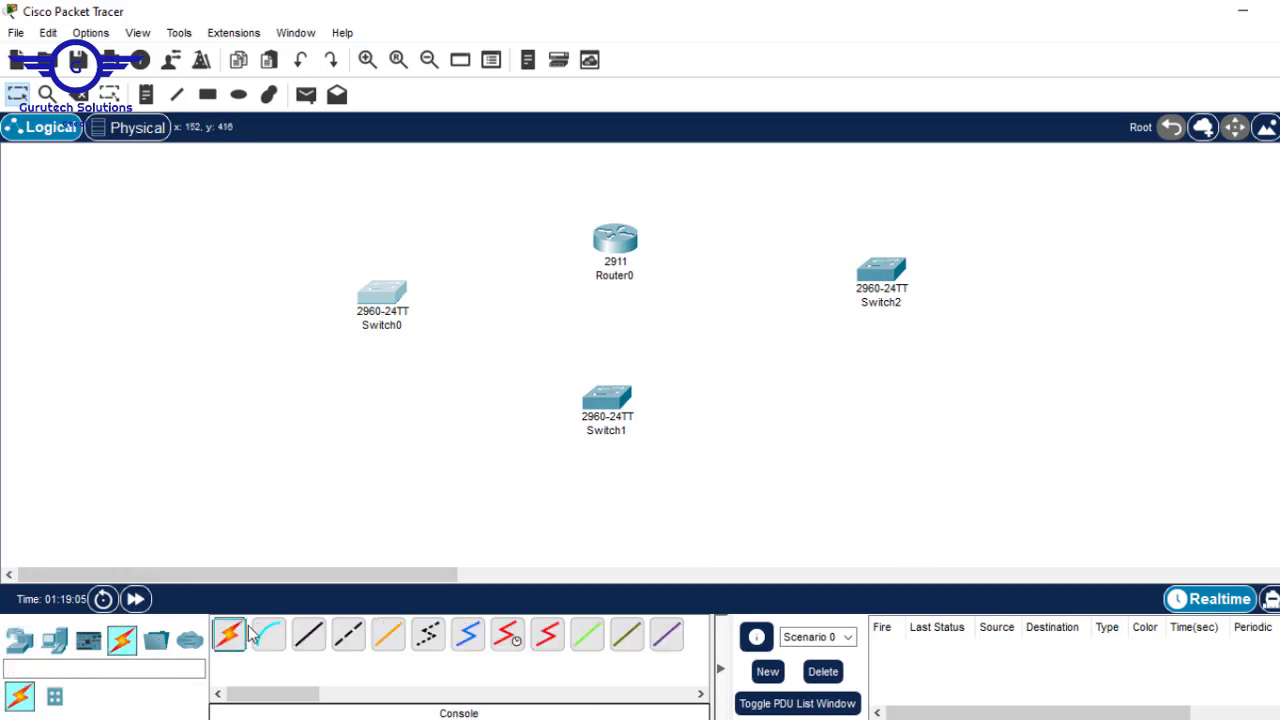
click(614, 238)
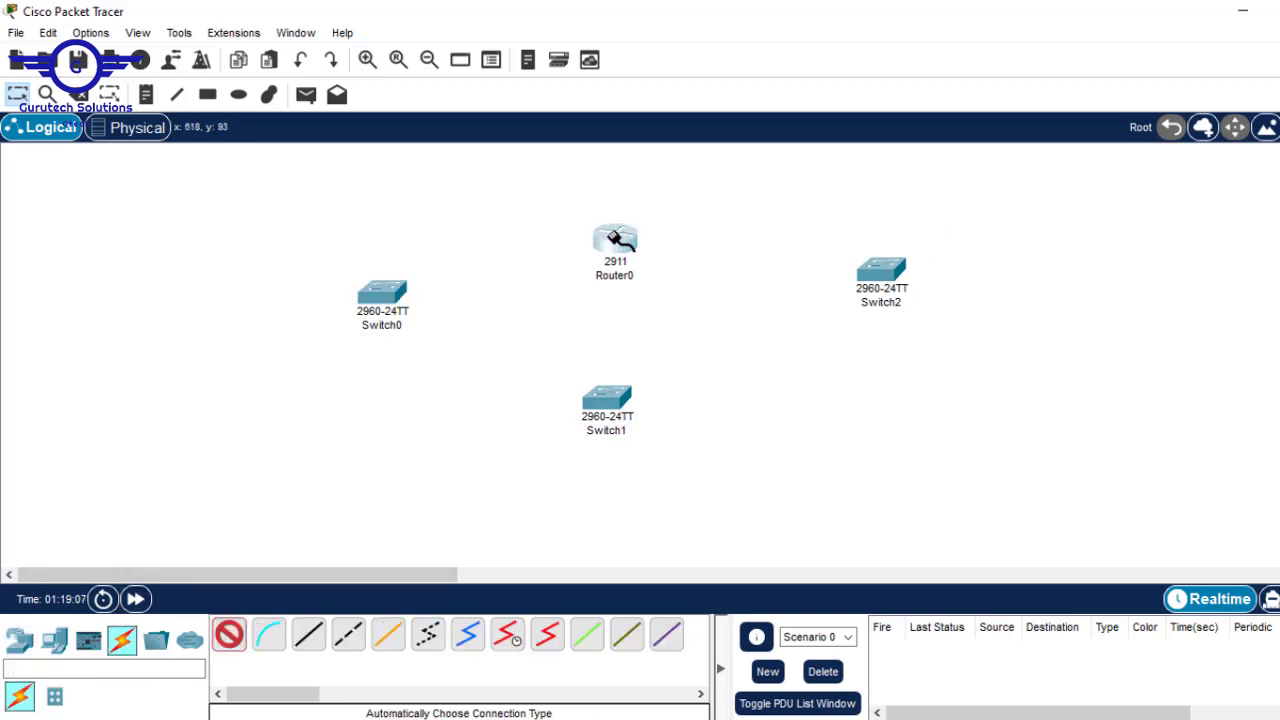
click(385, 293)
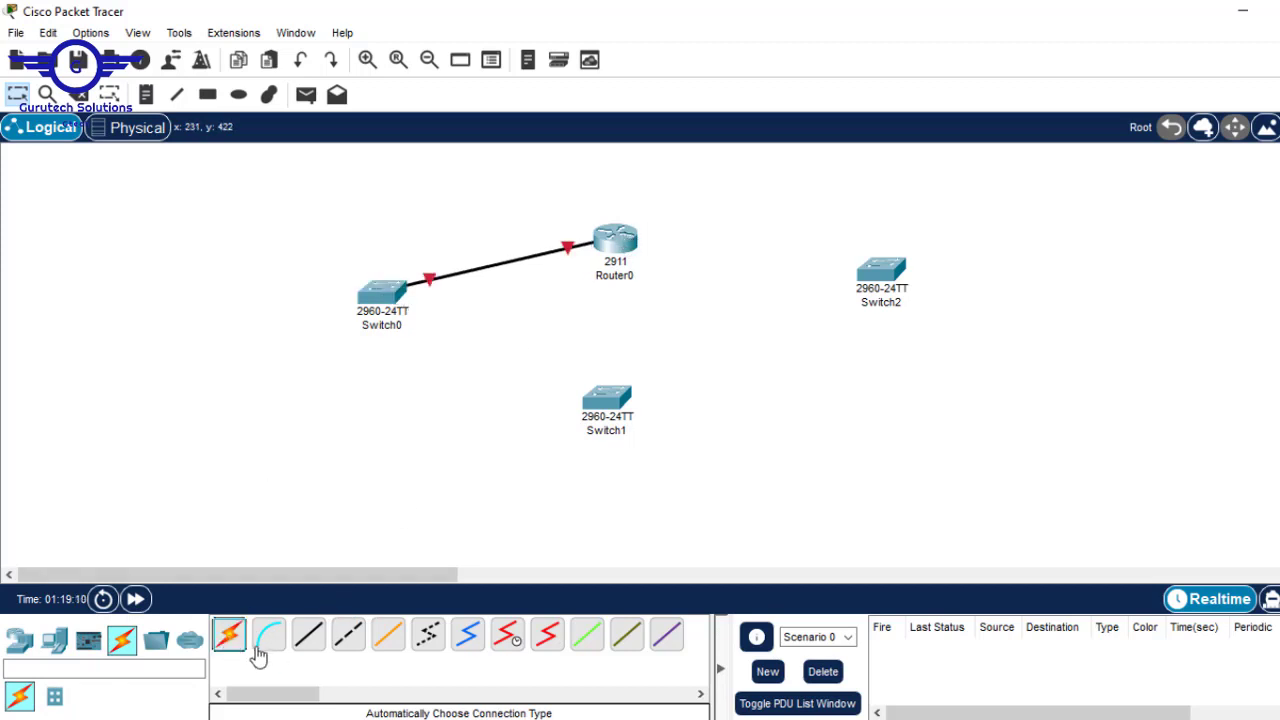
click(229, 634)
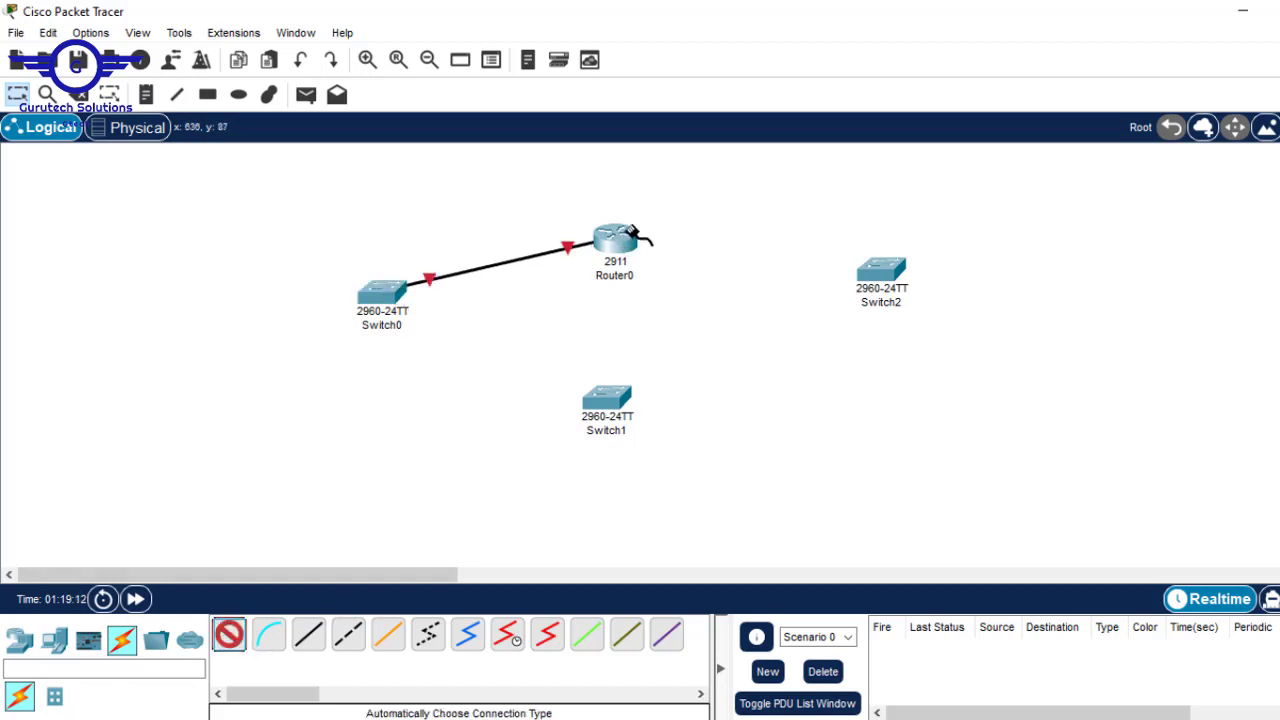
click(622, 239)
click(605, 402)
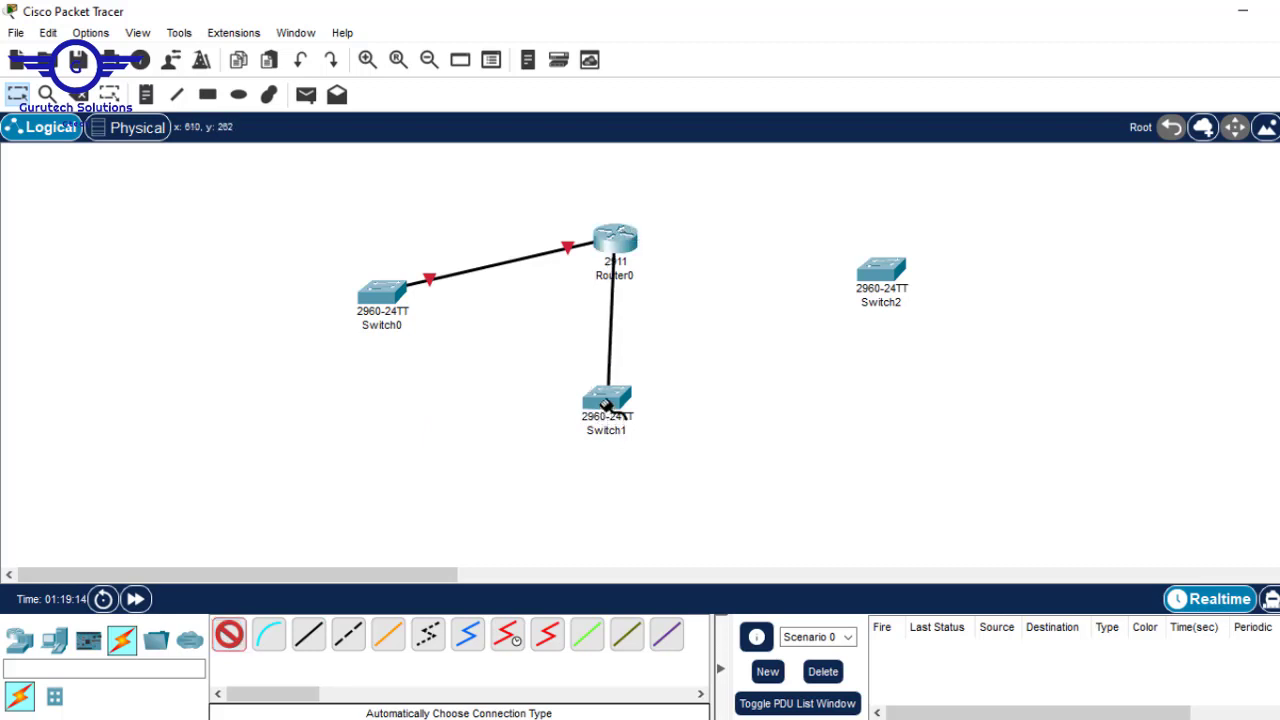
click(229, 636)
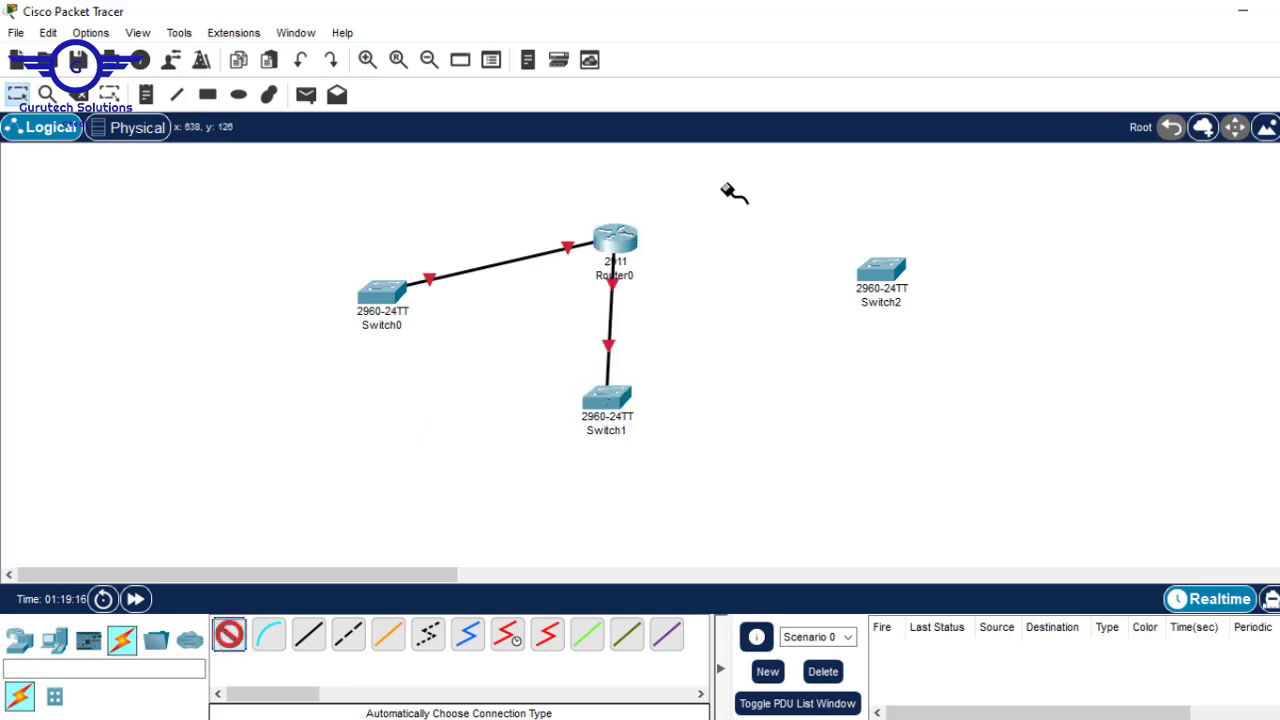
click(627, 239)
click(888, 264)
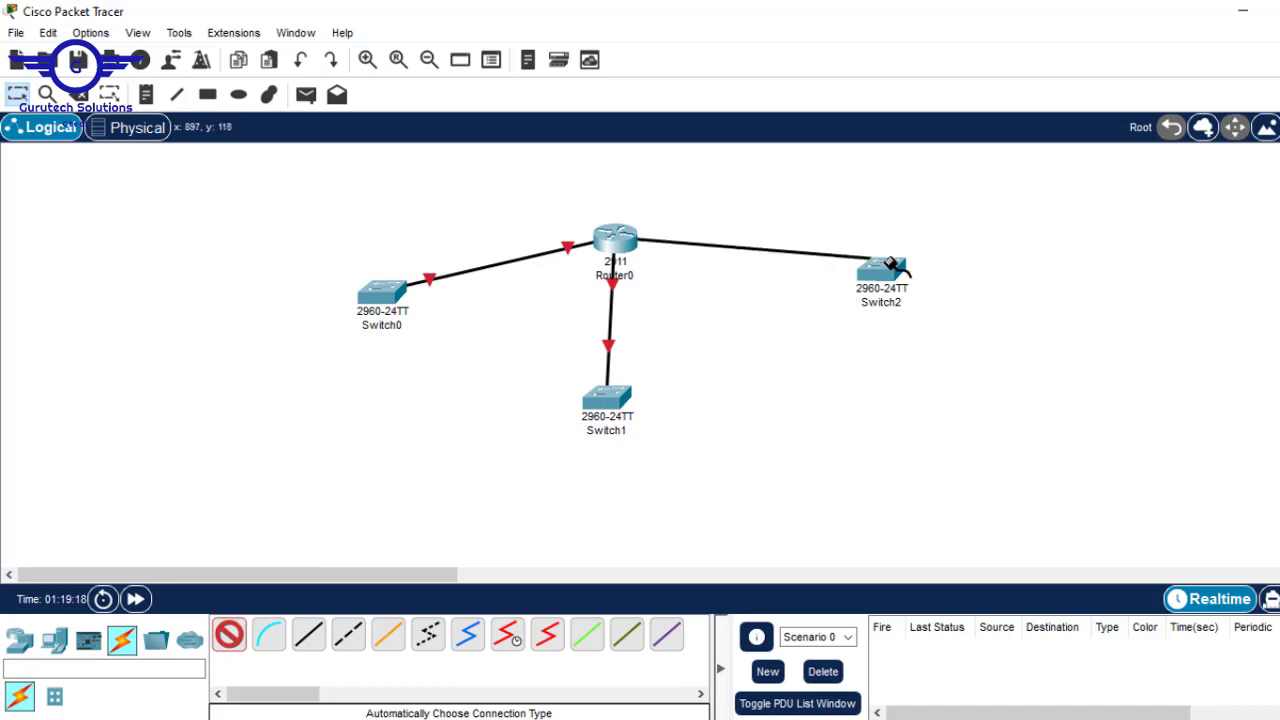
click(52, 642)
- Place six PC-PT PCs: two left of Switch0, two below Switch1, two right of Switch2
drag(229, 636, 158, 362)
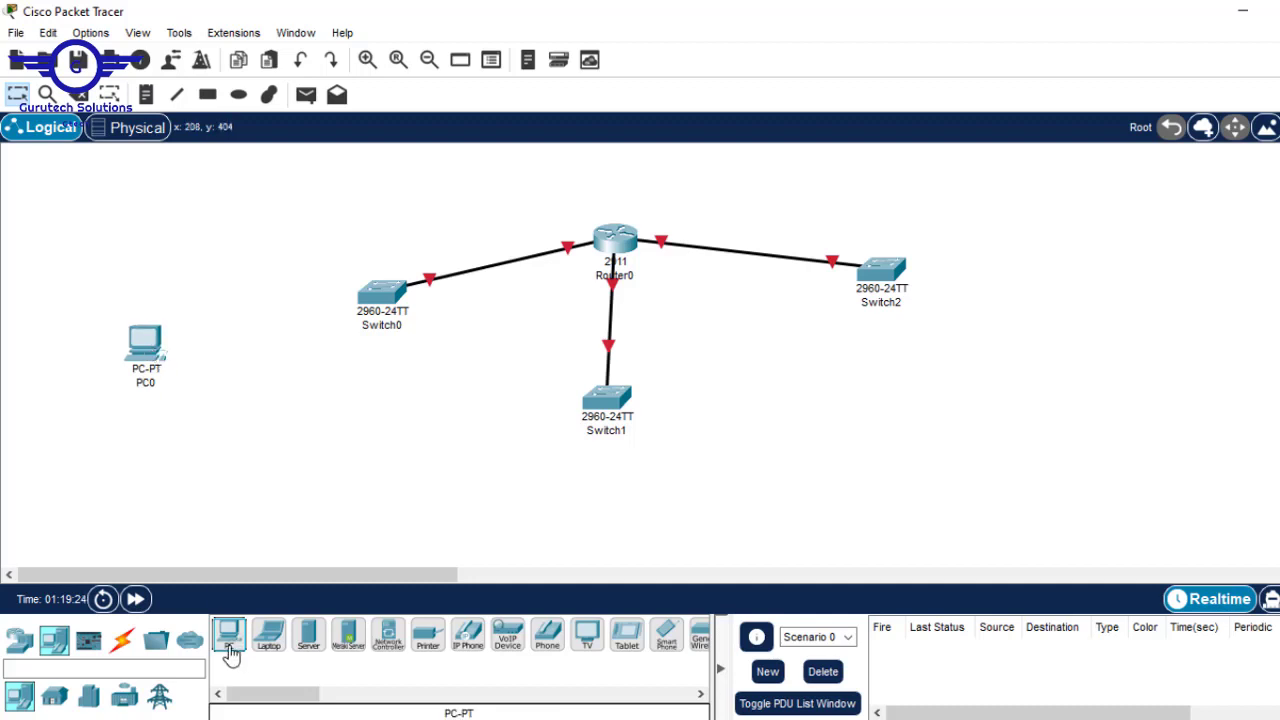
drag(229, 636, 175, 445)
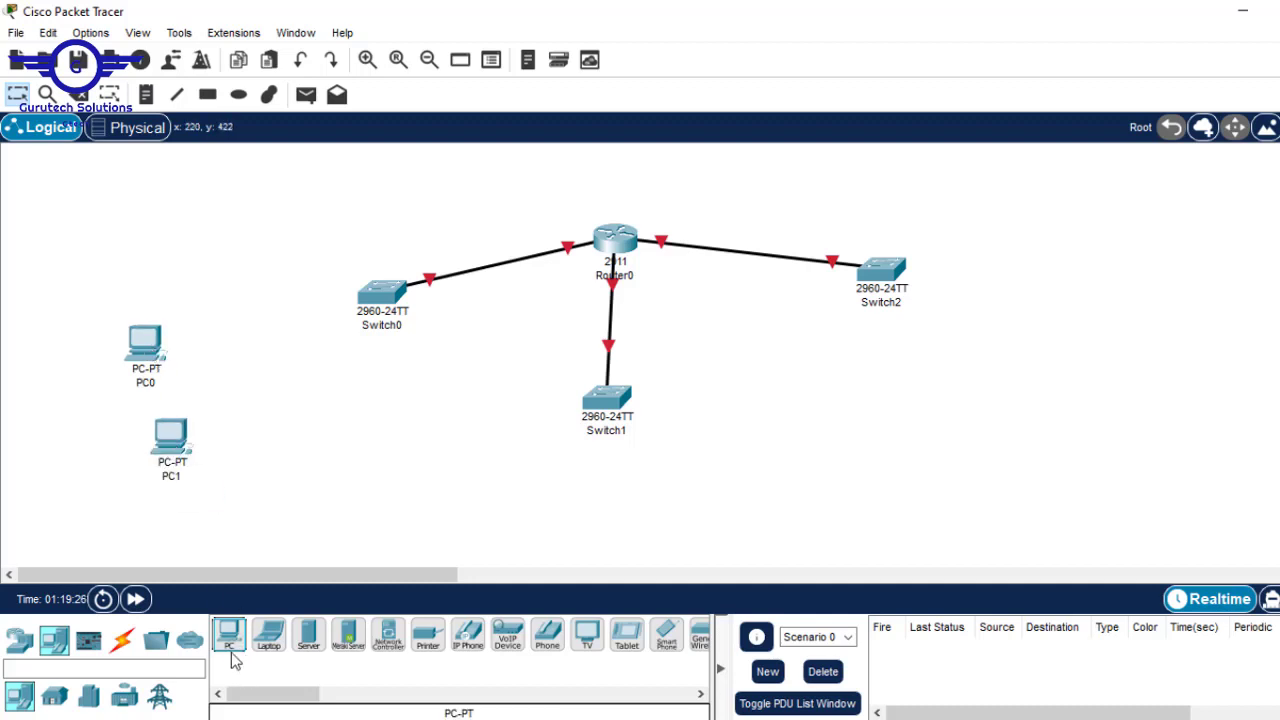
drag(231, 652, 497, 510)
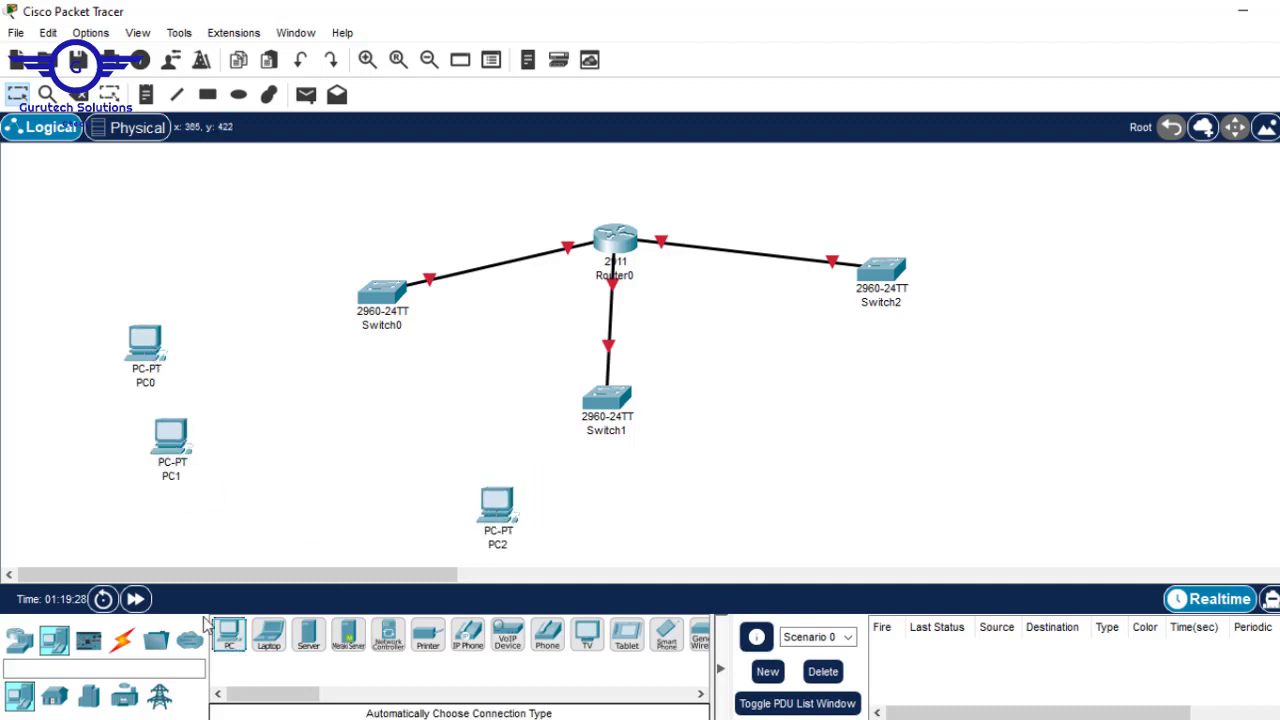
drag(222, 648, 663, 516)
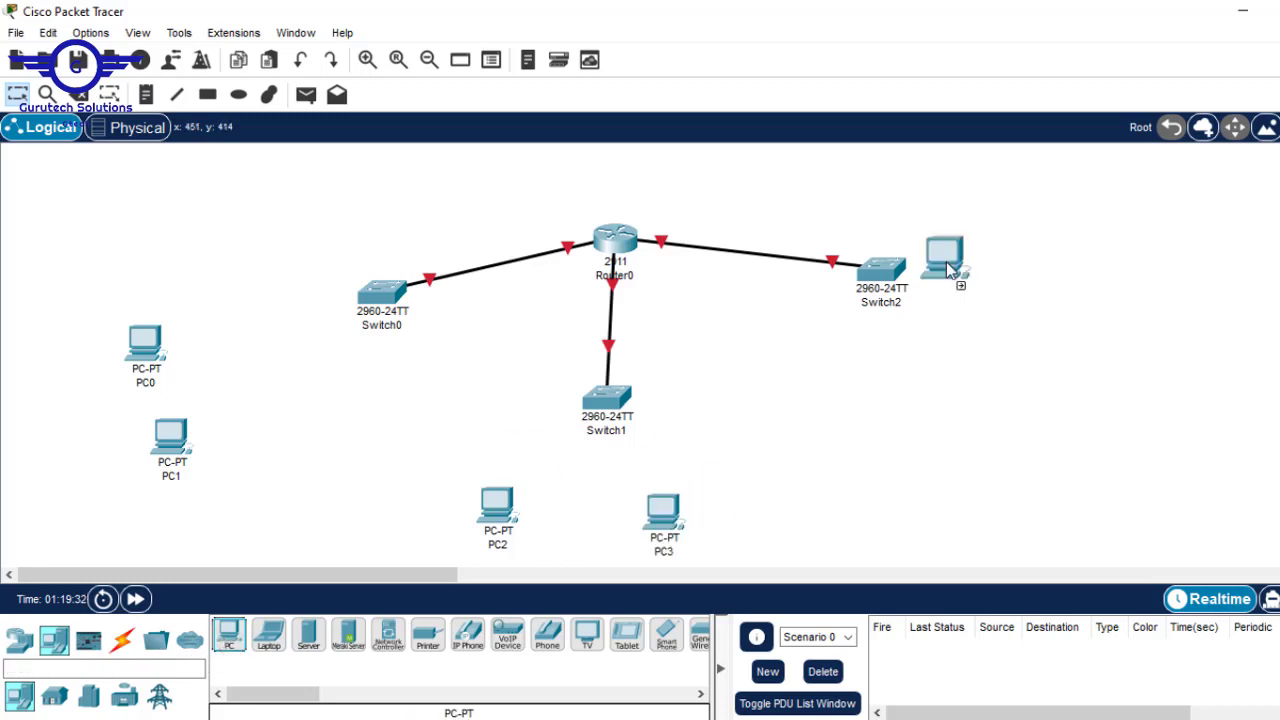
drag(946, 262, 1056, 264)
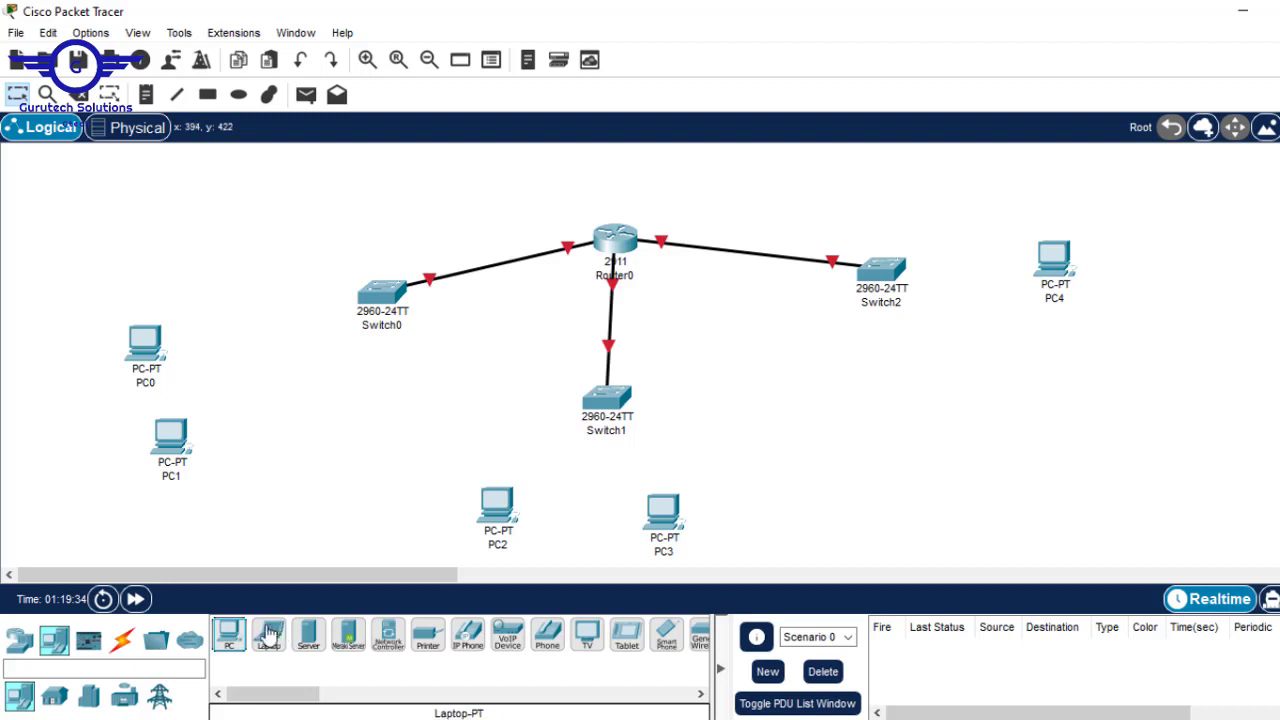
drag(229, 634, 1050, 396)
- Cable Switch0 to PC0 and PC1 with automatic connection-type cables
click(122, 640)
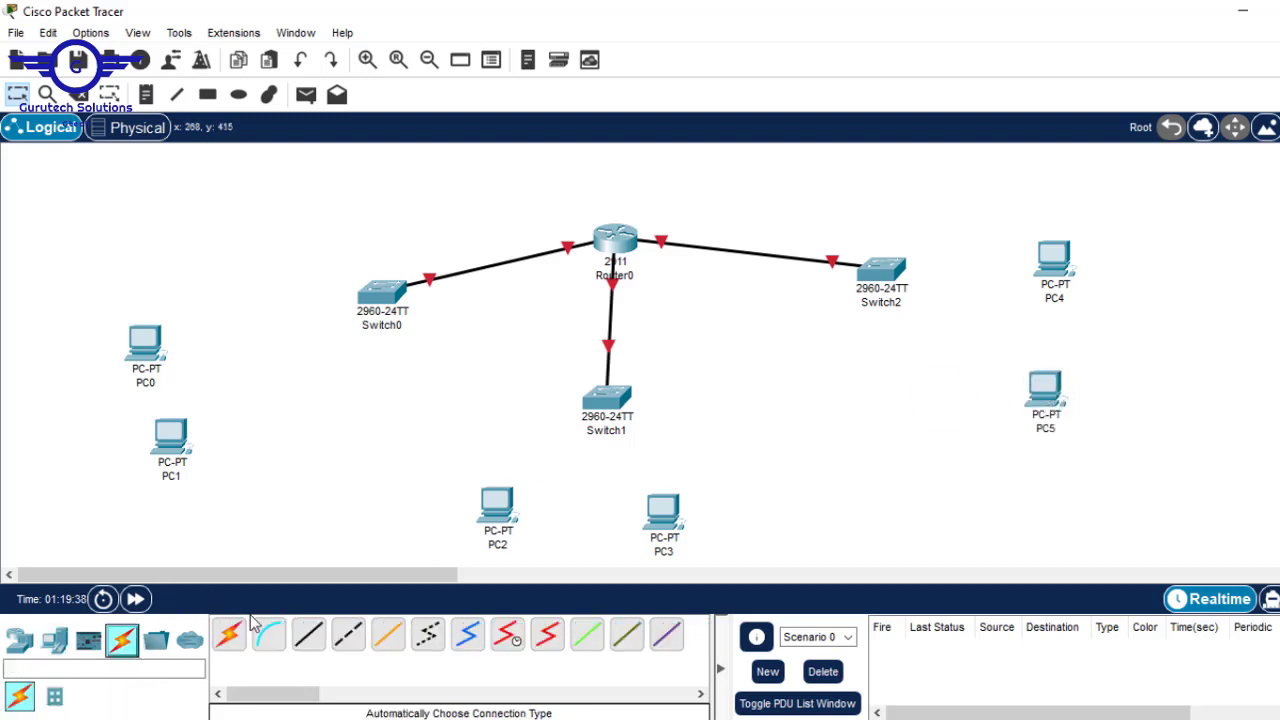
click(229, 634)
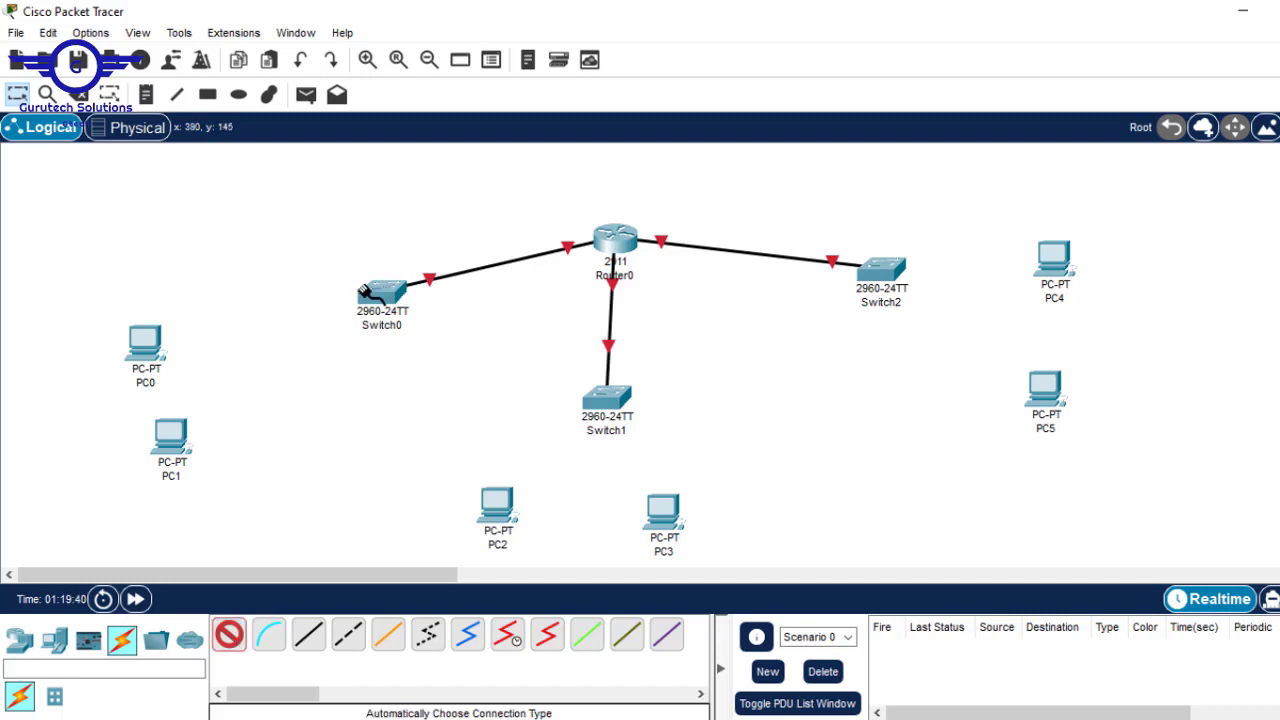
click(365, 292)
click(144, 340)
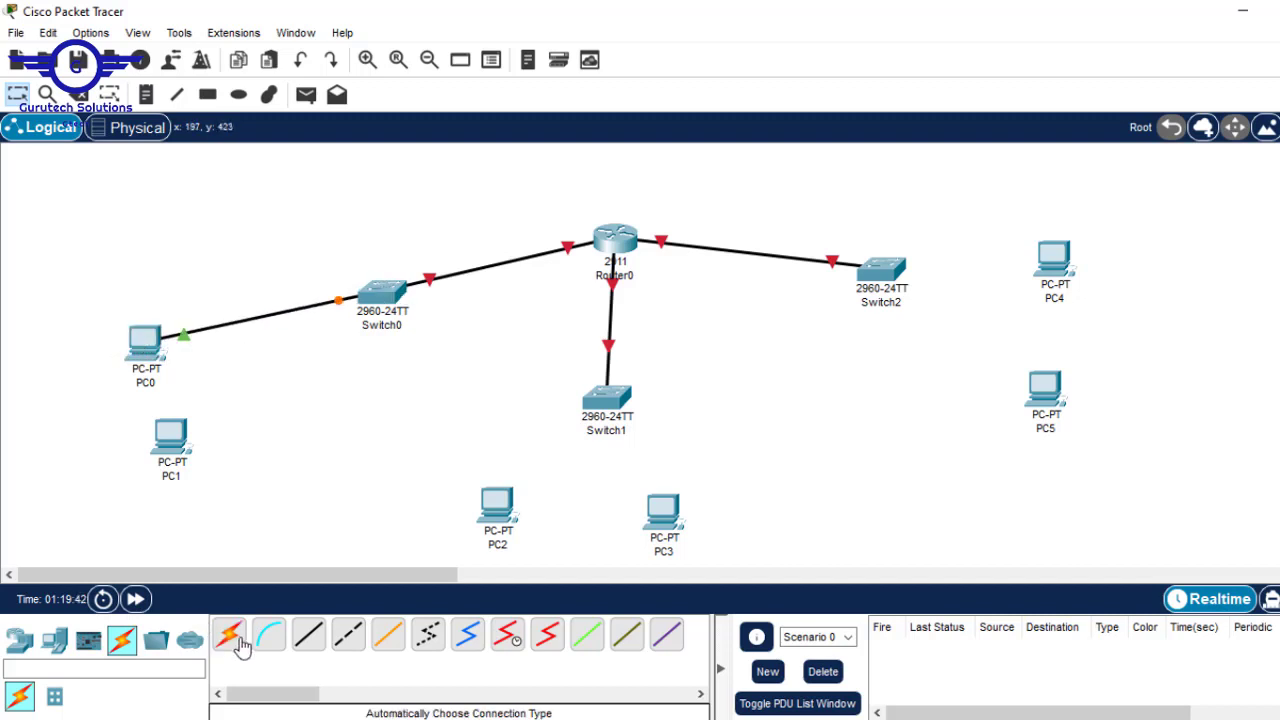
click(229, 634)
click(378, 296)
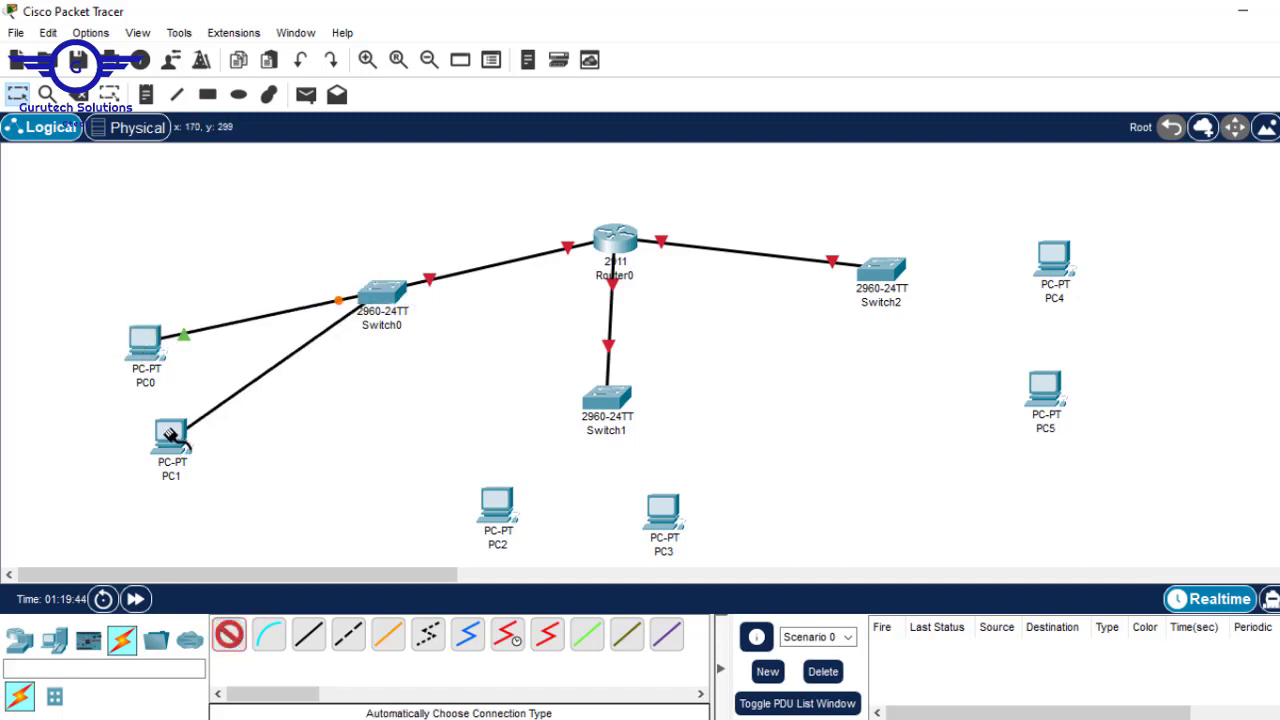
click(172, 434)
- Cable Switch1 to PC2 and PC3
click(231, 638)
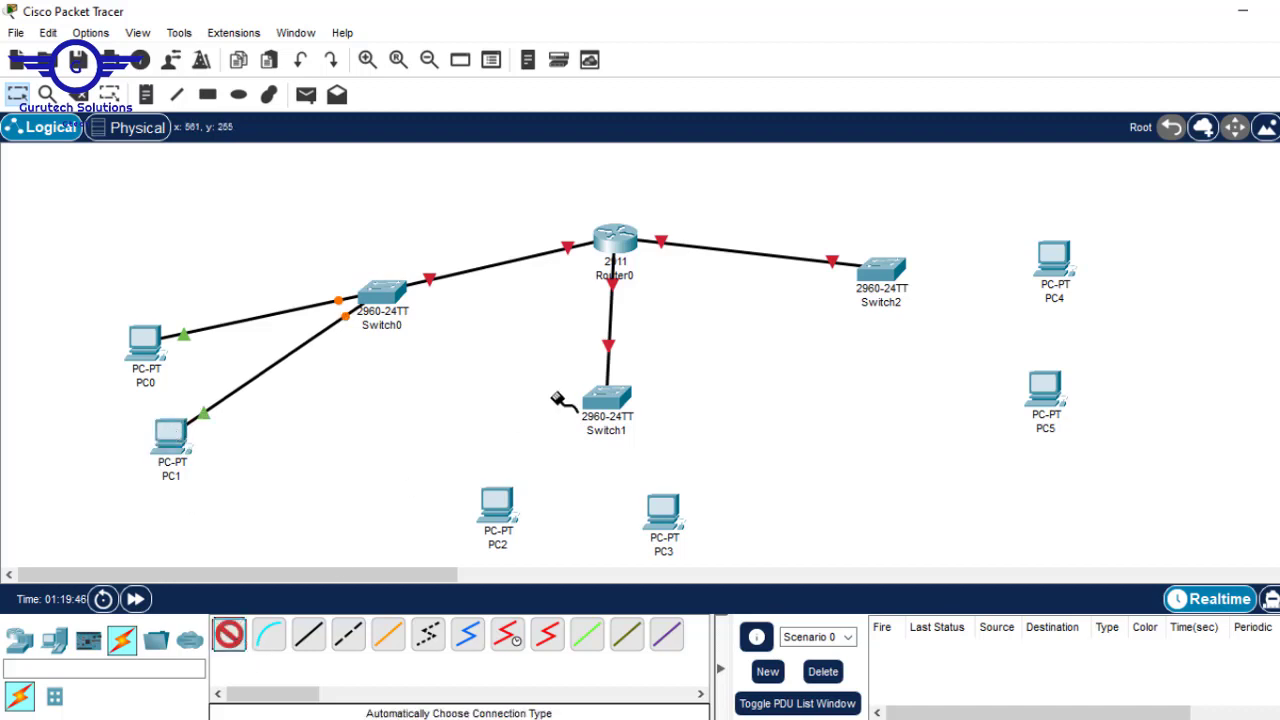
click(605, 398)
click(495, 505)
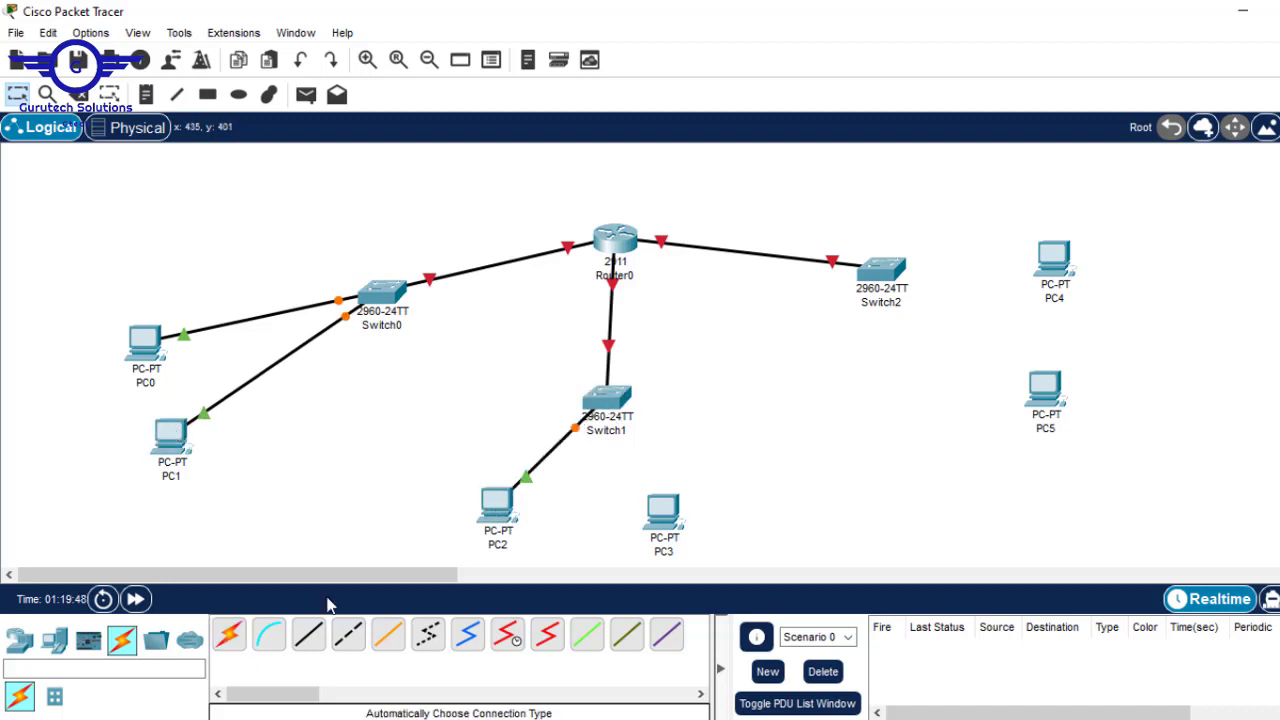
click(229, 638)
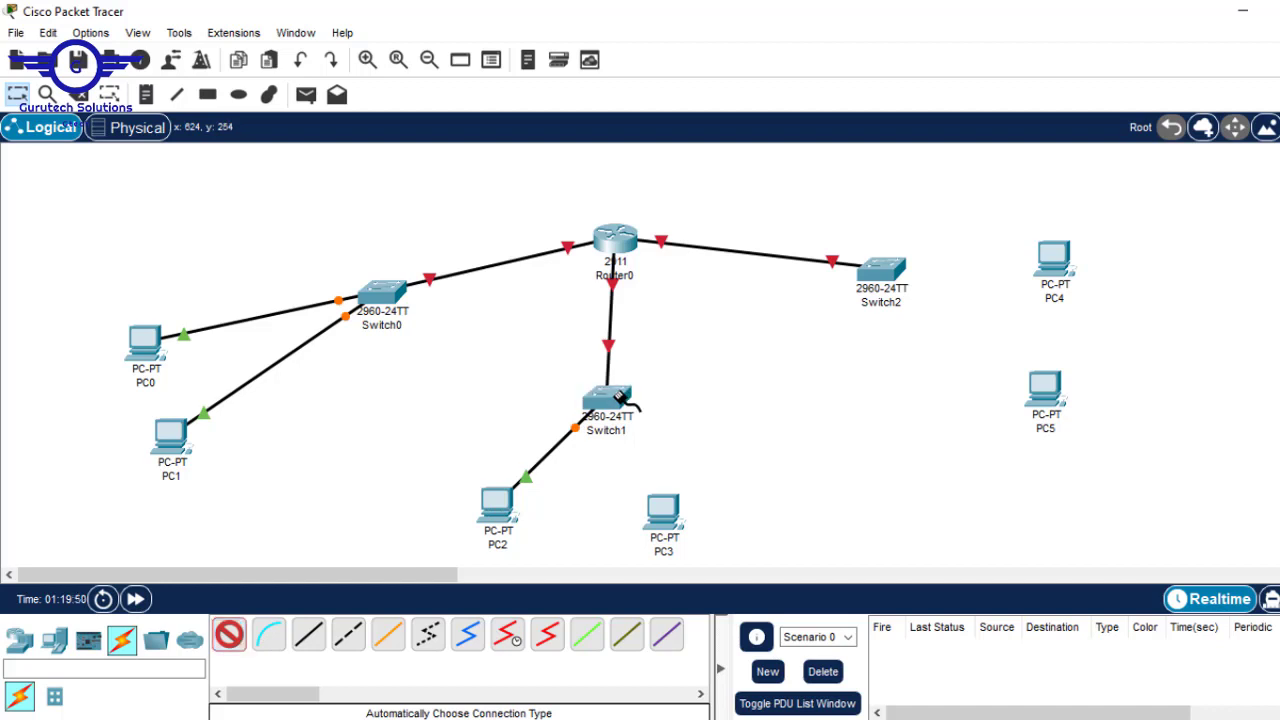
click(617, 397)
click(663, 512)
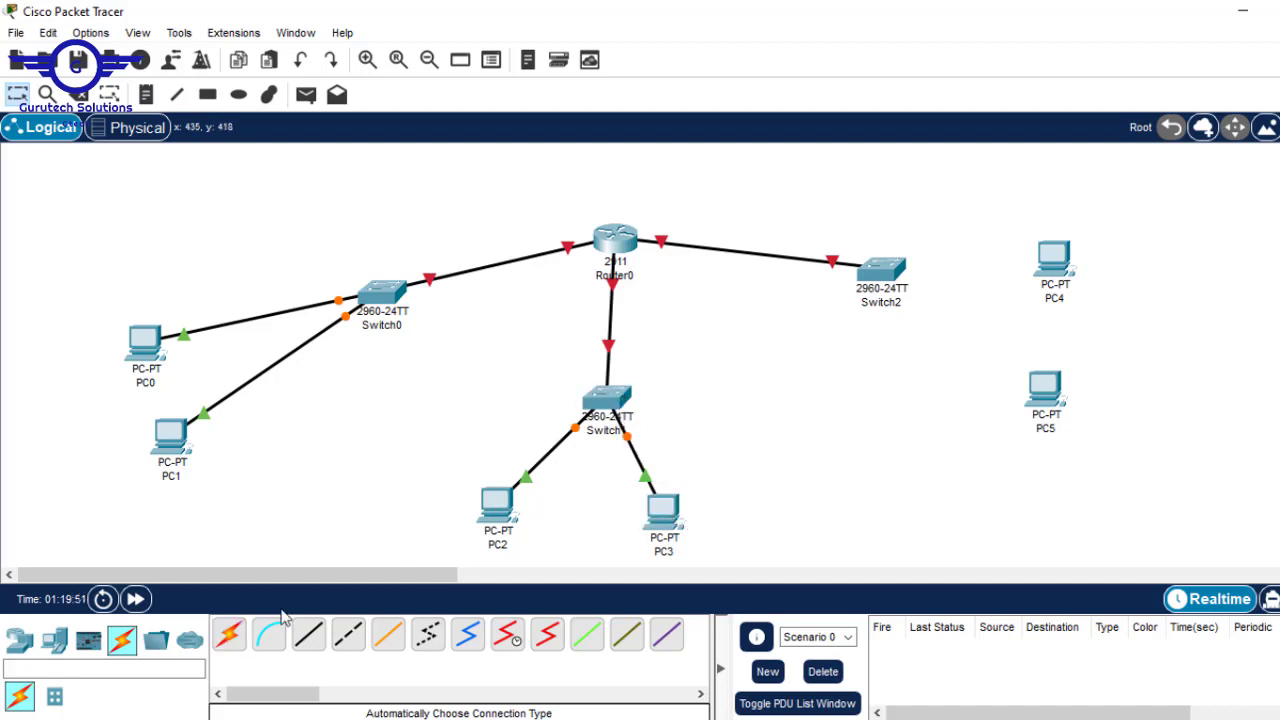
- Cable Switch2 to PC4 and PC5, then raise Router0 higher above the switches
click(229, 638)
click(880, 270)
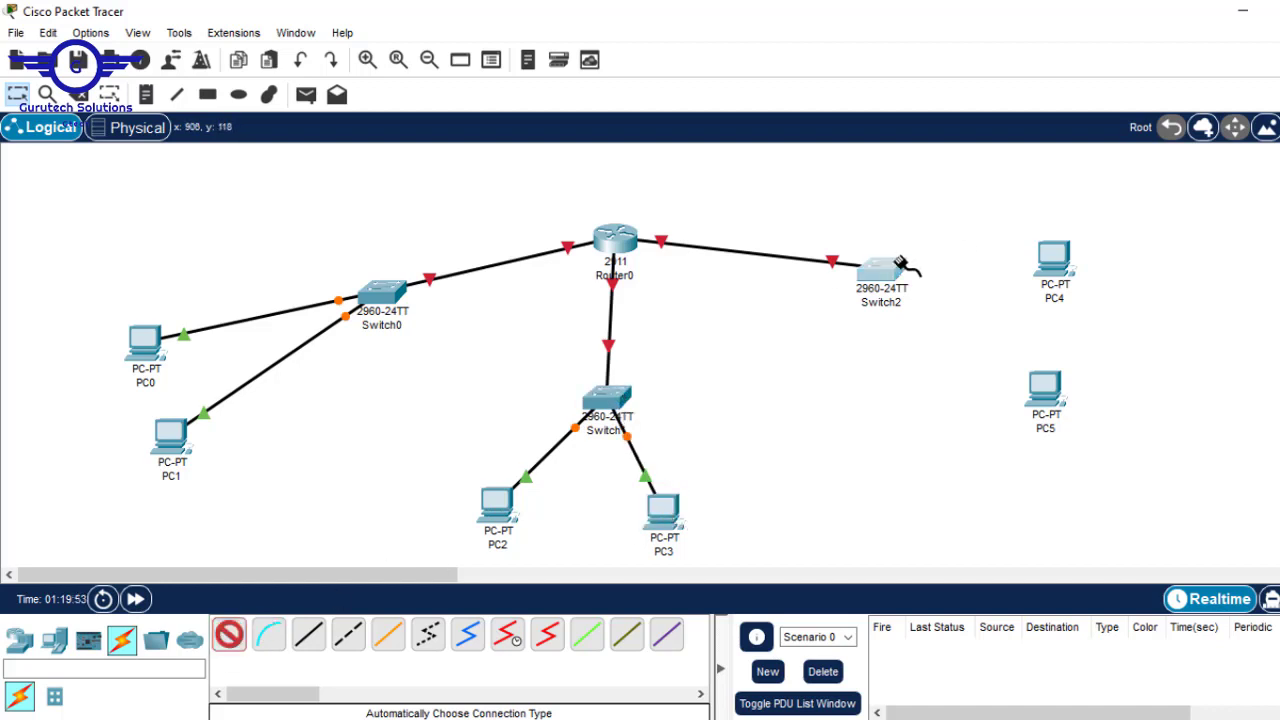
click(1048, 256)
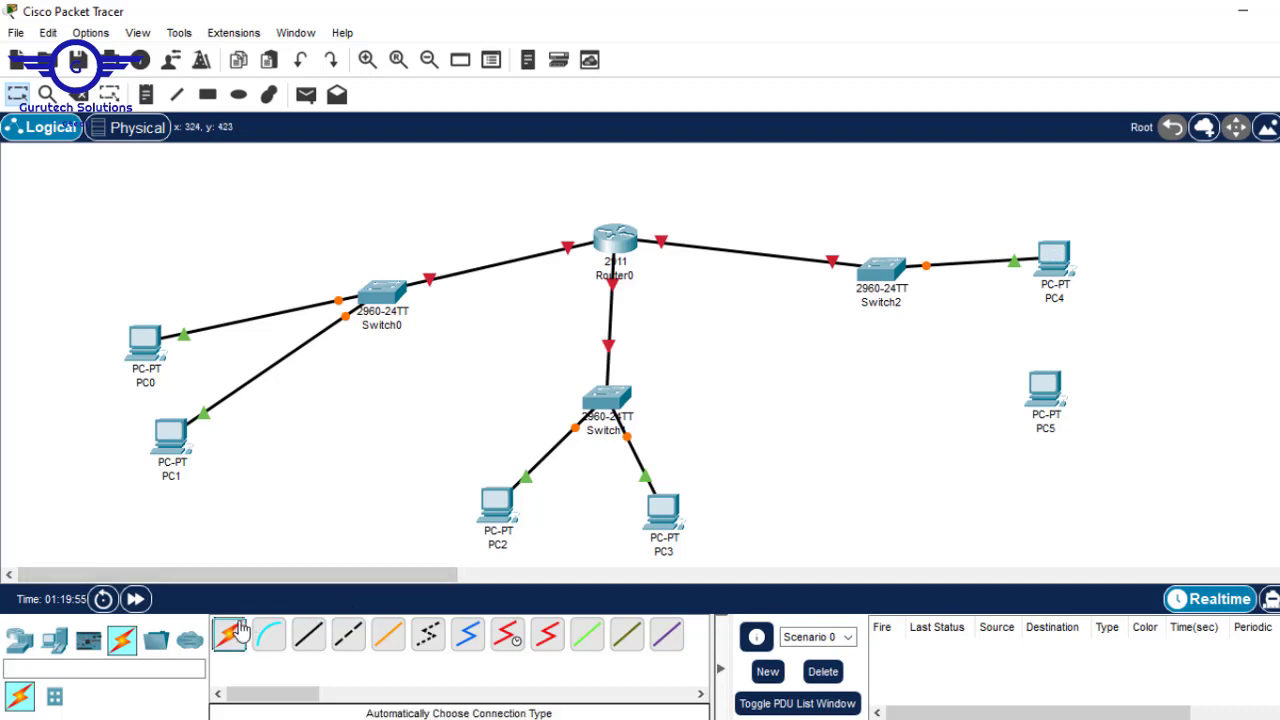
click(229, 635)
click(878, 270)
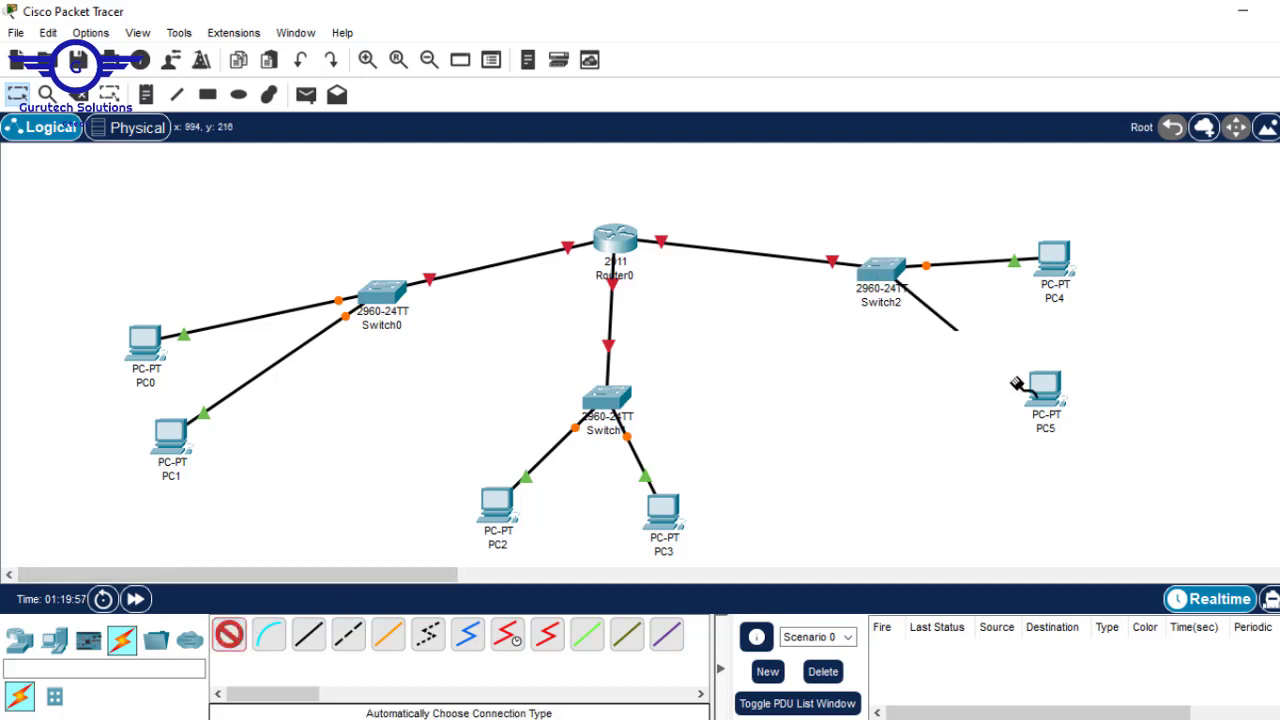
click(1060, 396)
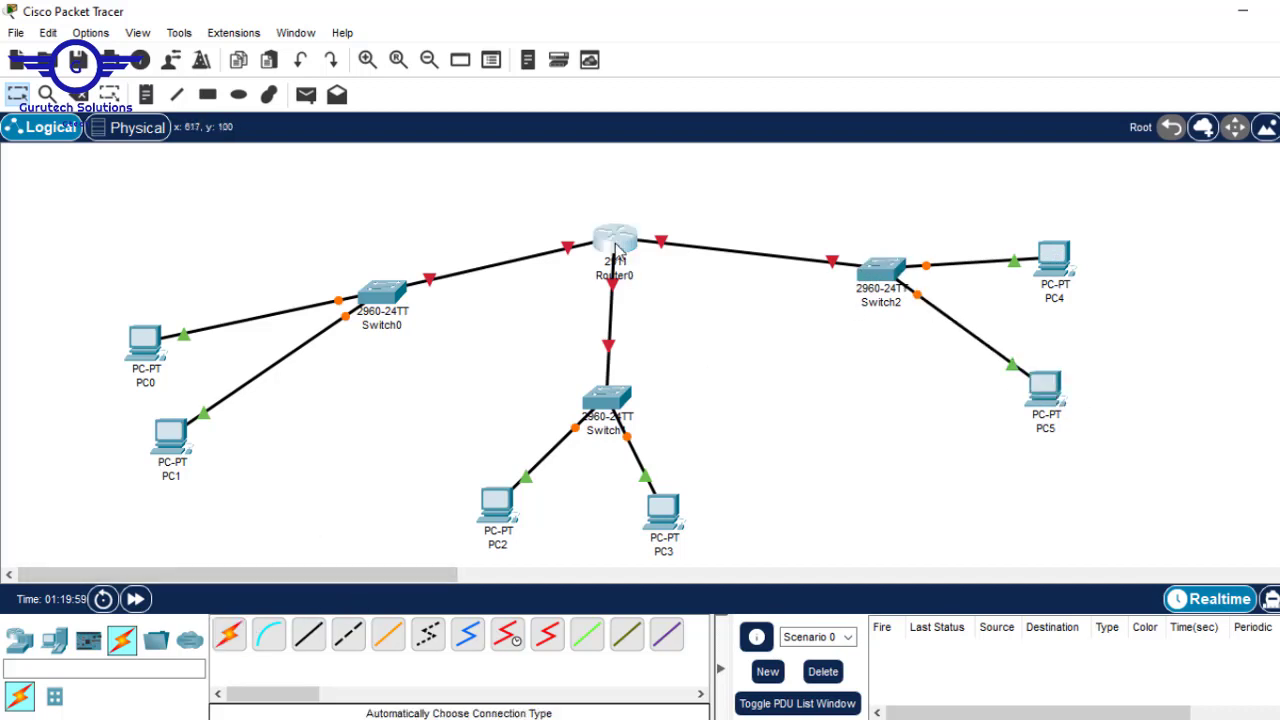
drag(617, 250, 610, 197)
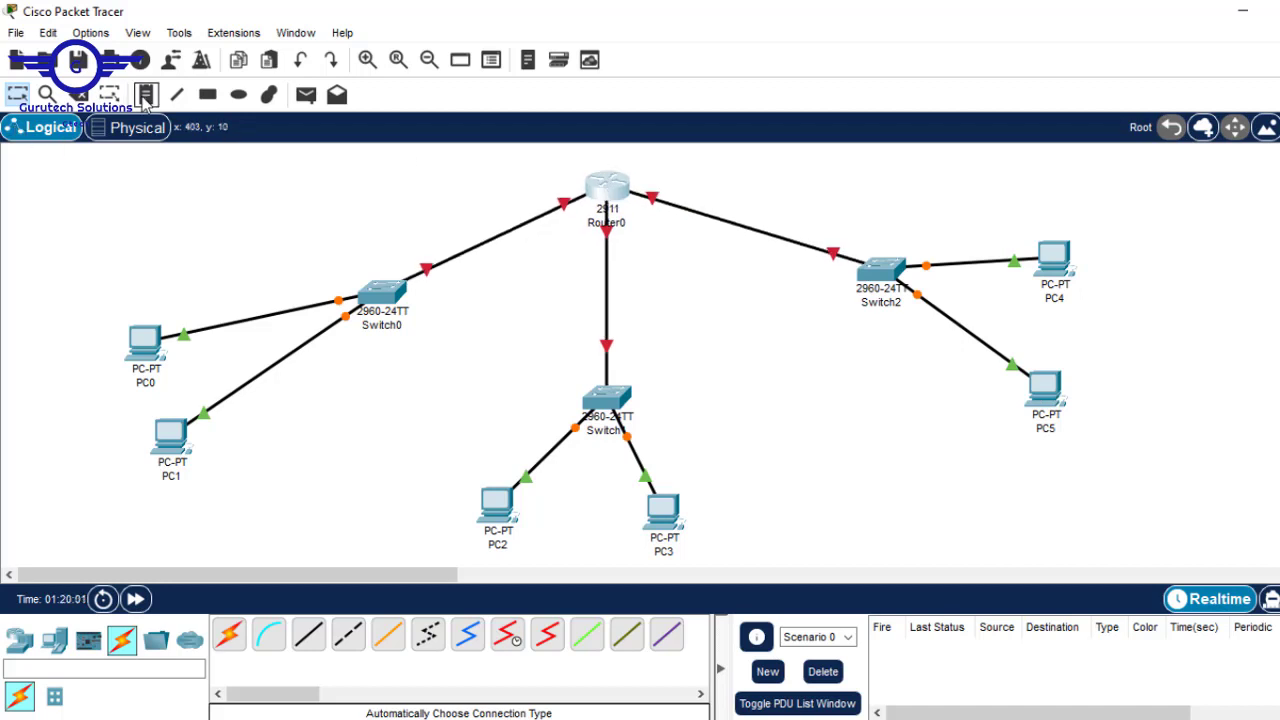
- Draw a filled cyan rectangle around Switch0, PC0 and PC1
click(208, 94)
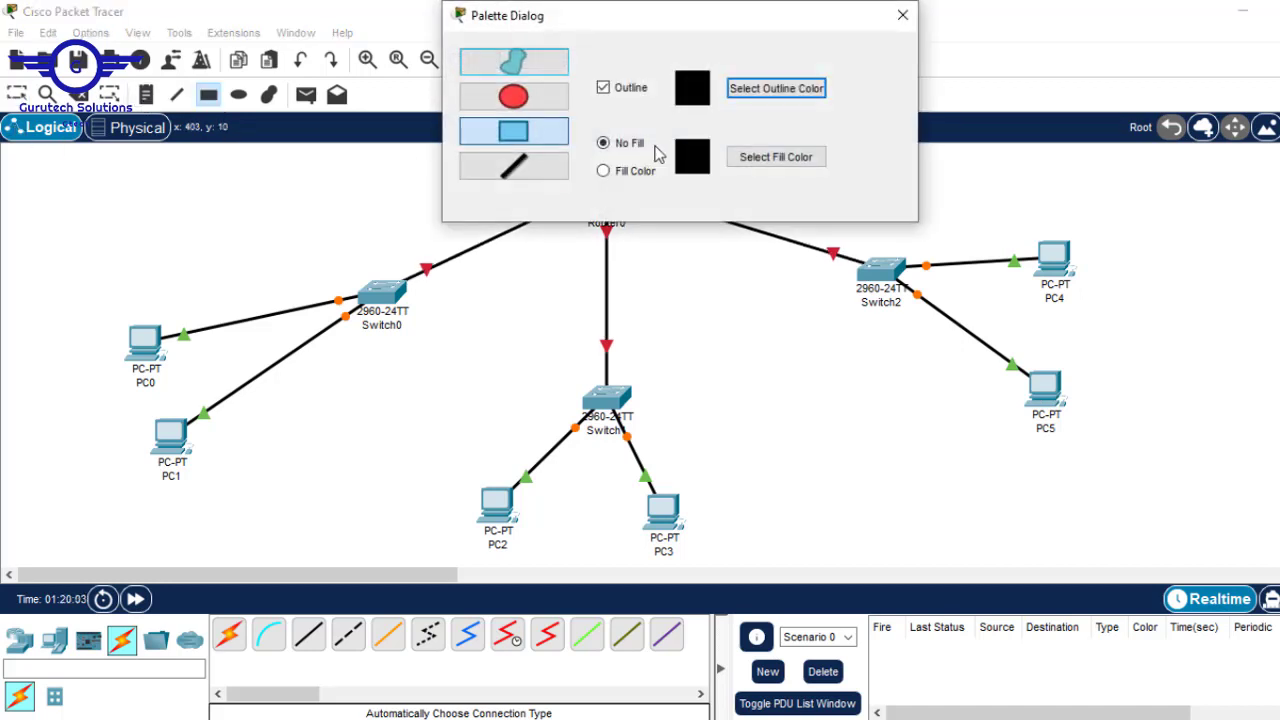
click(620, 172)
click(748, 158)
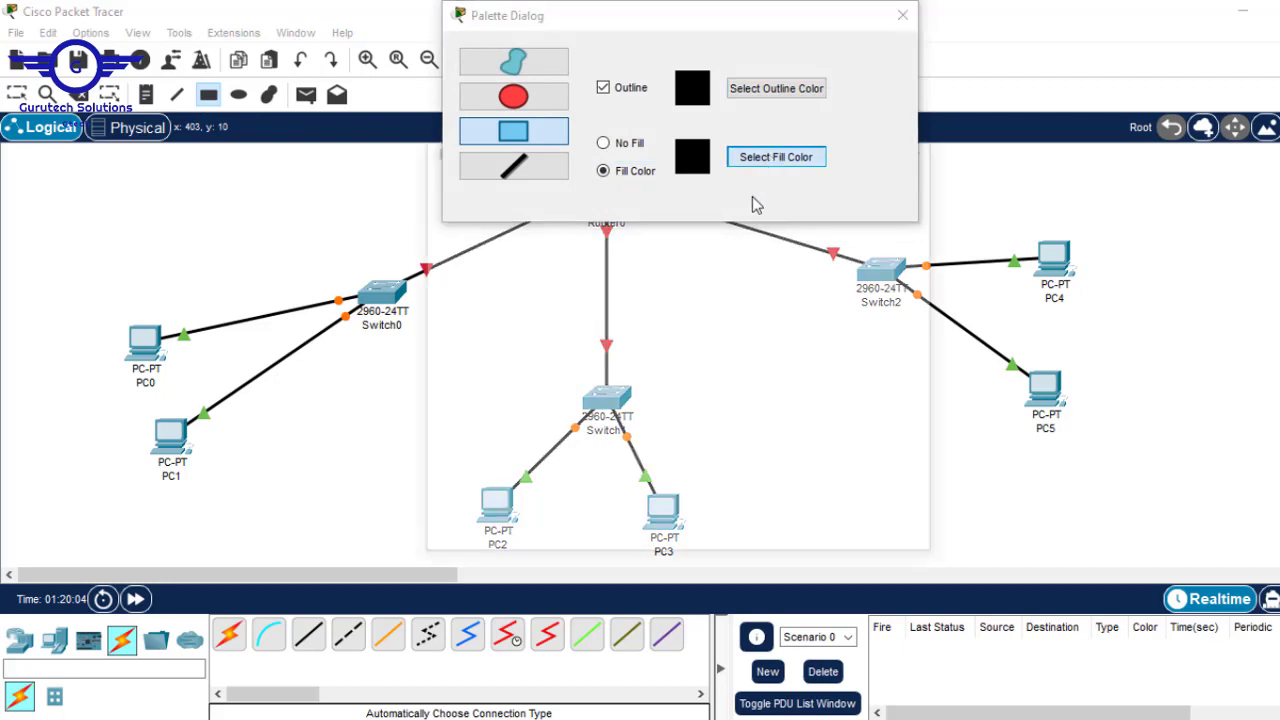
click(613, 328)
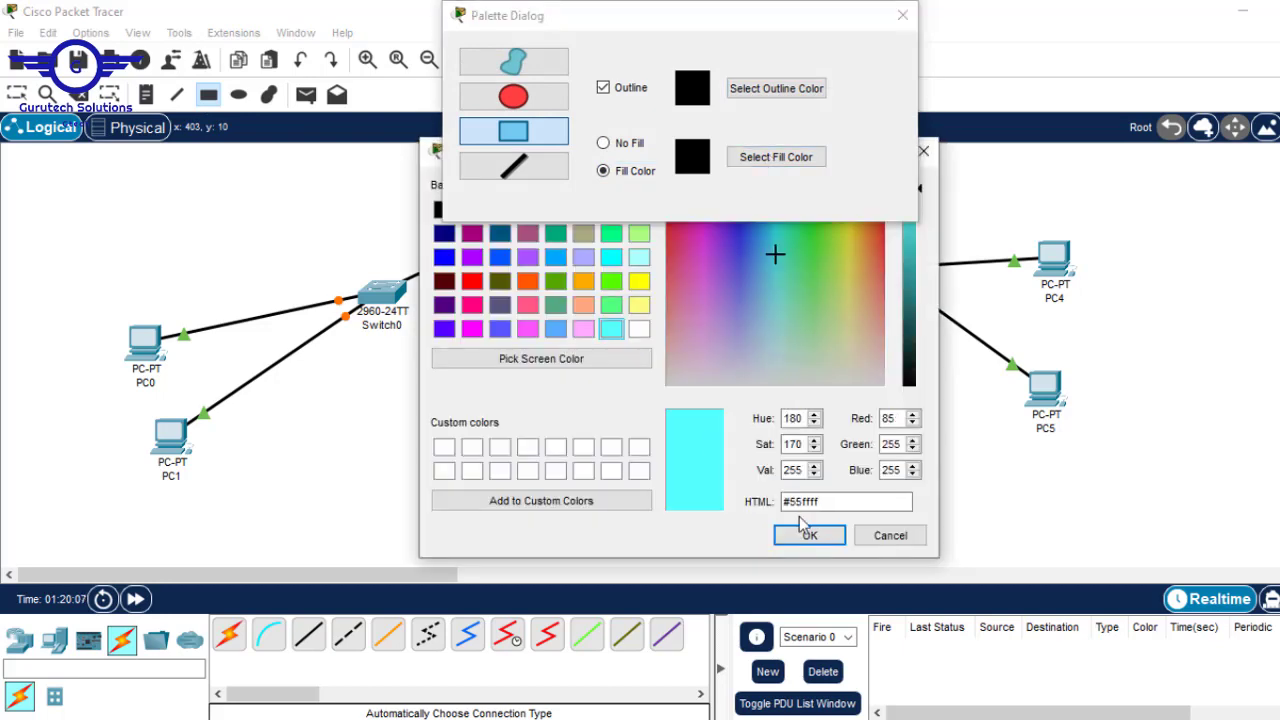
click(809, 535)
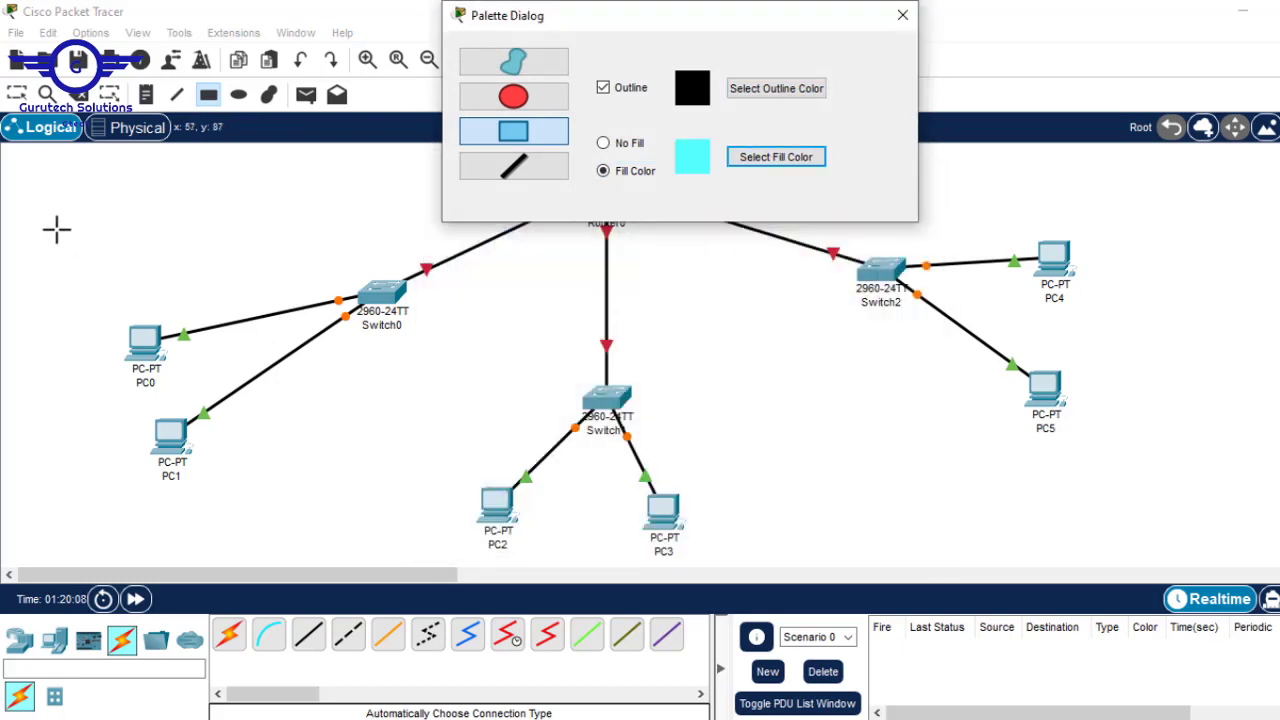
drag(56, 229, 380, 447)
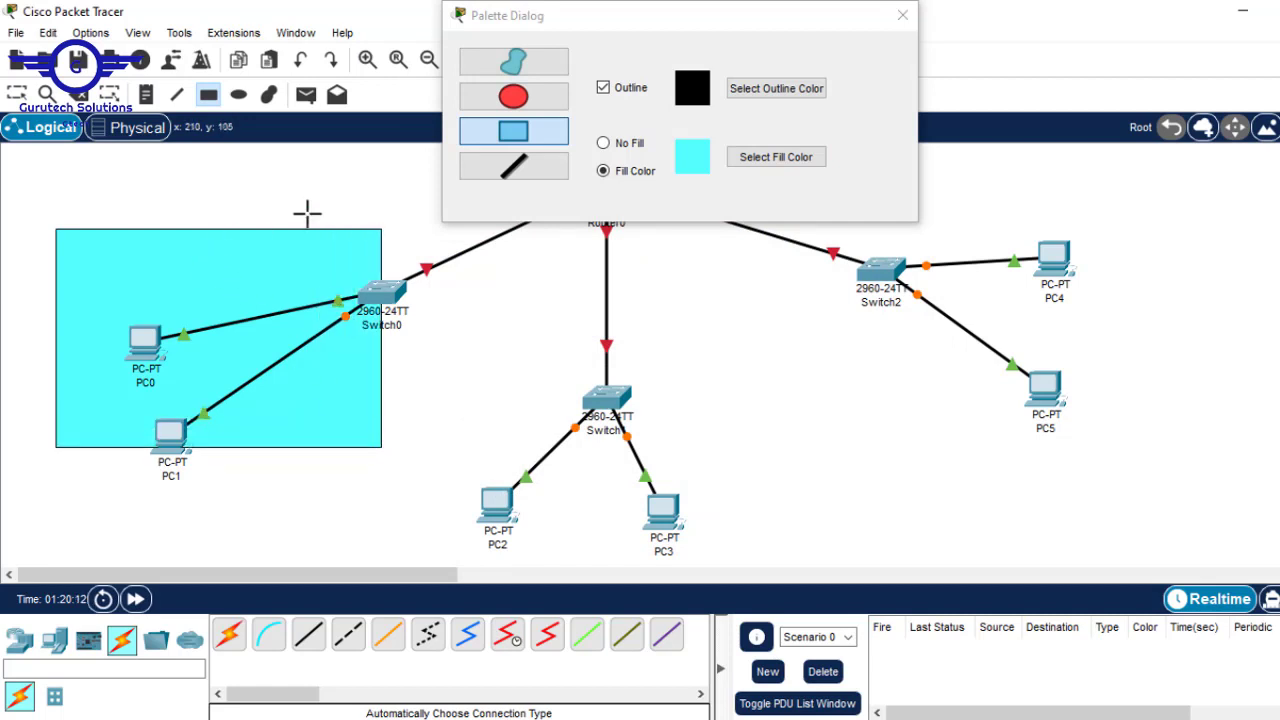
drag(52, 228, 416, 493)
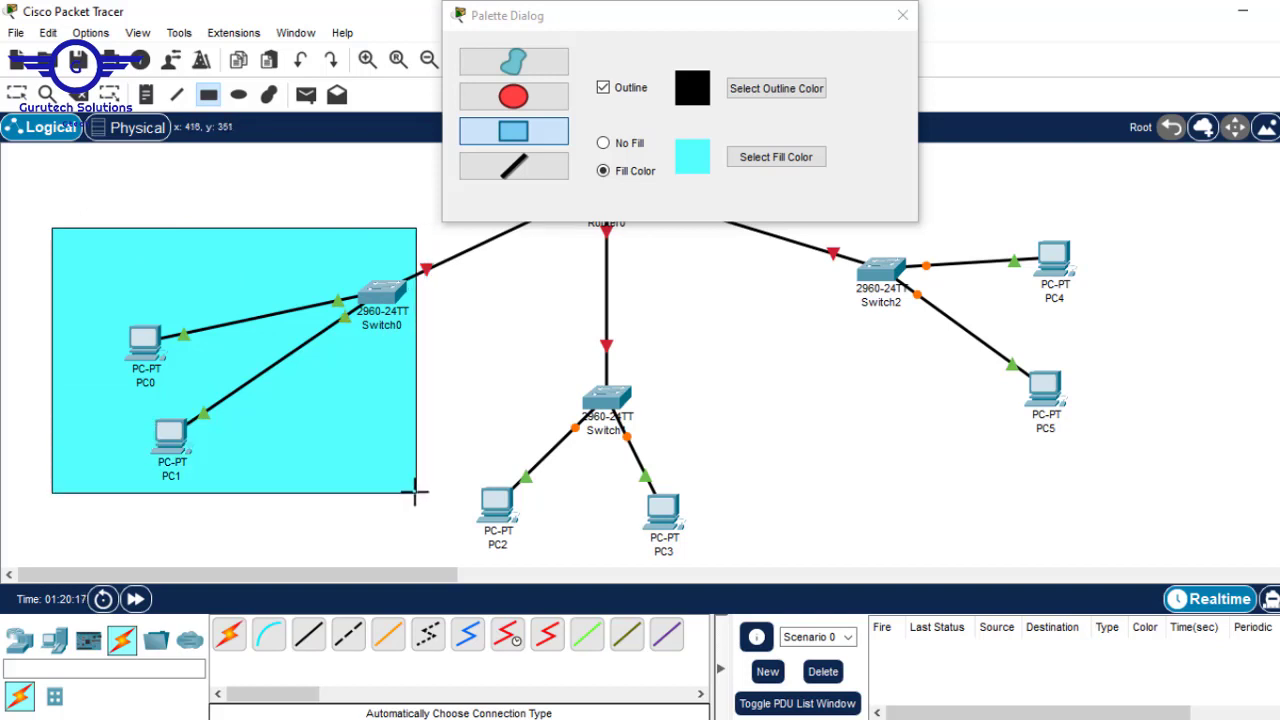
- Draw a filled pale yellow rectangle around Switch1, PC2 and PC3
click(787, 160)
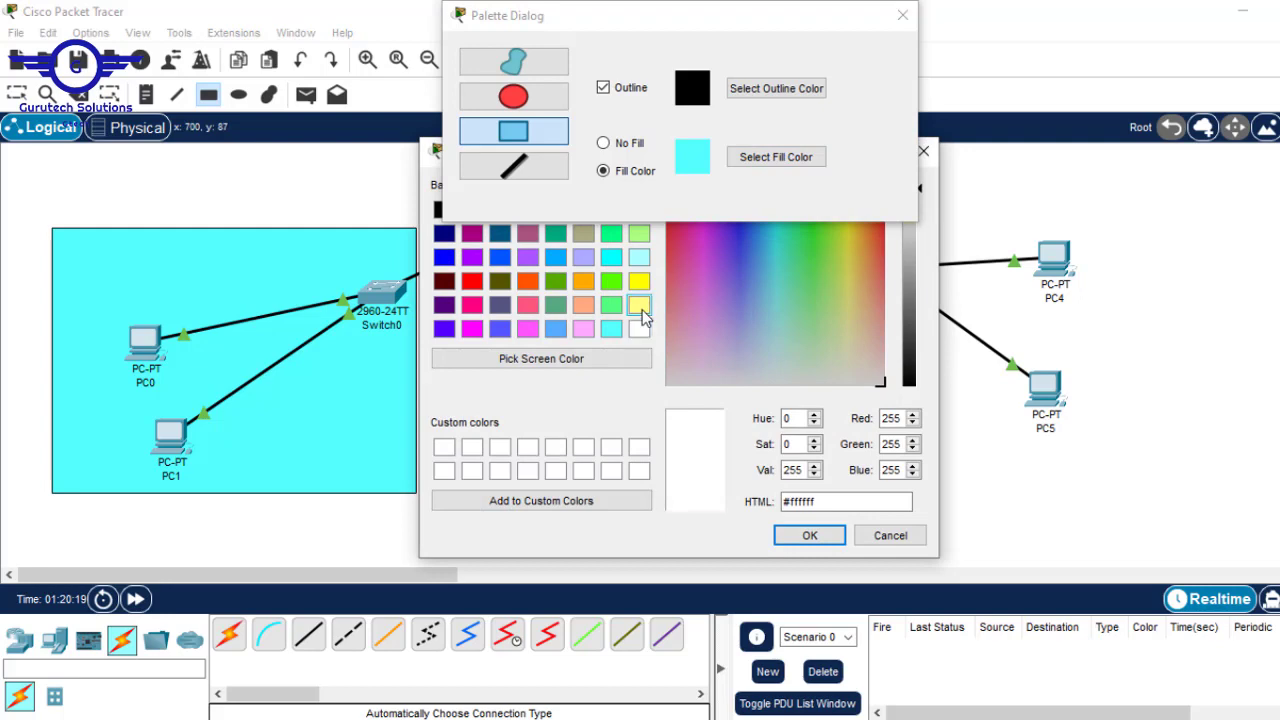
click(642, 308)
click(809, 535)
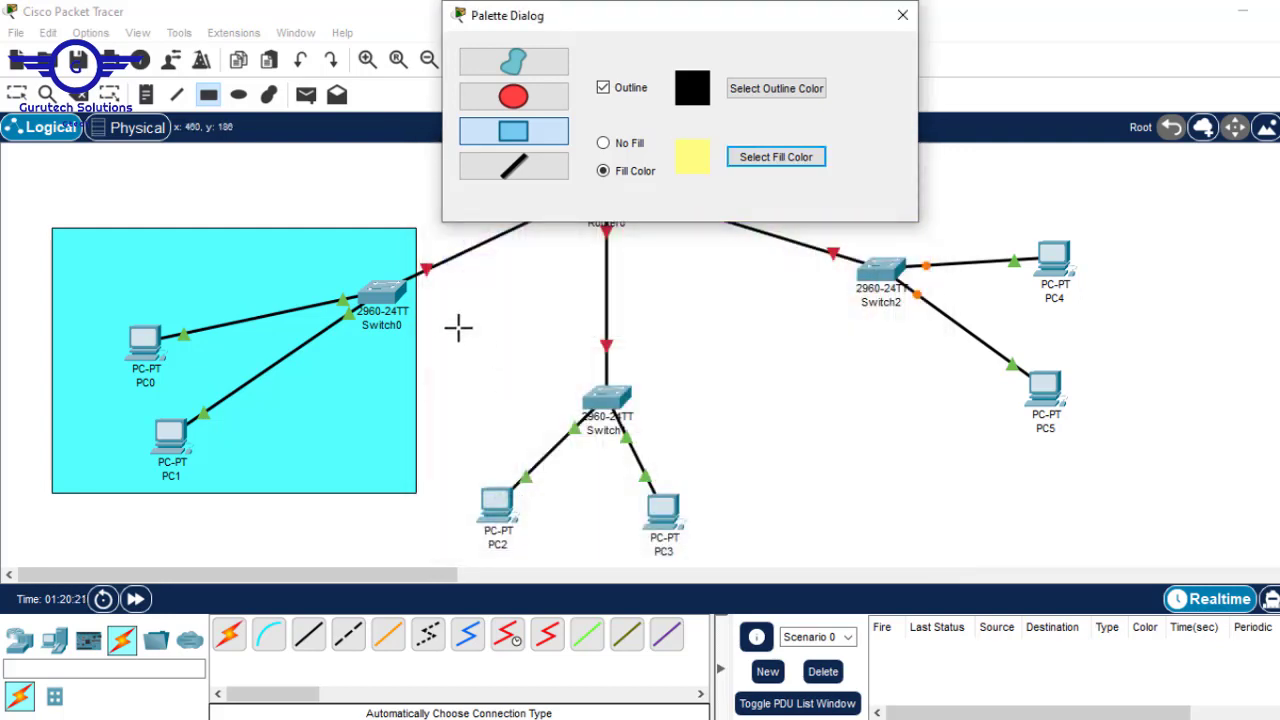
mouse_move(447, 324)
mouse_down()
mouse_move(643, 429)
mouse_move(783, 527)
mouse_up()
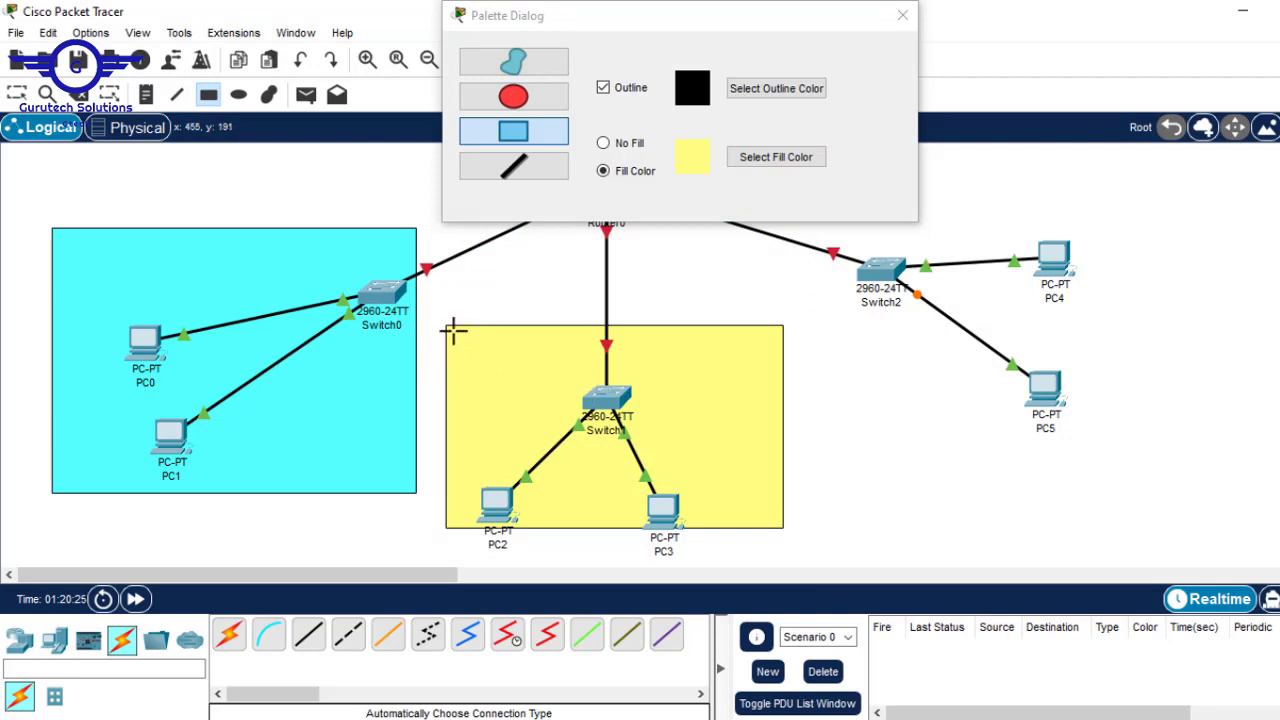
drag(446, 320, 794, 566)
- Draw a filled pink rectangle around Switch2, PC4 and PC5, then close the palette
click(792, 162)
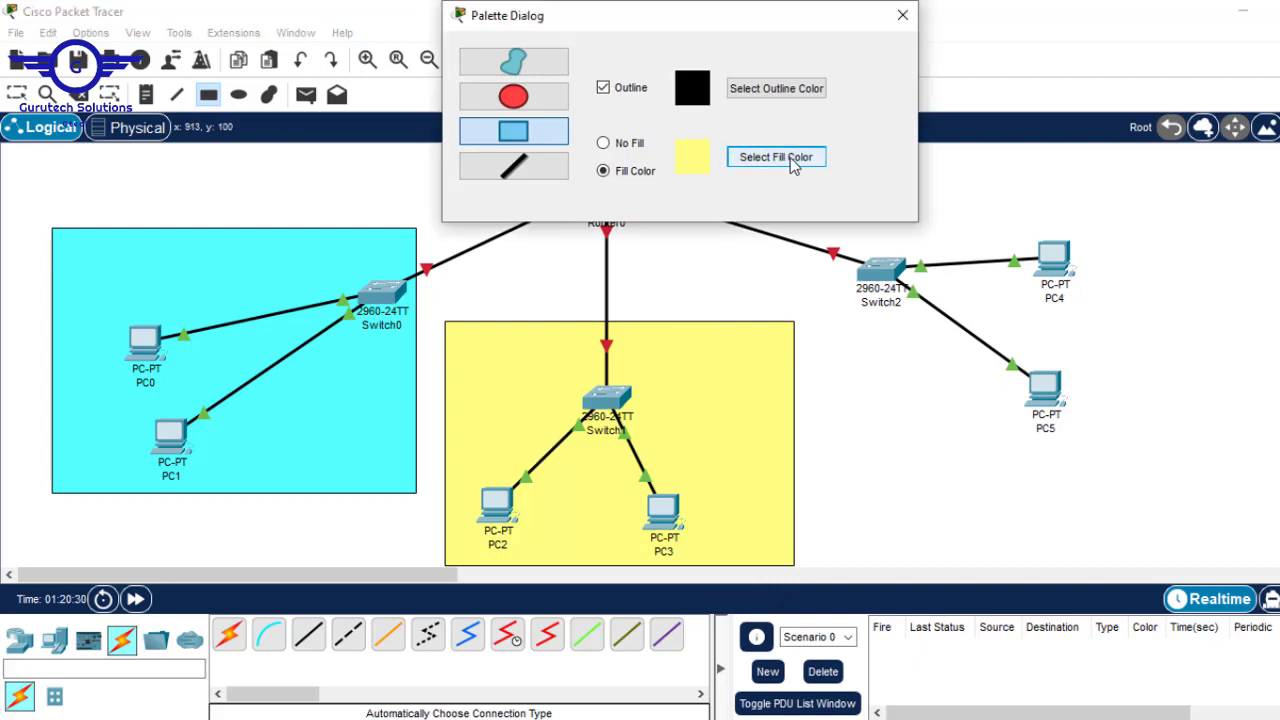
click(588, 331)
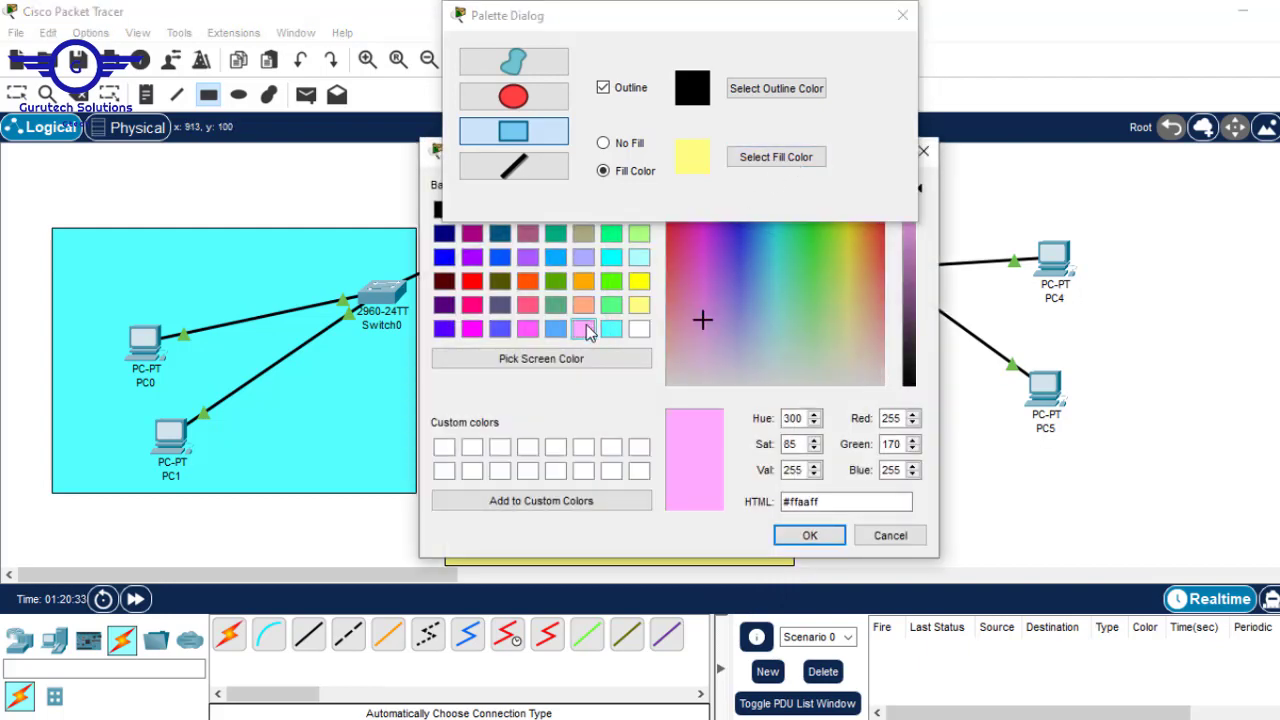
click(809, 535)
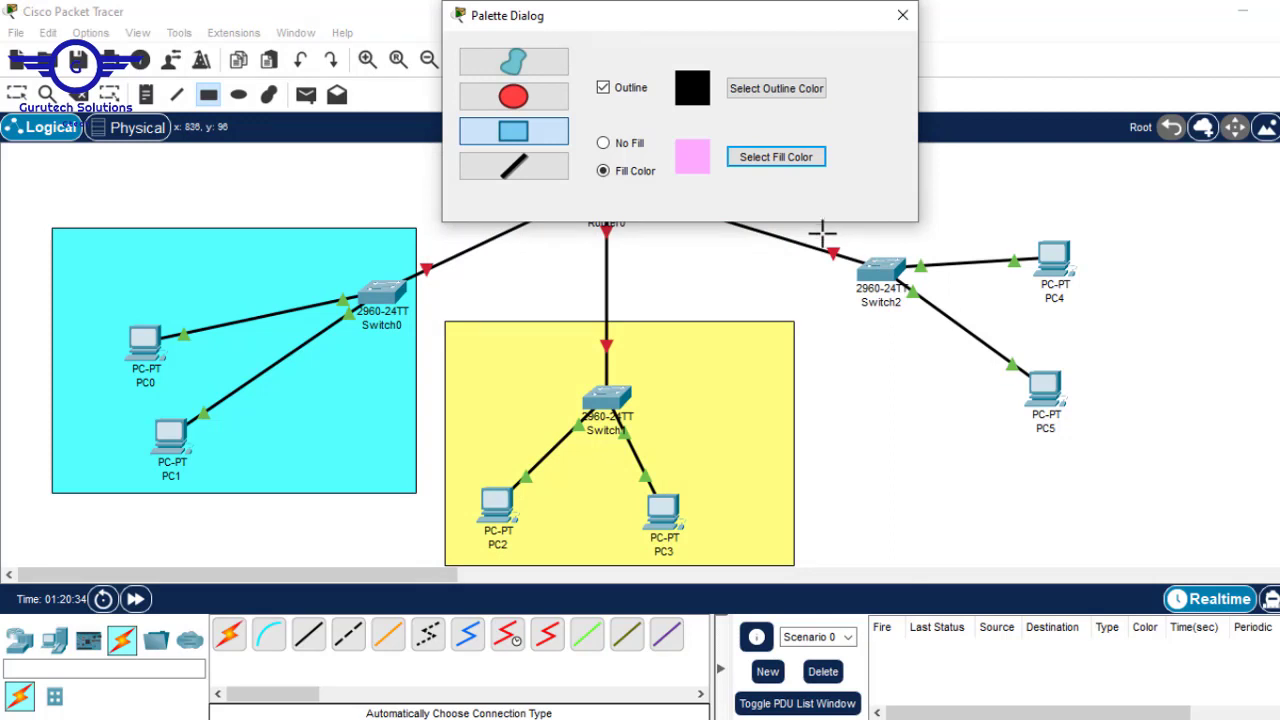
drag(820, 228, 1171, 495)
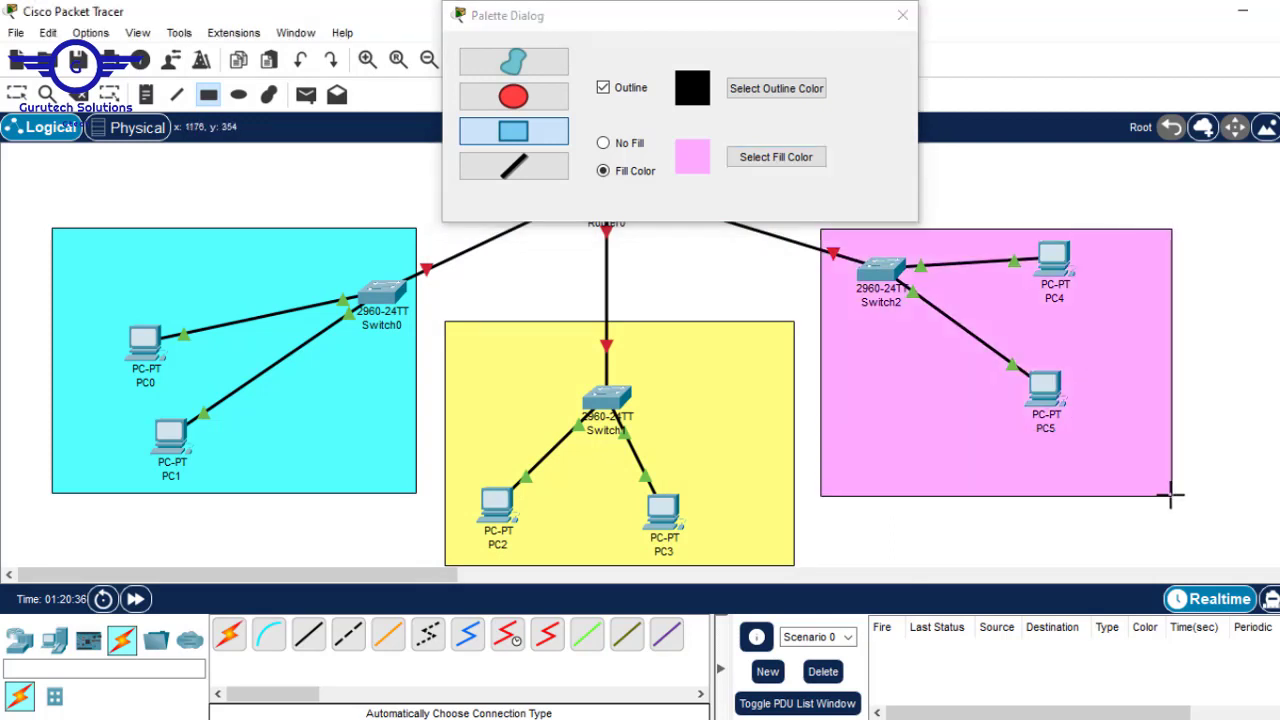
click(902, 15)
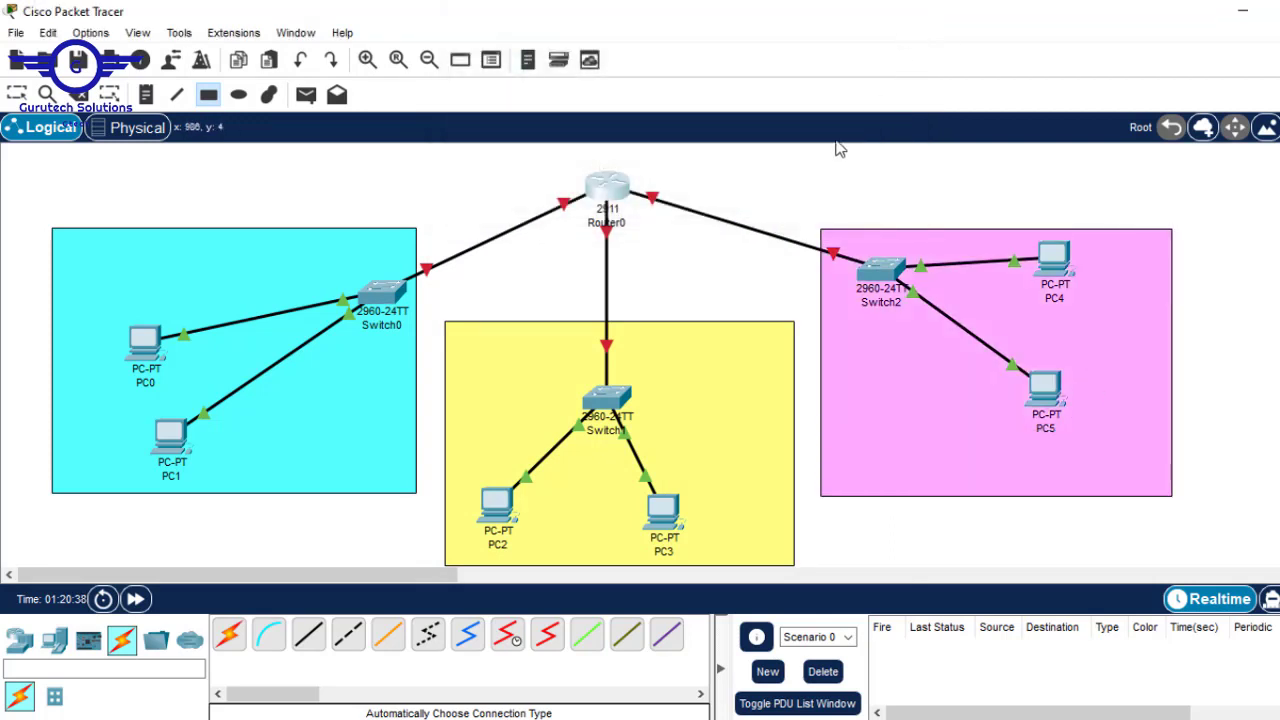
- Place a note reading 192.168.1.0/24 inside the cyan area and copy its text
key(Escape)
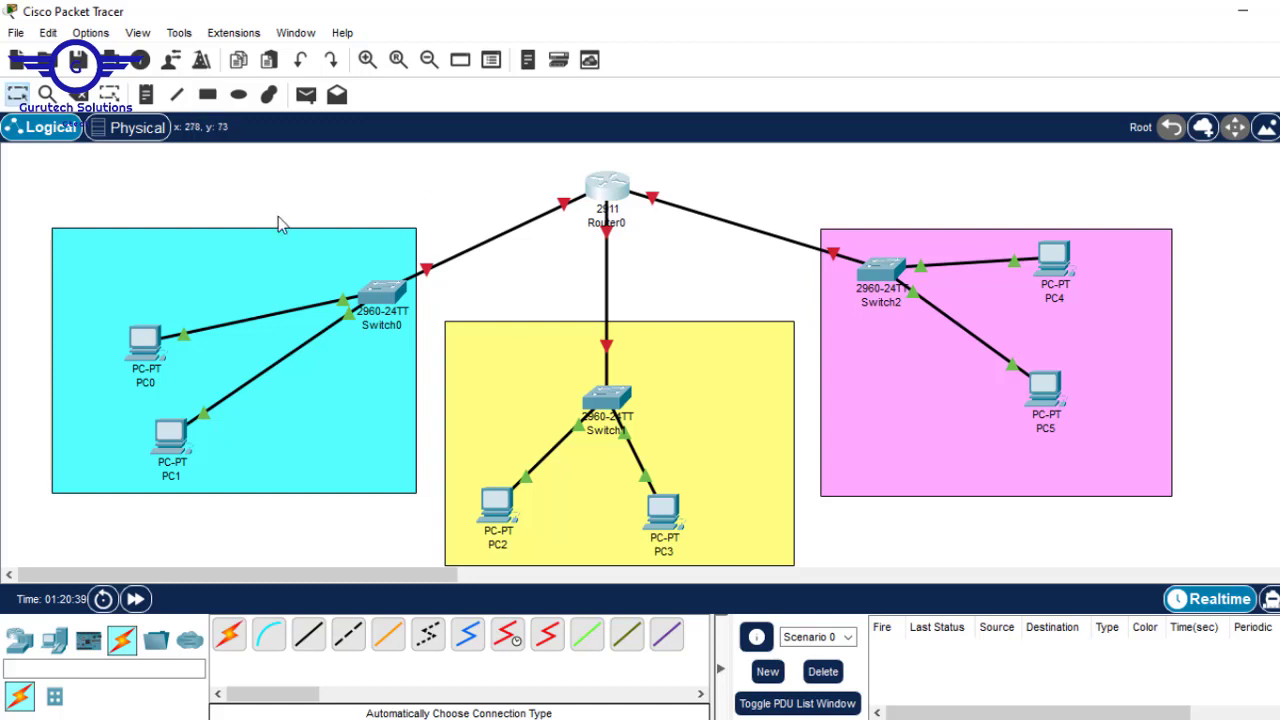
key(n)
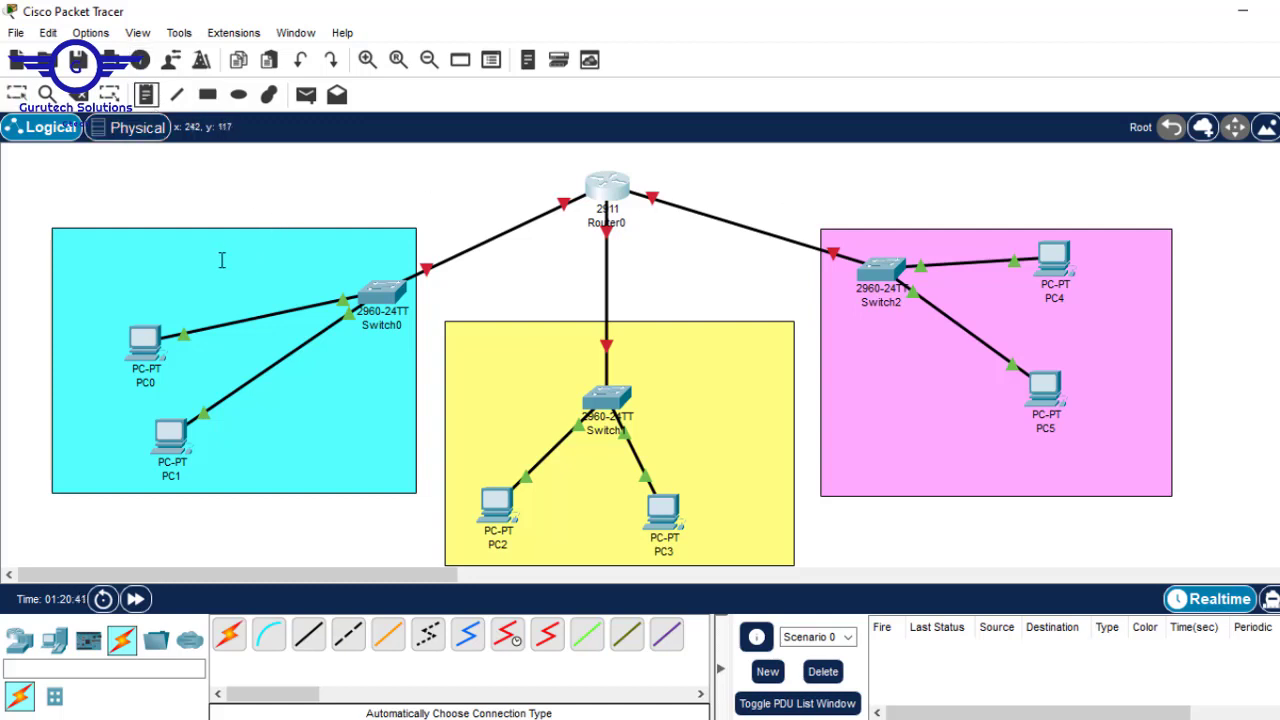
click(218, 260)
text(192.168.1.0/24)
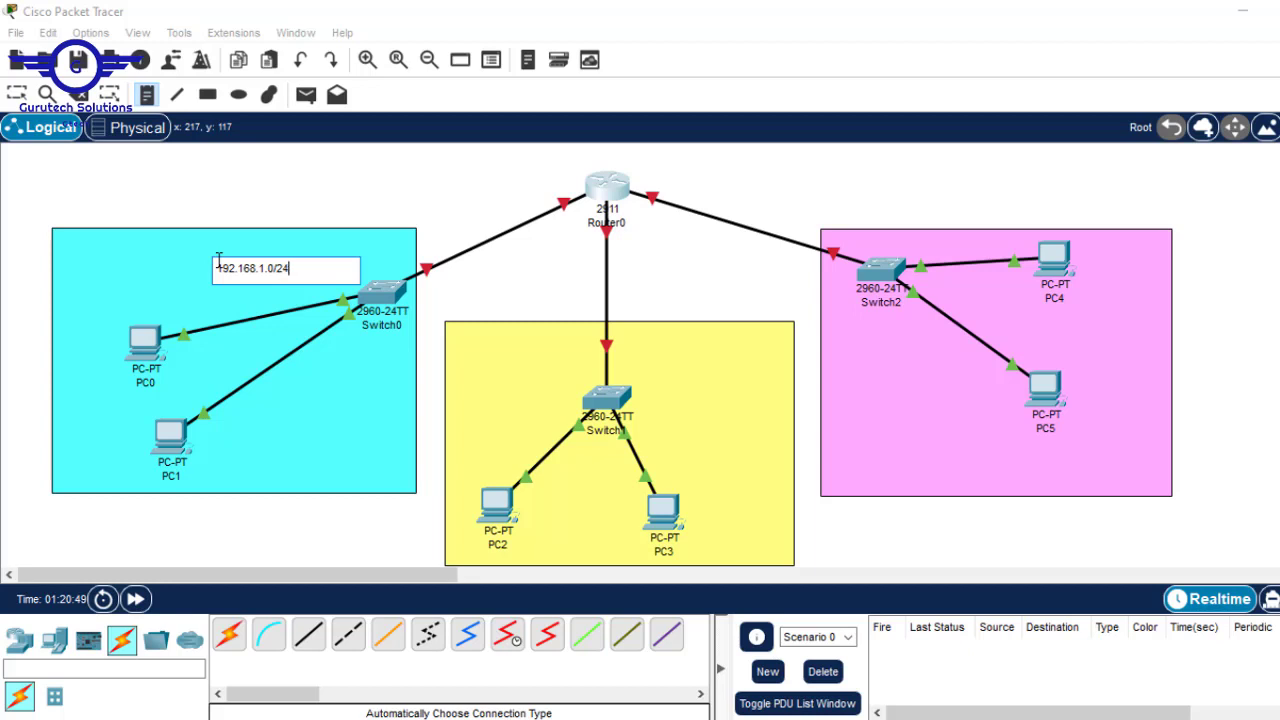
key(ctrl+a)
key(ctrl+c)
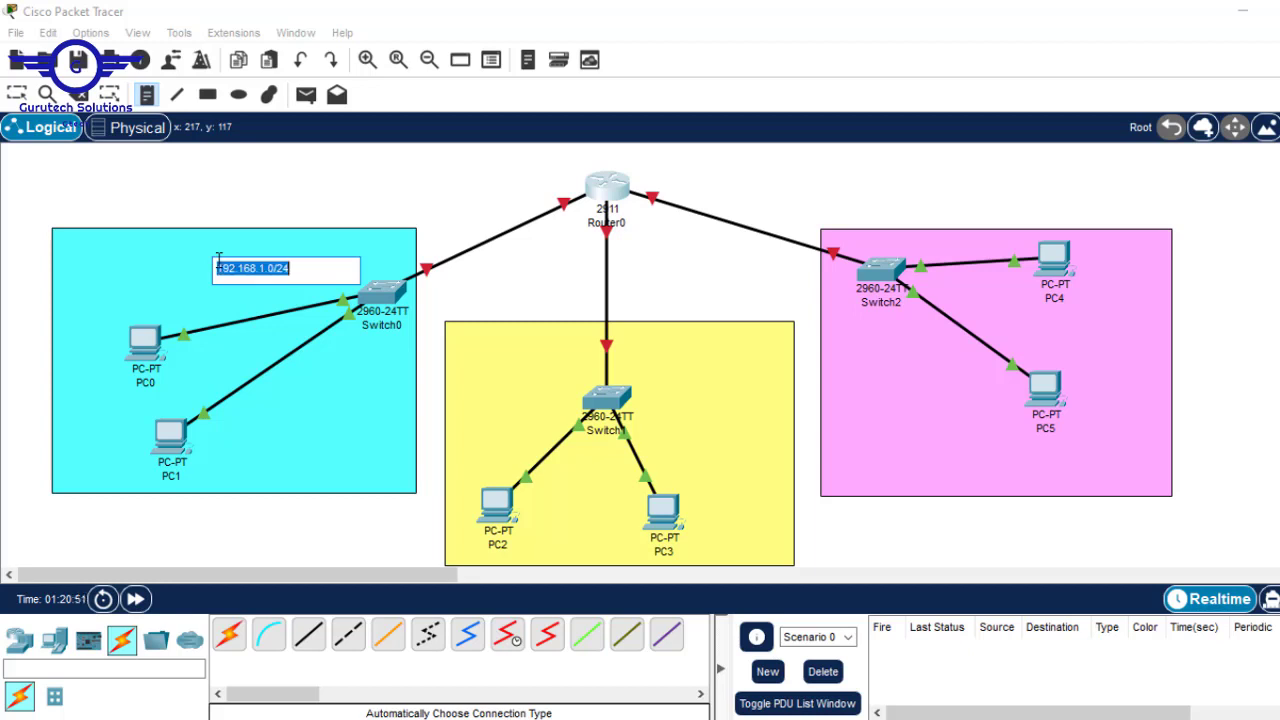
- Add notes 192.168.2.0/24 in the yellow area and 192.168.3.0/24 in the pink area
click(633, 344)
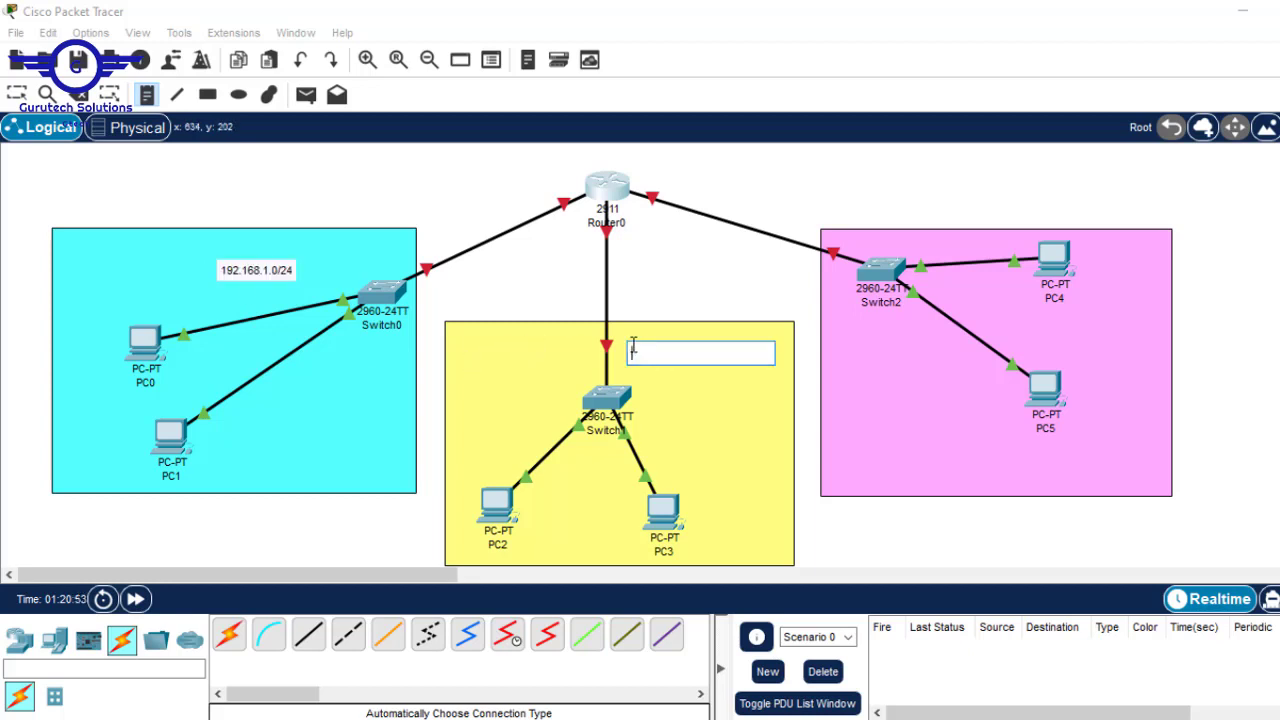
key(ctrl+v)
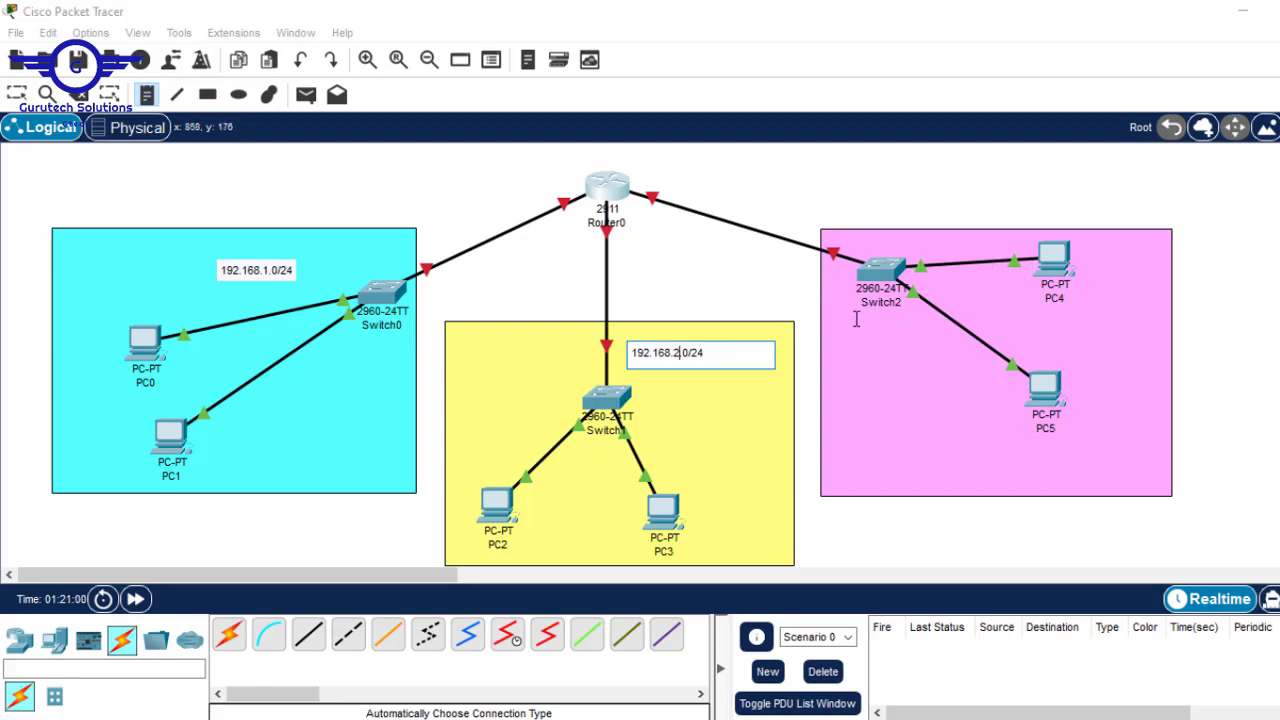
click(836, 341)
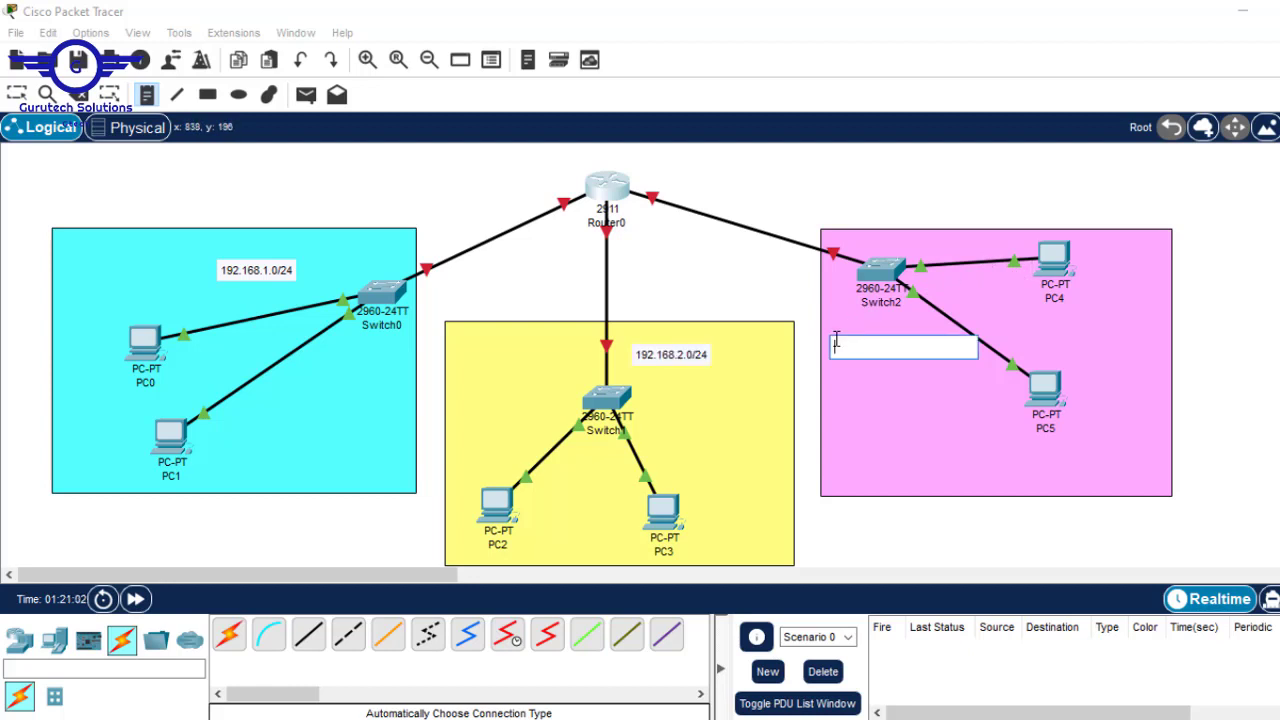
key(ctrl+v)
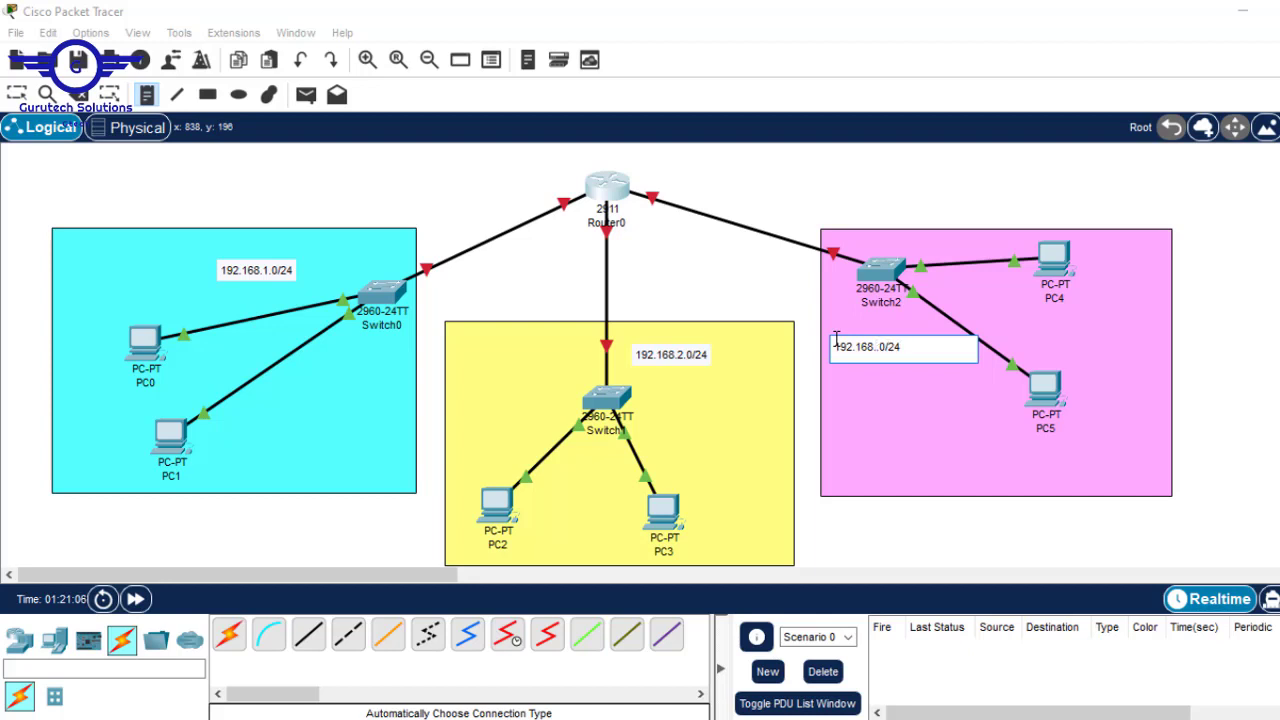
key(Escape)
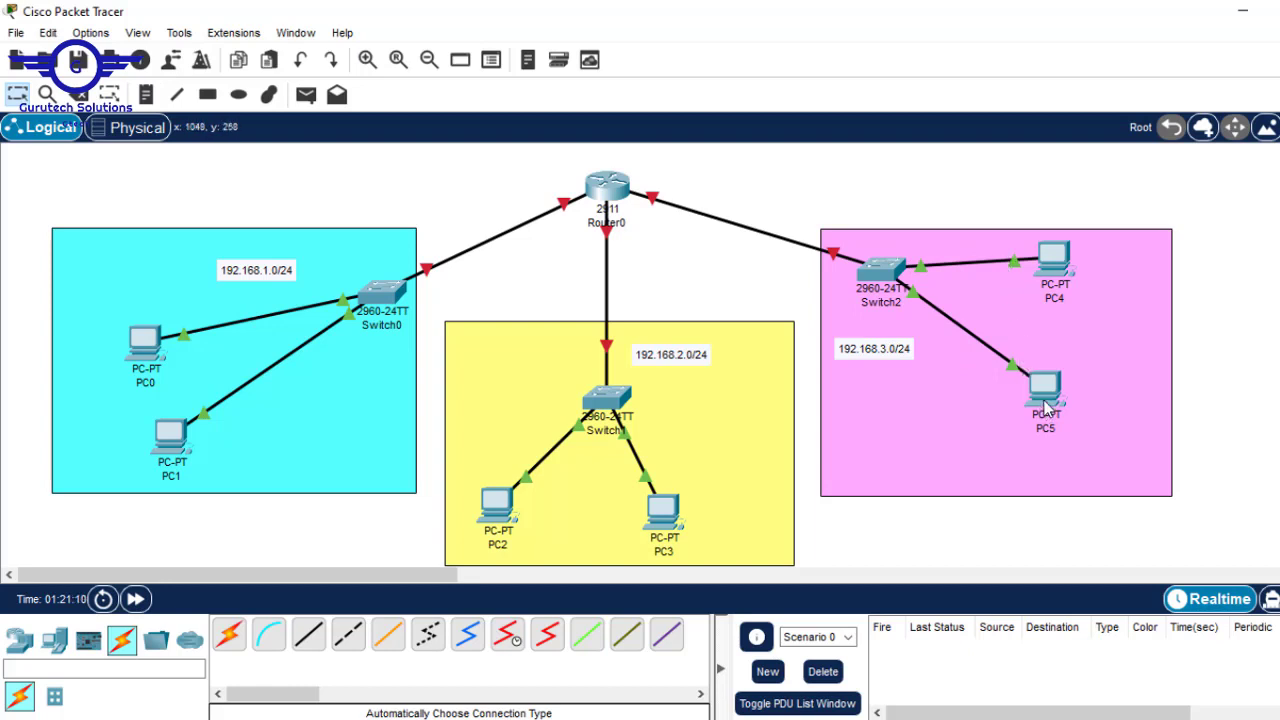
- Tidy the layout: reposition PC4, PC5, Switch2, Switch1, Router0 and the 192.168.3.0/24 label
drag(1044, 406, 993, 470)
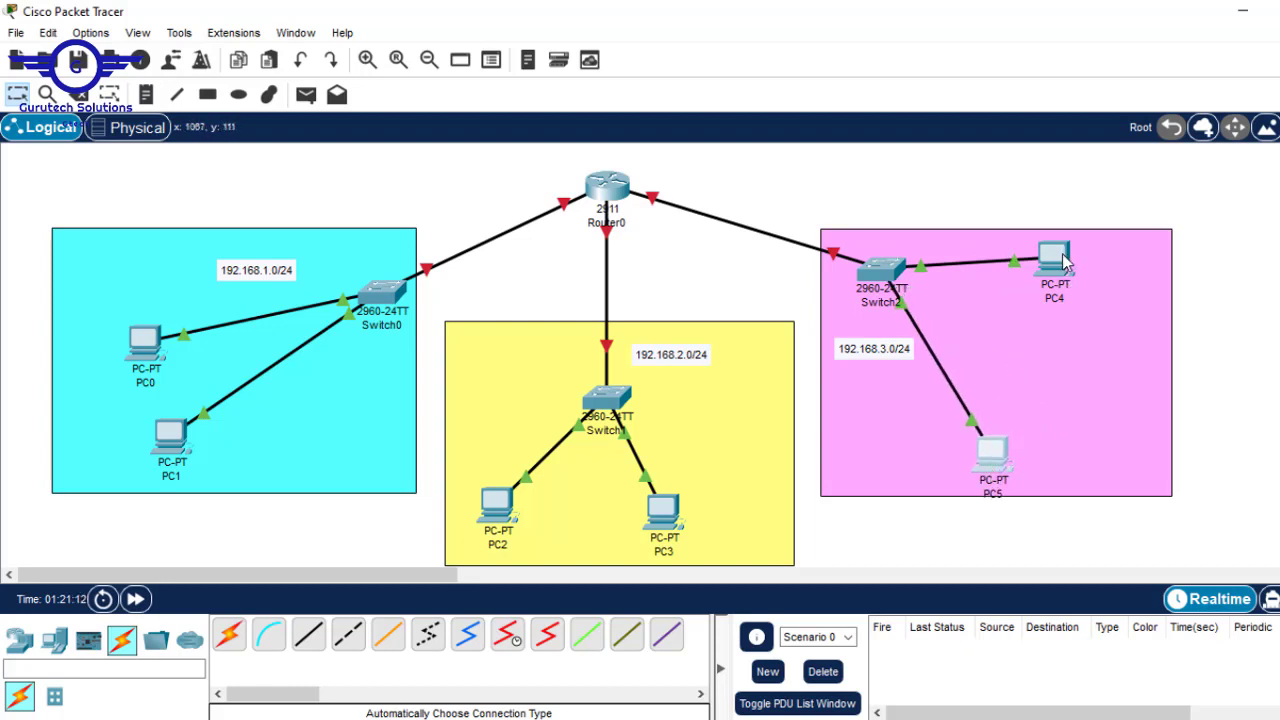
drag(1066, 262, 1128, 410)
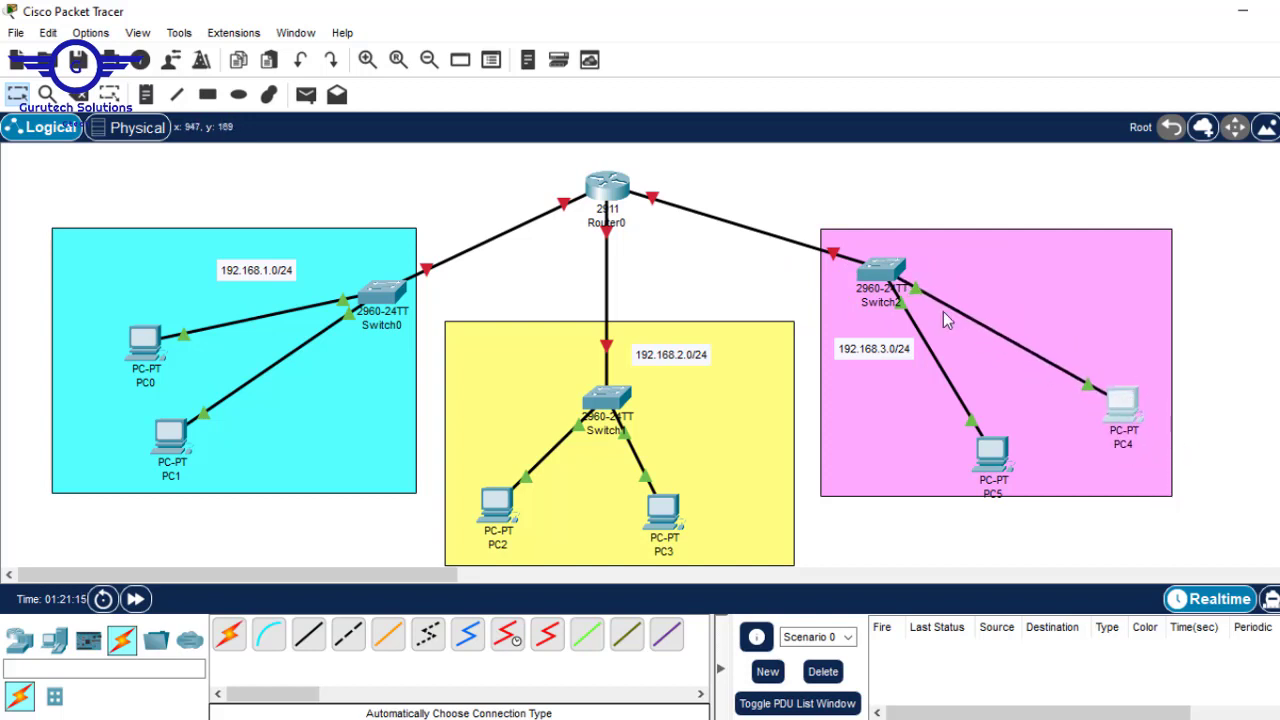
drag(882, 272, 889, 307)
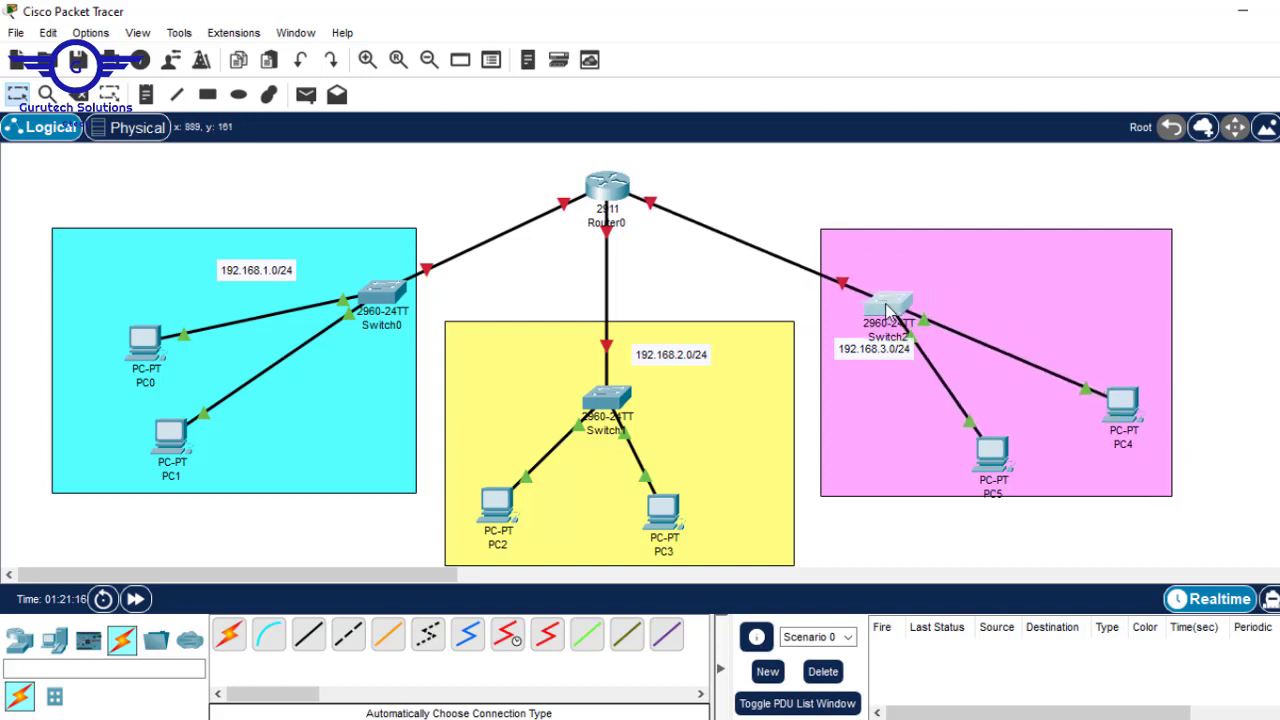
drag(857, 363, 875, 330)
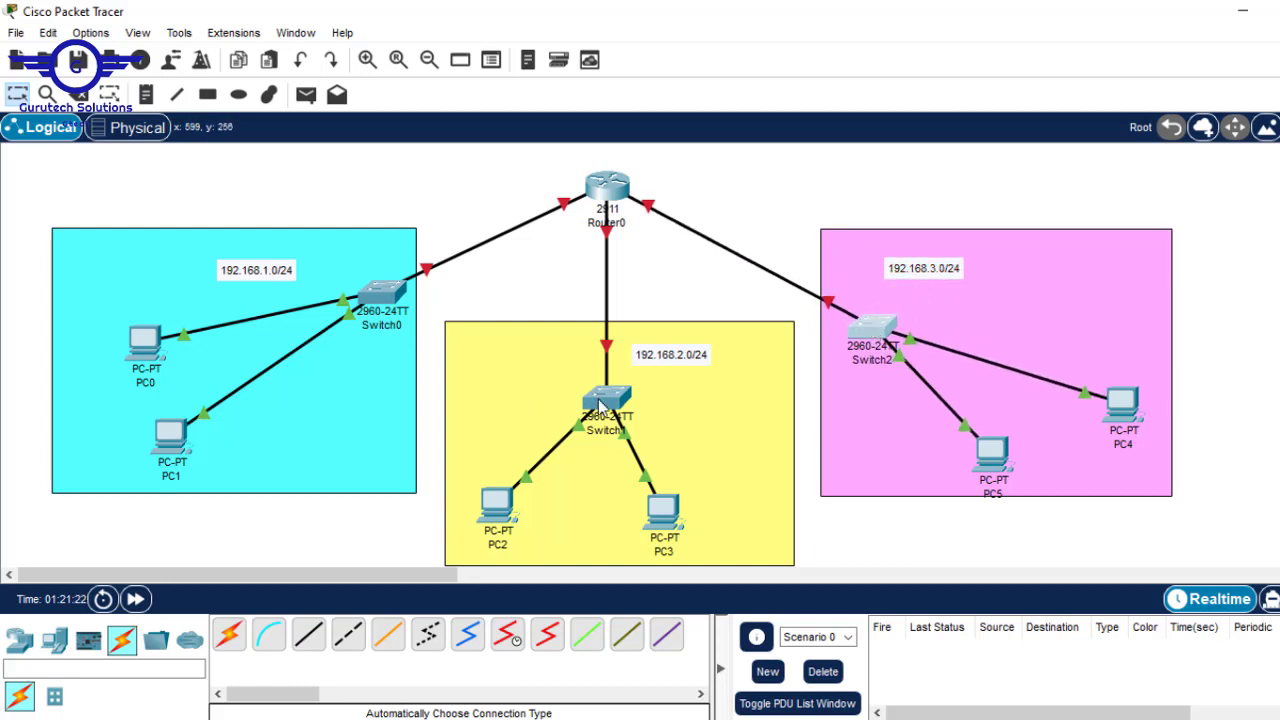
drag(599, 403, 589, 379)
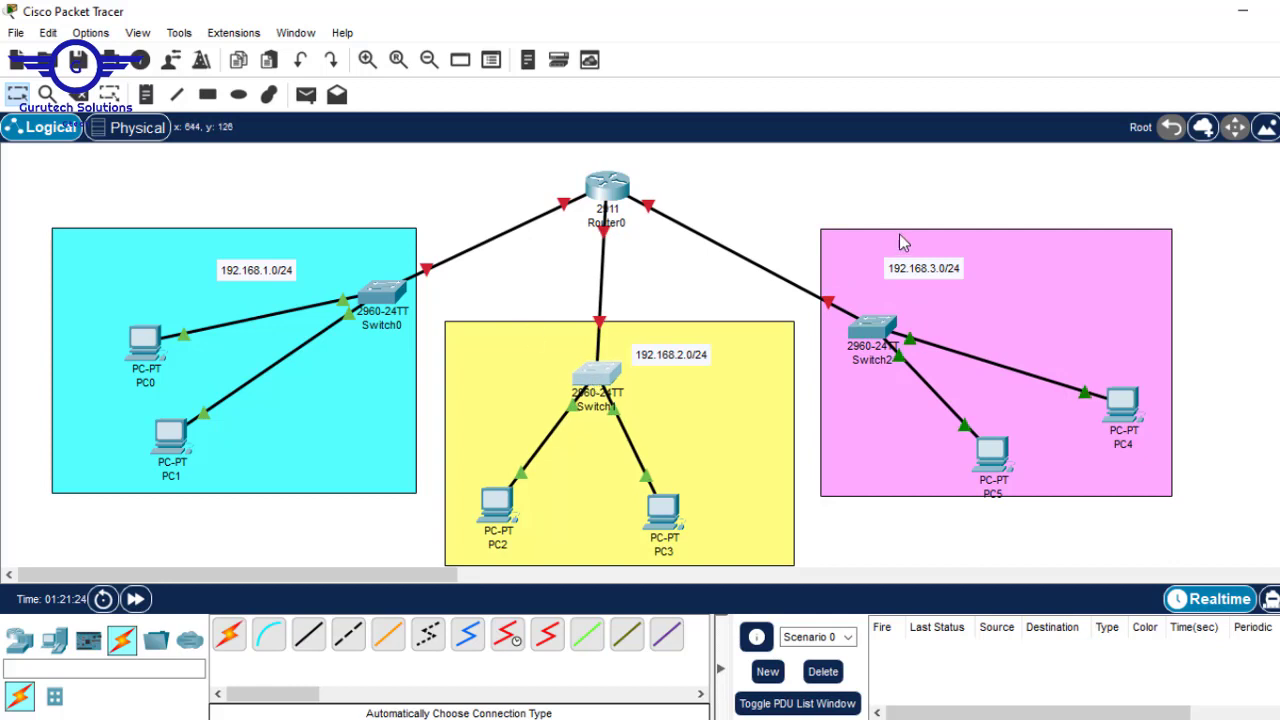
click(614, 188)
drag(614, 188, 617, 181)
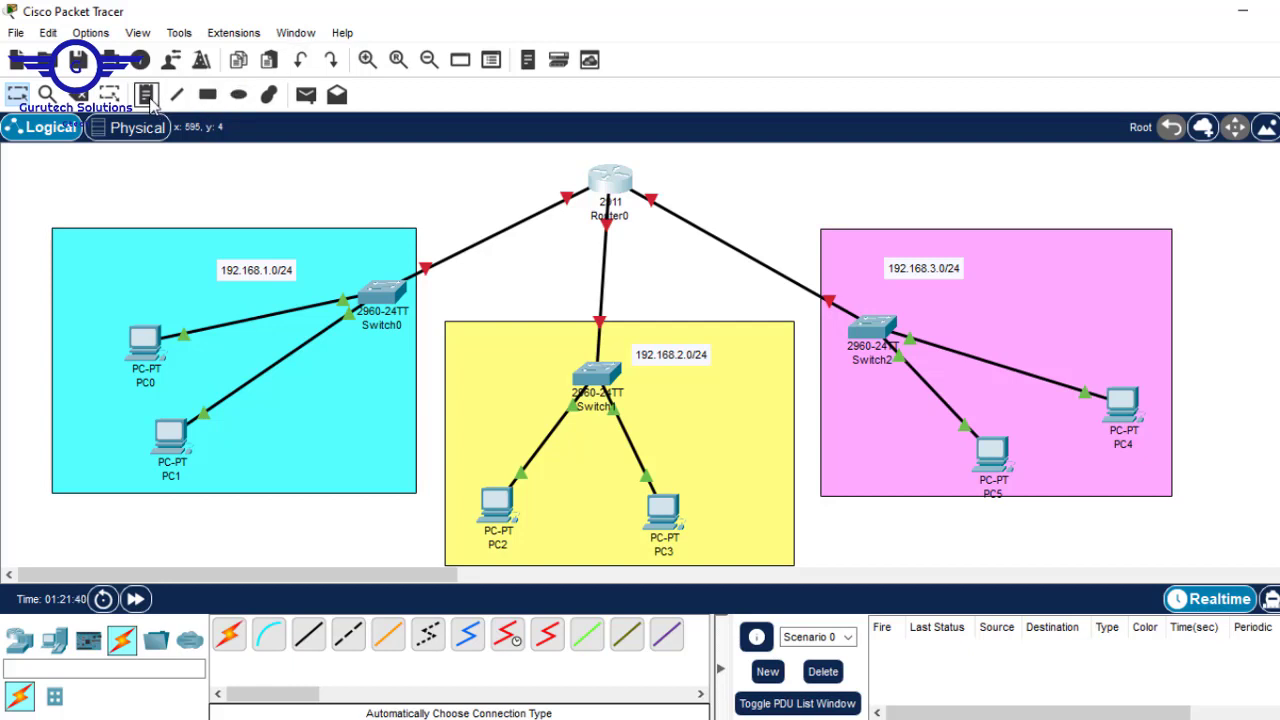
- Add the first line IT-LAN to the 192.168.1.0/24 note
double_click(237, 272)
key(Return)
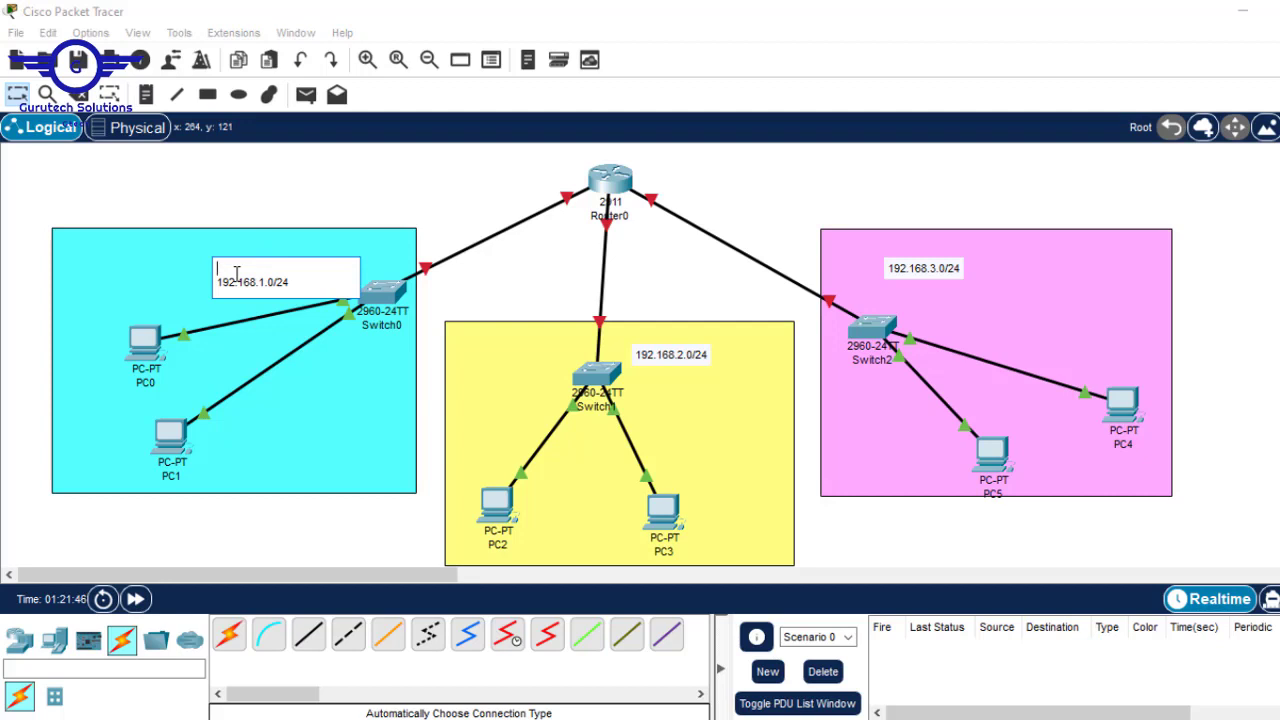
text(IT-LAN)
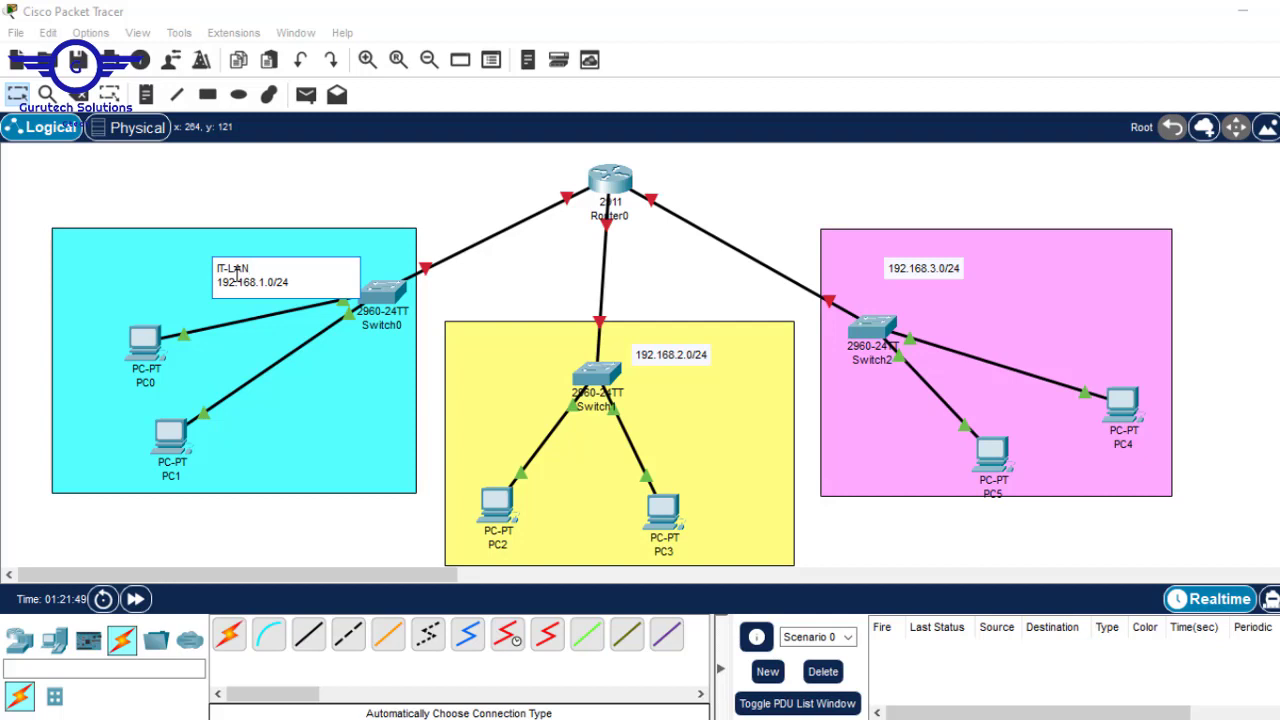
drag(259, 268, 195, 268)
key(ctrl+c)
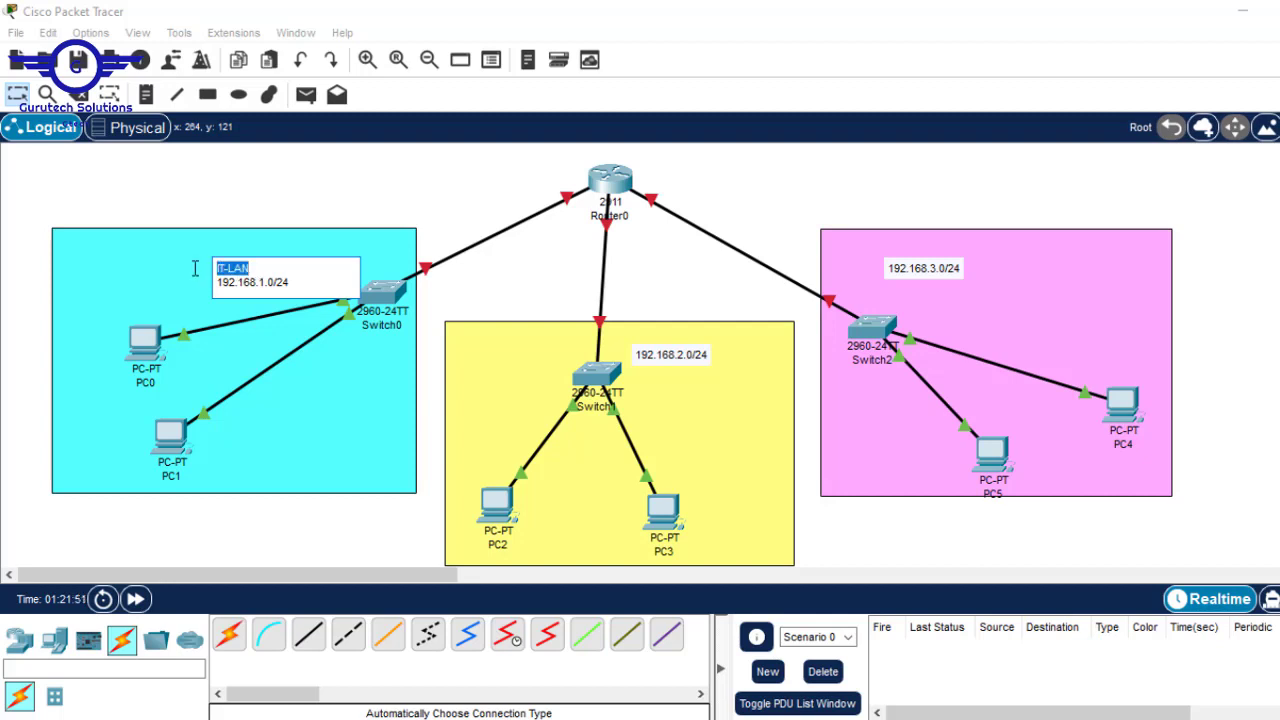
- Add the first line HR-LAN to the 192.168.2.0/24 note
double_click(660, 350)
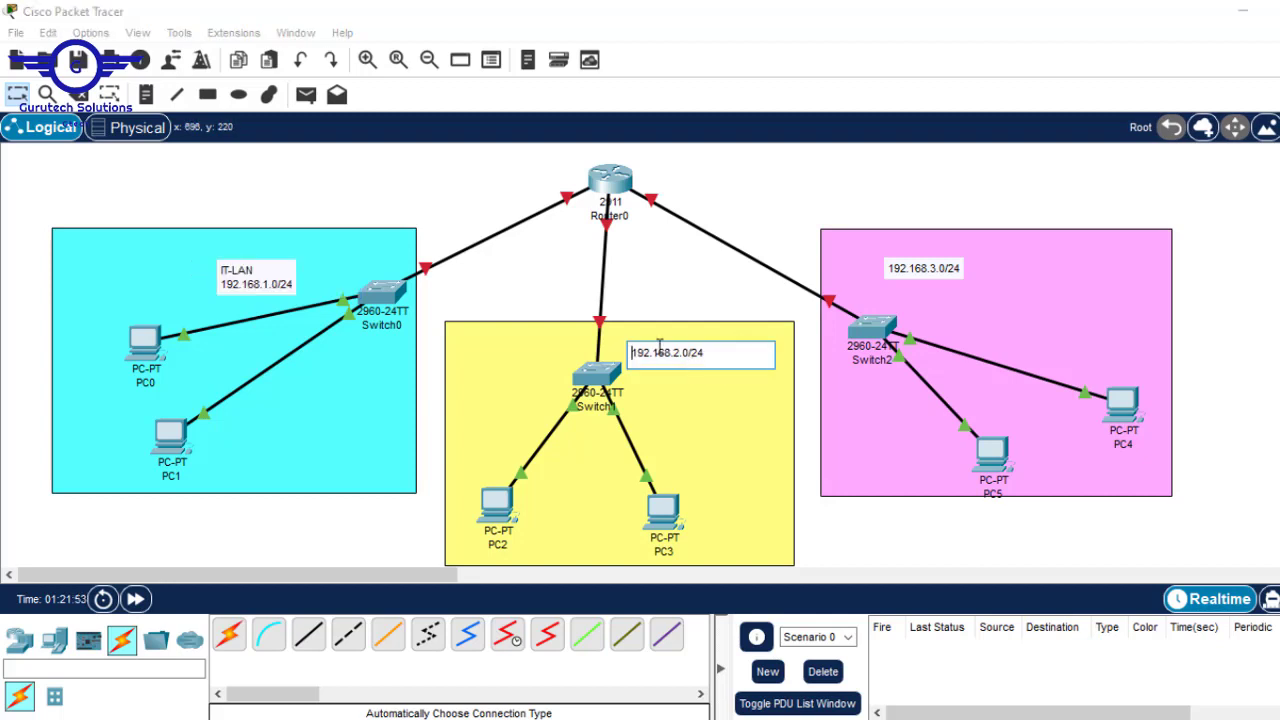
key(Return)
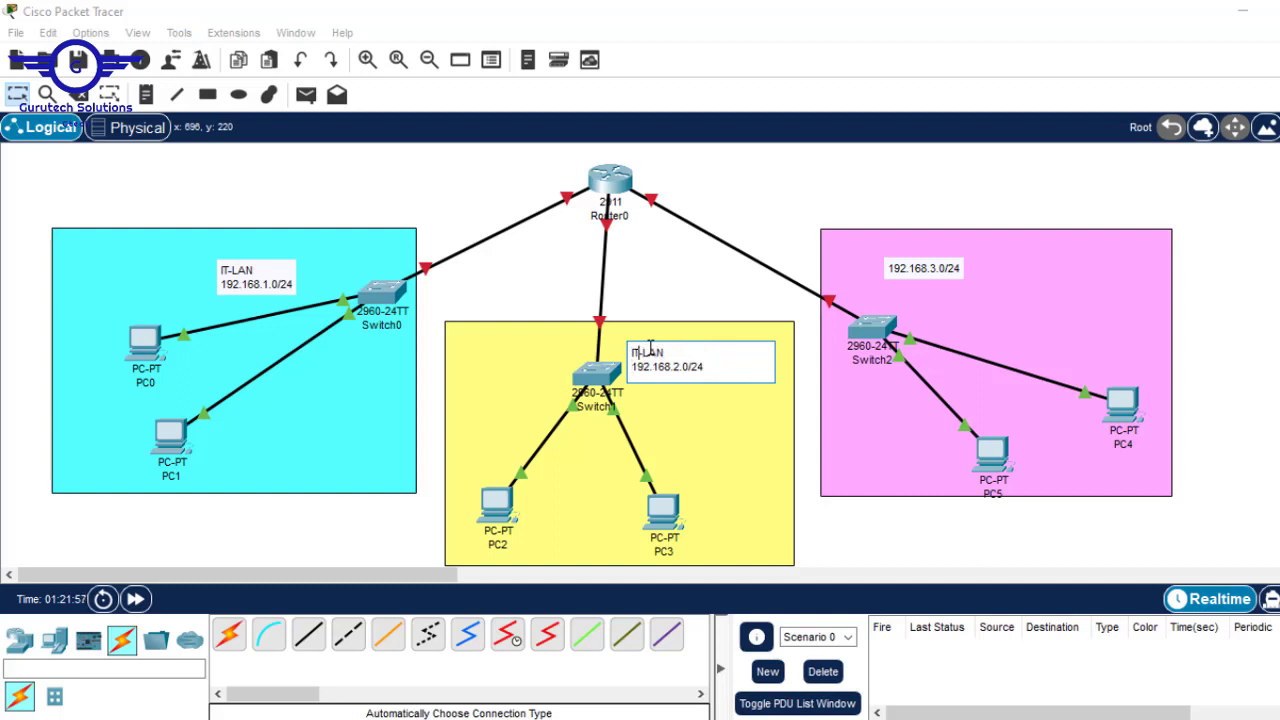
key(BackSpace)
key(BackSpace)
text(HR)
- Add the first line fin-LAN to the 192.168.3.0/24 note
double_click(928, 269)
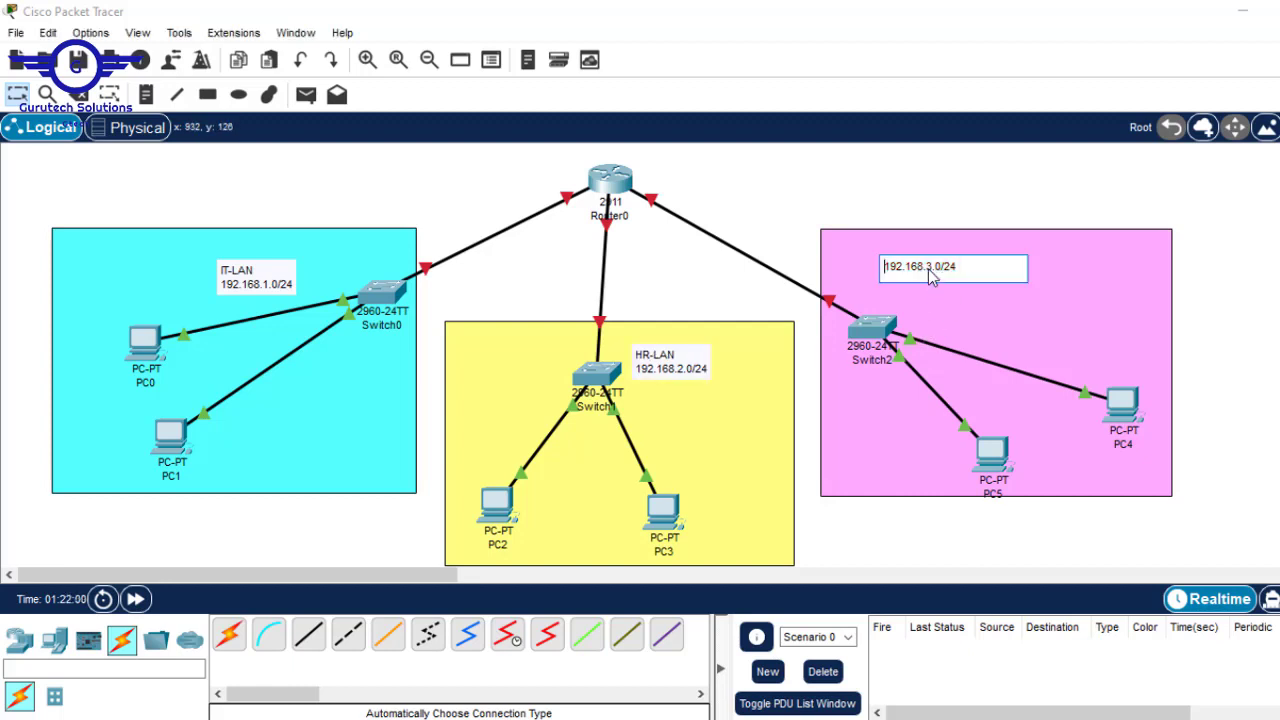
key(Return)
key(Up)
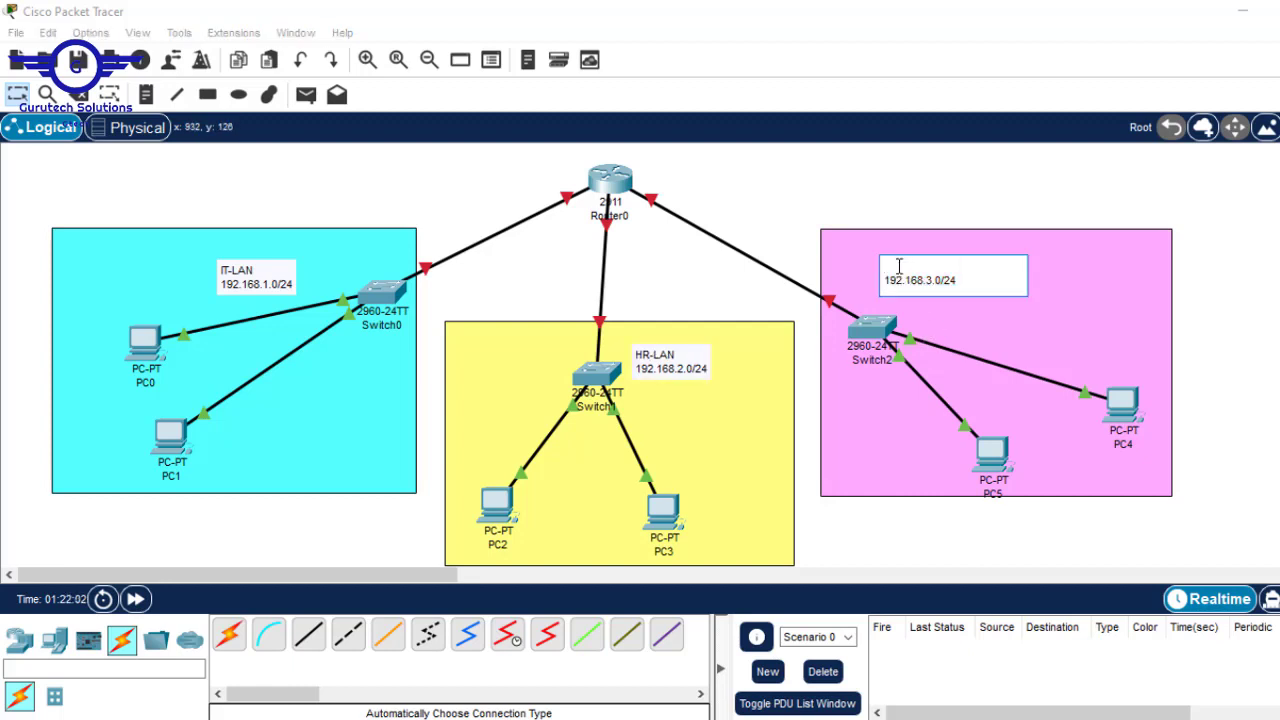
key(ctrl+v)
key(BackSpace)
key(BackSpace)
text(fin)
click(1277, 278)
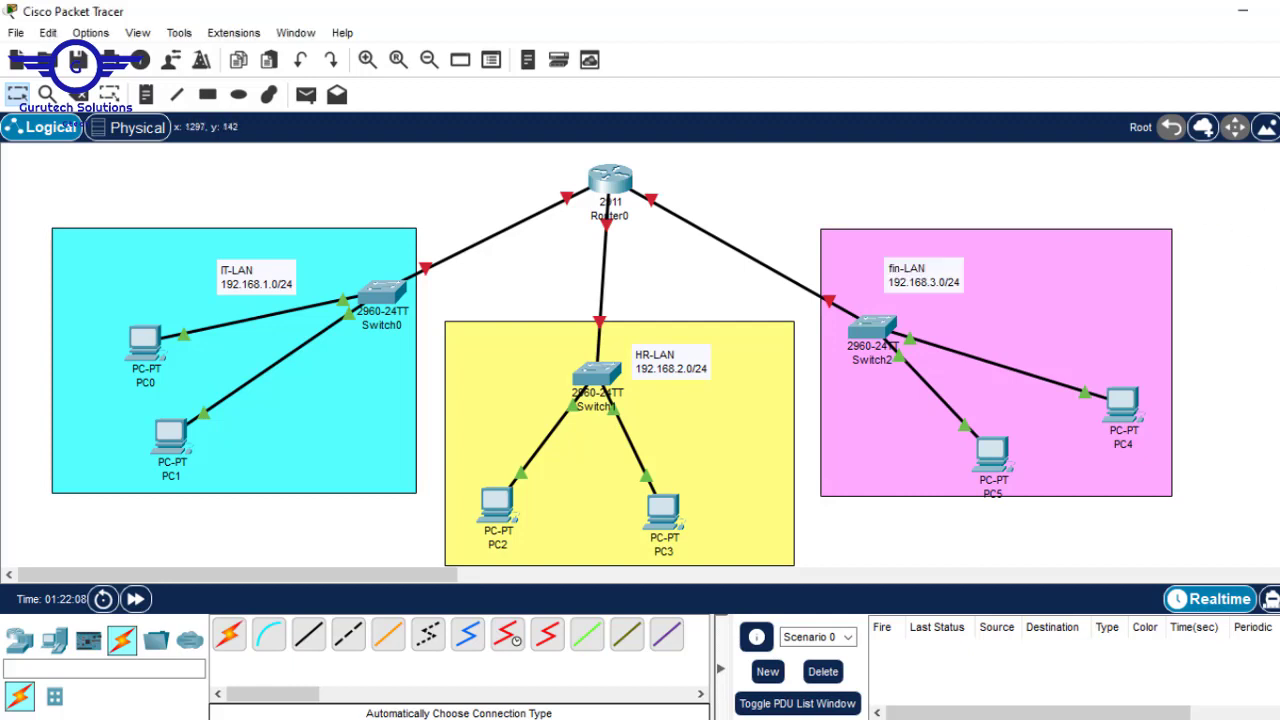
- Correct the third note's label to uppercase FIN-LAN
click(878, 281)
double_click(907, 278)
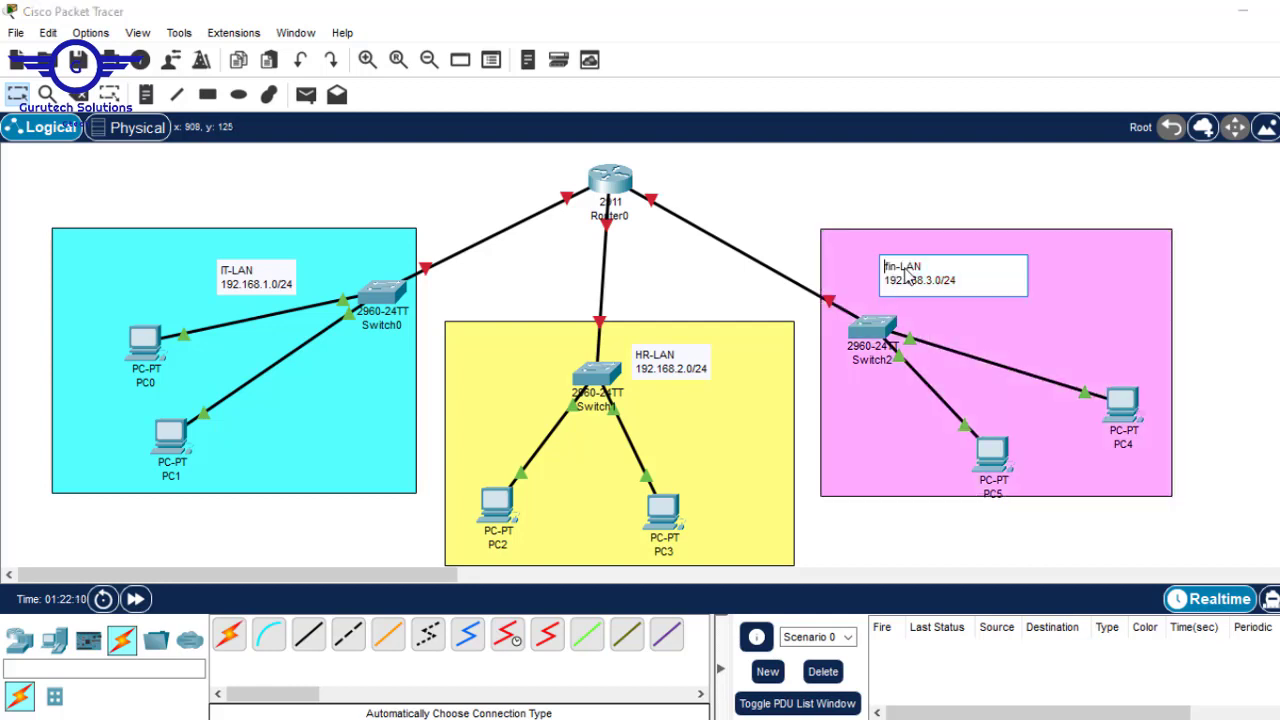
double_click(905, 270)
click(890, 268)
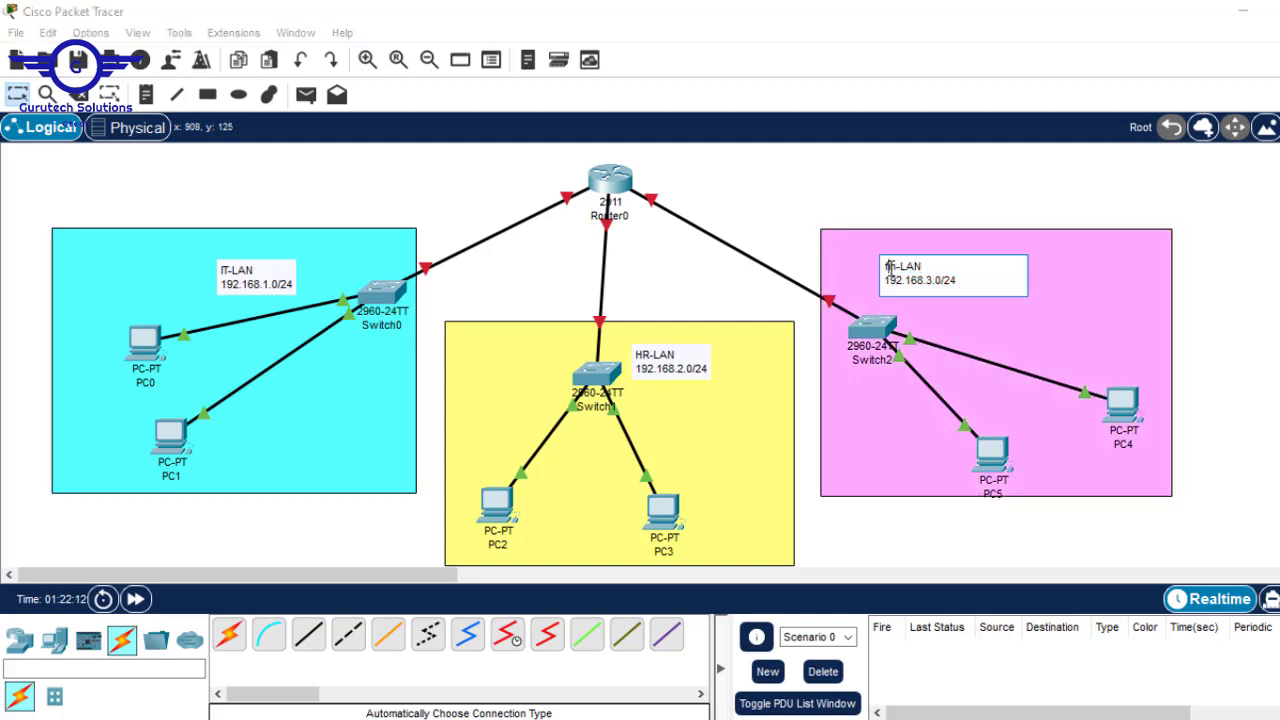
key(BackSpace)
key(BackSpace)
key(BackSpace)
text(FIN)
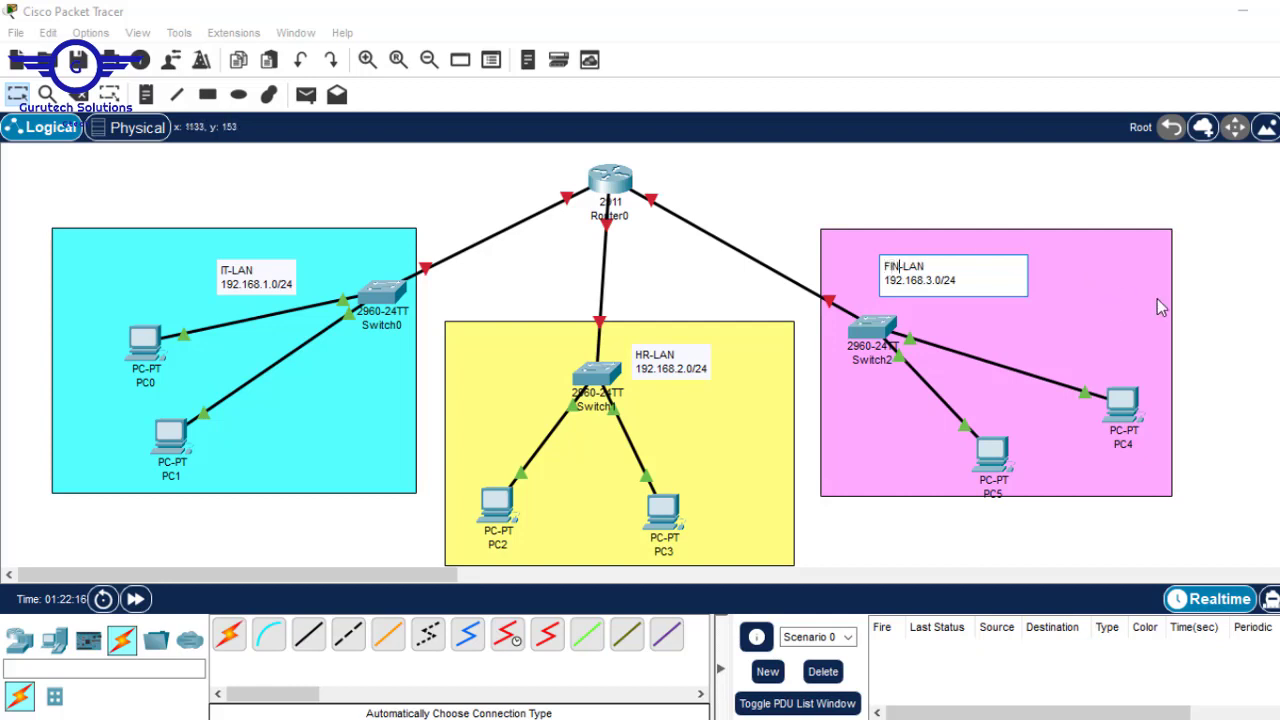
click(1270, 279)
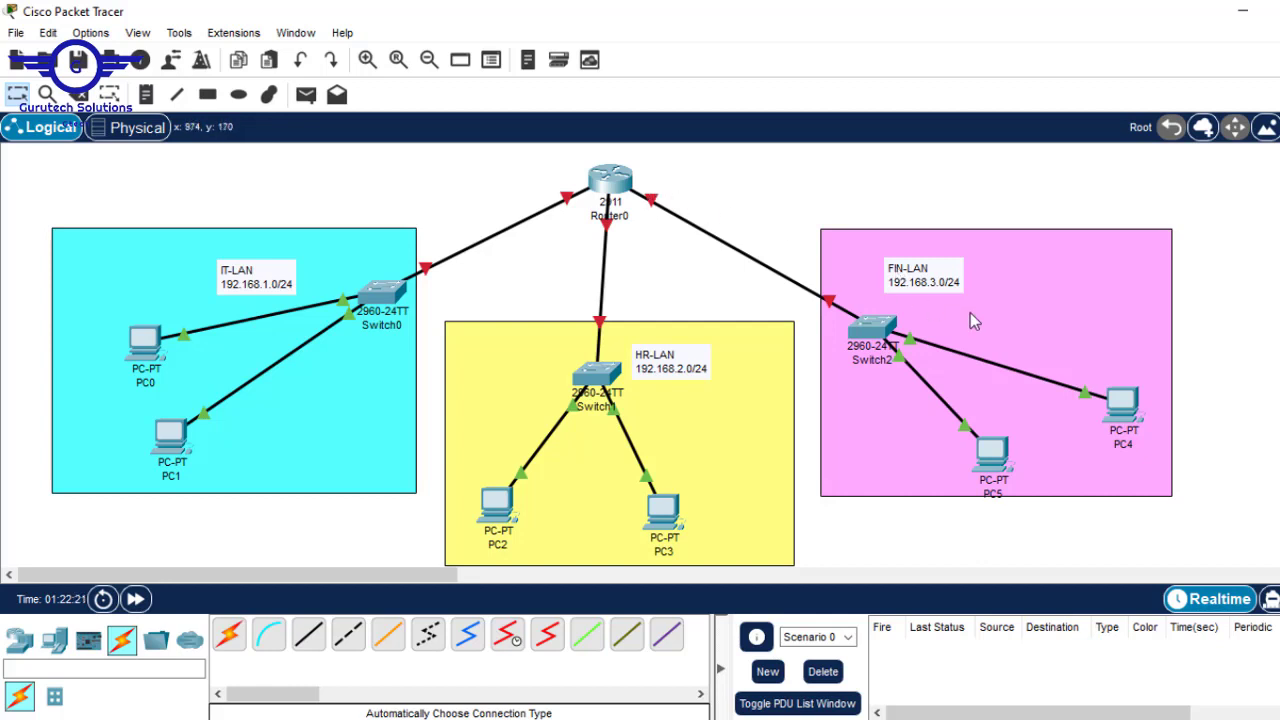
- Shift Router0 slightly up and left and view the Router0–Switch0 link's port labels
drag(628, 185, 606, 178)
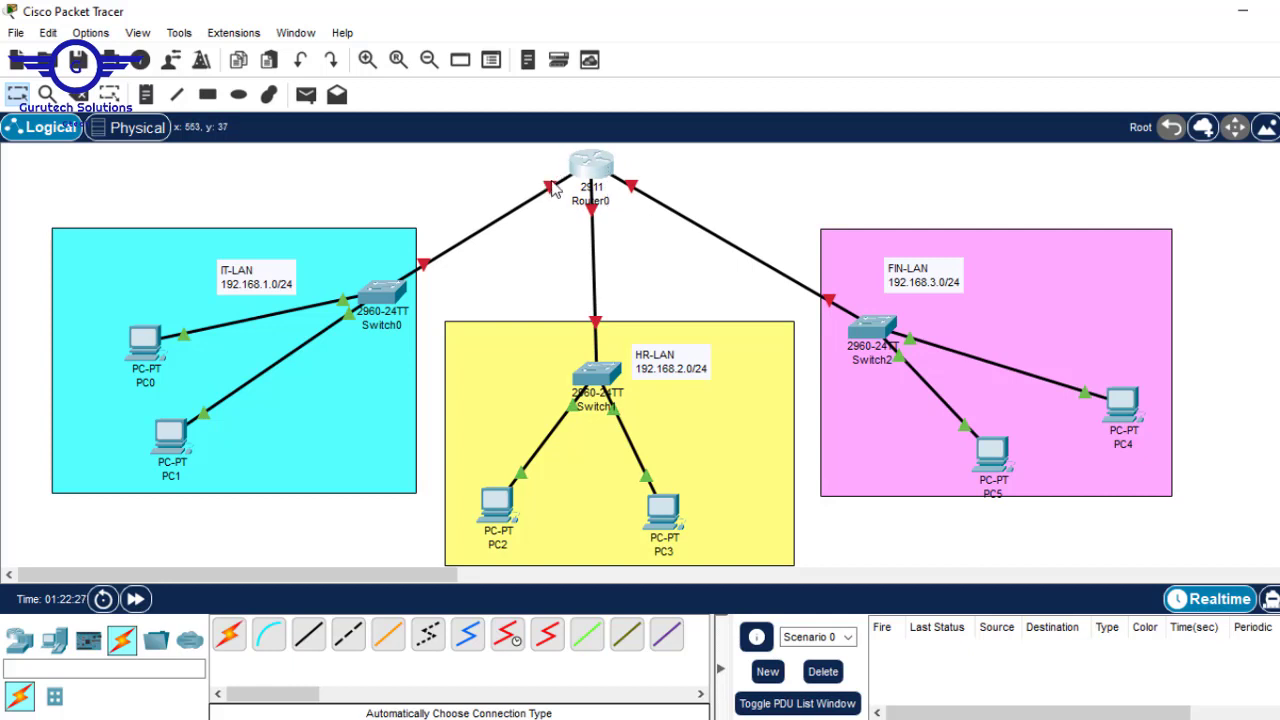
mouse_move(550, 190)
- Select parts of the IT-LAN note's 192.168.1.0/24 address, leaving the text unchanged
double_click(257, 287)
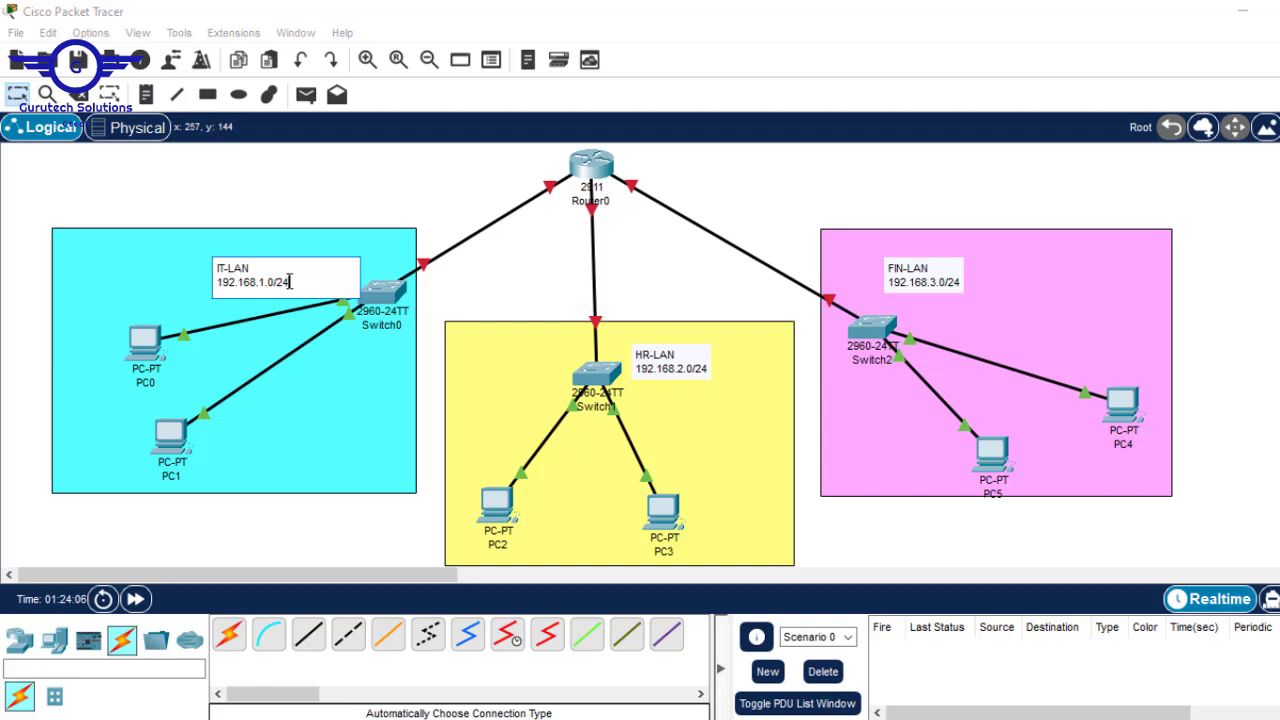
drag(292, 283, 204, 280)
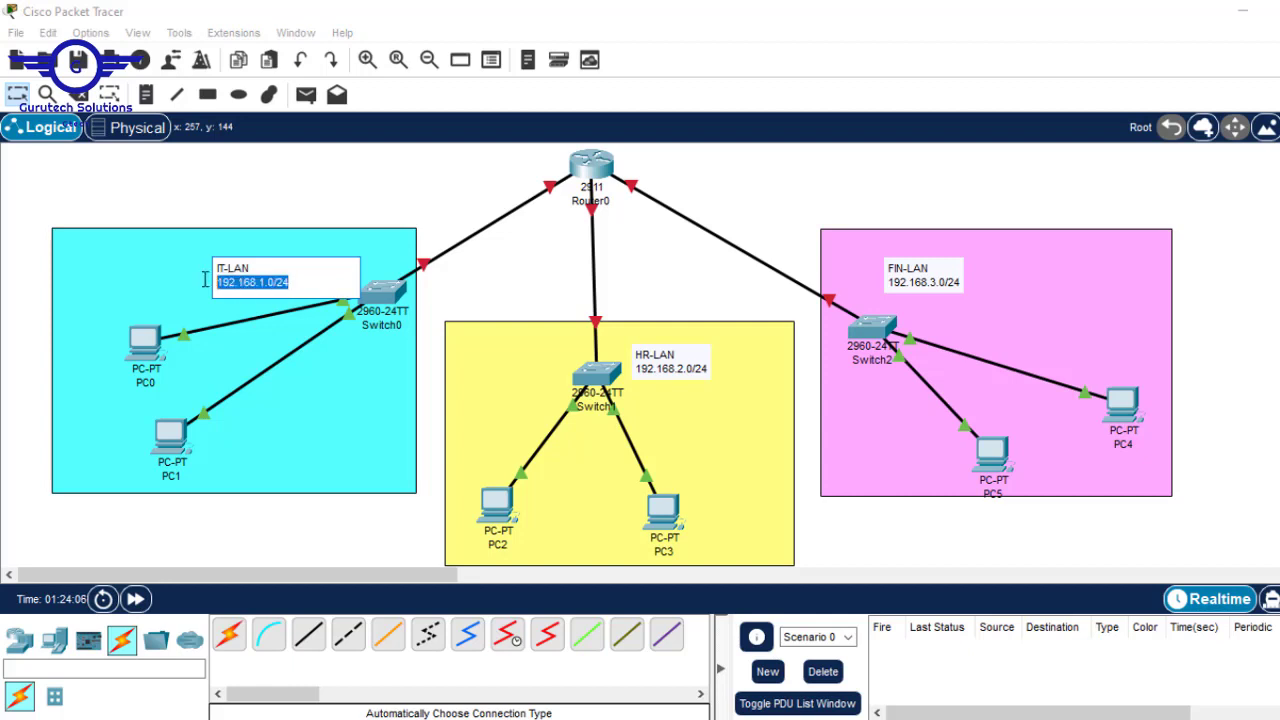
click(290, 283)
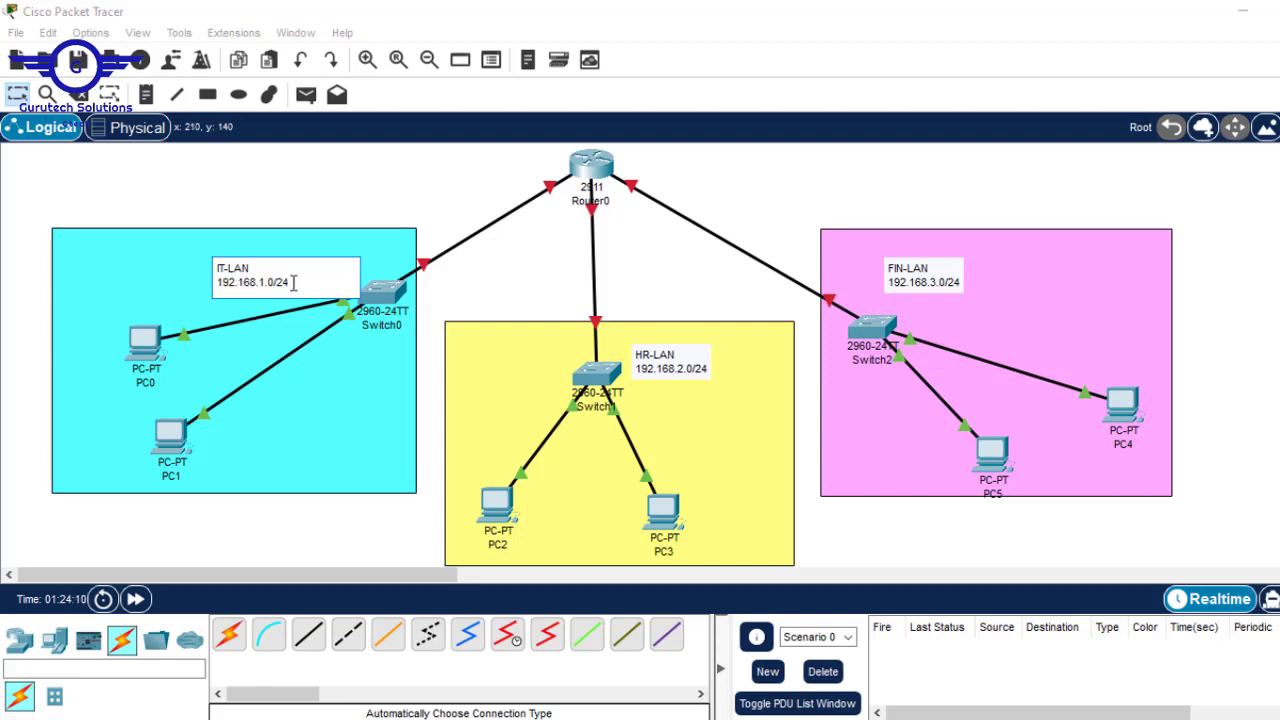
drag(292, 283, 275, 283)
click(697, 243)
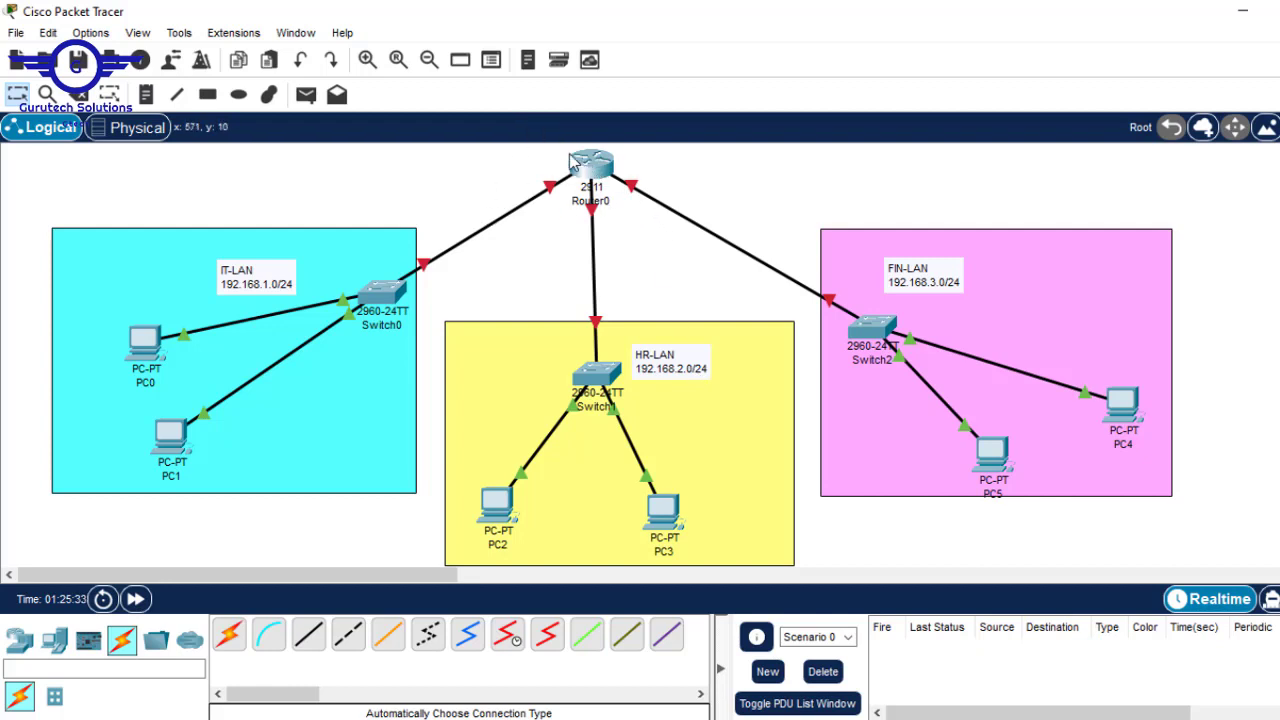
- Recheck the note's 192.168.1.0 address without edits, then open Router0's device window
mouse_move(571, 160)
mouse_move(605, 210)
mouse_move(1020, 719)
double_click(279, 278)
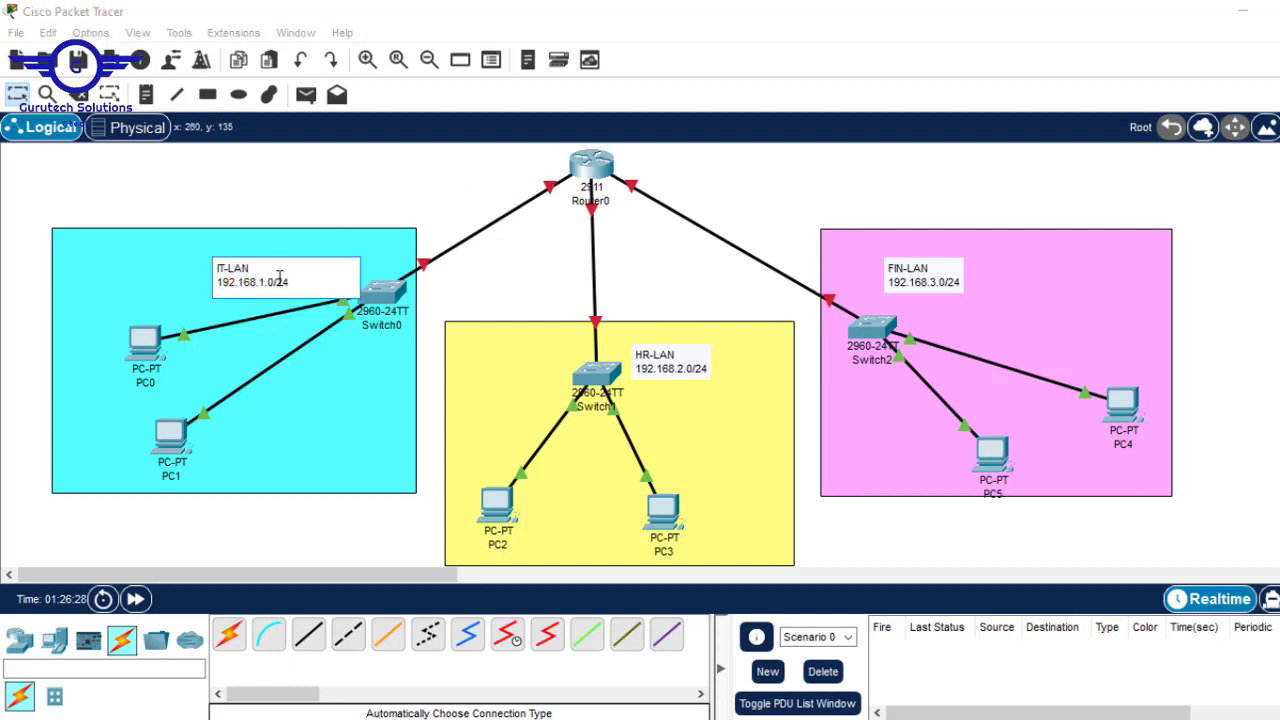
drag(274, 283, 218, 284)
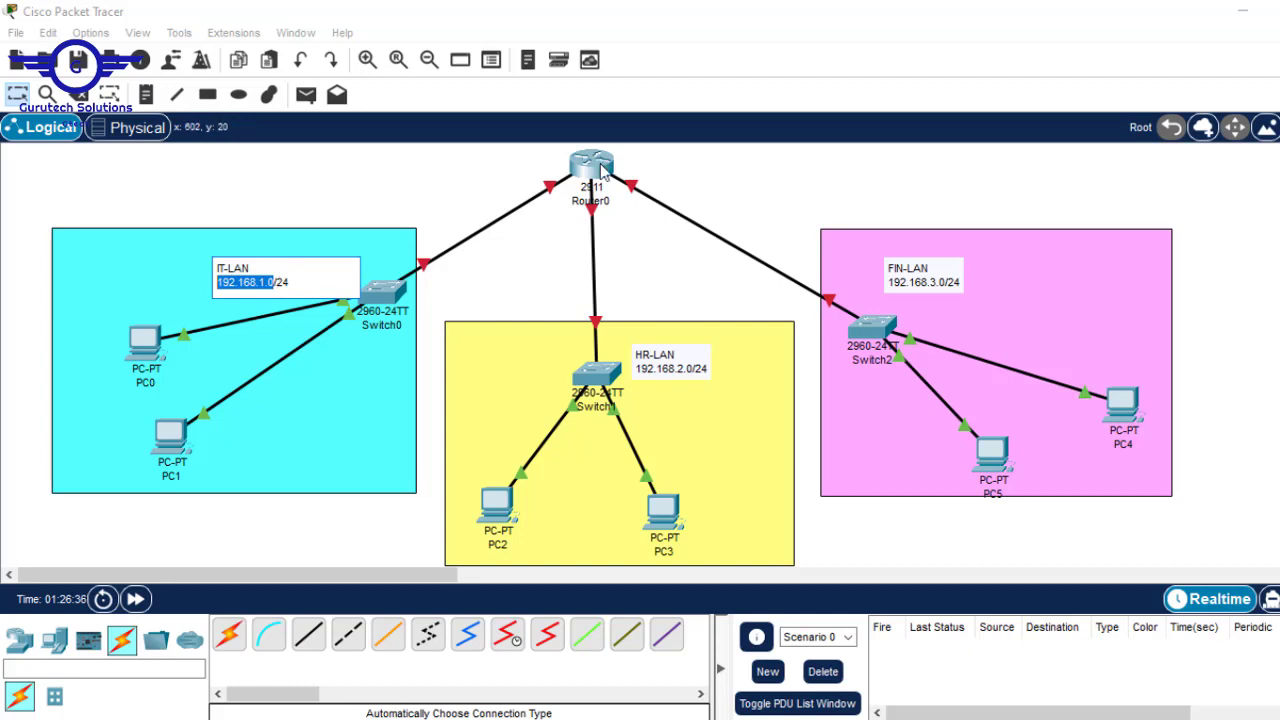
click(546, 271)
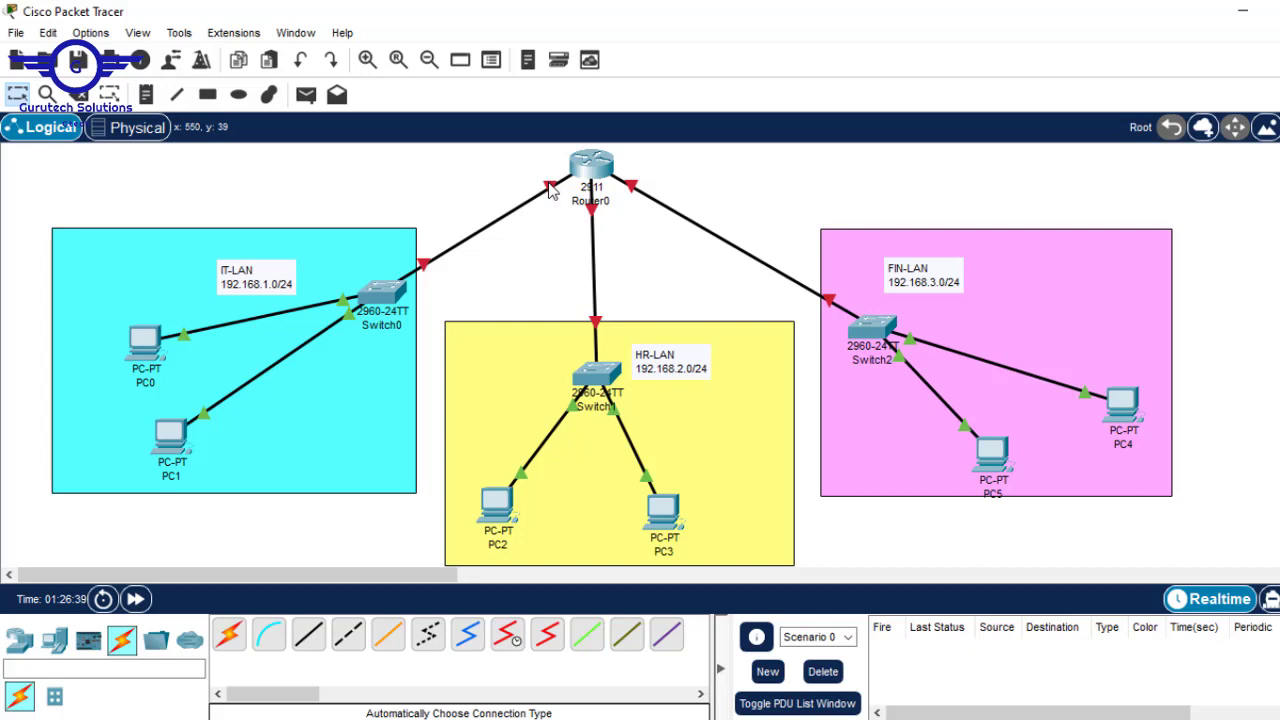
mouse_move(550, 190)
click(598, 168)
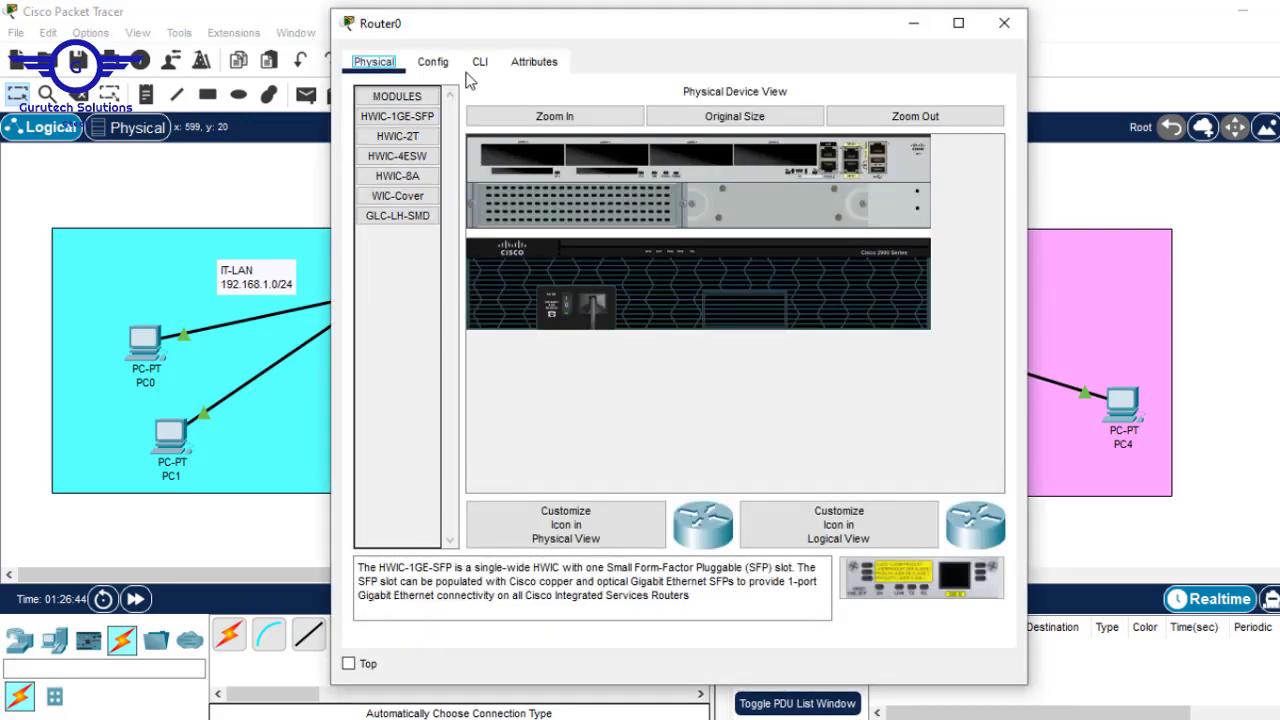
click(481, 66)
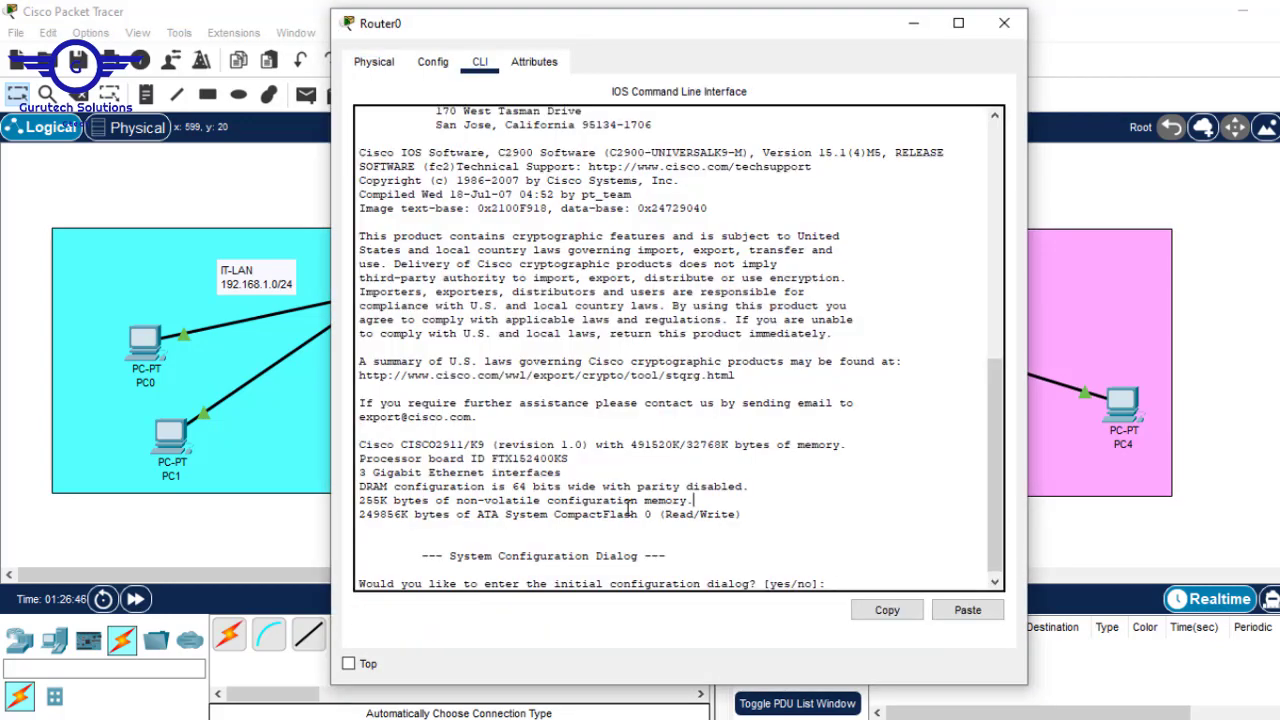
text(N)
key(Return)
key(Return)
key(Return)
key(Return)
key(Return)
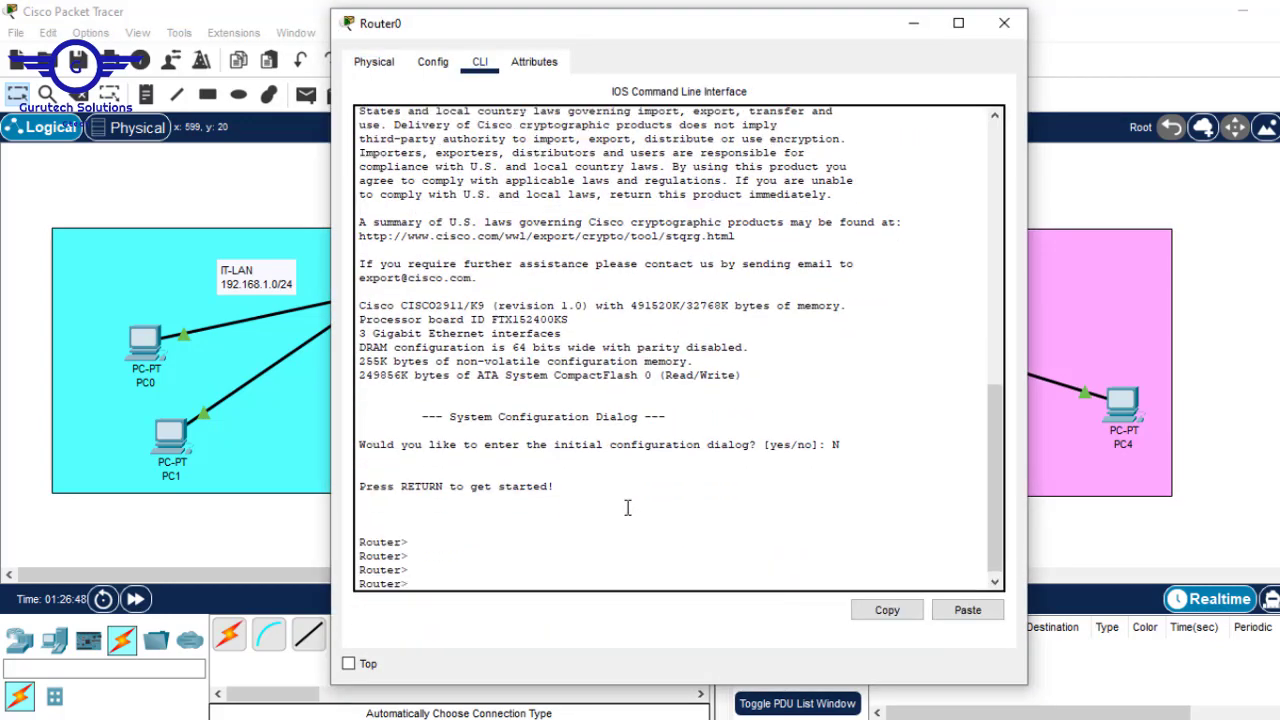
text(en)
key(Return)
text(conf)
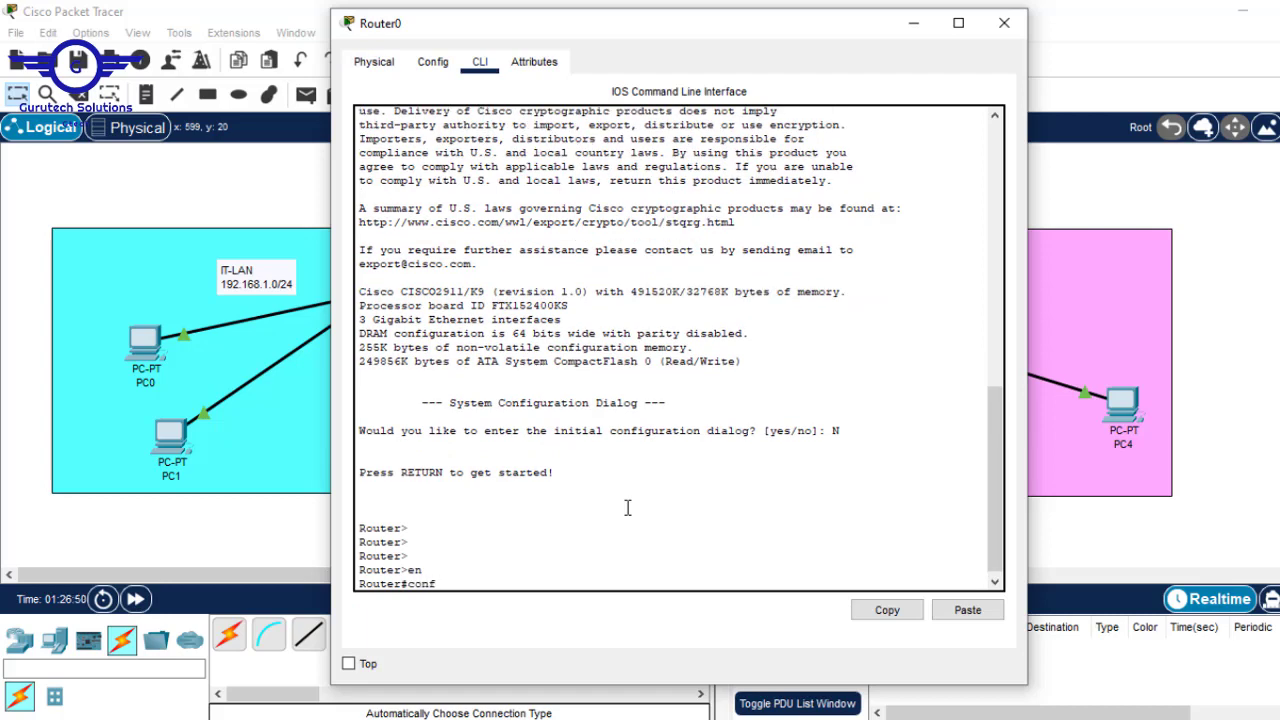
text( t)
key(Return)
key(Return)
key(Return)
key(Return)
text(int gig0)
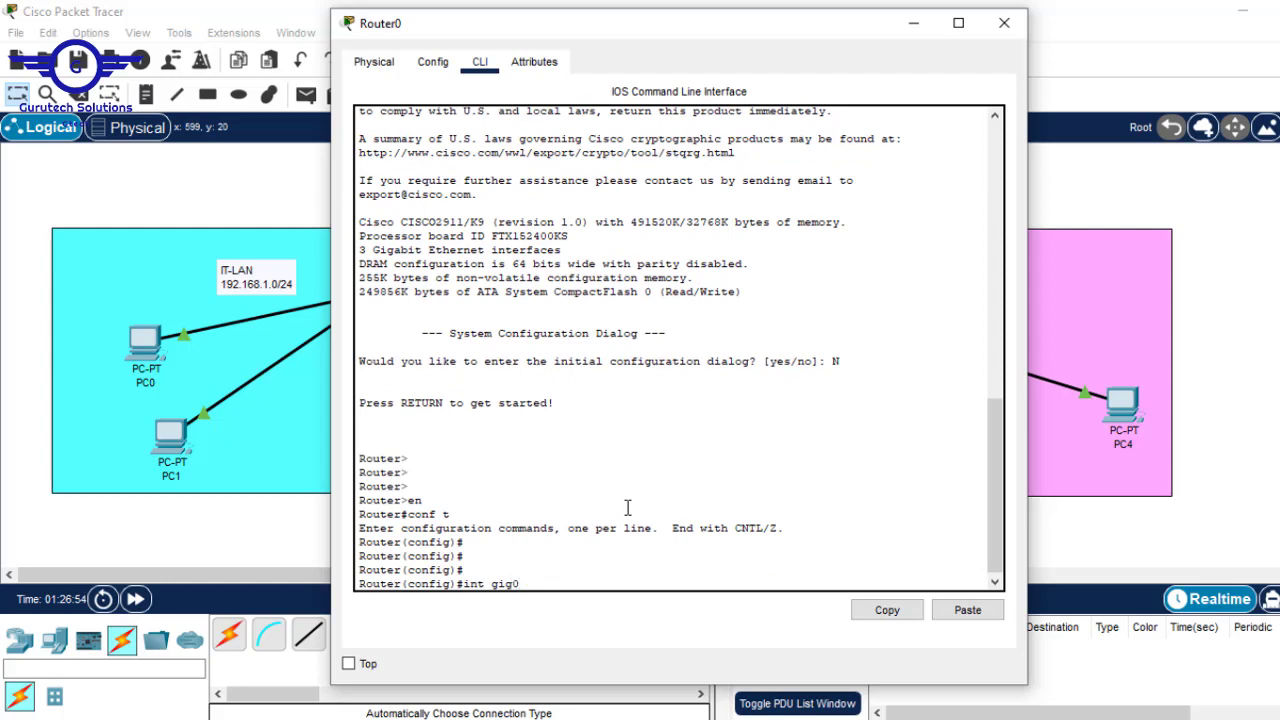
text(/0)
key(Return)
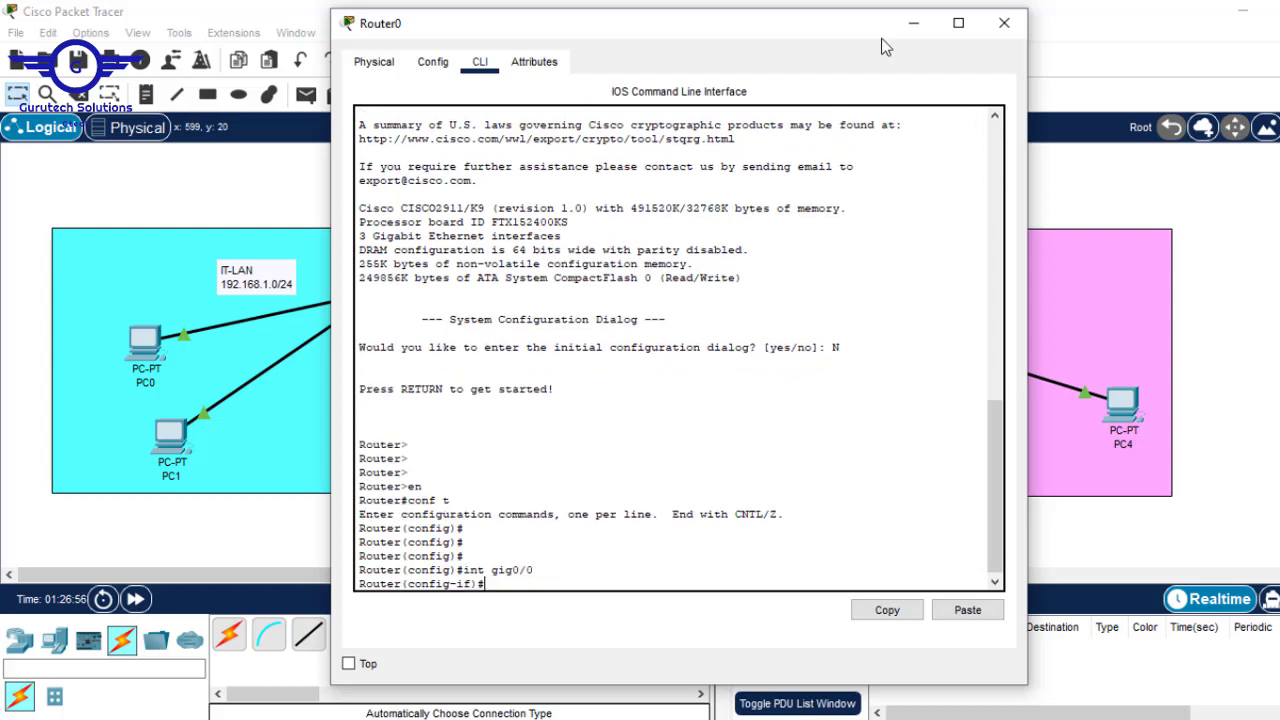
click(912, 24)
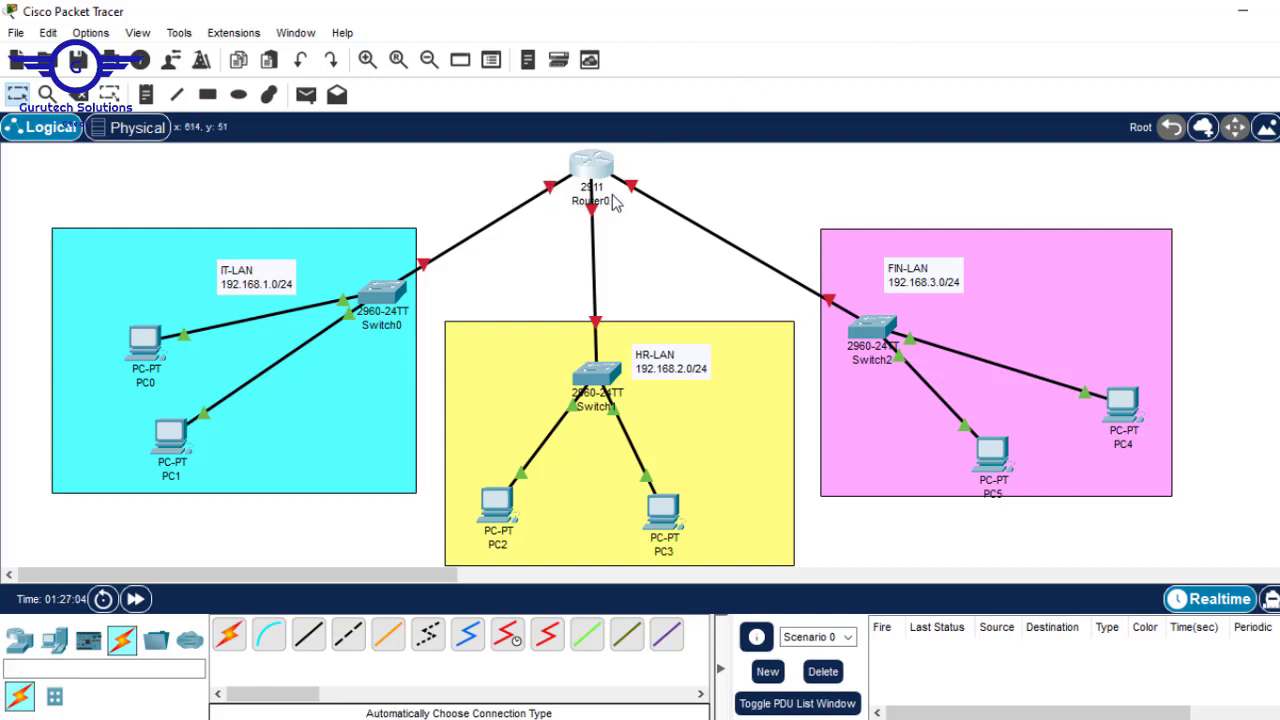
- Run 'no shut' on Router0's GigabitEthernet0/0 so the link to Switch0 comes up
mouse_move(611, 200)
click(598, 158)
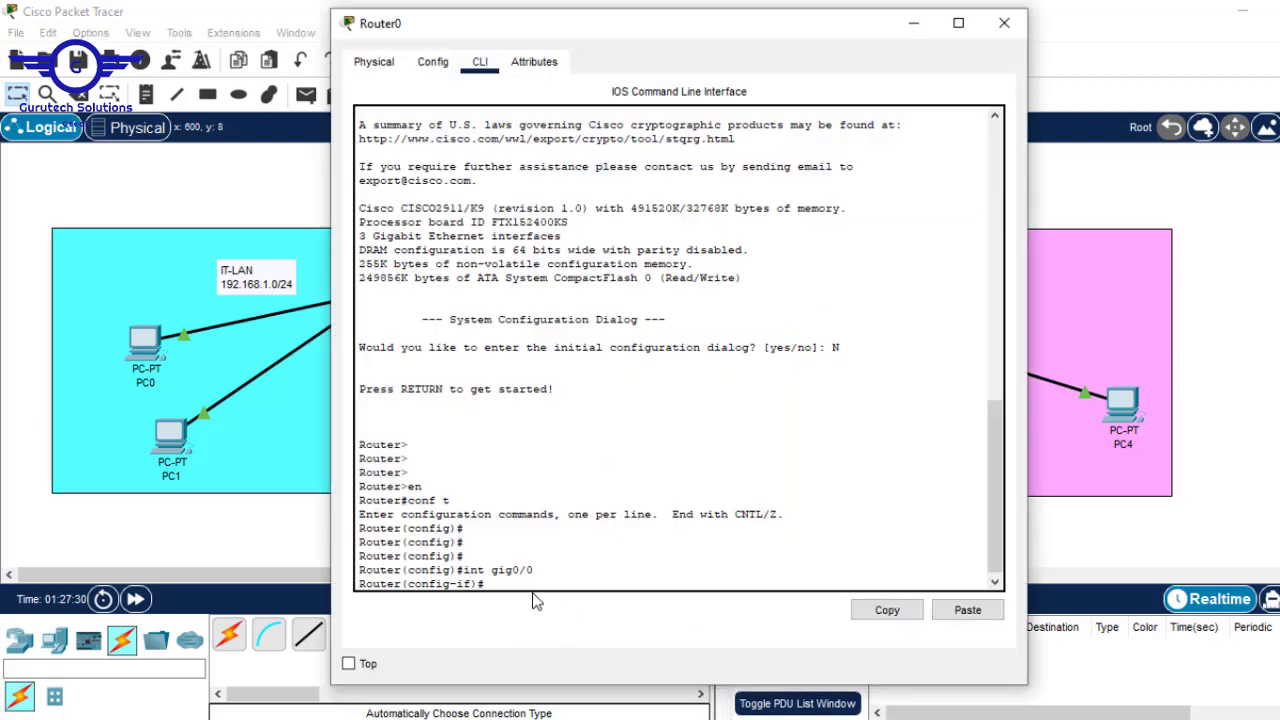
text(no shut)
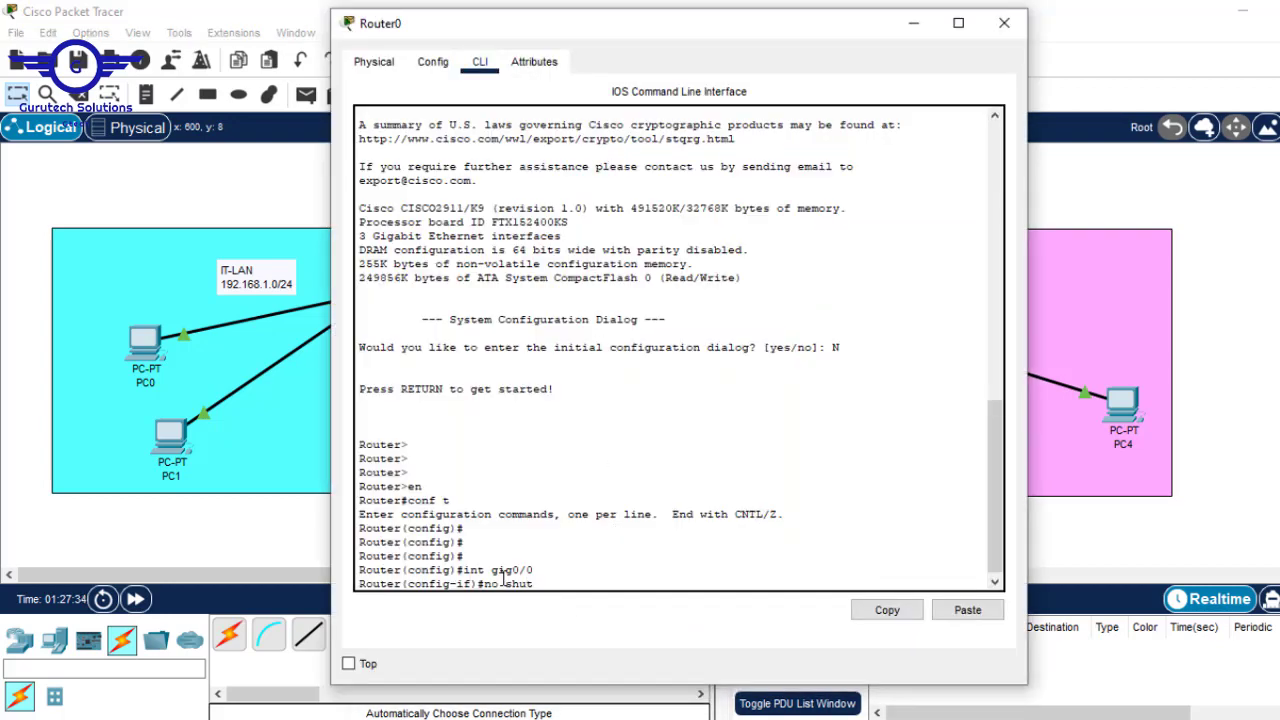
key(Return)
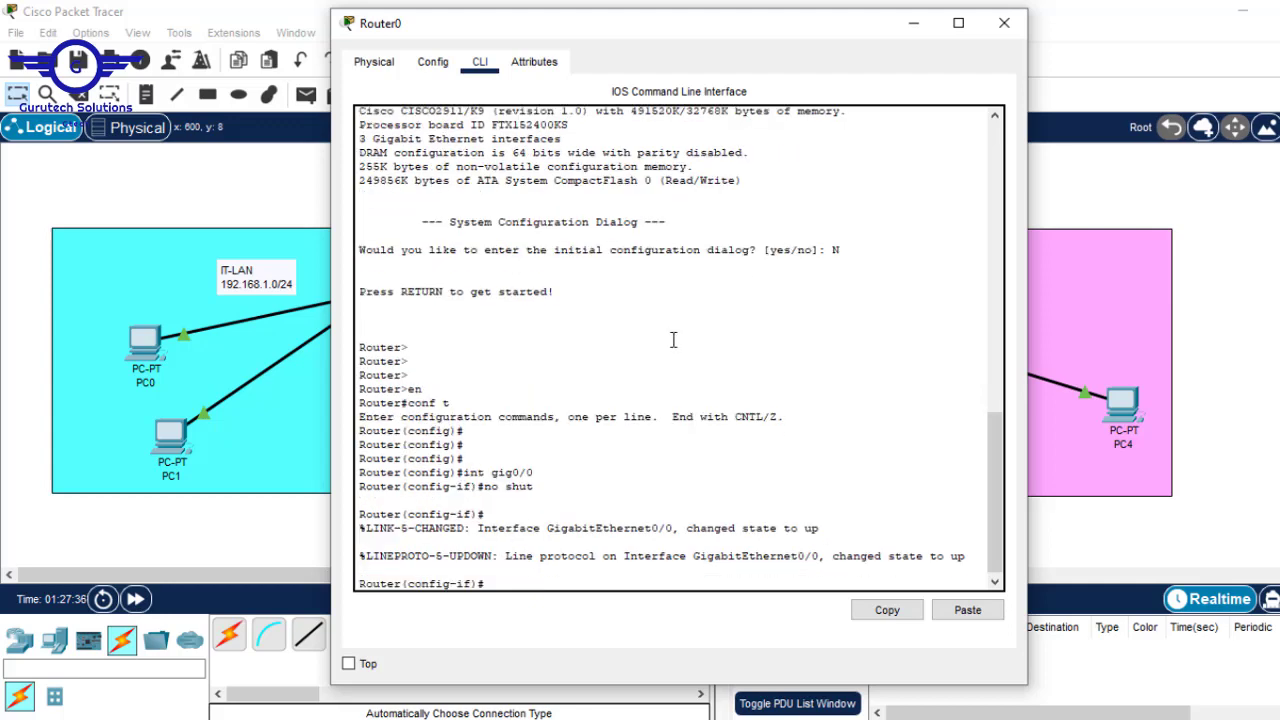
key(Return)
key(Return)
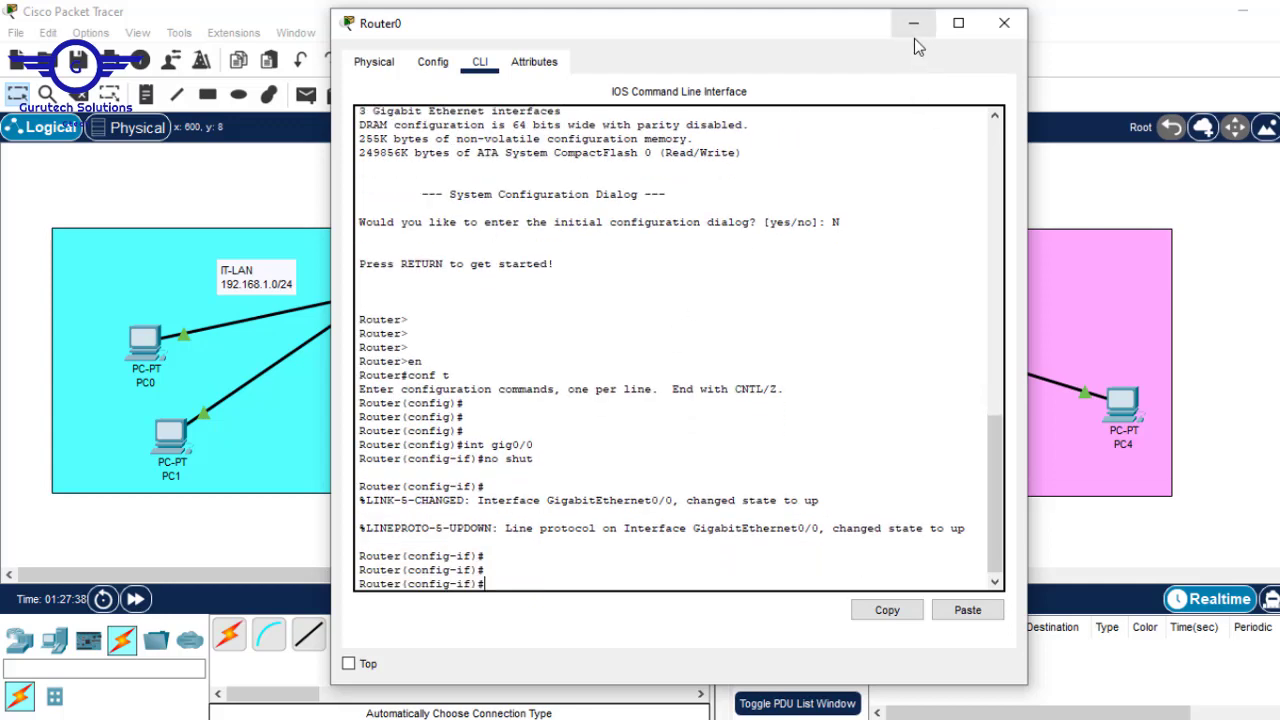
click(914, 38)
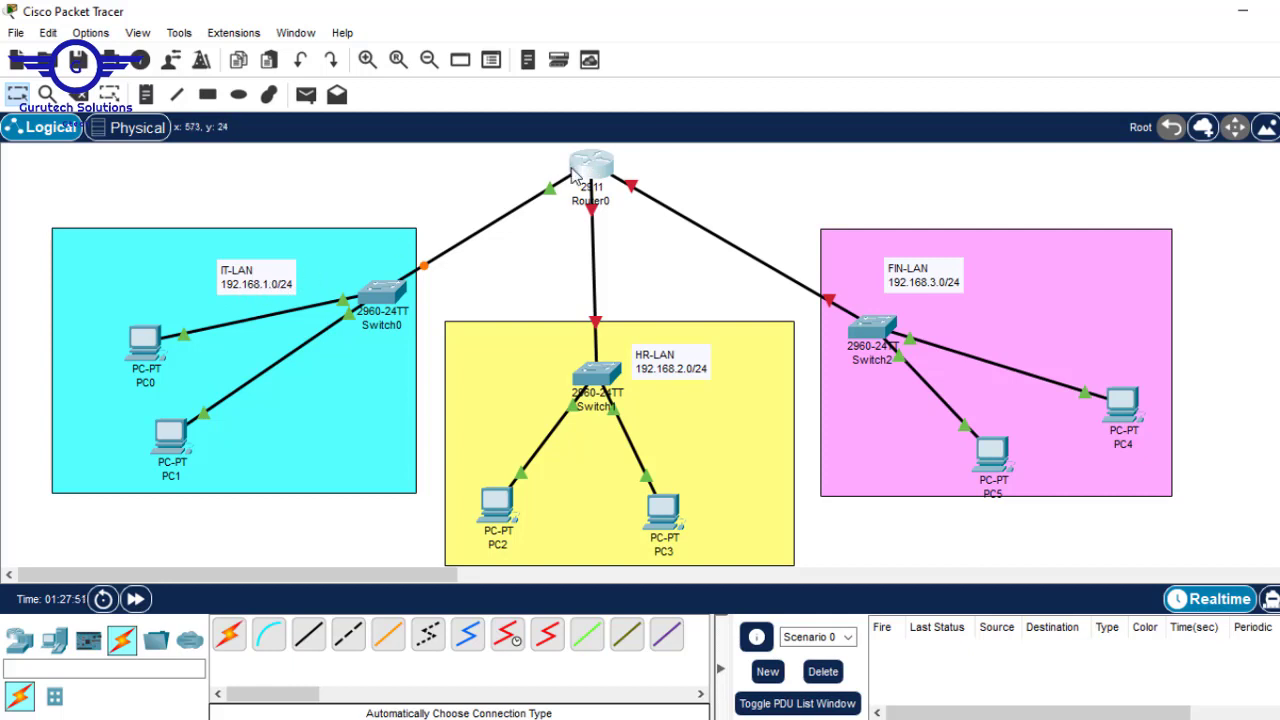
mouse_move(577, 172)
- Enter 'ip address 192.168.1.1 255.255.255.0' on Router0's GigabitEthernet0/0
click(595, 162)
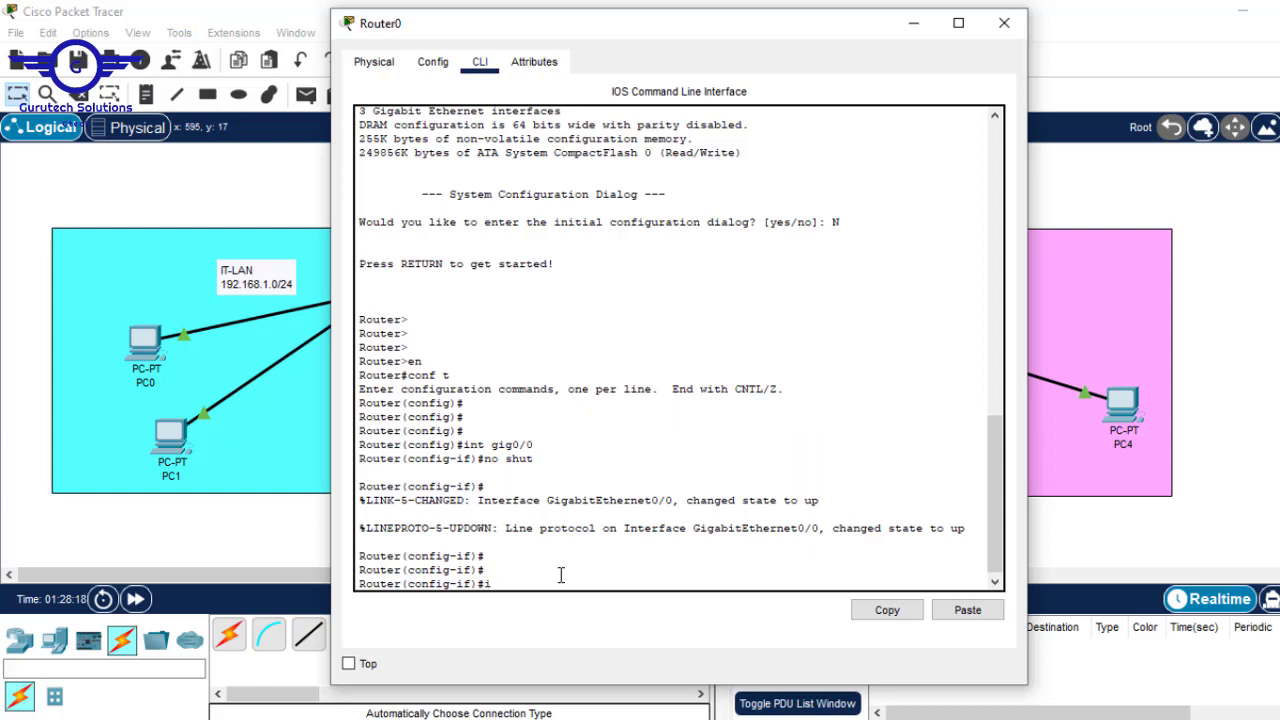
text(p address)
drag(659, 36, 710, 38)
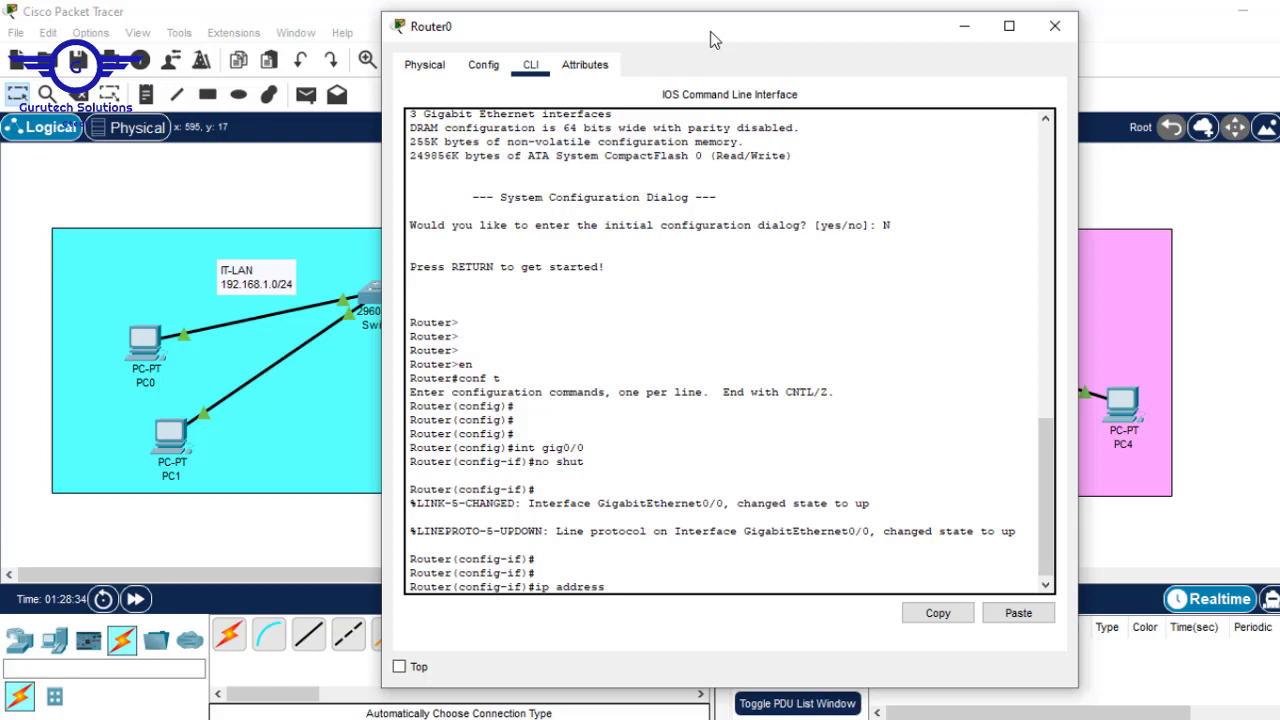
text(192.168.1.1)
text(255)
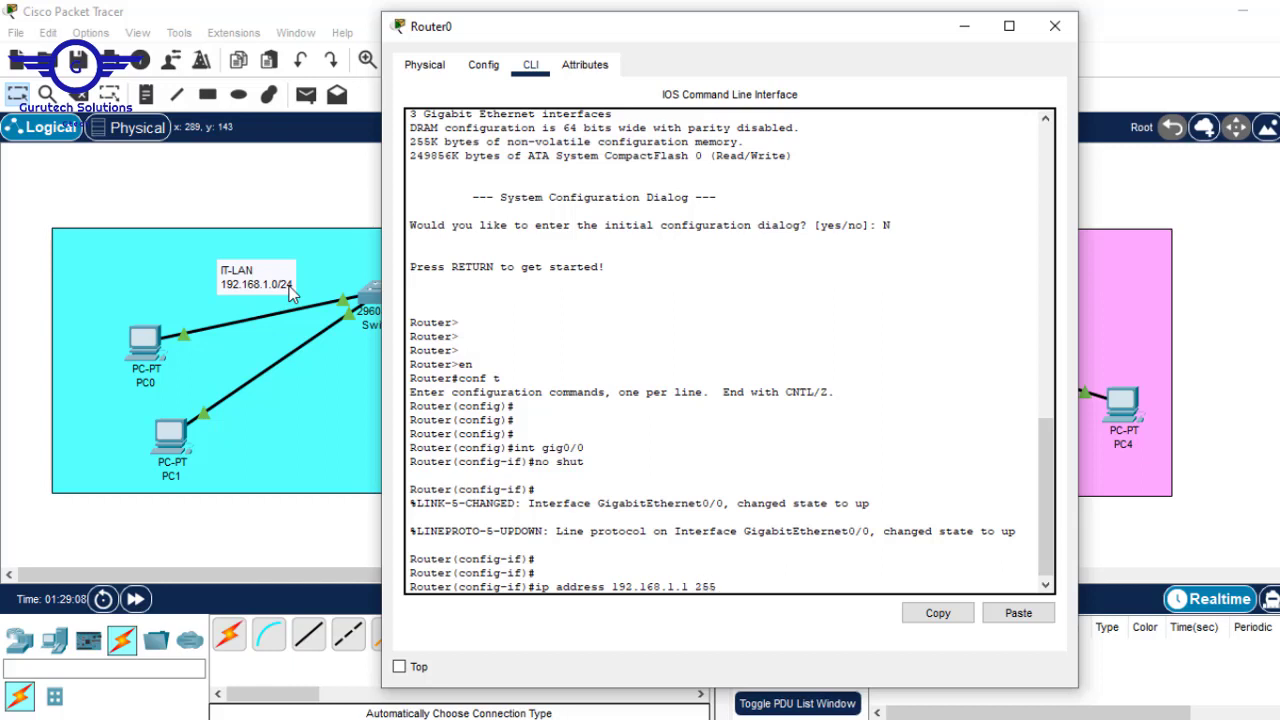
text(.255.255.0)
key(Return)
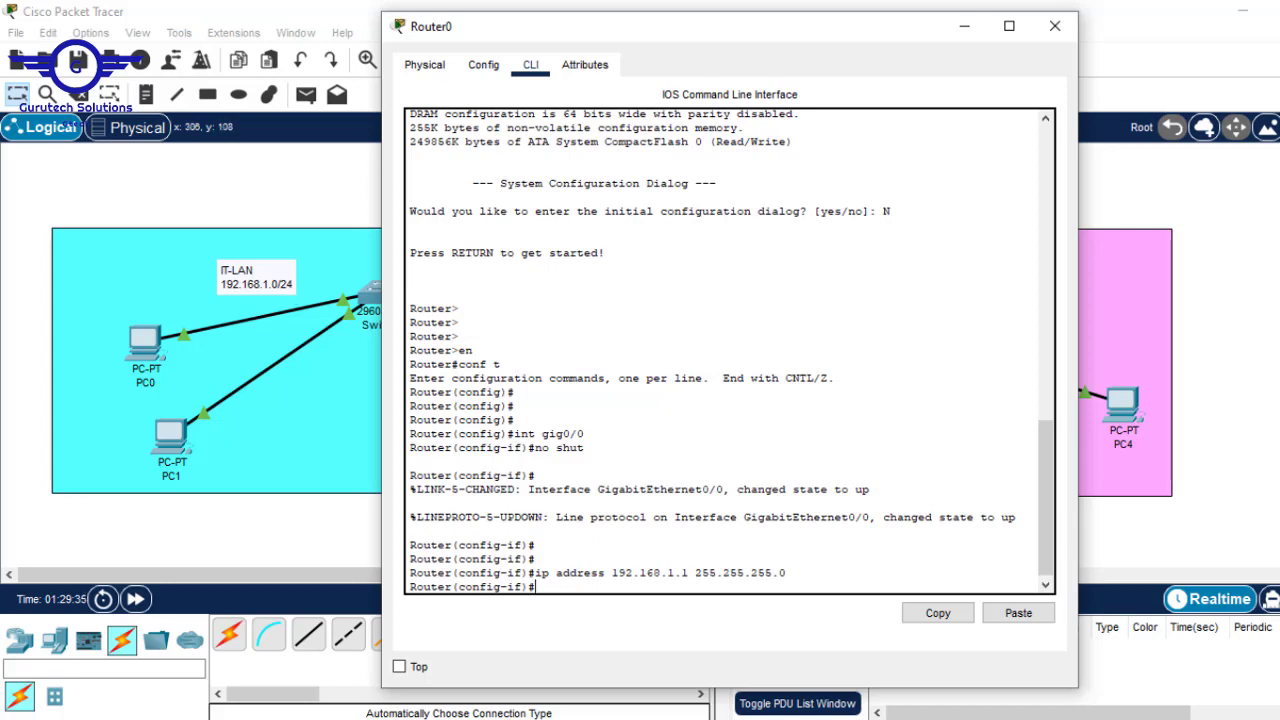
click(1262, 203)
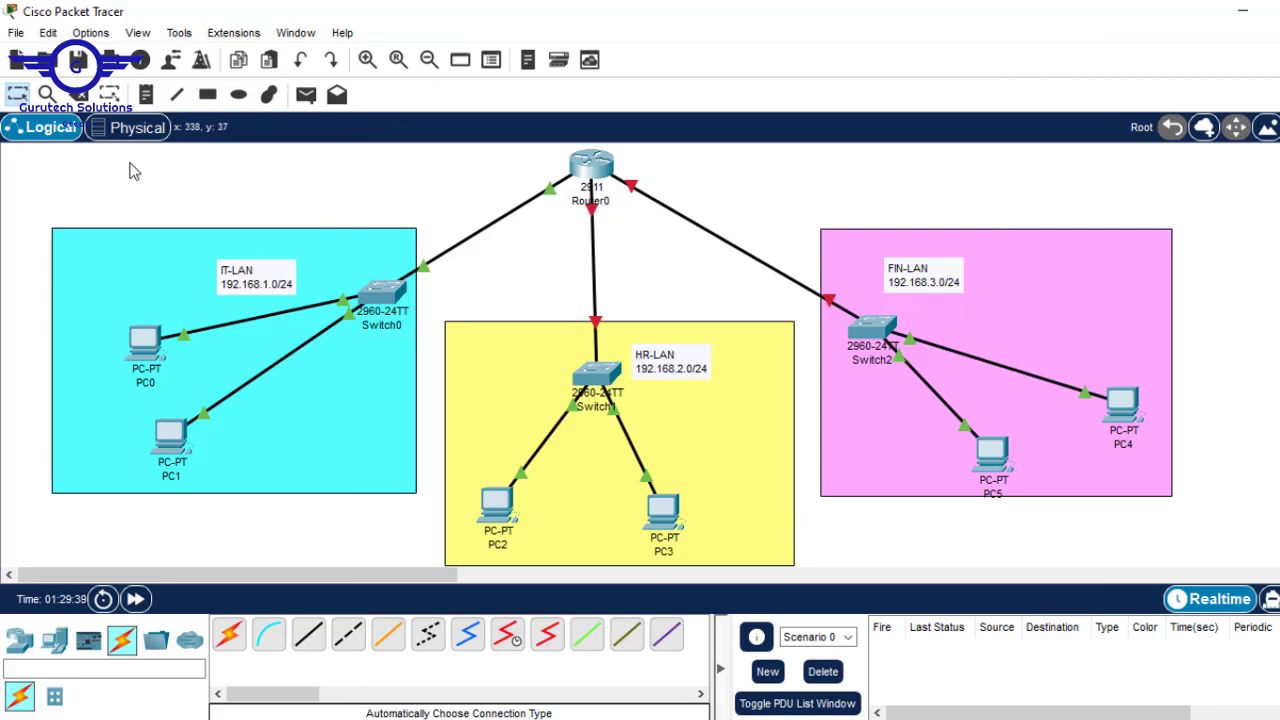
- Add the description 'This interface connects to IT-LAN' to gig0/0, then exit interface mode
click(596, 165)
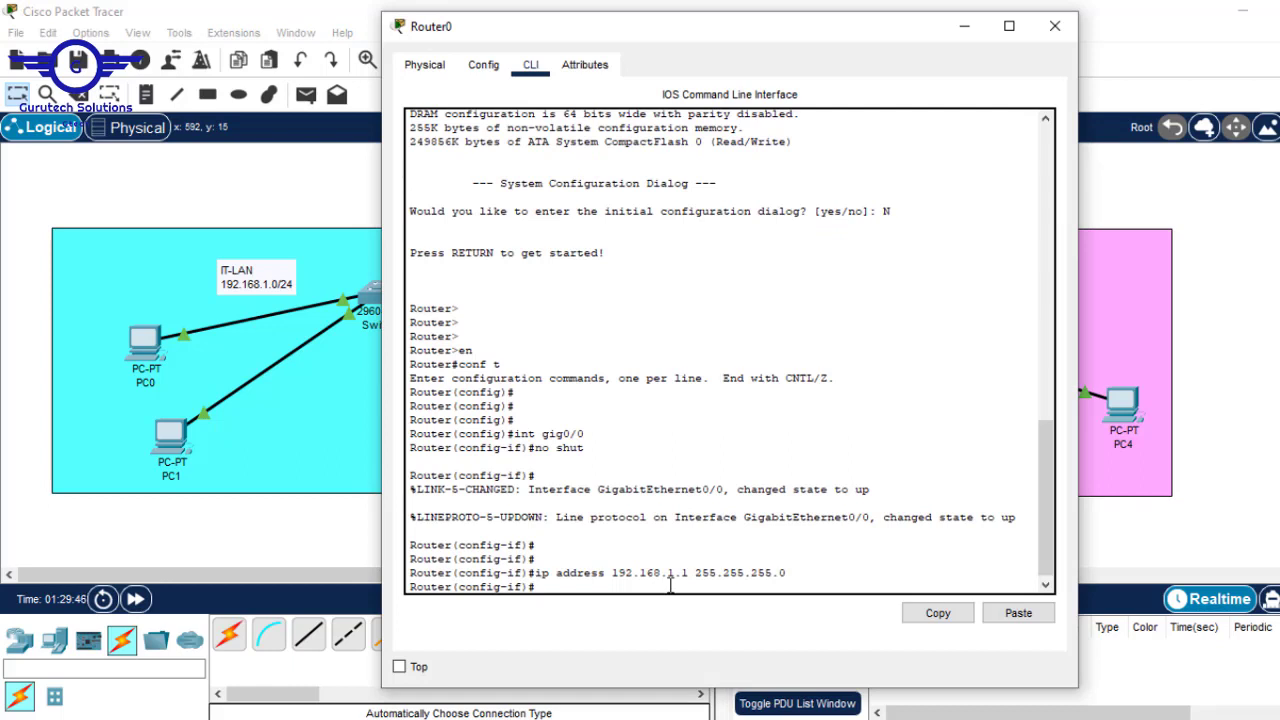
text(desc)
key(Tab)
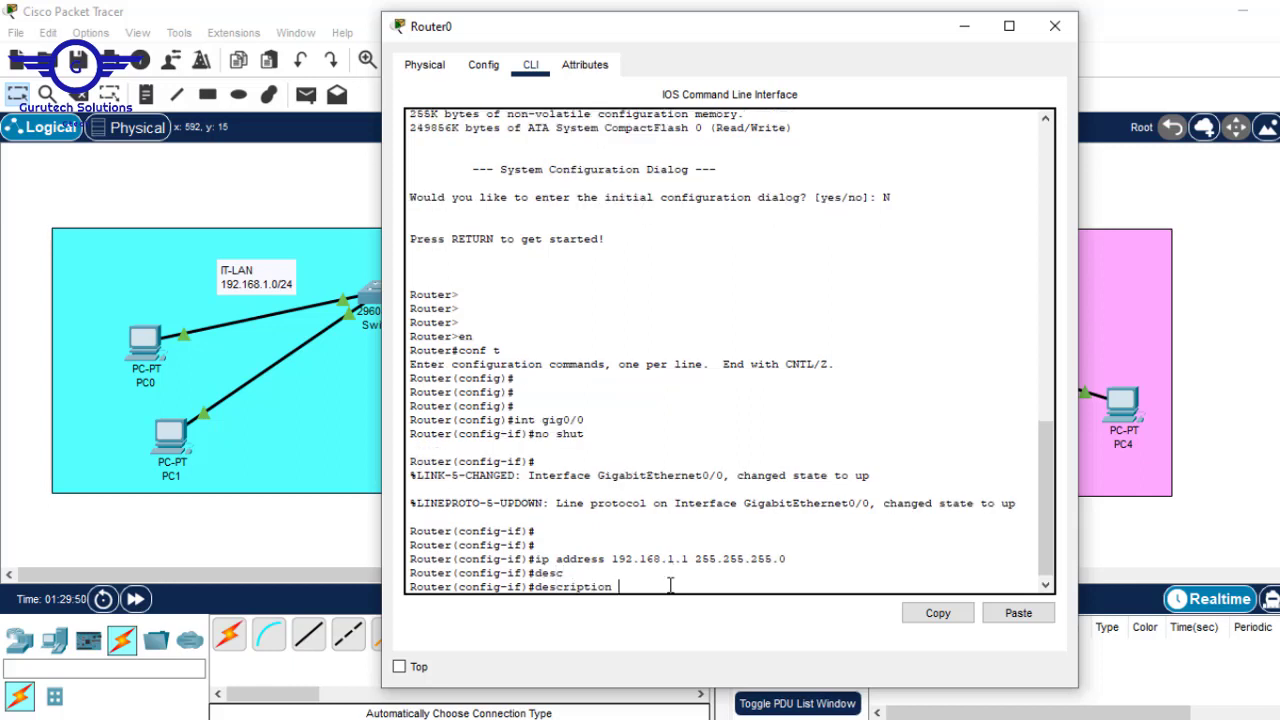
text(This interface connects to )
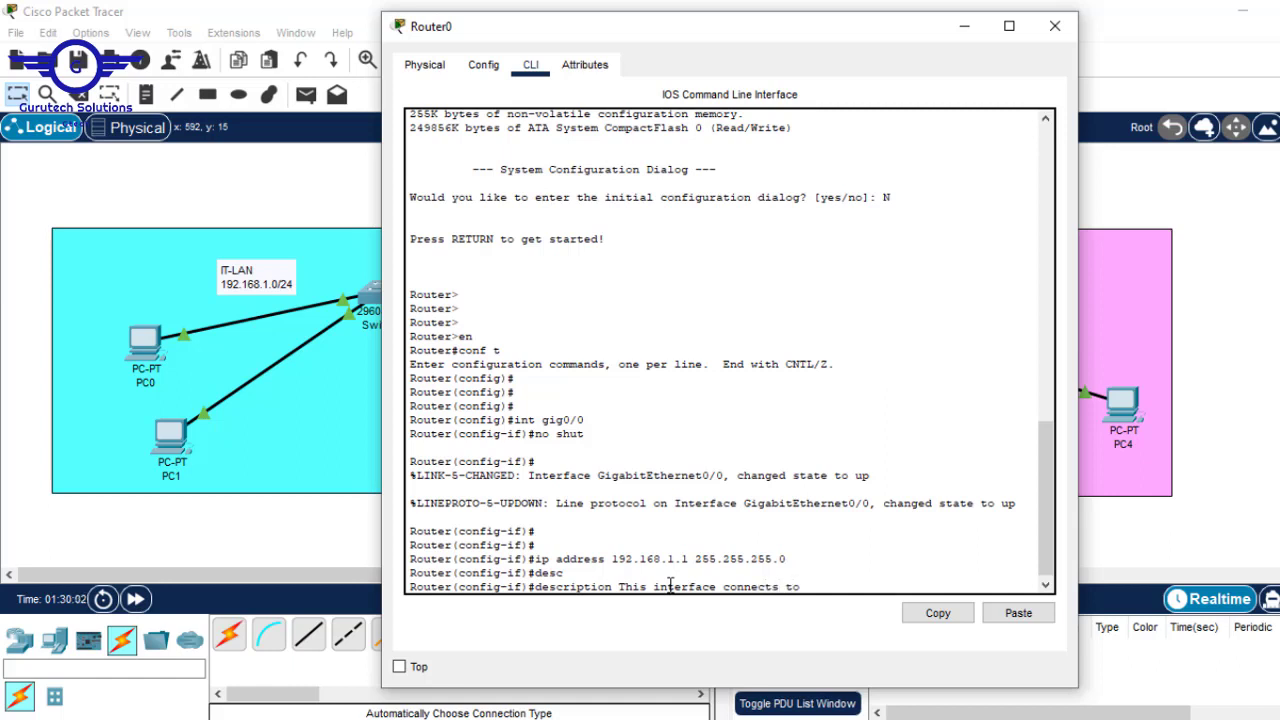
text(IT-LAN)
click(964, 27)
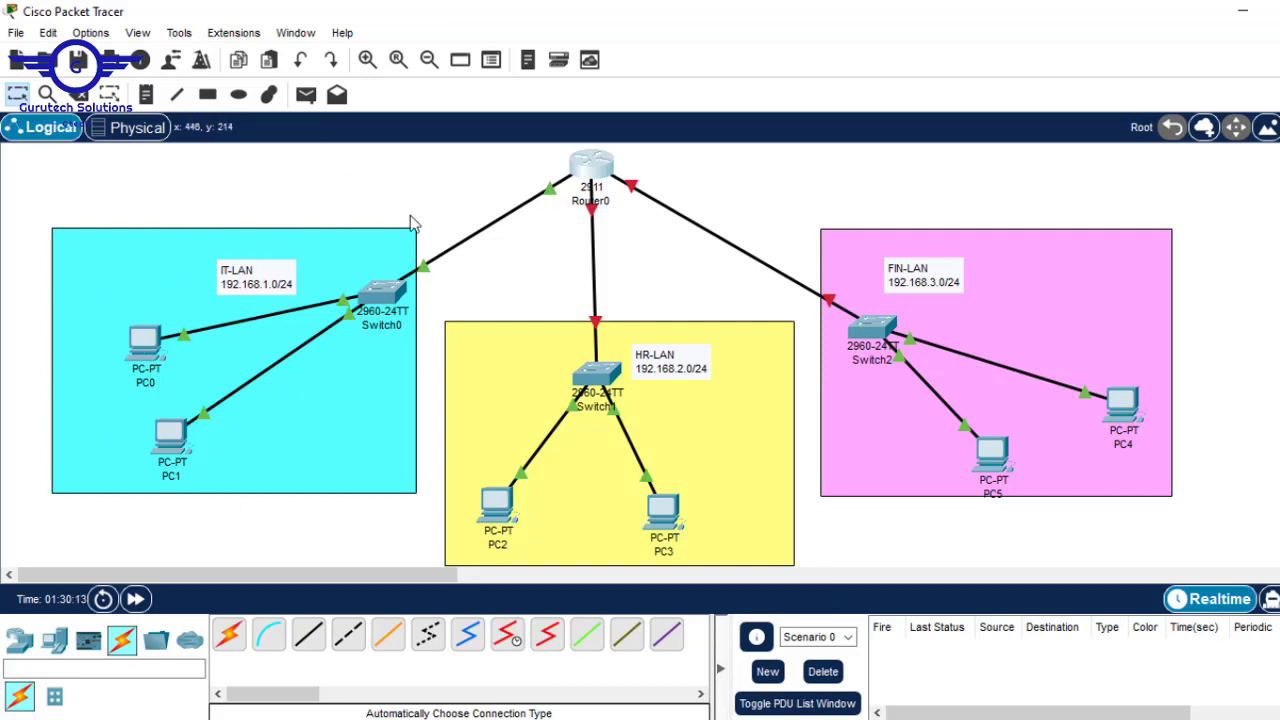
click(592, 160)
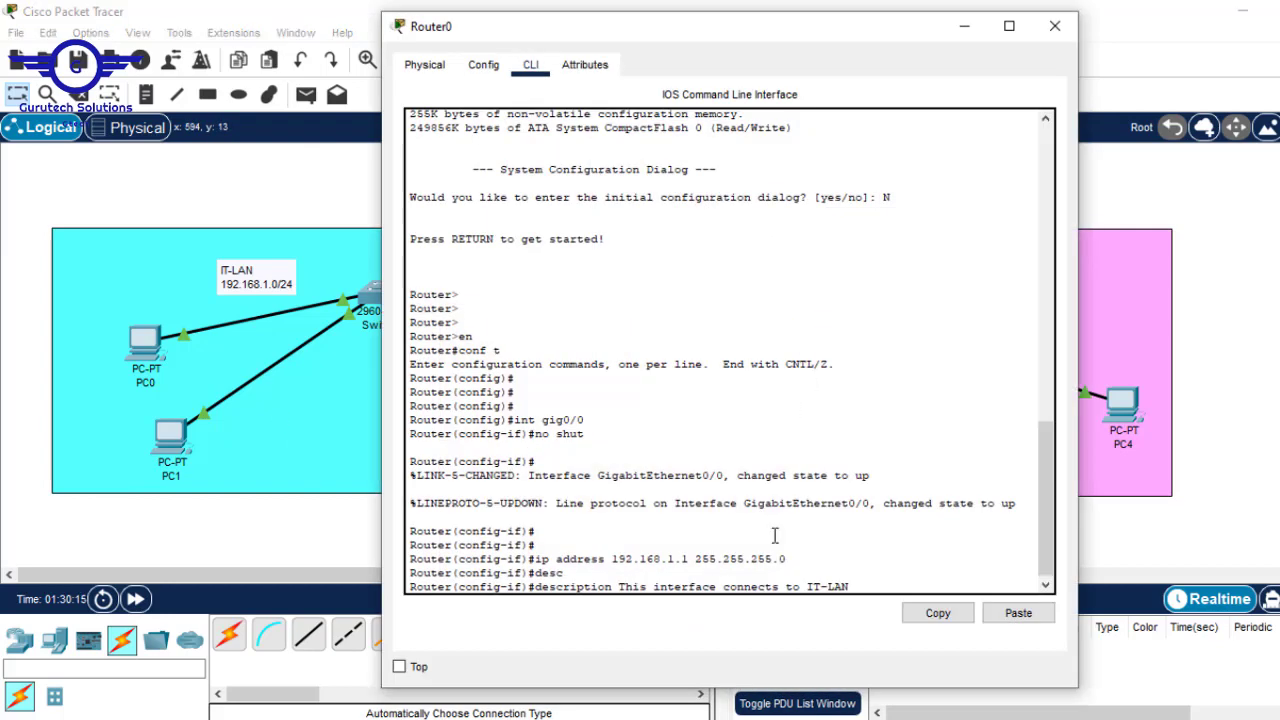
key(Return)
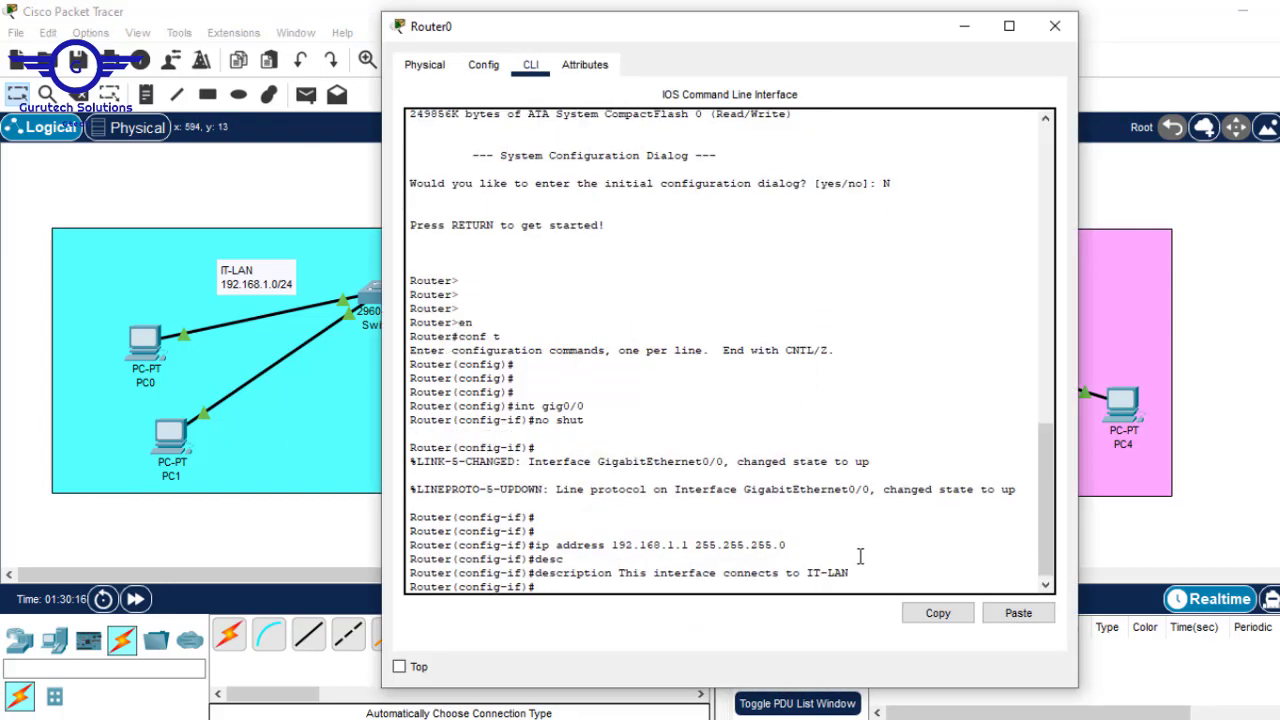
text(EXIT)
key(Return)
key(Return)
key(Return)
key(Return)
key(Return)
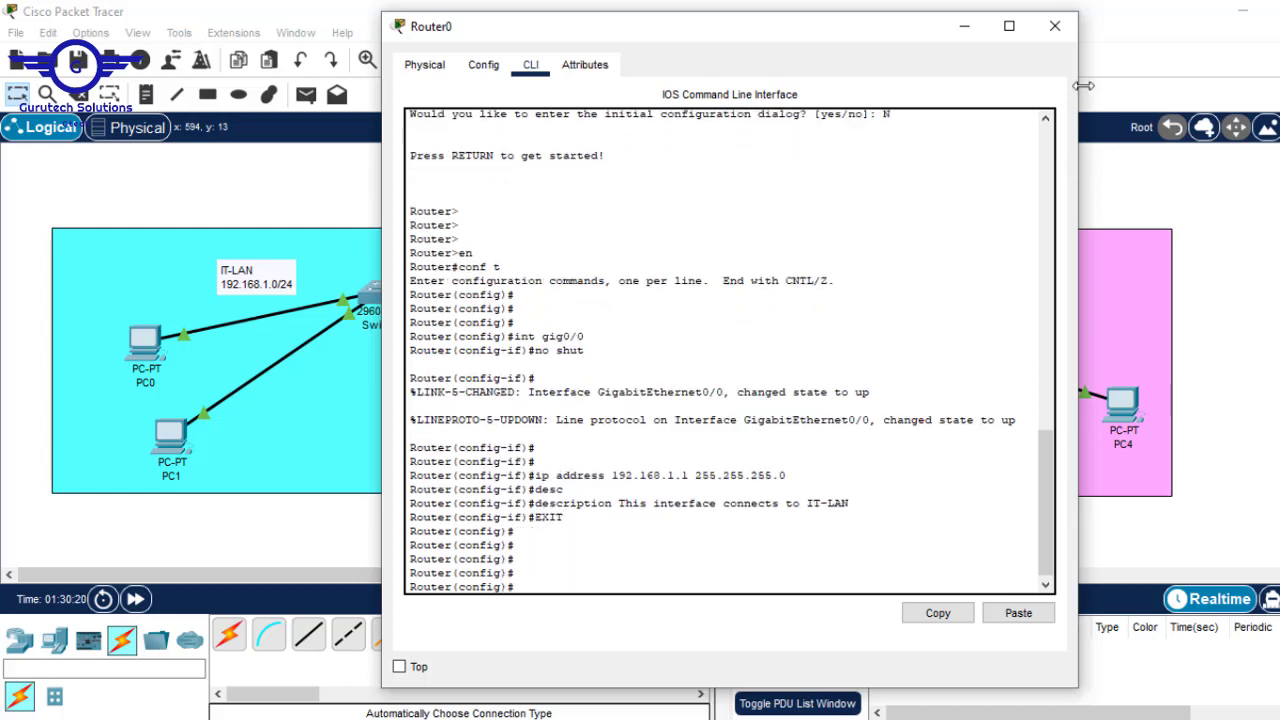
click(963, 27)
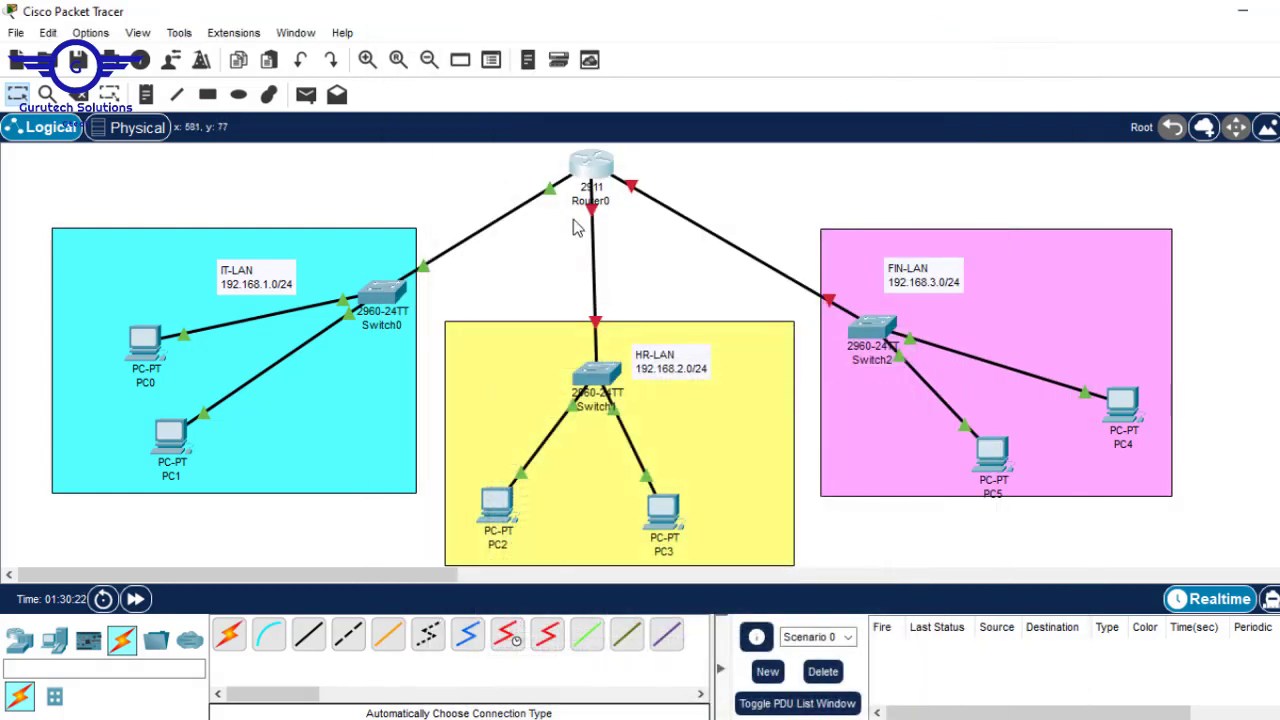
- Enter interface gig0/1 on Router0 and enable it with 'no shut'
mouse_move(597, 212)
click(593, 214)
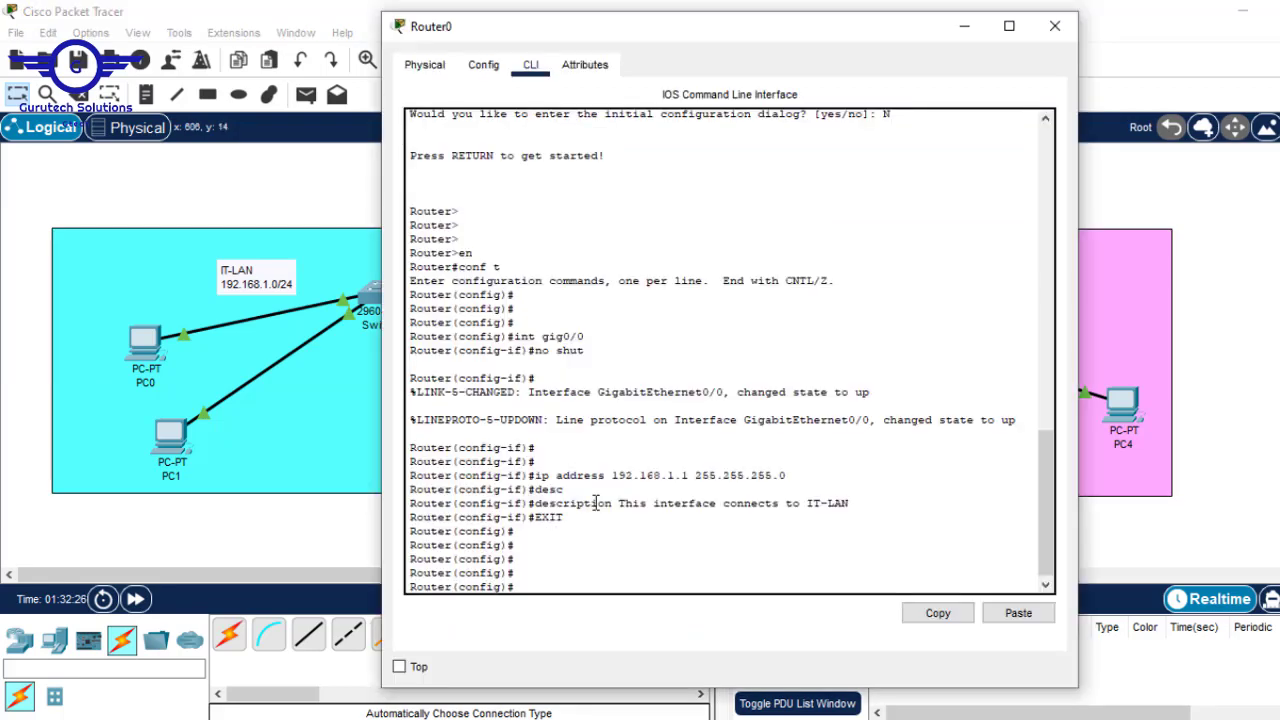
click(1219, 231)
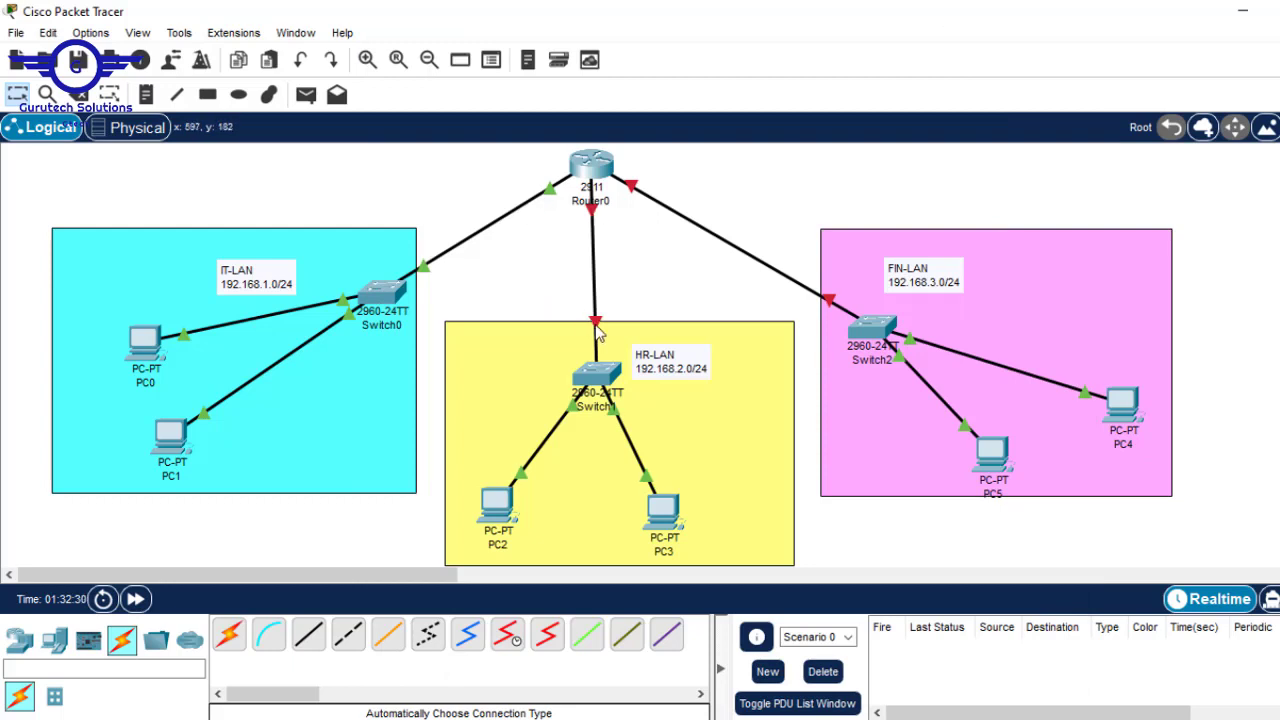
click(600, 148)
text(IN)
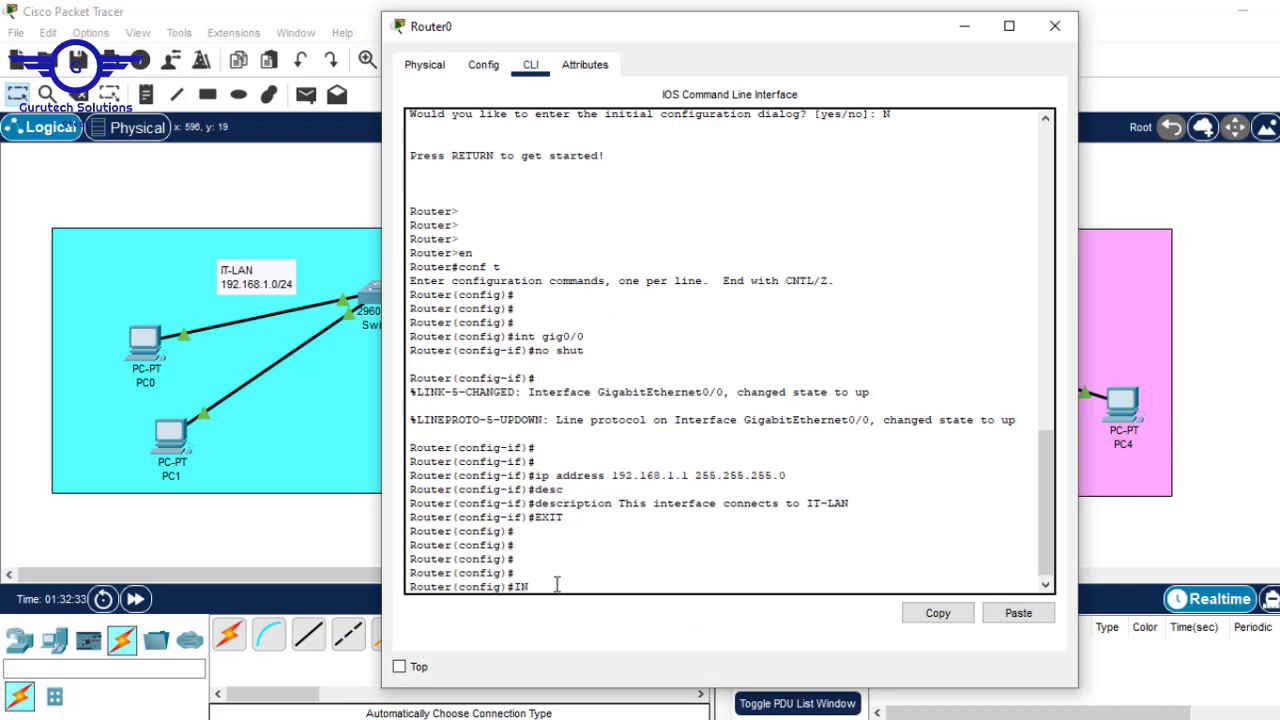
text(T gig0/1)
key(Return)
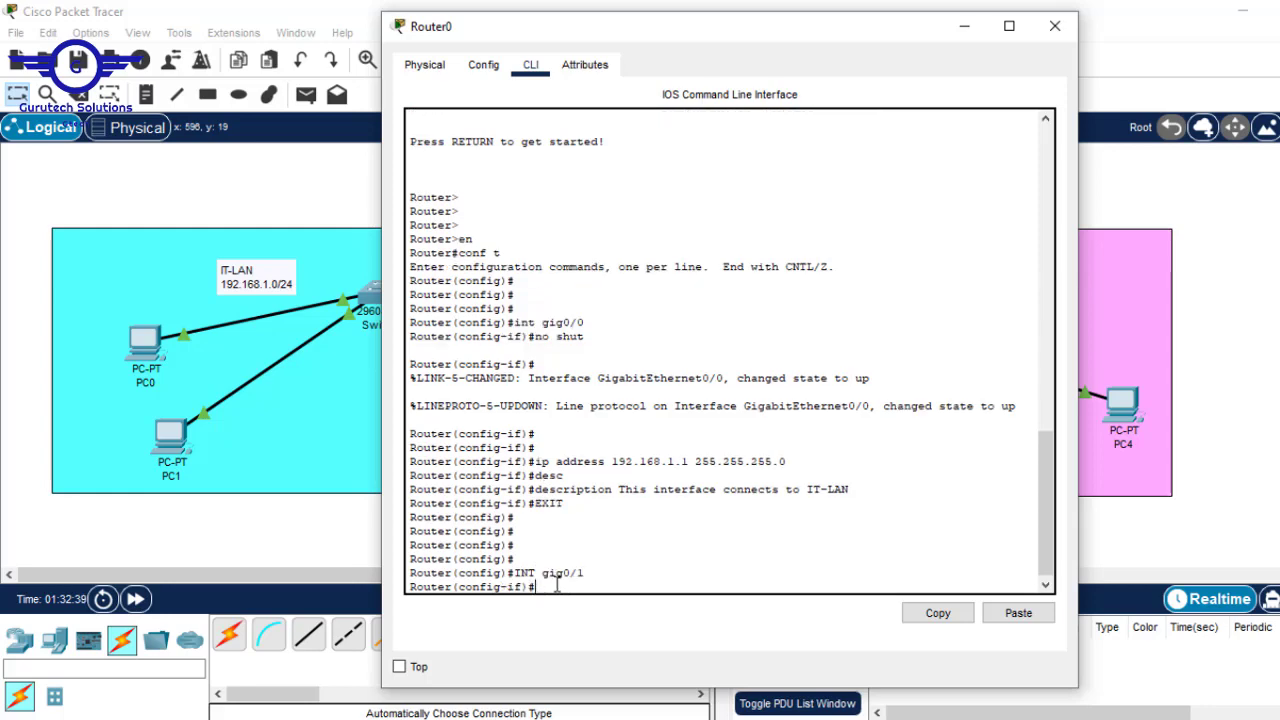
click(1260, 278)
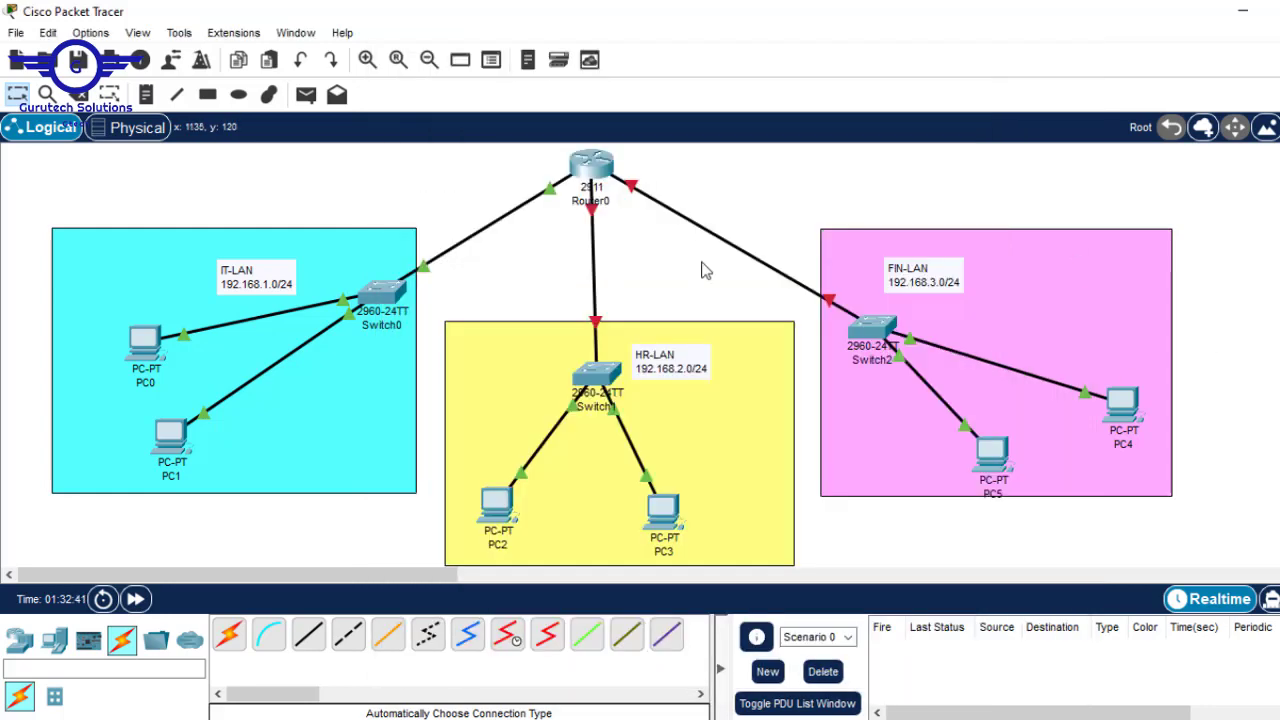
click(601, 160)
text(n)
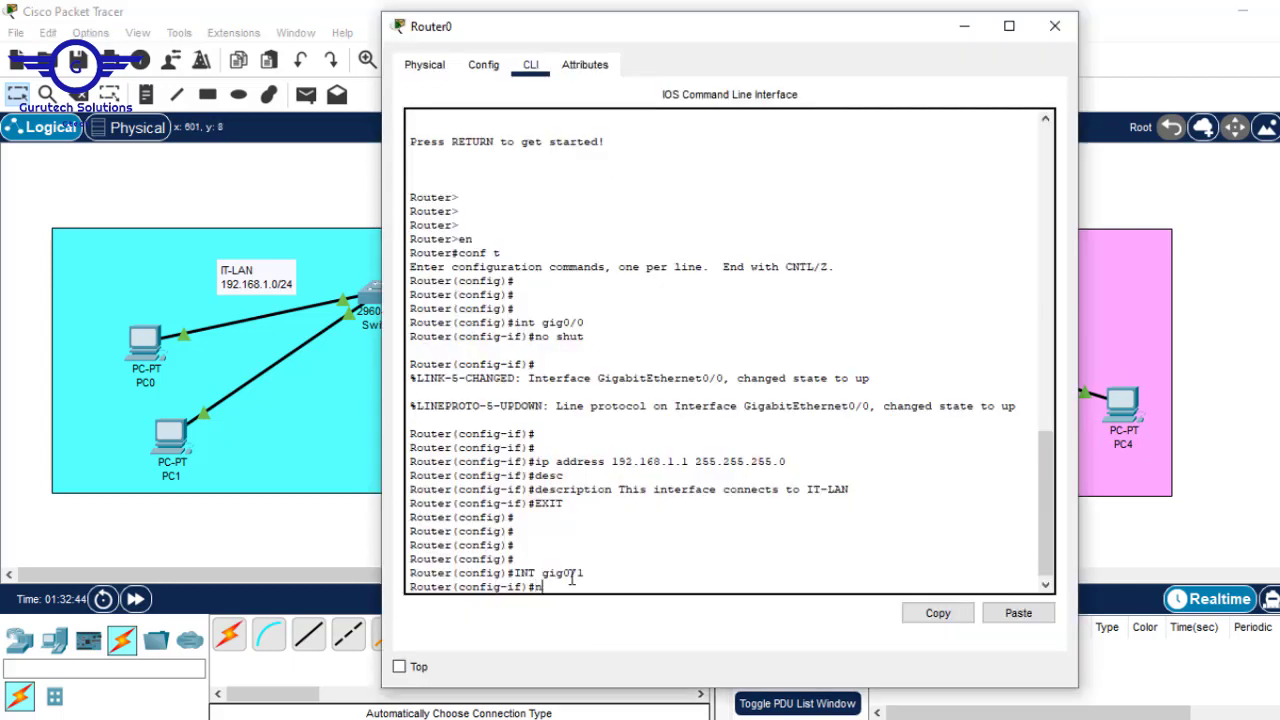
text(o shut)
key(Return)
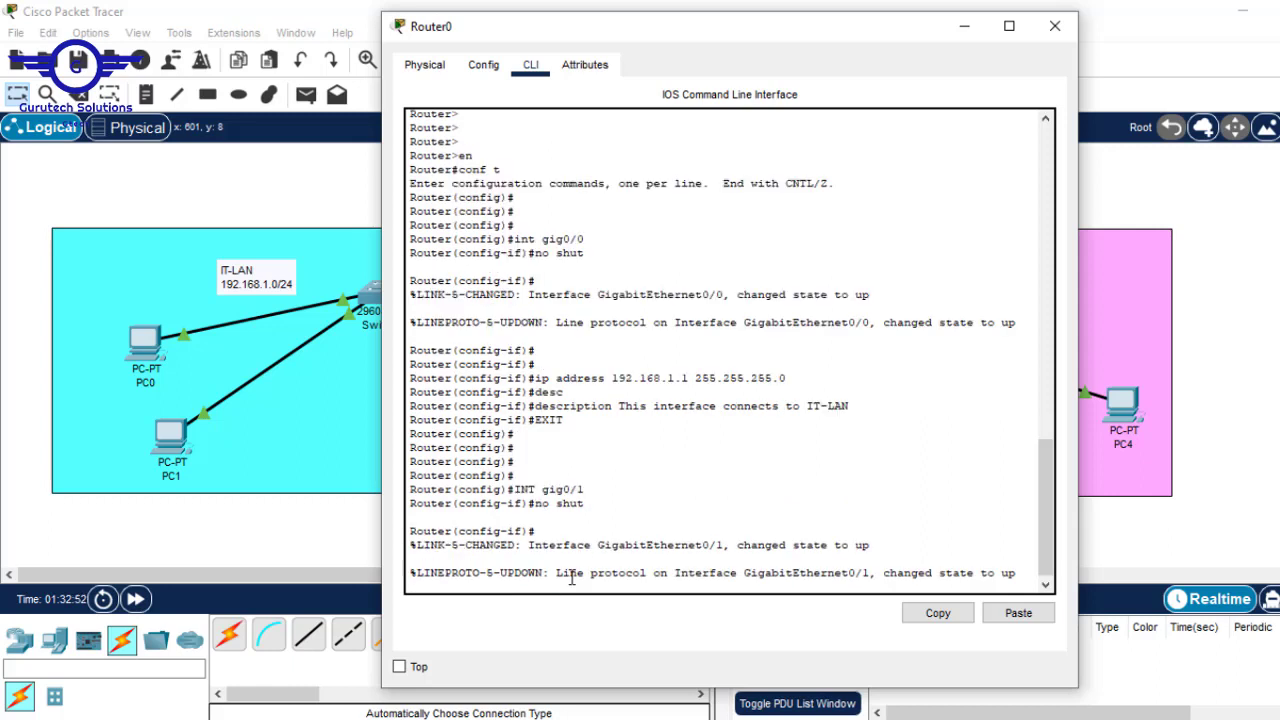
key(Return)
key(Return)
key(Return)
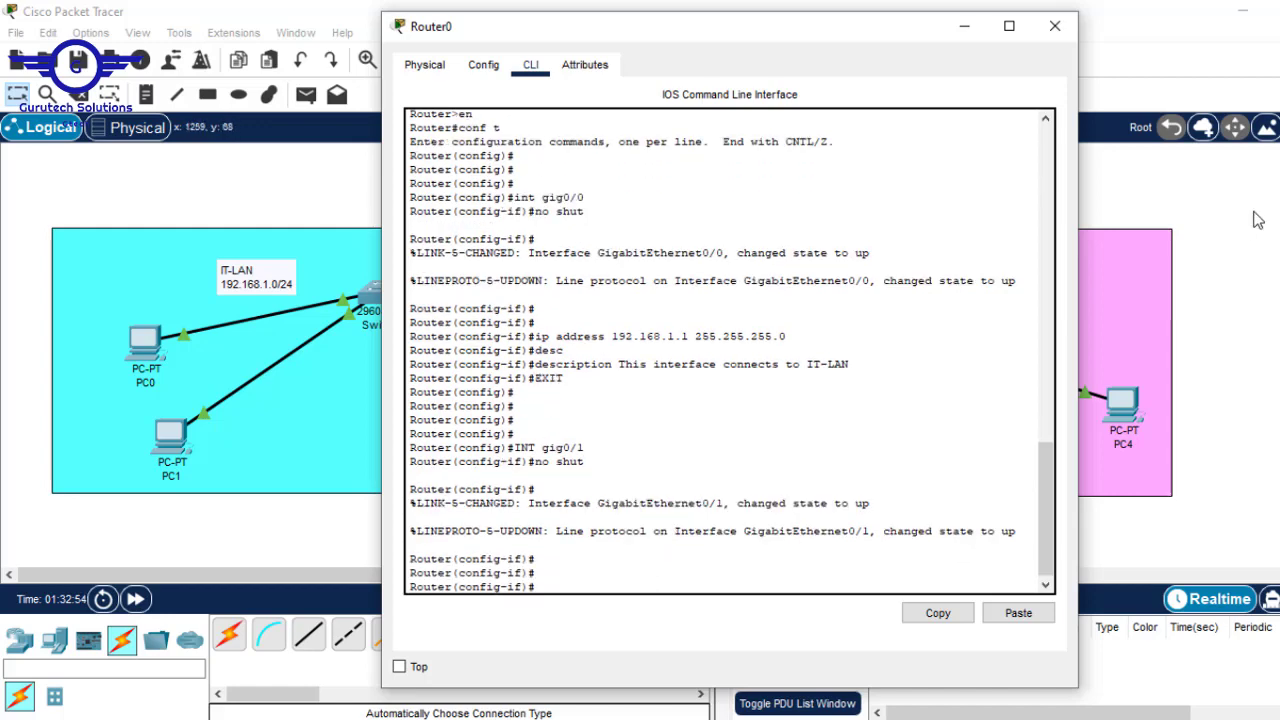
- Assign gig0/1 the address 192.168.2.1 with mask 255.255.255.0
click(1253, 214)
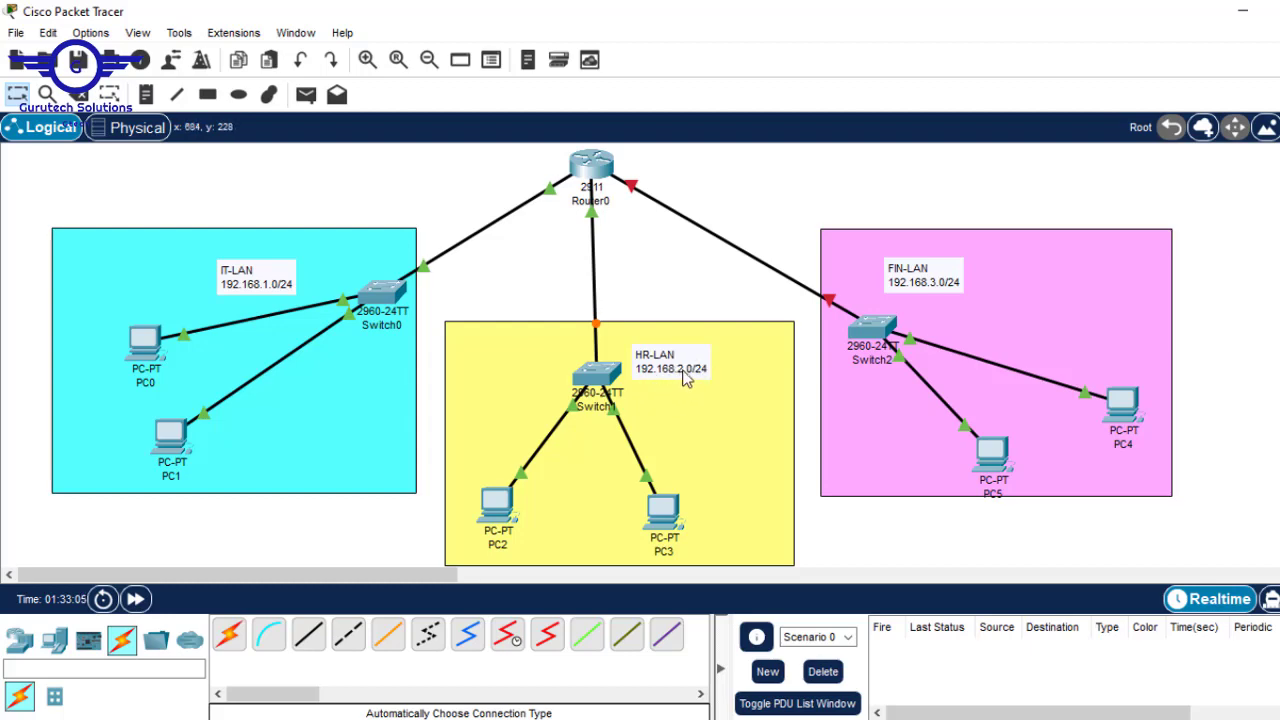
click(598, 170)
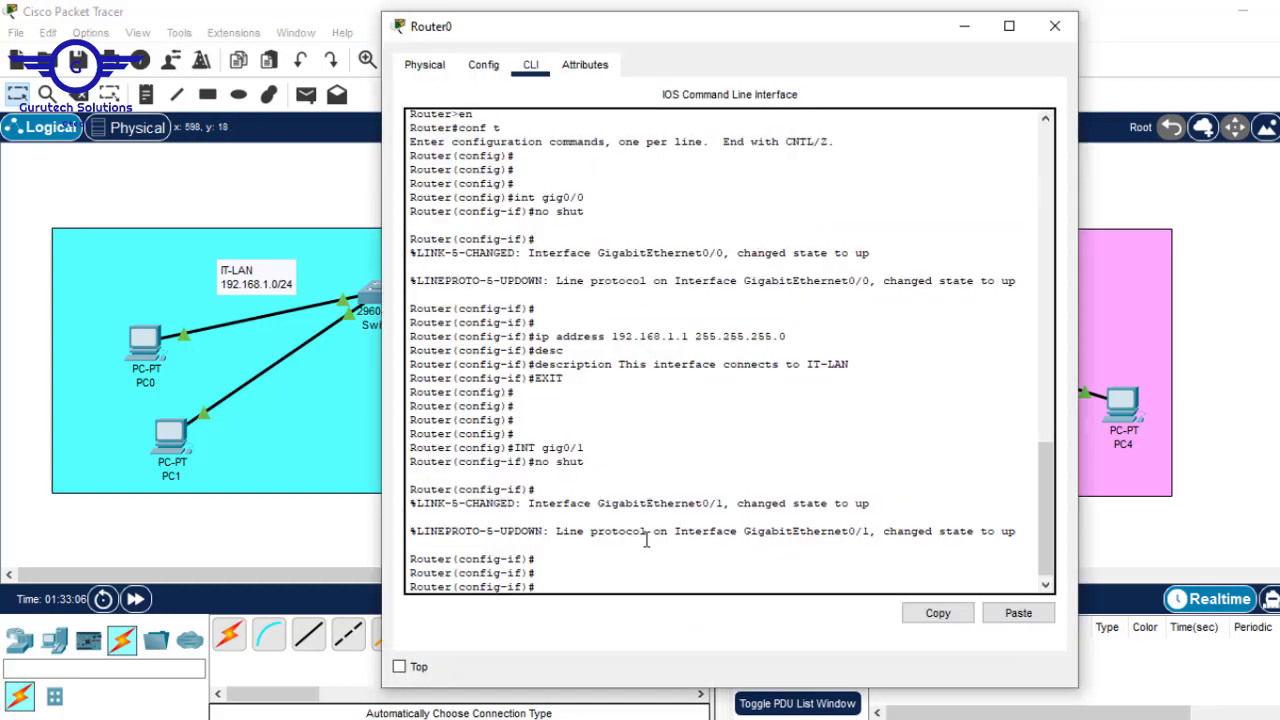
text(ip address 192.168.2.1)
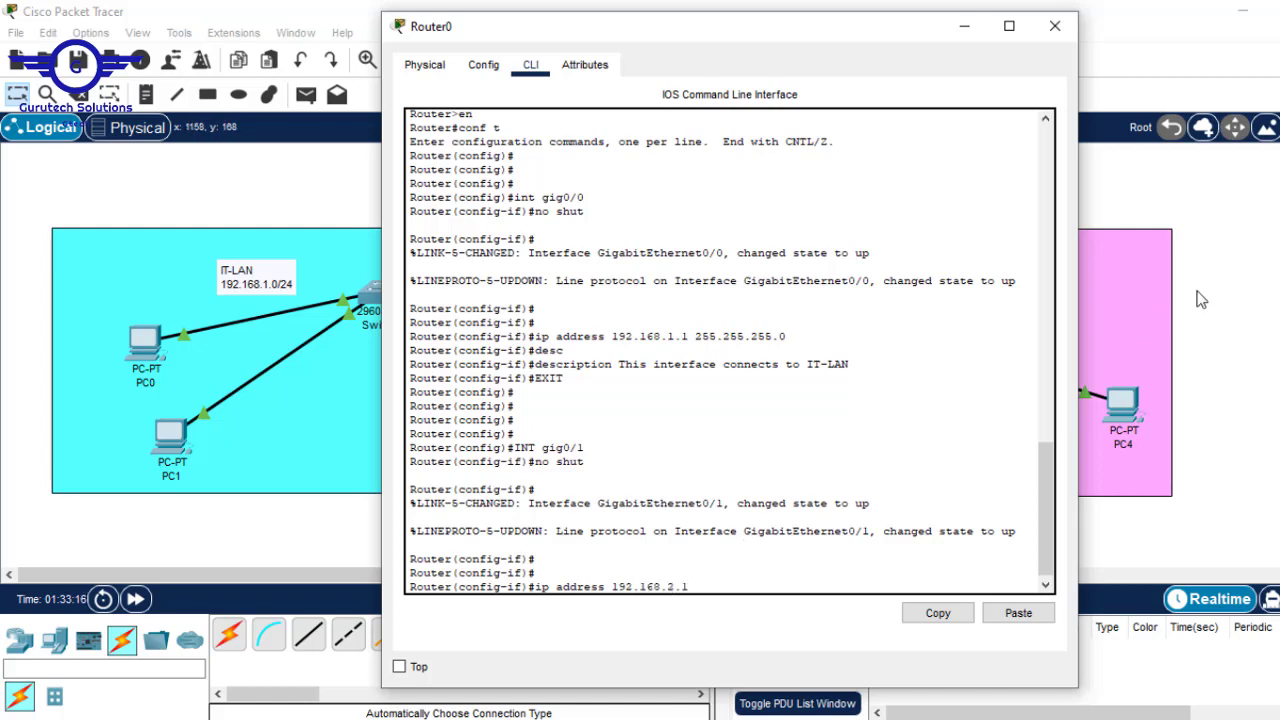
click(1232, 281)
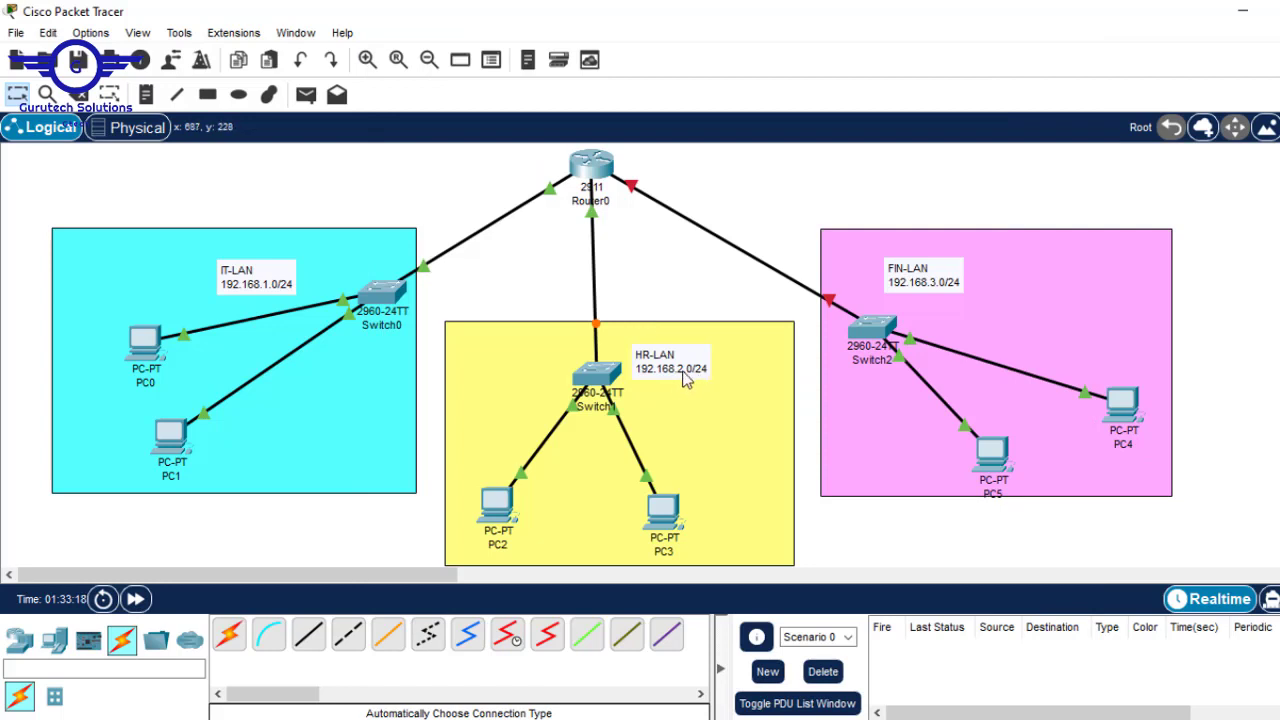
click(592, 162)
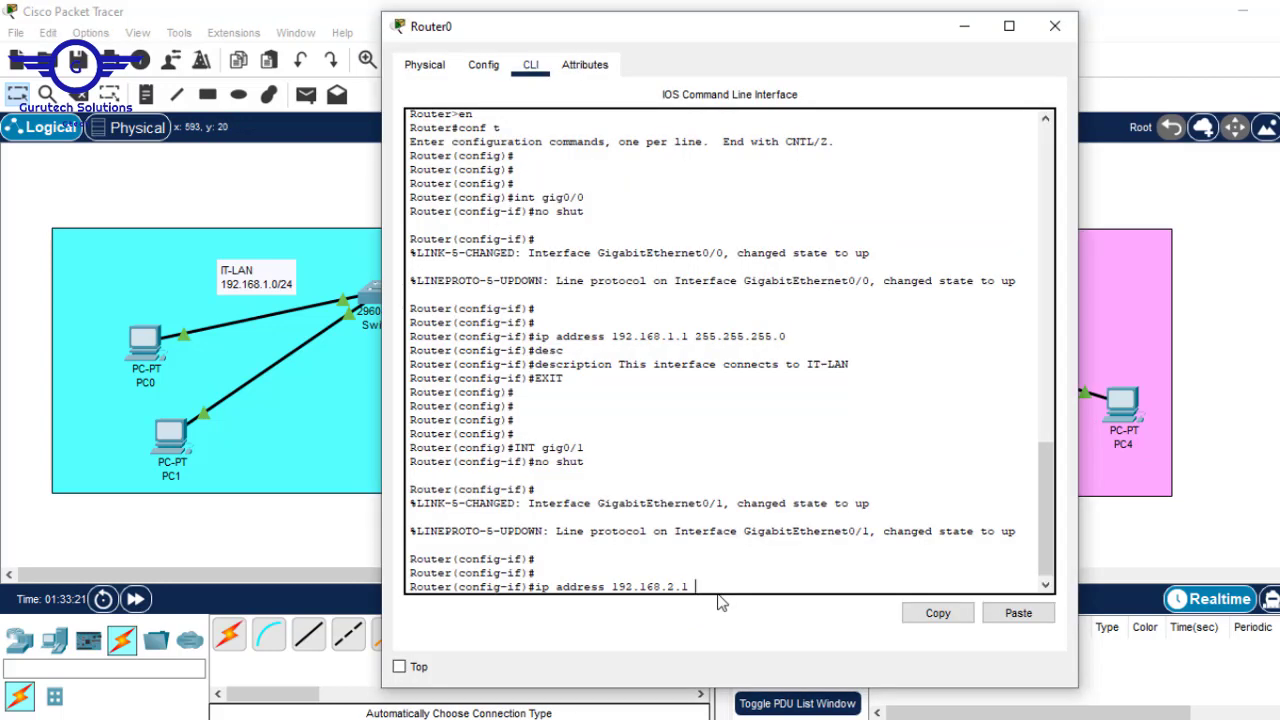
text(255.255.255.0)
key(Return)
- Describe gig0/1 as 'This interface connect to HR-LAN' and exit interface mode
click(1255, 260)
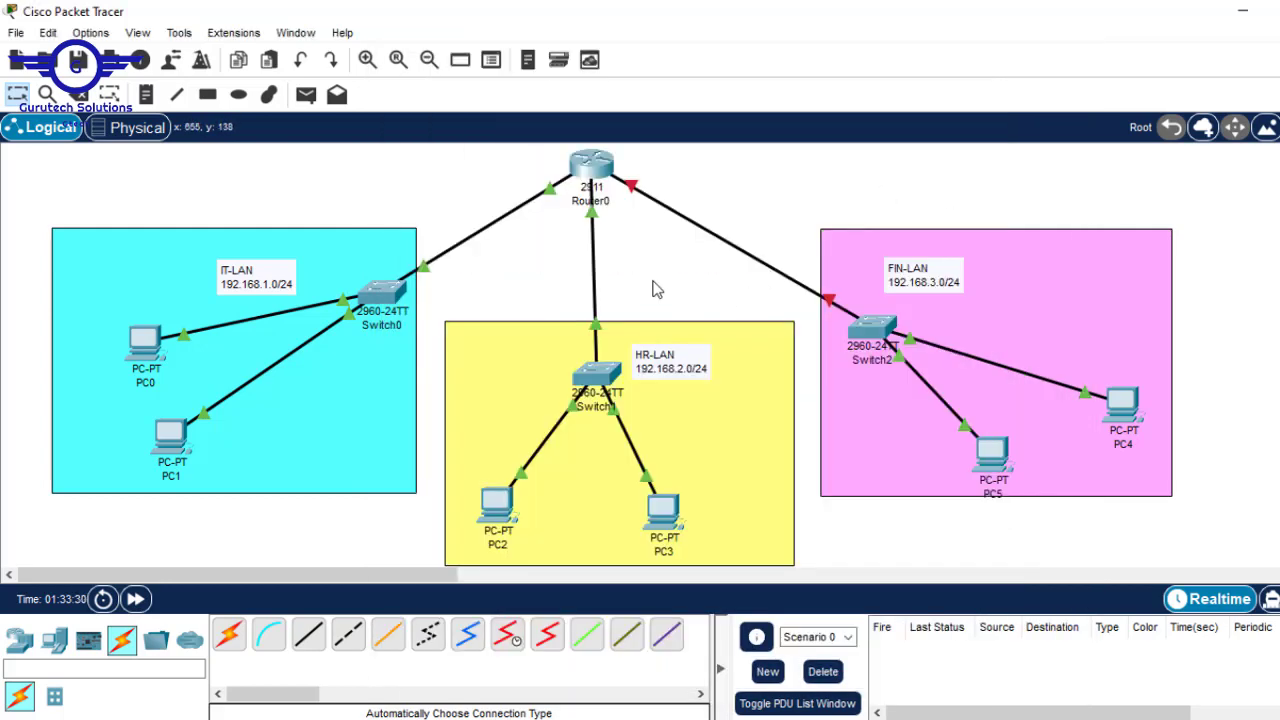
click(591, 165)
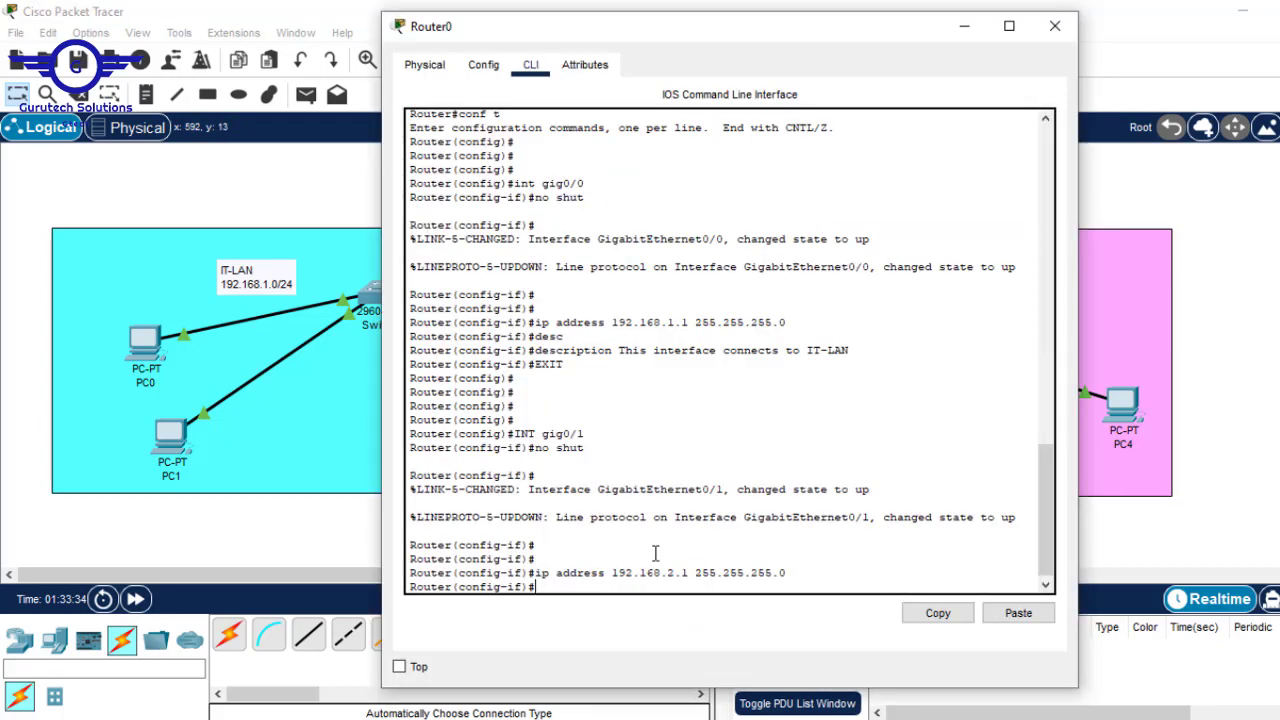
text(des)
key(Tab)
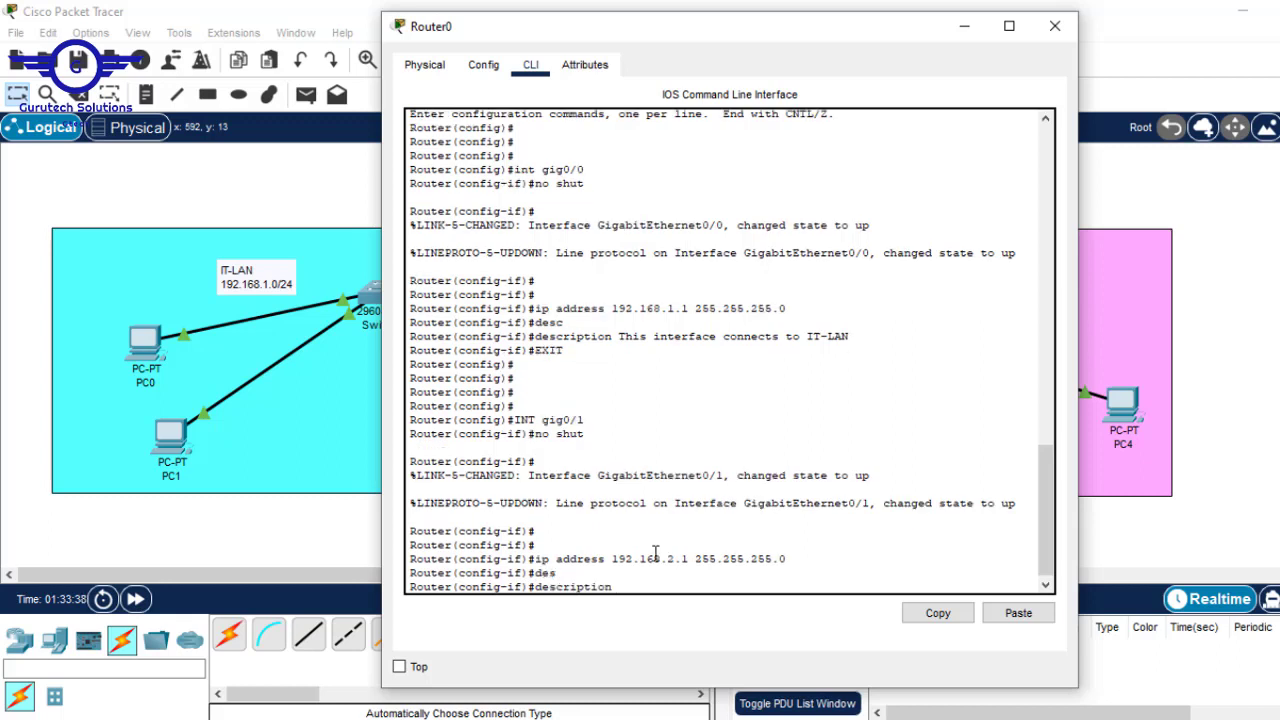
text(This inter)
text(face connect to HR-LA)
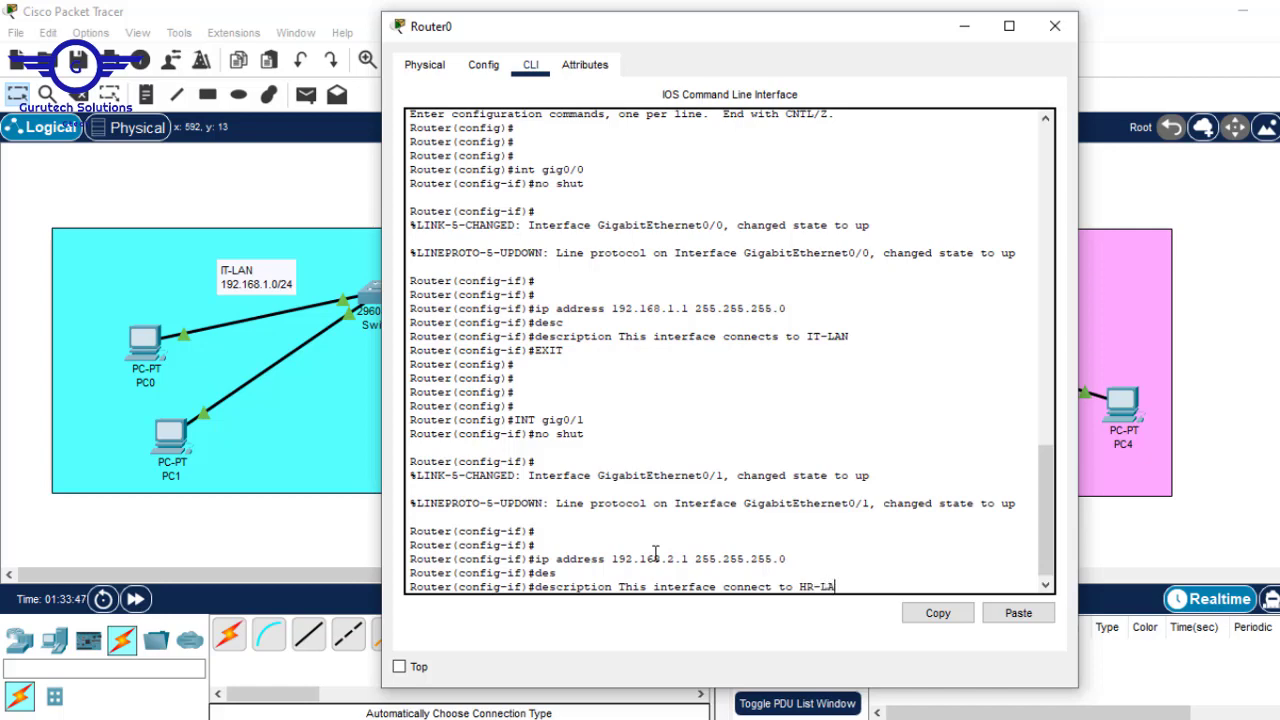
text(N)
key(Return)
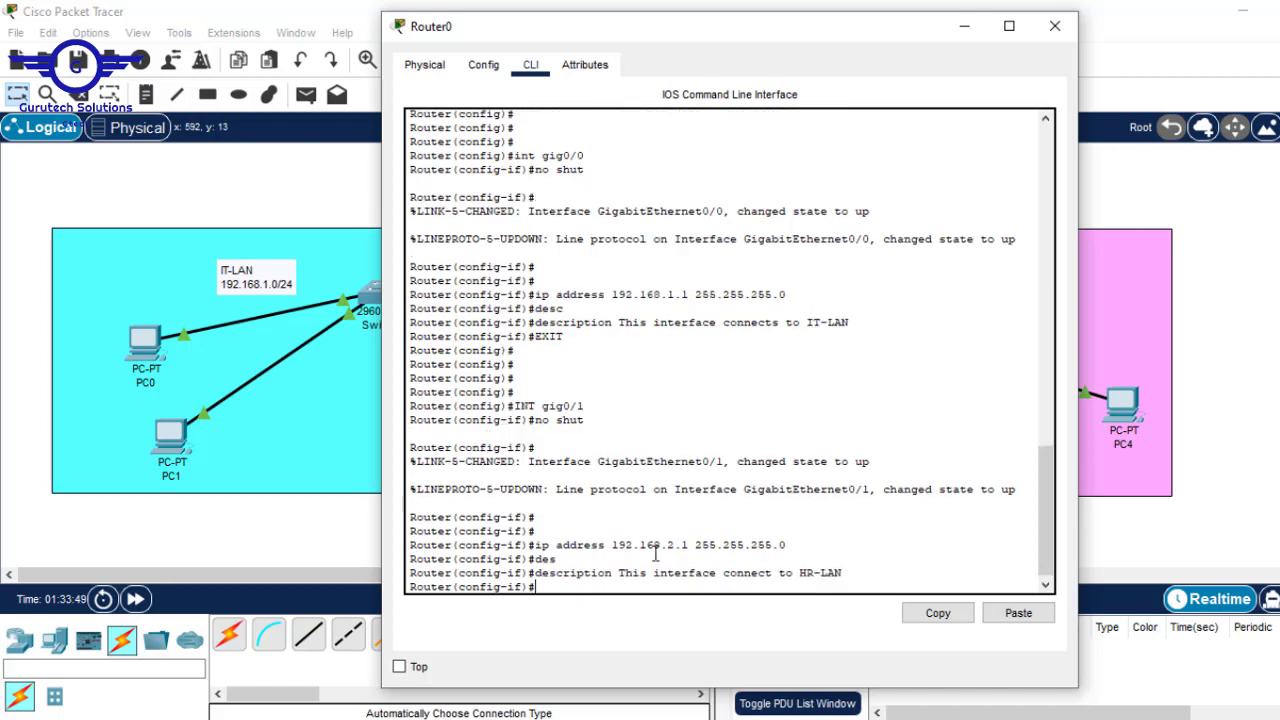
text(exit)
key(Return)
key(Return)
key(Return)
key(Return)
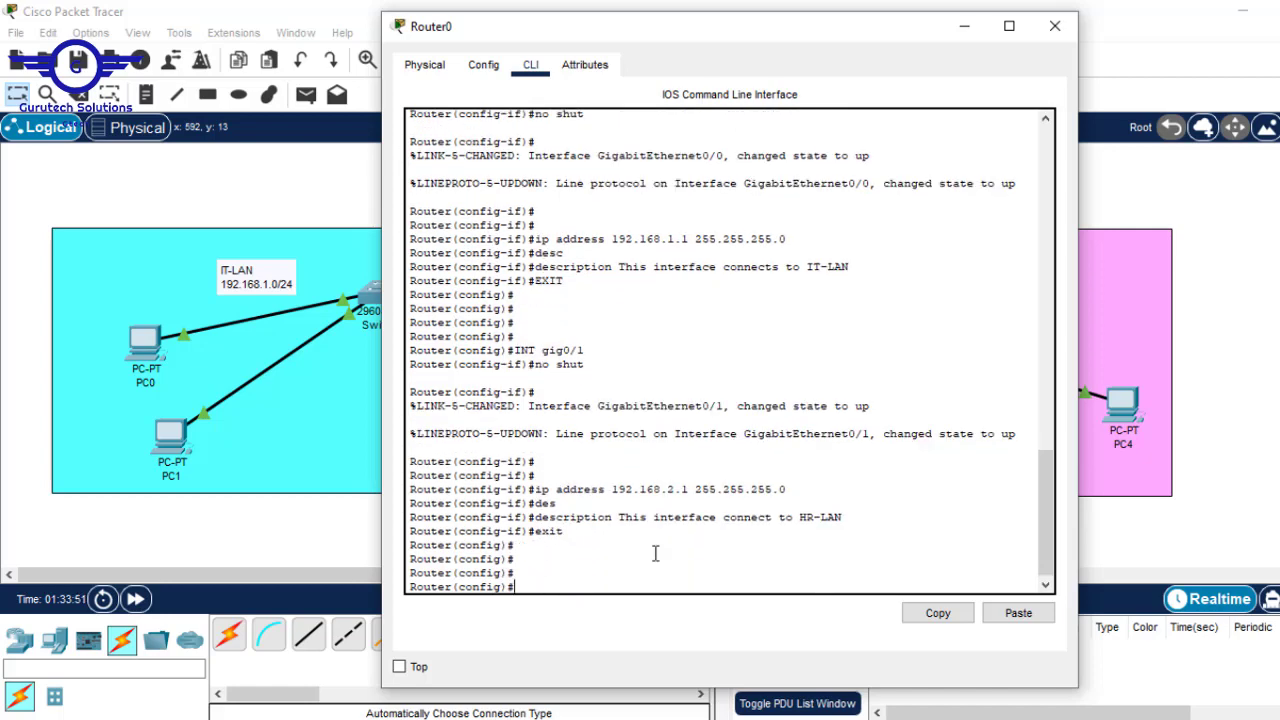
- Enter interface gig0/2 on Router0 and enable it with 'no shut'
click(979, 33)
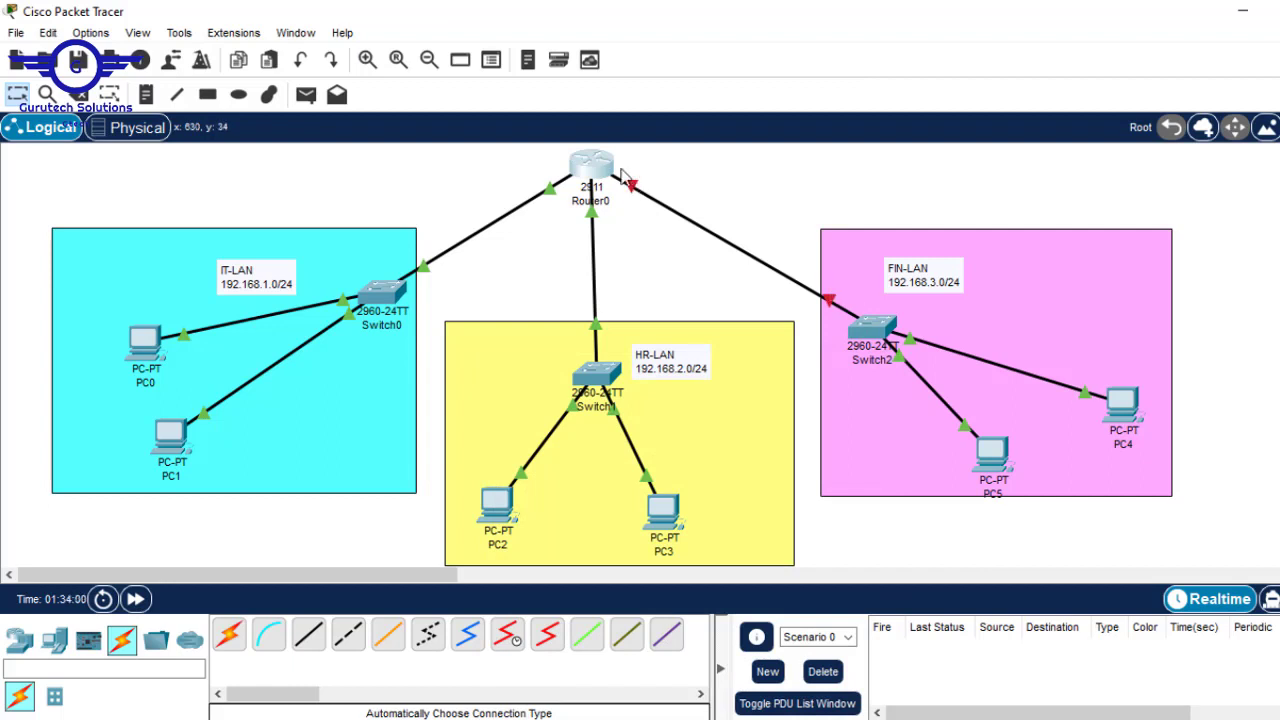
click(596, 166)
click(631, 570)
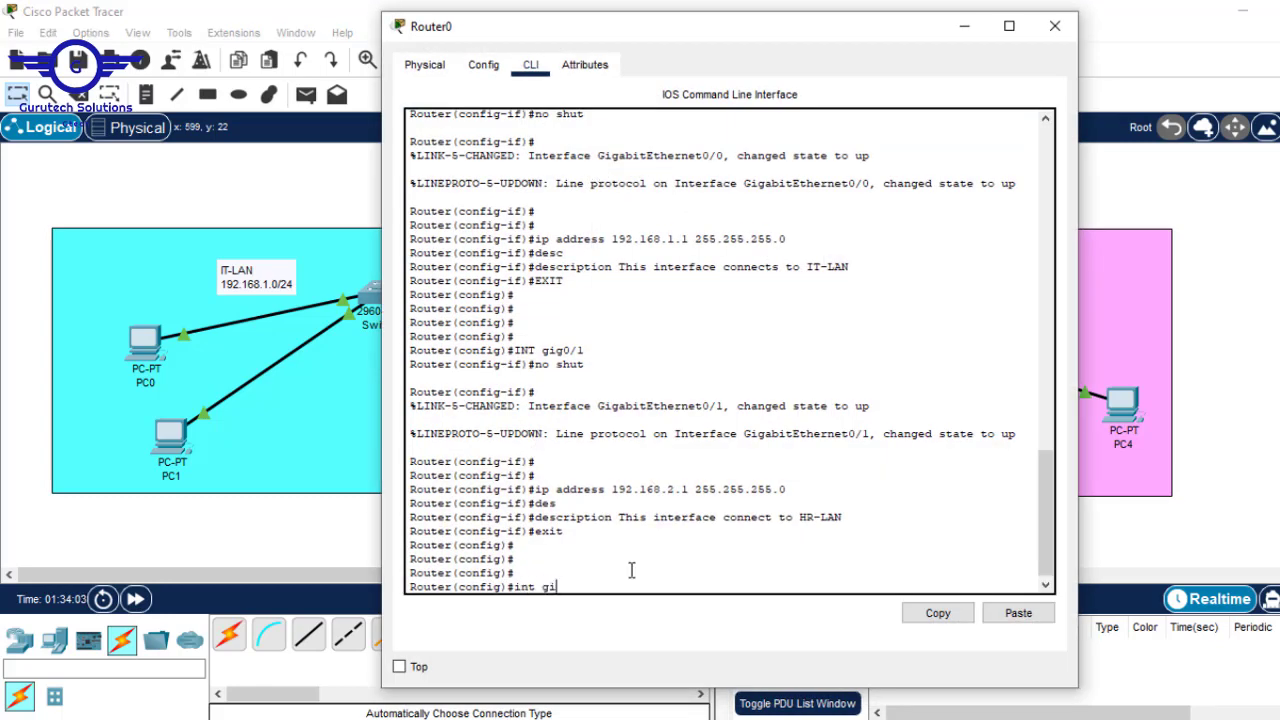
text(int gig0/2)
key(Return)
key(Return)
key(Return)
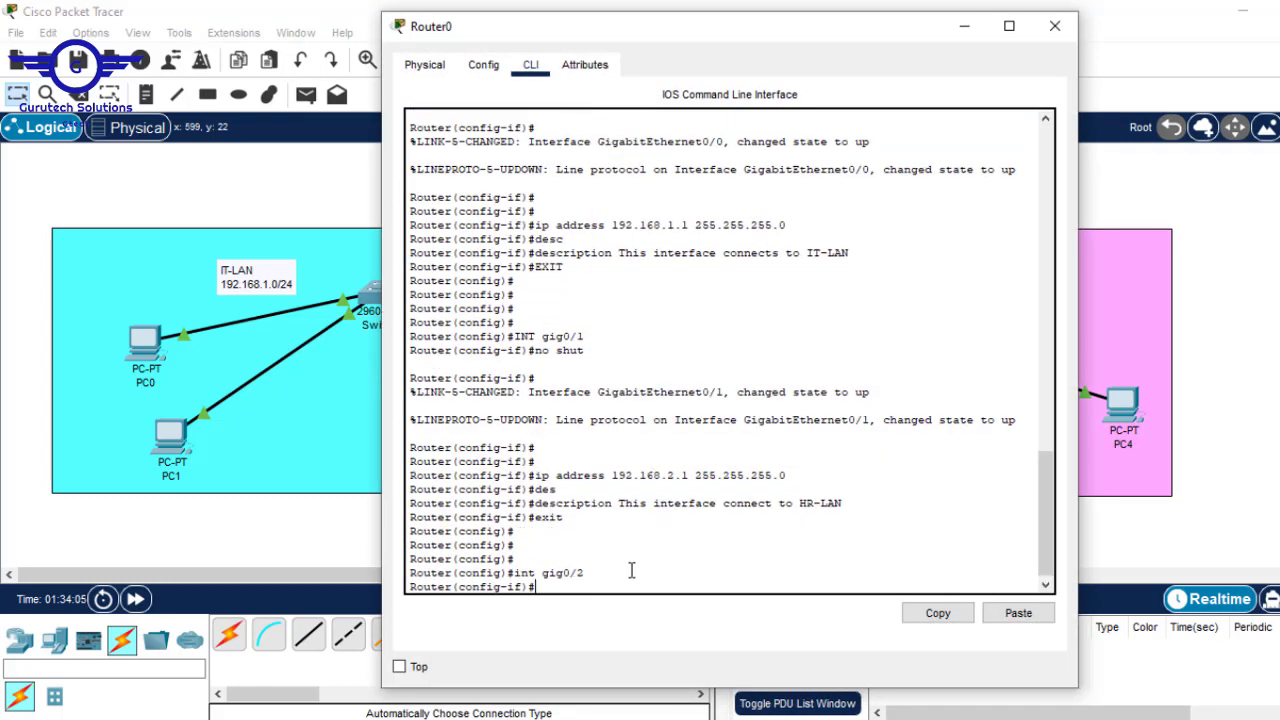
click(1240, 272)
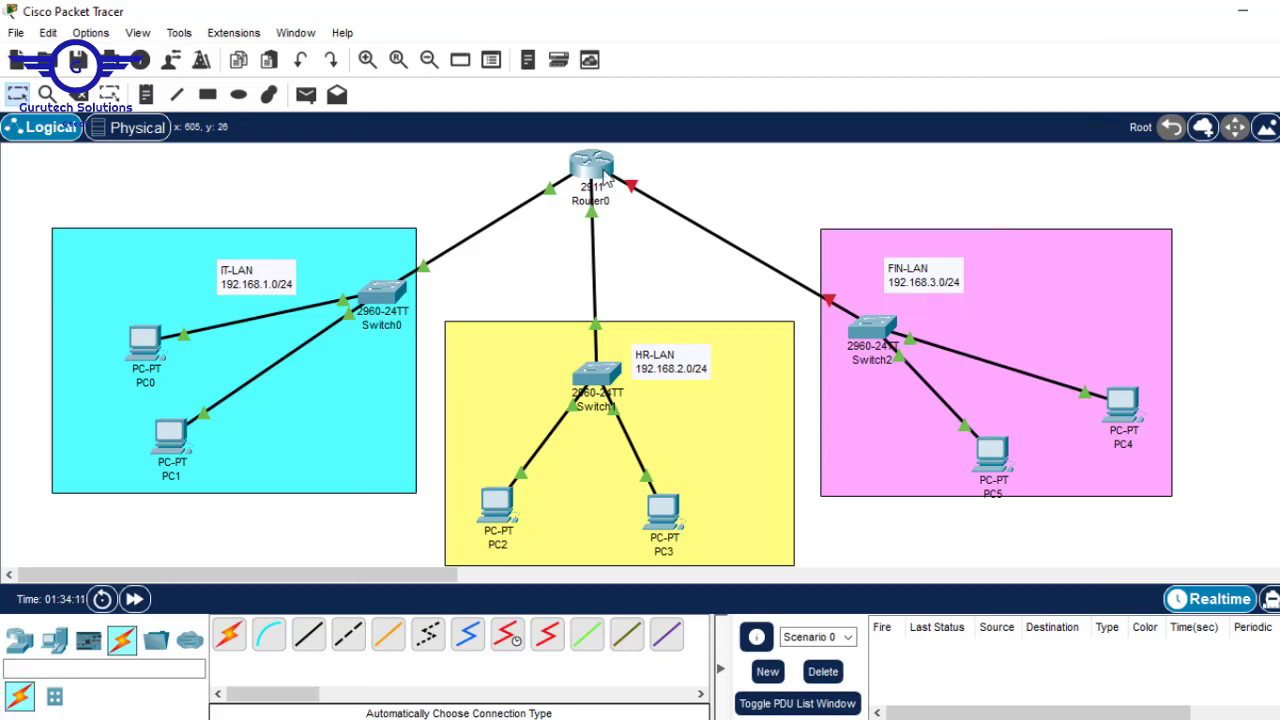
click(600, 170)
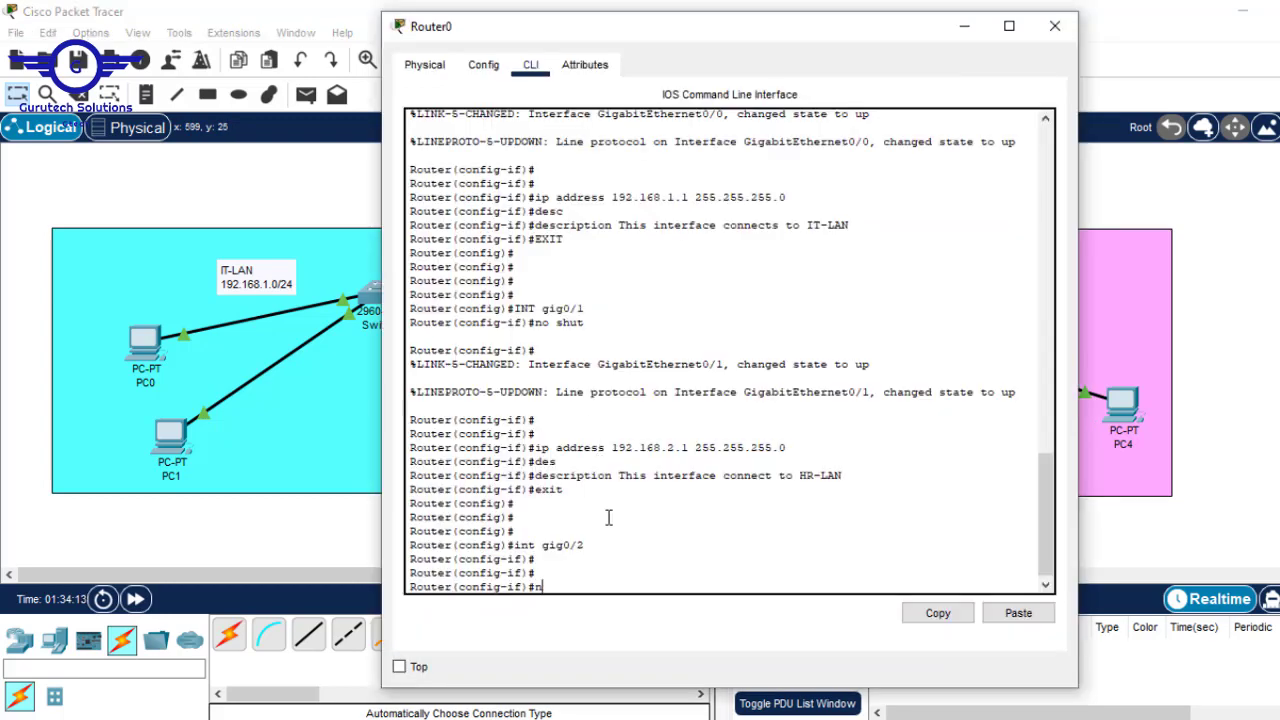
text(no shut)
key(Return)
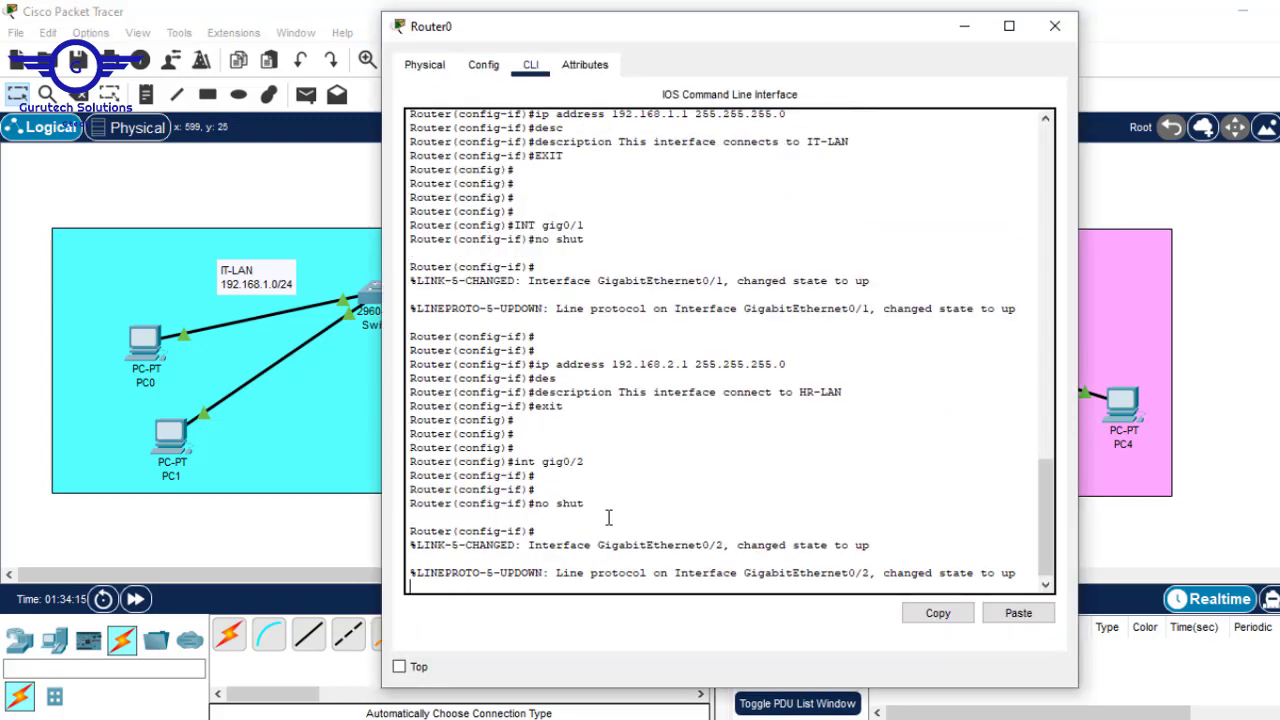
key(Return)
key(Return)
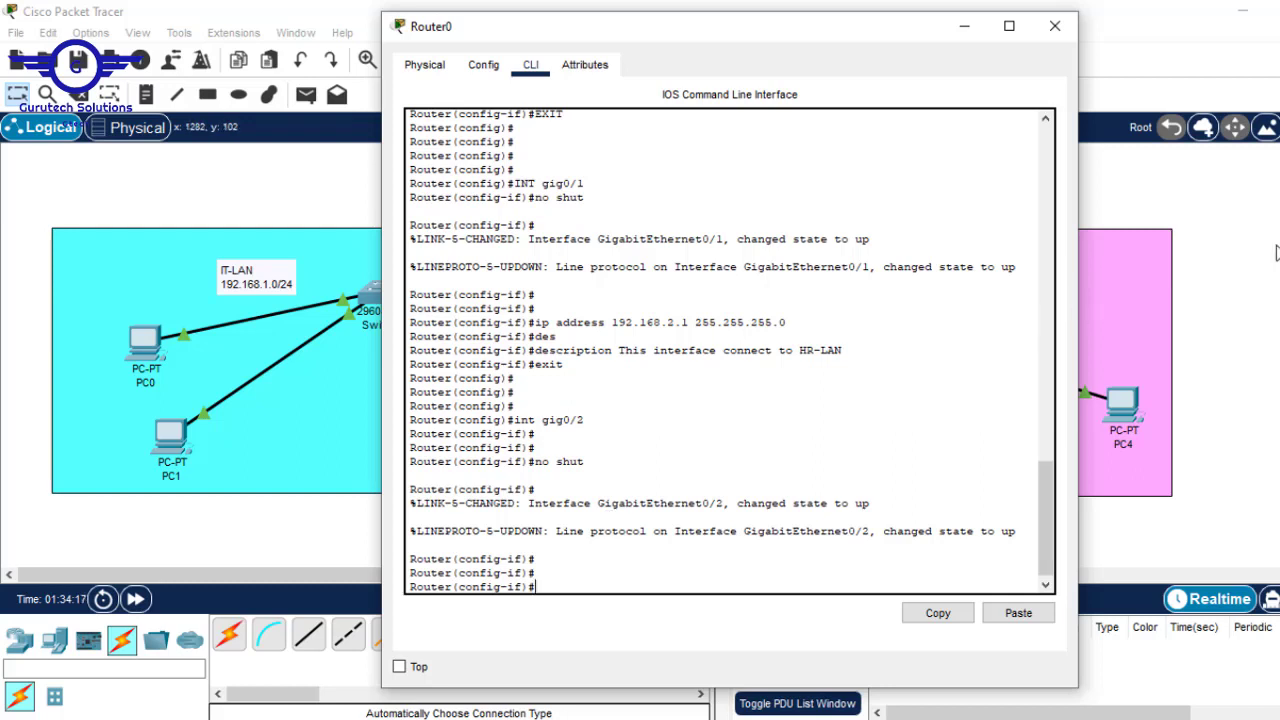
- Assign gig0/2 the address 192.168.3.1 with mask 255.255.255.0
click(1275, 247)
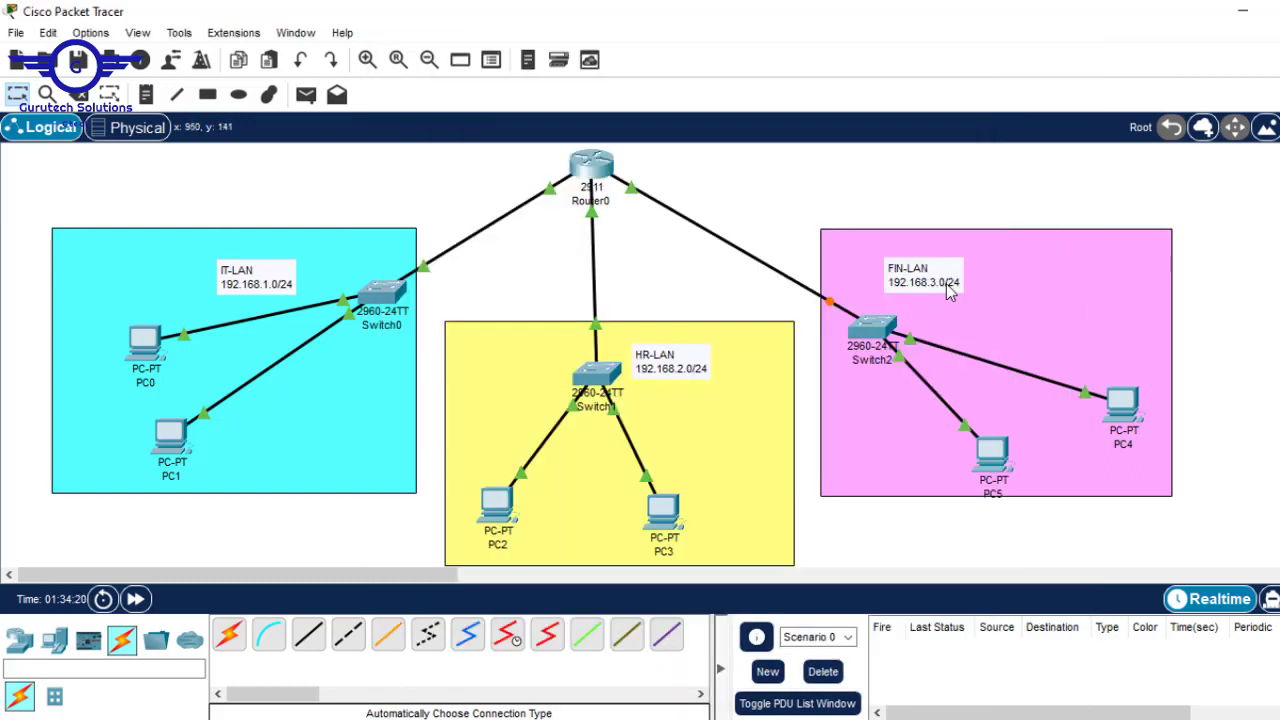
click(595, 177)
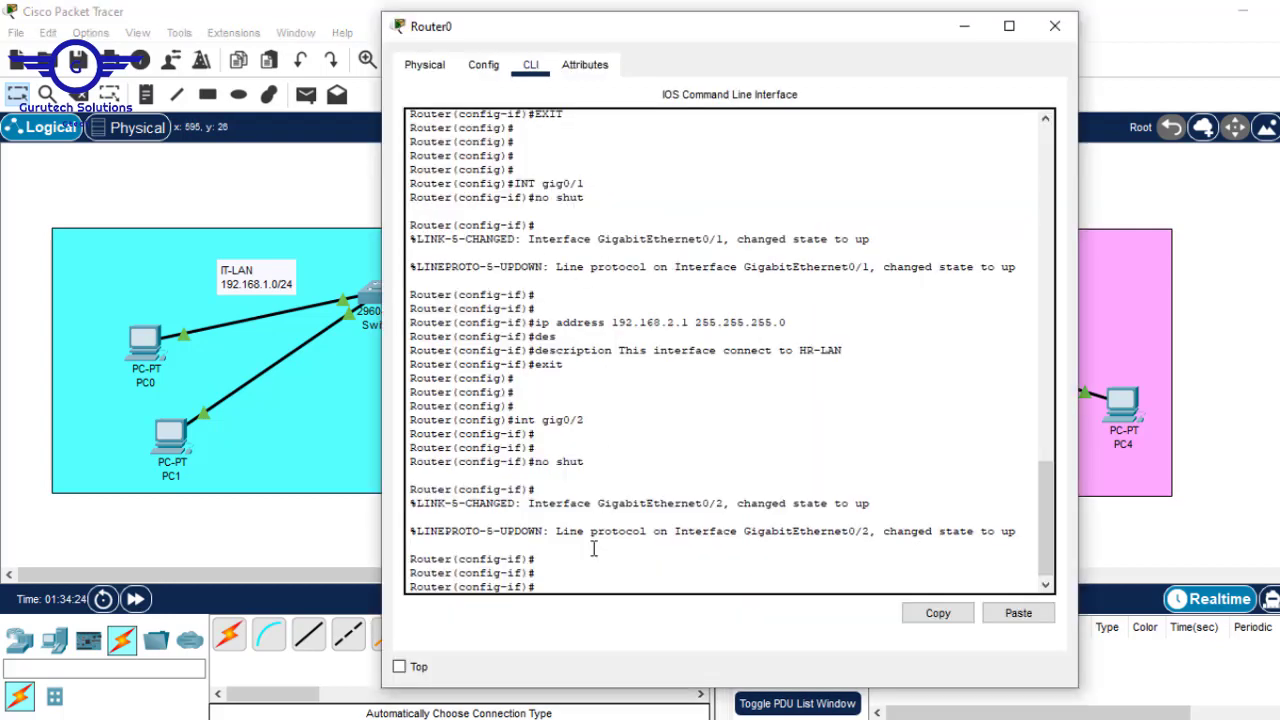
text(ip add 192.168.3.1 2)
text(55.255.255.0)
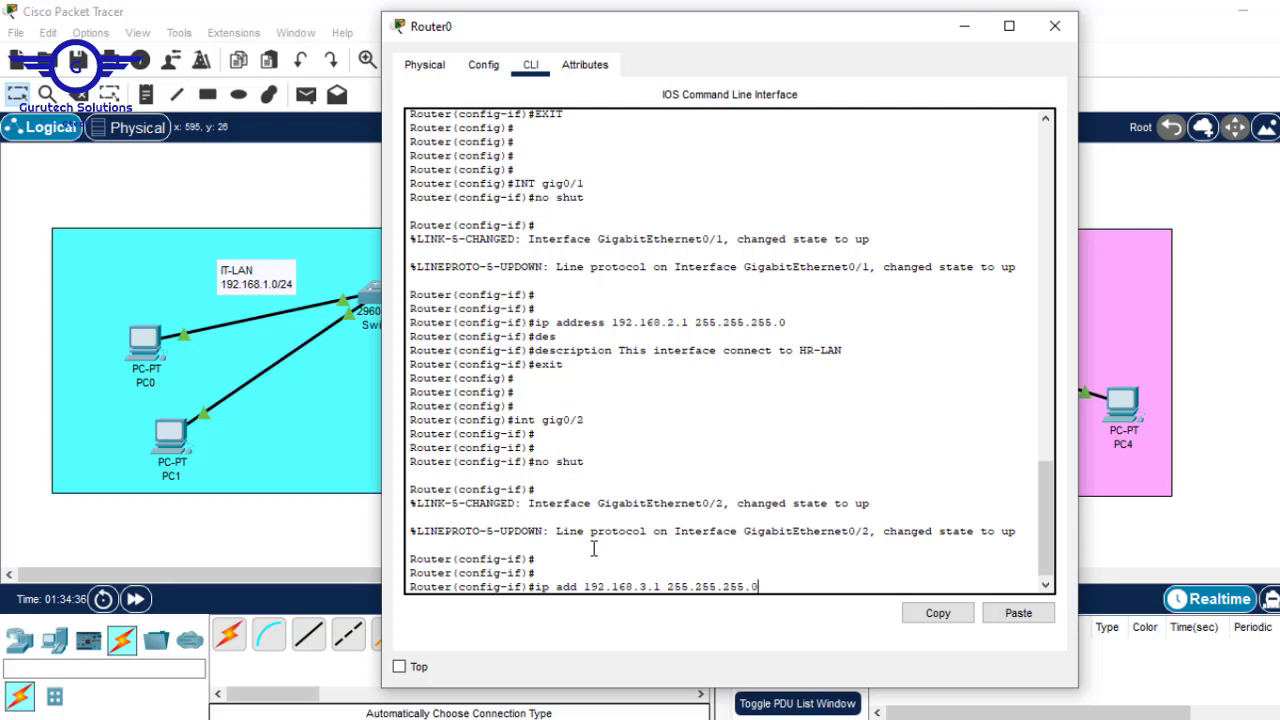
key(Return)
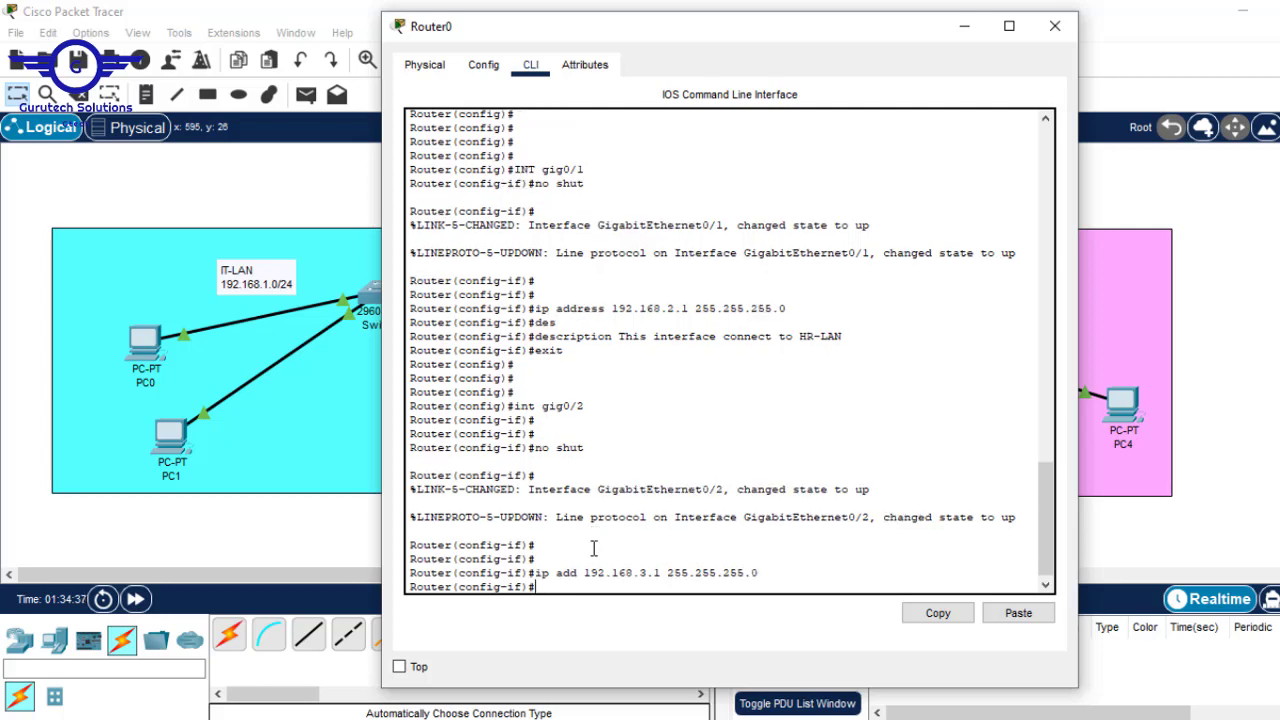
- Describe gig0/2 as the FIN-LAN link, exit, and save with 'do wr'
click(1097, 263)
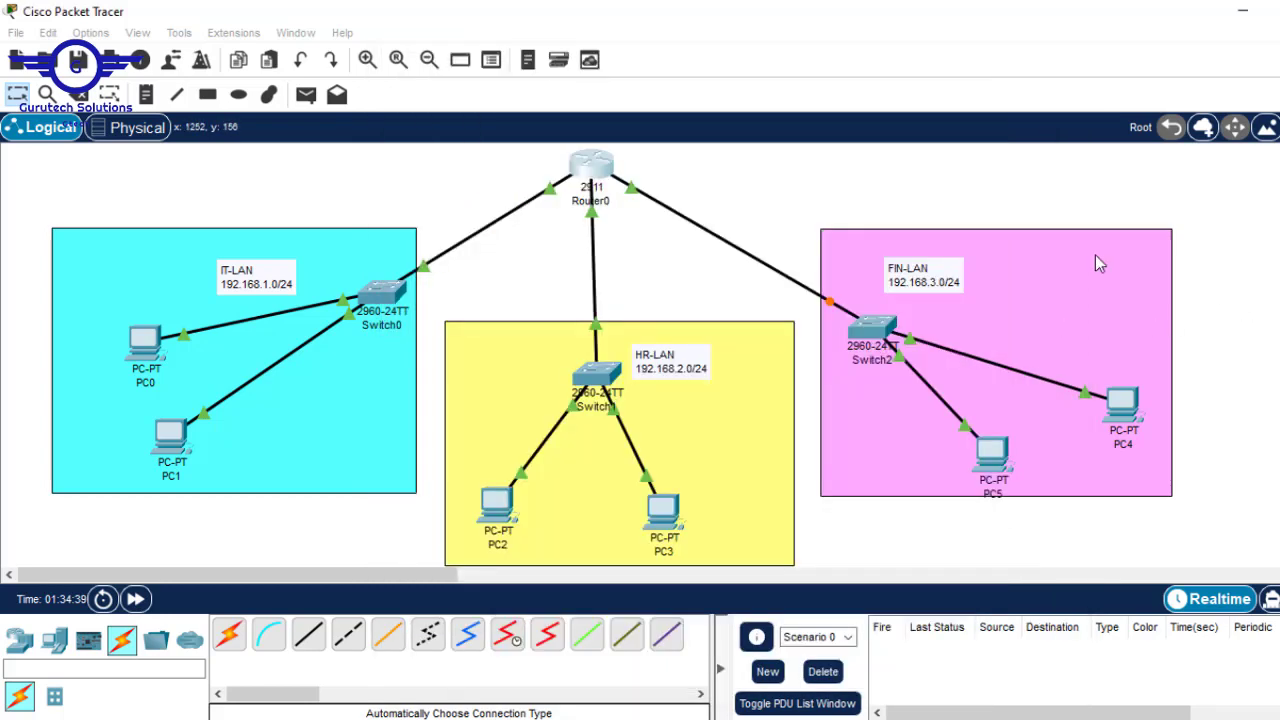
click(586, 176)
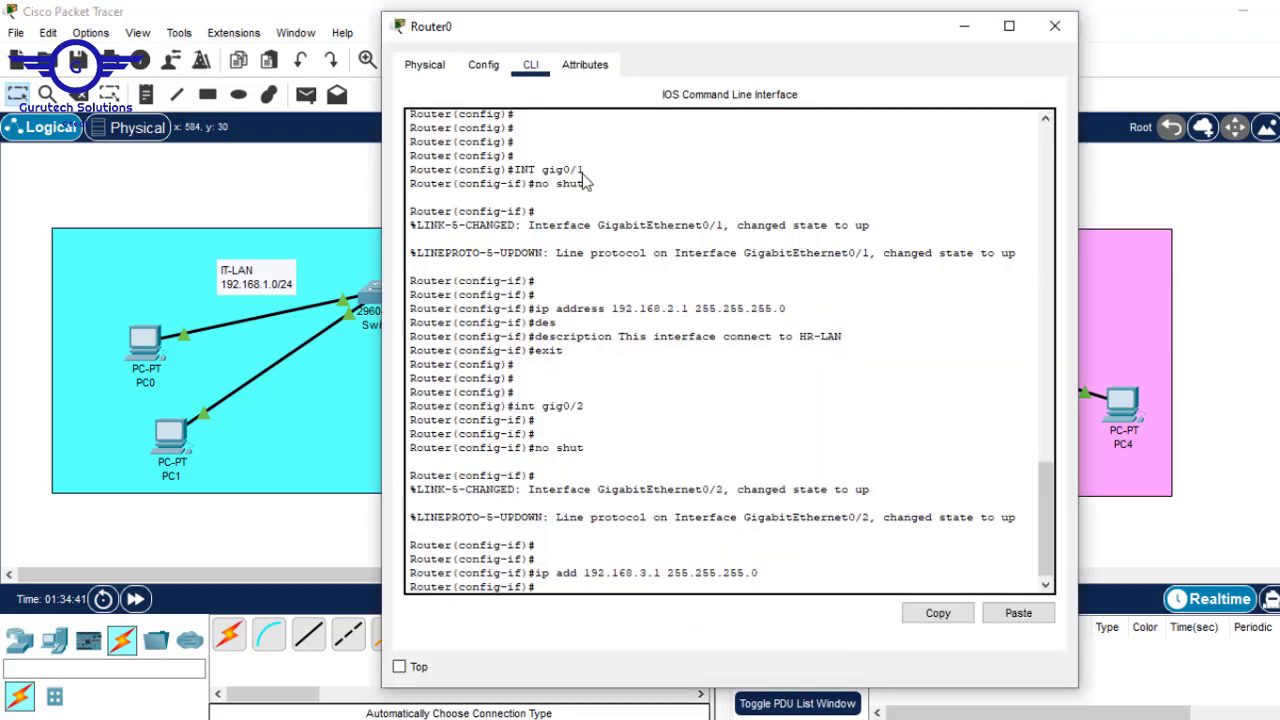
key(Return)
text(d)
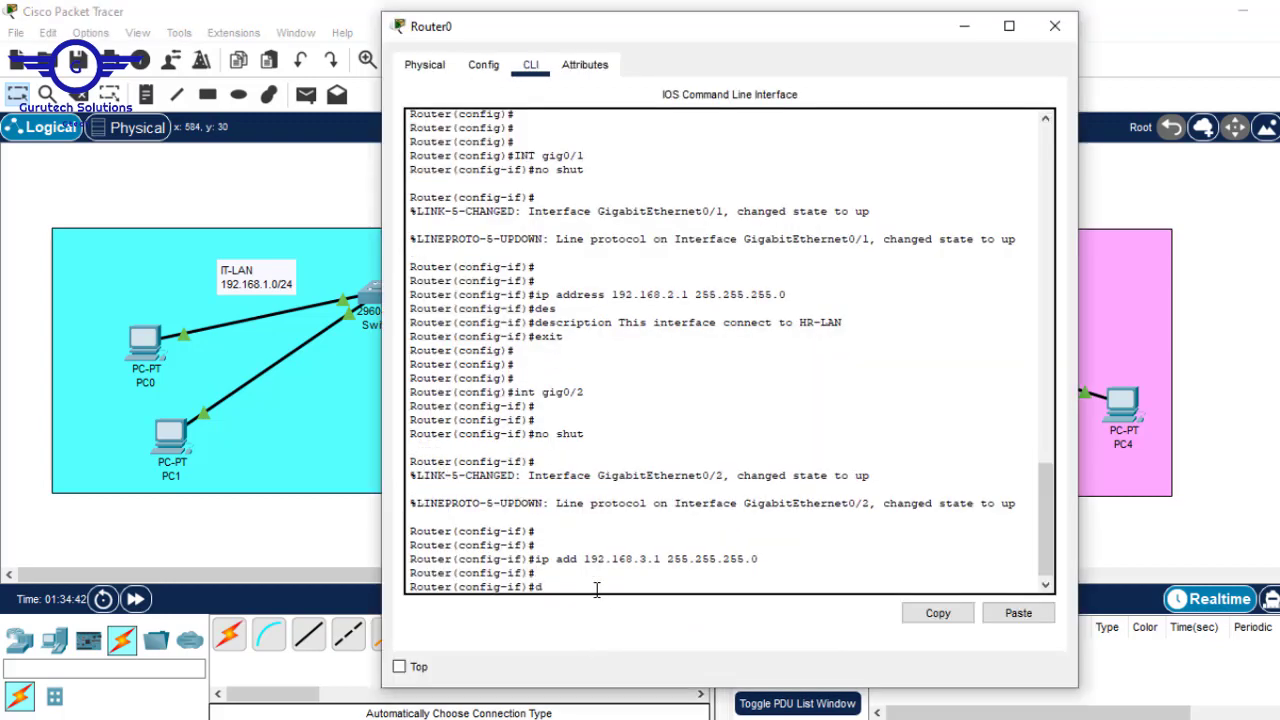
text(escri)
key(Tab)
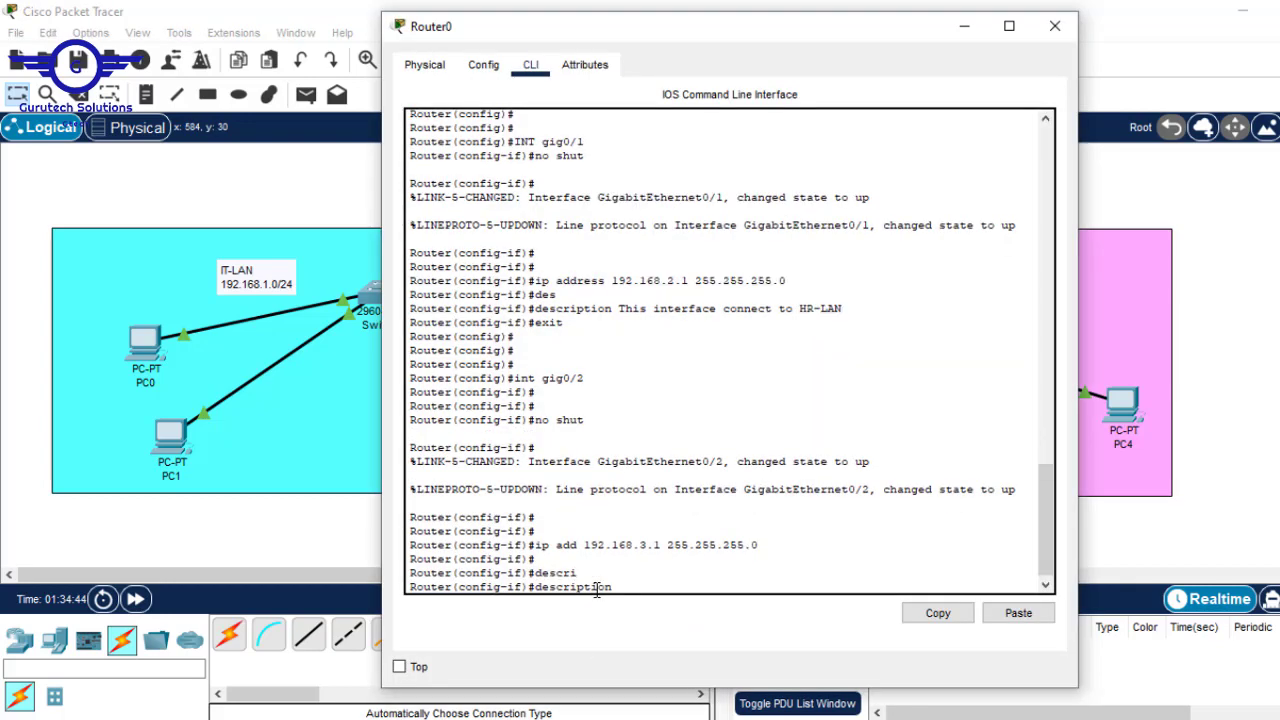
text(This interface connects to)
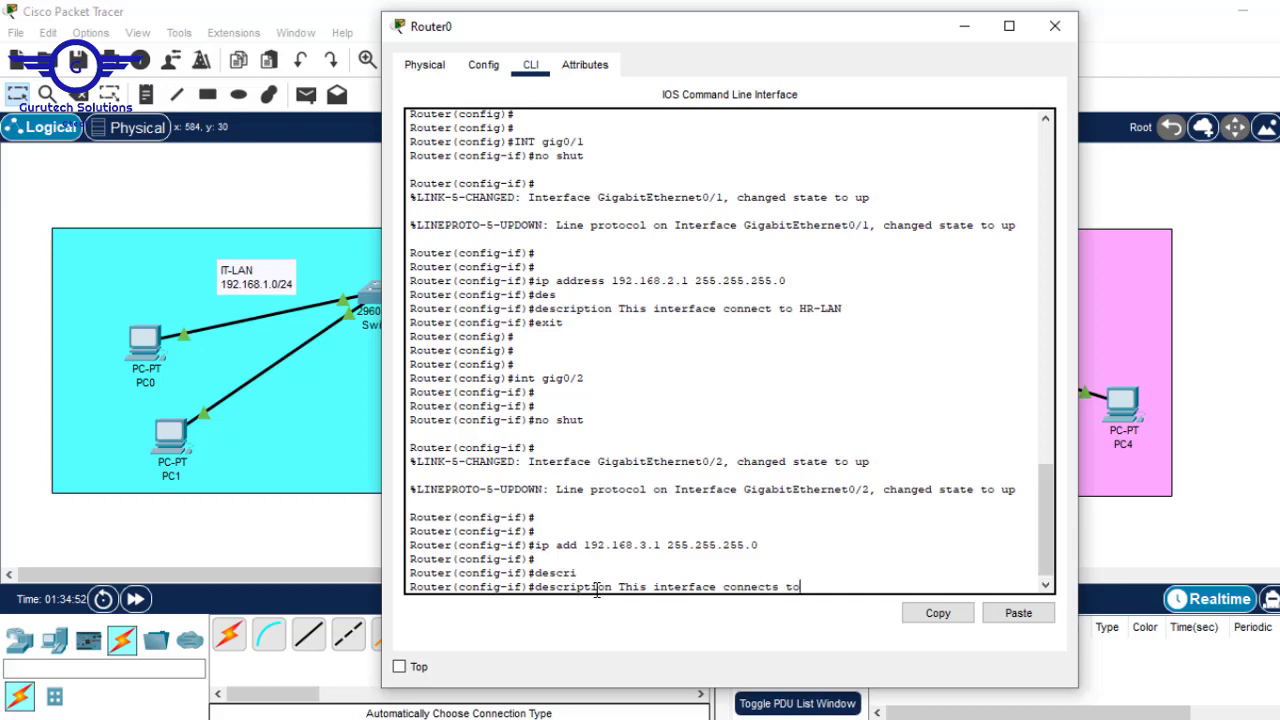
text( FIN-)
key(Return)
text(ex)
key(Return)
key(Return)
key(Return)
key(Return)
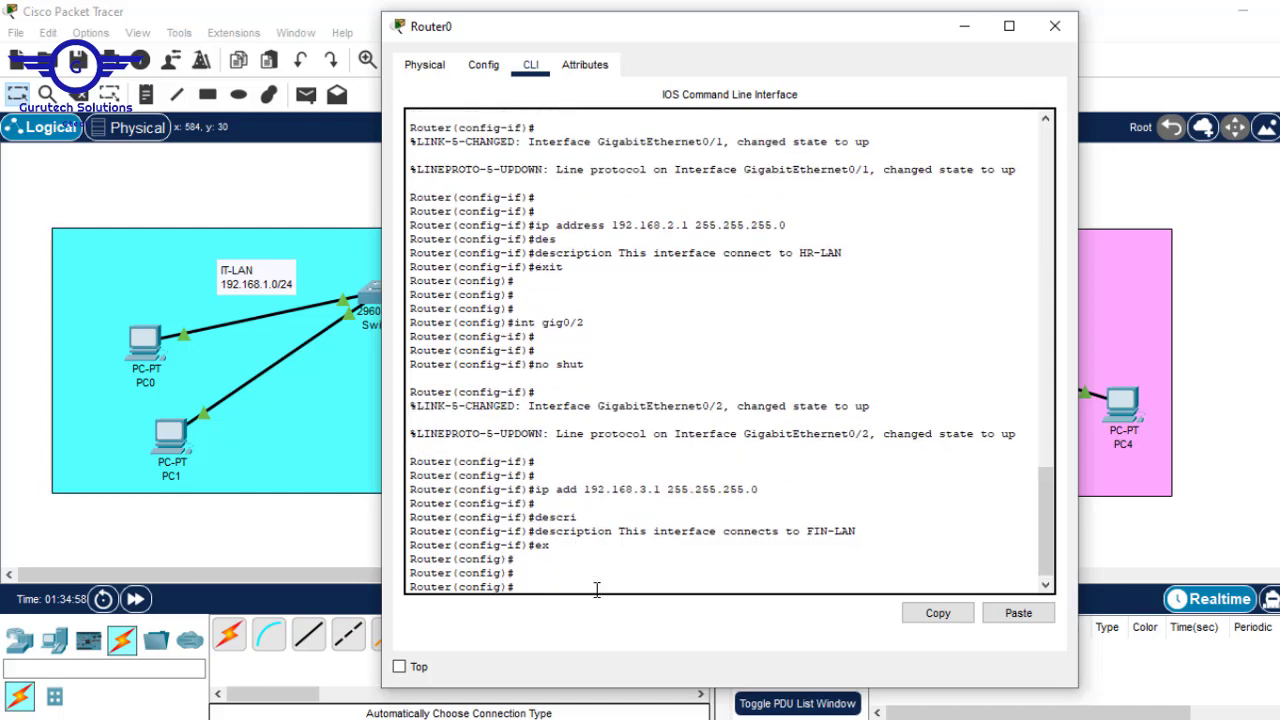
text(do wr)
key(Return)
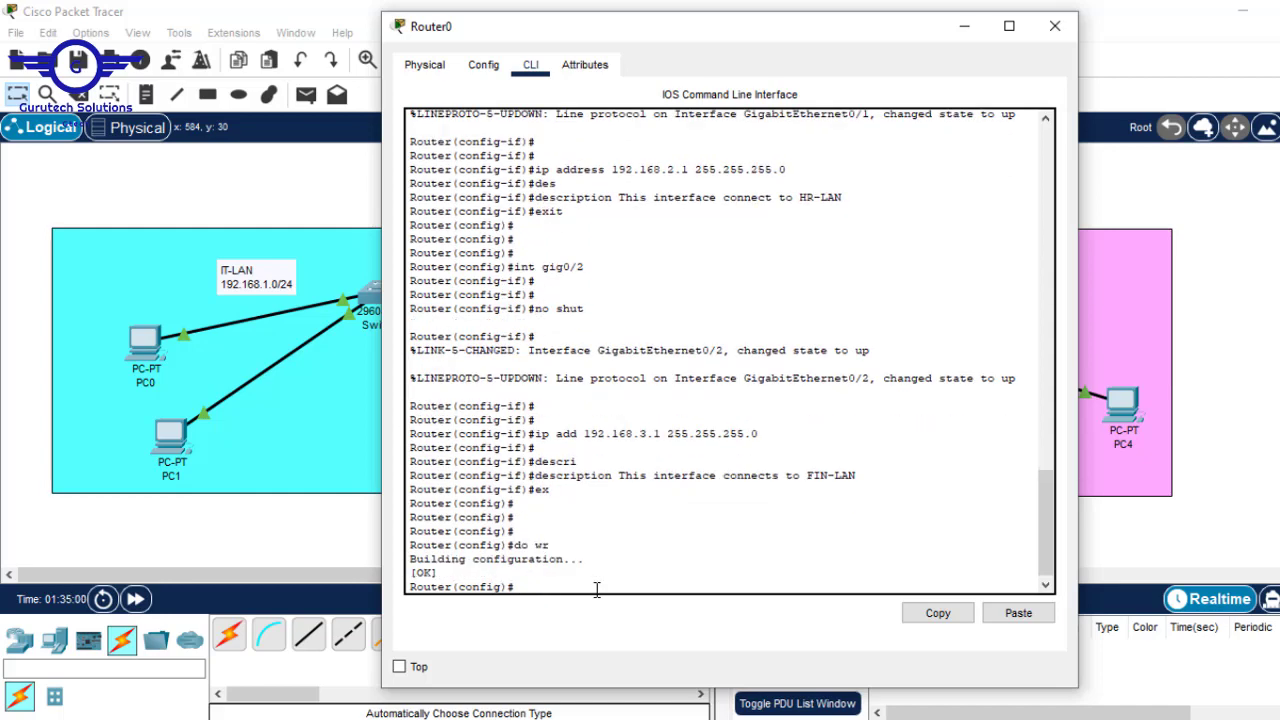
- Run 'do sh start' on Router0 to list the startup configuration
click(1256, 235)
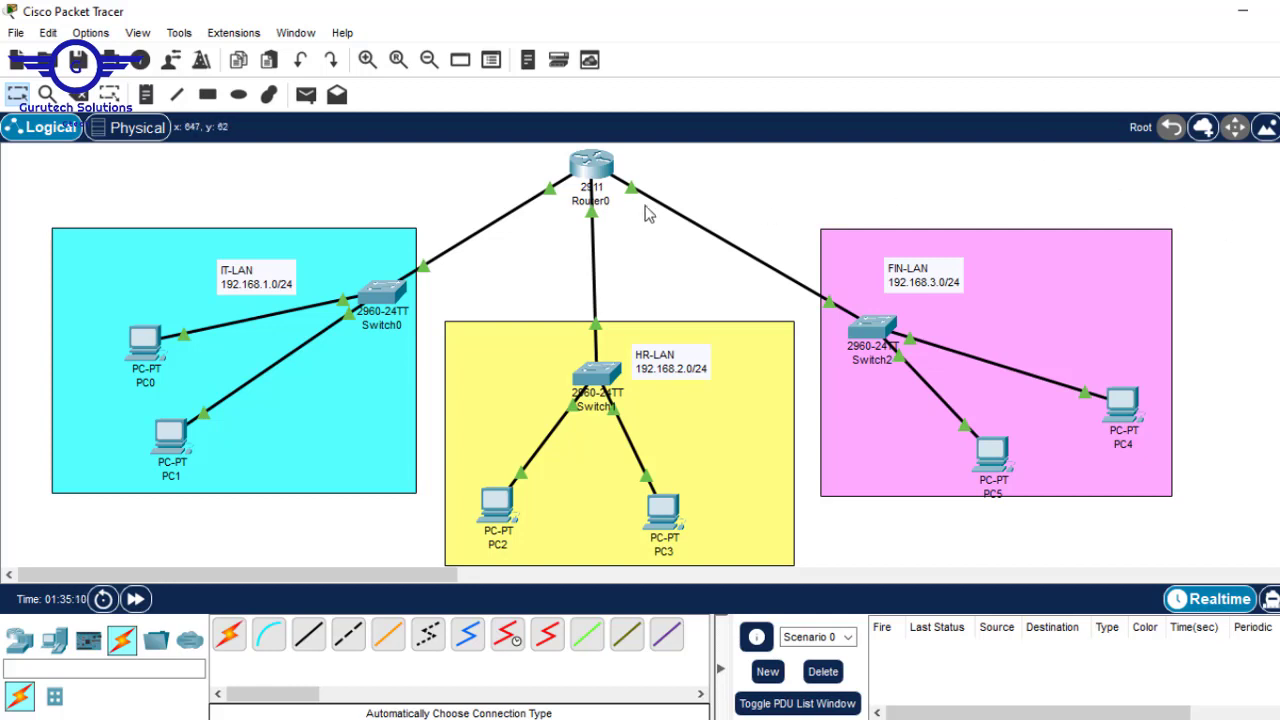
click(582, 168)
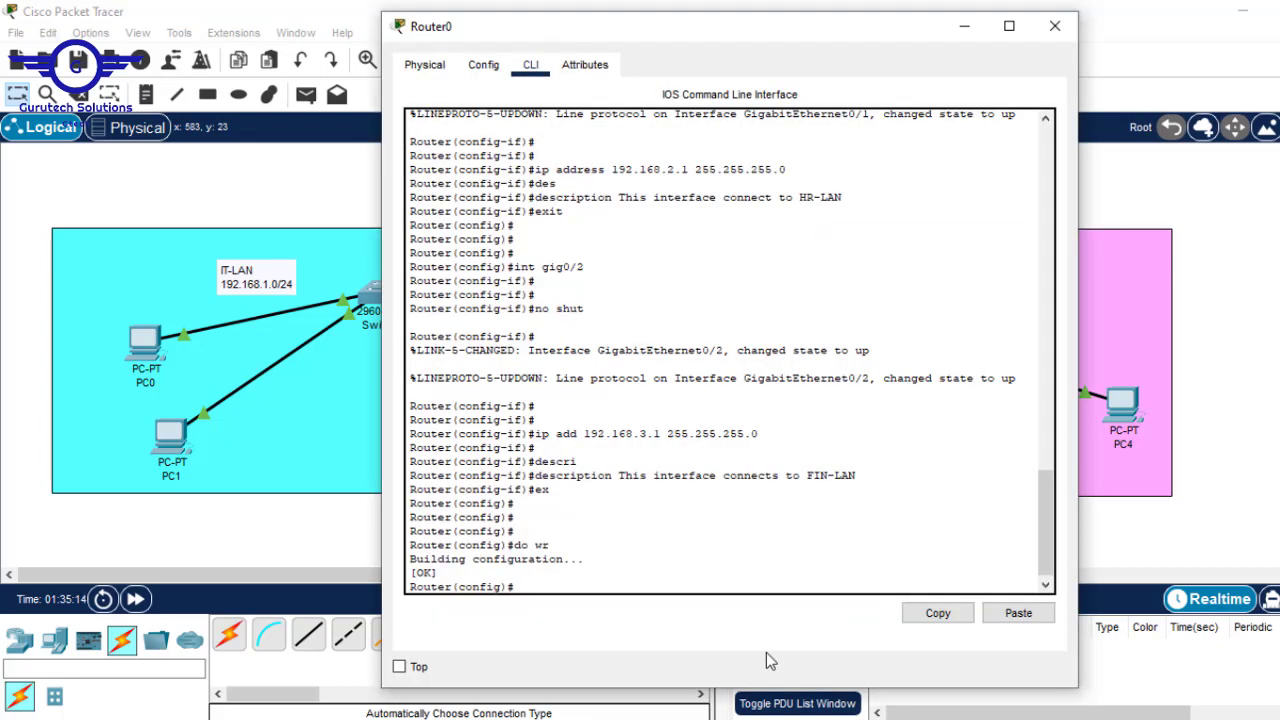
text(do sh start)
key(Return)
key(Return)
key(Return)
key(Return)
key(Return)
key(Return)
key(Return)
key(Return)
key(Return)
key(Return)
key(Return)
key(Return)
key(Return)
key(Return)
key(Return)
key(Return)
key(Return)
key(Return)
key(Return)
key(Return)
key(Return)
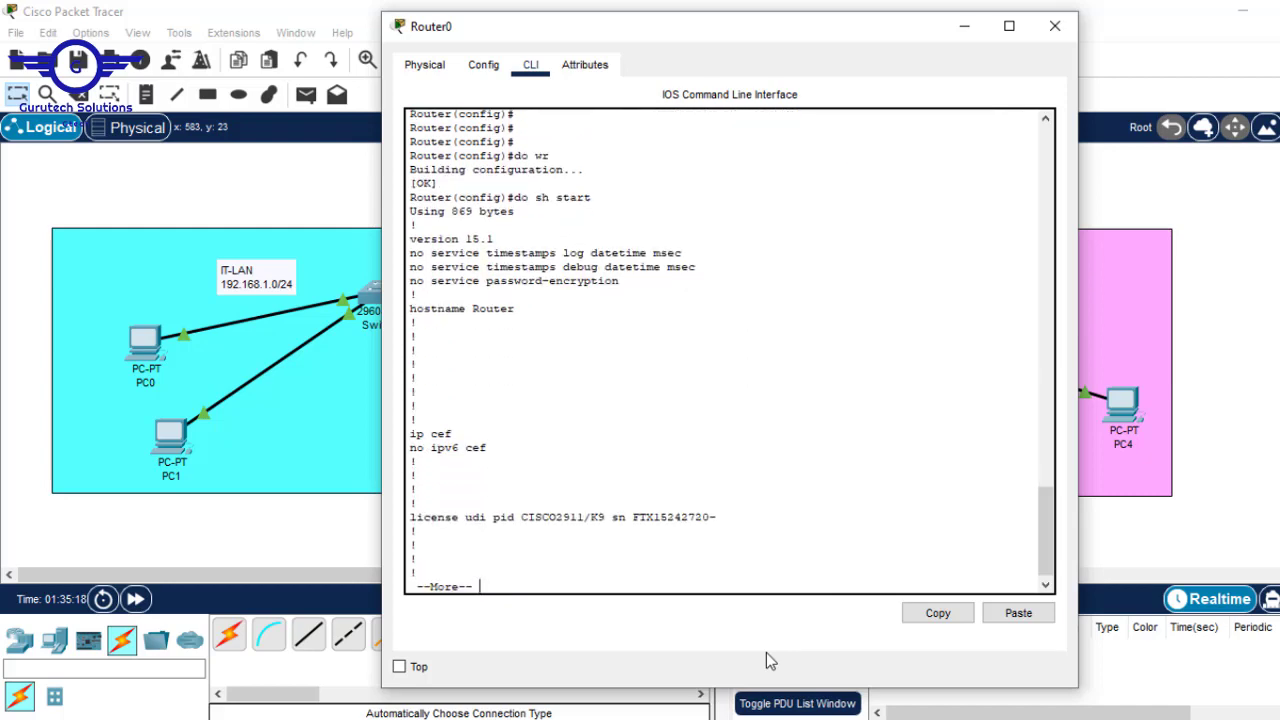
key(Return)
key(Return)
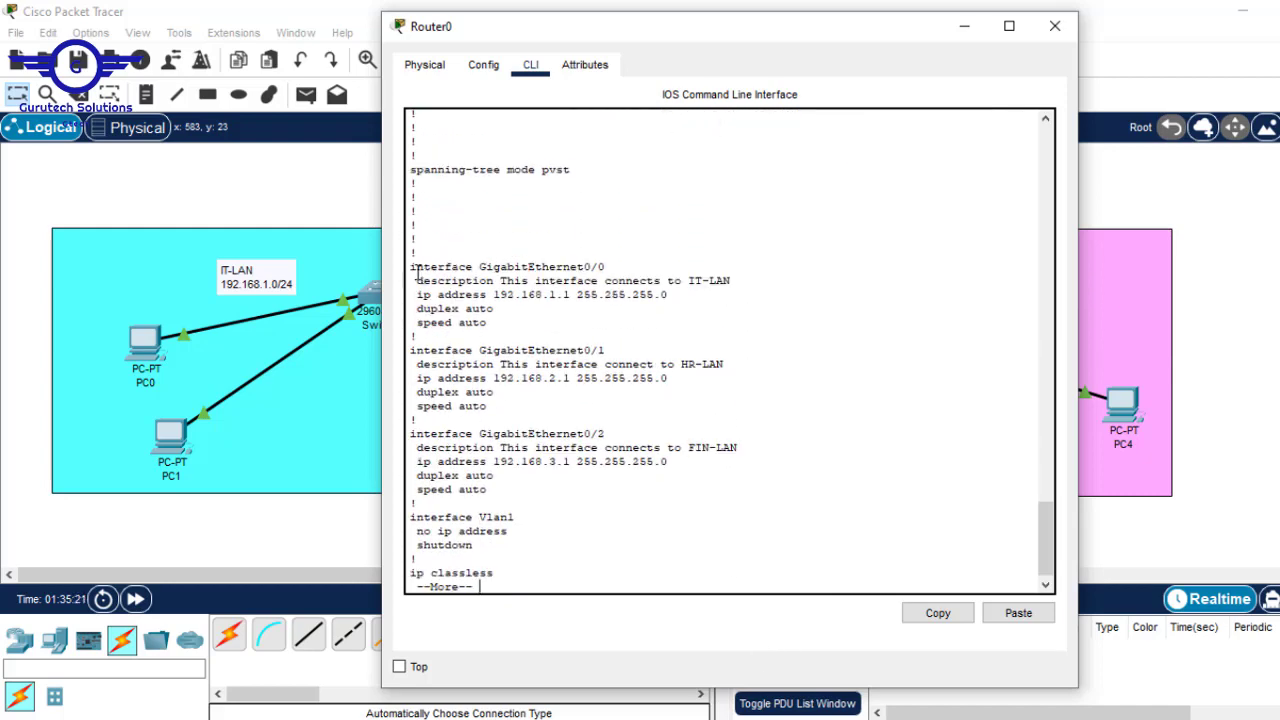
- Highlight the interface descriptions and addresses in the output, then close the Router0 window
drag(410, 267, 554, 490)
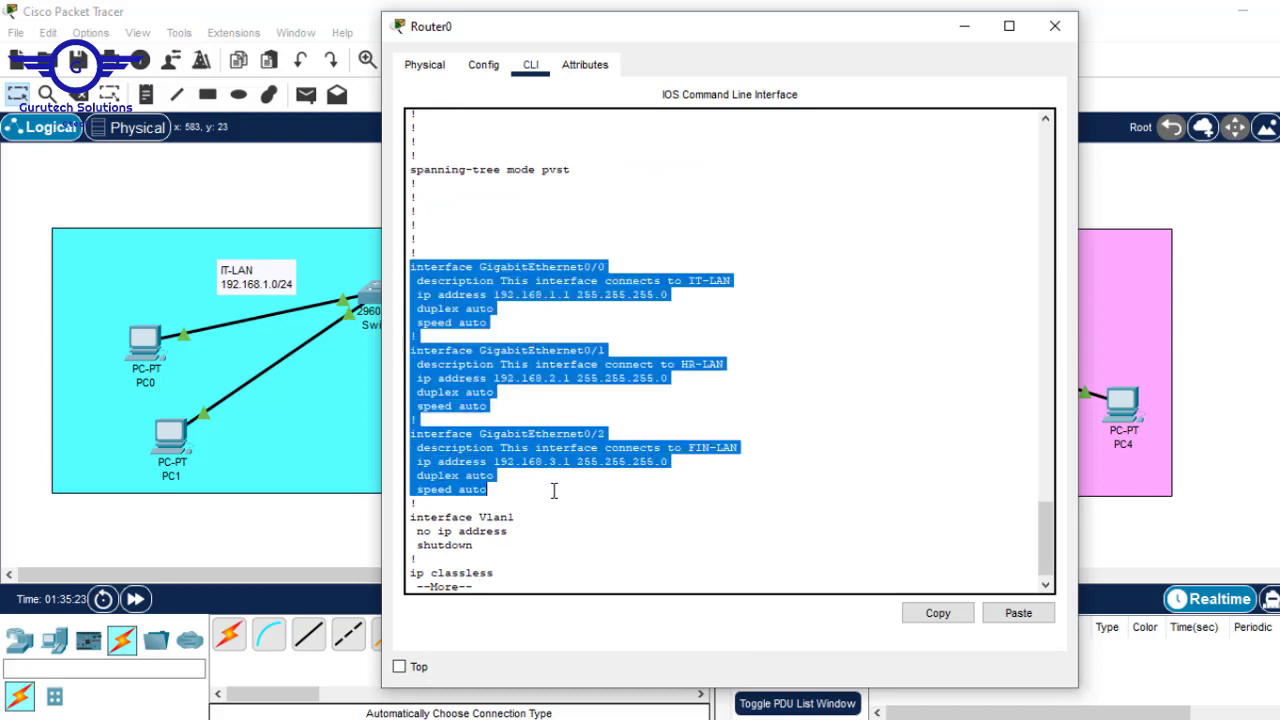
click(874, 371)
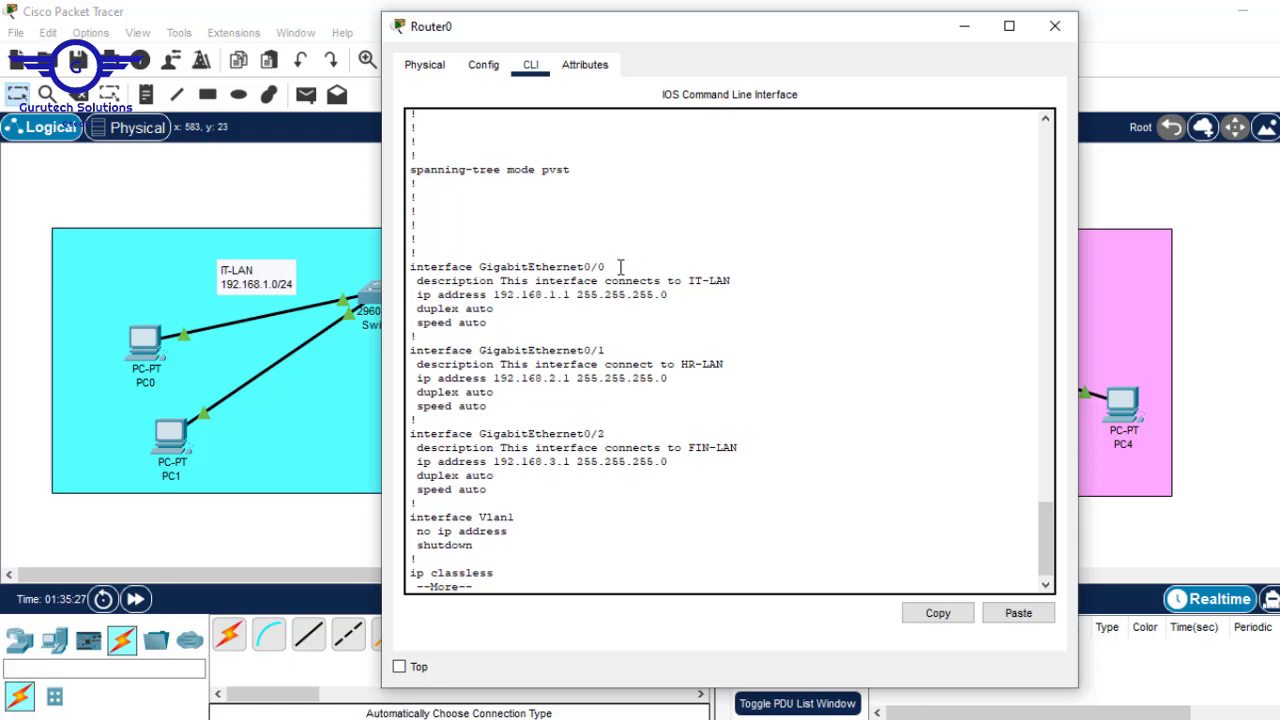
drag(731, 281, 695, 284)
click(747, 281)
drag(743, 280, 509, 283)
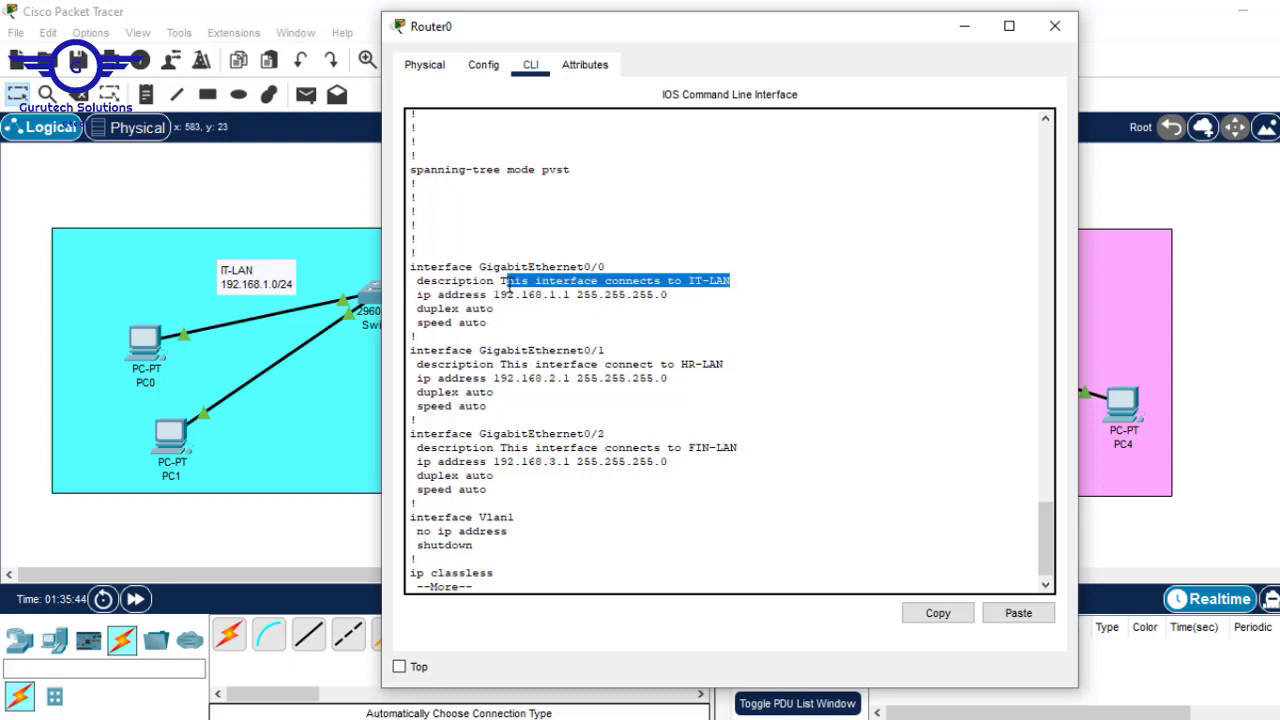
drag(706, 296, 418, 298)
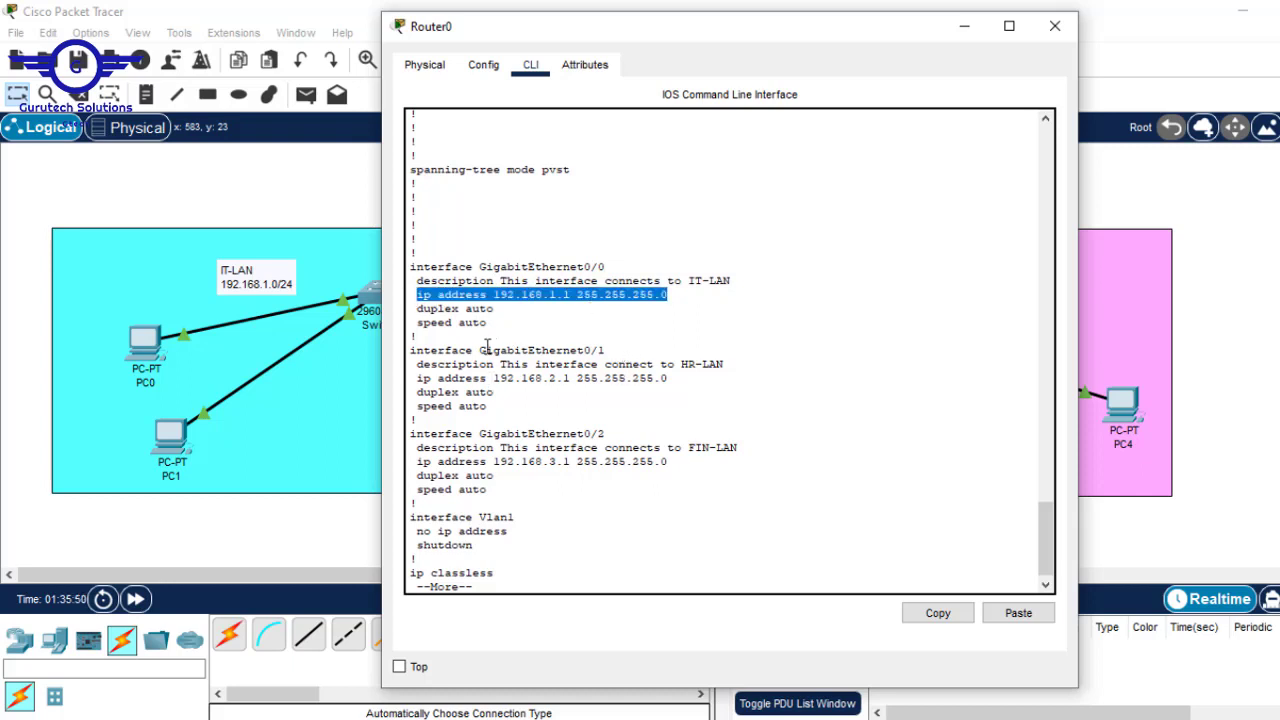
drag(473, 350, 633, 349)
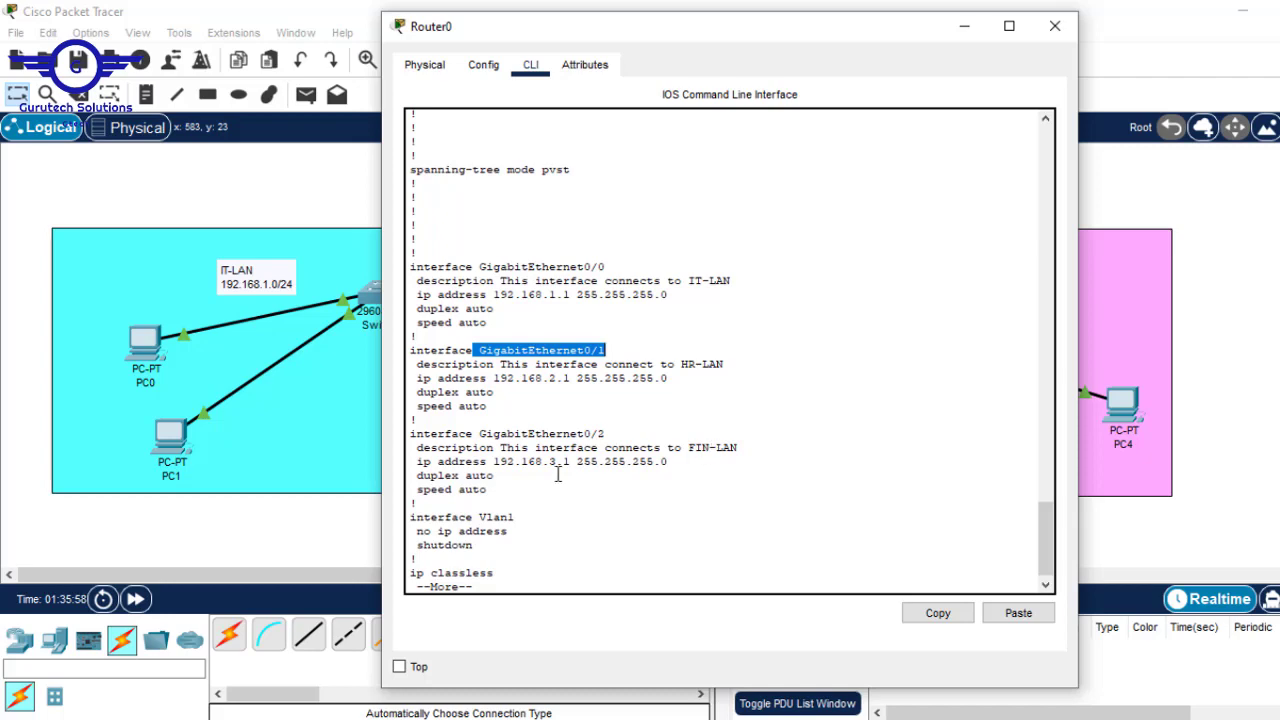
click(1055, 26)
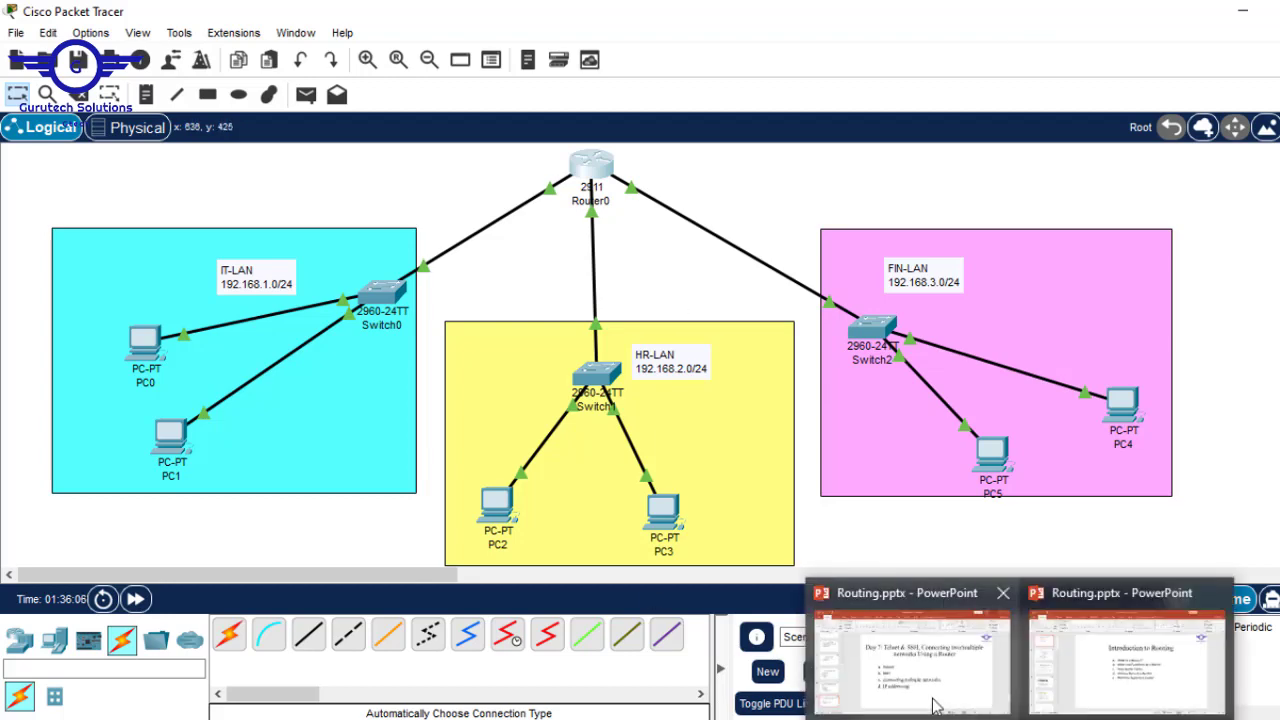
click(923, 690)
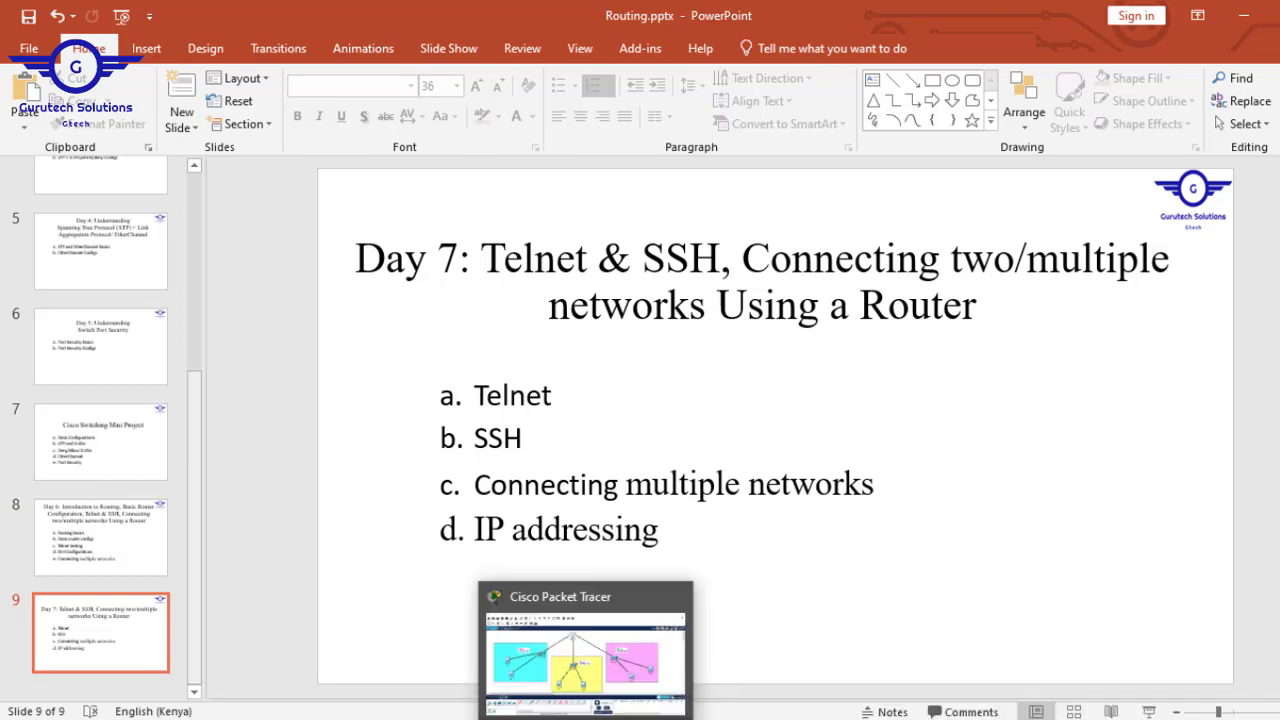
click(600, 670)
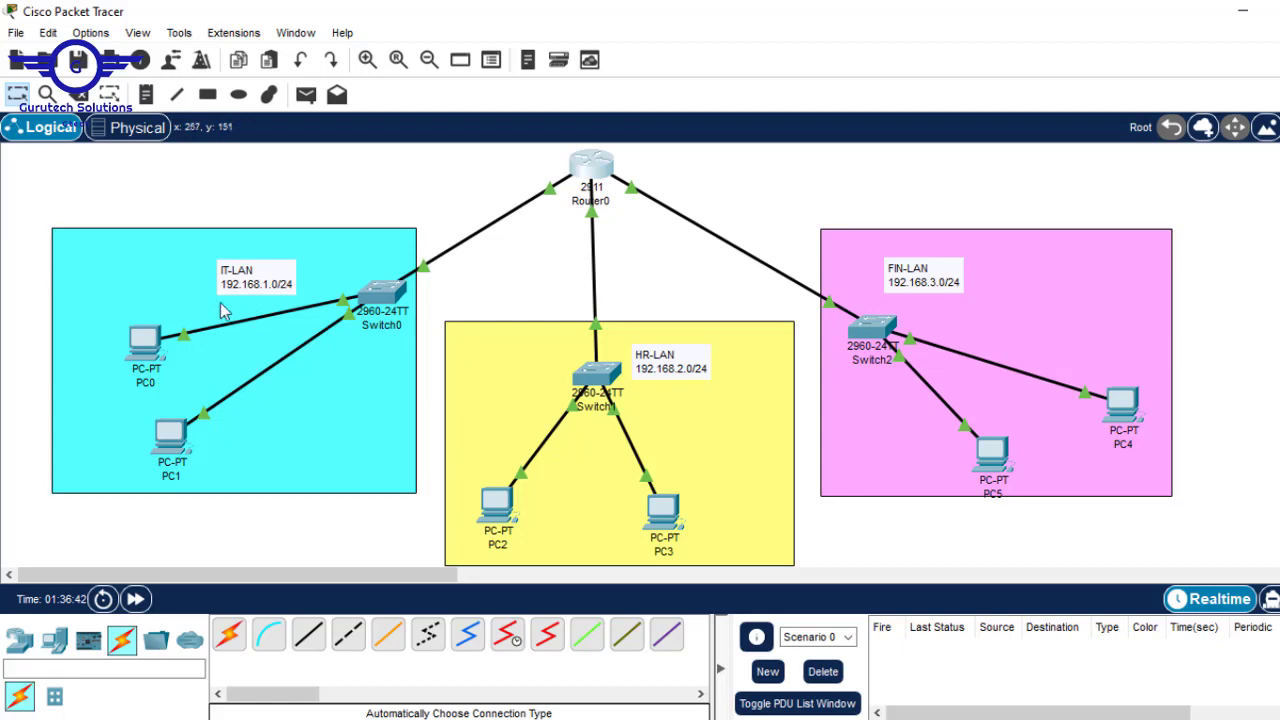
click(137, 346)
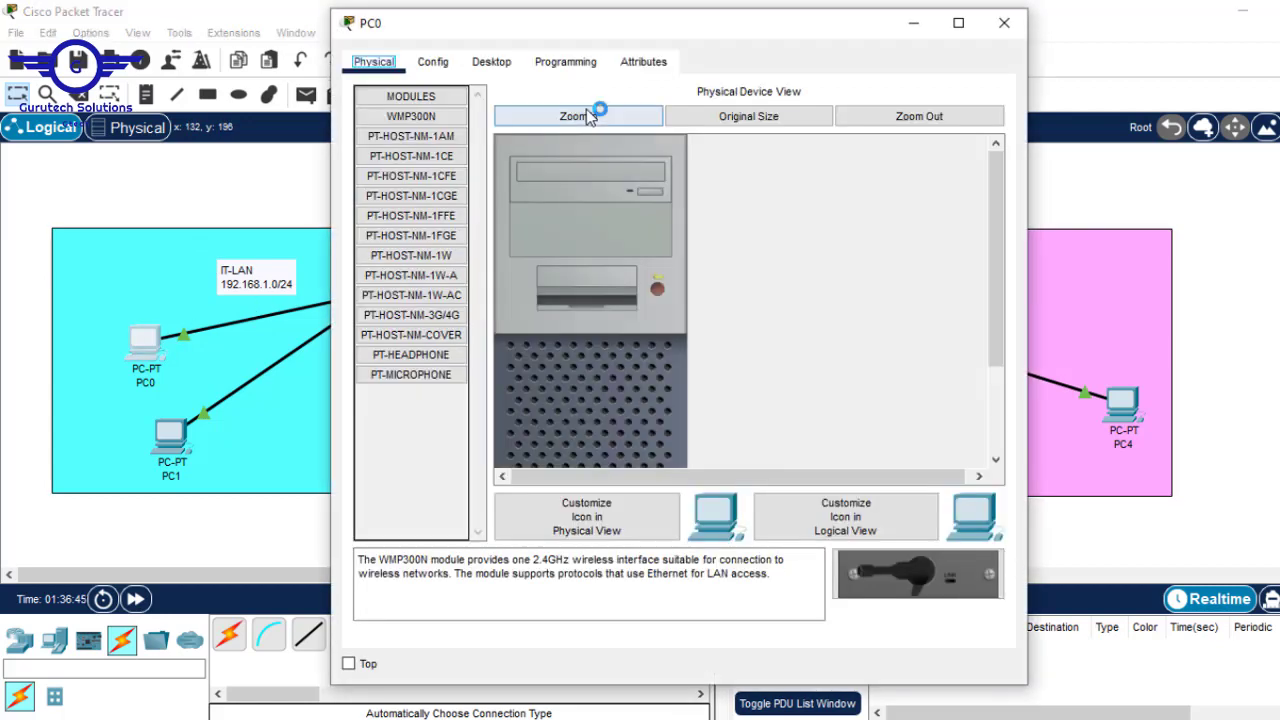
- Enter 192.168.1.2 as the IPv4 address in PC0's Desktop IP Configuration
click(491, 61)
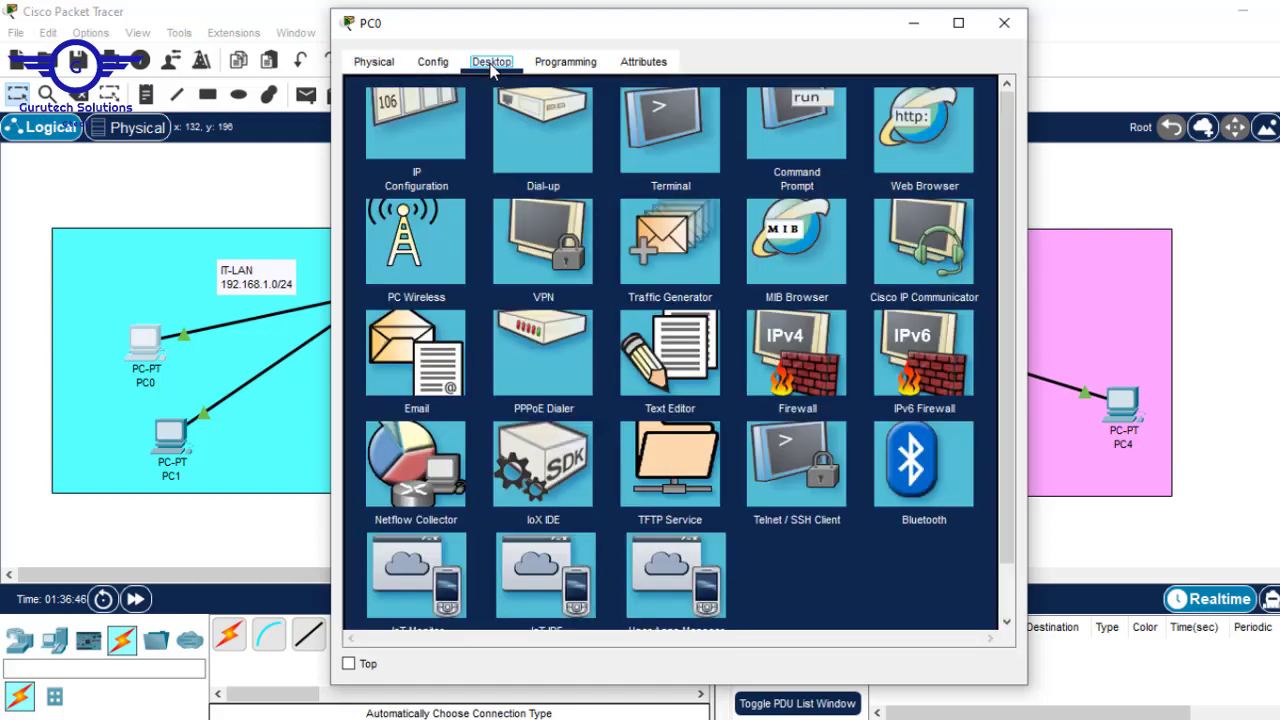
click(430, 145)
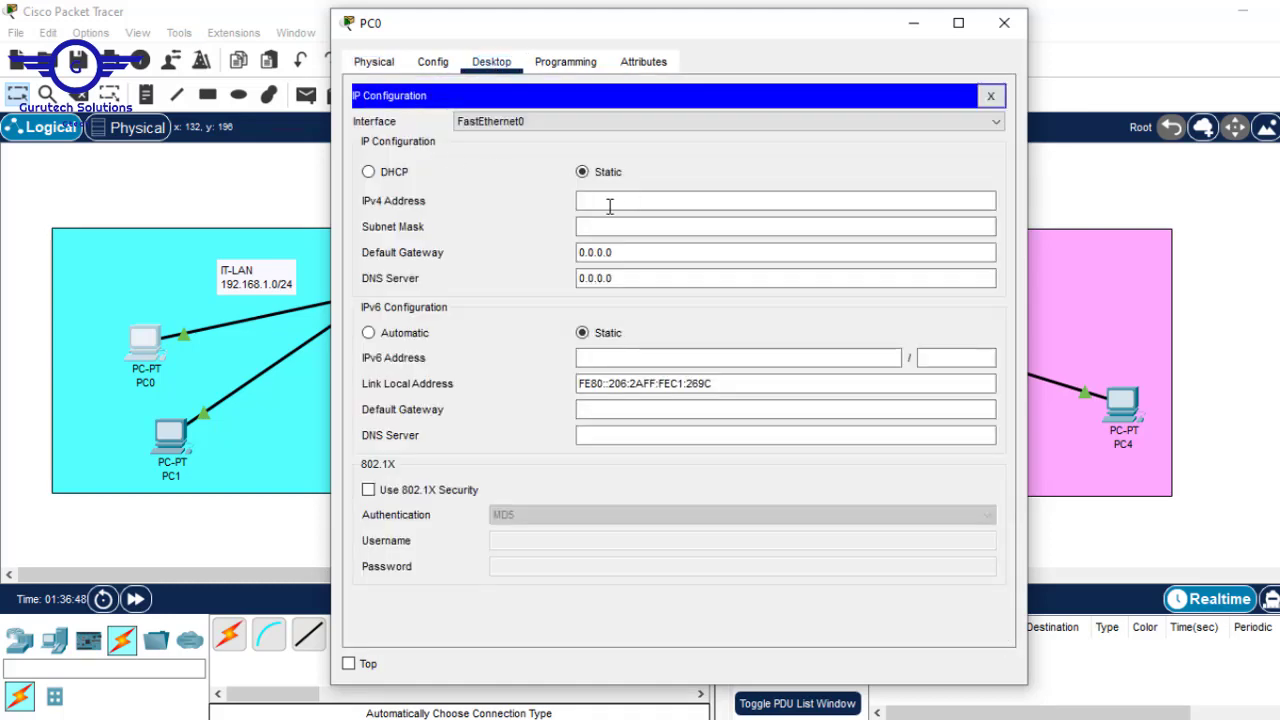
click(604, 201)
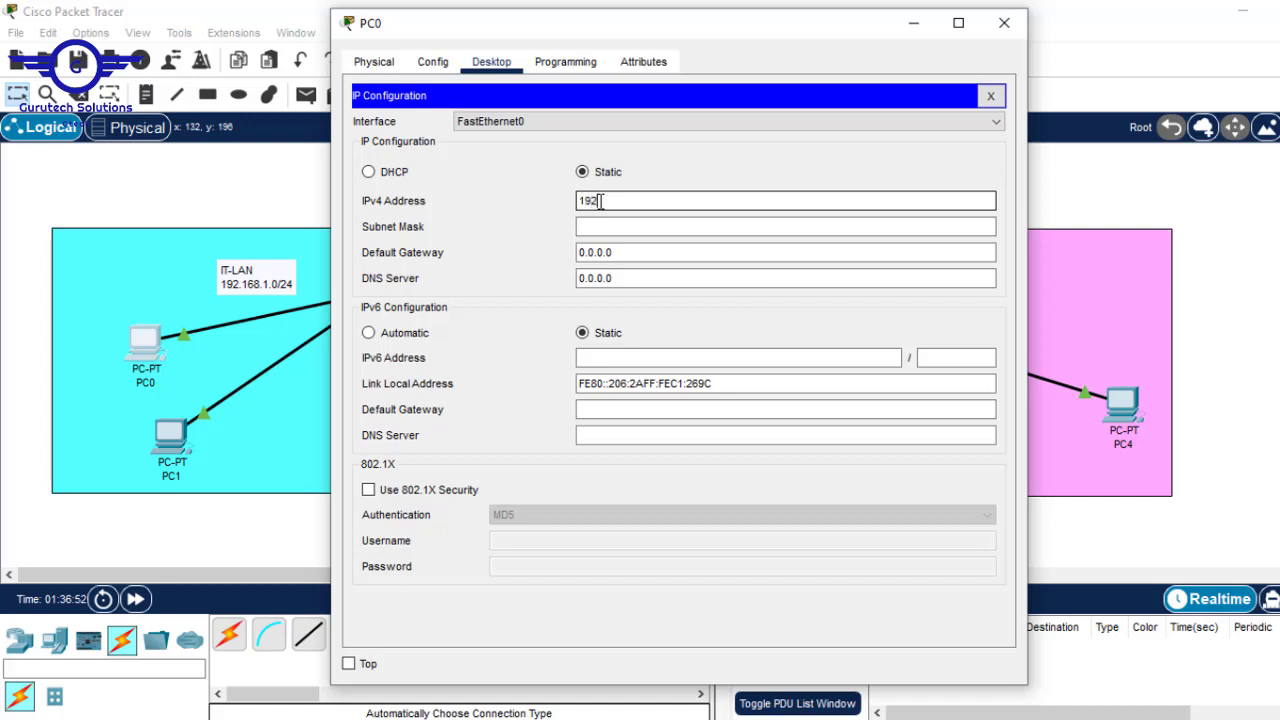
text(192.168.1.2)
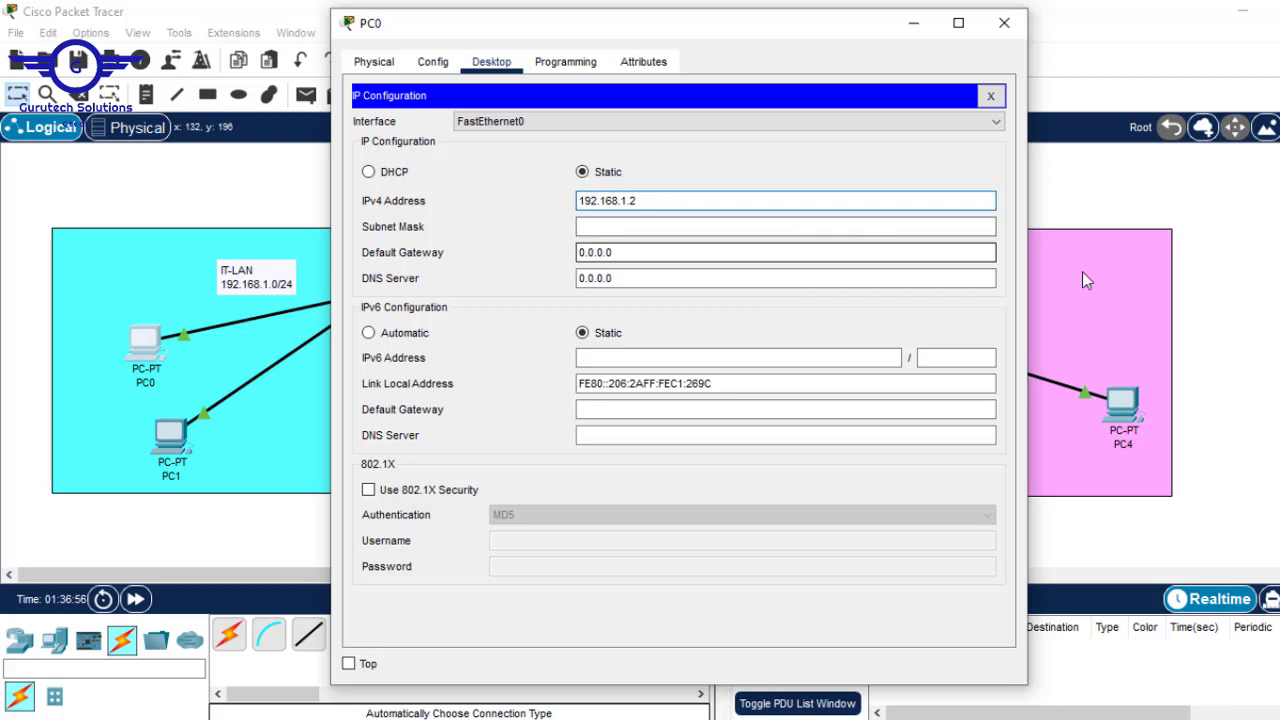
click(1270, 228)
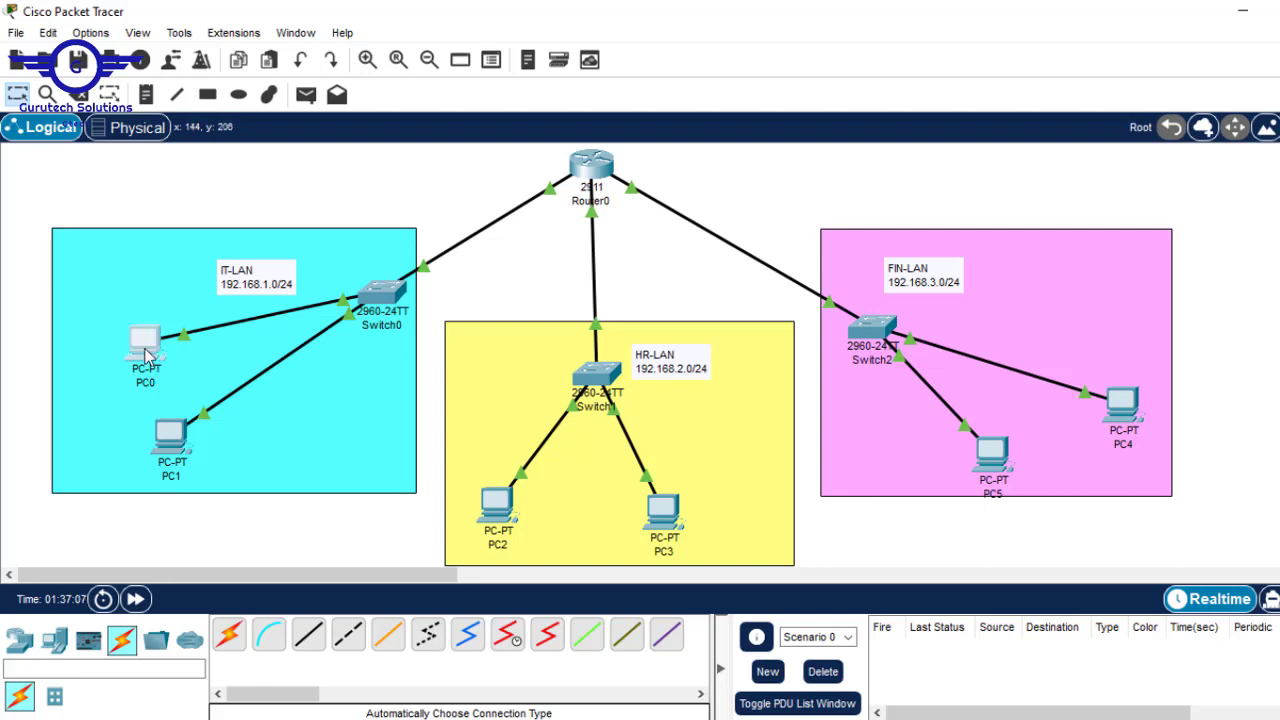
click(145, 355)
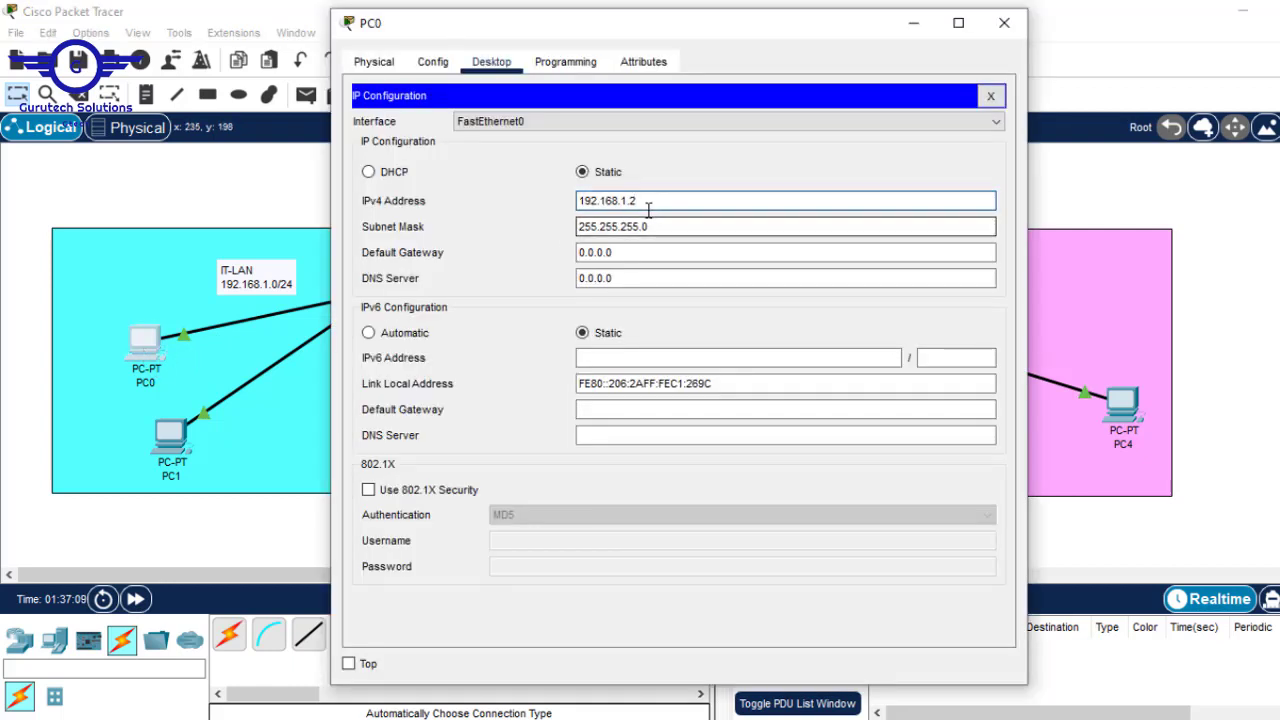
drag(648, 207, 552, 203)
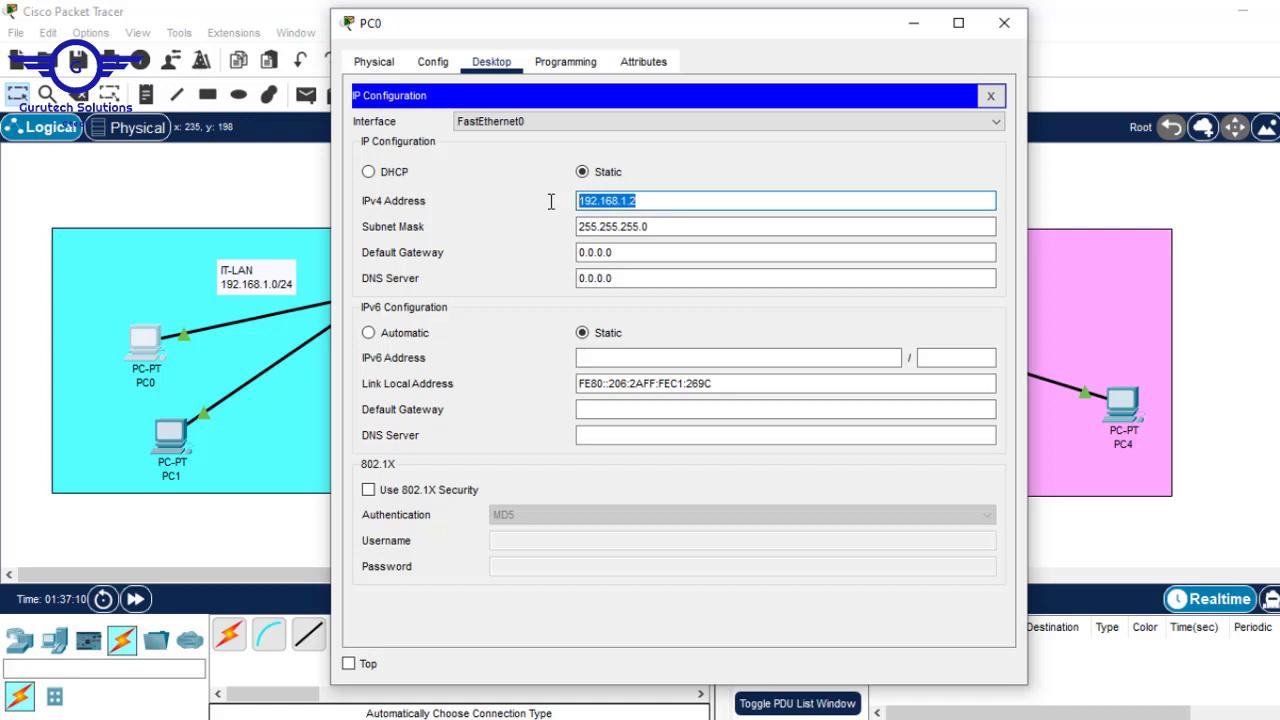
click(649, 226)
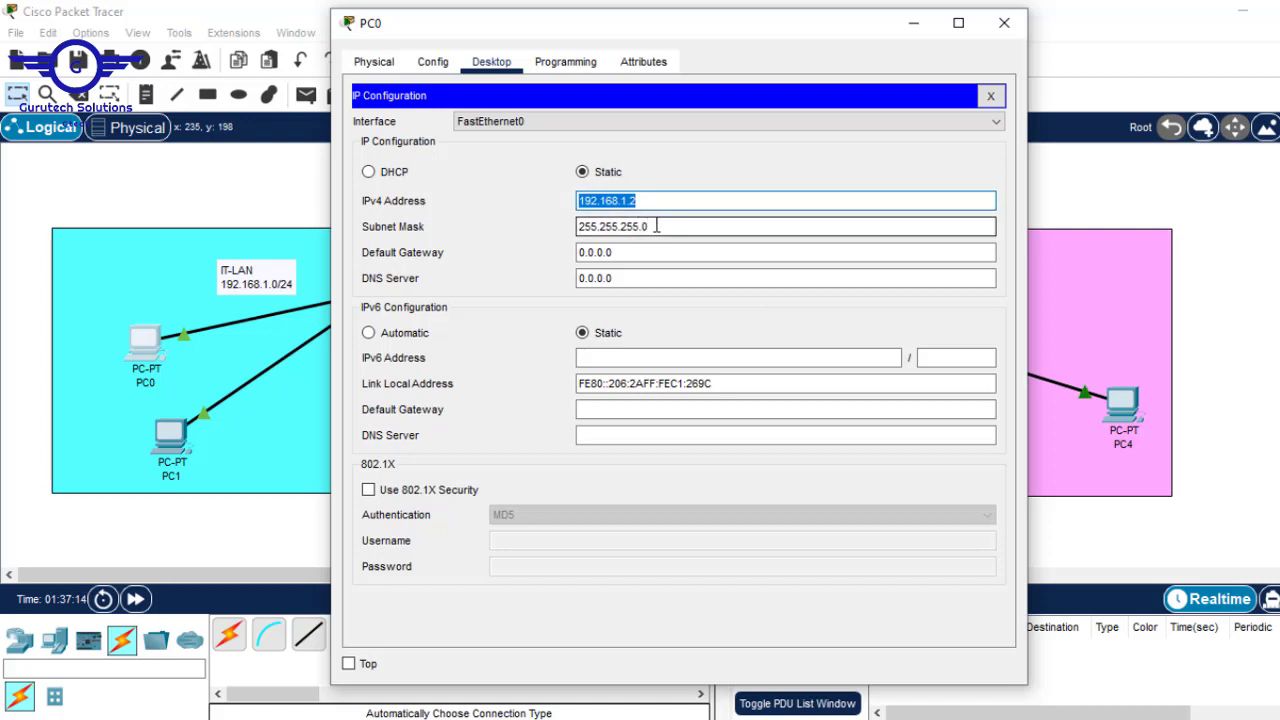
click(610, 254)
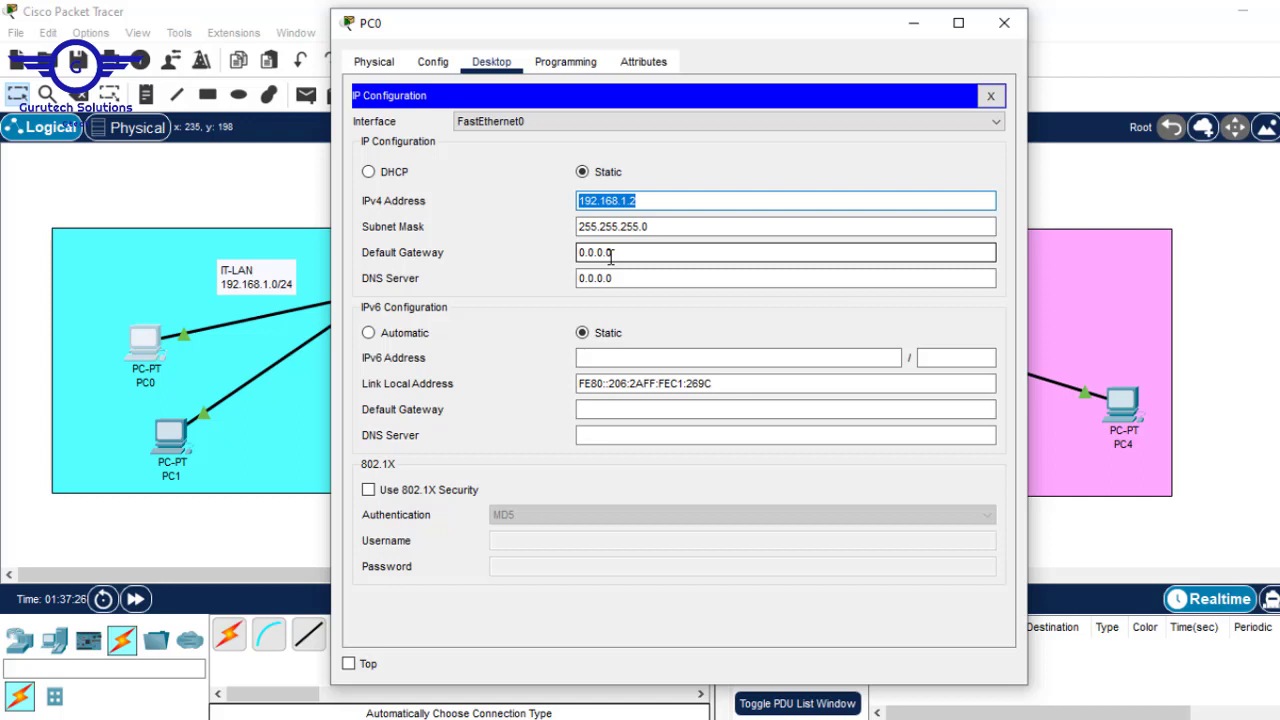
click(628, 201)
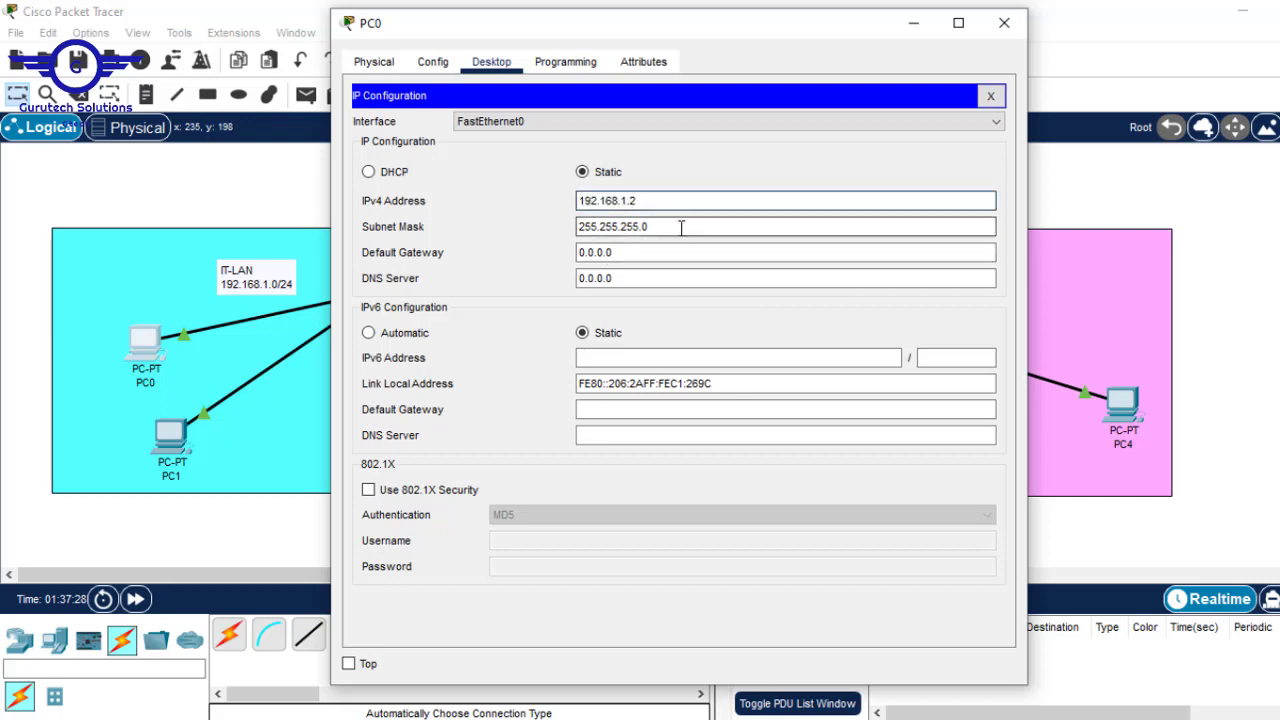
drag(649, 203, 546, 198)
key(ctrl+c)
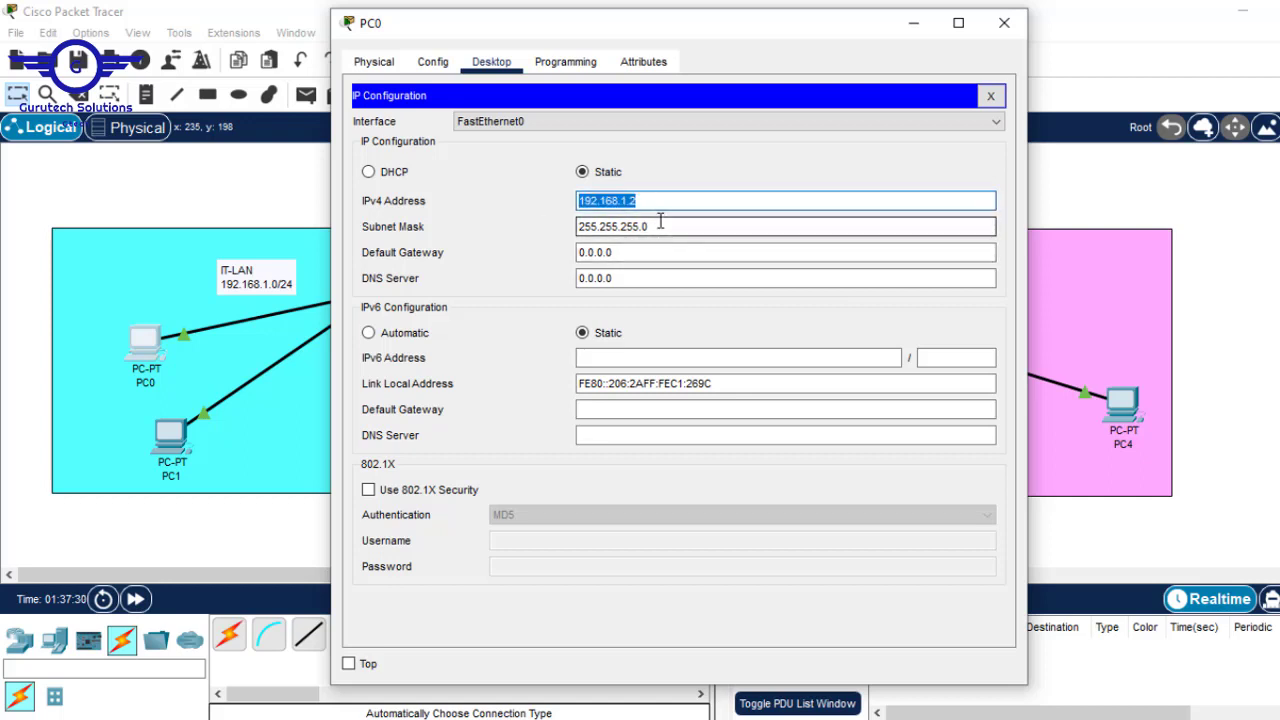
drag(657, 222, 449, 194)
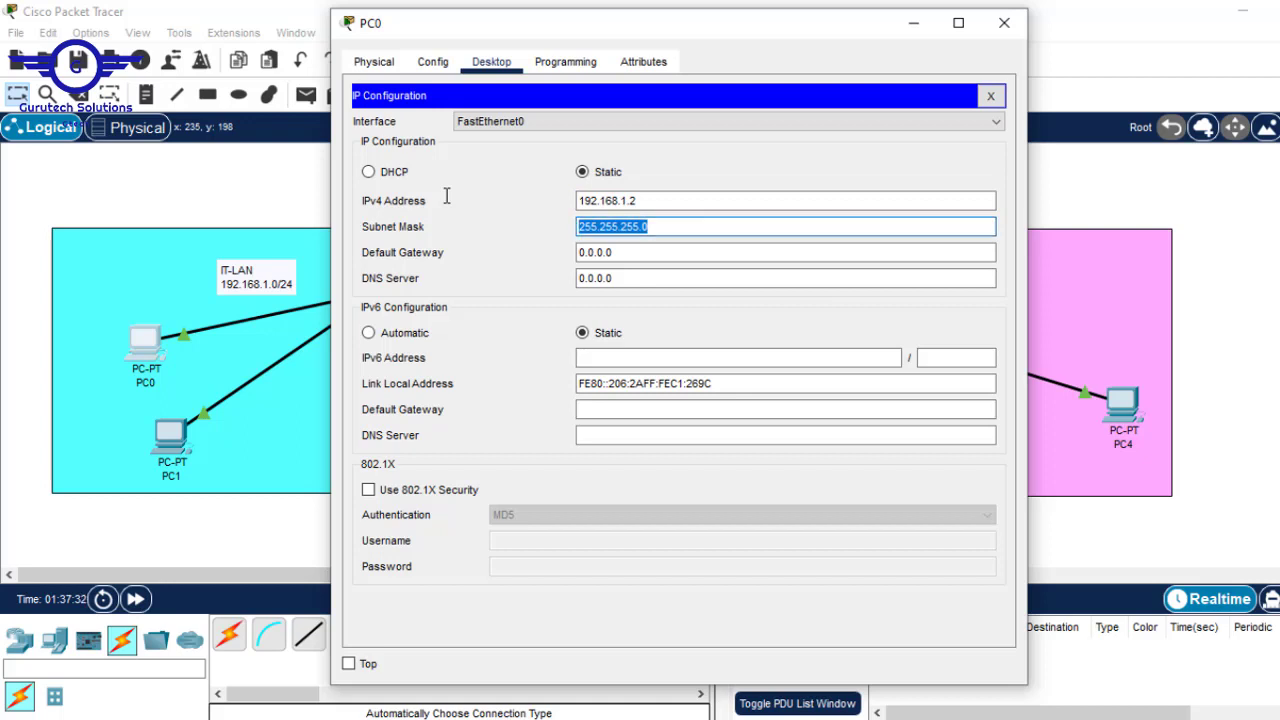
click(634, 255)
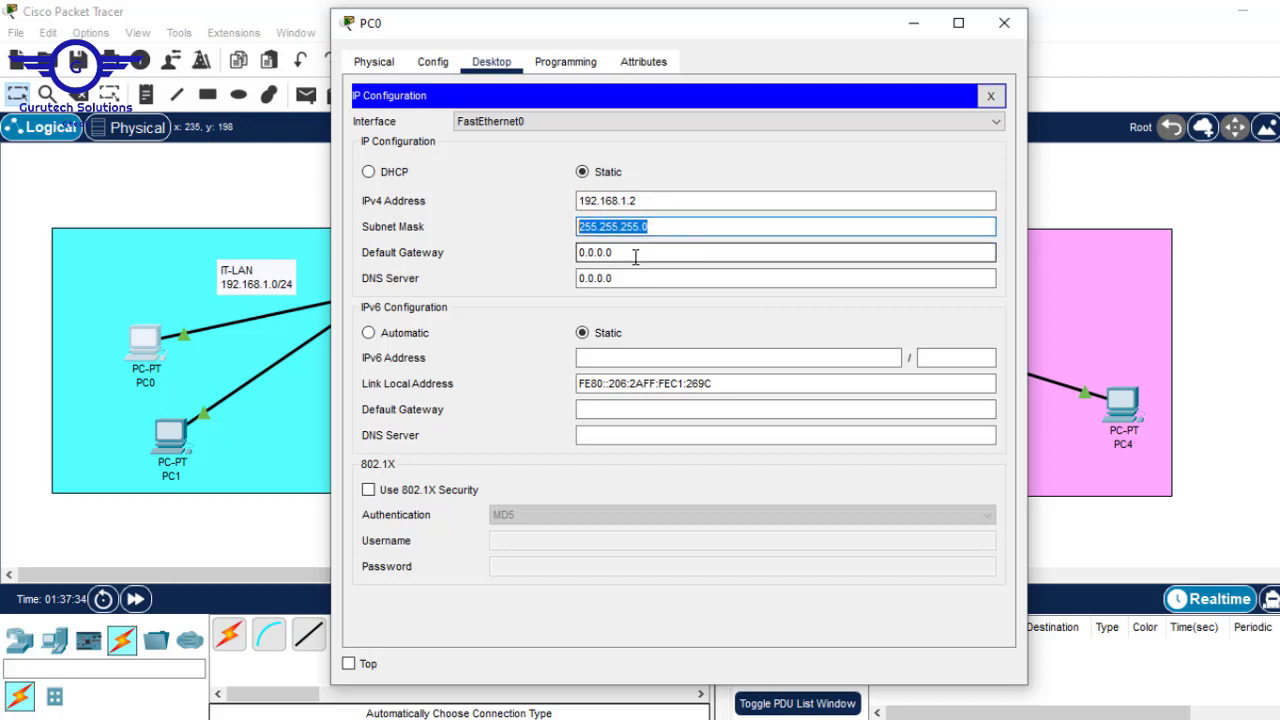
drag(634, 255, 503, 253)
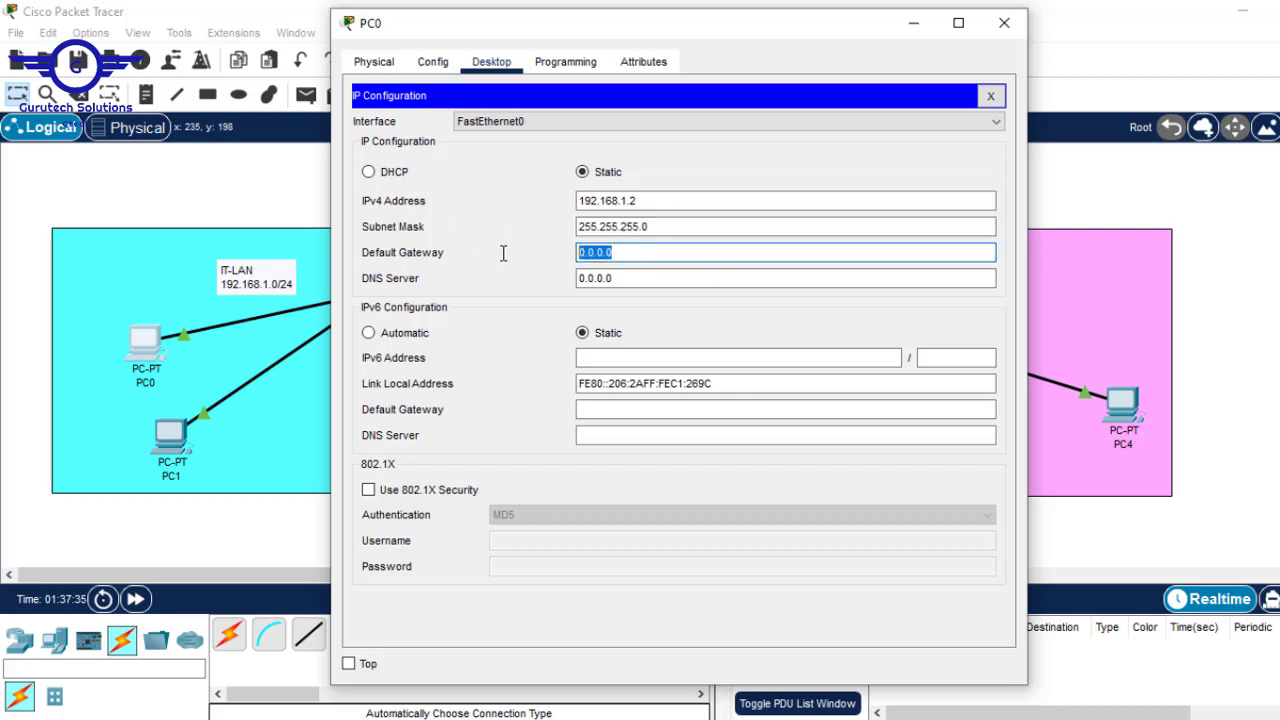
click(1227, 253)
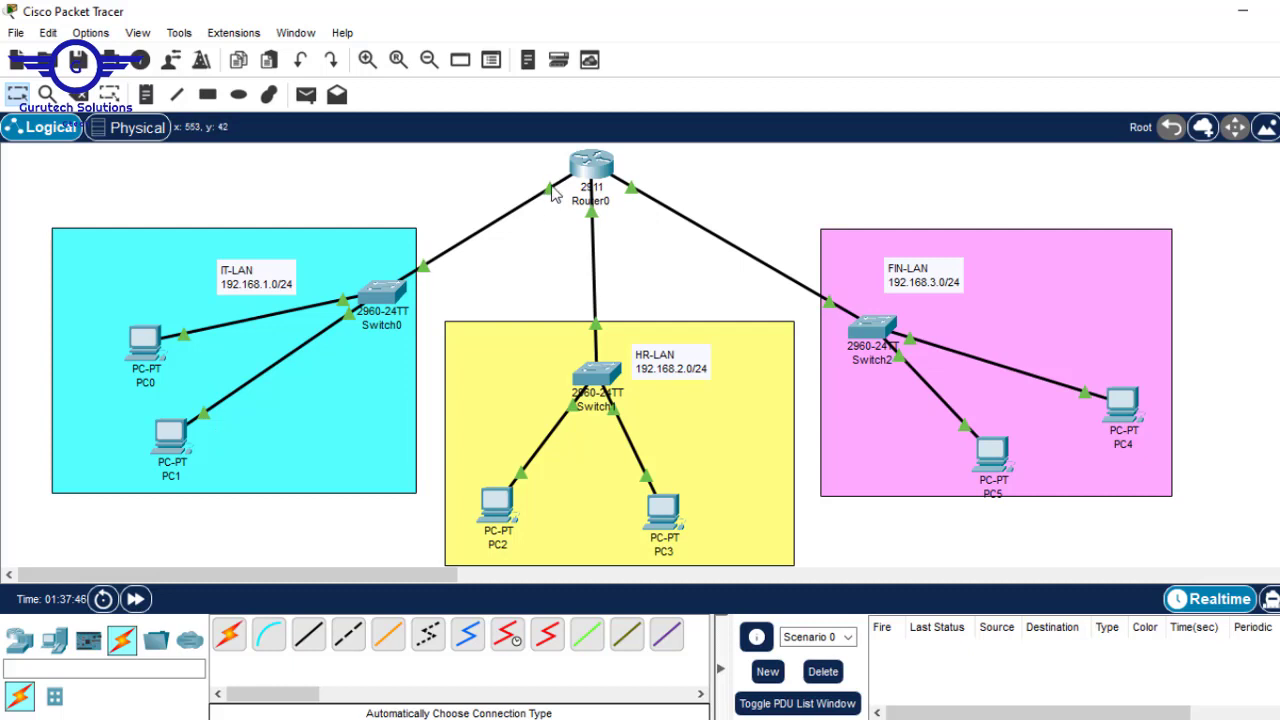
- Replace PC0's default gateway with 192.168.1.1 by pasting it into the field
mouse_move(551, 197)
mouse_move(588, 172)
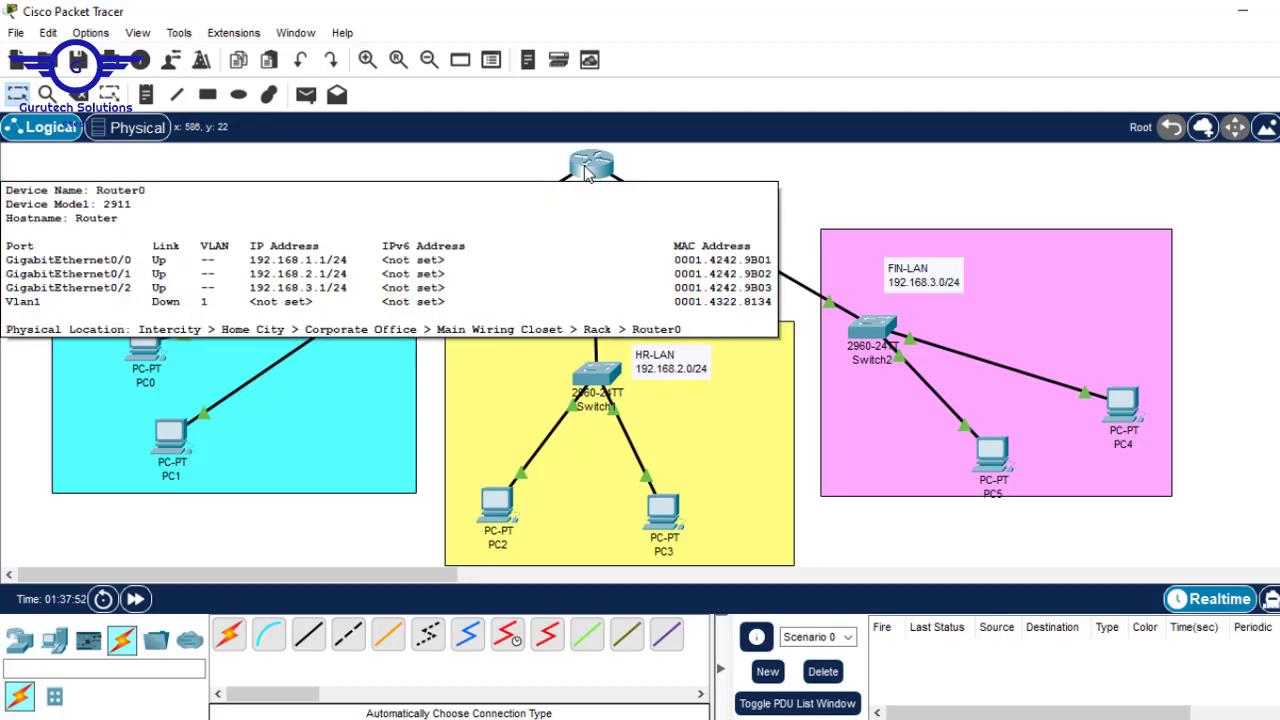
click(140, 346)
triple_click(646, 251)
key(ctrl+v)
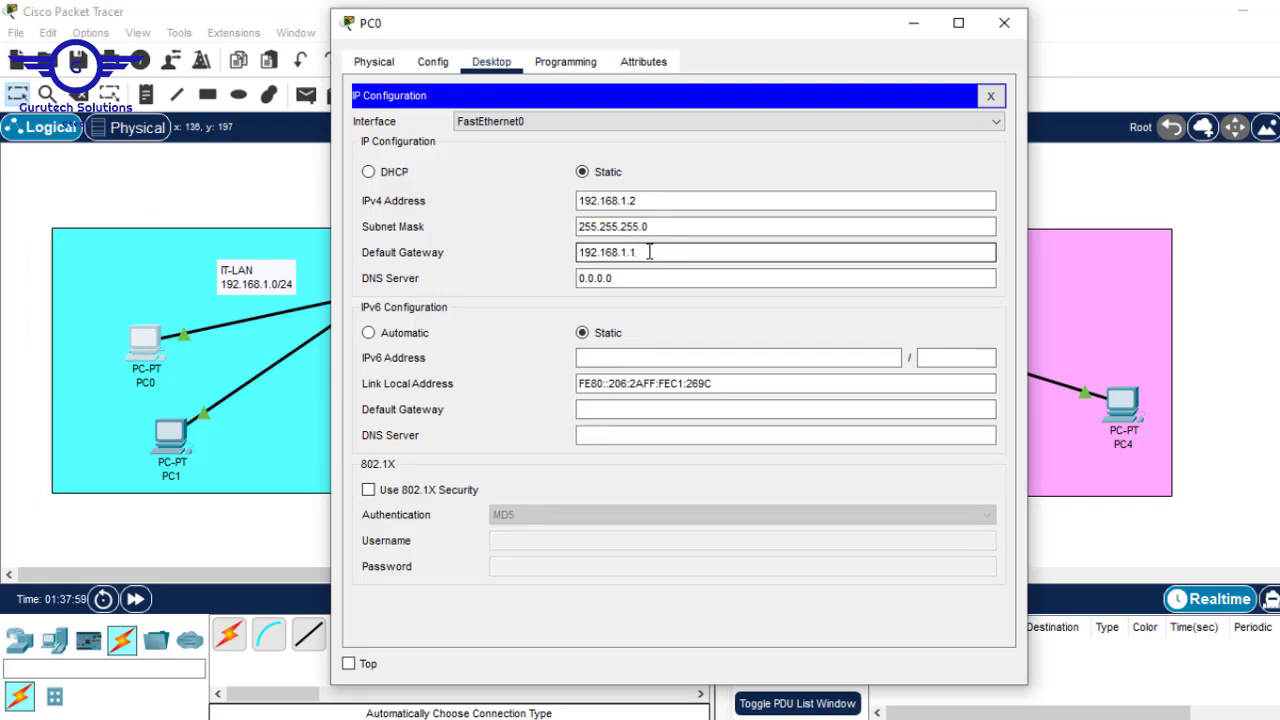
drag(640, 252, 524, 250)
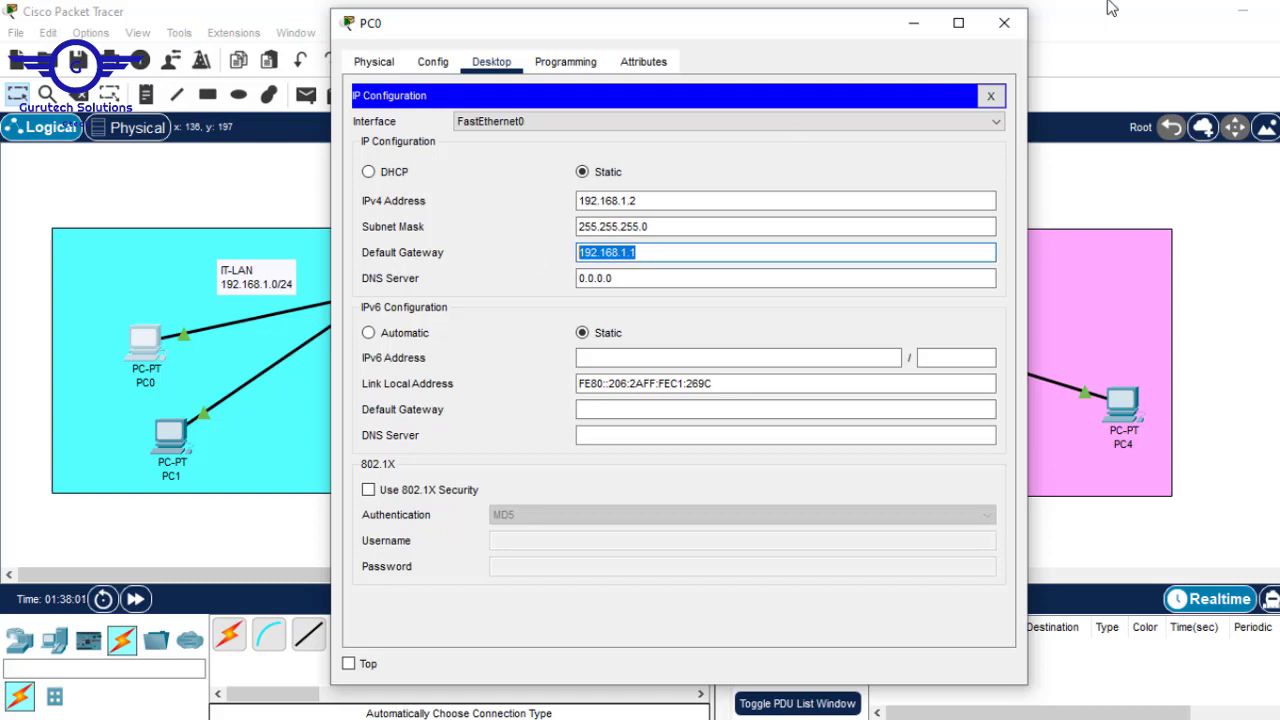
- Run 'ping 192.168.1.1' in PC0's Command Prompt, then close the PC0 window
click(990, 95)
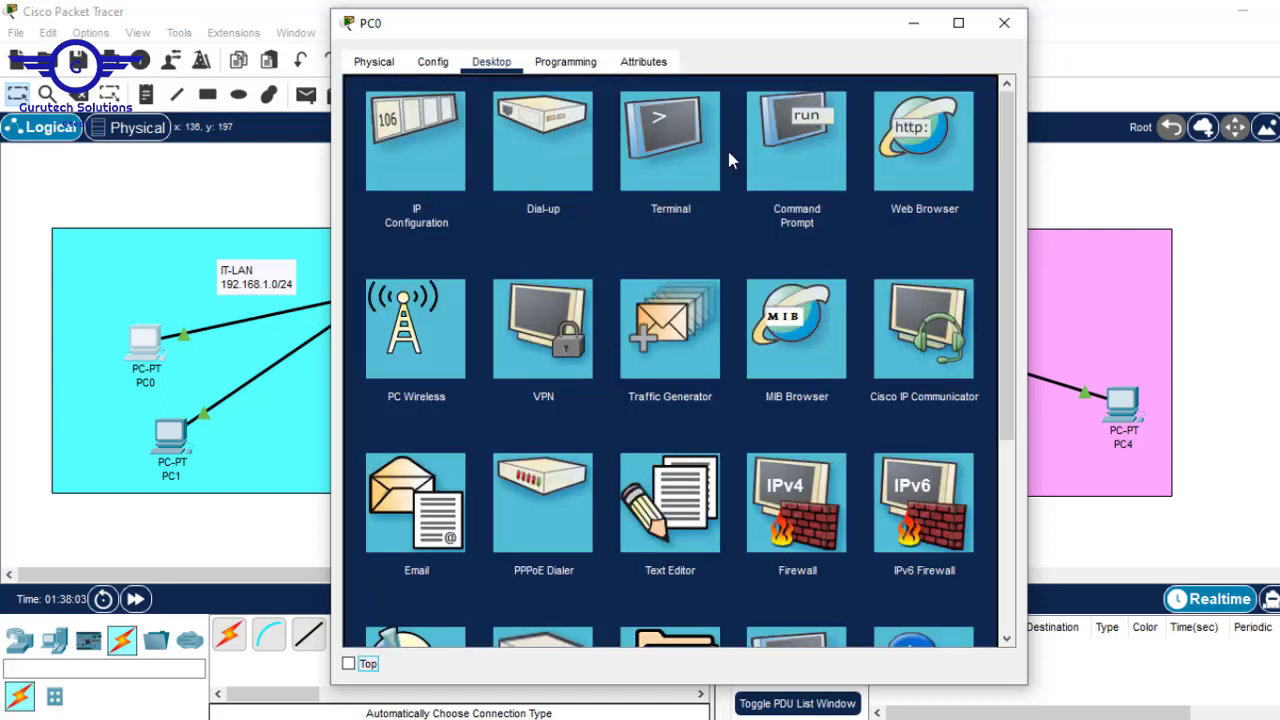
click(796, 138)
text(p)
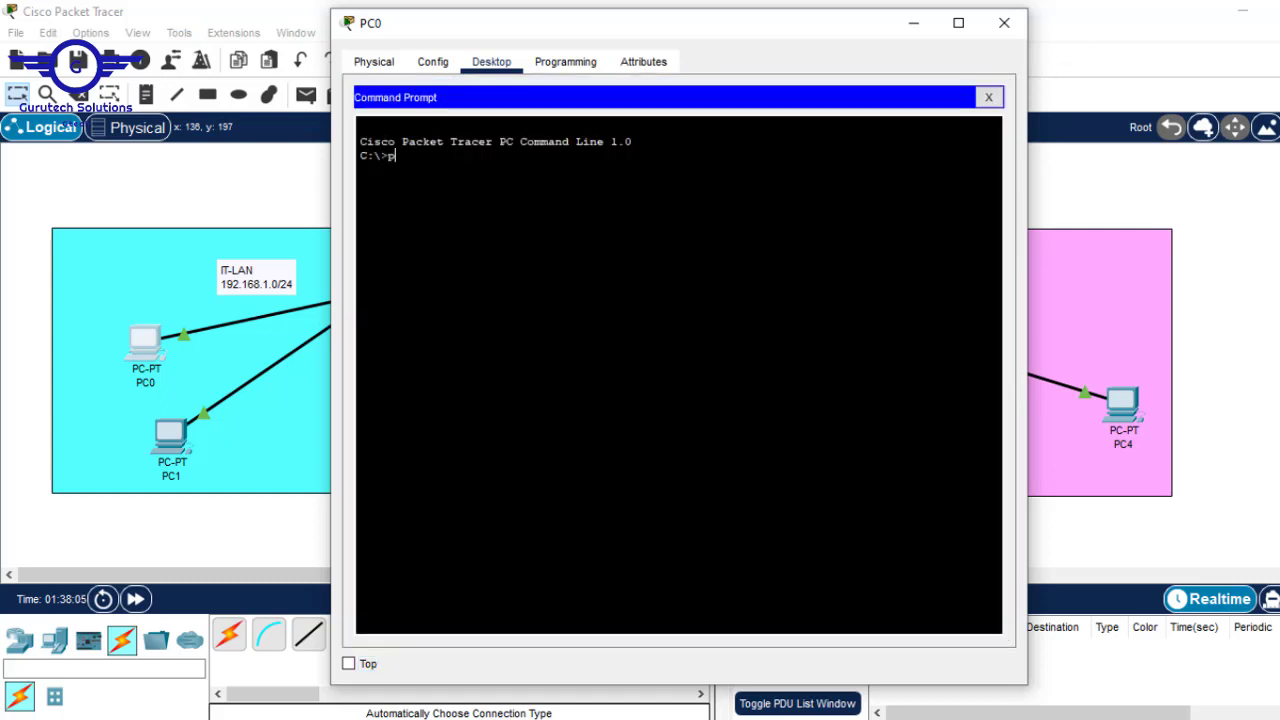
text(in)
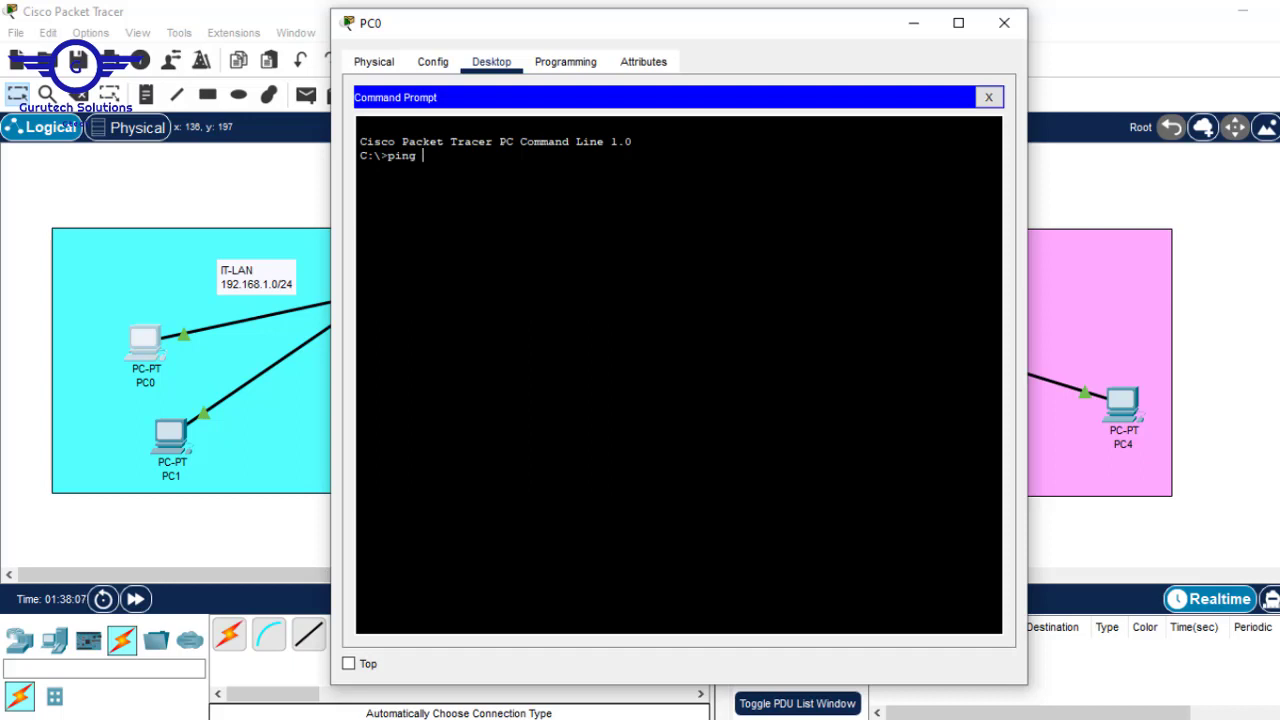
text(g)
right_click(722, 158)
click(767, 199)
key(Return)
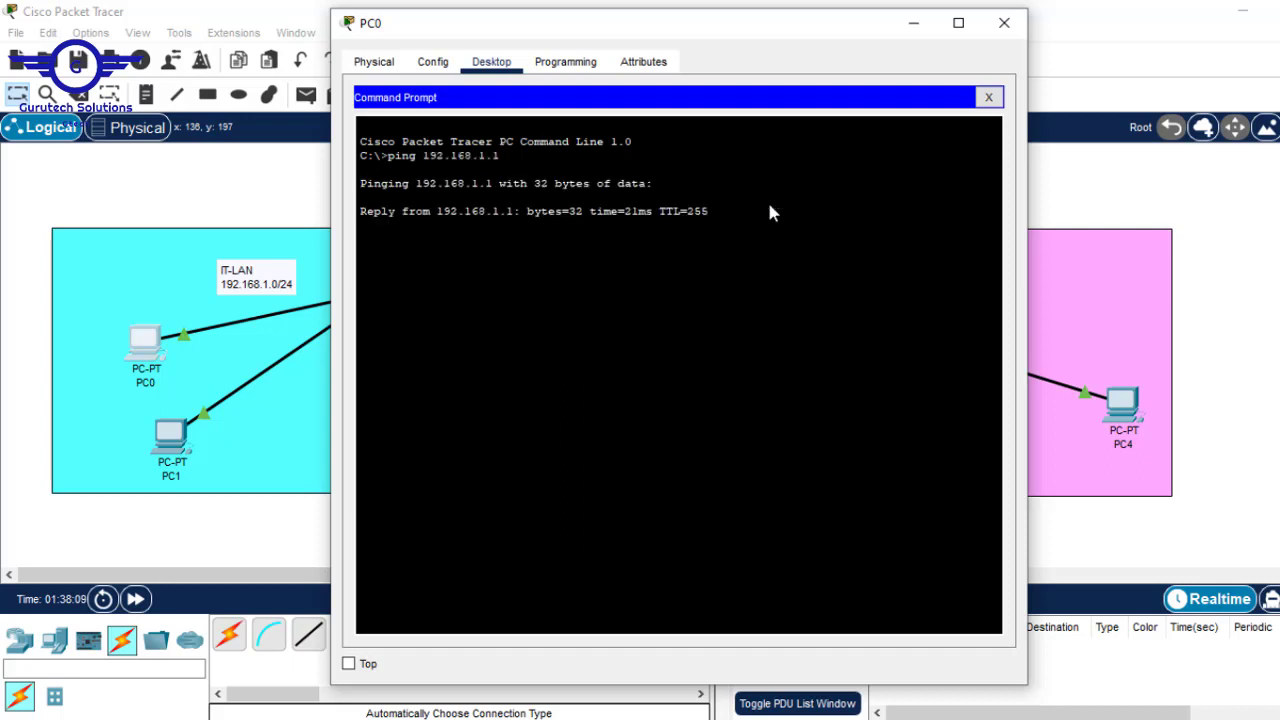
click(1004, 22)
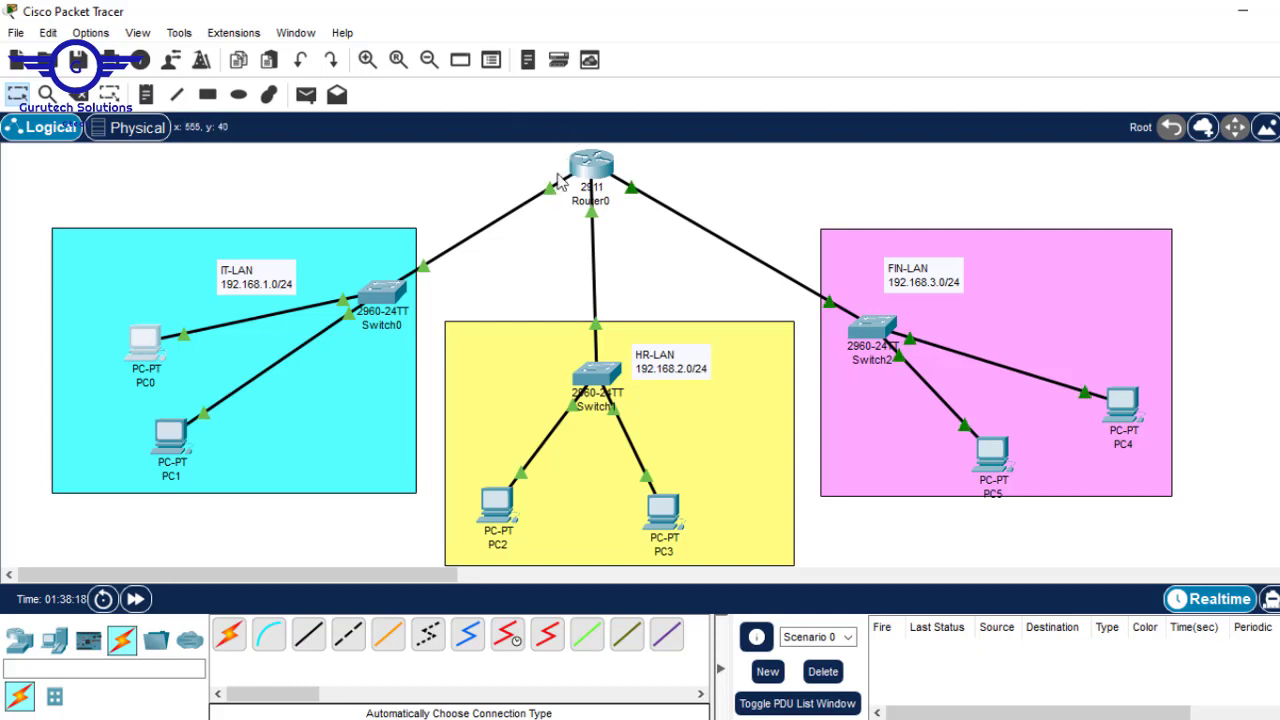
- Set PC1 to 192.168.1.3, auto-filled mask 255.255.255.0, and pasted gateway 192.168.1.1
click(174, 434)
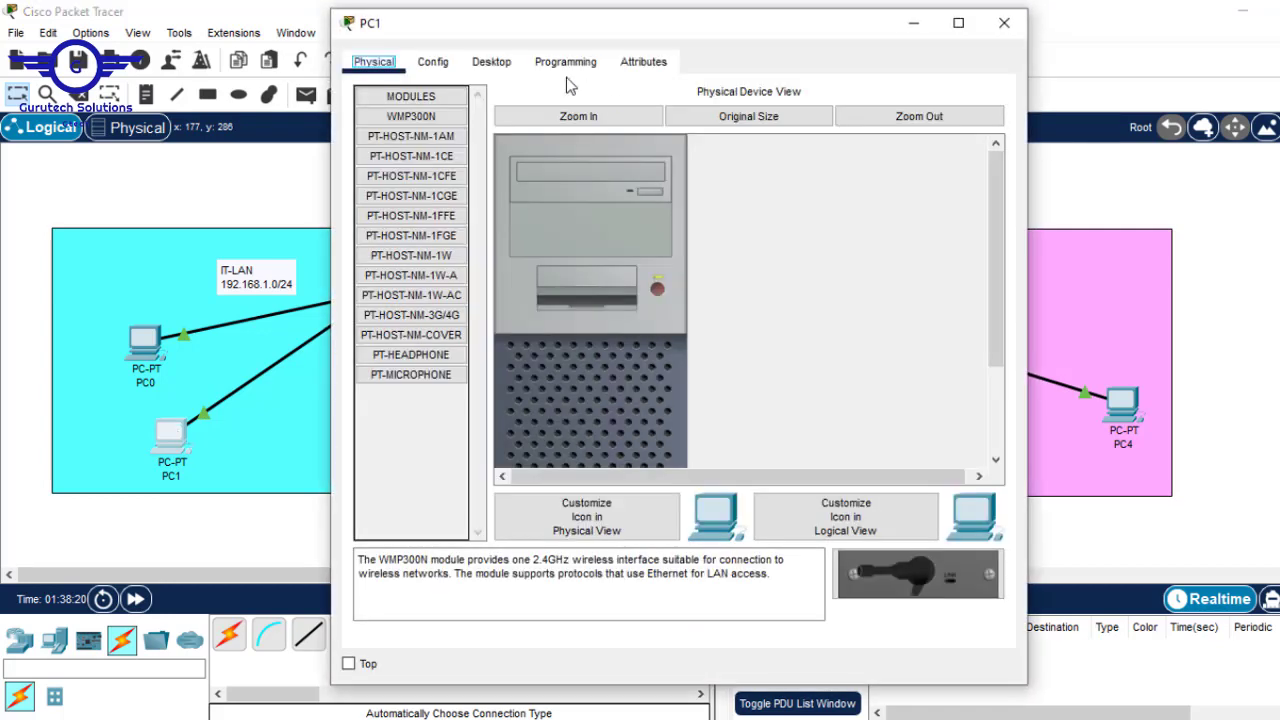
click(491, 62)
click(448, 155)
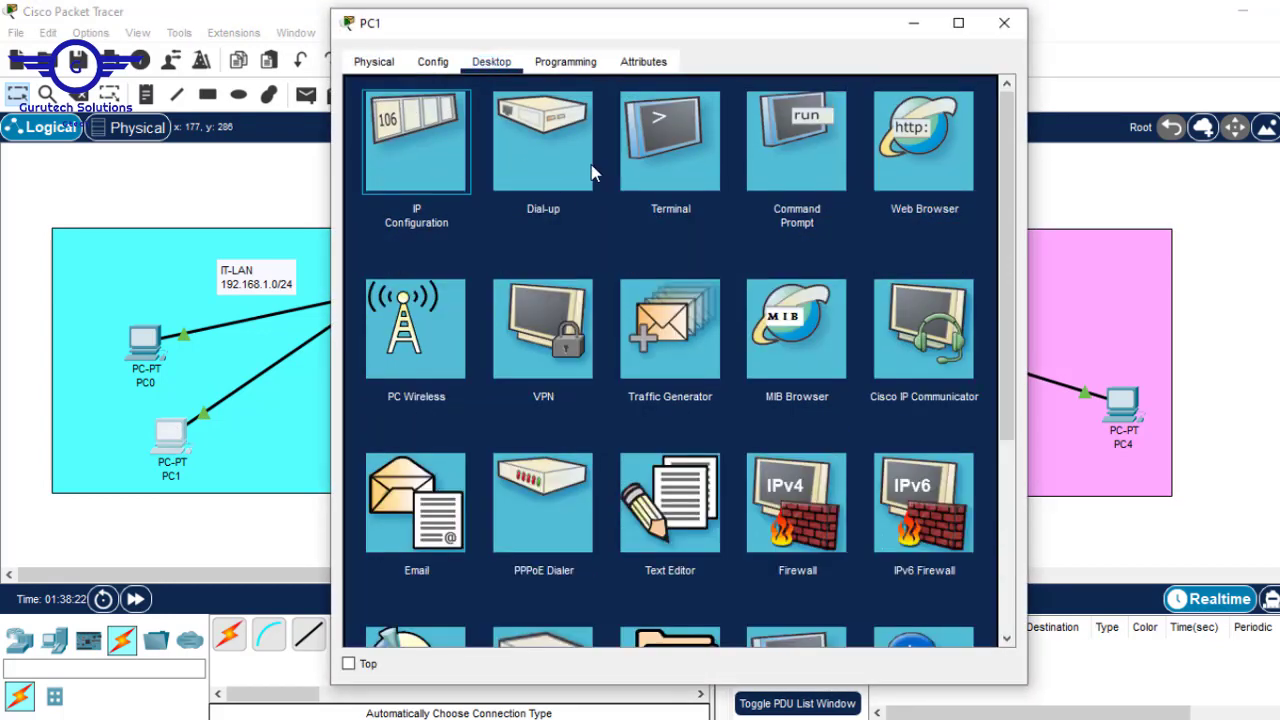
click(625, 199)
text(192.168.1.1)
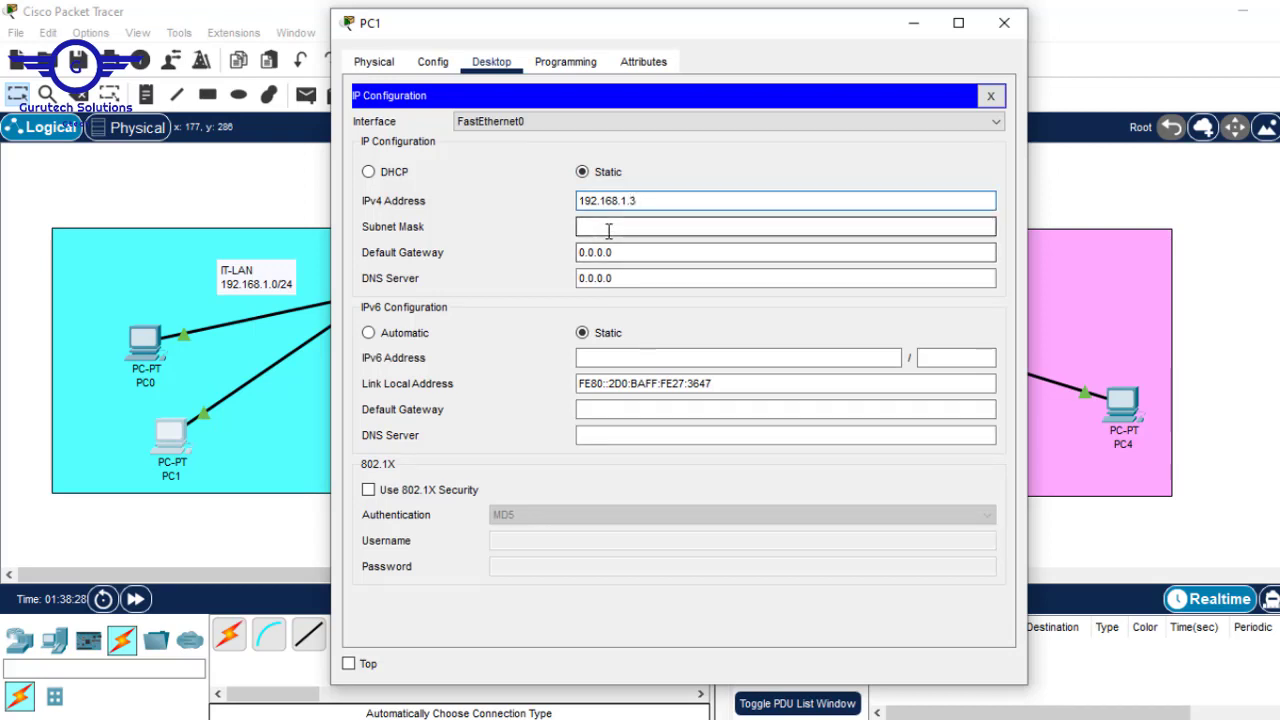
click(606, 228)
drag(640, 253, 443, 260)
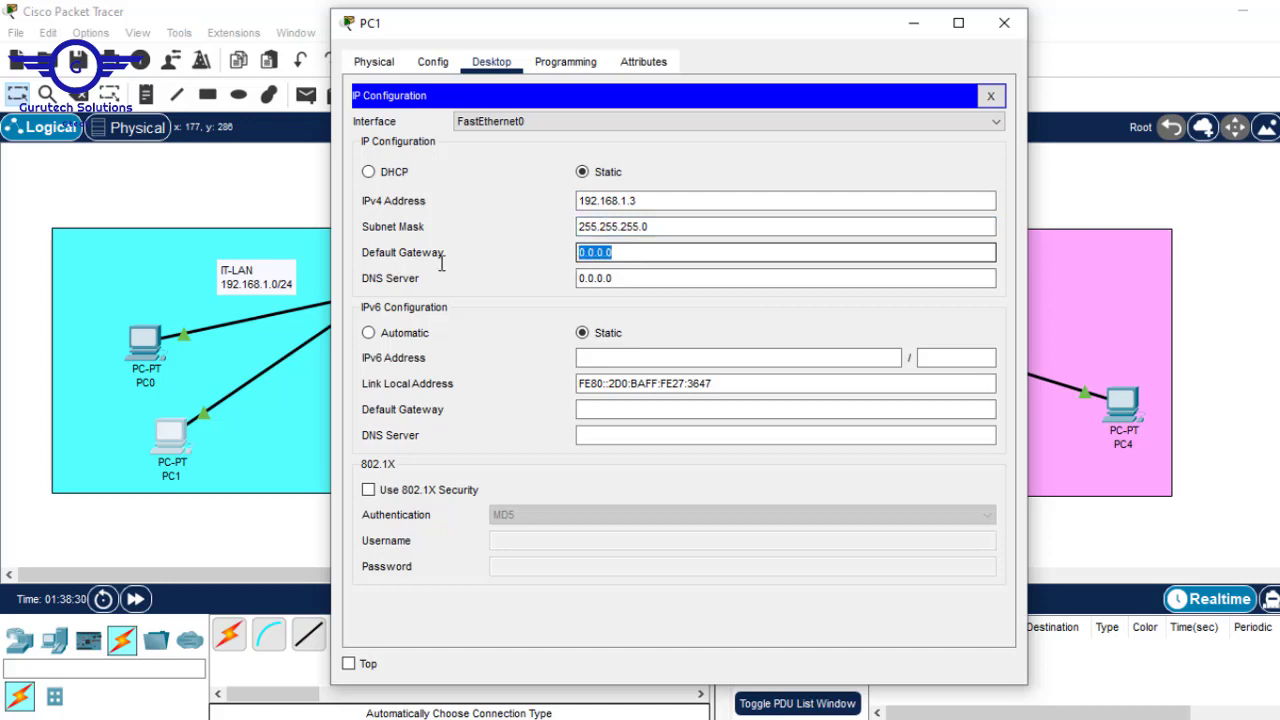
key(ctrl+v)
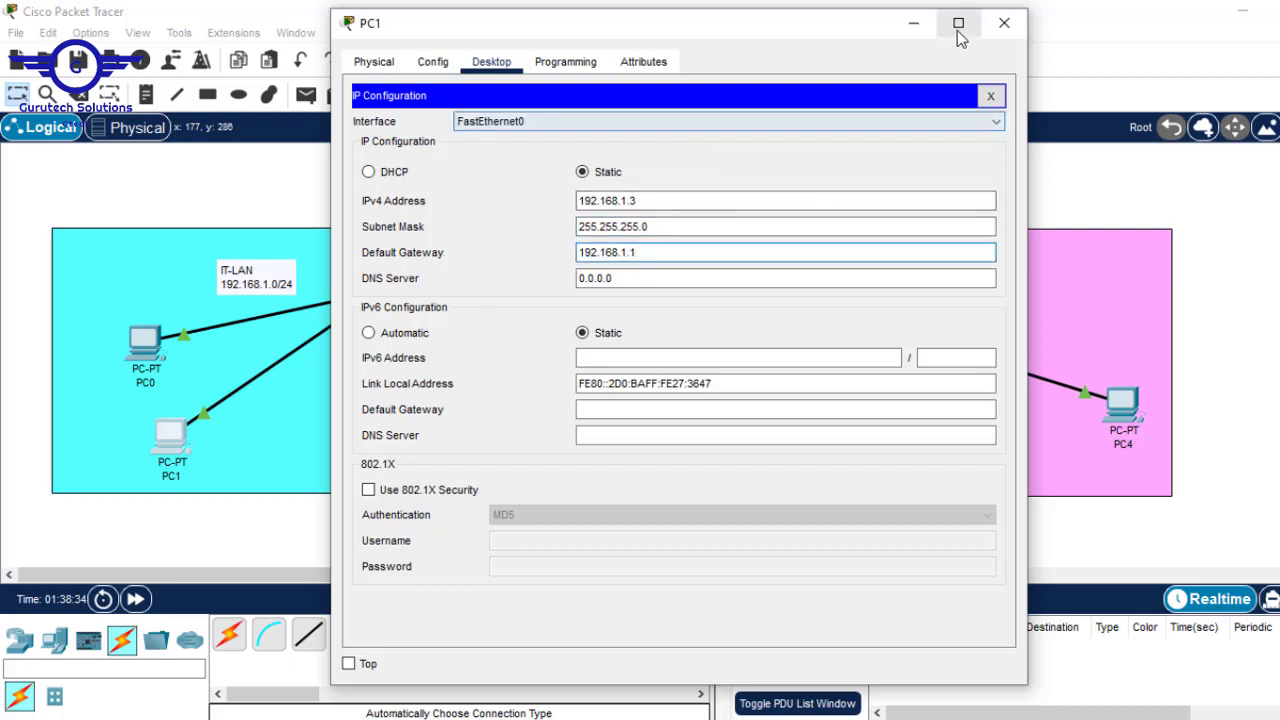
click(911, 23)
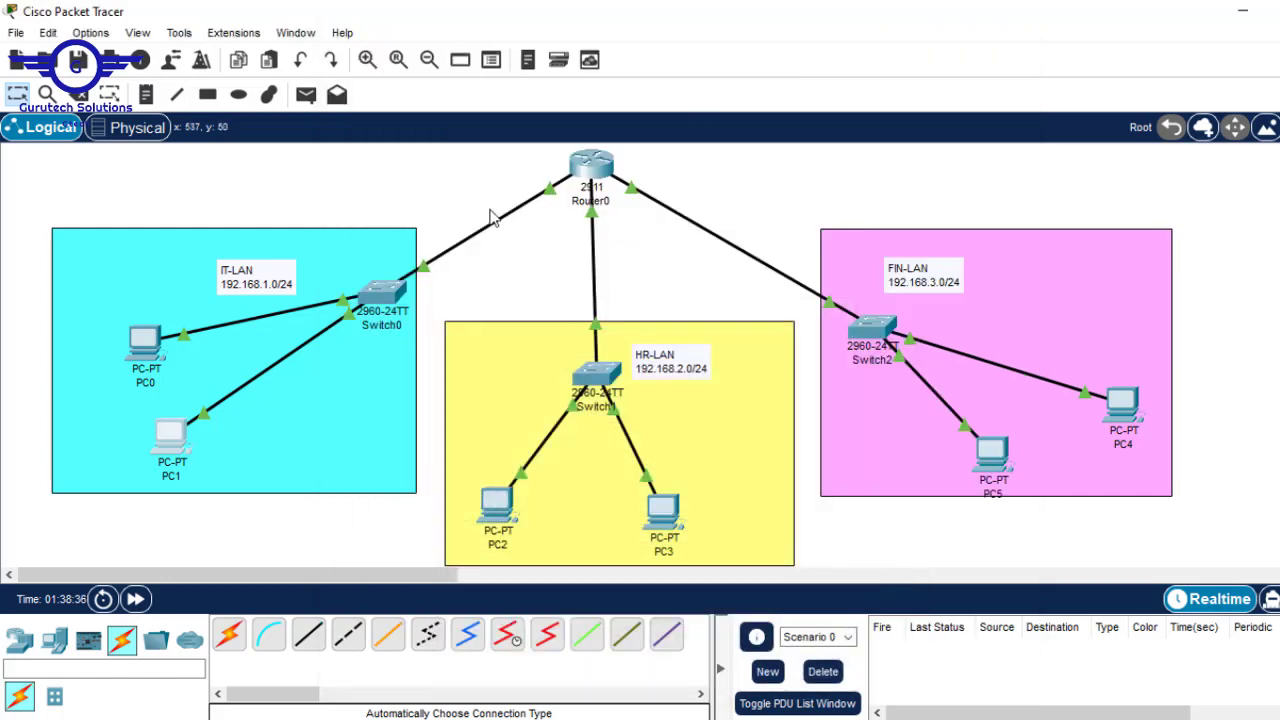
click(167, 440)
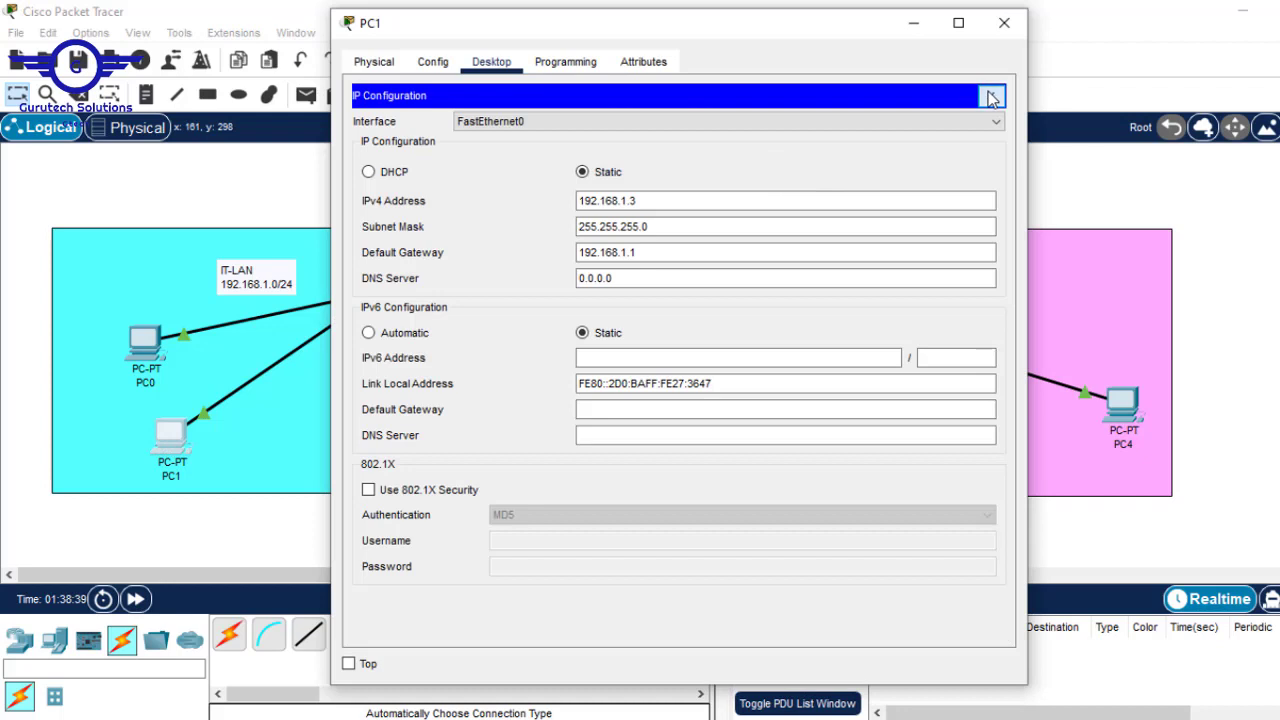
- From PC1's command prompt, ping its gateway 192.168.1.1
click(990, 97)
click(783, 140)
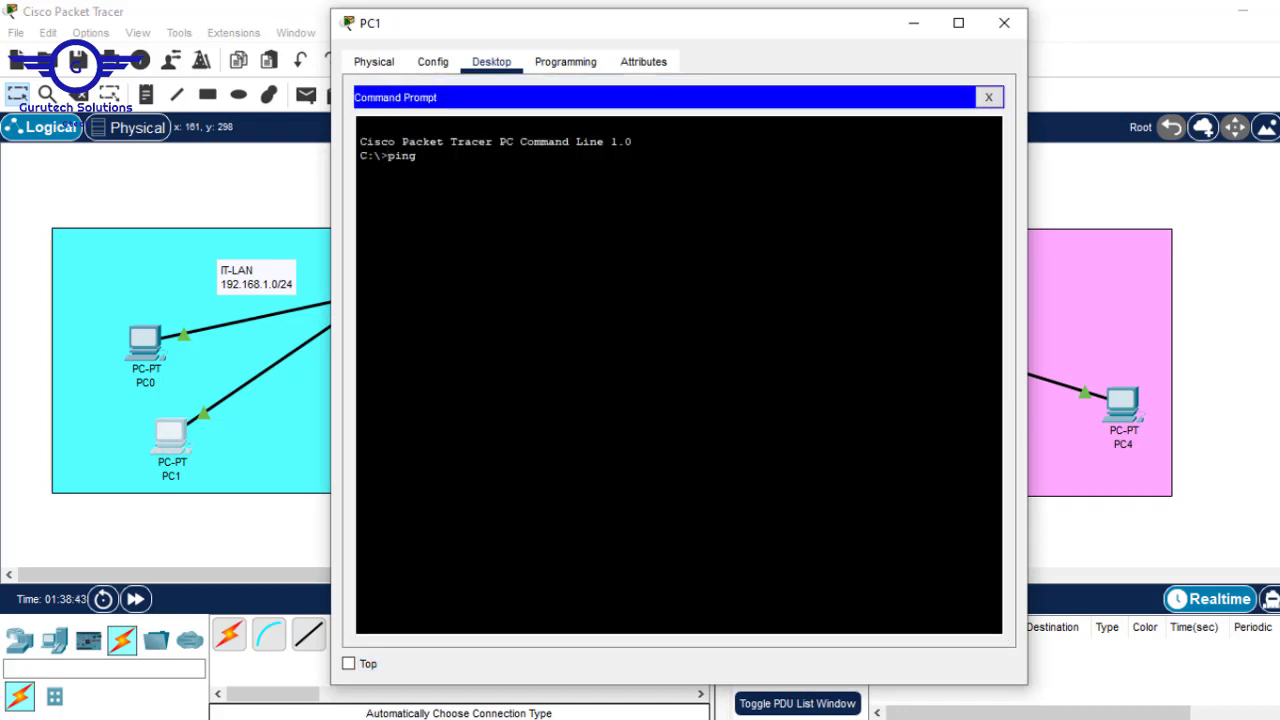
text(ping)
right_click(592, 168)
click(661, 197)
key(Return)
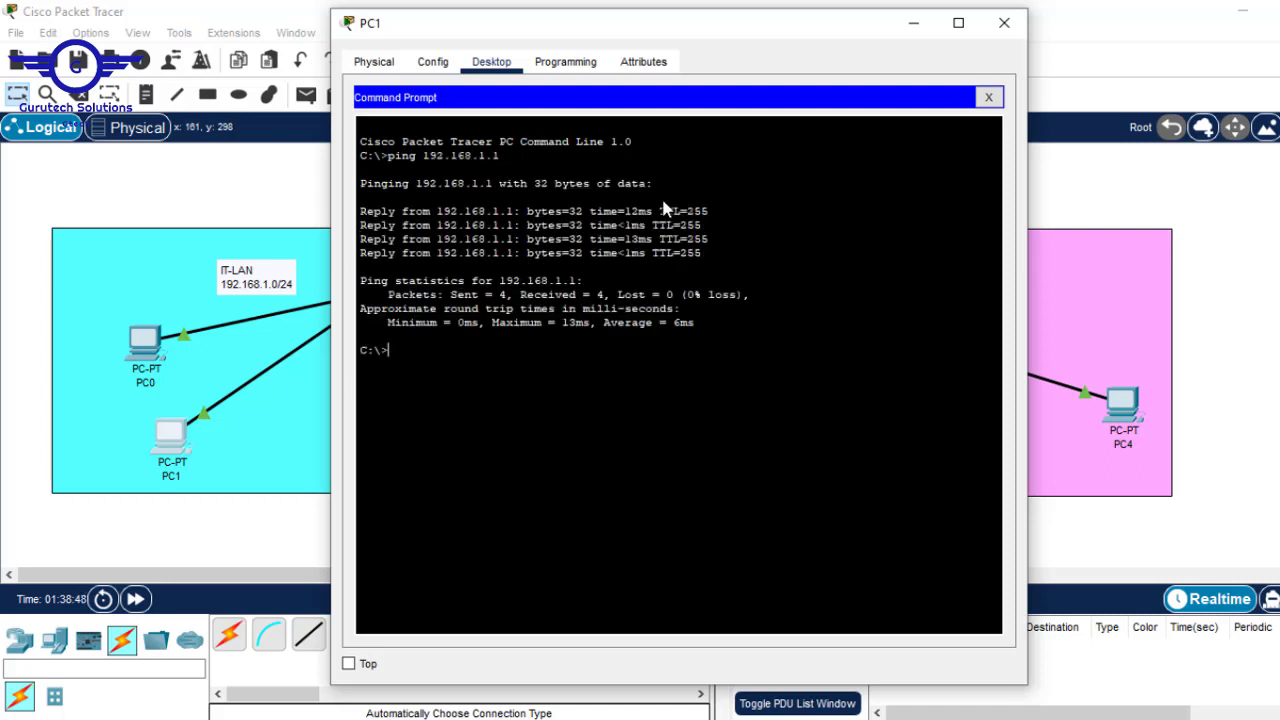
- Re-run the ping against PC0 at 192.168.1.2, then close PC1's window
key(Up)
key(Return)
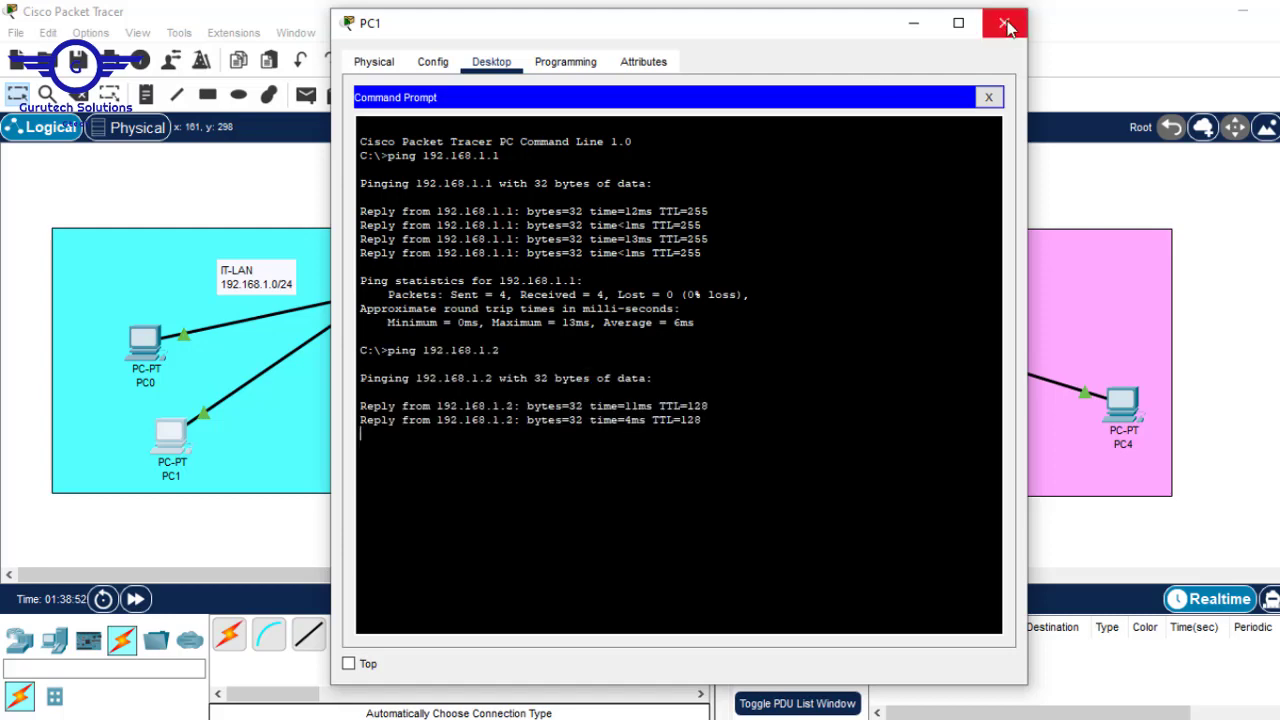
click(1004, 22)
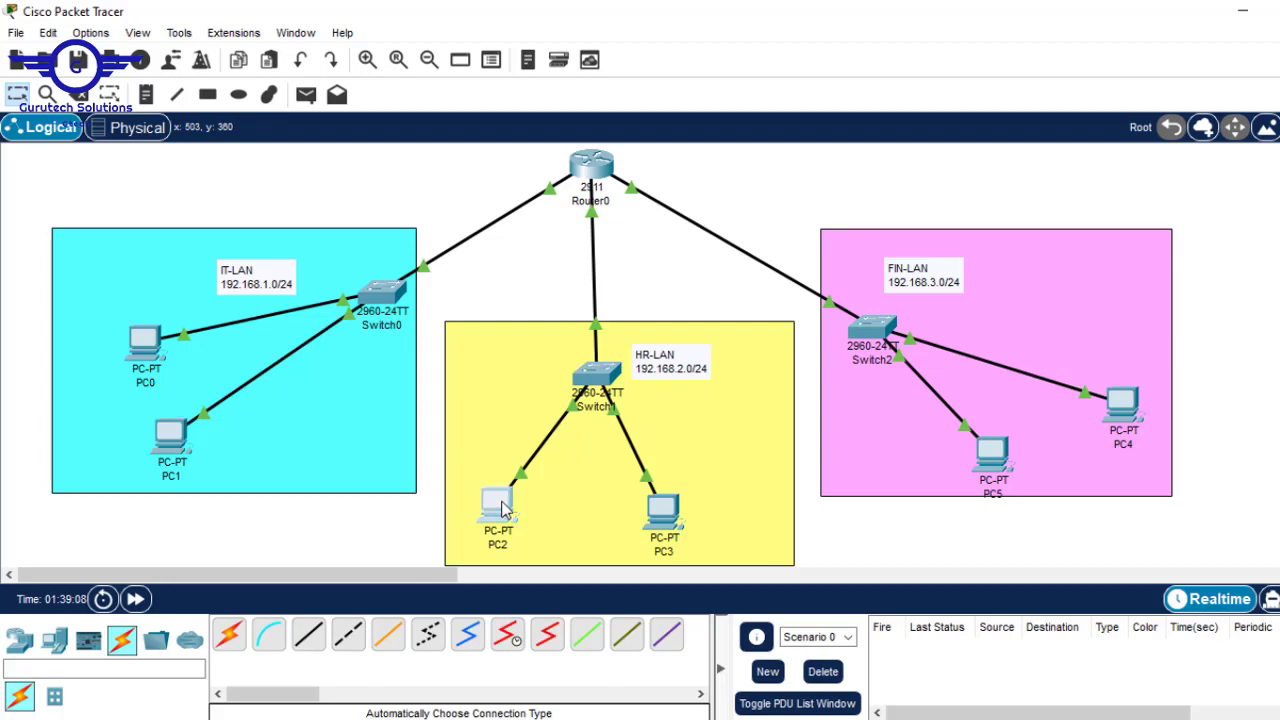
- Give PC2 the IPv4 address 192.168.2.2 with the auto-filled mask 255.255.255.0
click(496, 503)
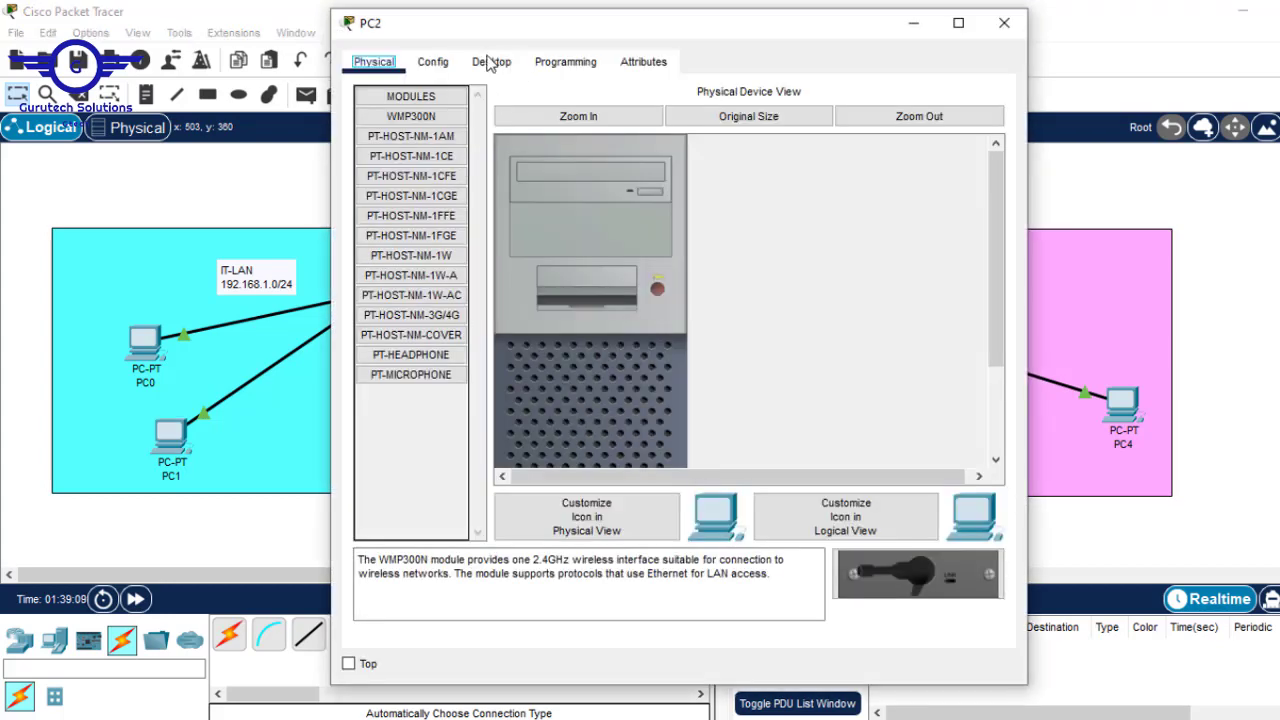
click(489, 62)
click(462, 155)
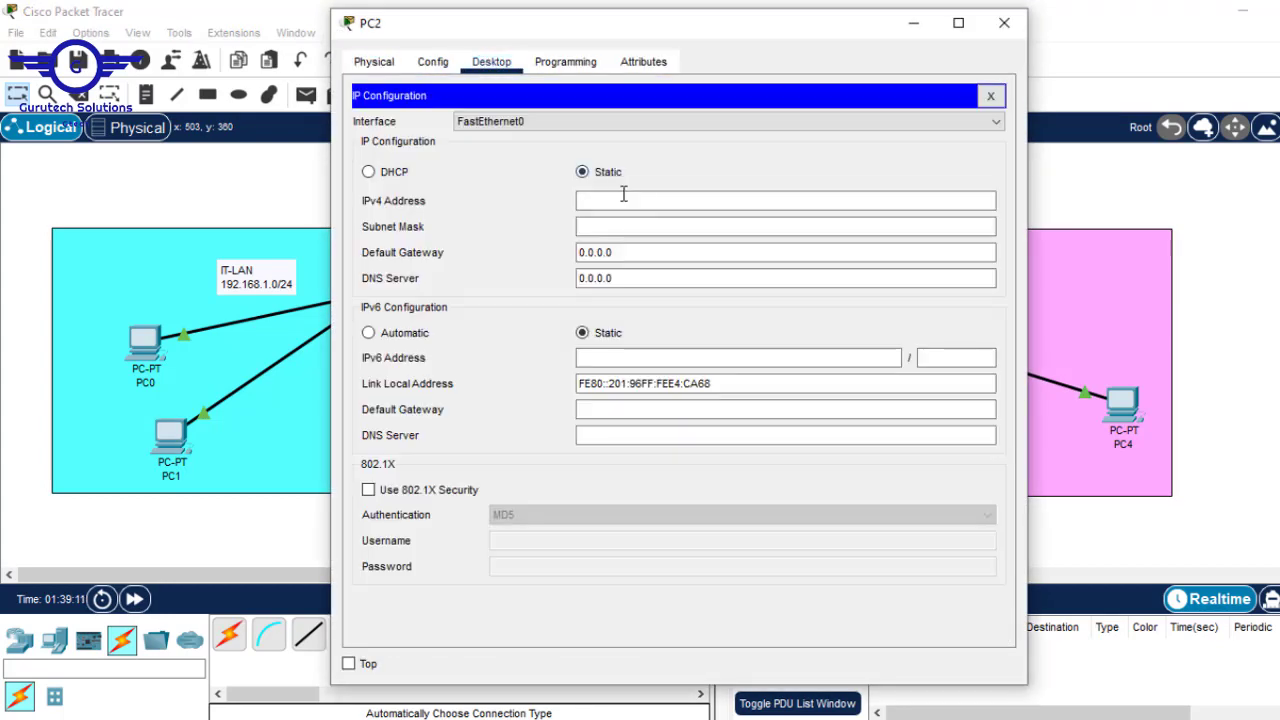
click(614, 200)
text(192.168.1.1)
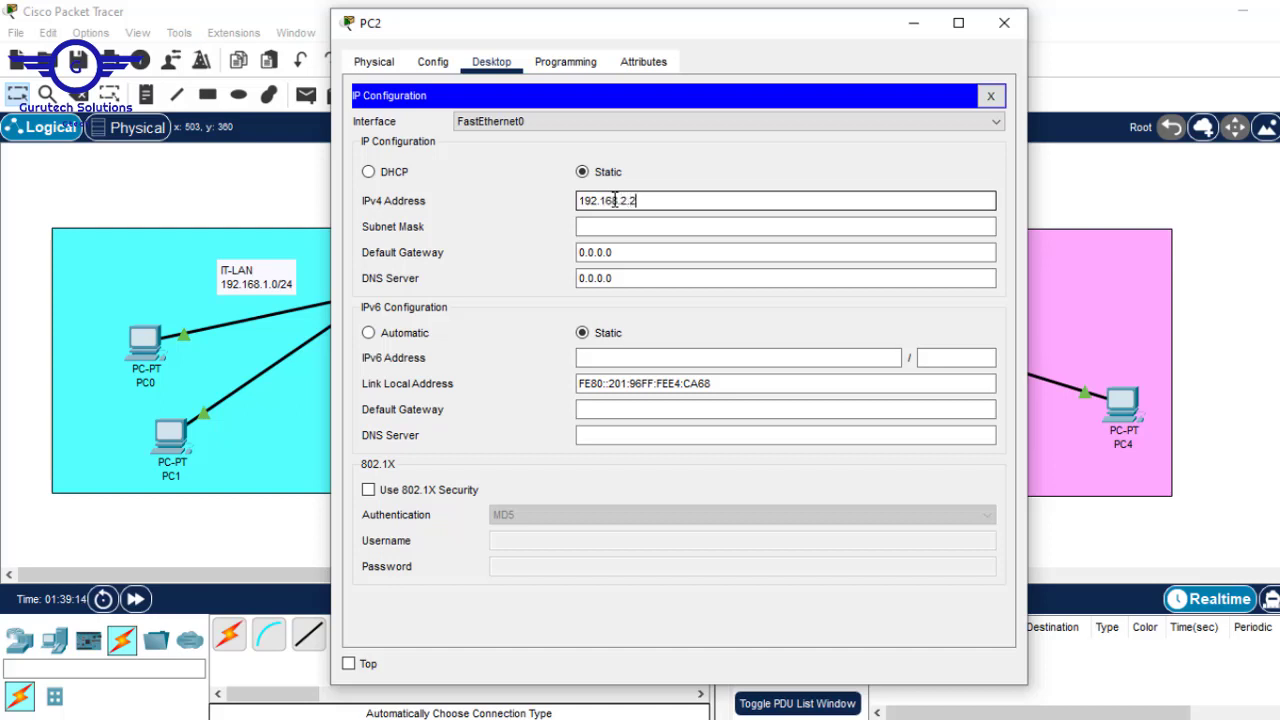
double_click(614, 200)
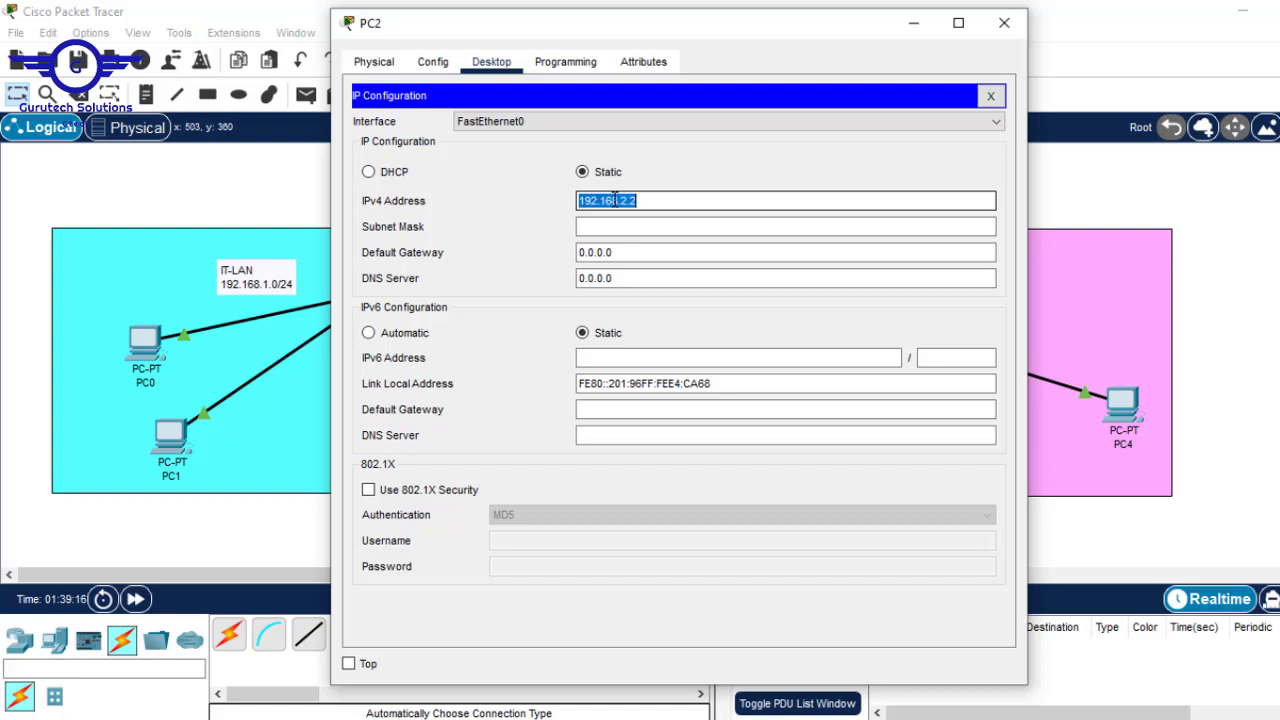
click(606, 228)
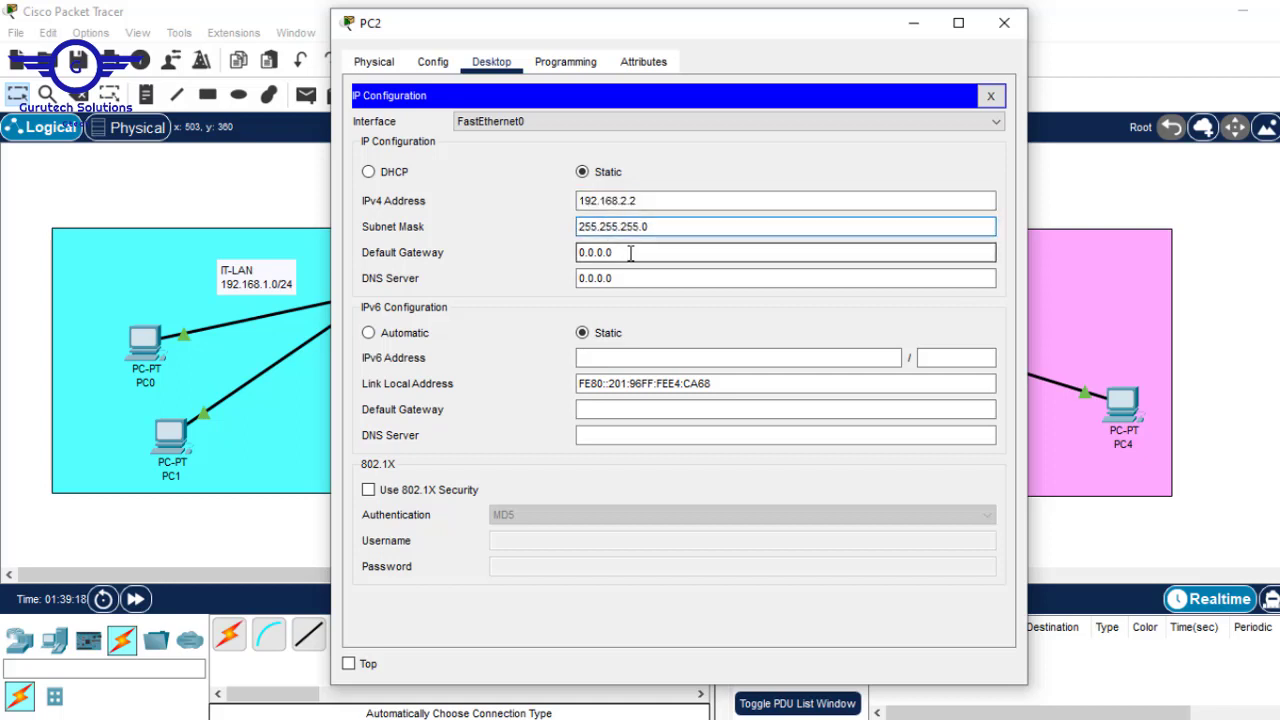
key(Tab)
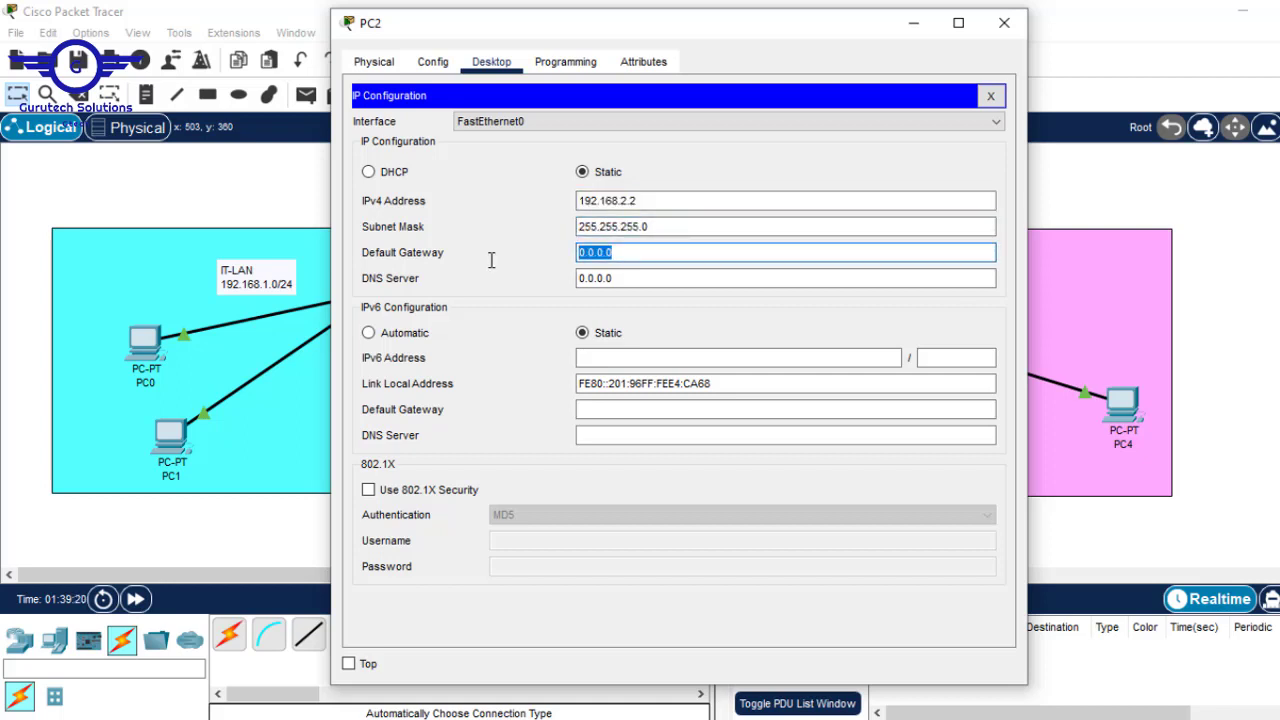
click(1004, 22)
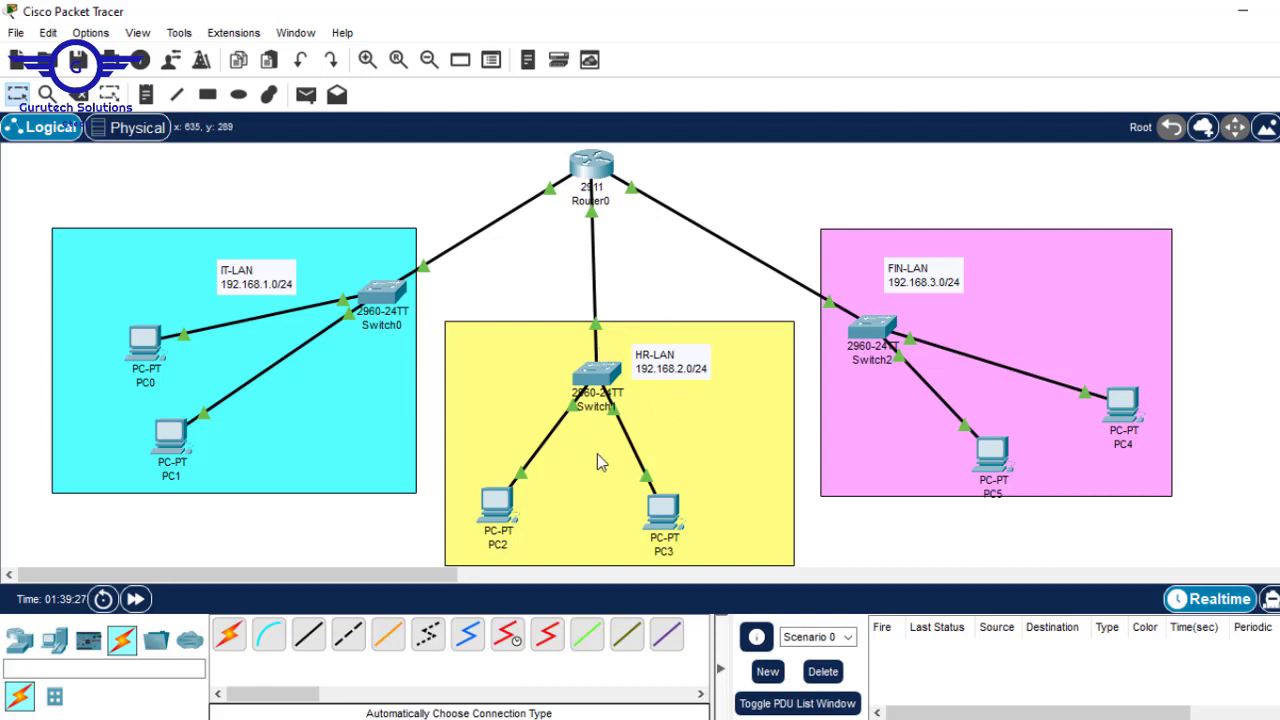
- Set PC2's default gateway to 192.168.2.1 by copying and editing its address
click(497, 507)
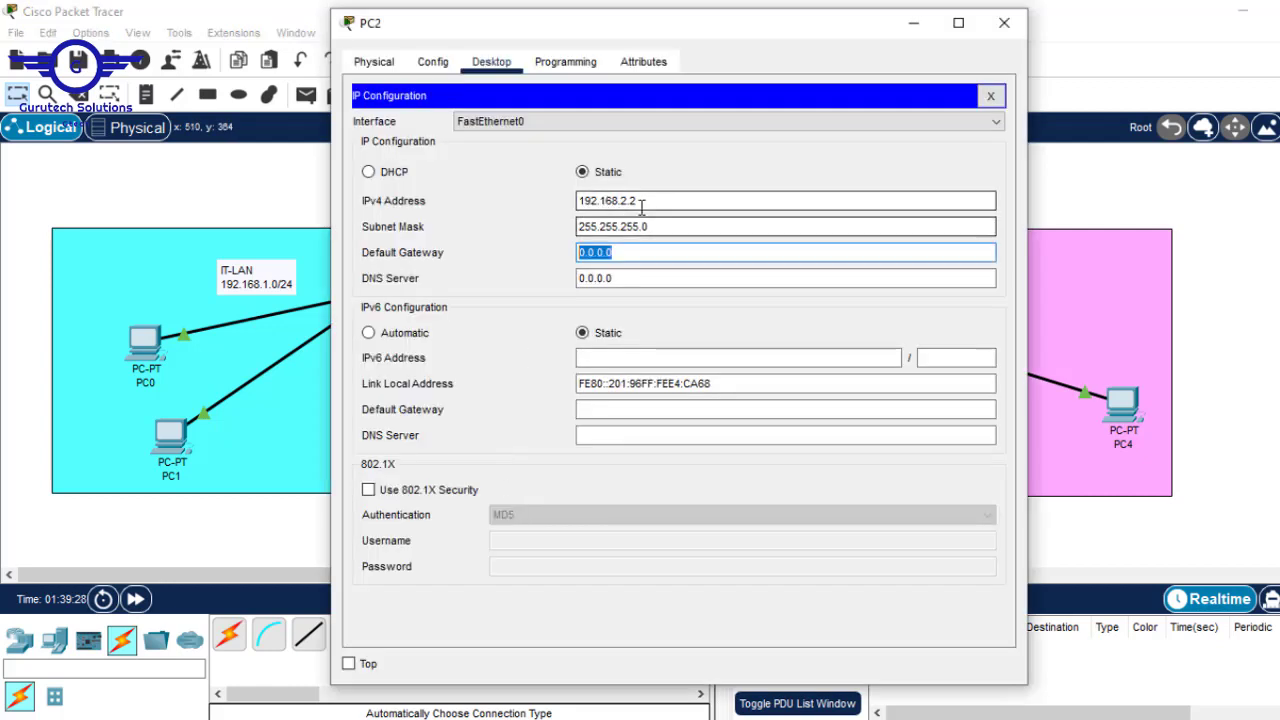
drag(642, 205, 510, 203)
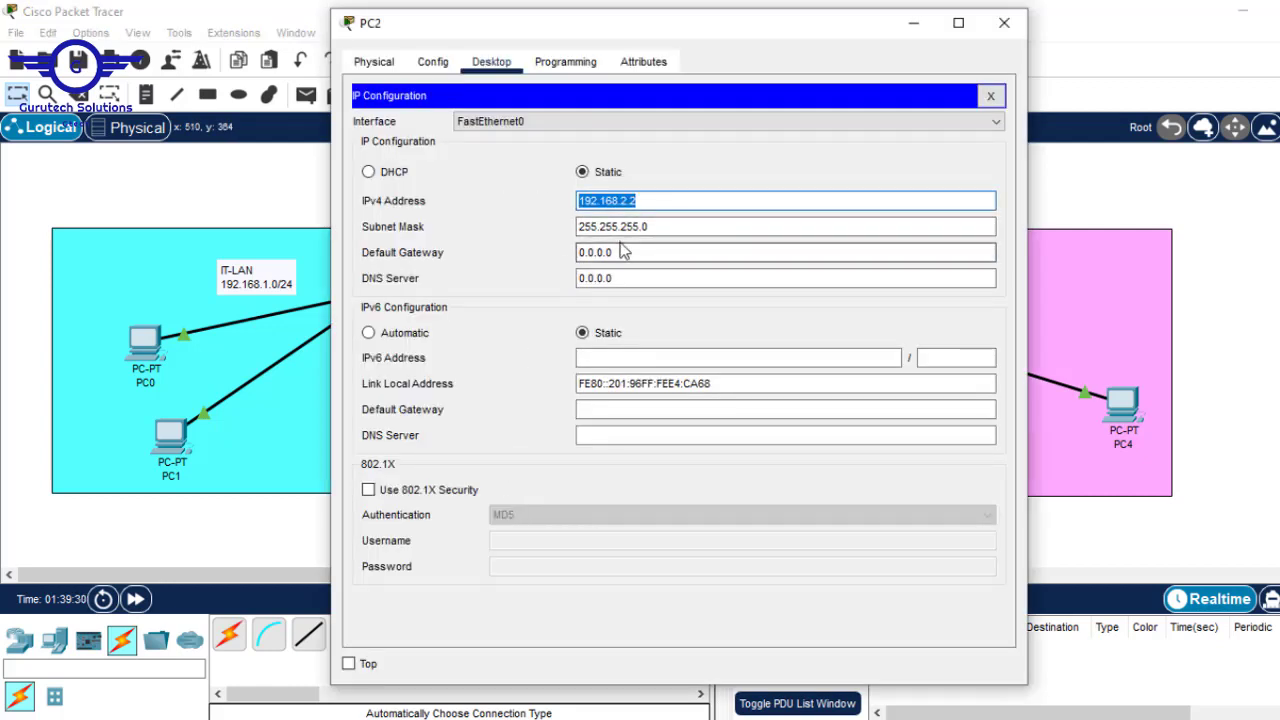
key(ctrl+c)
drag(622, 252, 463, 235)
key(ctrl+v)
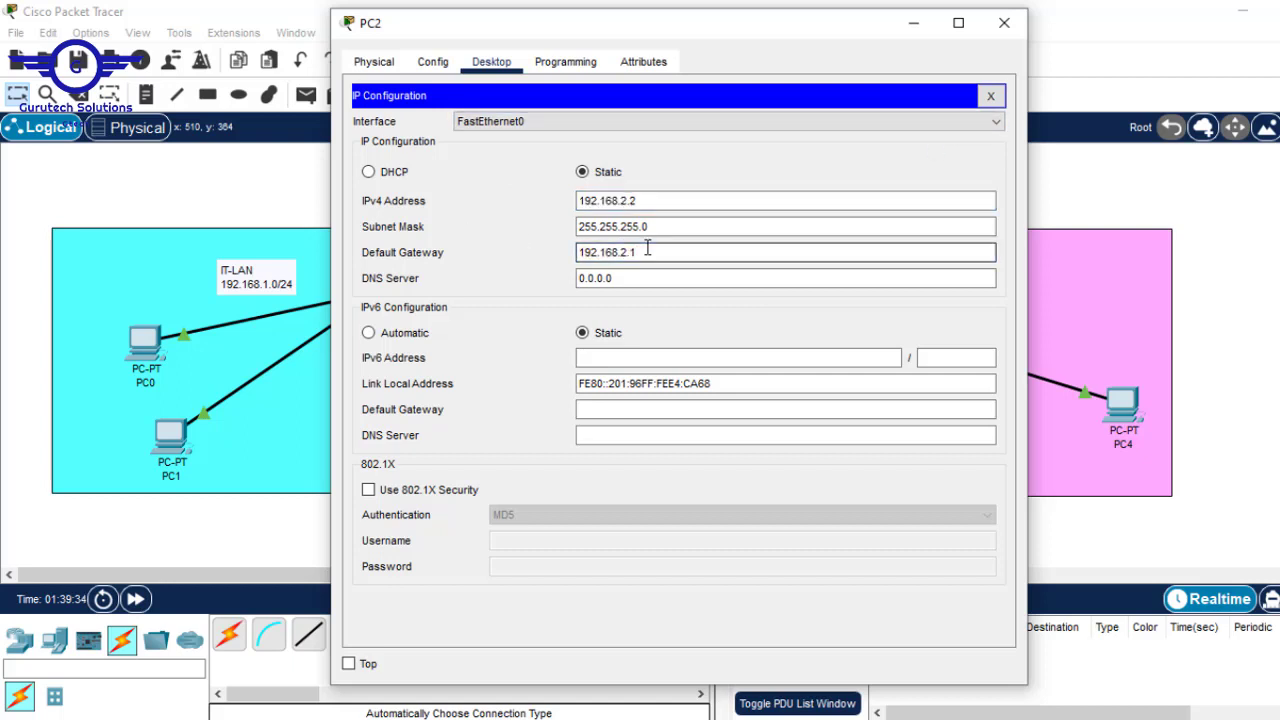
drag(648, 251, 463, 240)
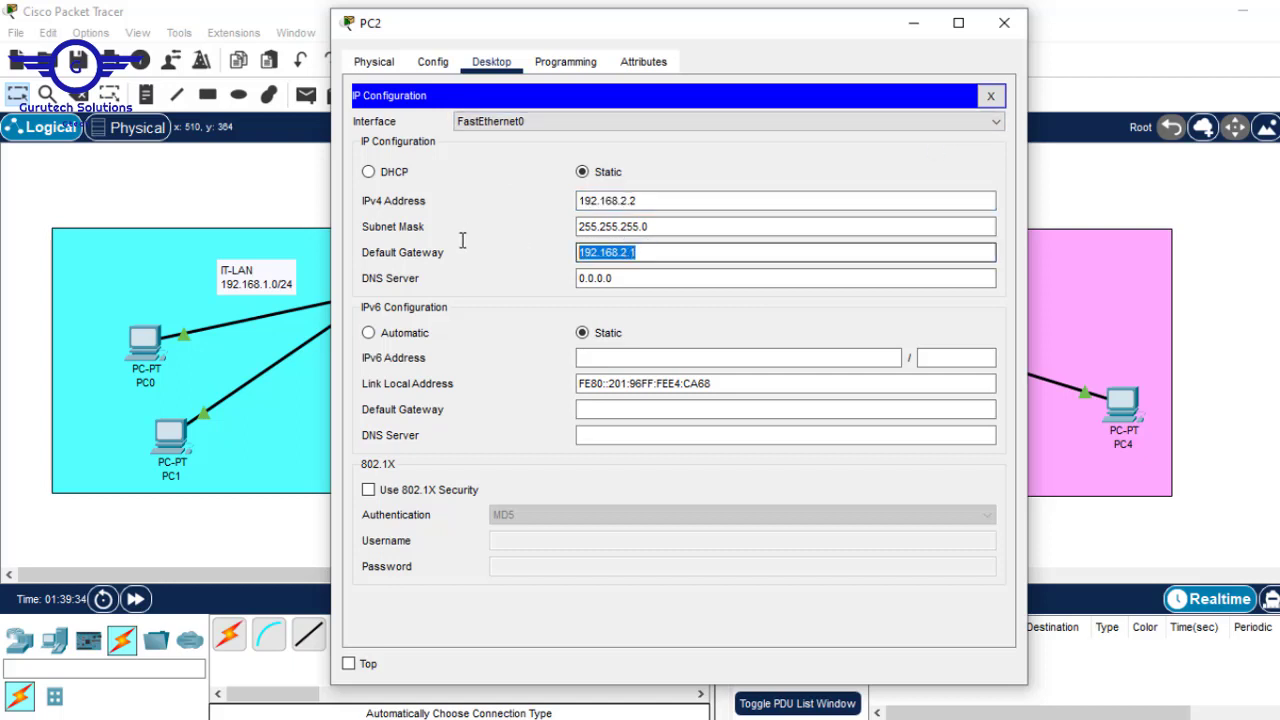
click(990, 95)
- Ping 192.168.2.1 from PC2's command prompt and close PC2's window
click(805, 156)
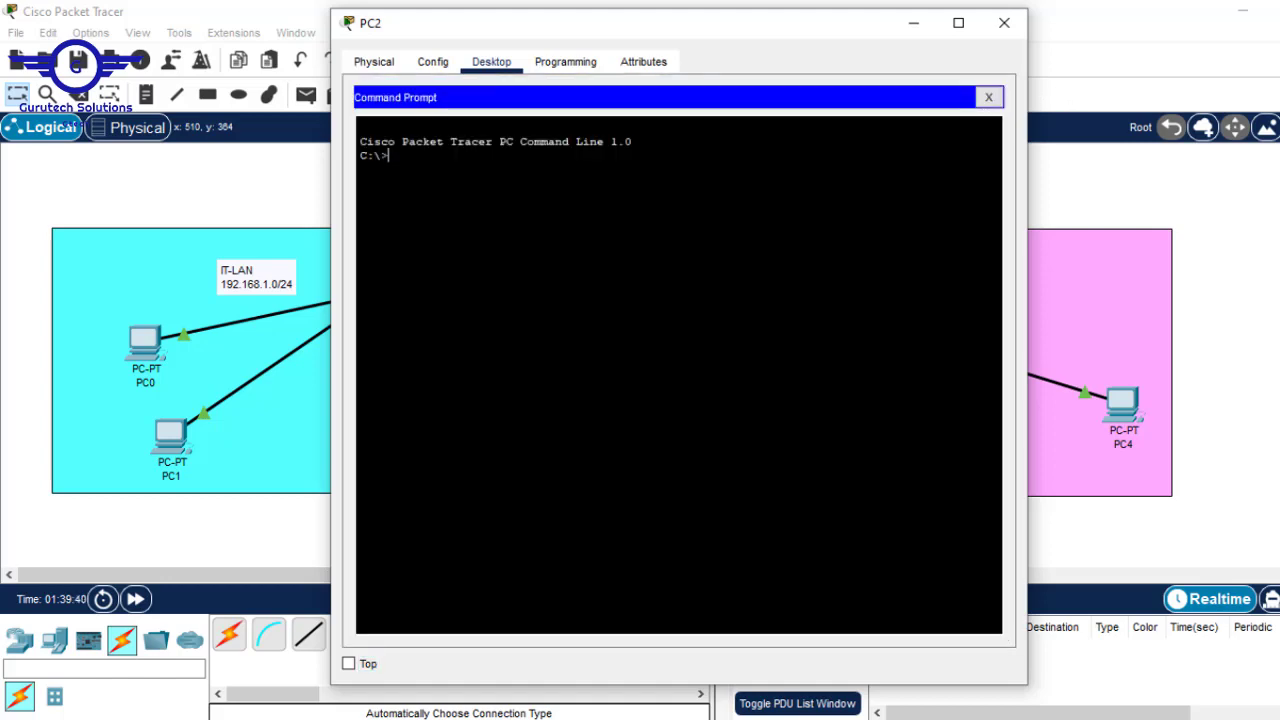
text(ping)
right_click(551, 198)
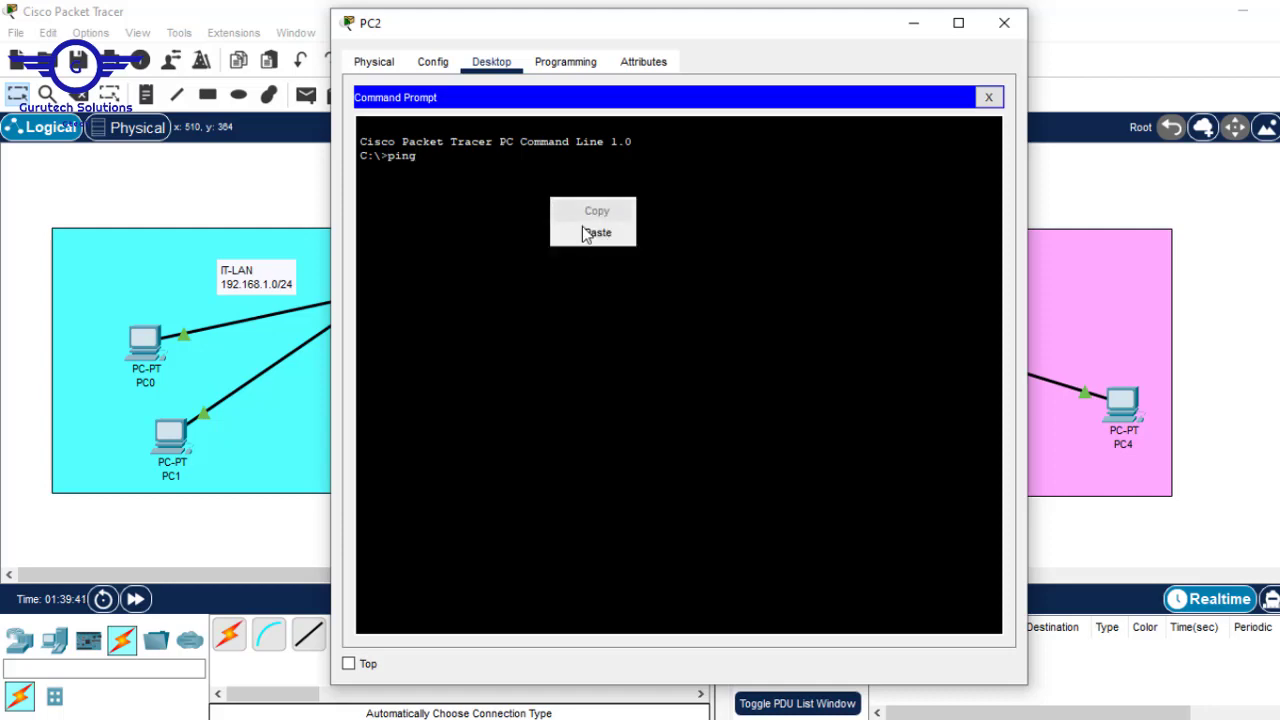
click(590, 233)
key(Return)
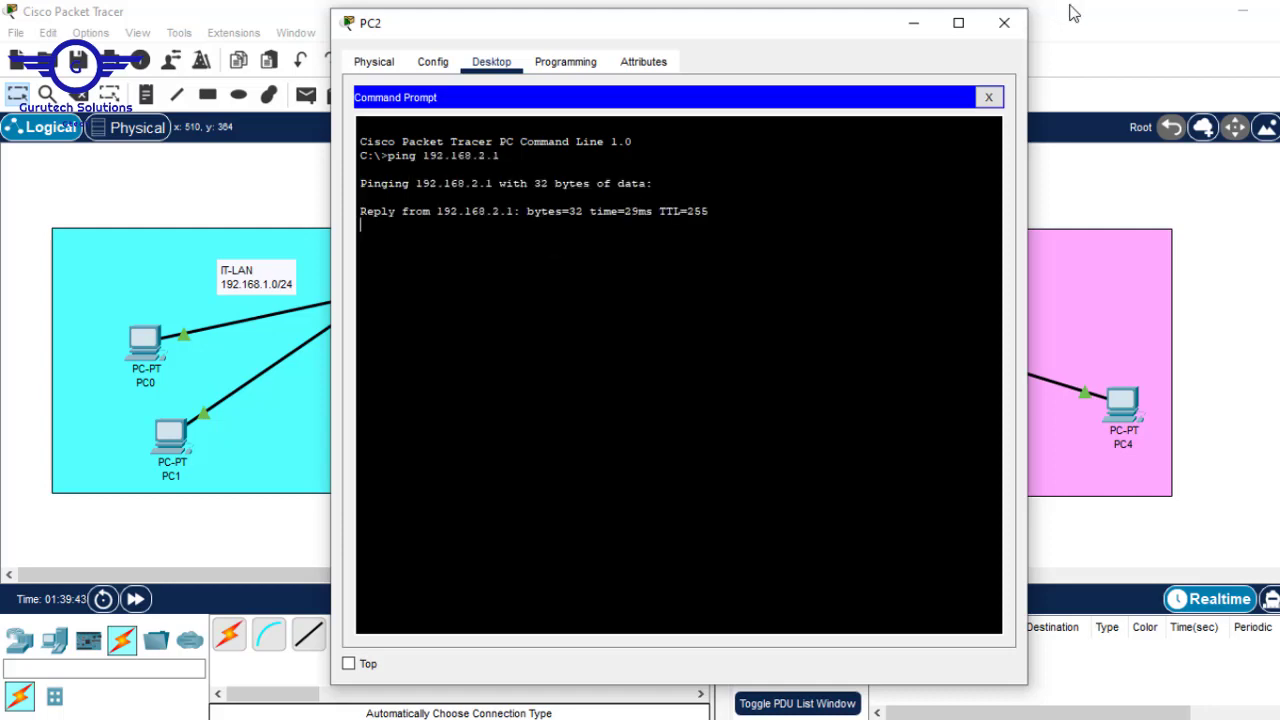
click(1004, 22)
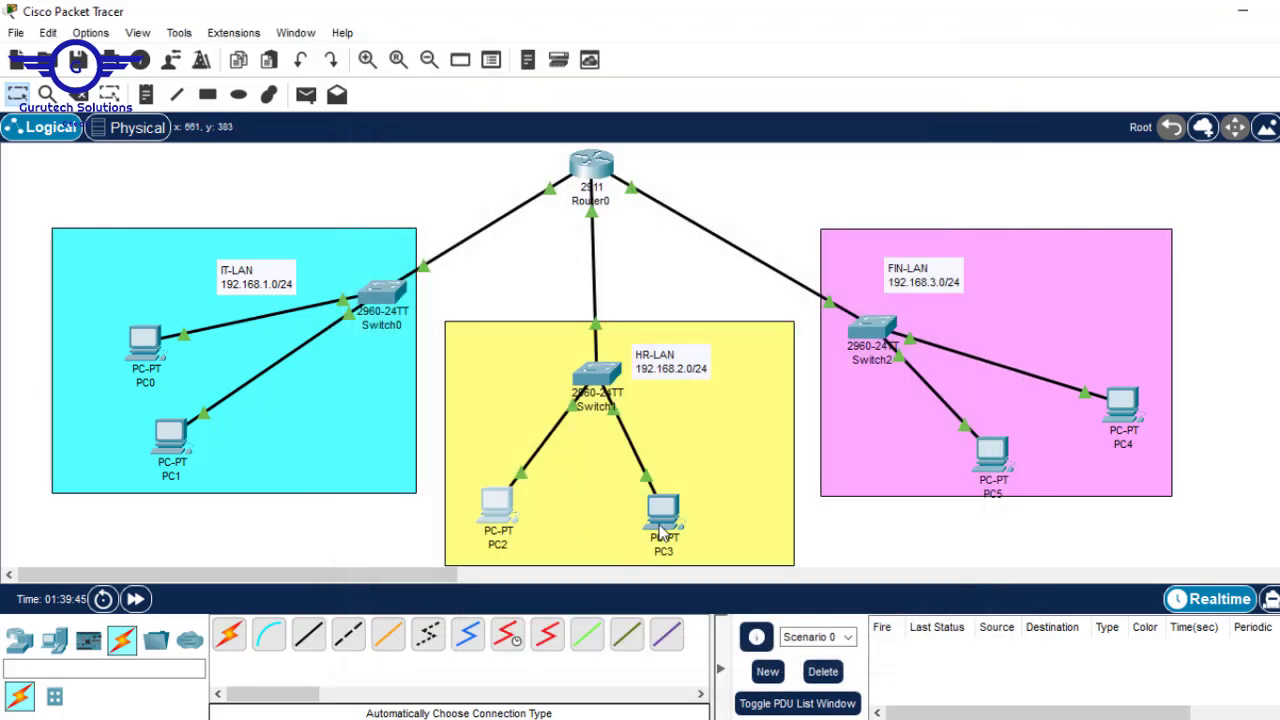
- Enter PC3's address 192.168.2.3, mask 255.255.255.0 and gateway 192.168.2.1, then close its window
click(659, 532)
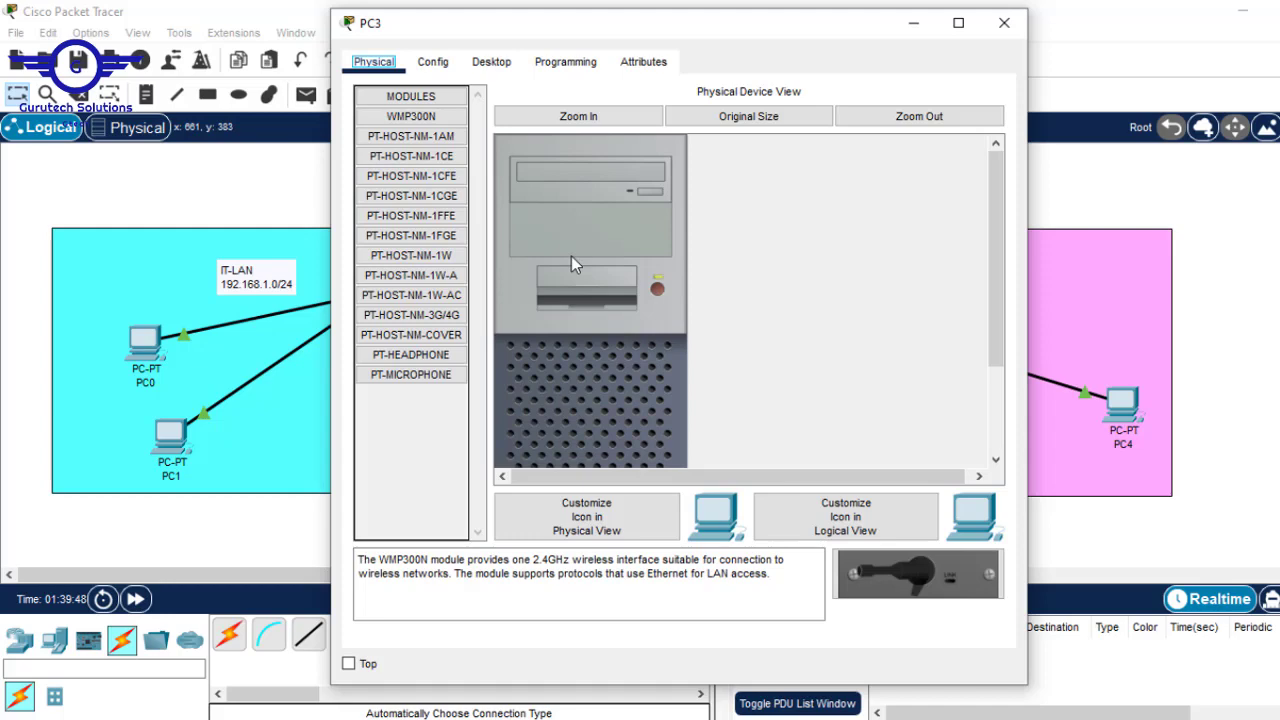
click(481, 63)
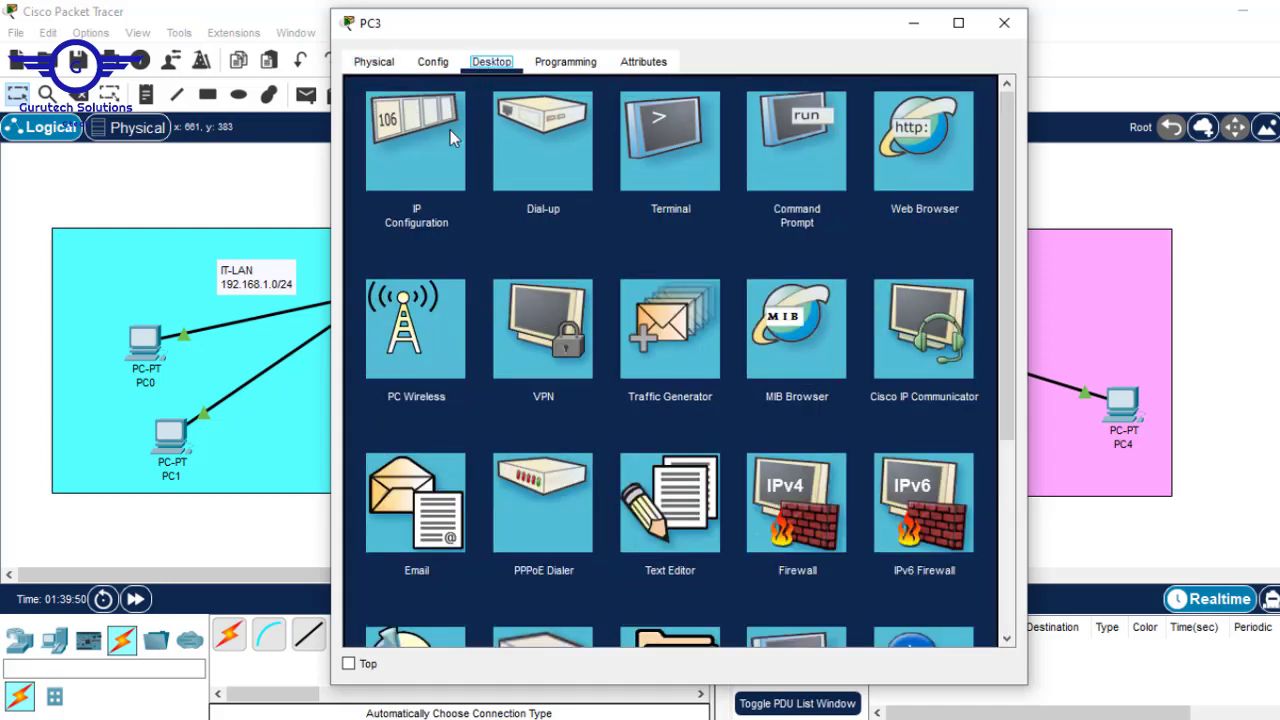
click(450, 130)
click(591, 203)
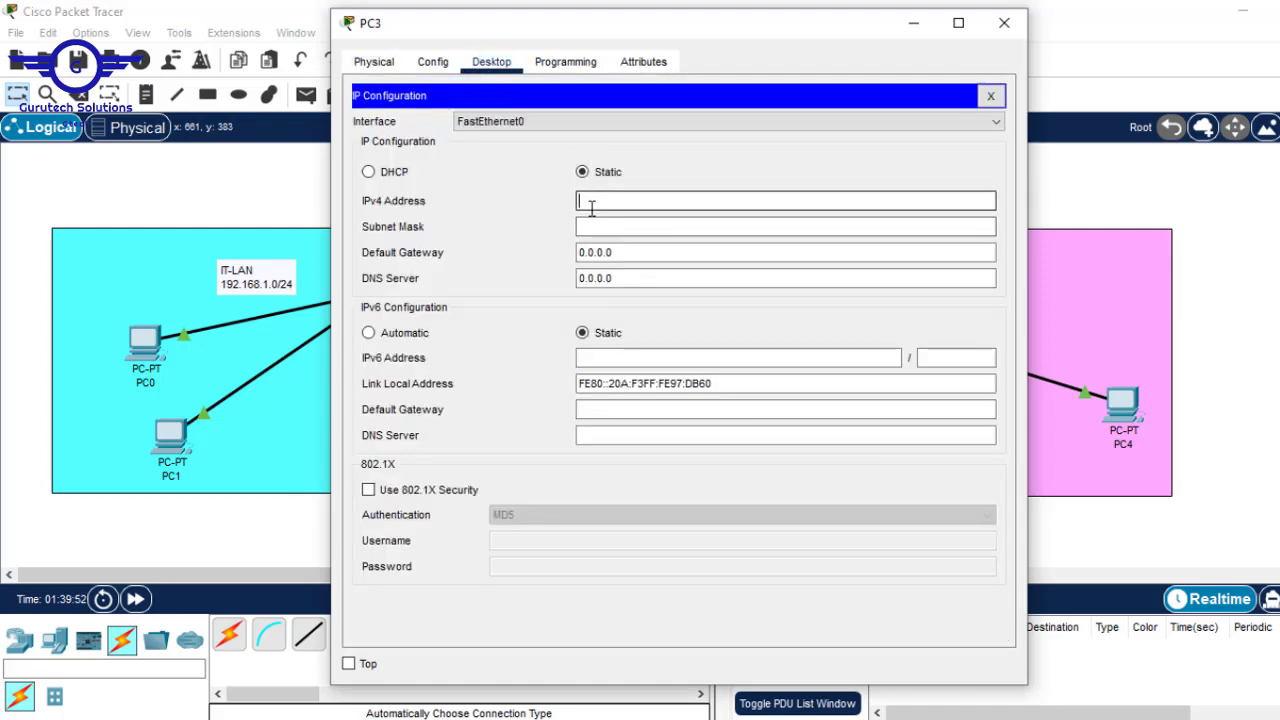
text(192.168.2.3)
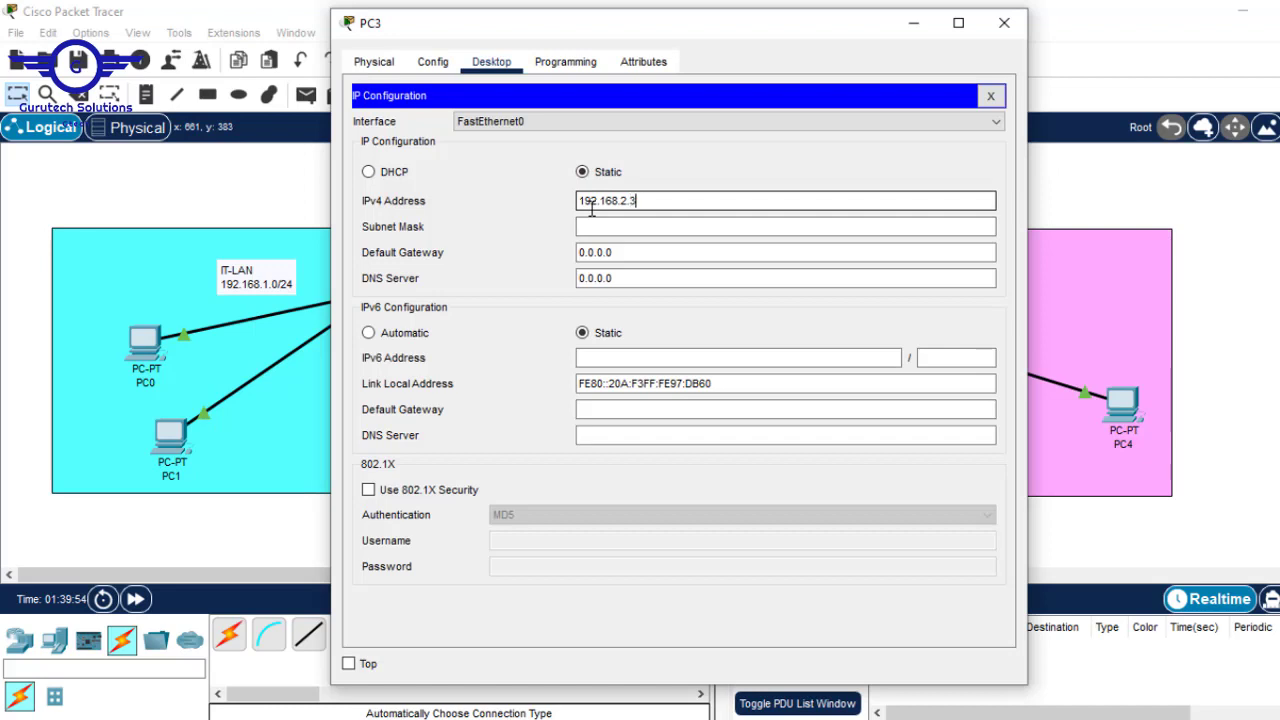
key(Tab)
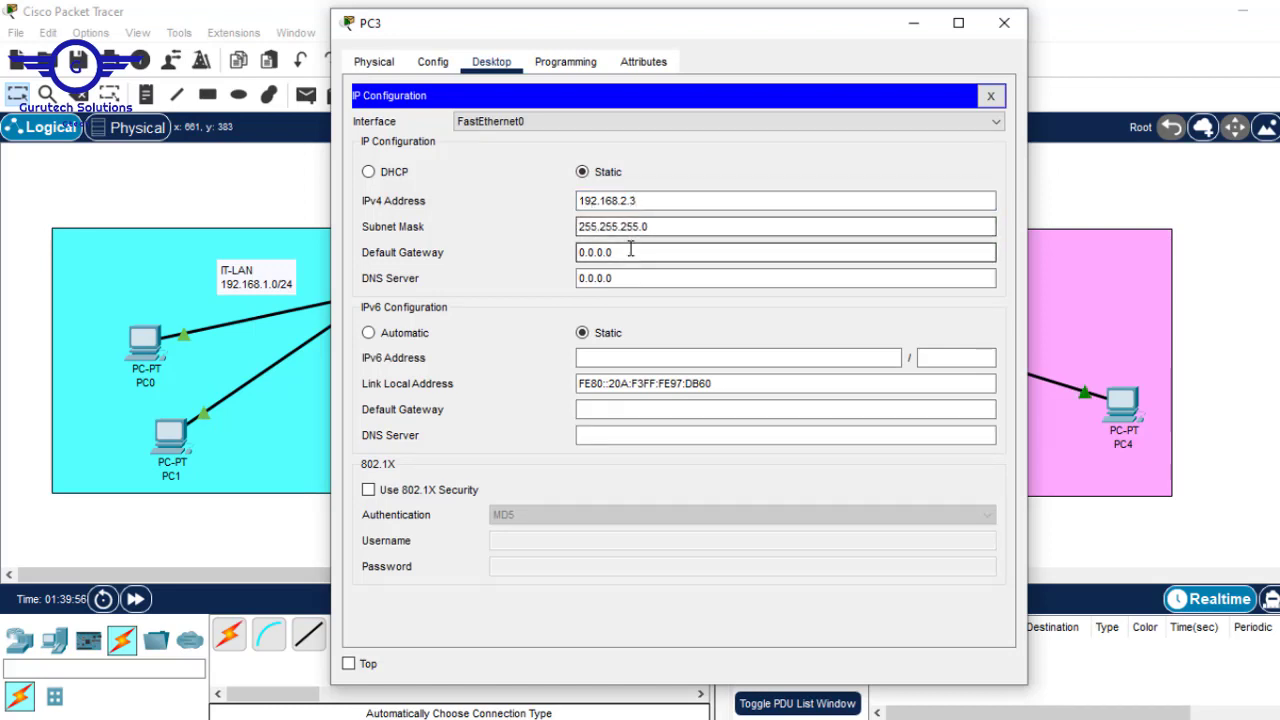
key(Tab)
text(192.168.2.1)
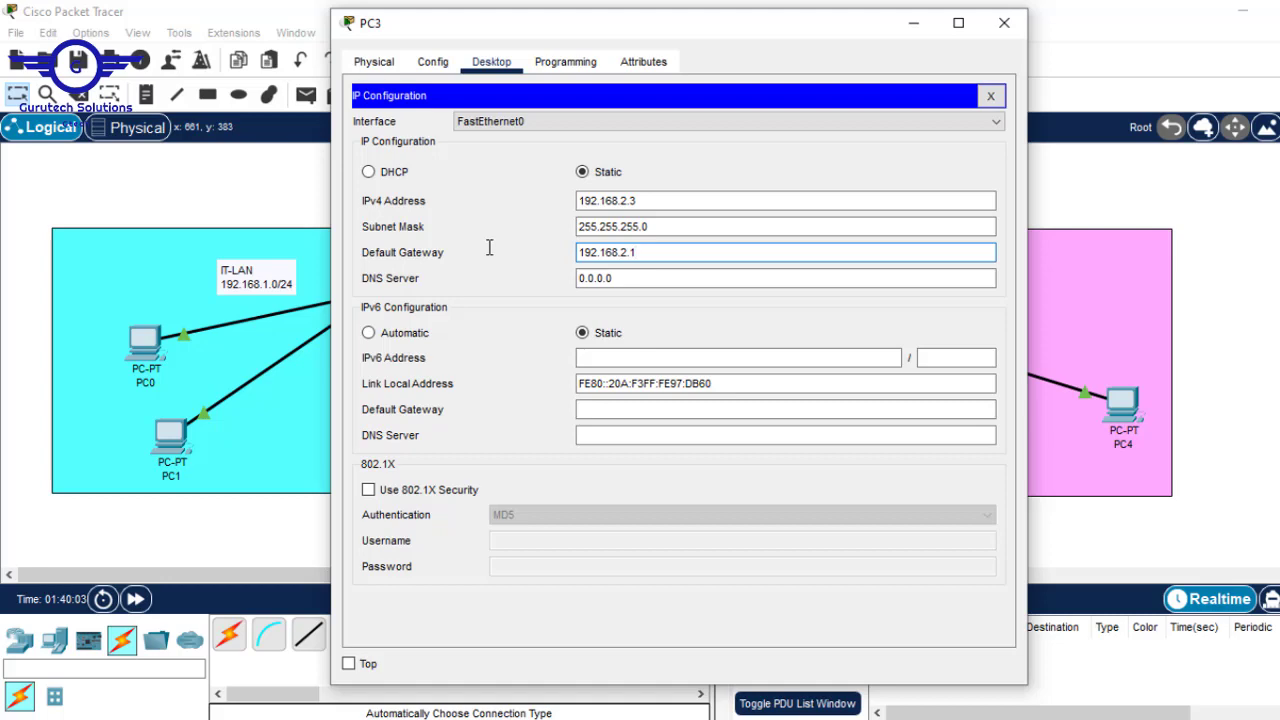
click(1004, 22)
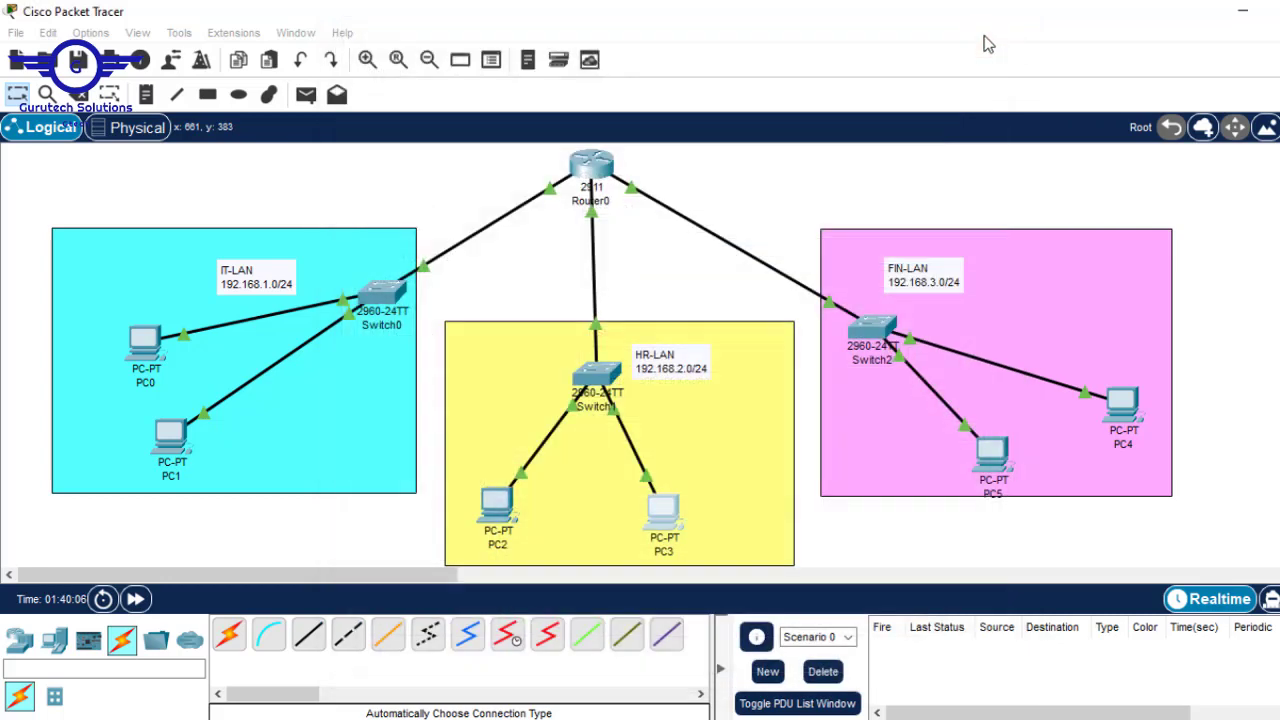
- Enter PC5's IPv4 address 192.168.3.2 and let the mask fill as 255.255.255.0
click(993, 458)
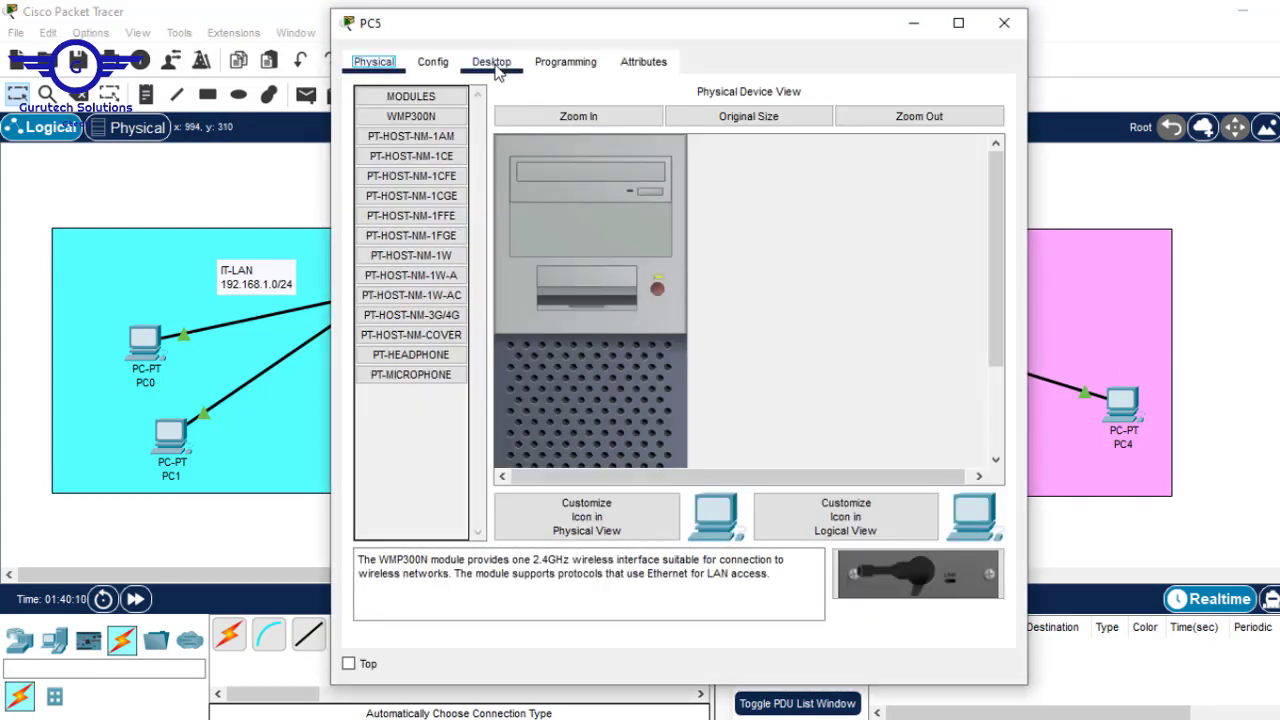
click(491, 61)
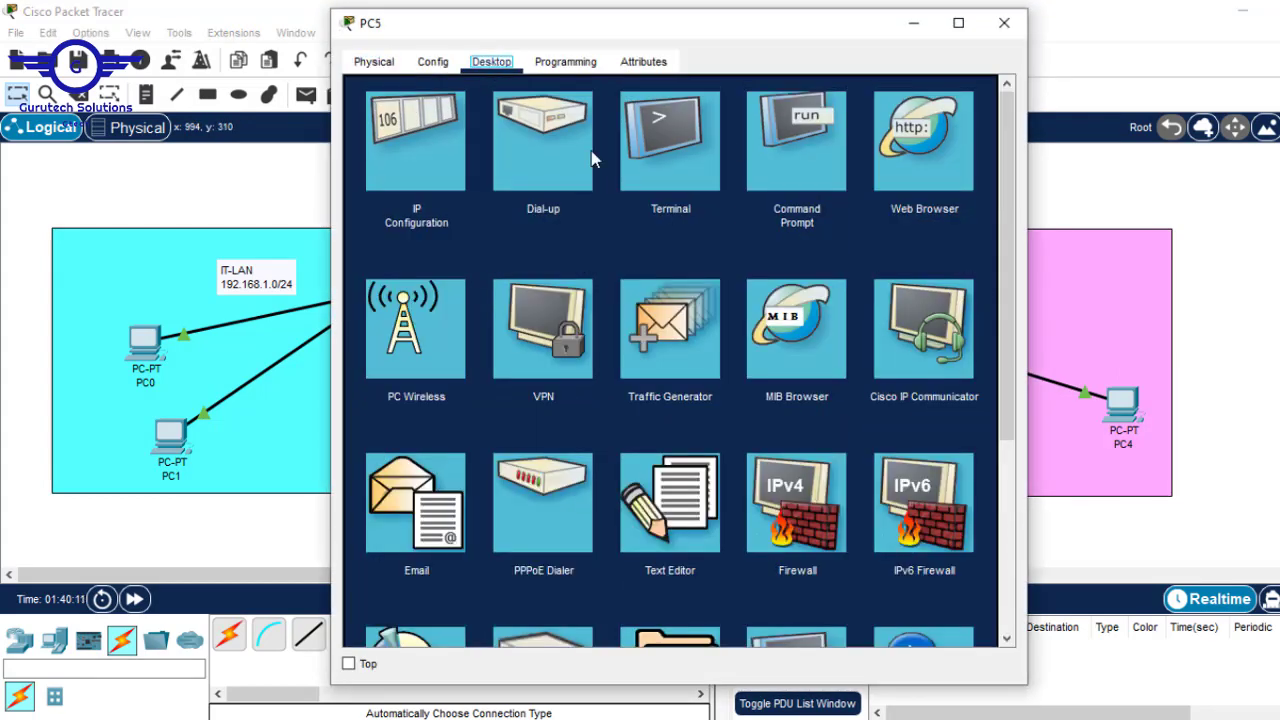
click(473, 160)
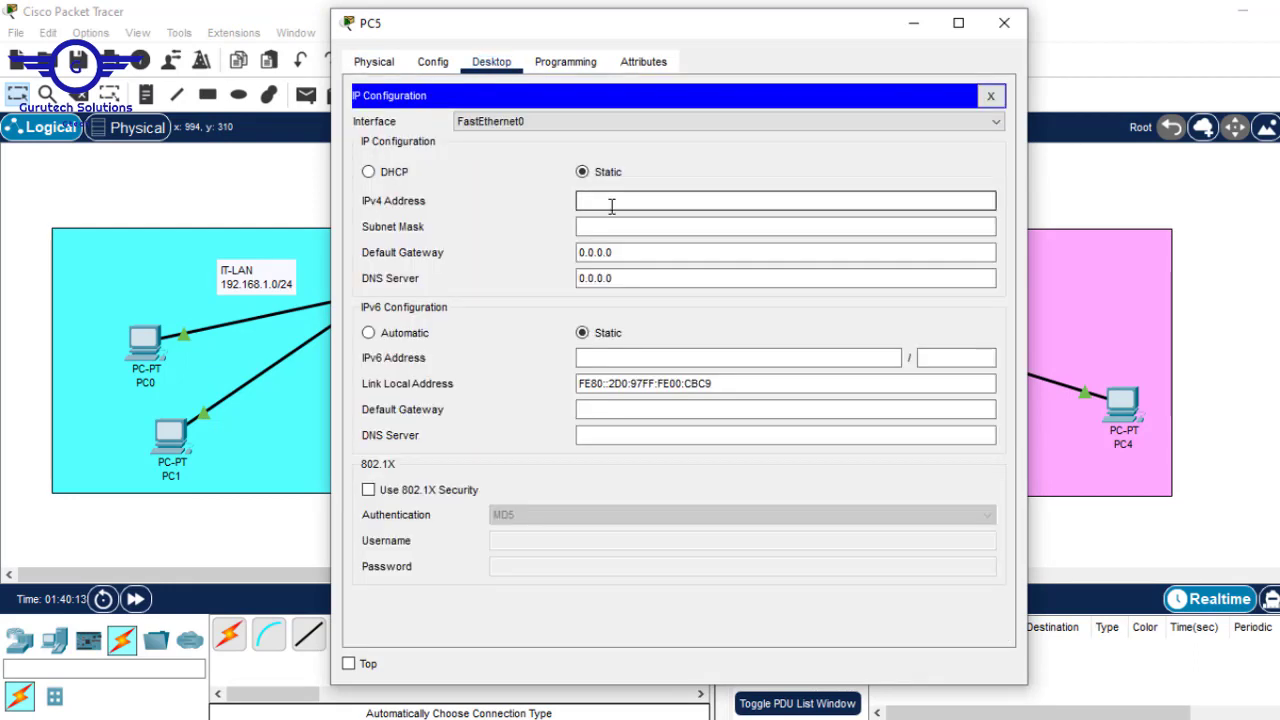
click(611, 206)
text(192.168.2.1)
key(BackSpace)
text(1)
key(BackSpace)
text(2)
key(Right)
key(Right)
key(BackSpace)
text(2)
key(BackSpace)
key(BackSpace)
key(BackSpace)
text(3.2)
click(658, 222)
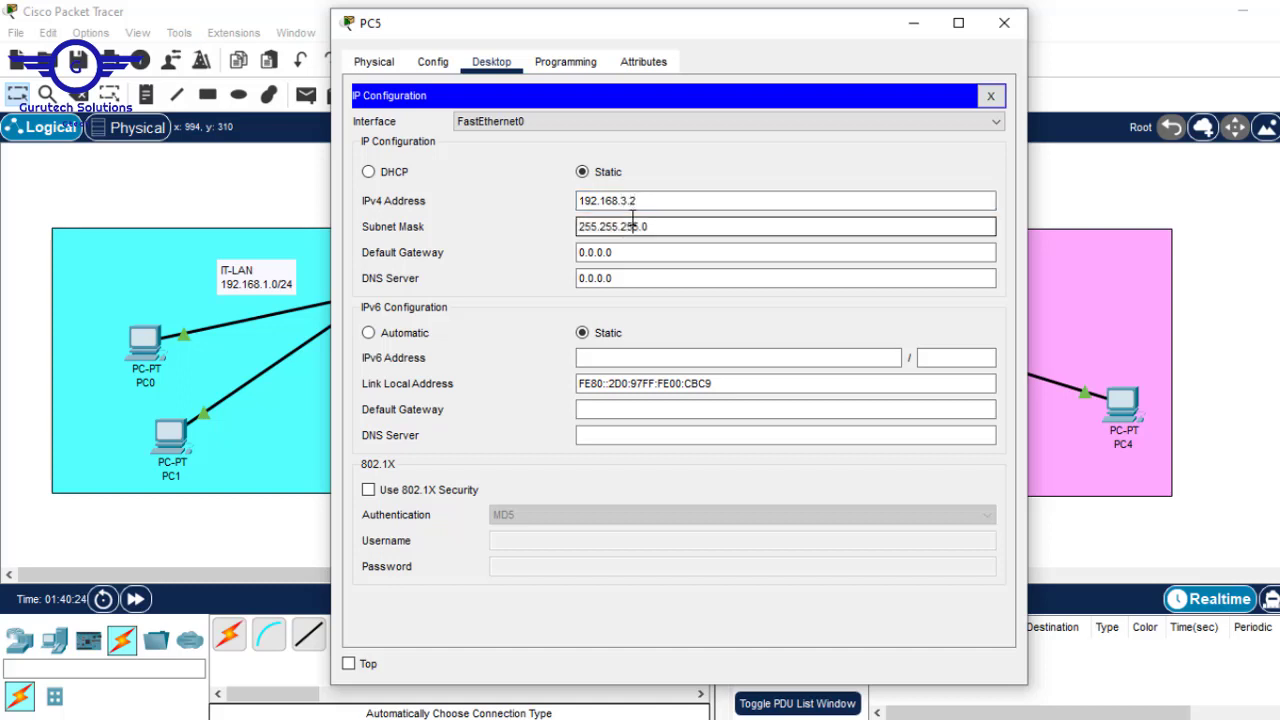
- Replace PC5's 0.0.0.0 default gateway with 192.168.3.1 and close the IP settings
drag(661, 202, 449, 173)
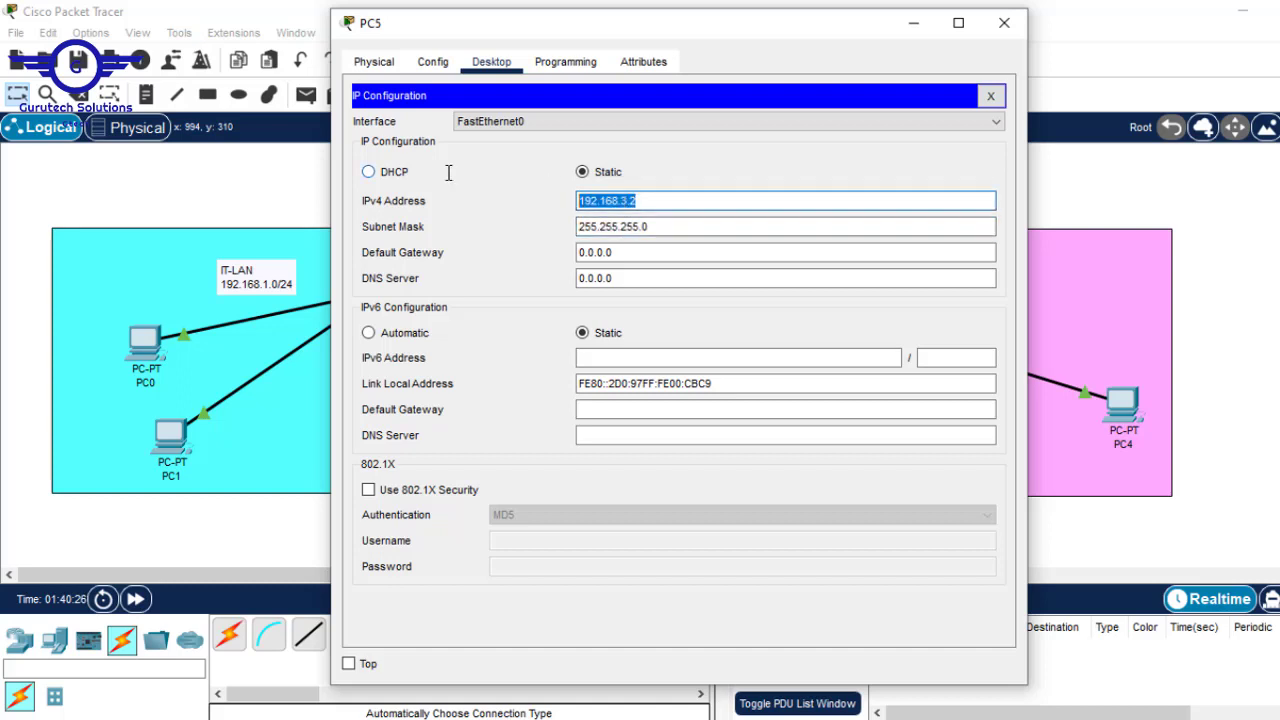
drag(613, 250, 498, 233)
text(192.168.3.1)
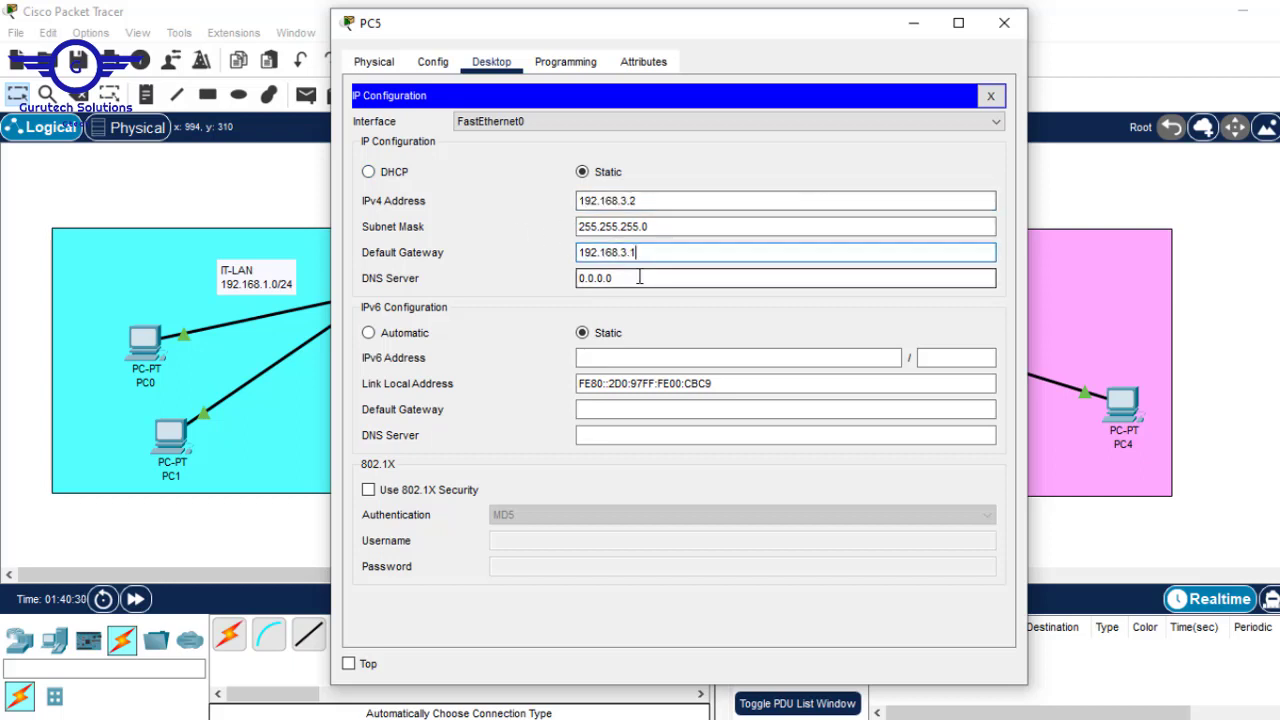
key(ctrl+a)
key(ctrl+c)
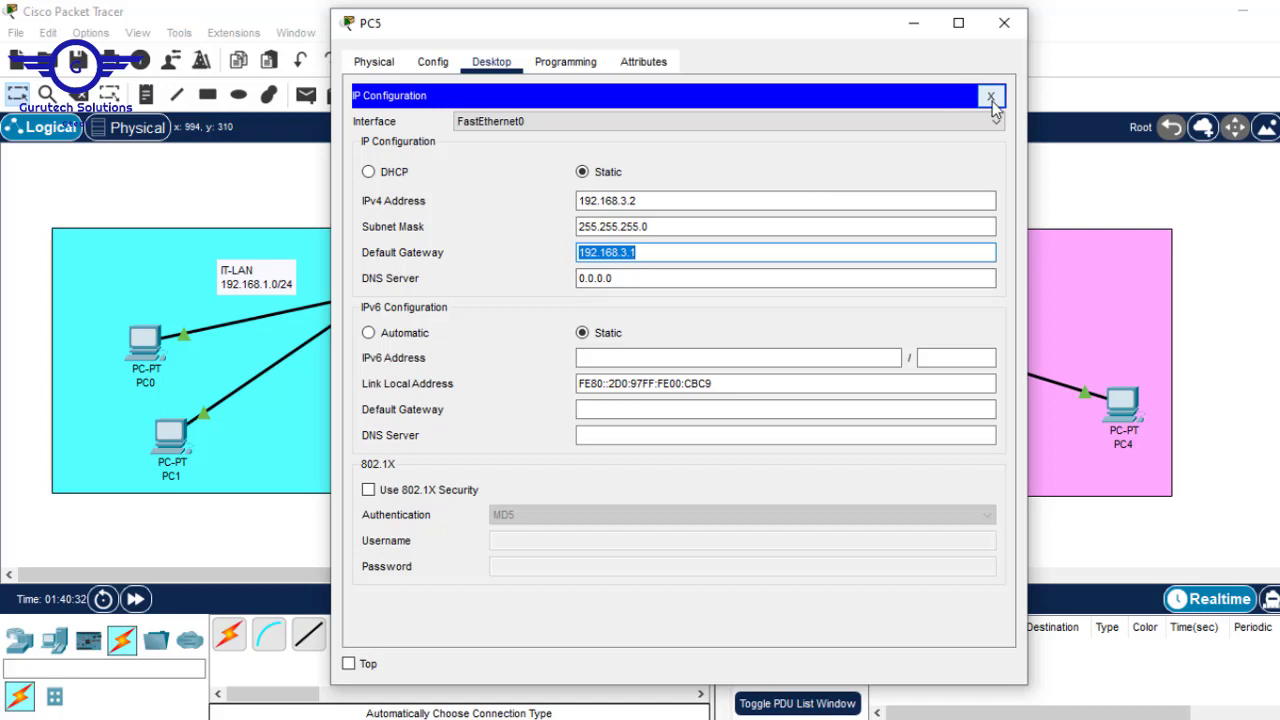
click(990, 95)
- Ping 192.168.3.1 from PC5's command prompt, getting 4 replies, then close its window
click(768, 156)
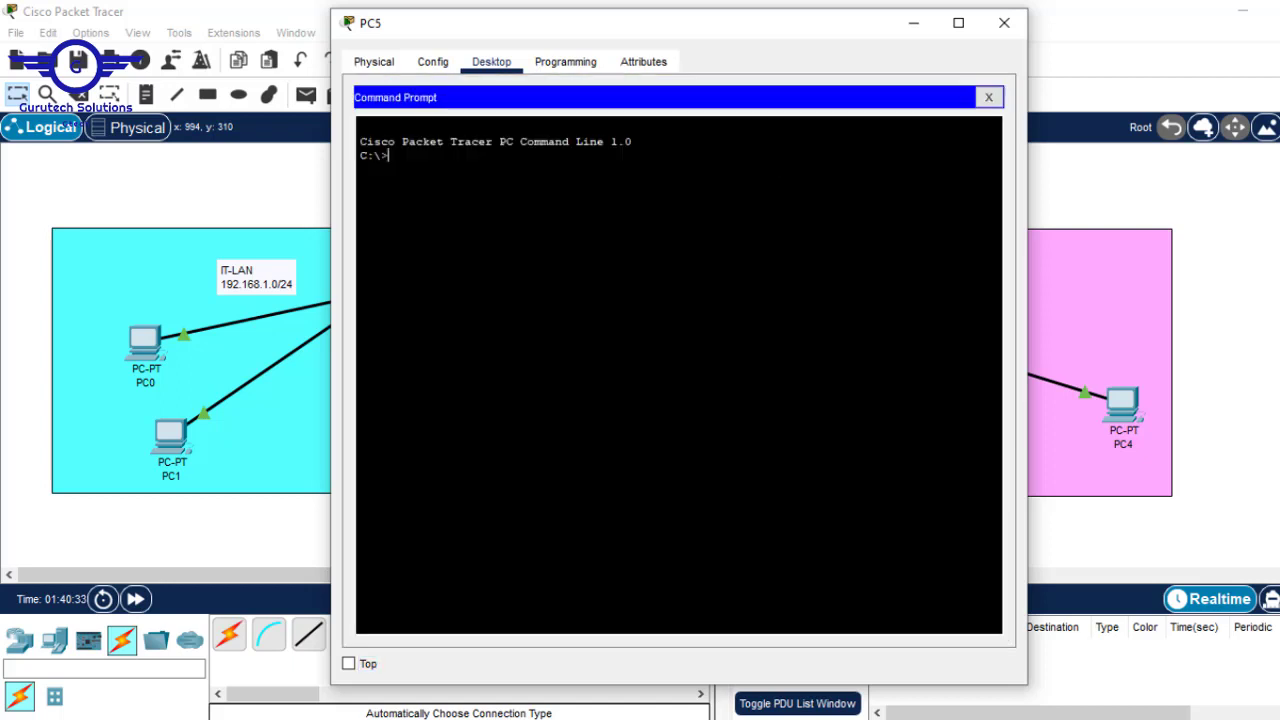
right_click(651, 177)
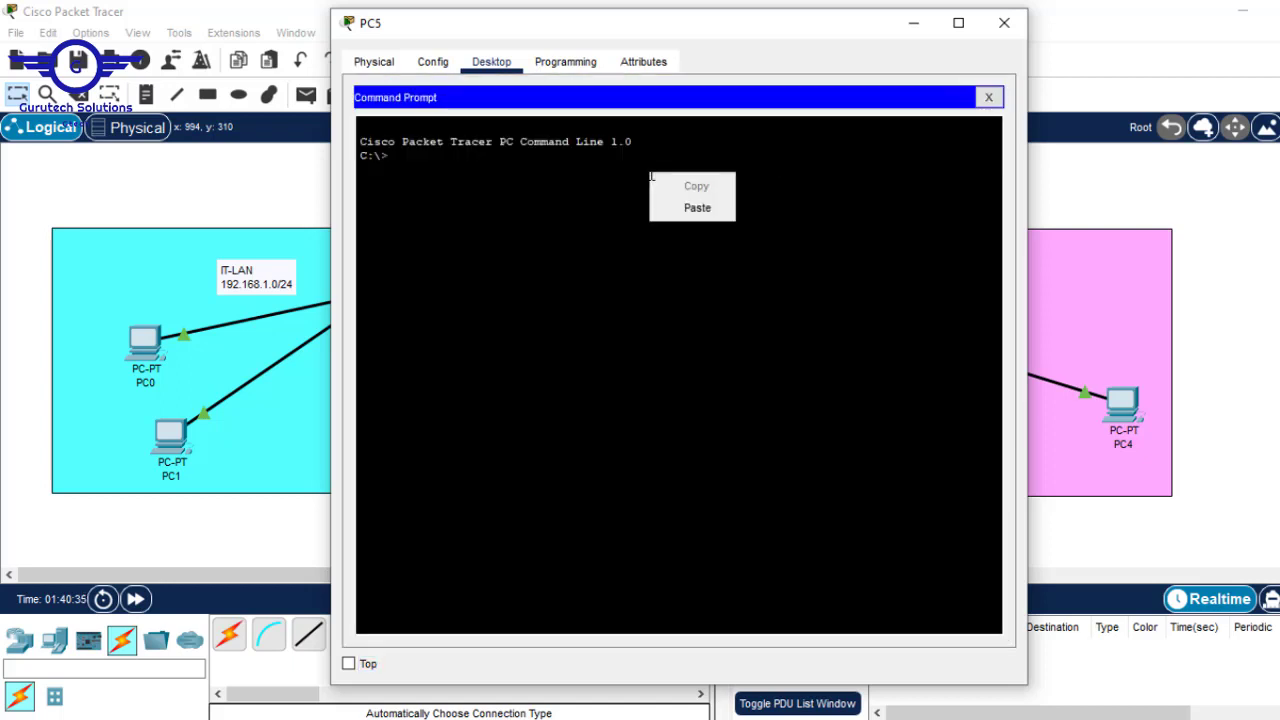
key(Escape)
text(ping)
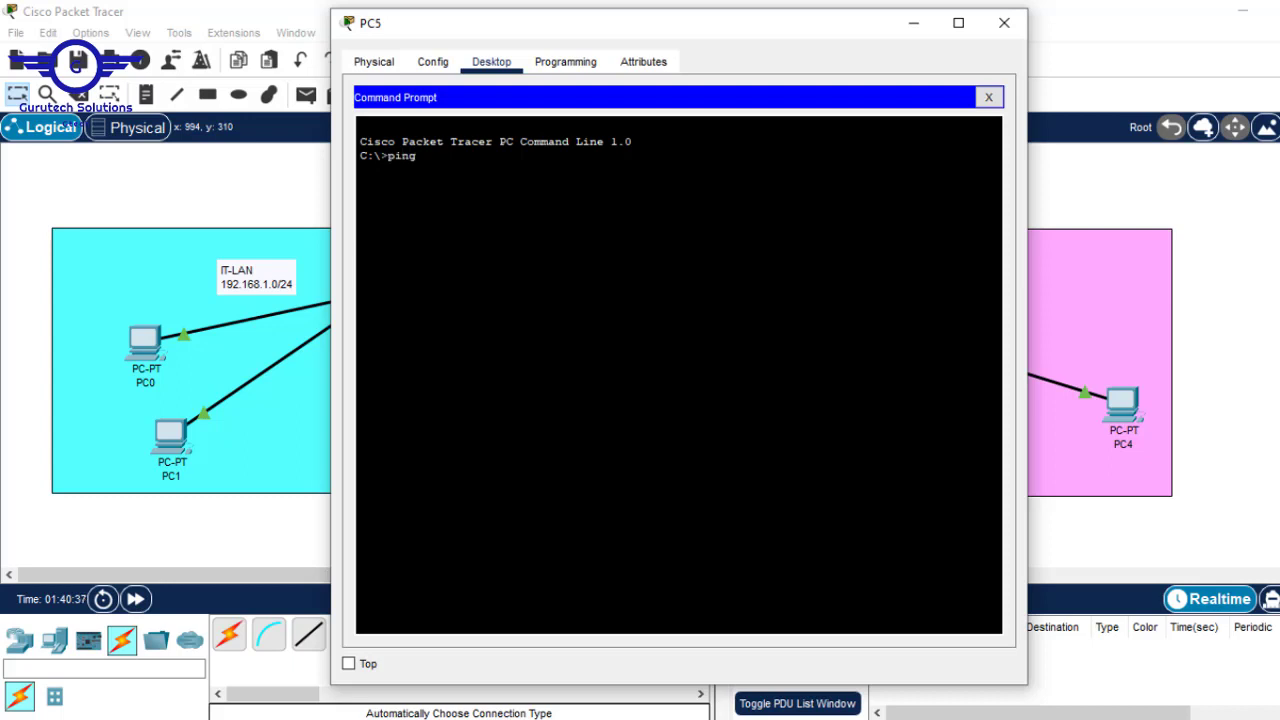
right_click(568, 188)
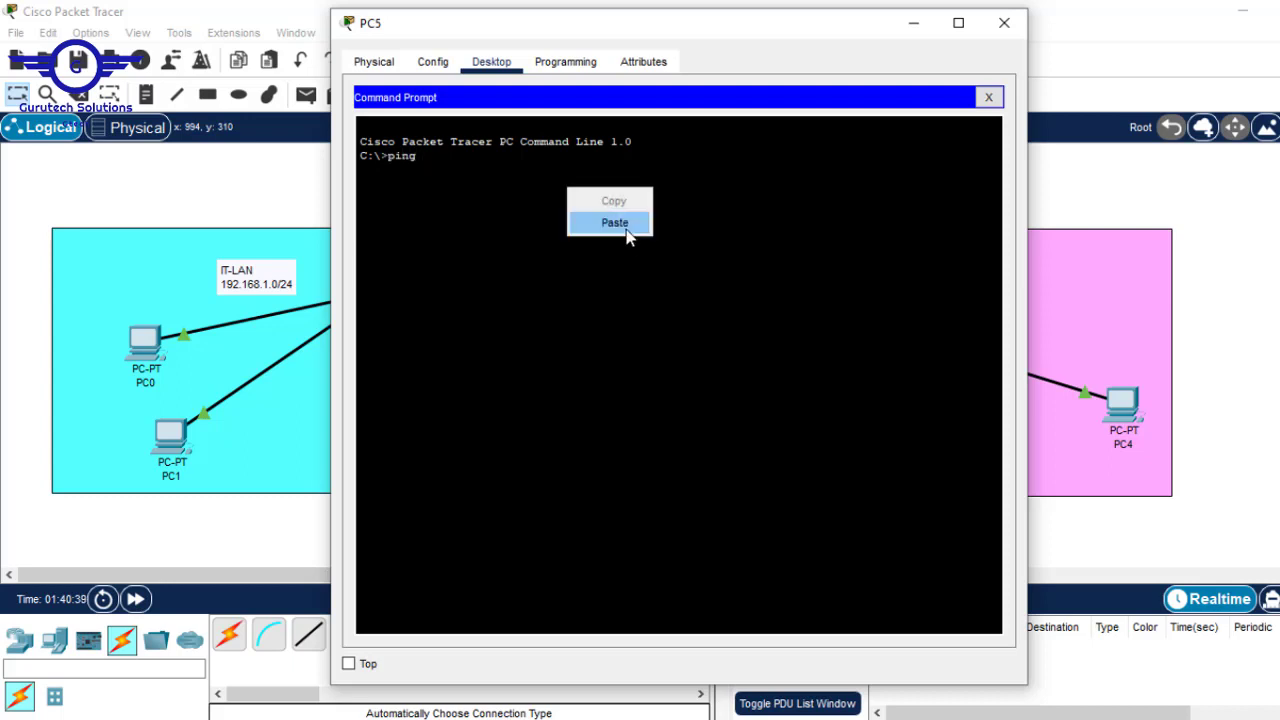
click(624, 222)
key(Return)
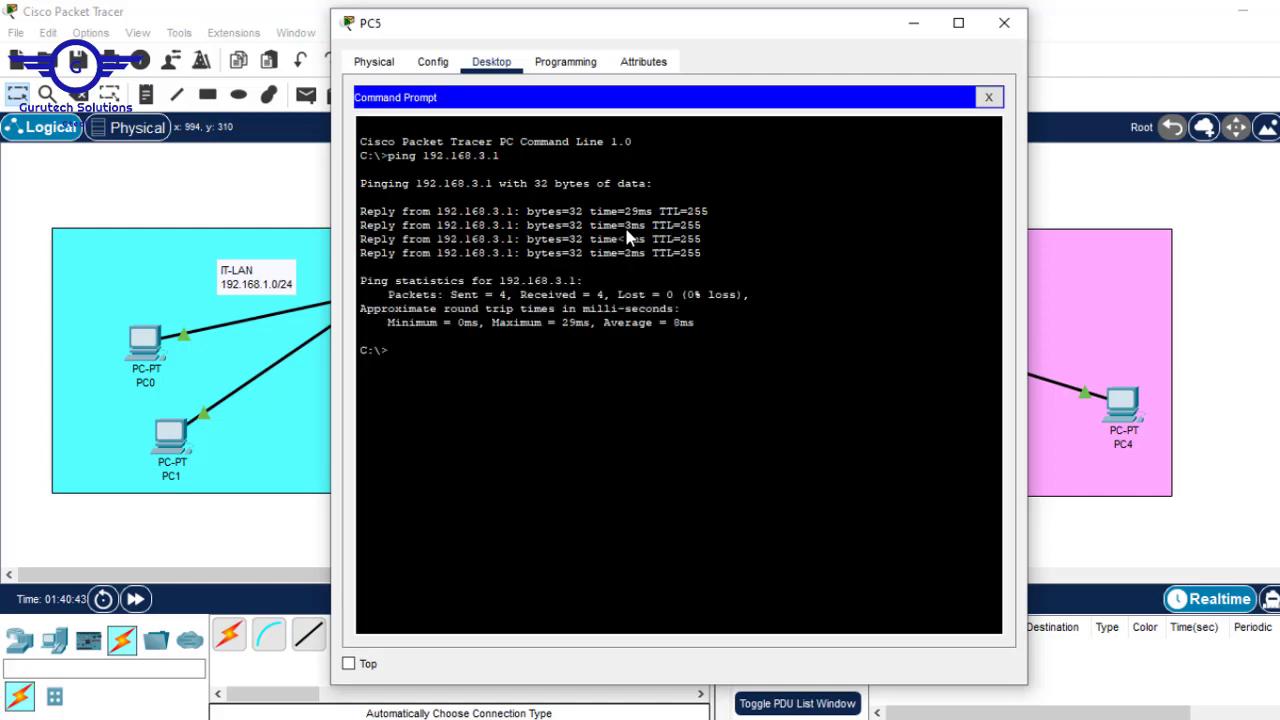
click(1004, 22)
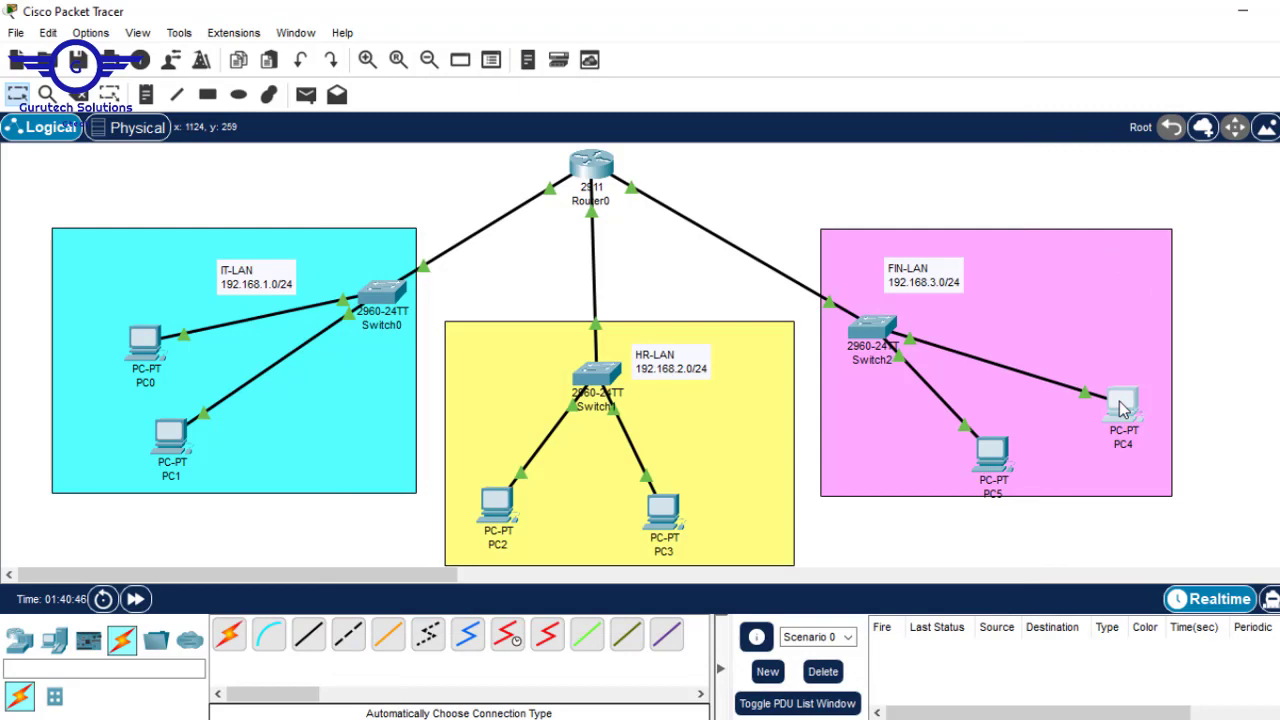
- Enter PC4's address 192.168.3.3, mask 255.255.255.0 and gateway 192.168.3.1, then close its window
click(1123, 409)
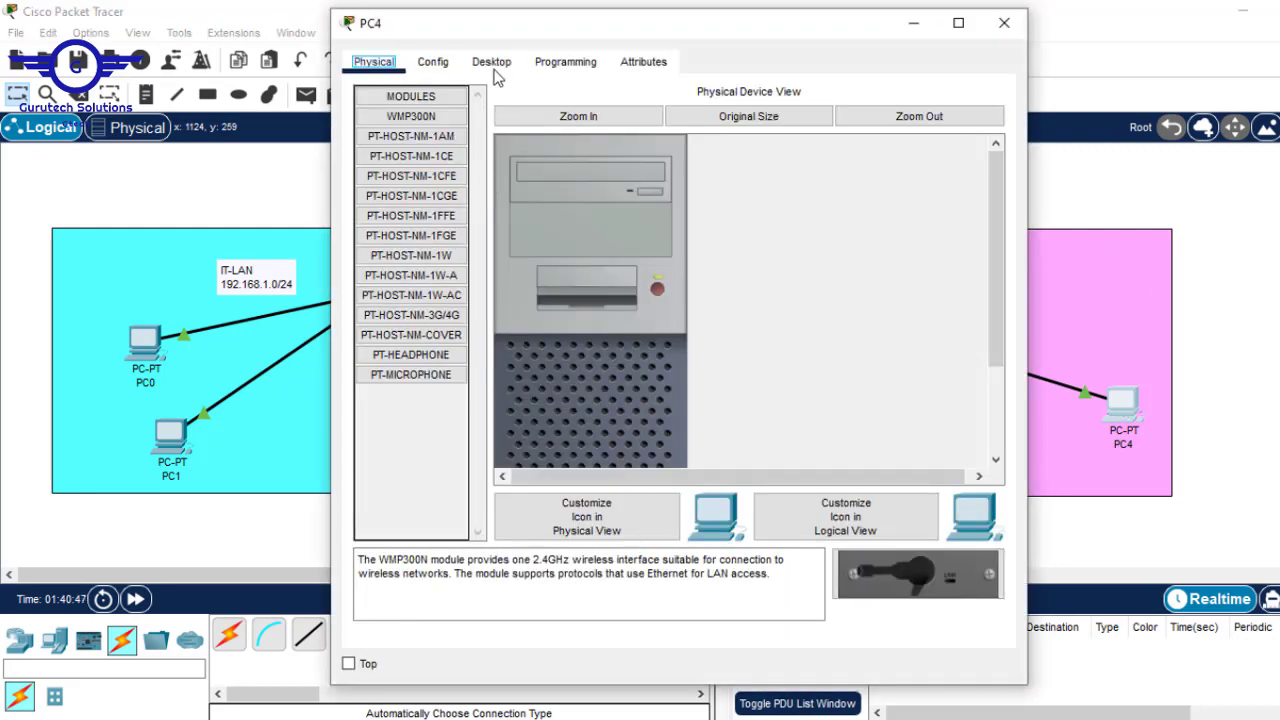
click(495, 70)
click(425, 150)
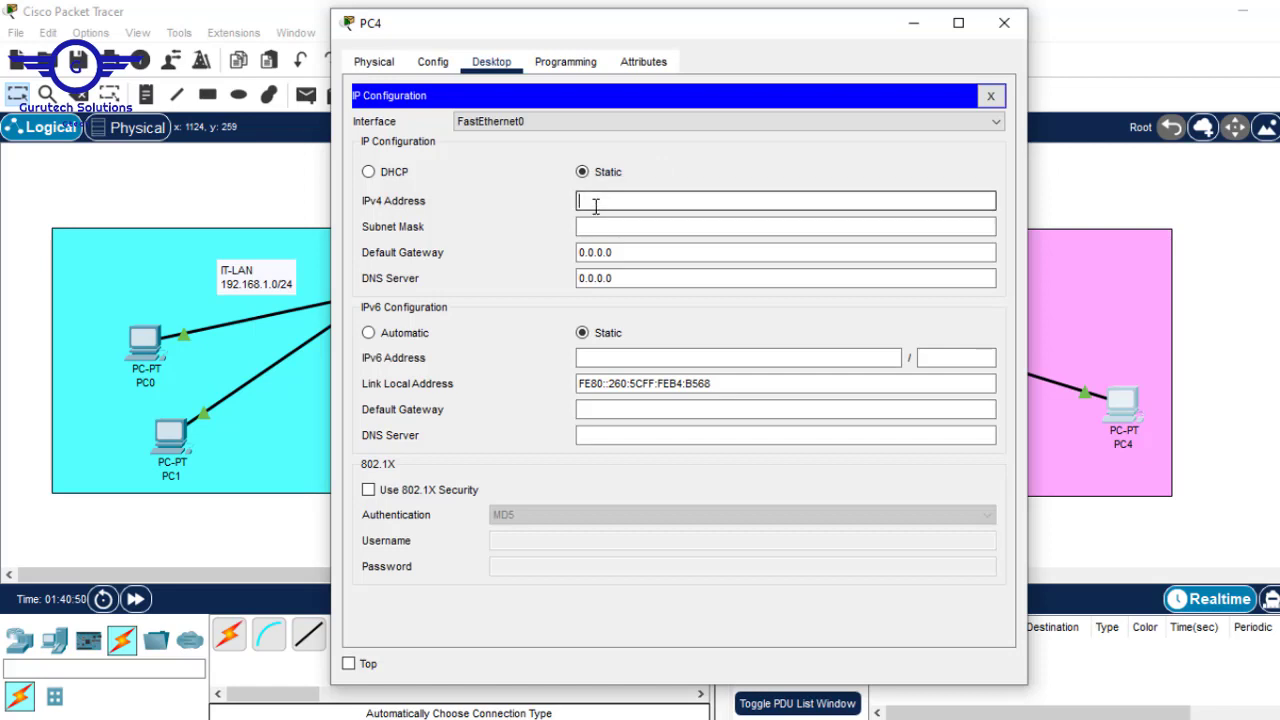
text(192.168.3.1)
key(BackSpace)
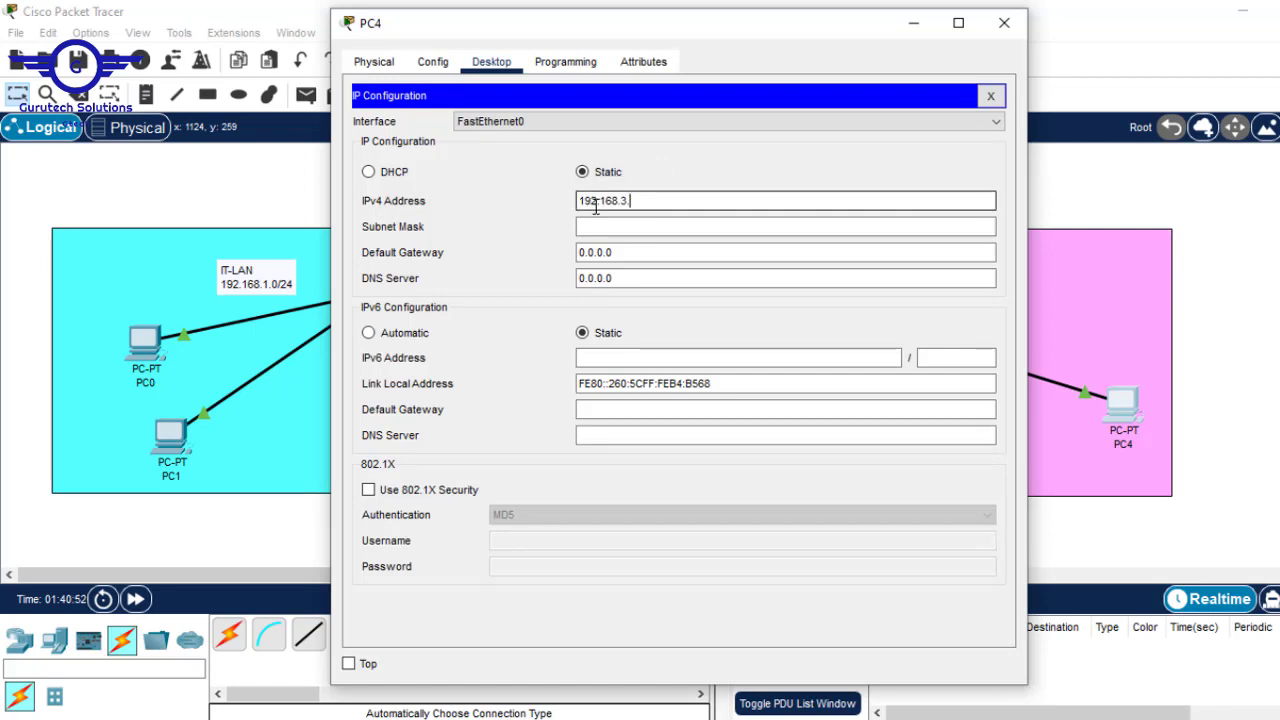
text(3)
click(614, 222)
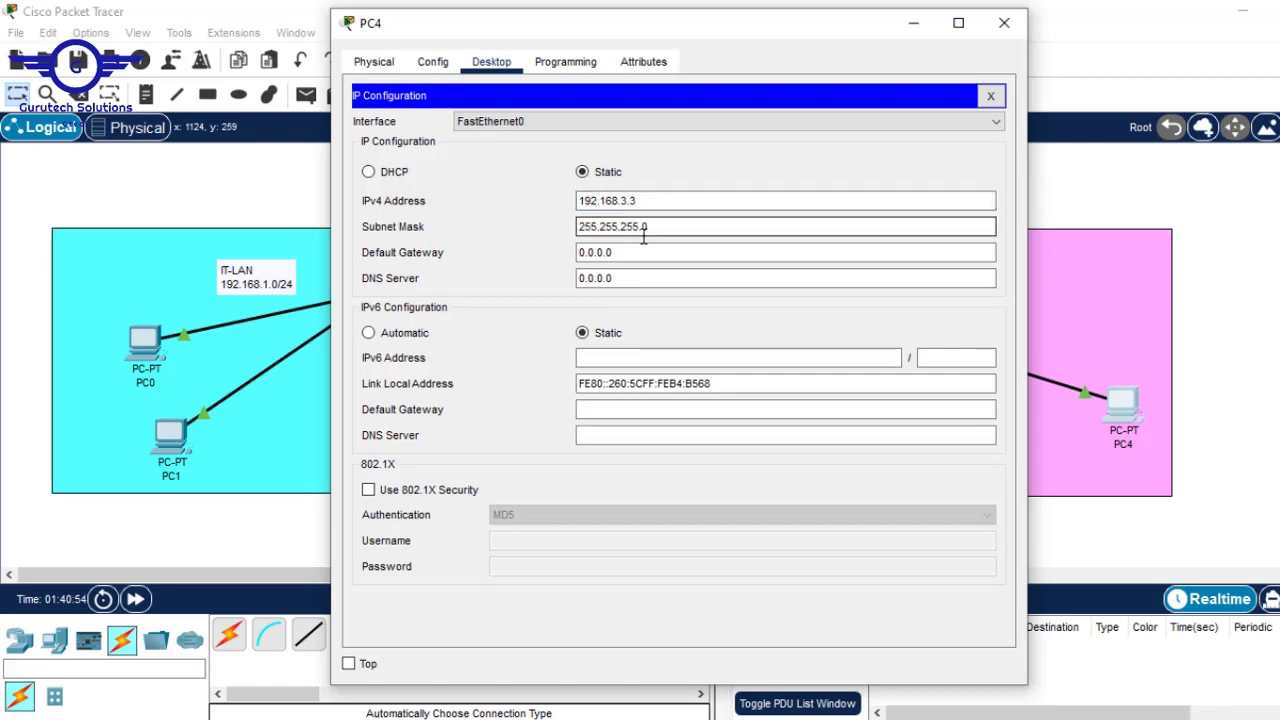
click(634, 252)
key(ctrl+a)
text(192.168.3.1)
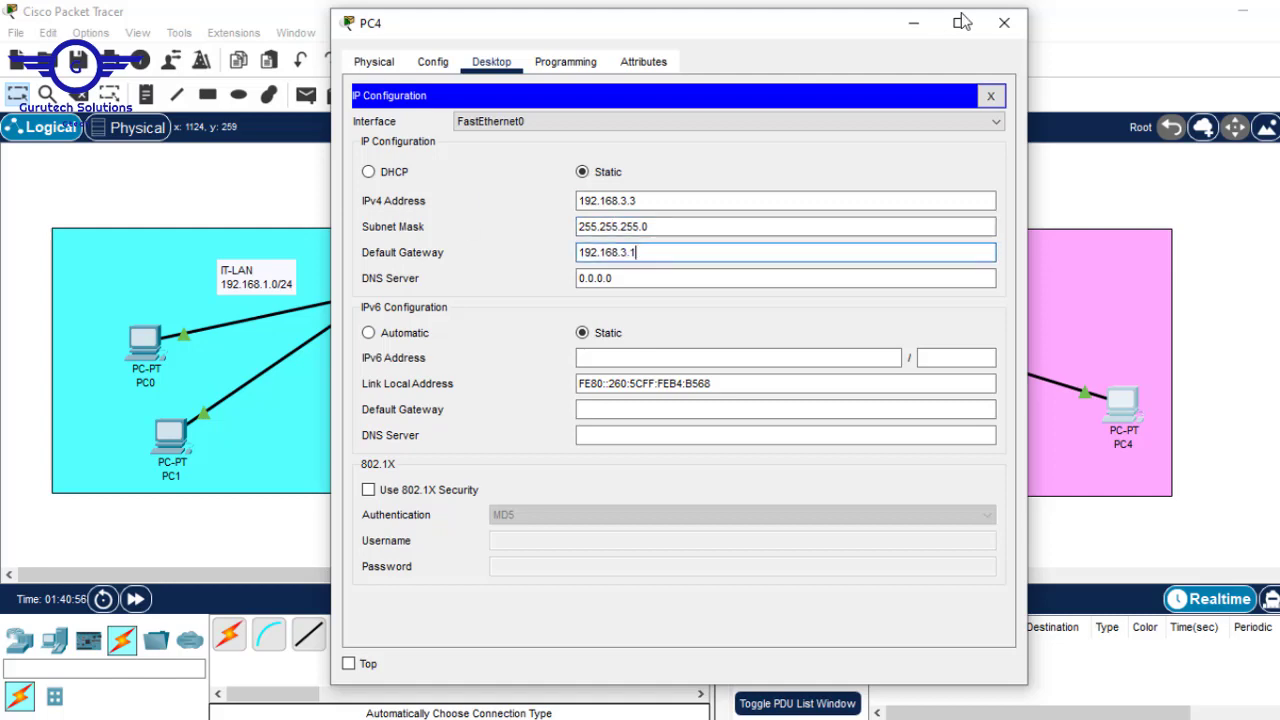
click(1004, 22)
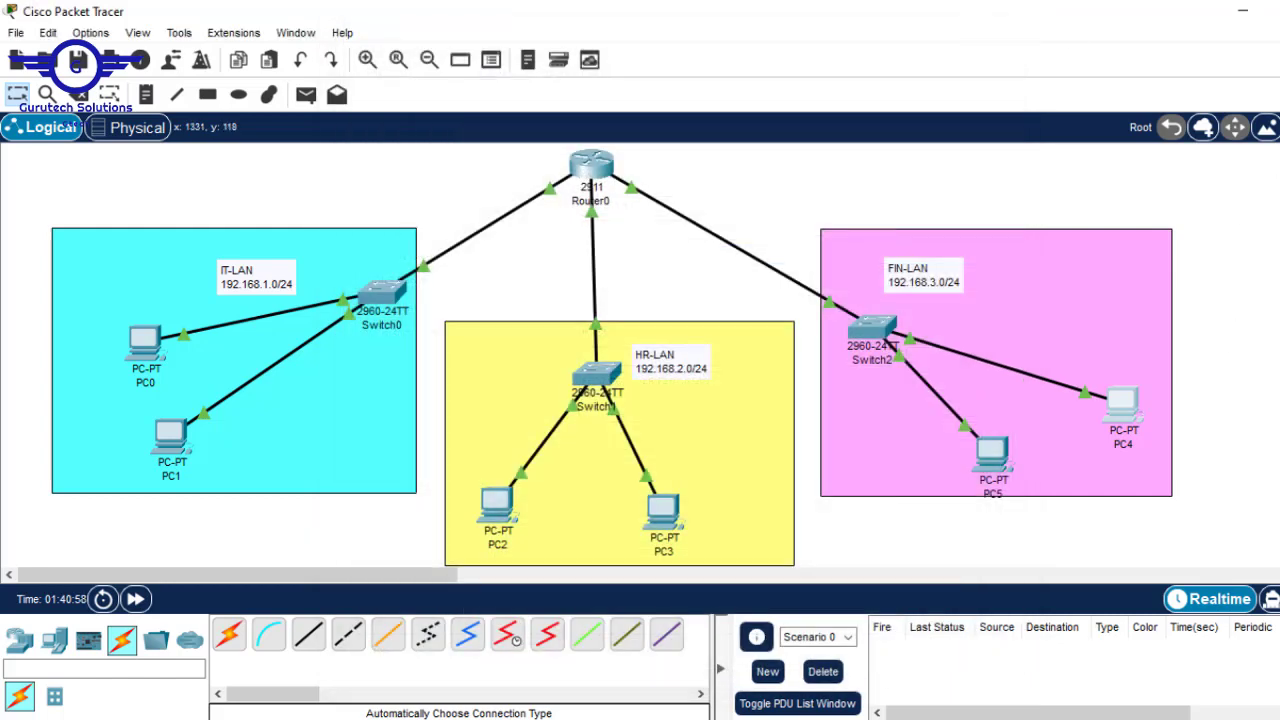
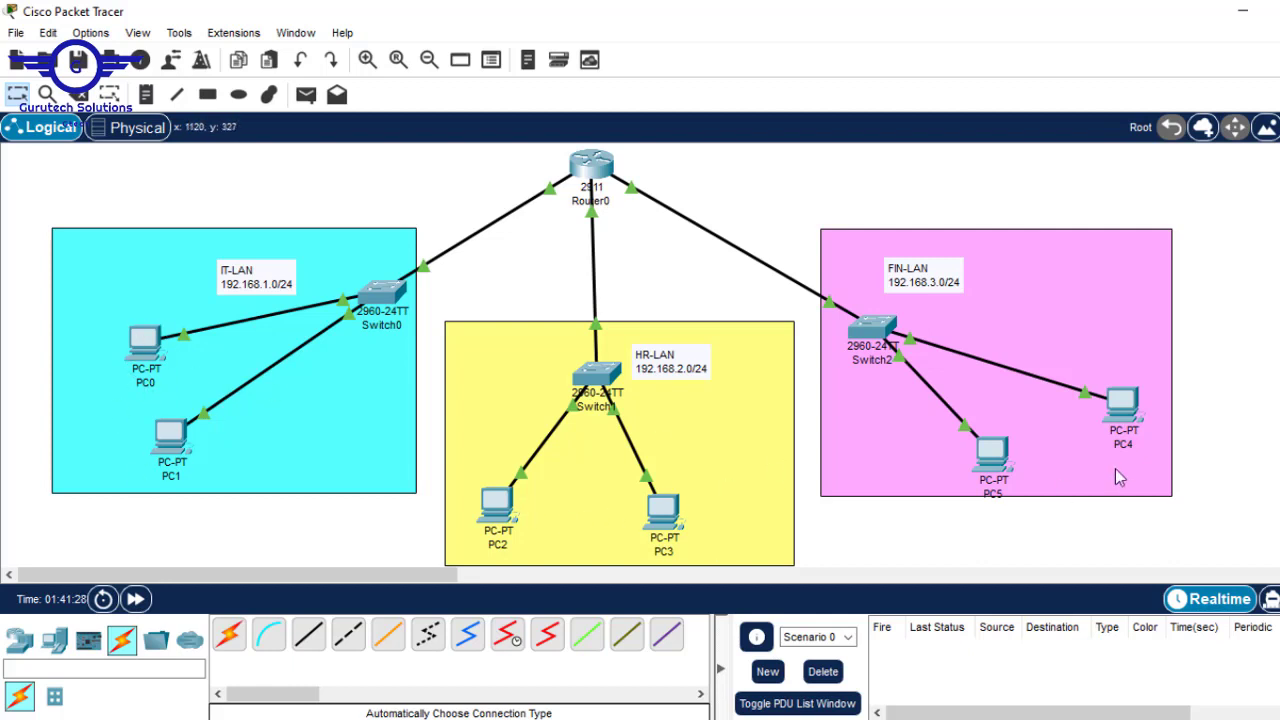
- Ping 192.168.2.2 and 192.168.3.2 from PC0's command prompt, then close its window
click(148, 341)
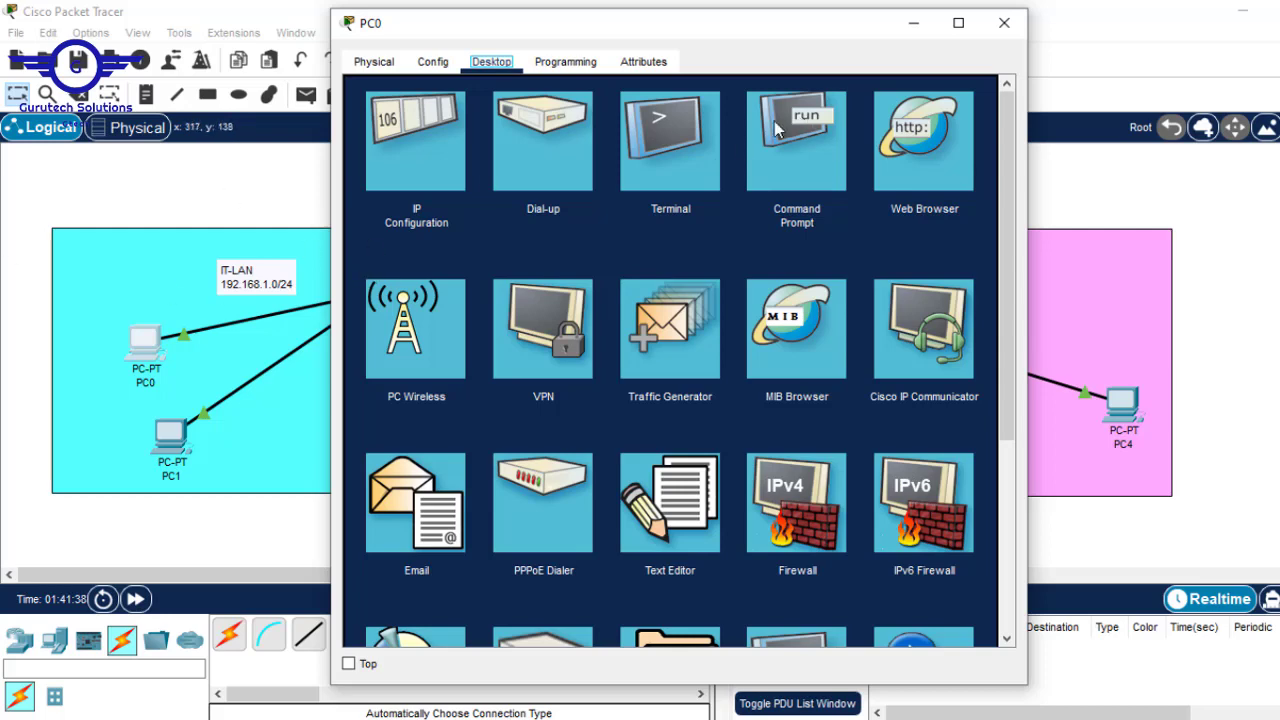
click(811, 147)
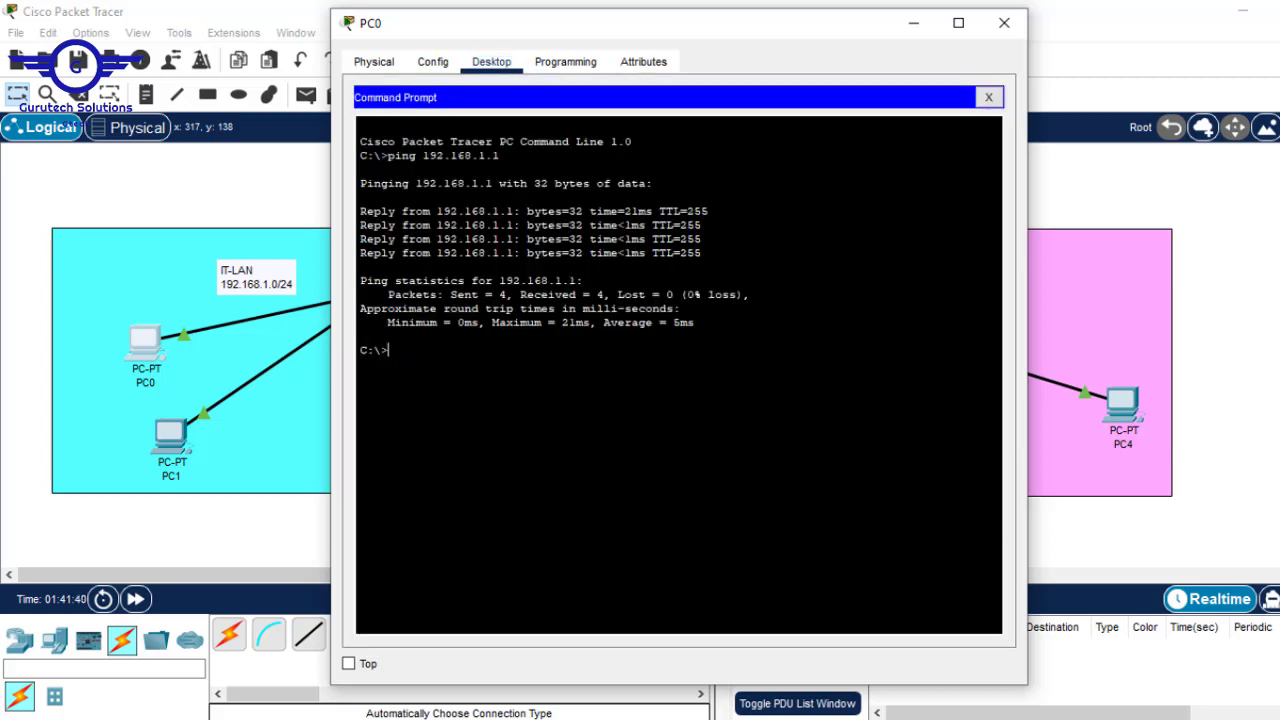
key(Return)
key(Return)
text(ping 192.168.2.)
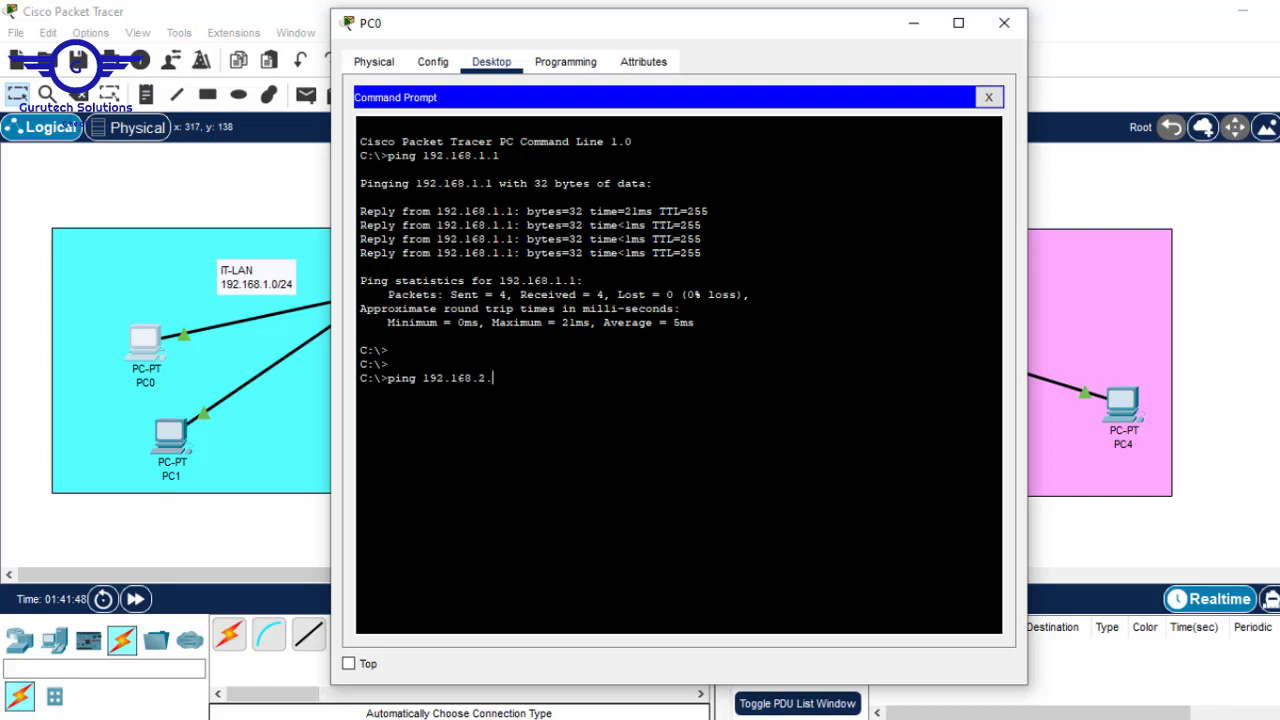
text(2)
key(Return)
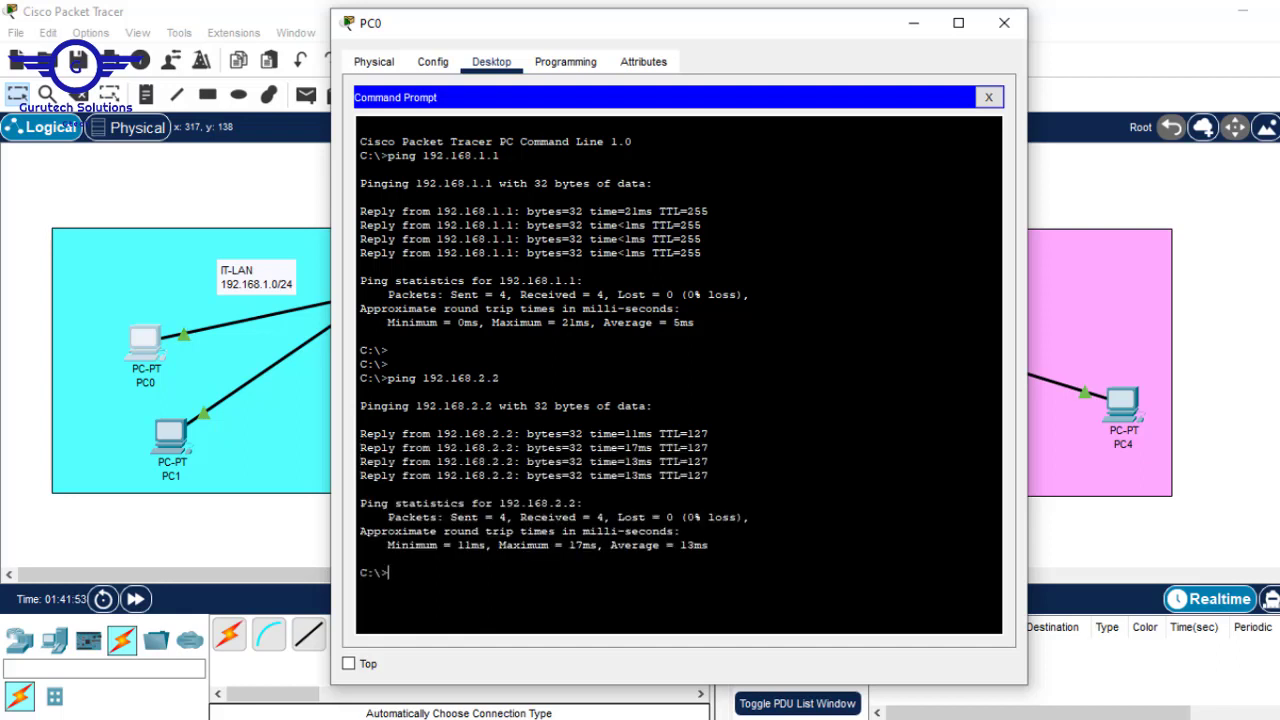
key(Up)
key(BackSpace)
text(3.2)
key(Return)
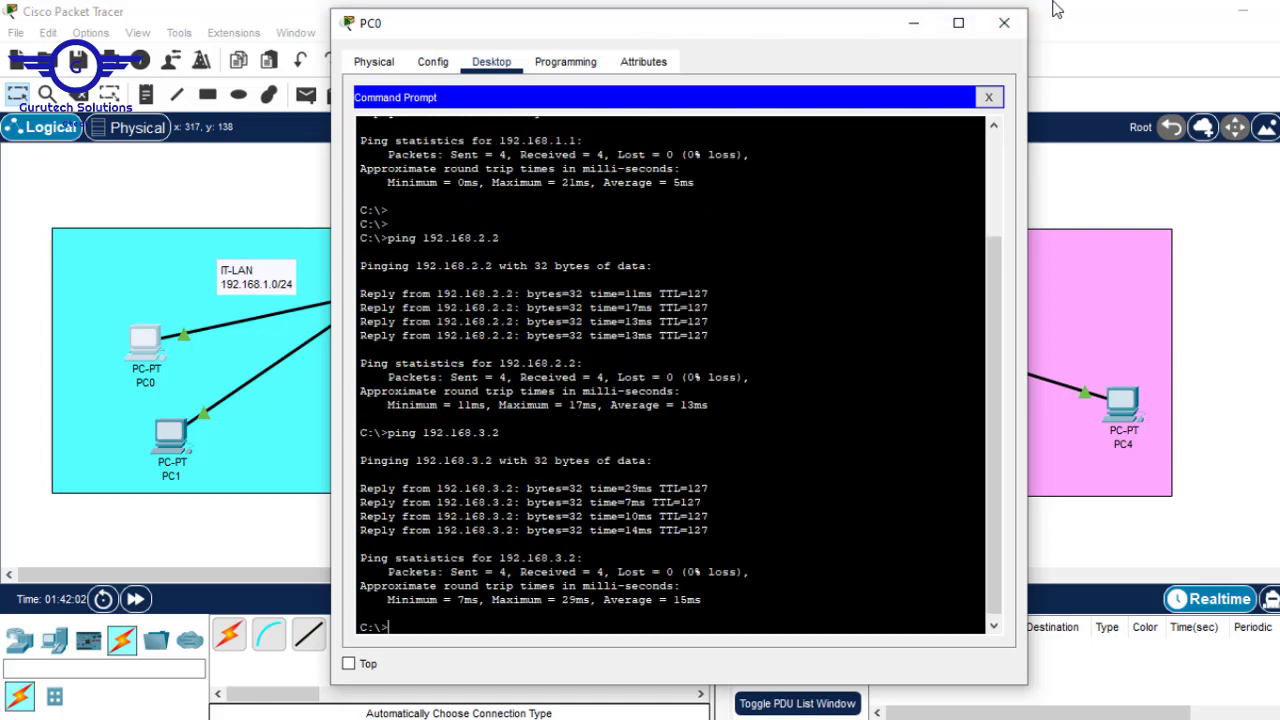
click(1012, 31)
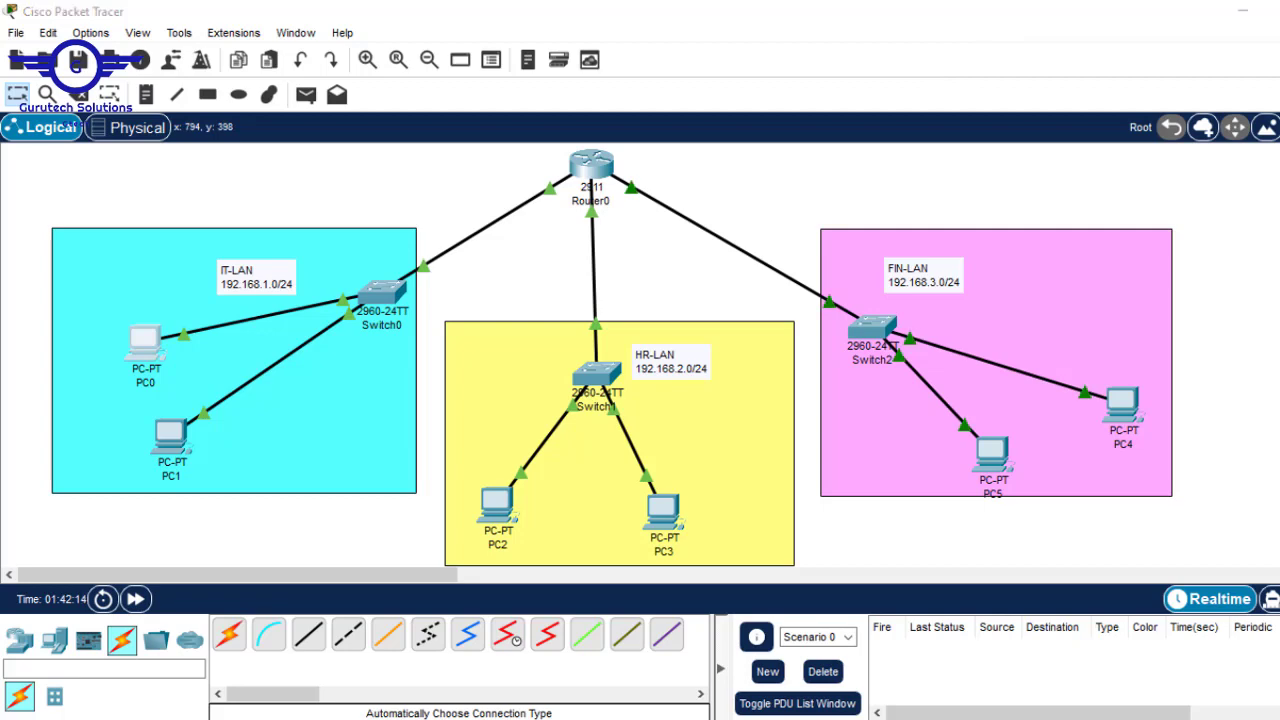
- Review the Telnet topic on the Routing.pptx slide, then return to the Packet Tracer network
mouse_move(1005, 714)
click(971, 694)
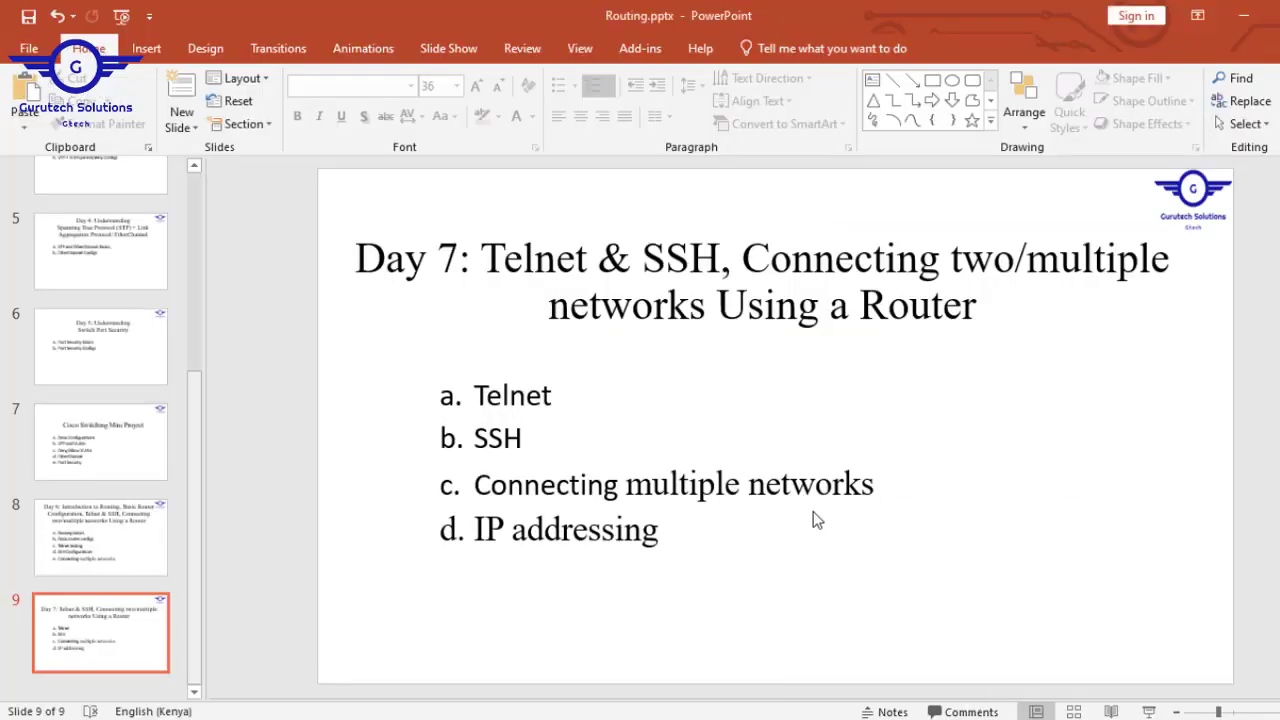
click(555, 390)
drag(555, 390, 474, 390)
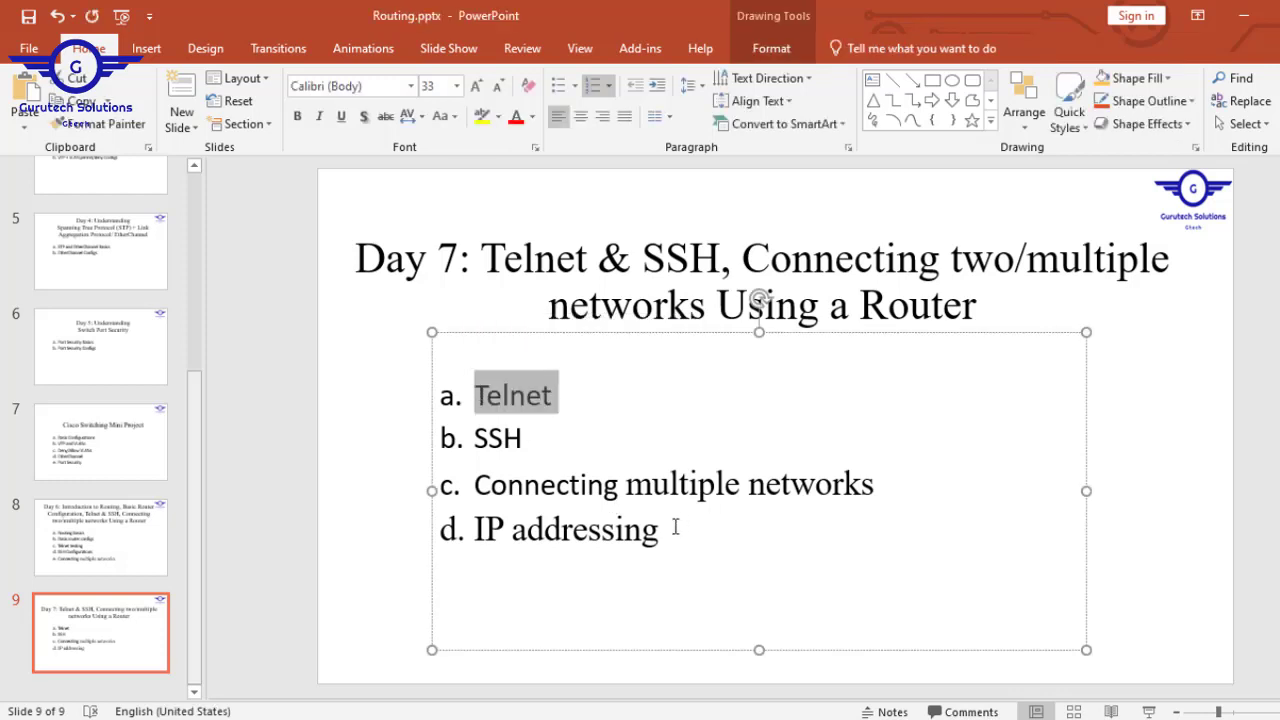
drag(666, 534, 503, 490)
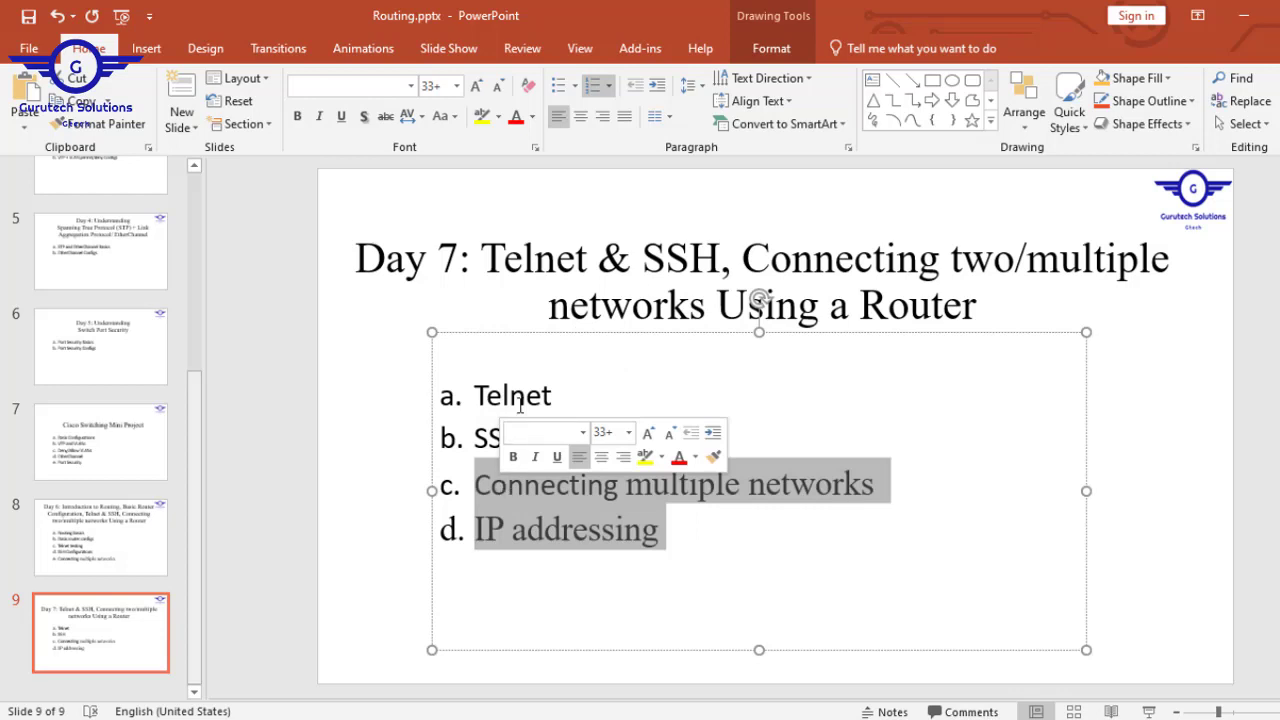
drag(558, 395, 490, 395)
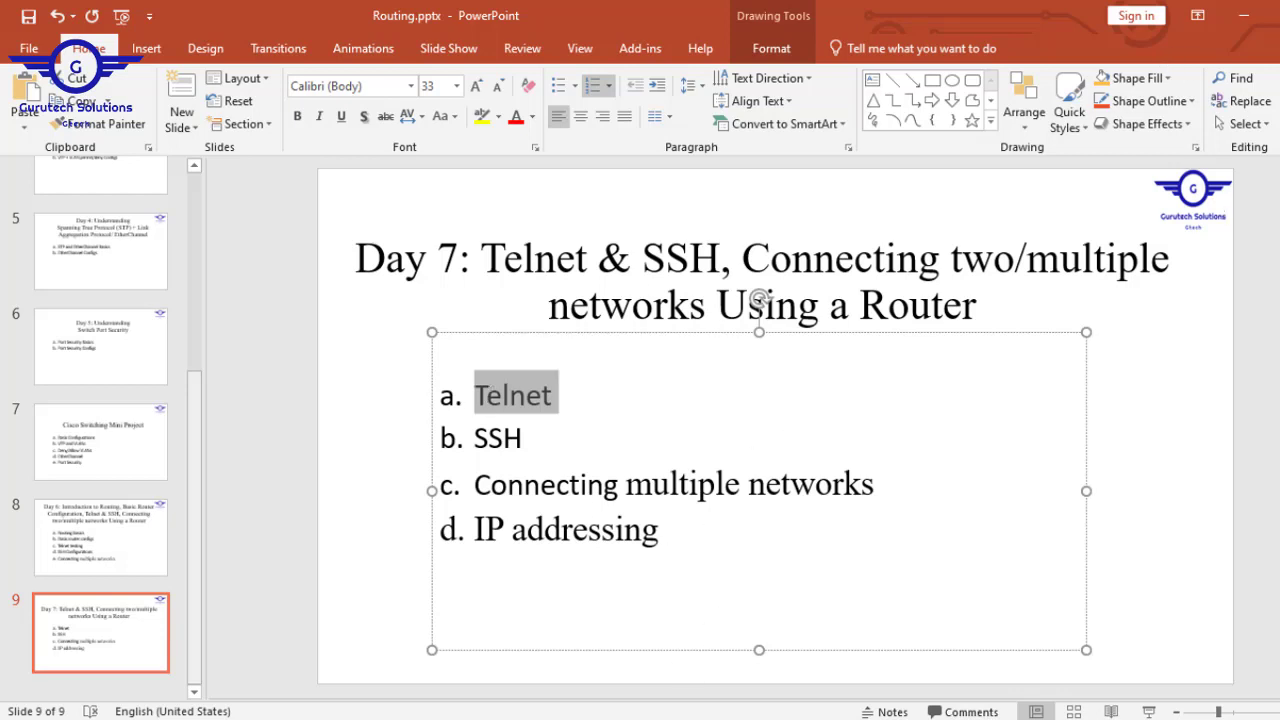
click(608, 703)
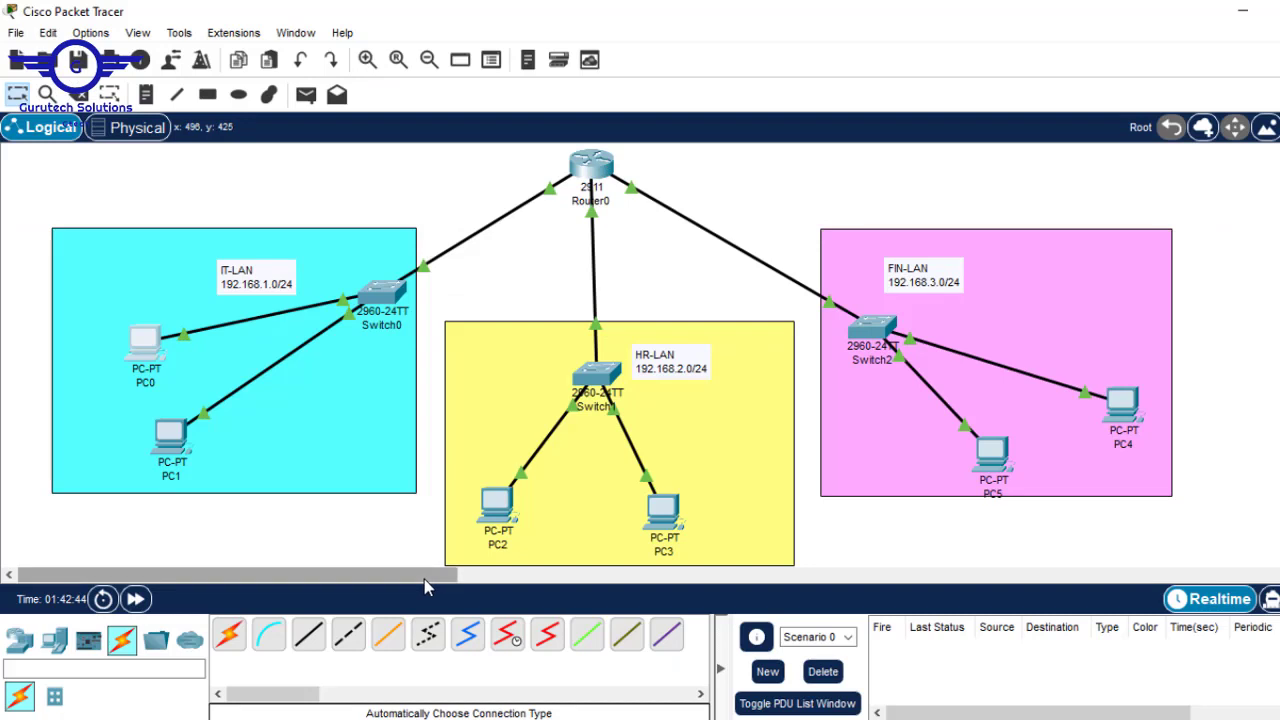
drag(430, 585, 371, 574)
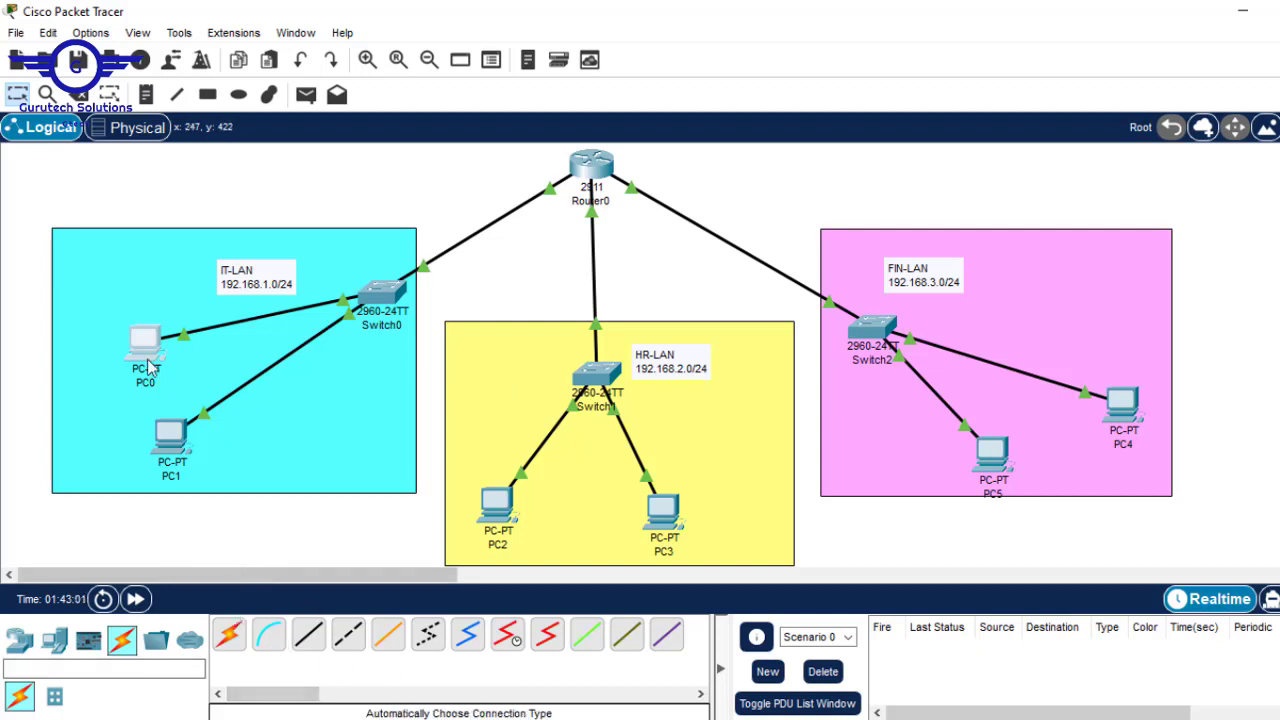
- Place a note right of Router0 listing line vty 0 15, a password line and login
click(145, 94)
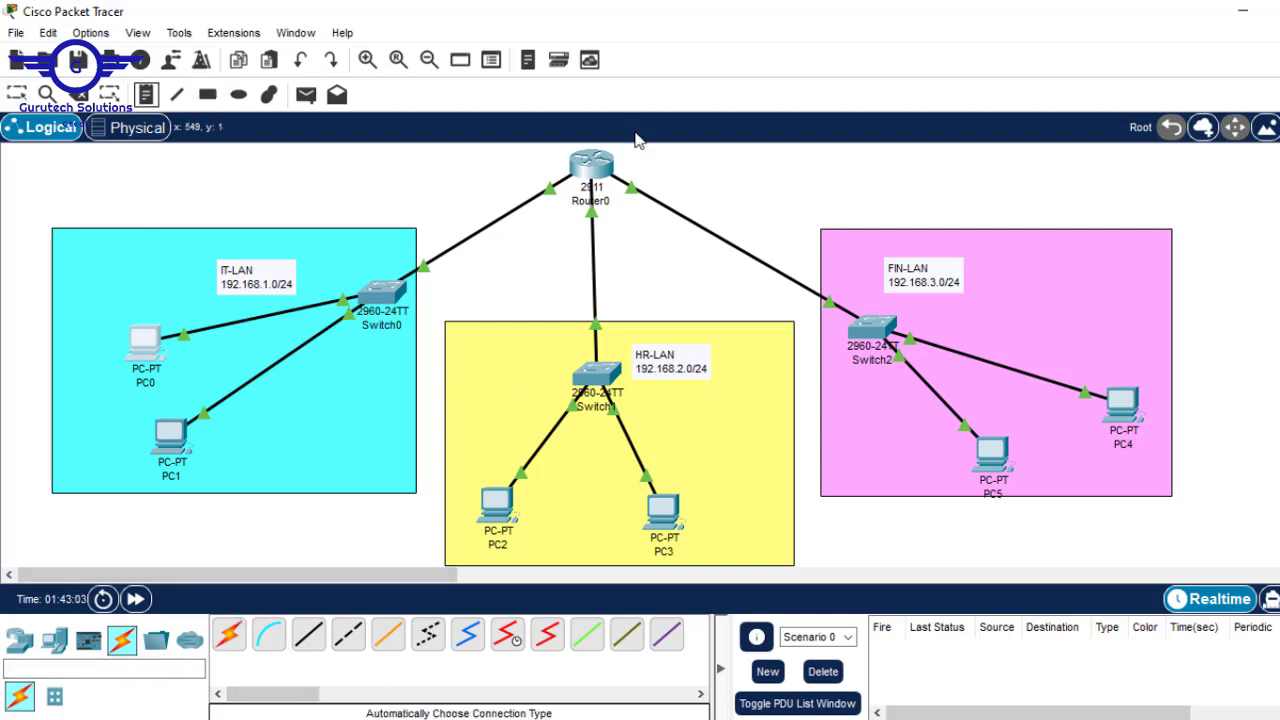
click(688, 157)
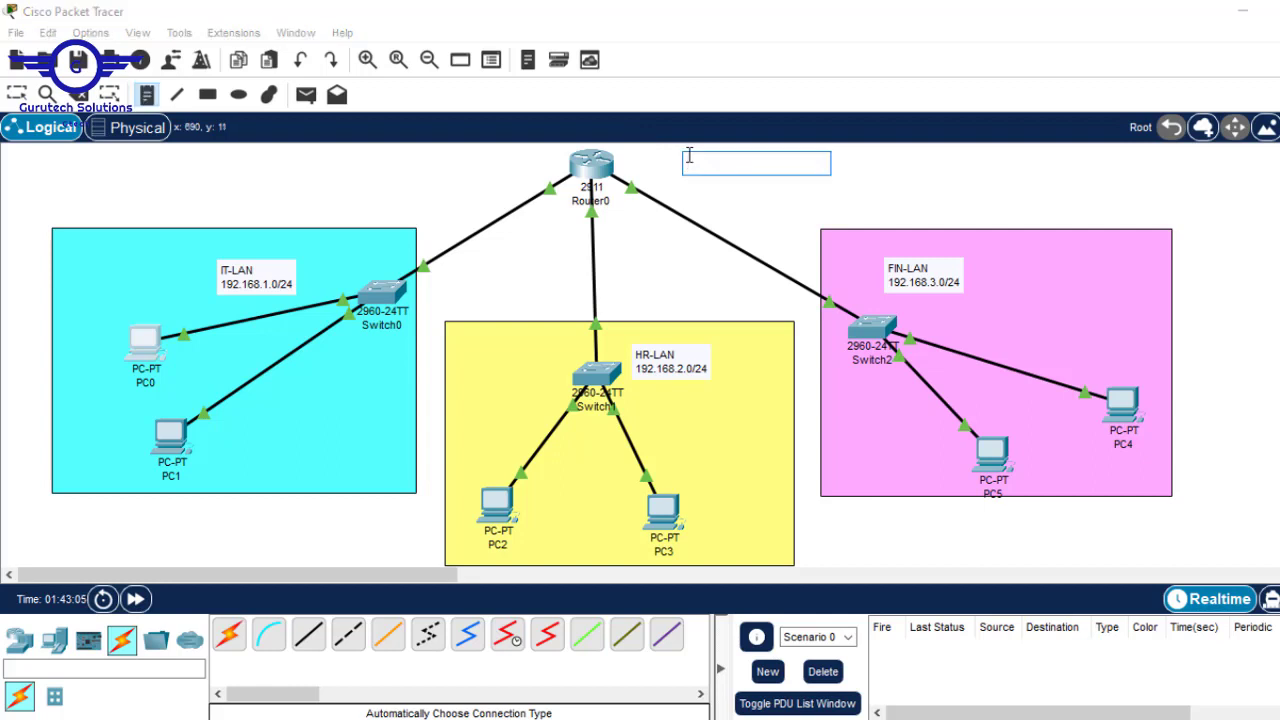
text(line vty 0b 1)
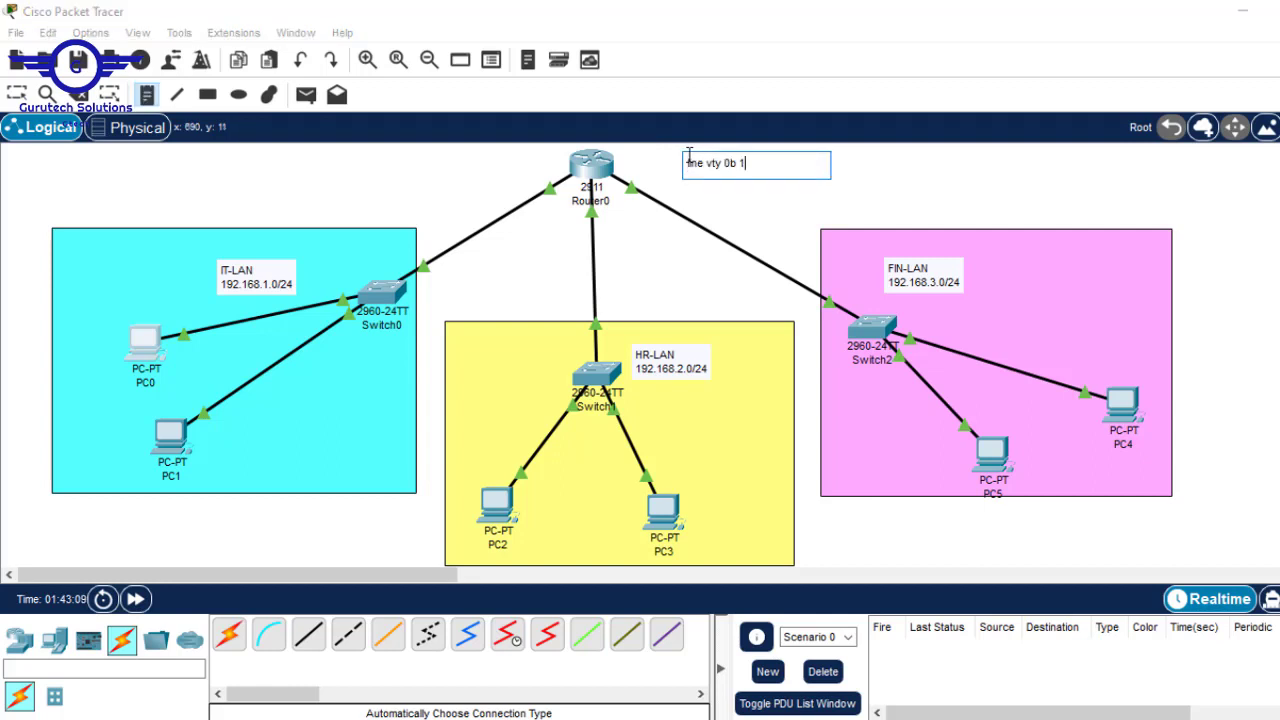
key(BackSpace)
key(BackSpace)
key(BackSpace)
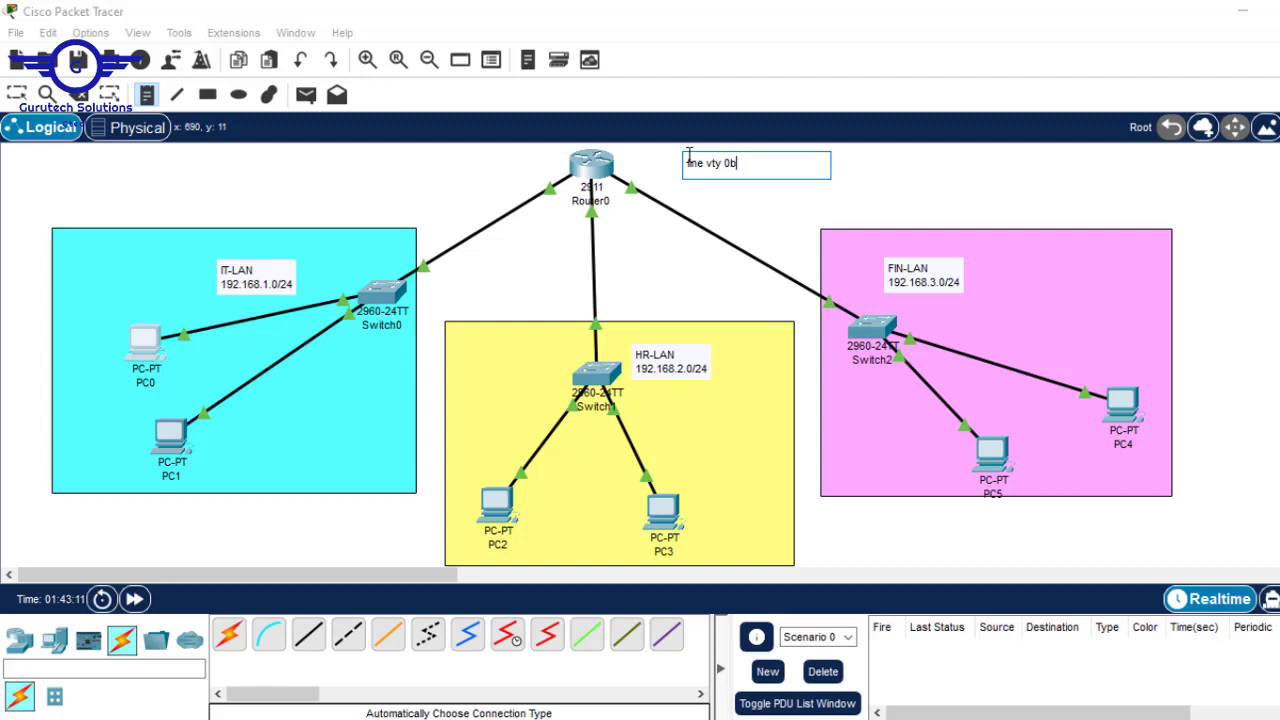
text(15)
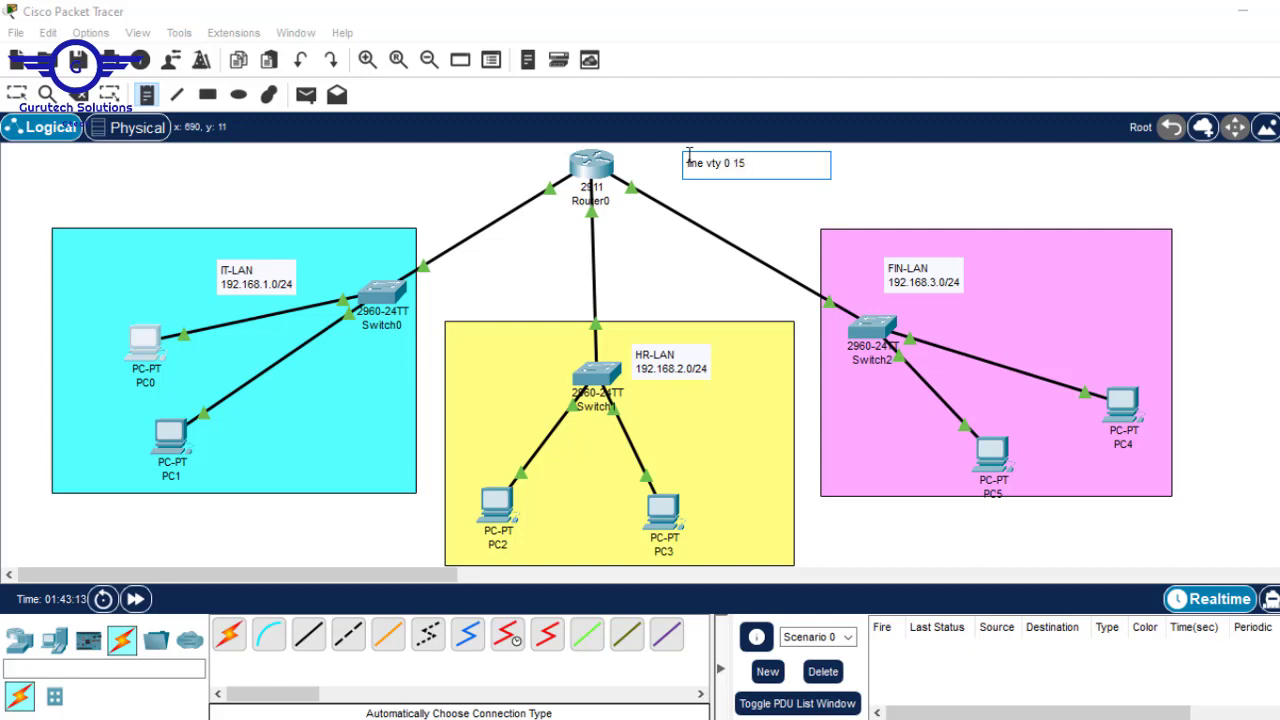
key(Return)
text(password)
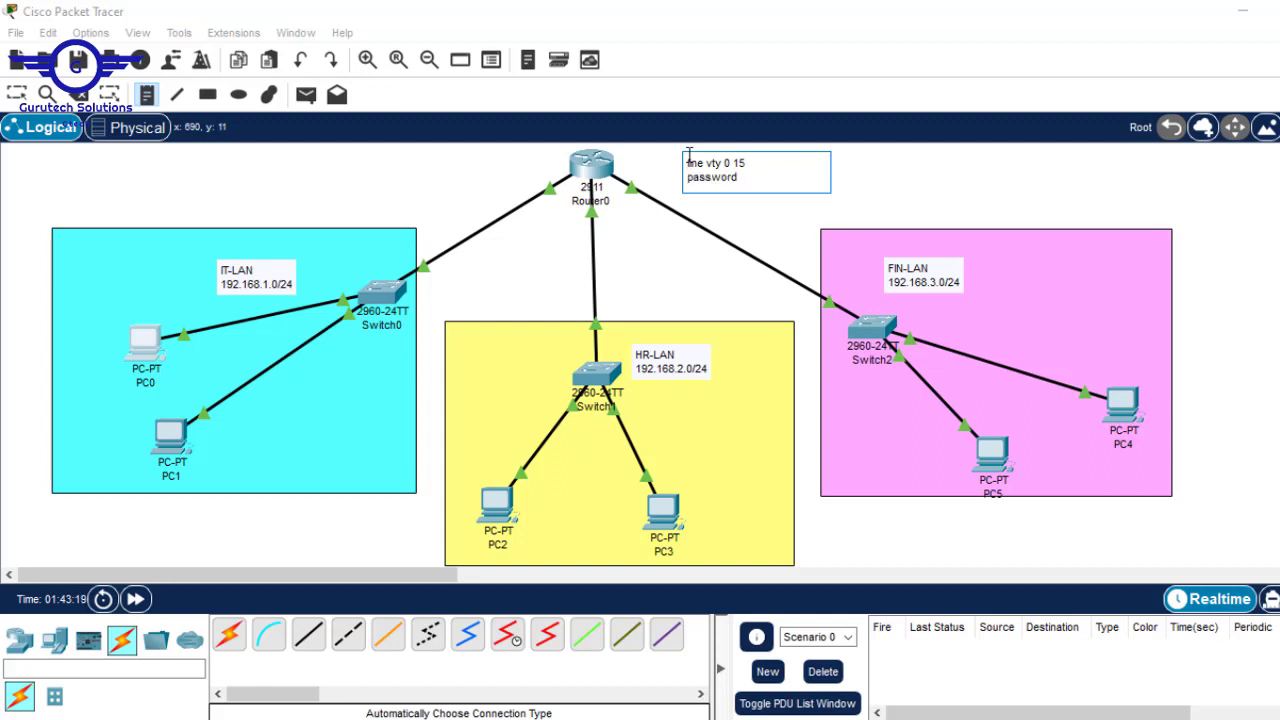
text( cisco)
key(Return)
text(login)
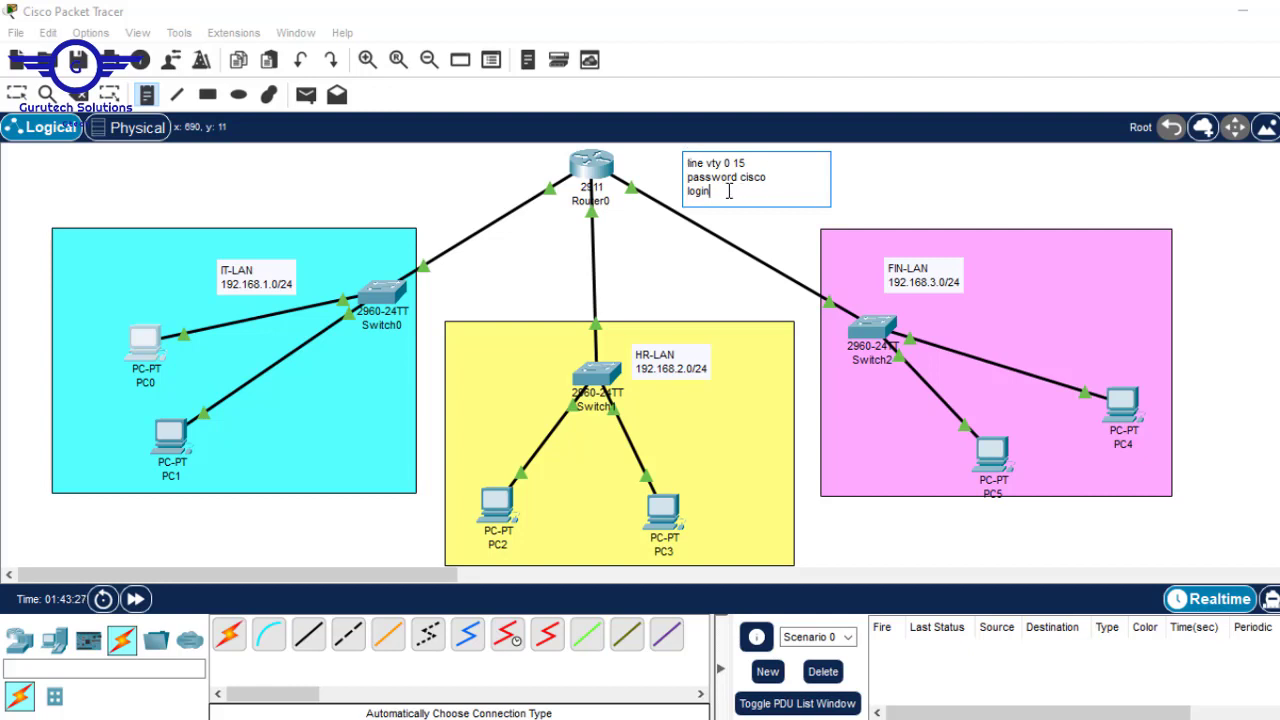
- Insert exec-timeout 5 and logging synchronous after the note's password line
click(770, 179)
key(Return)
text(exe)
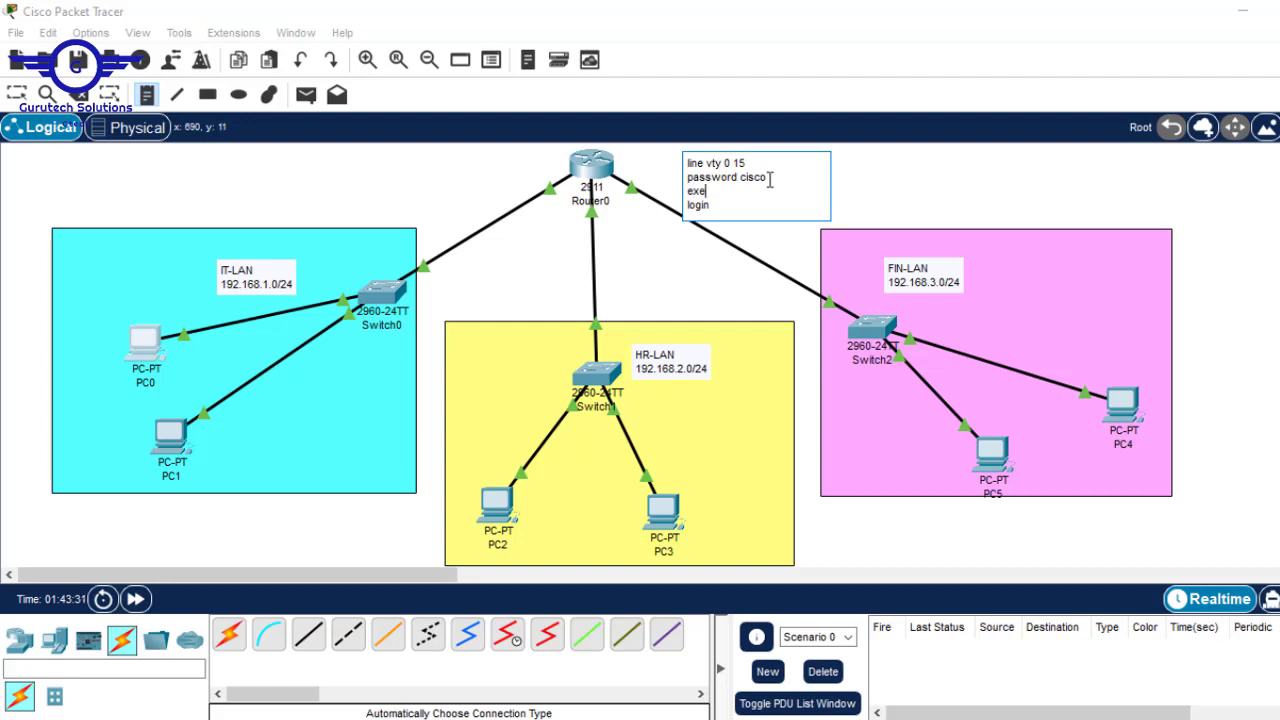
text(c-timeout 5)
key(Return)
text(lo)
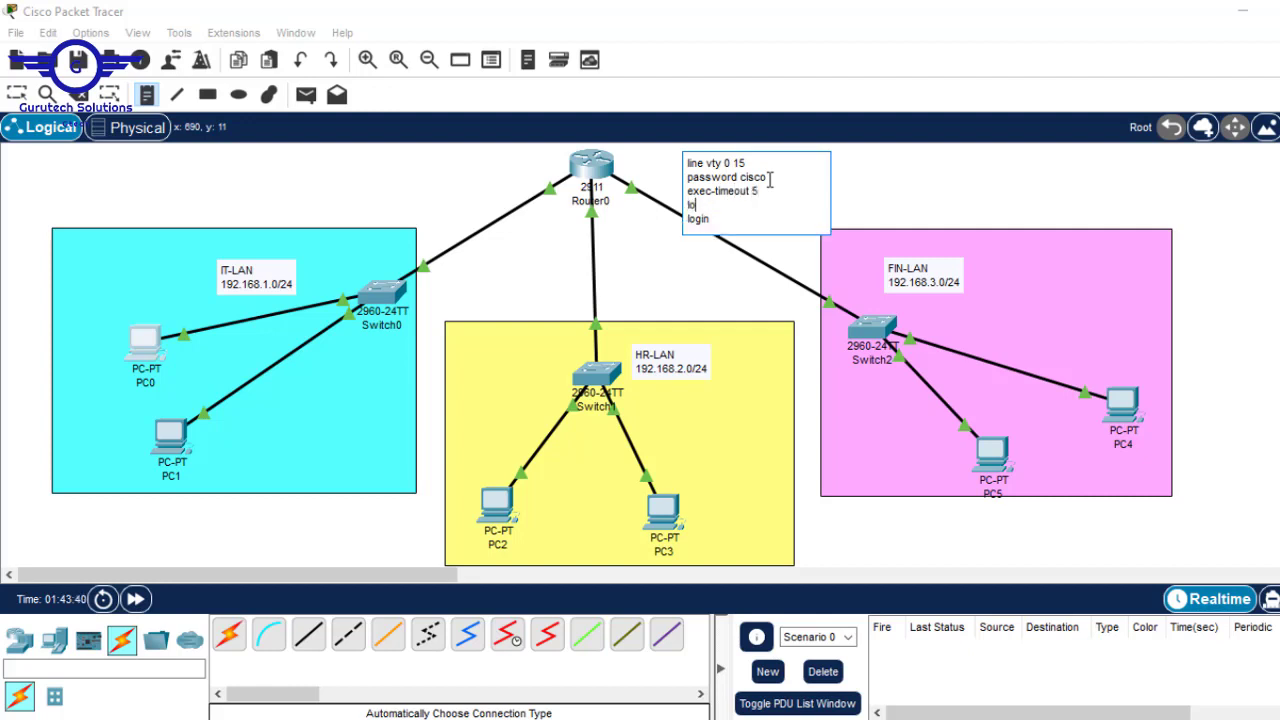
text(gging syn)
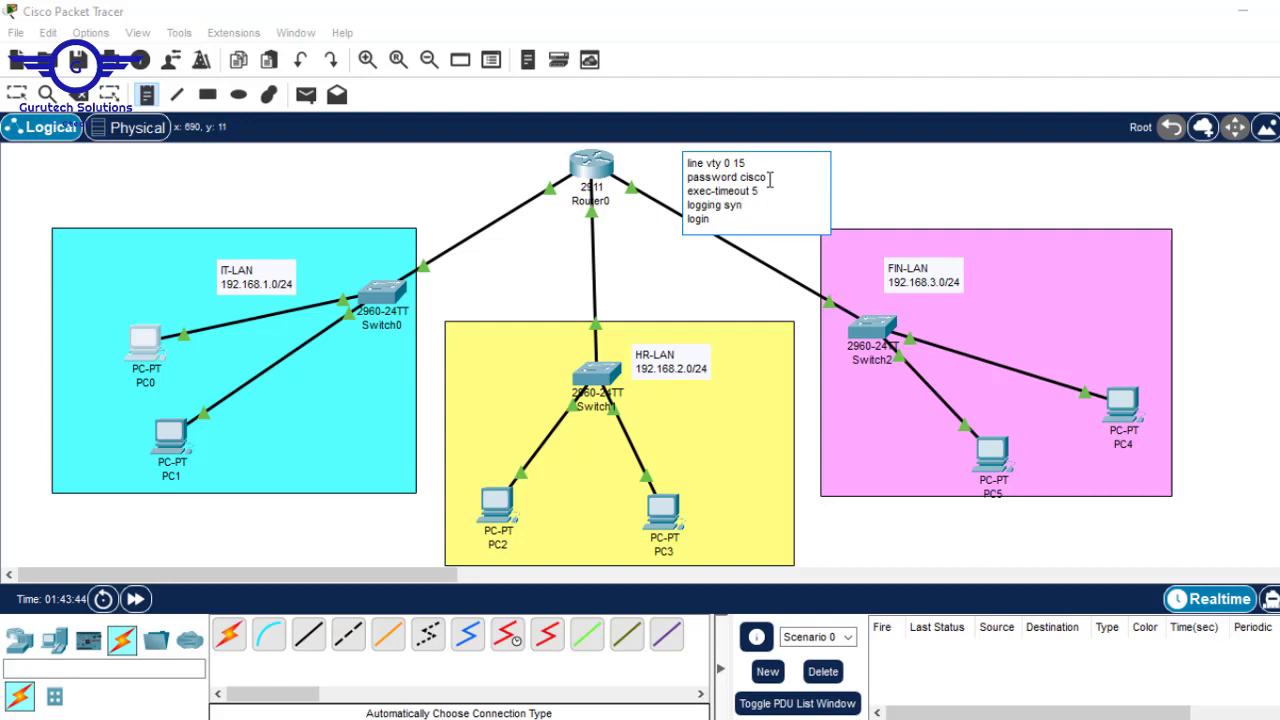
text(chronous)
drag(722, 220, 672, 165)
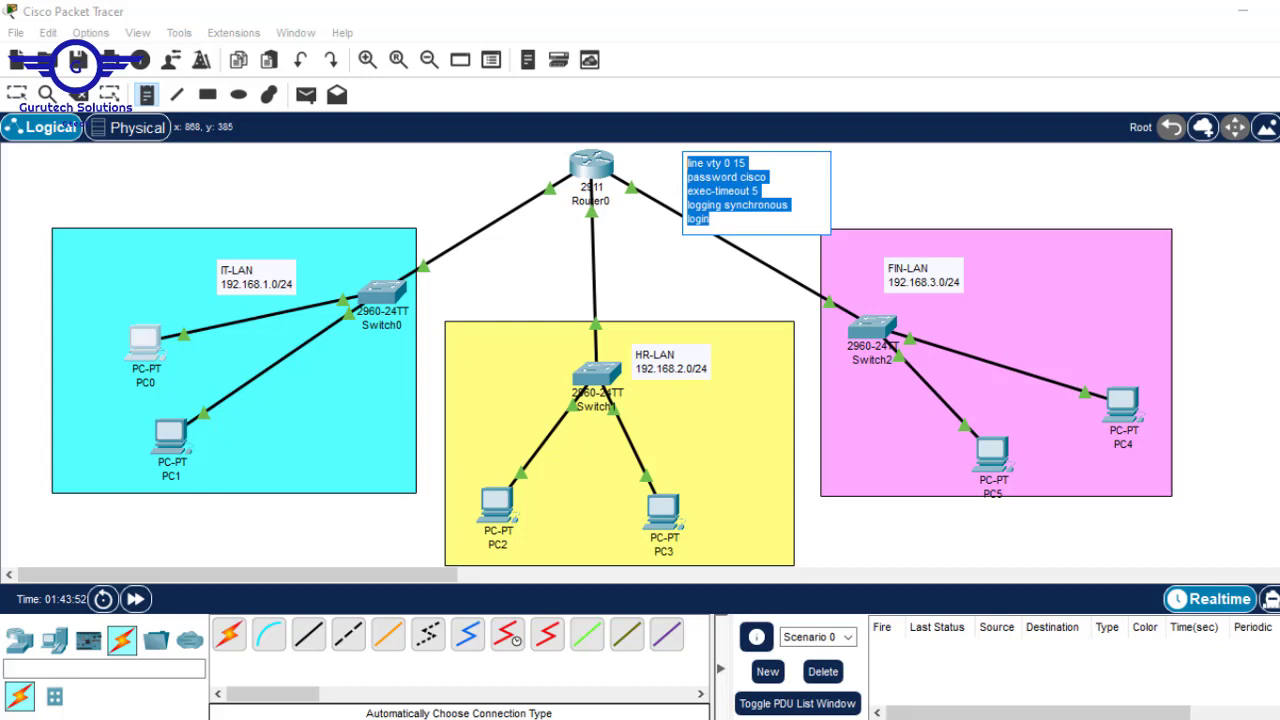
- Glance at the Day 7 slide, then open Router0's command-line window
mouse_move(1020, 719)
click(950, 672)
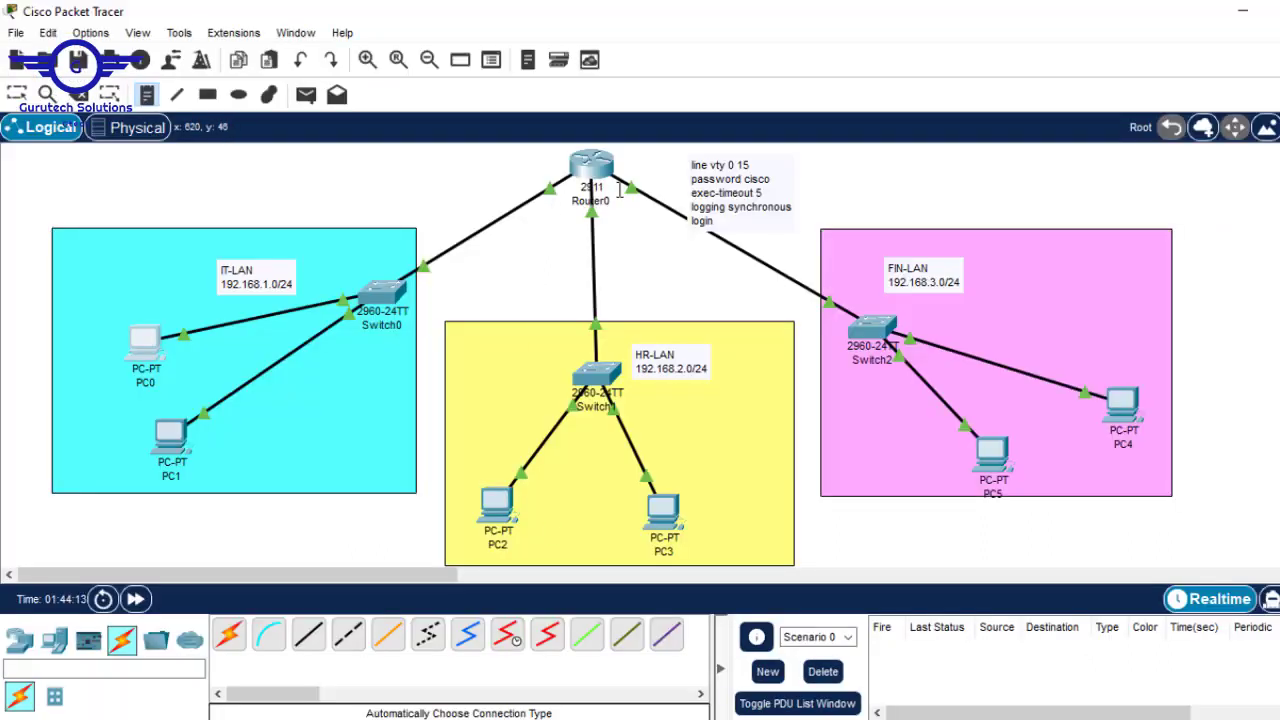
key(Escape)
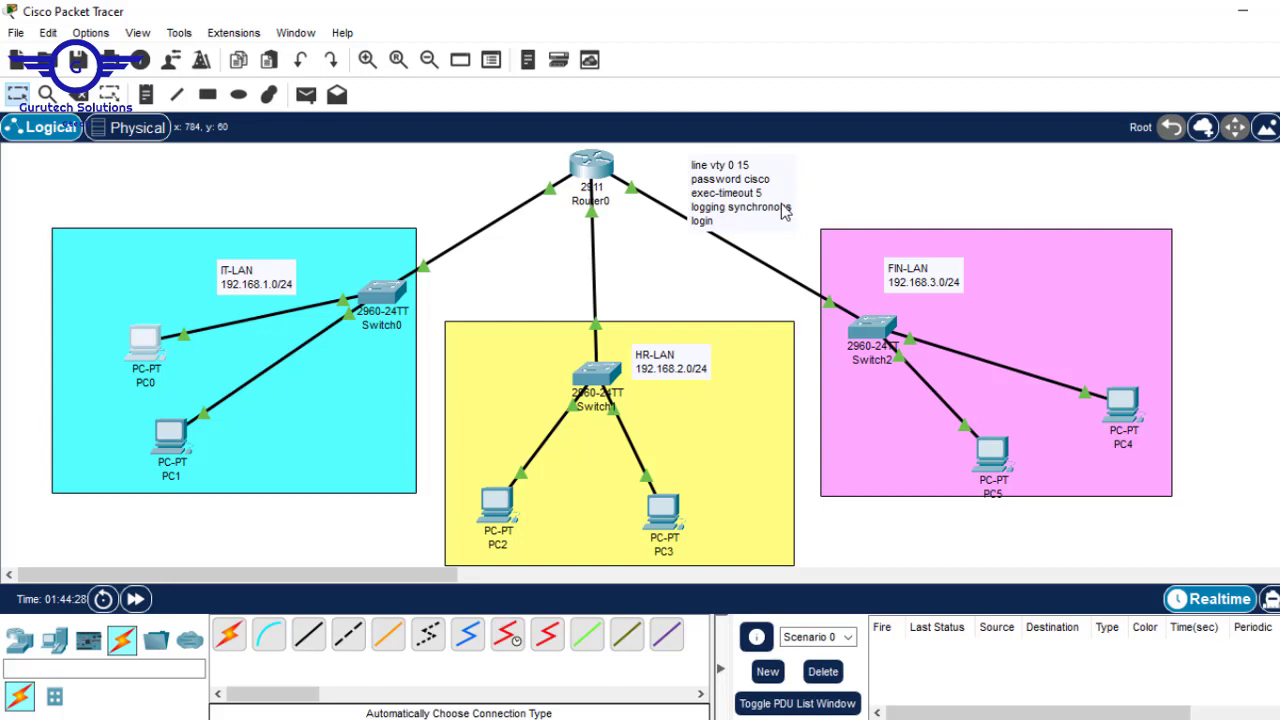
click(590, 176)
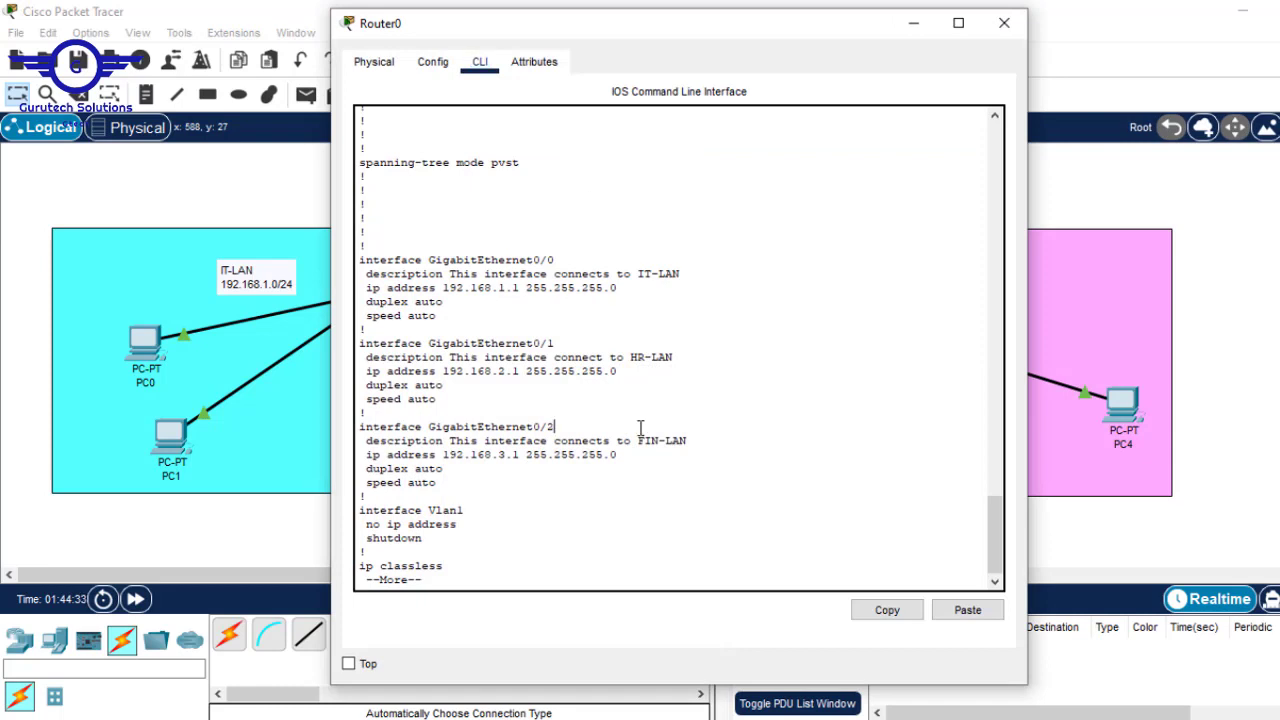
- Configure Router0's VTY lines 0–15 with a password and login
key(Return)
key(Return)
key(Return)
key(Return)
key(Return)
key(Return)
key(Return)
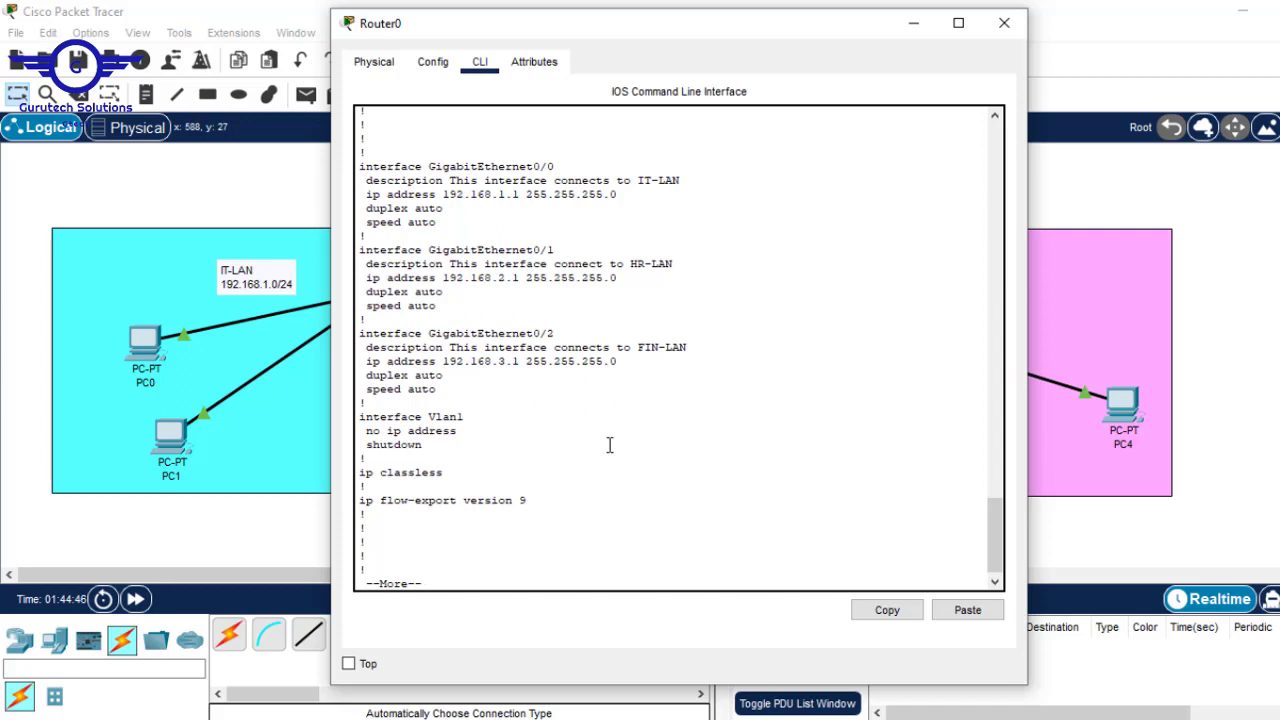
key(q)
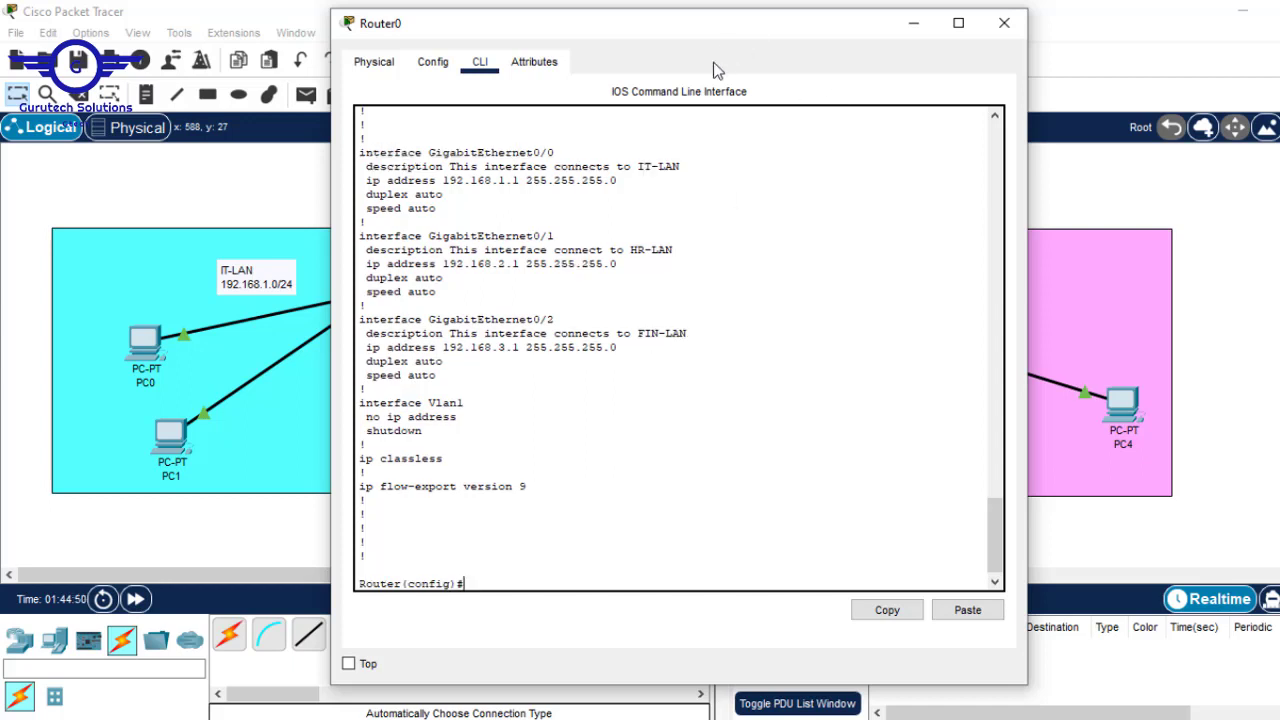
text(line vty 0 15)
key(Return)
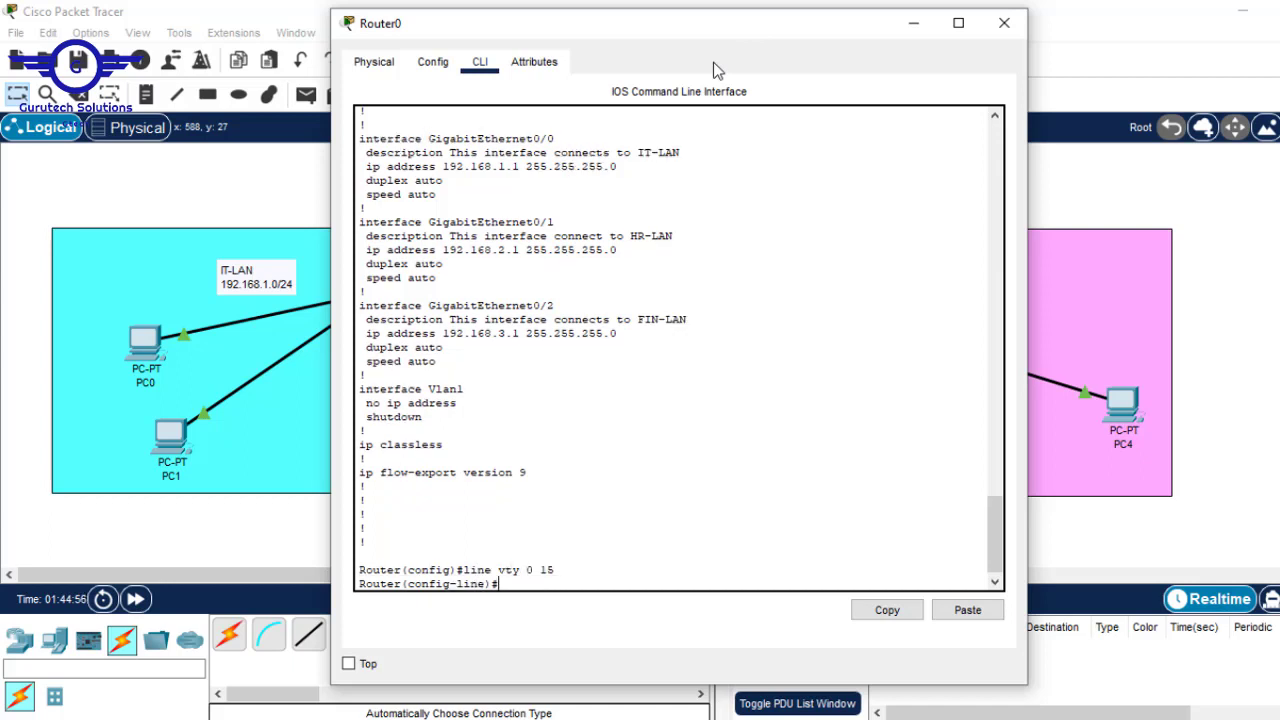
text(pass)
key(Tab)
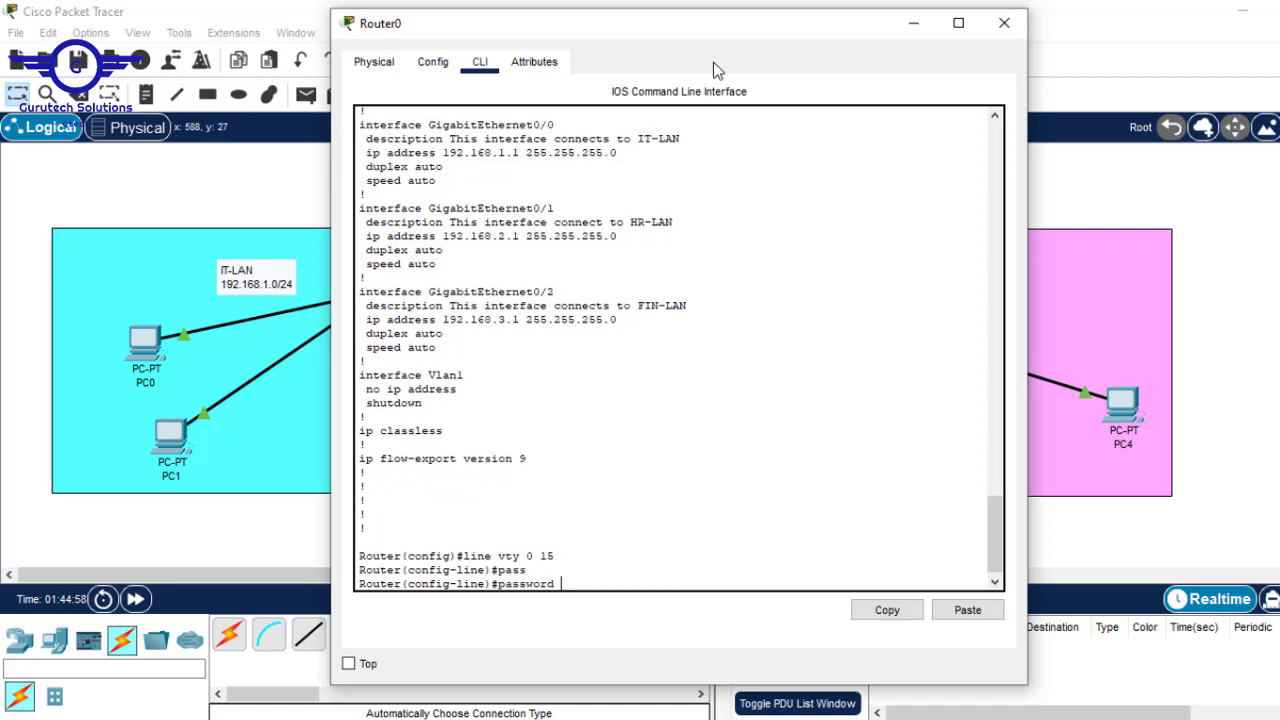
text(ciscop)
key(BackSpace)
key(Return)
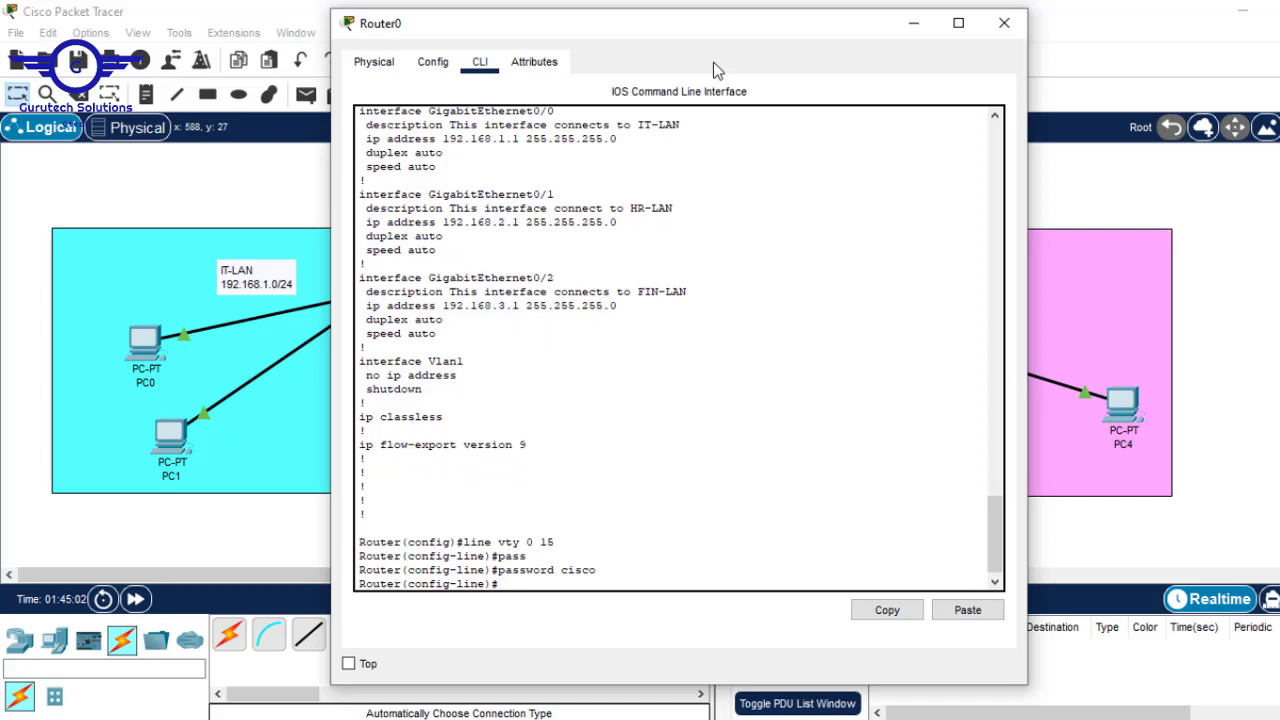
text(login)
key(Return)
- Add exec-timeout 5 and logging synchronous to the VTY lines, exit, and save with do wr
text(exec)
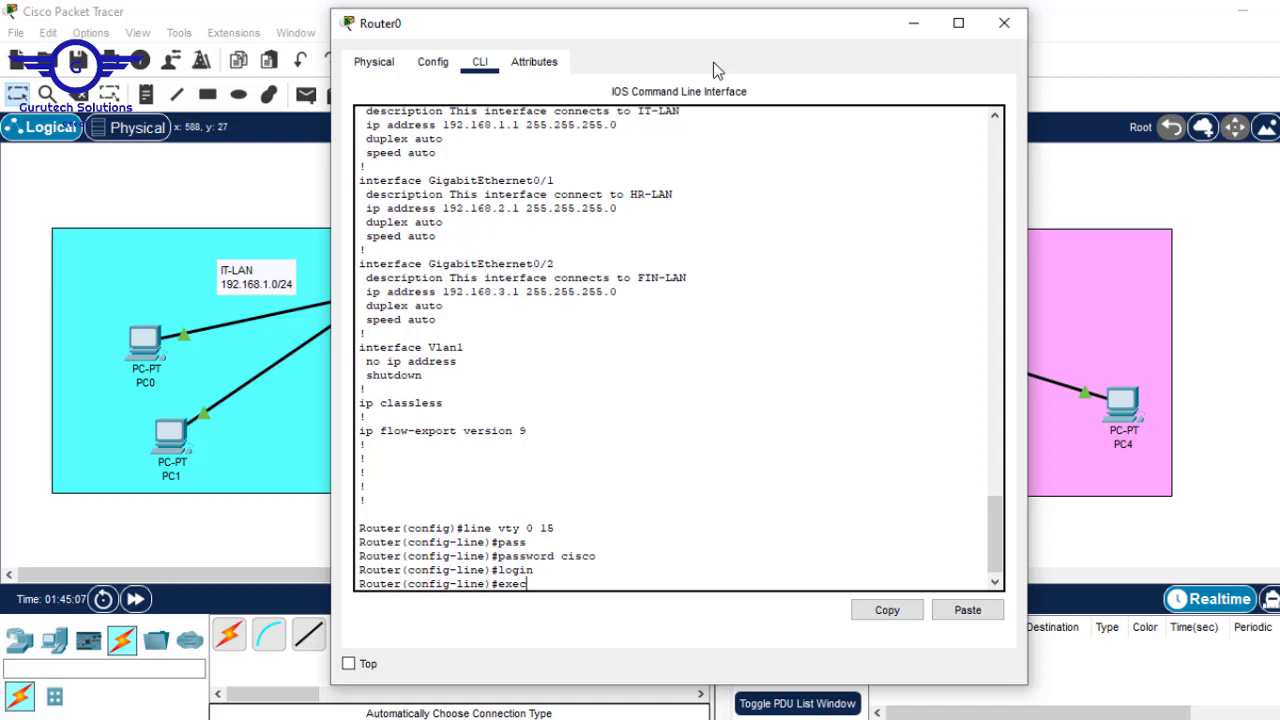
key(Tab)
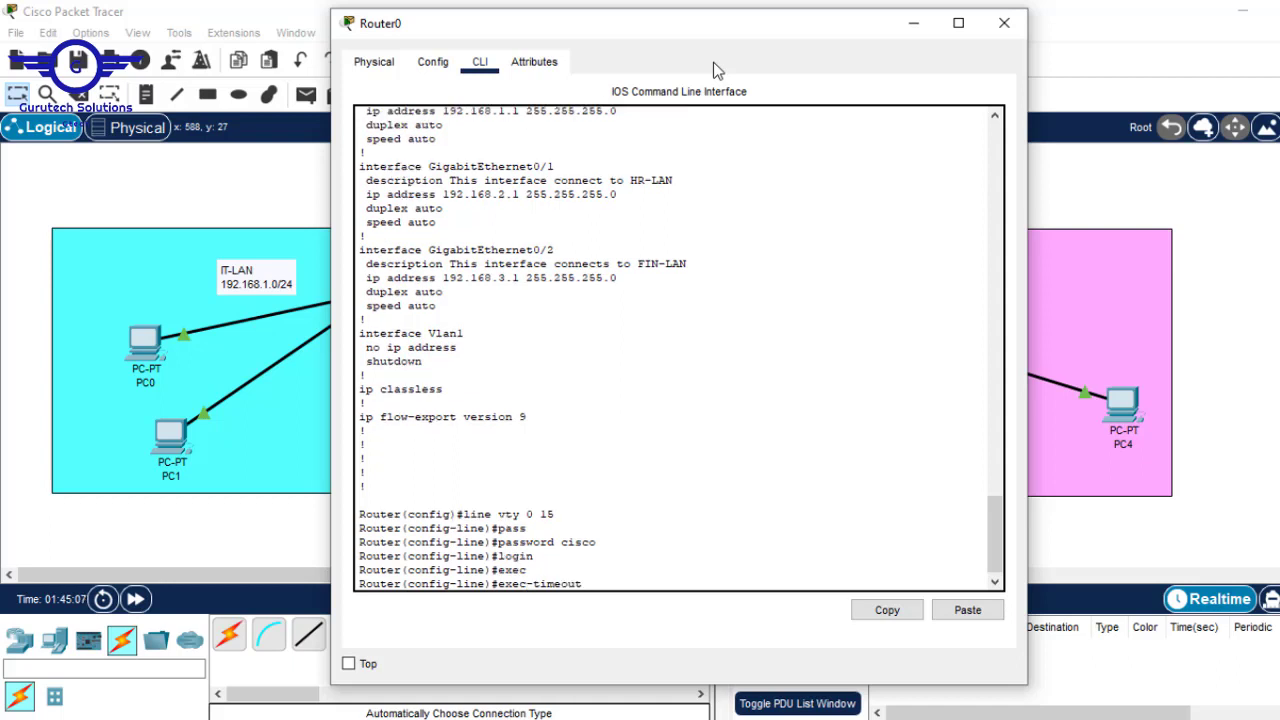
text(5)
key(Return)
text(line)#logg)
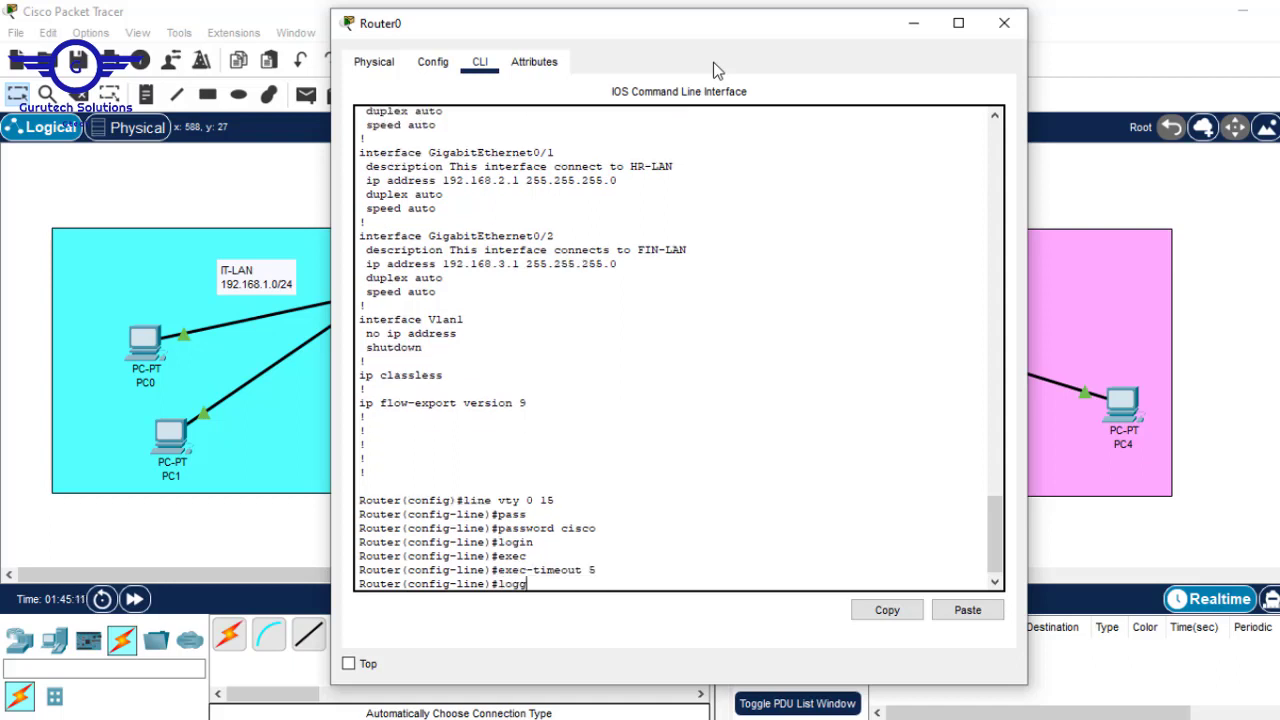
key(Tab)
text(sy)
key(Tab)
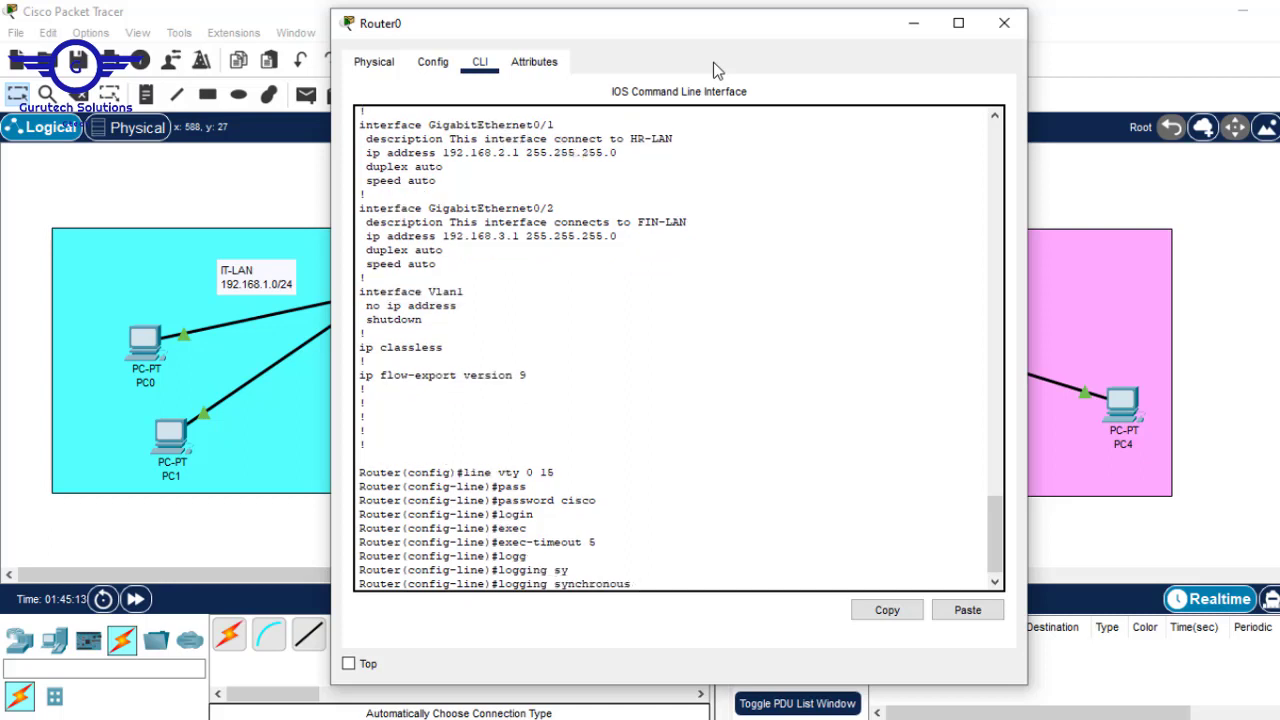
key(Return)
text(ex)
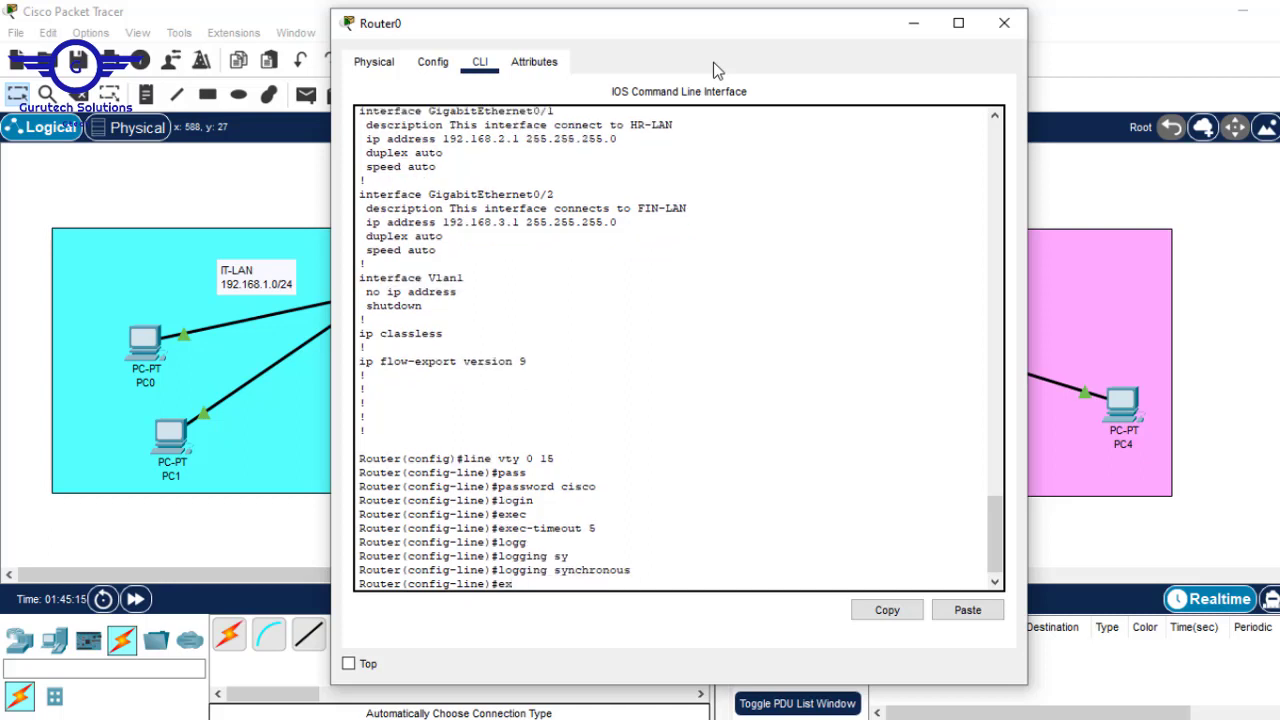
text(it)
key(Return)
key(Return)
key(Return)
text(d)
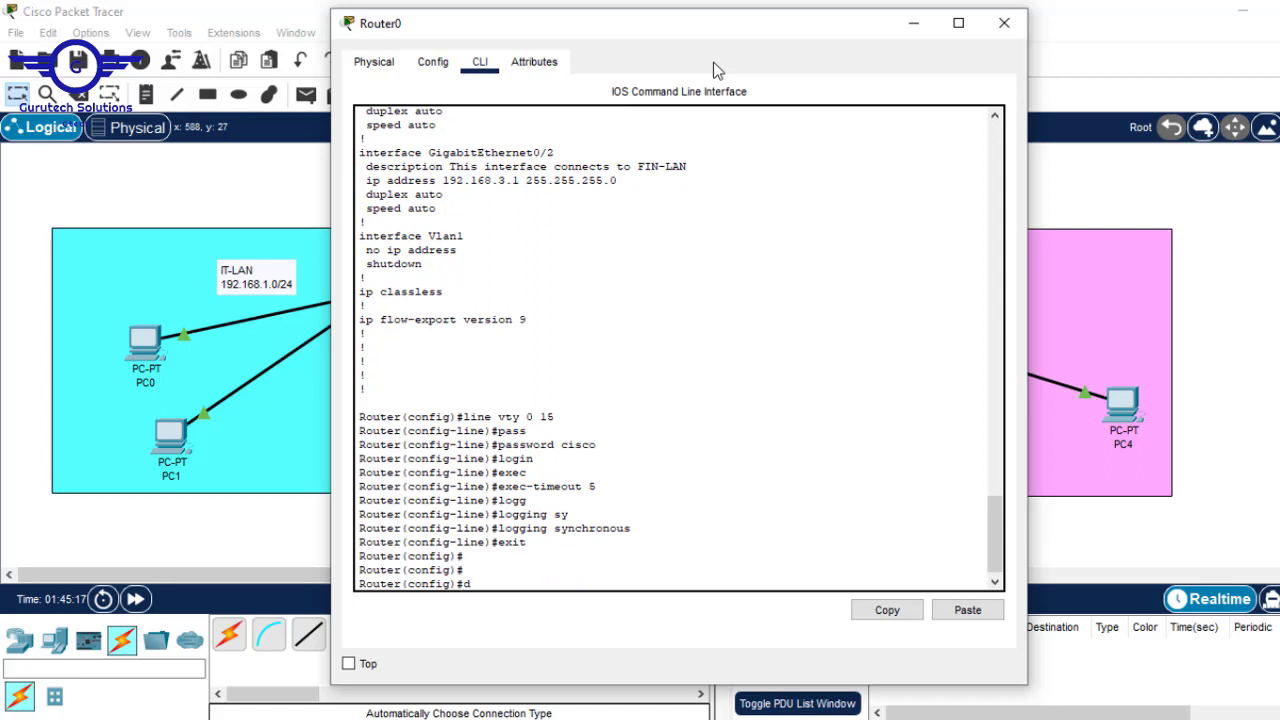
text(o wr)
key(Return)
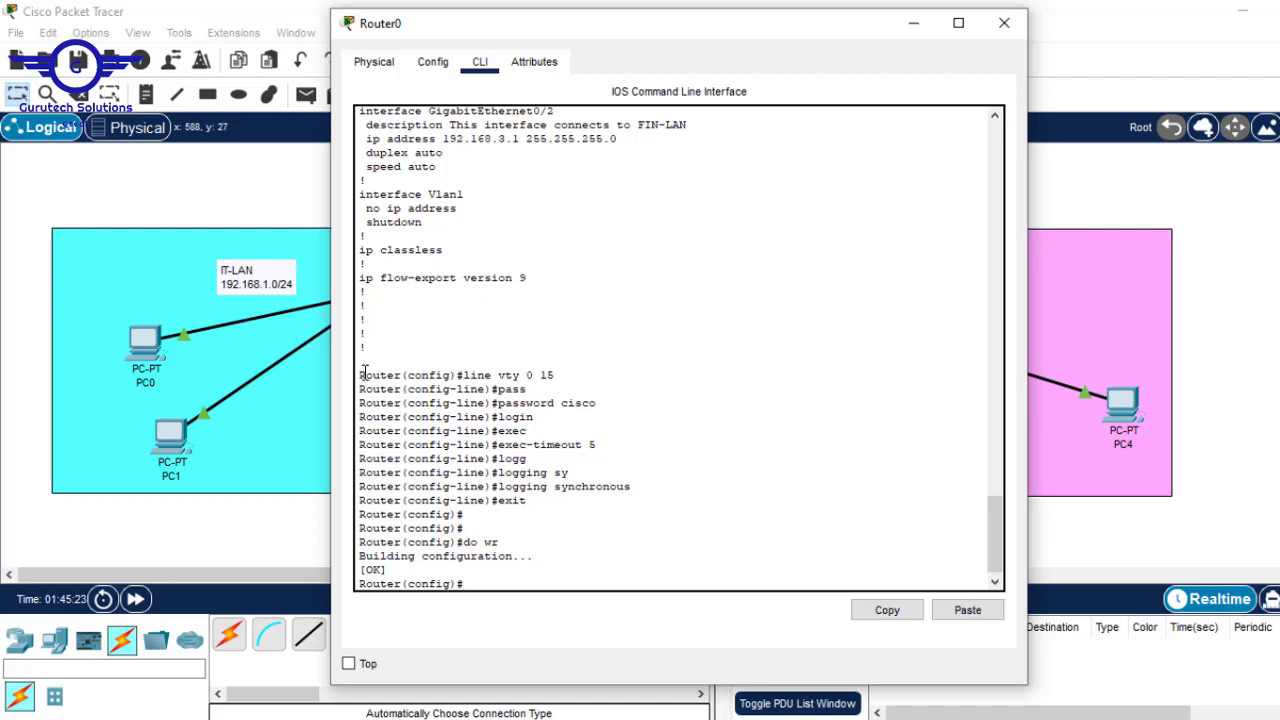
- Review the entered VTY commands in Router0's CLI and close its window
drag(364, 372, 585, 516)
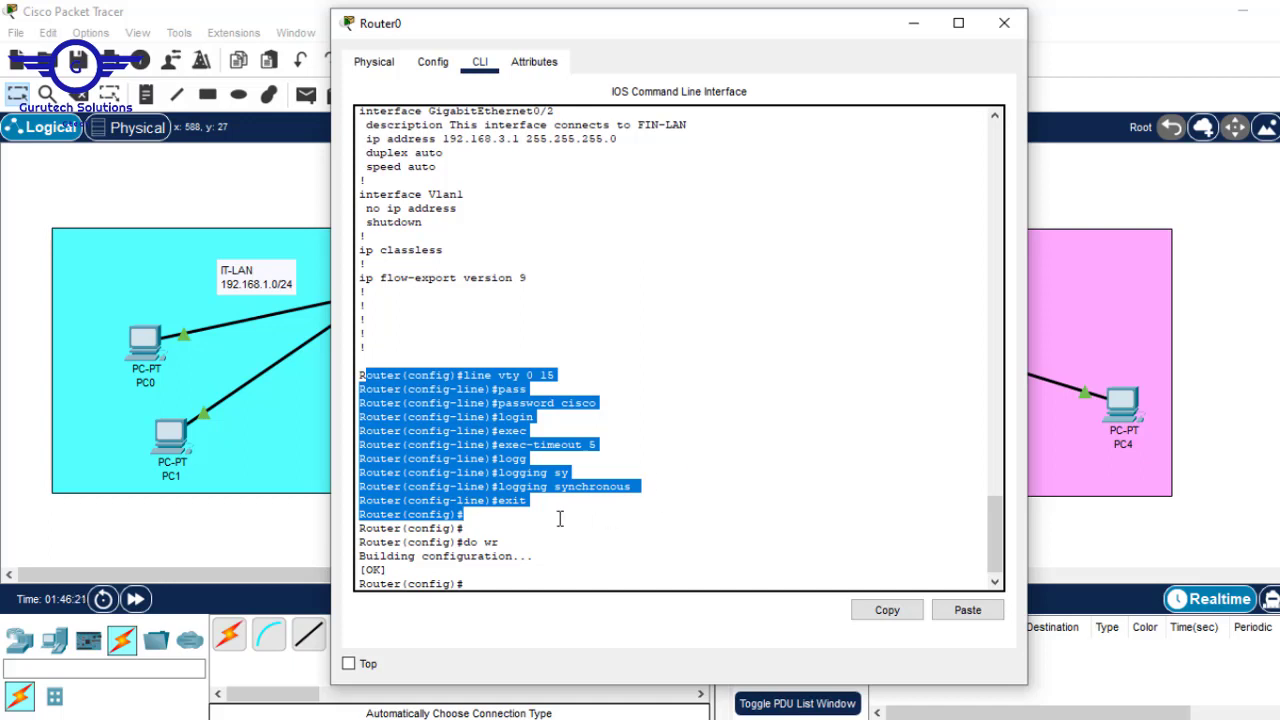
key(Return)
key(Return)
key(Return)
key(Return)
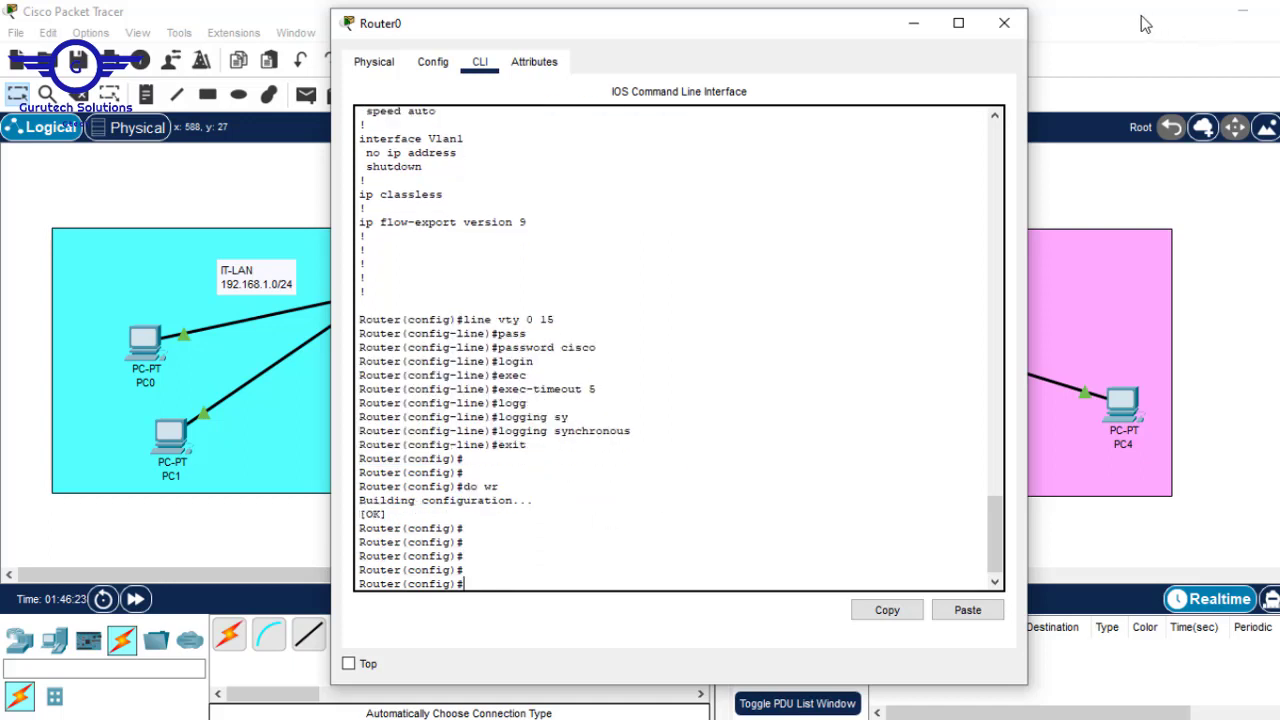
click(1003, 24)
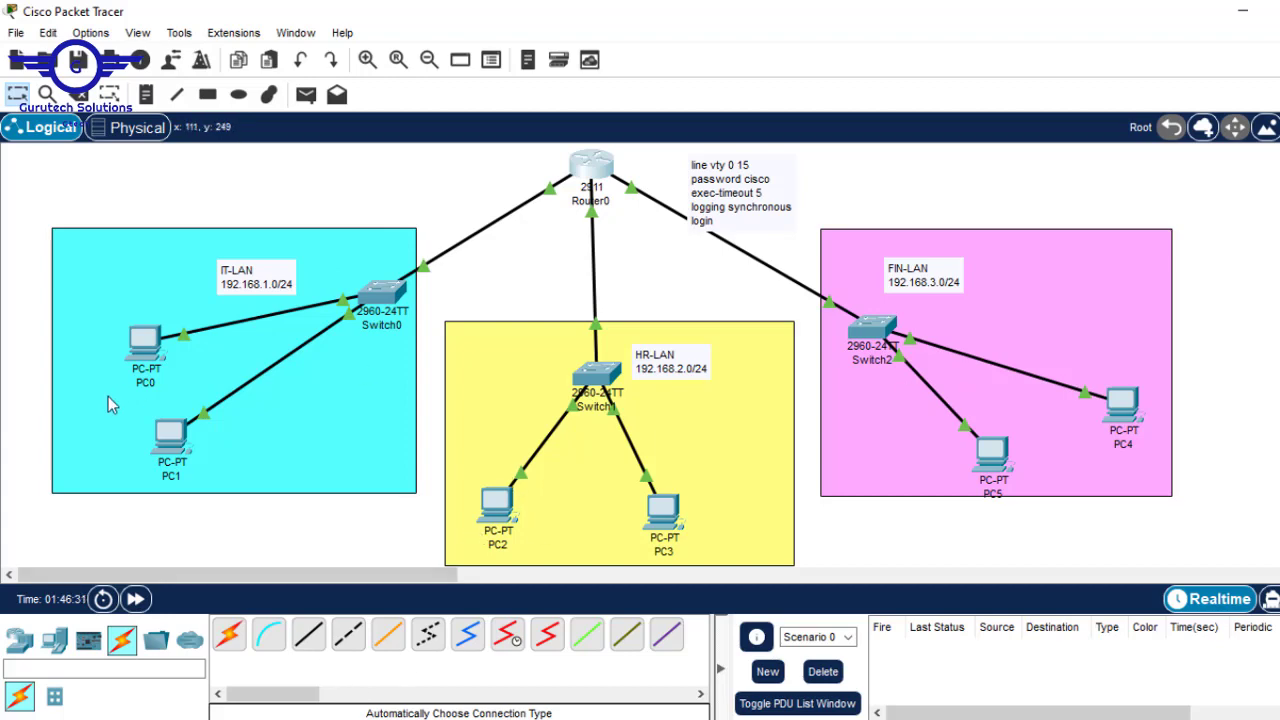
- Type telnet at PC1's command prompt, then bring the topology canvas forward
click(172, 437)
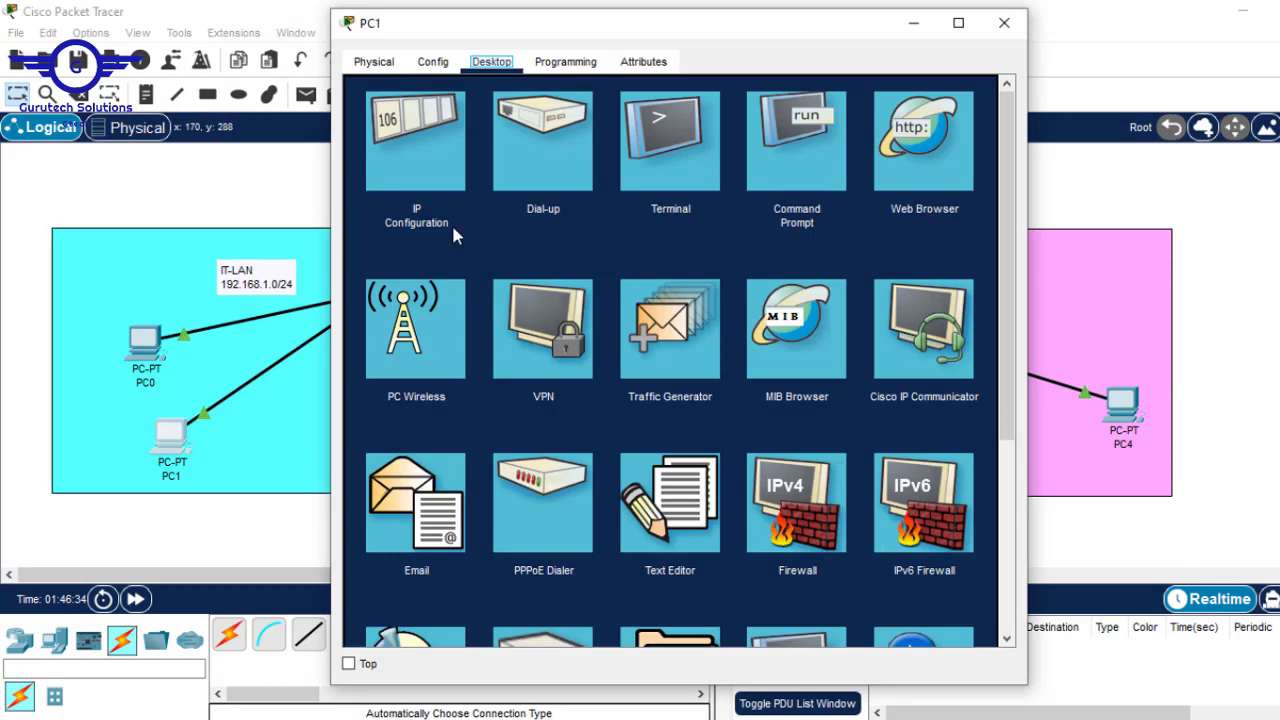
click(817, 147)
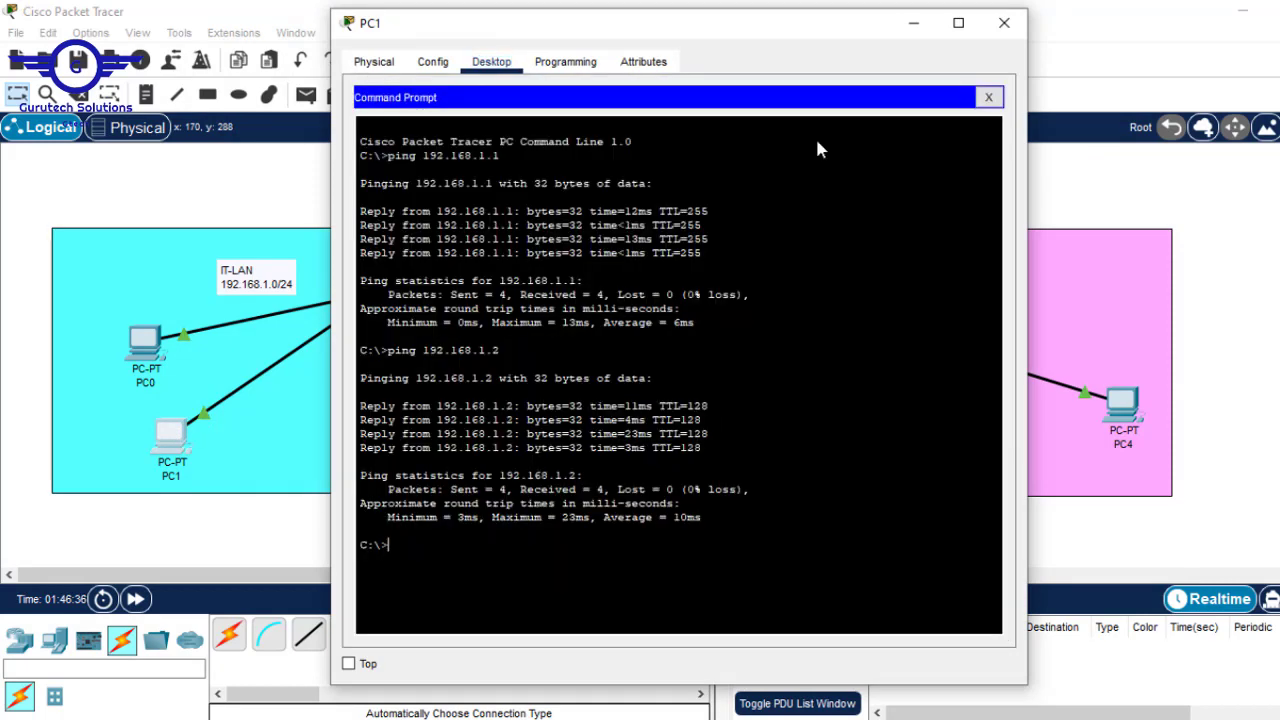
key(Return)
text(telnet)
click(1229, 234)
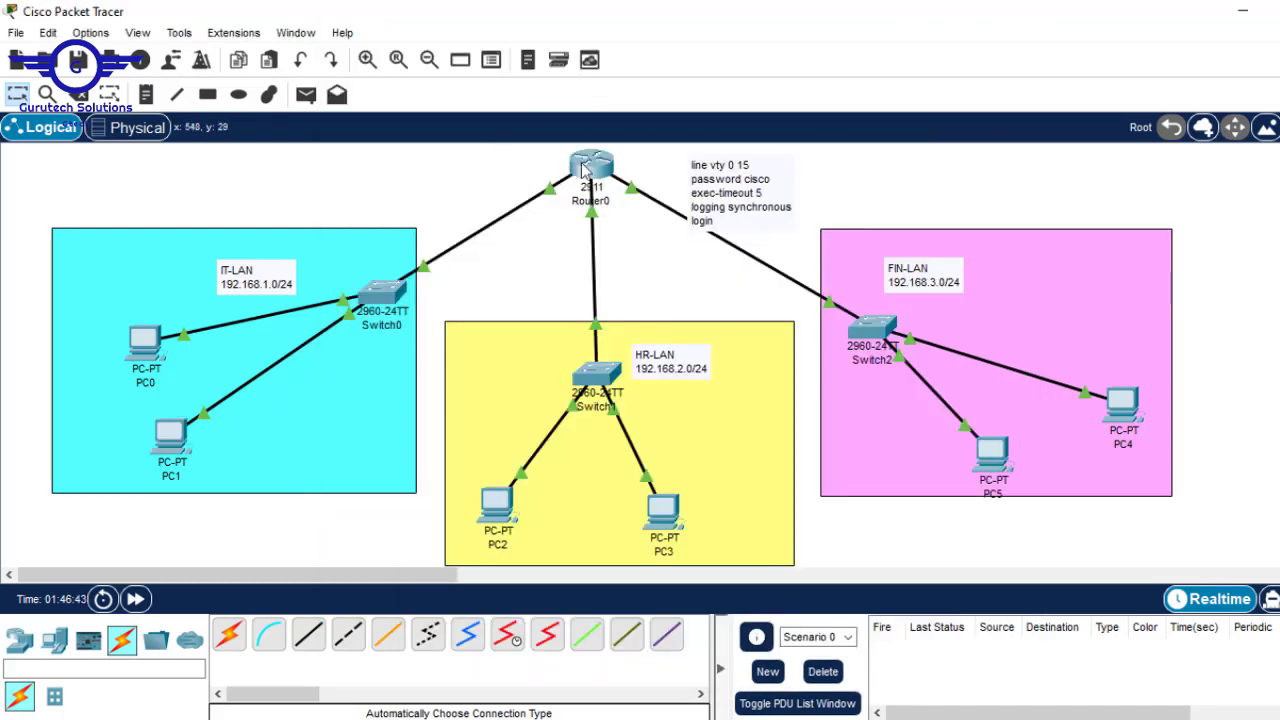
mouse_move(593, 162)
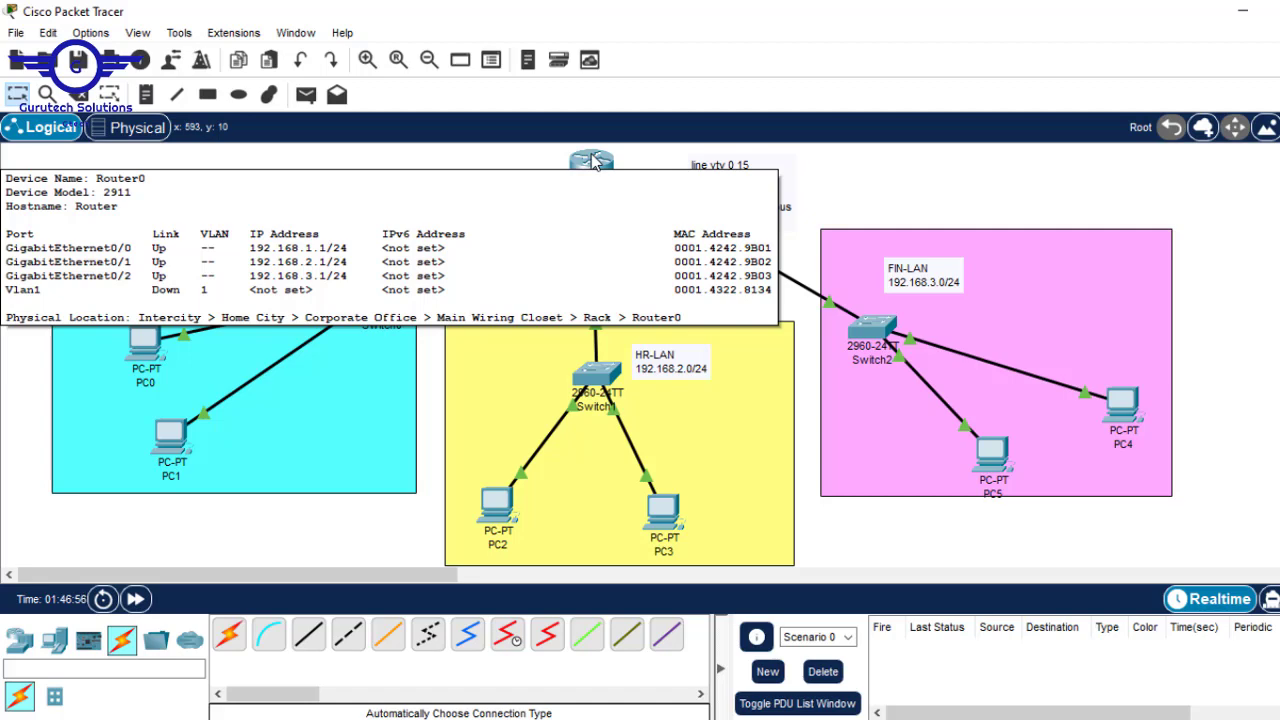
- Run telnet 192.168.2.1 from PC1 and look up the VTY password in Router0's configuration
click(167, 447)
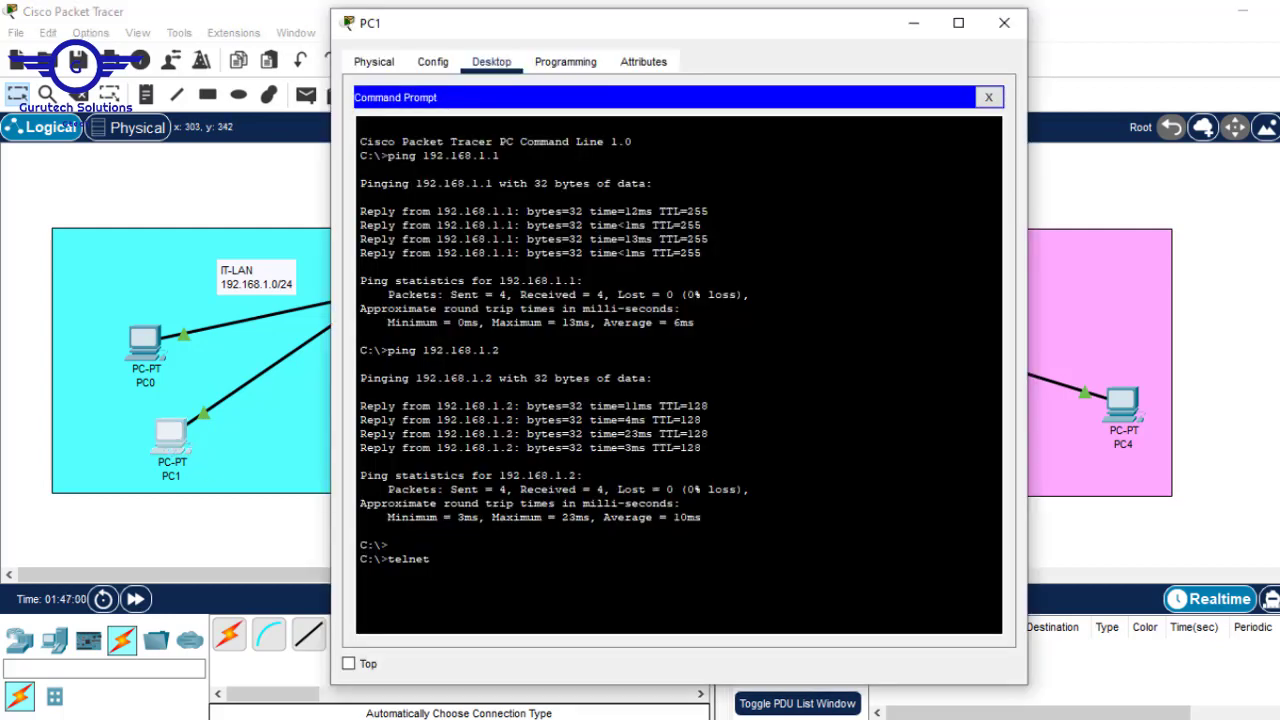
text(192.168)
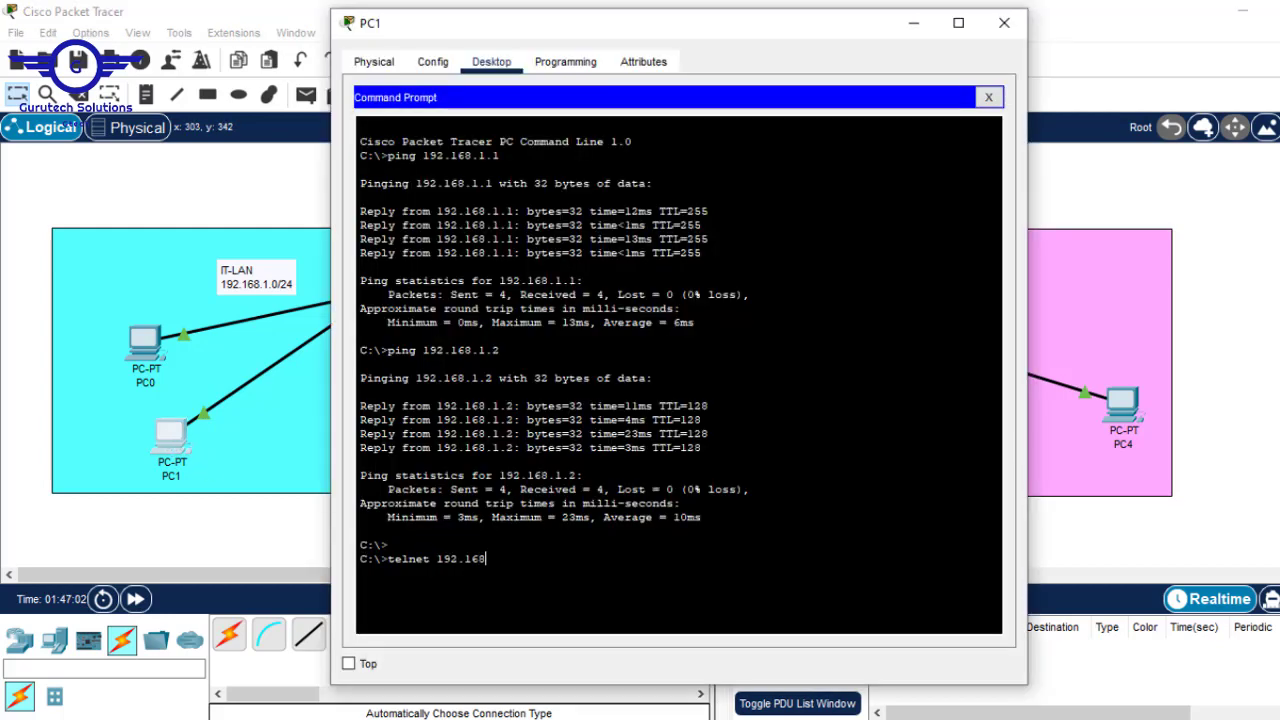
text(.2.1)
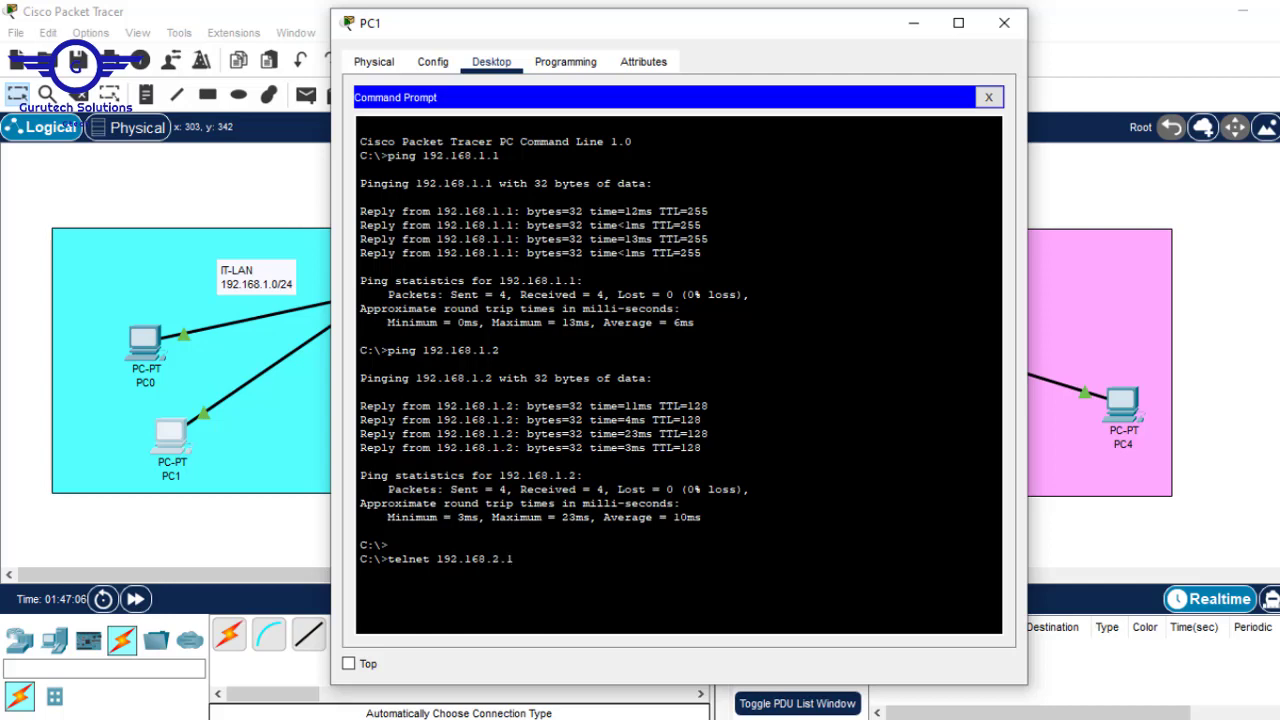
key(Return)
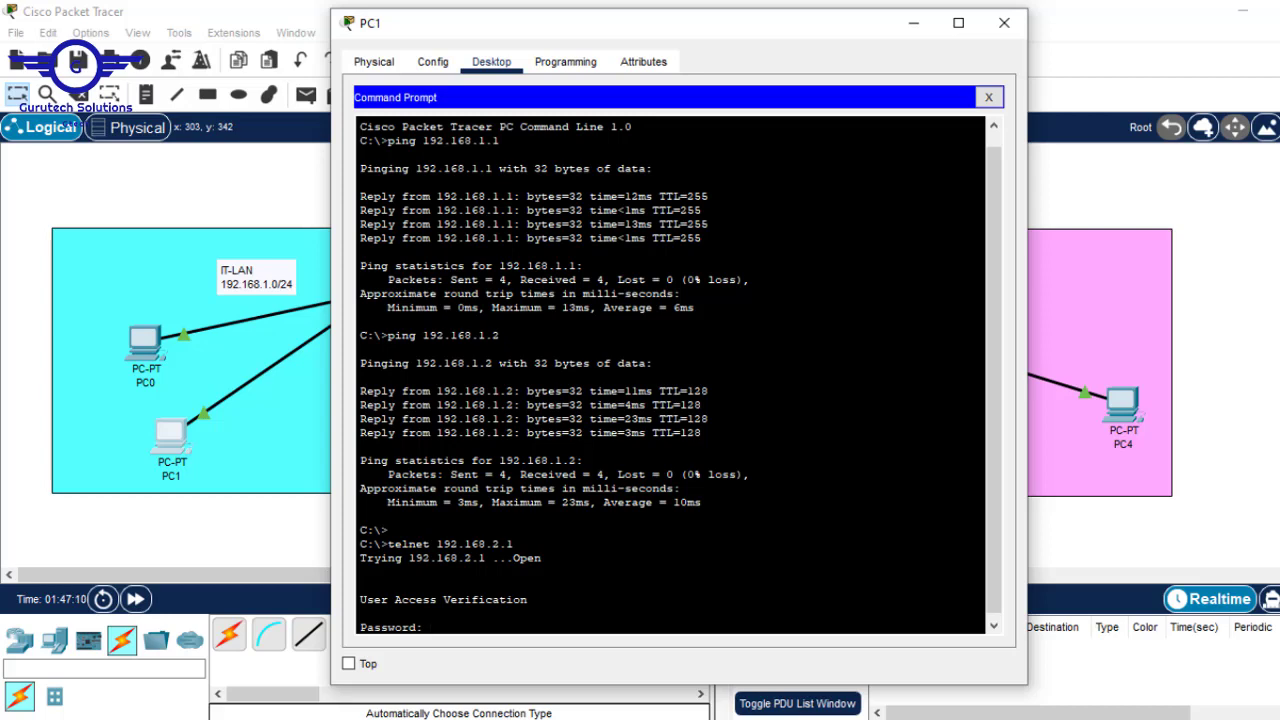
click(1202, 197)
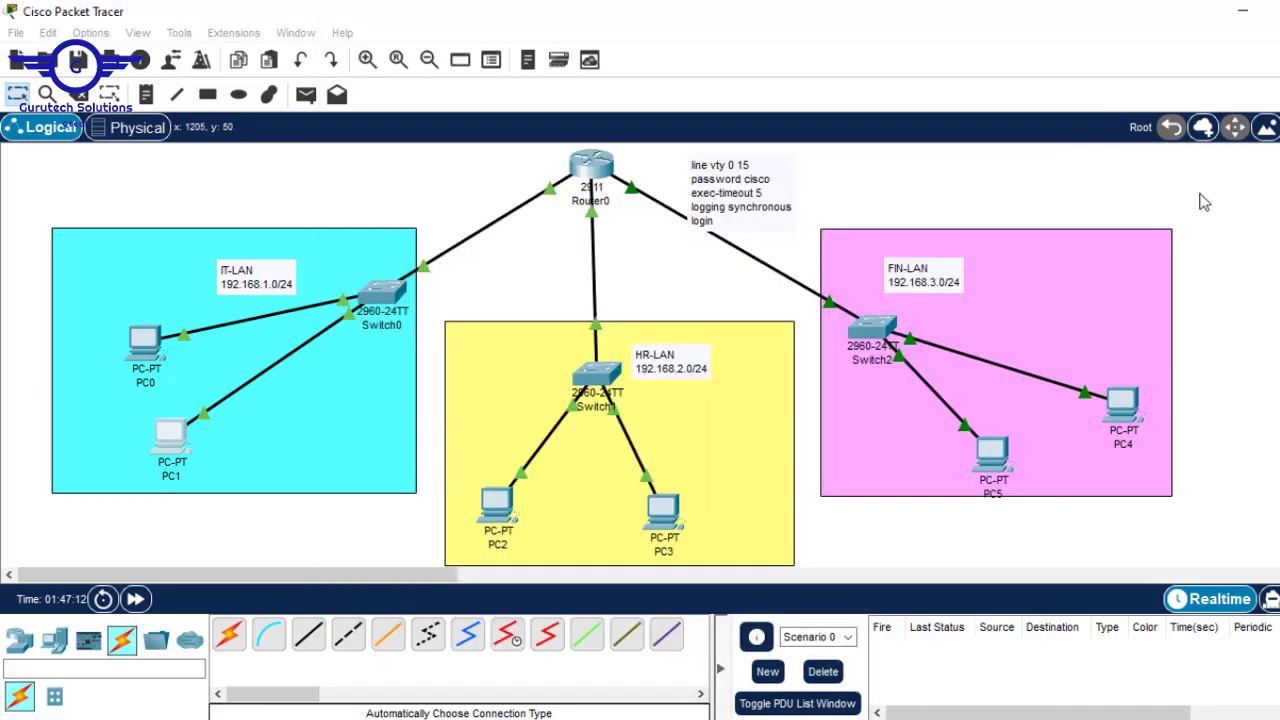
click(600, 176)
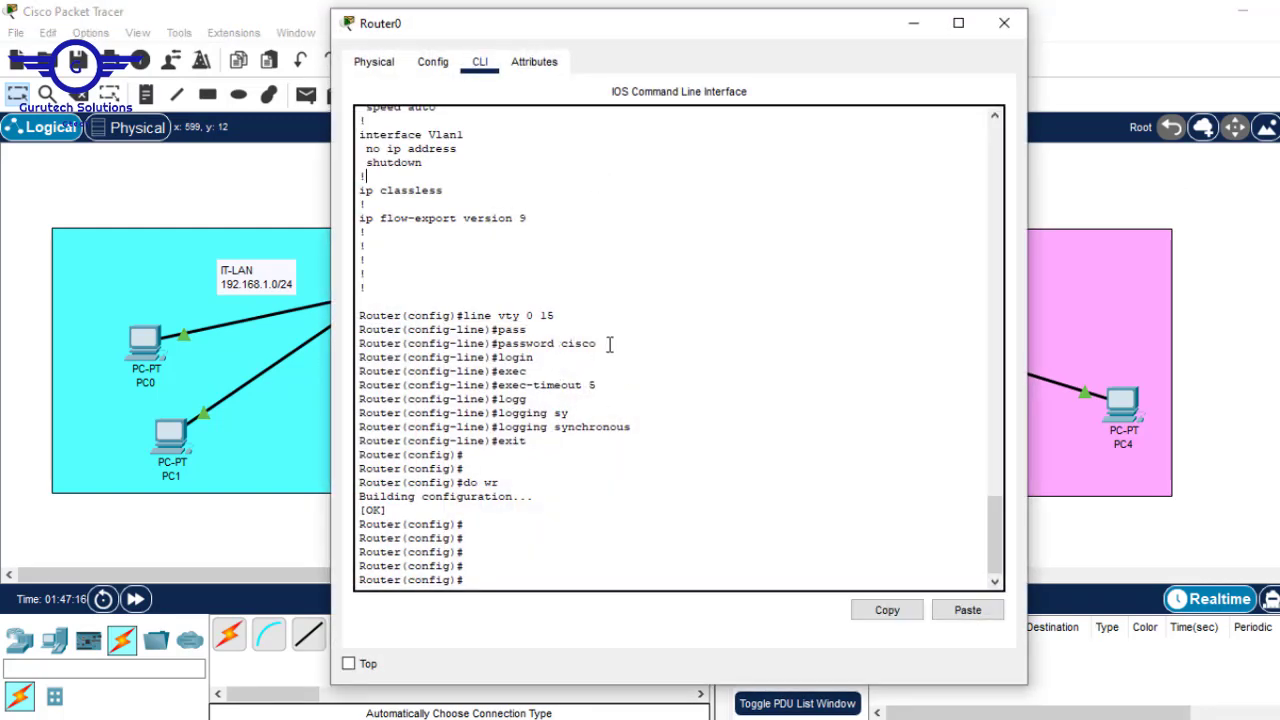
drag(609, 343, 561, 343)
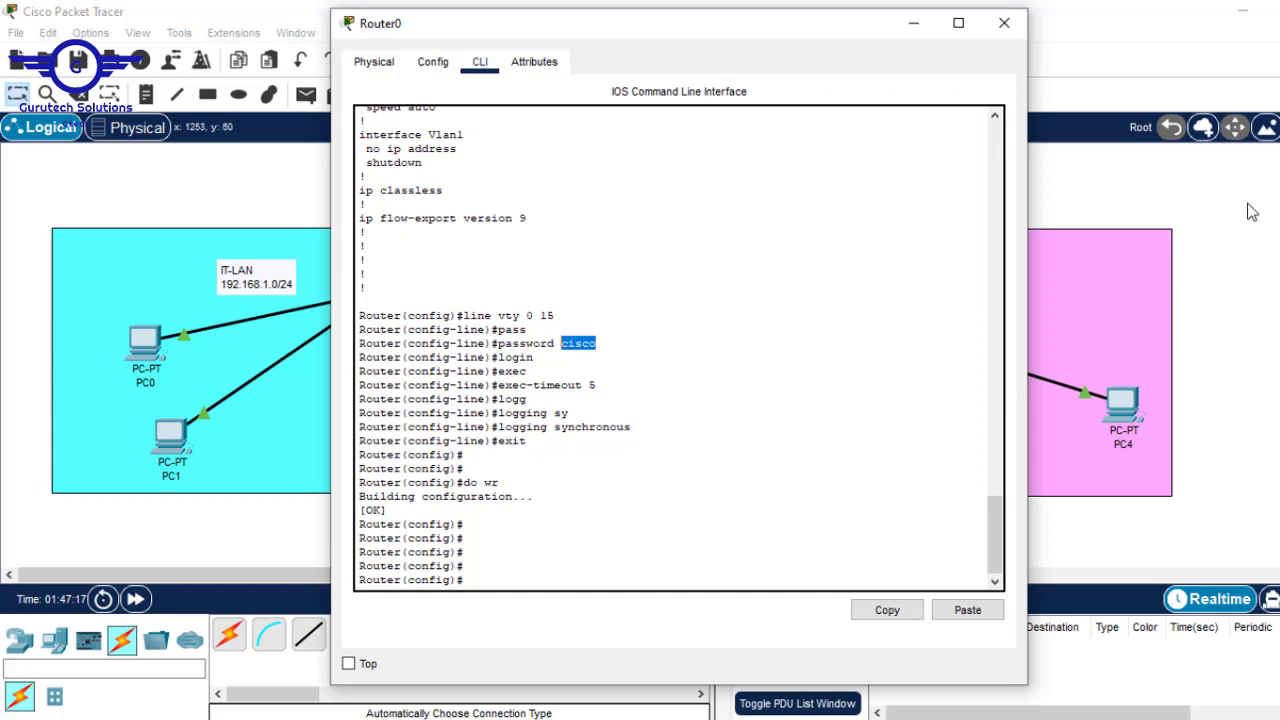
click(1247, 204)
- Log in to Router> with the VTY password, try en, then close PC1's window
click(167, 446)
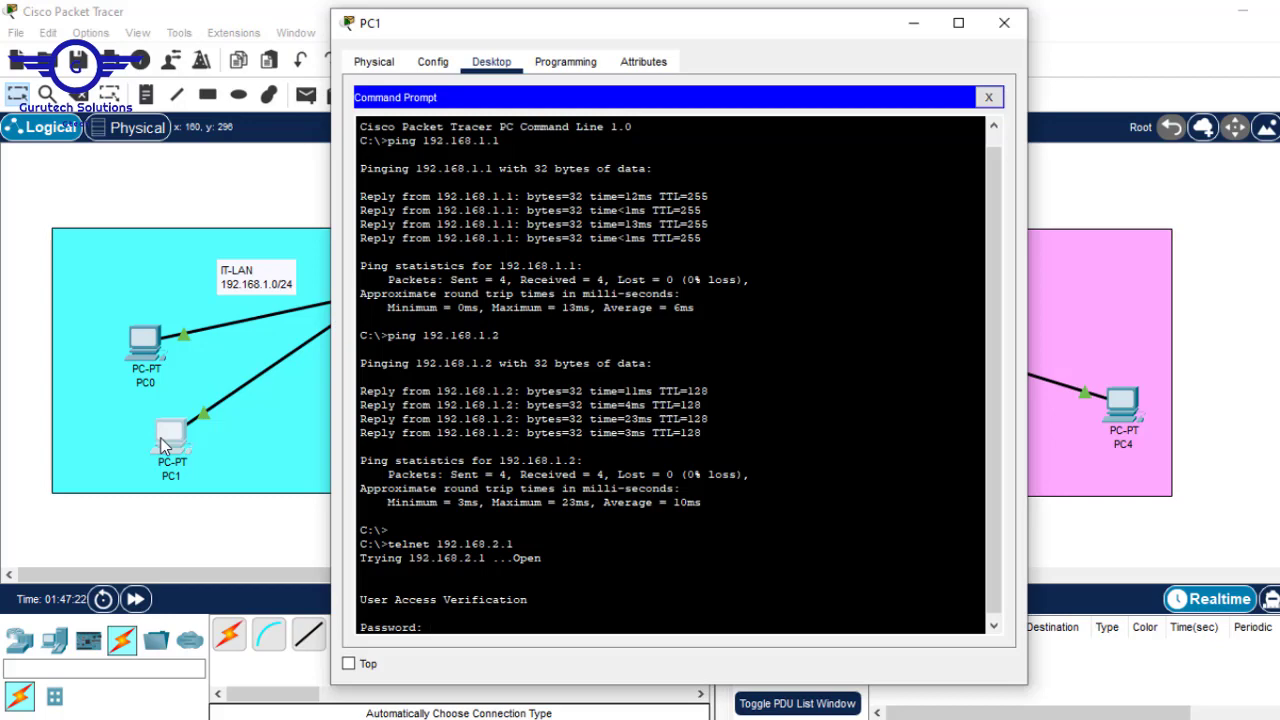
key(Return)
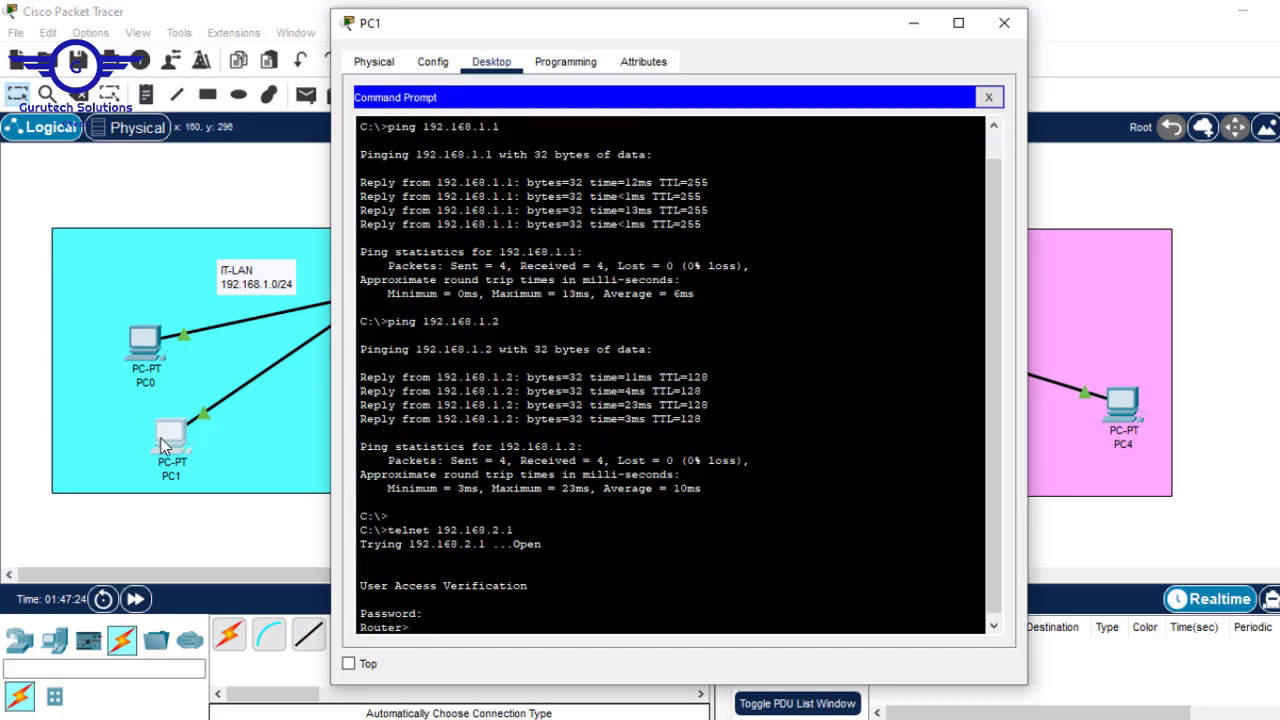
key(Return)
key(Return)
text(en)
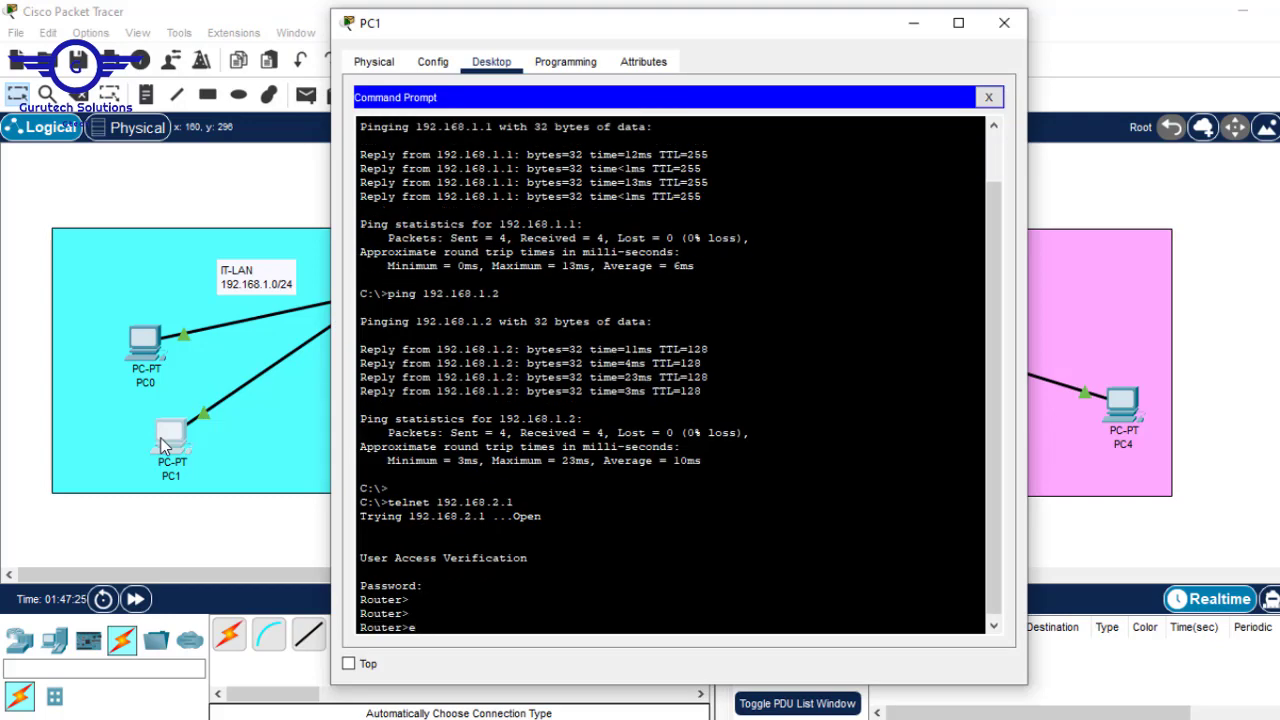
key(Return)
key(Return)
key(Return)
key(Return)
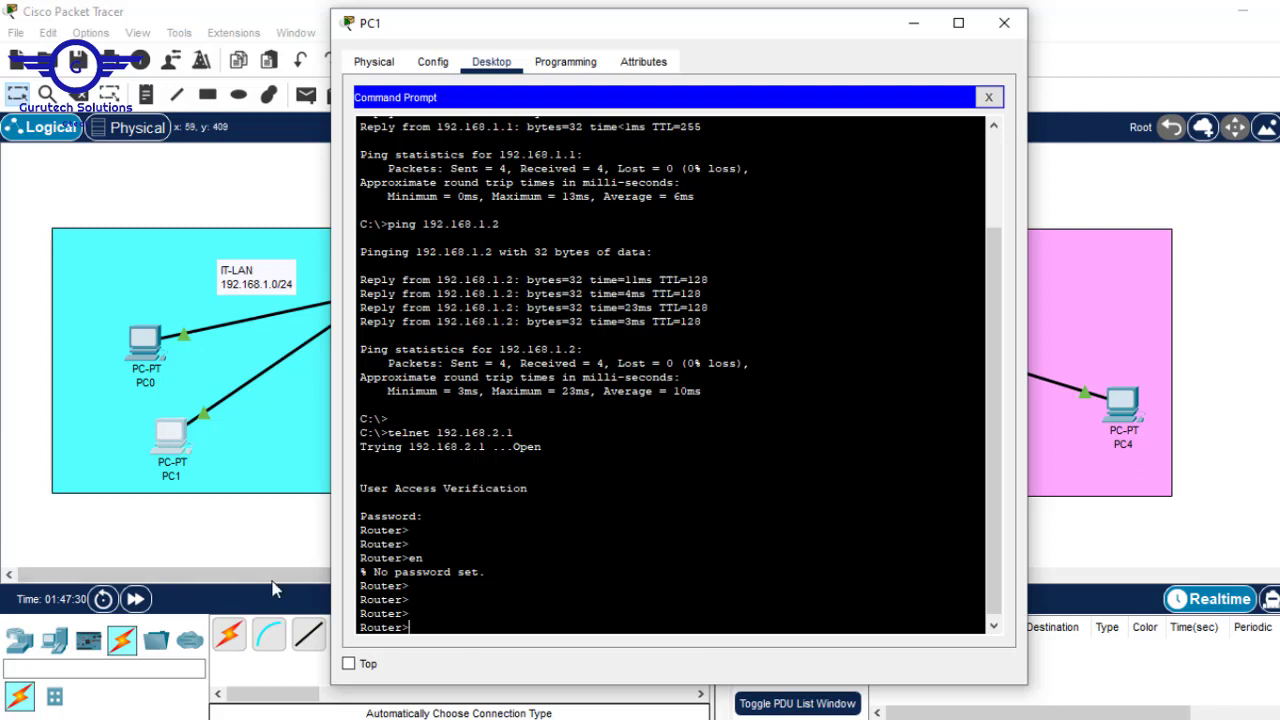
drag(410, 614, 360, 599)
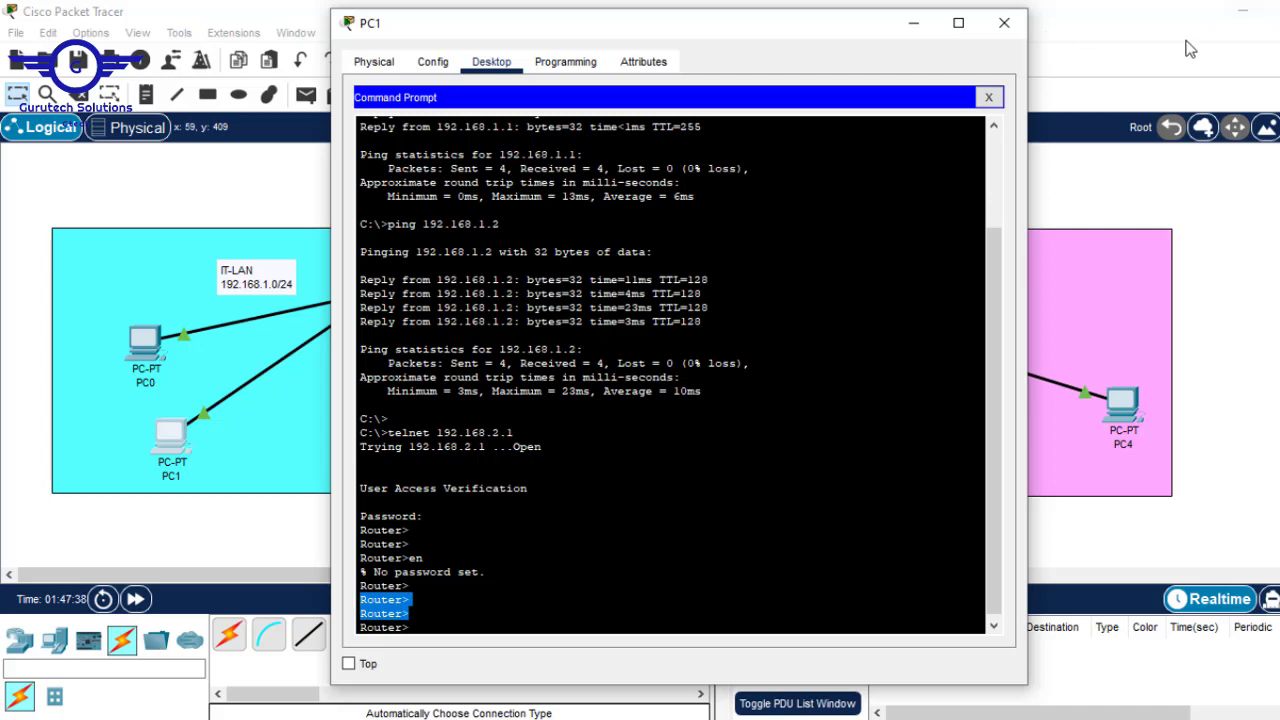
click(1005, 23)
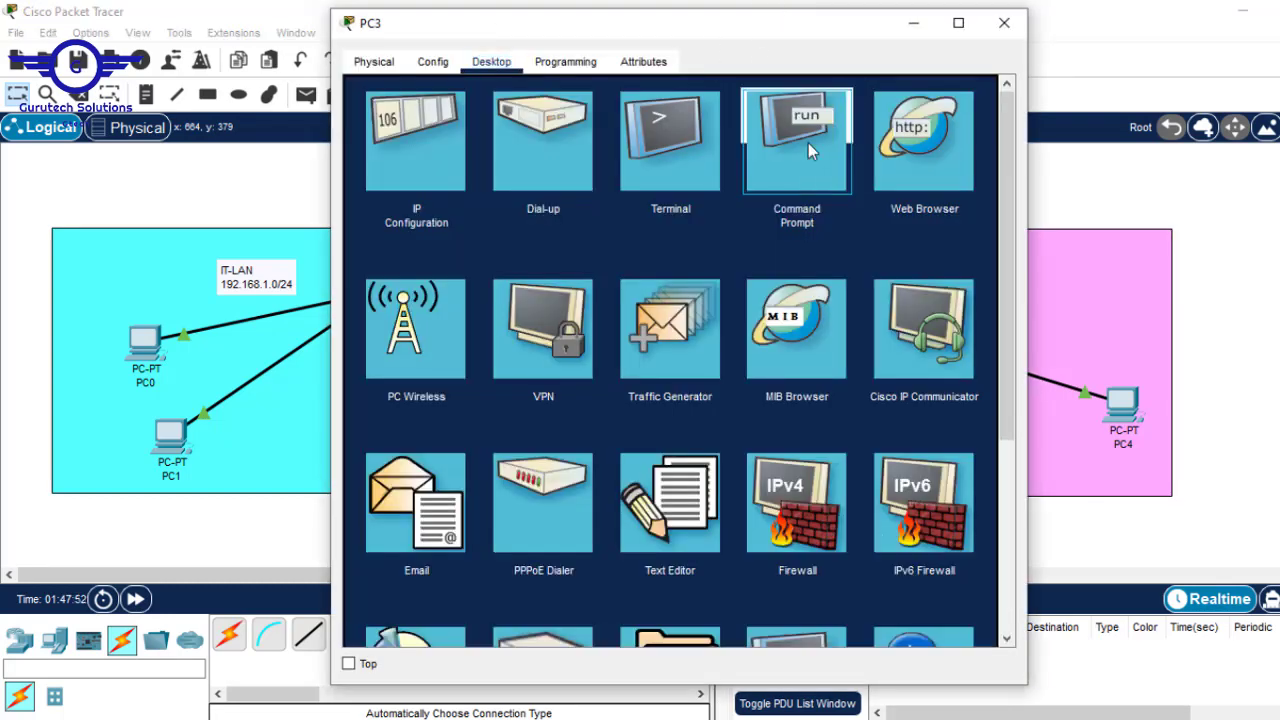
- Telnet from PC3 to 192.168.3.1, log in, and try en, which reports no password set
click(808, 143)
text(telnet)
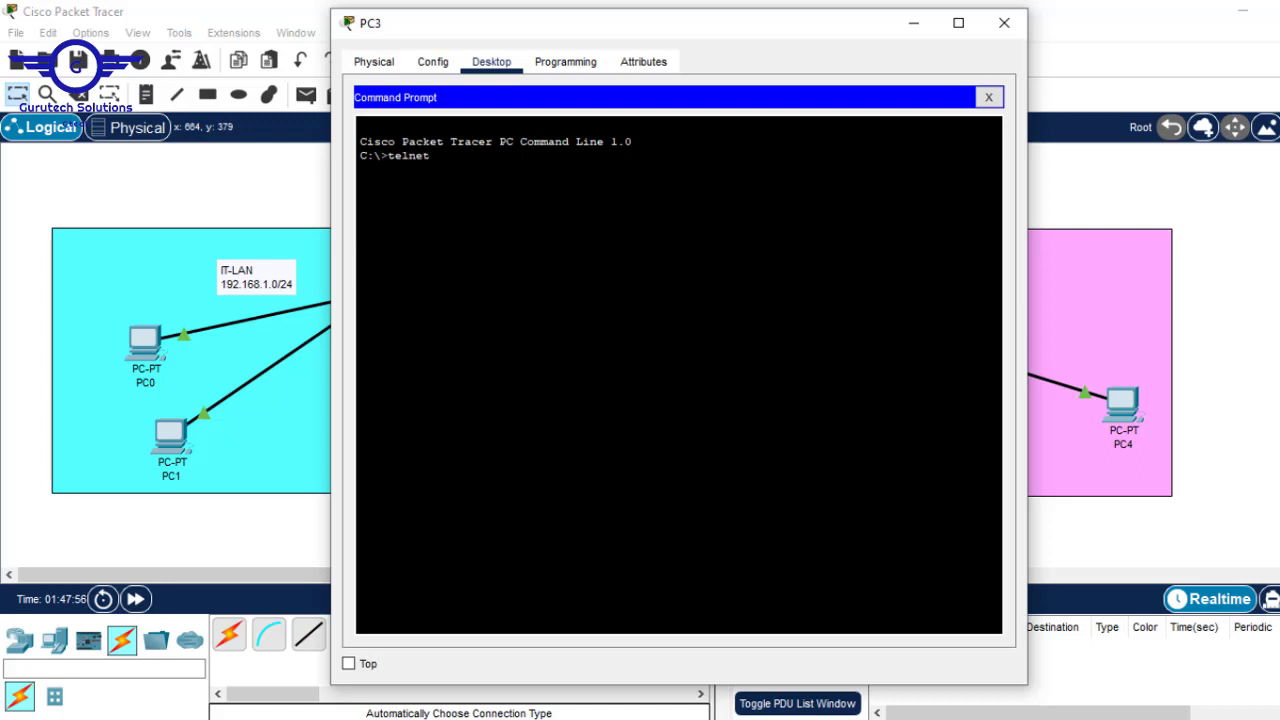
click(1078, 159)
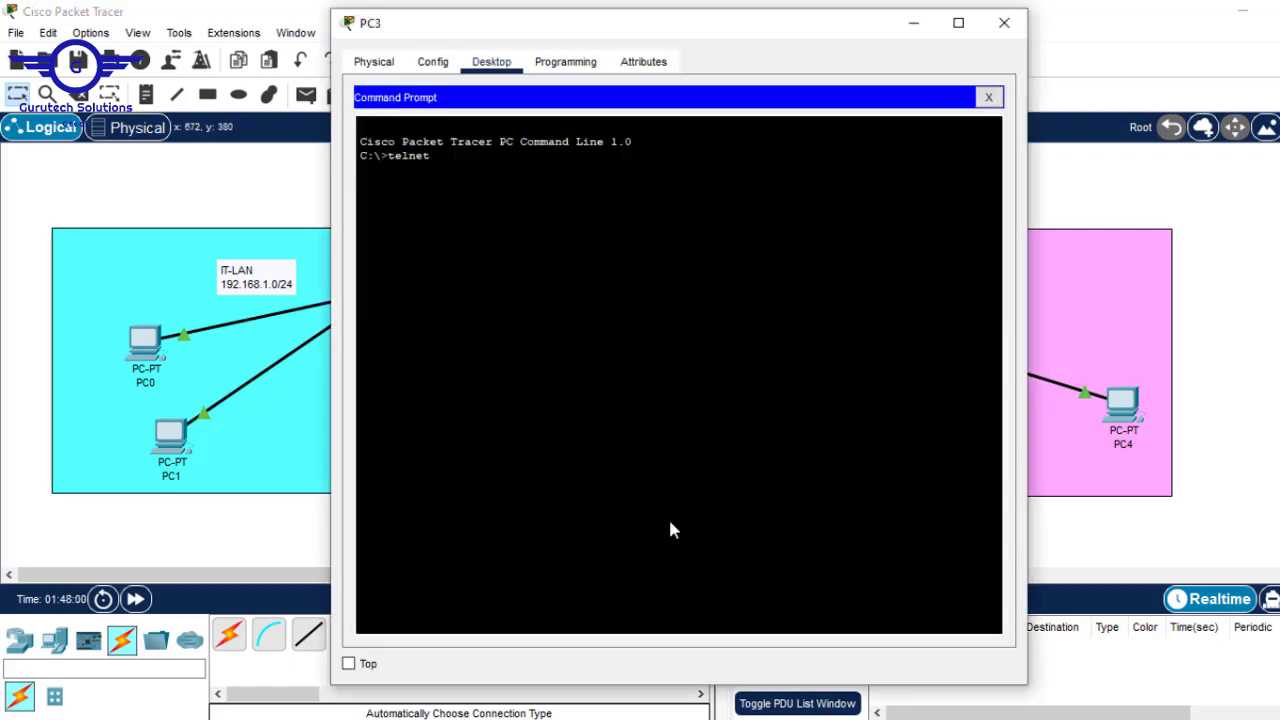
click(666, 515)
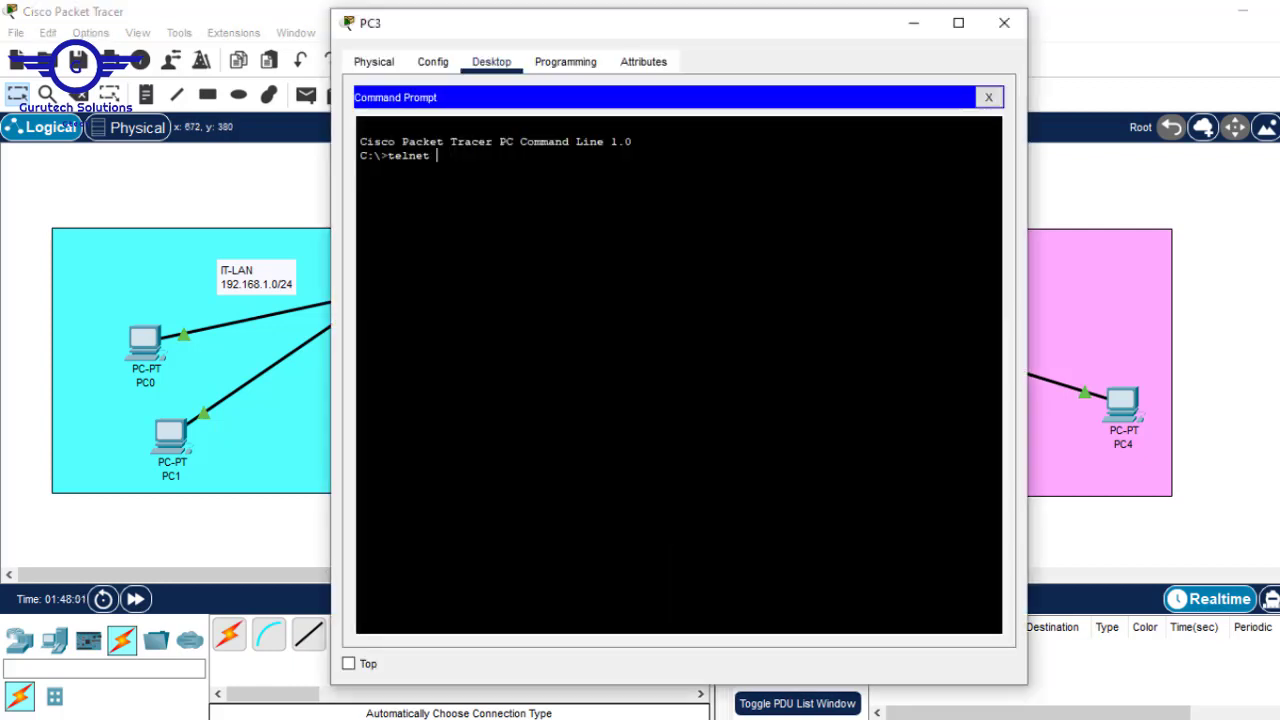
text(192.168.3)
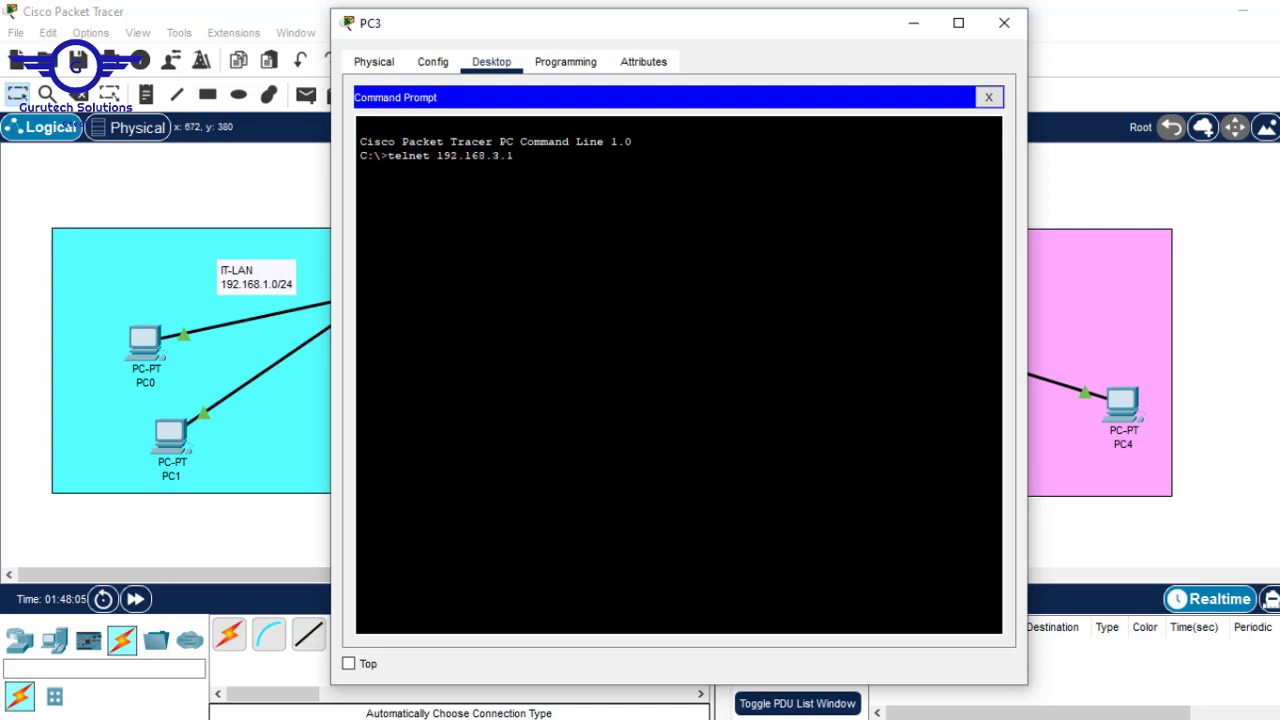
text(.1)
key(Return)
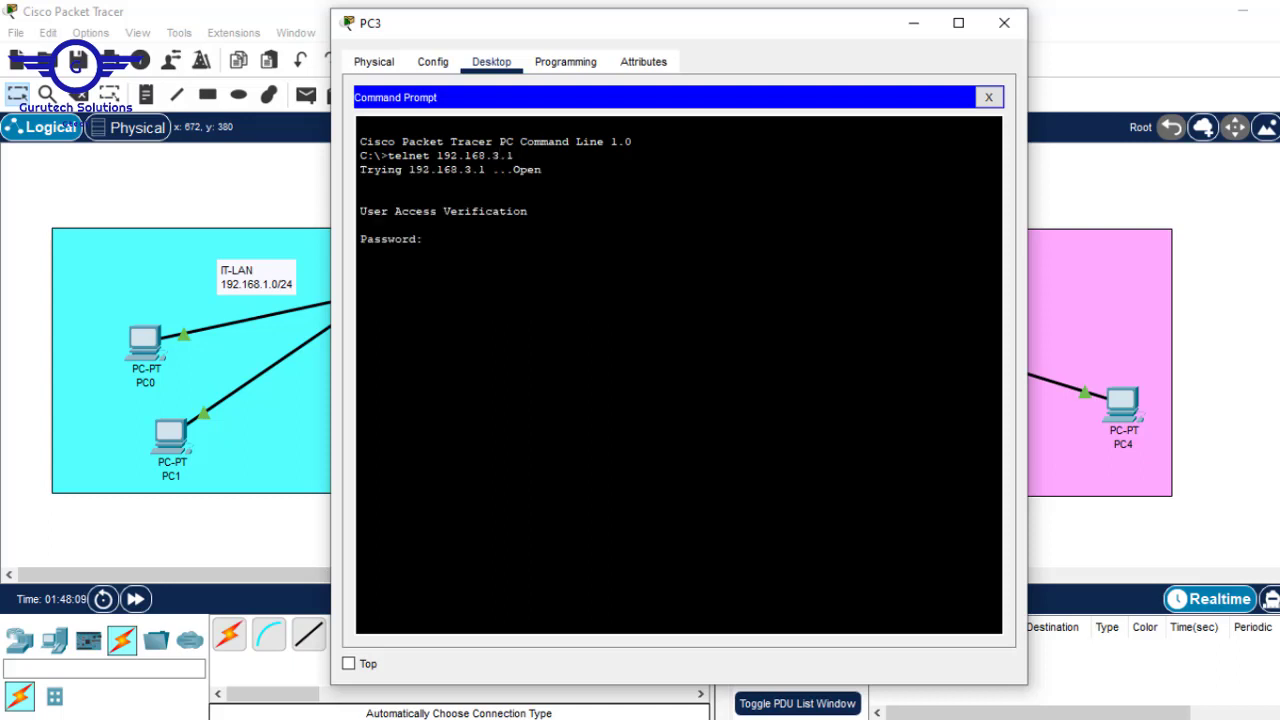
key(Return)
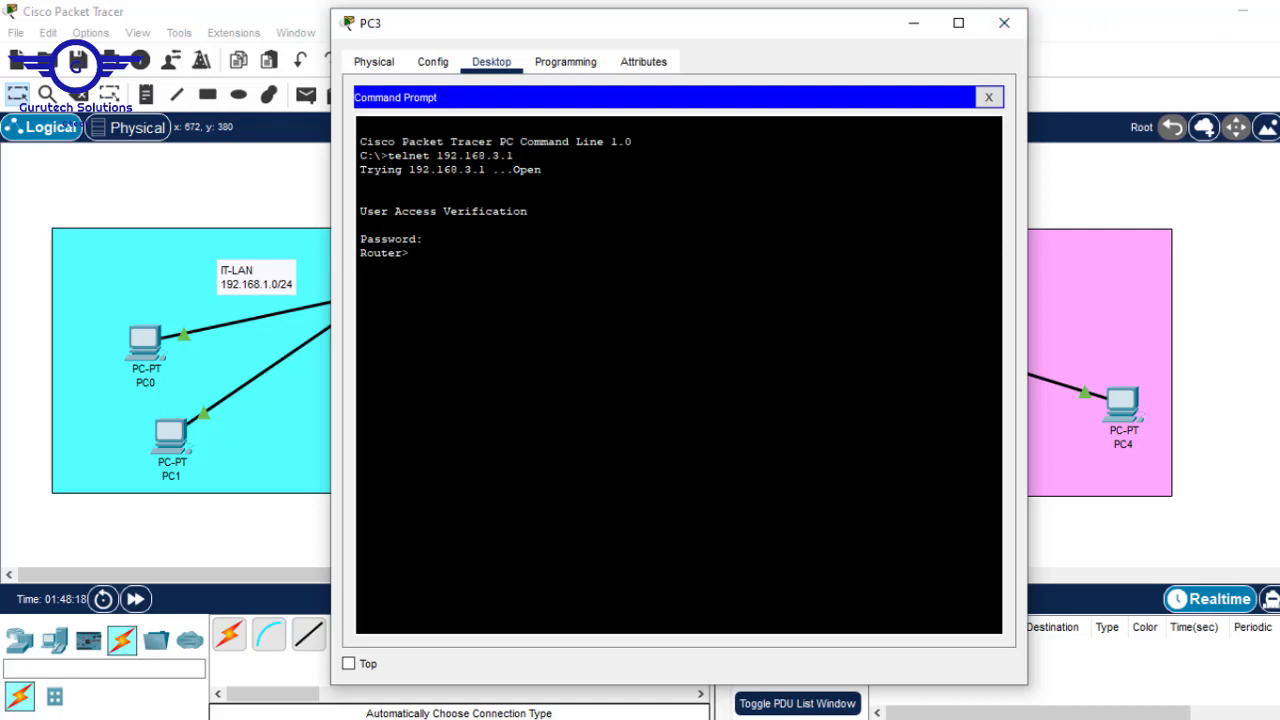
text(en)
key(Return)
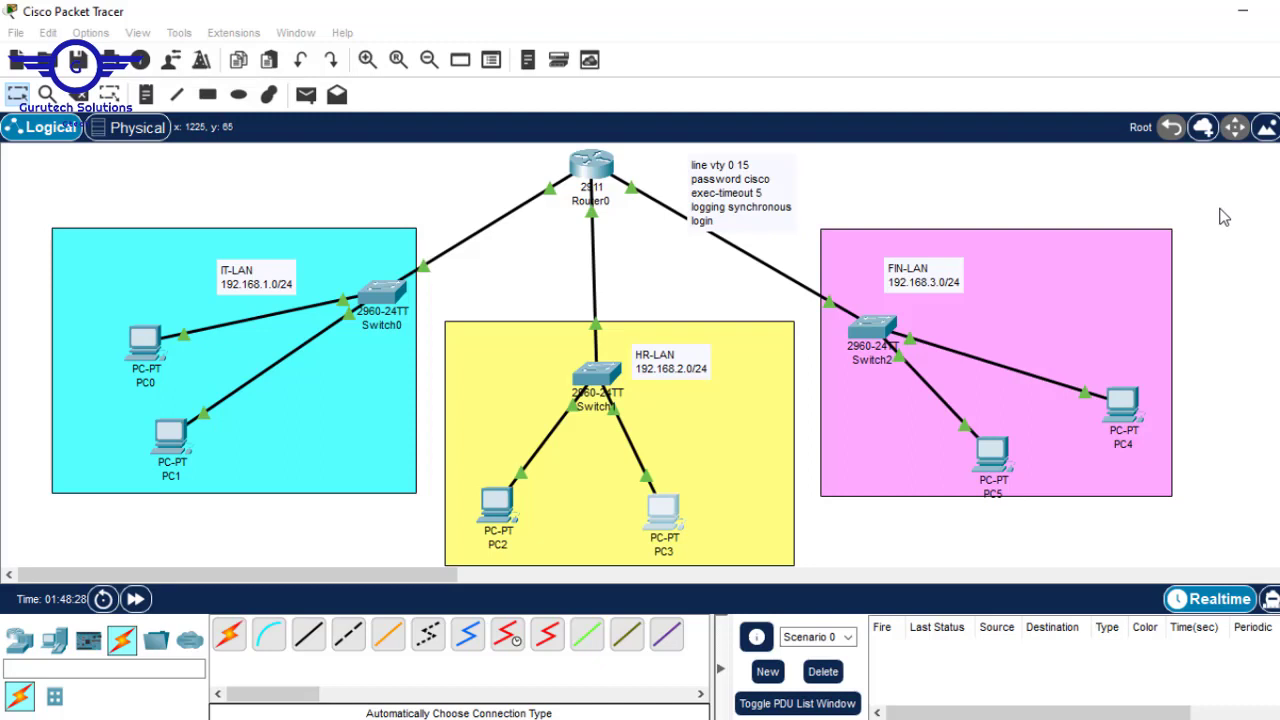
click(1222, 212)
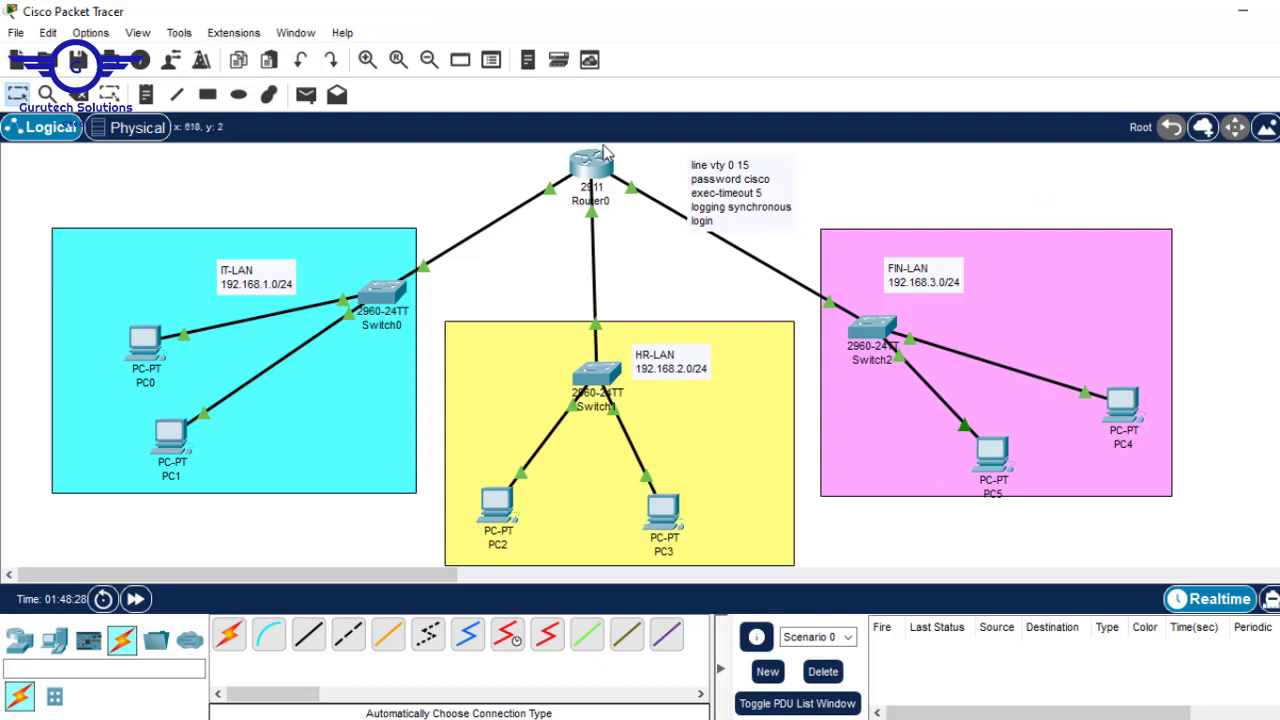
- Set an enable password in Router0's CLI, then bring PC3's telnet session forward
click(587, 170)
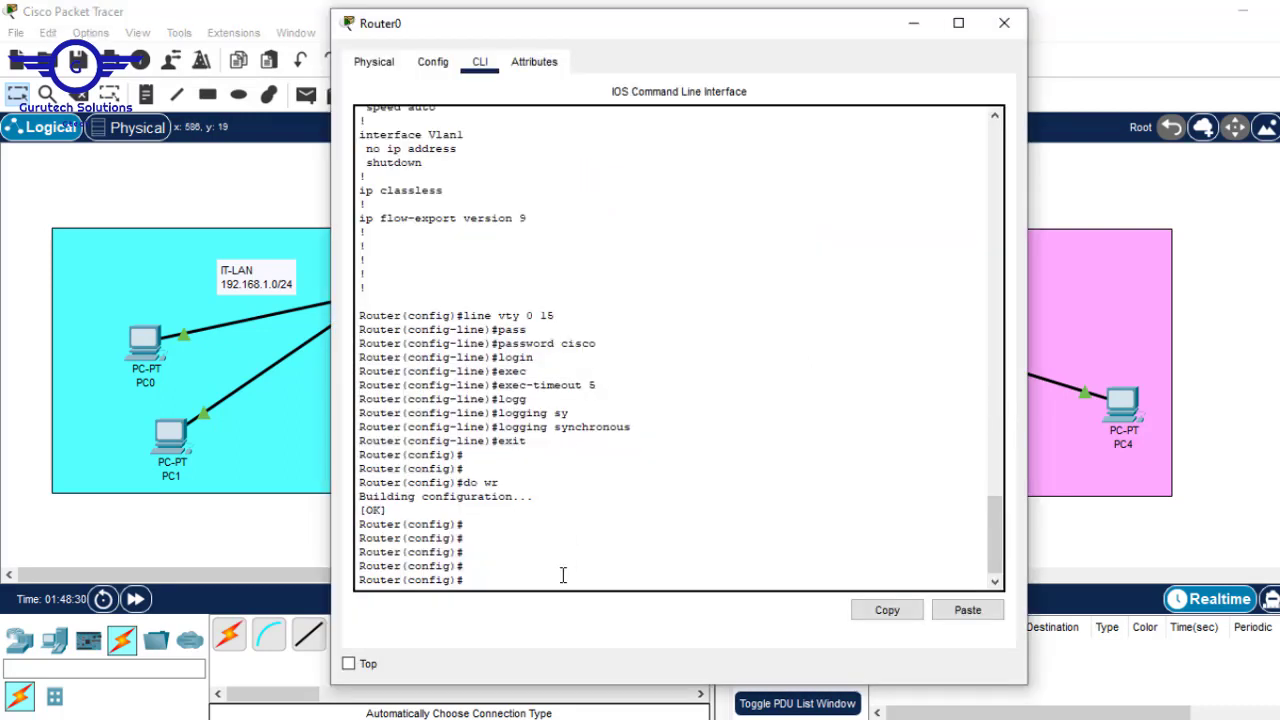
text(enableb)
key(BackSpace)
text(pa)
key(Tab)
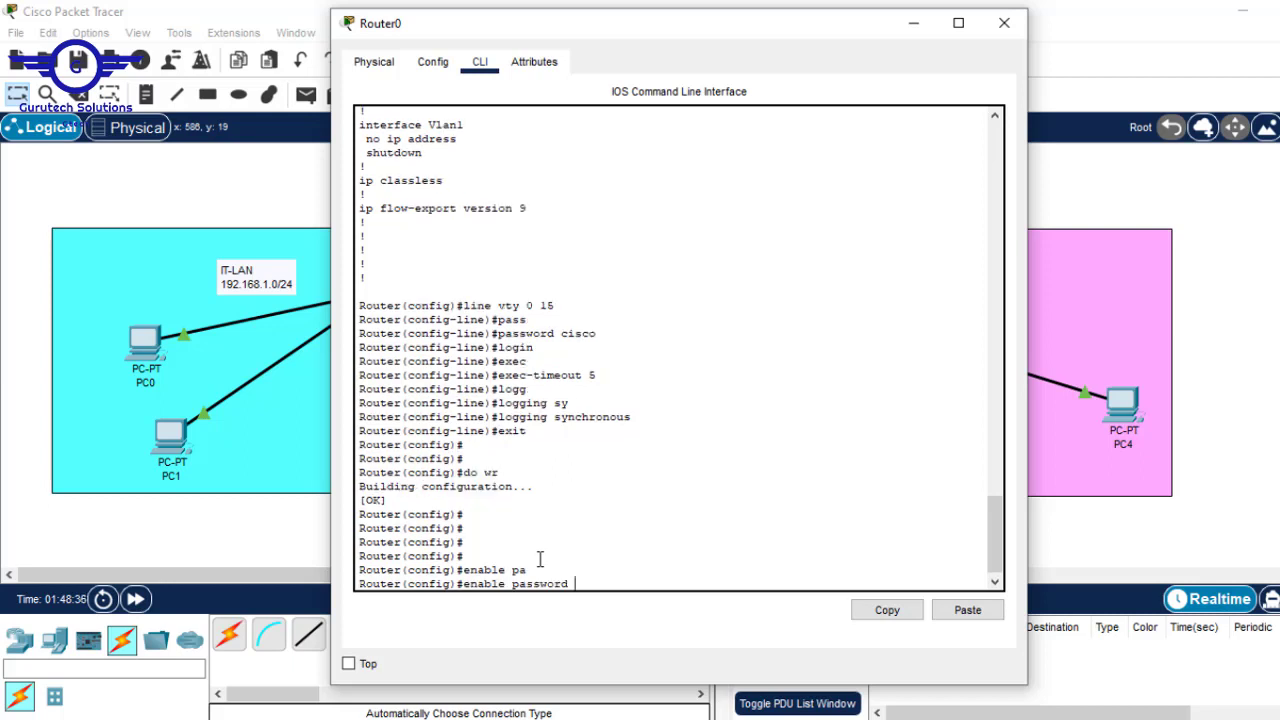
text(cisco)
key(Return)
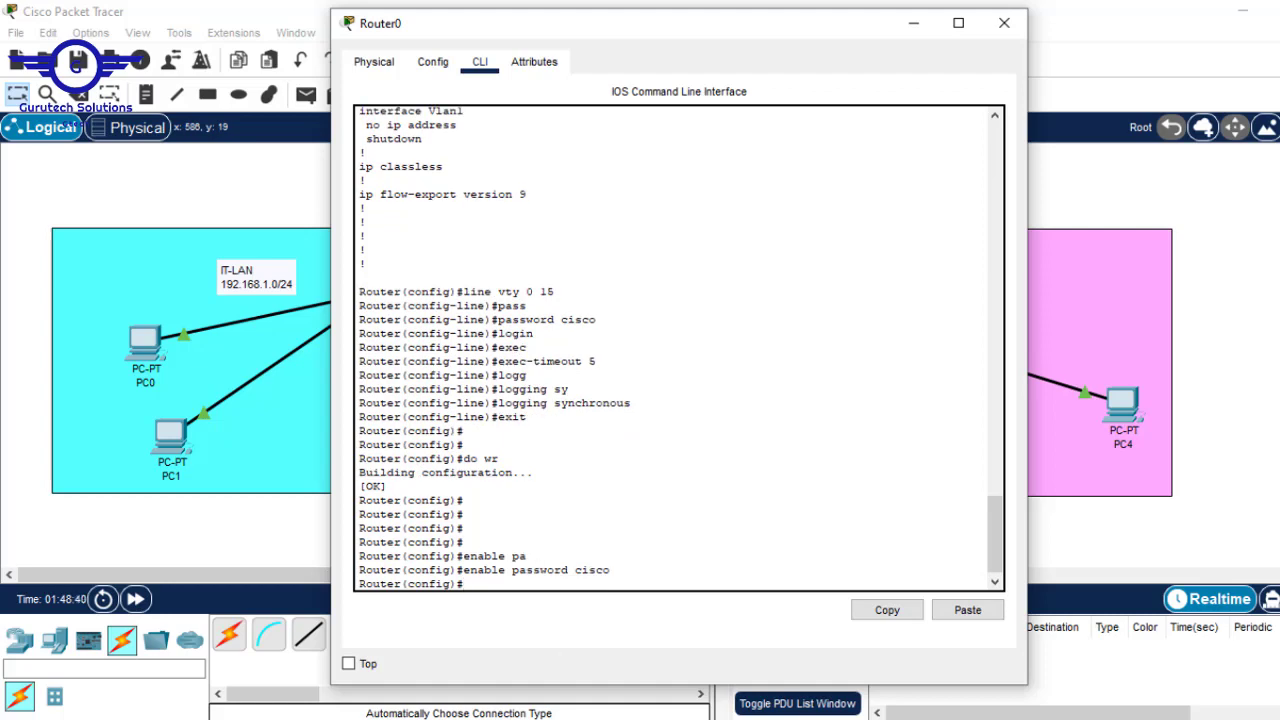
click(756, 653)
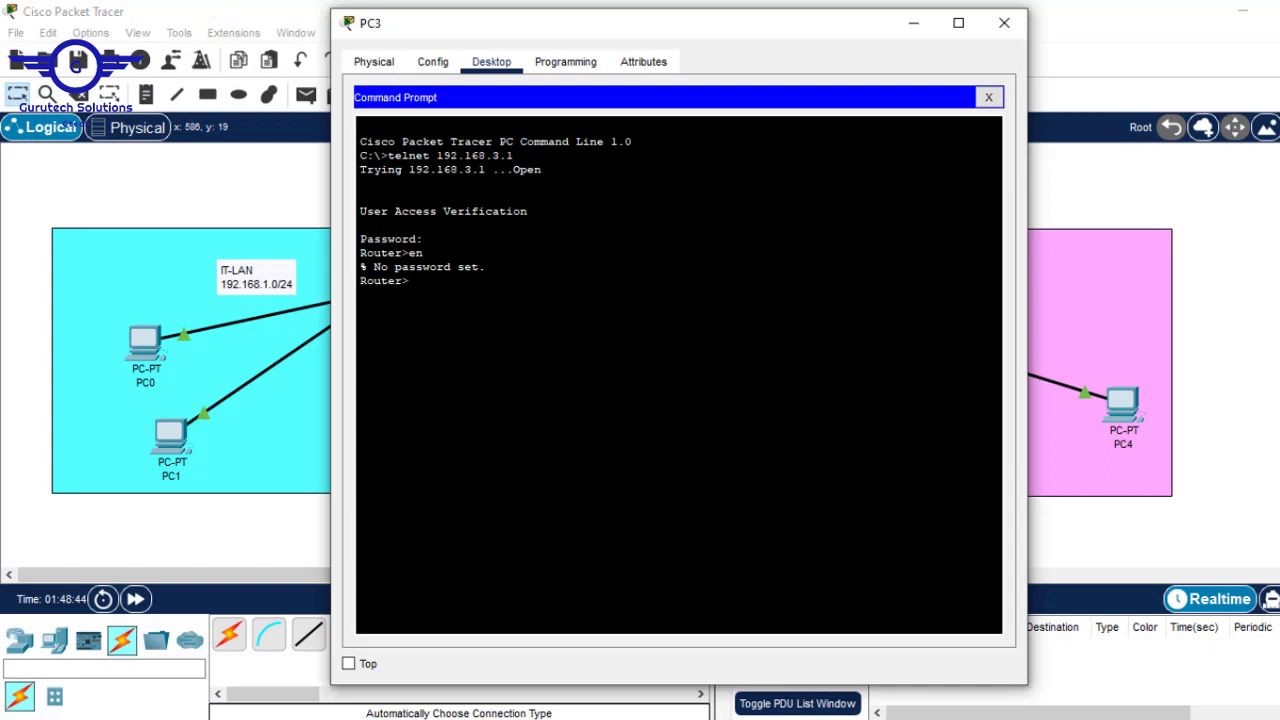
- Over PC3's telnet session, enter privileged mode with en and config mode with conf t, then close PC3
drag(486, 267, 340, 265)
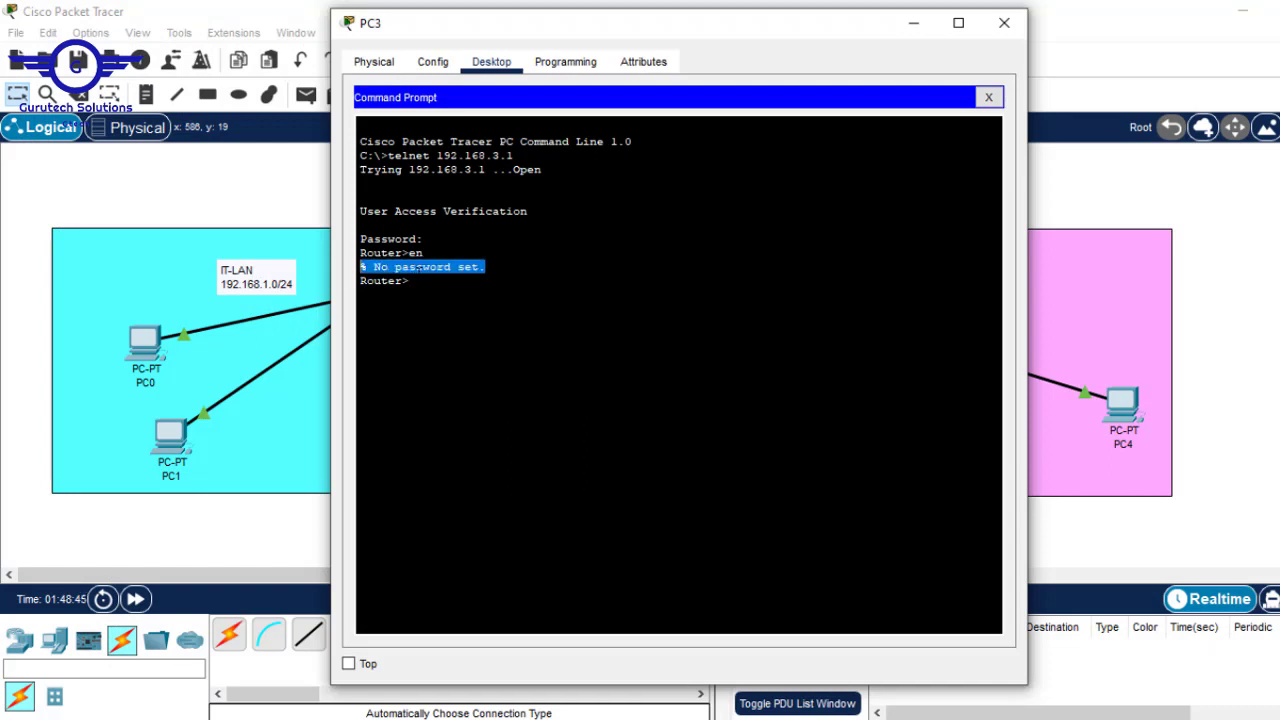
click(421, 279)
text(en)
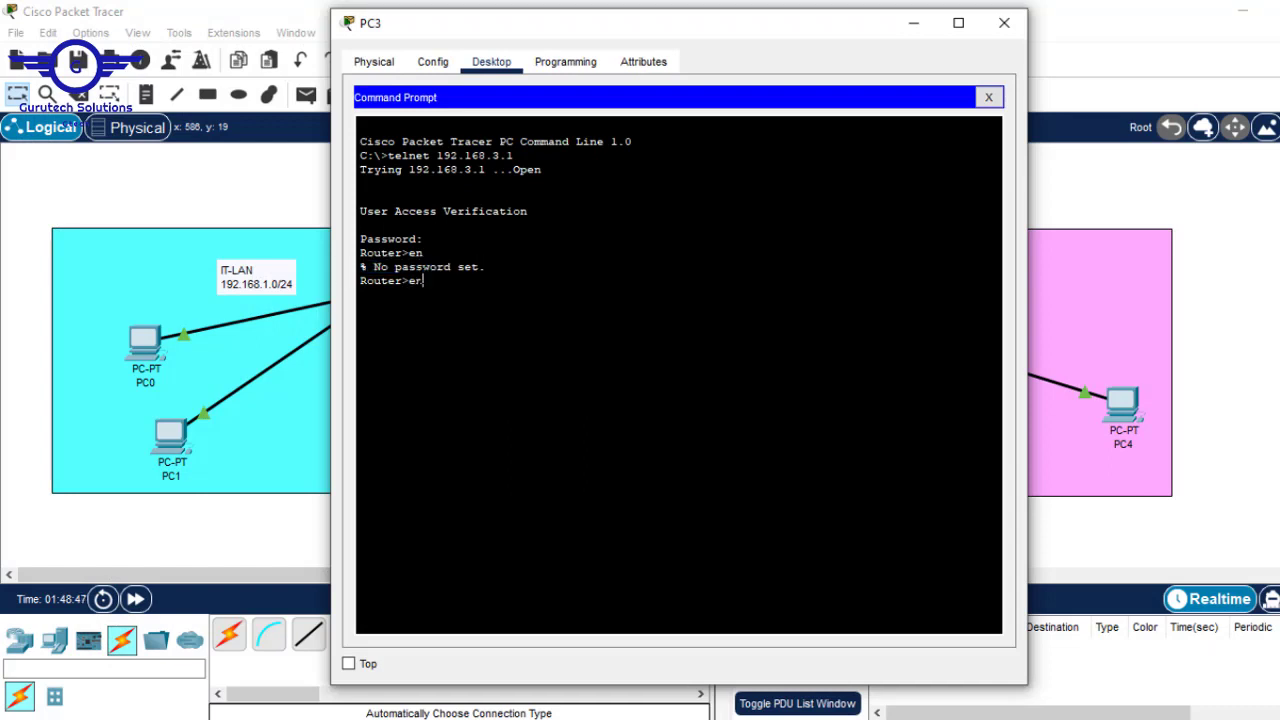
key(Return)
key(Return)
key(Return)
key(Return)
key(Return)
key(Return)
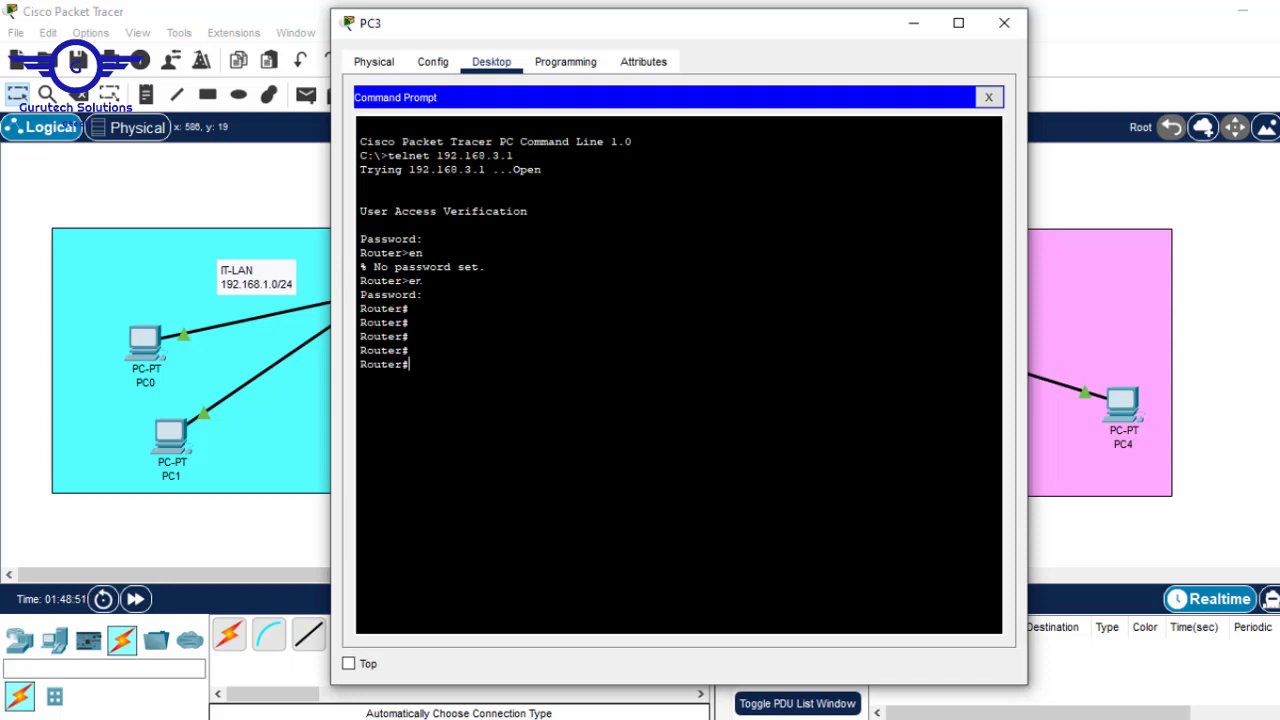
text(conf t)
key(Return)
key(Return)
key(Return)
key(Return)
key(Return)
key(Return)
key(Return)
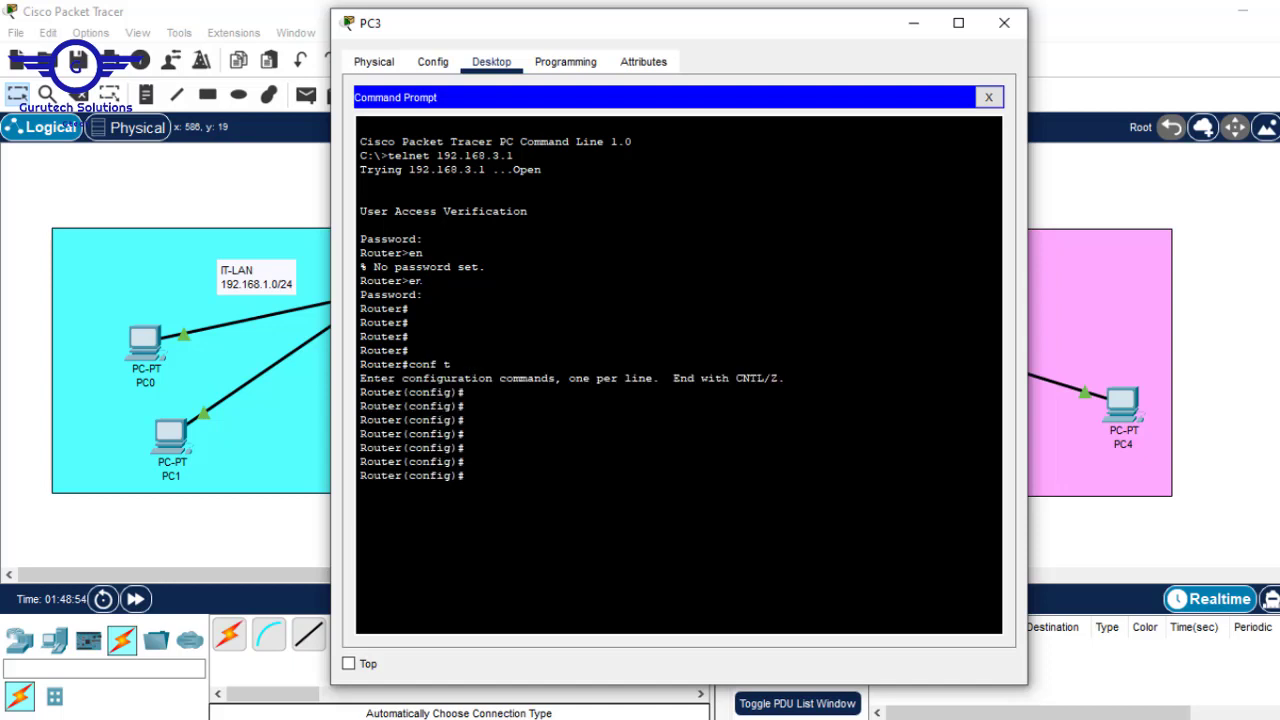
click(997, 30)
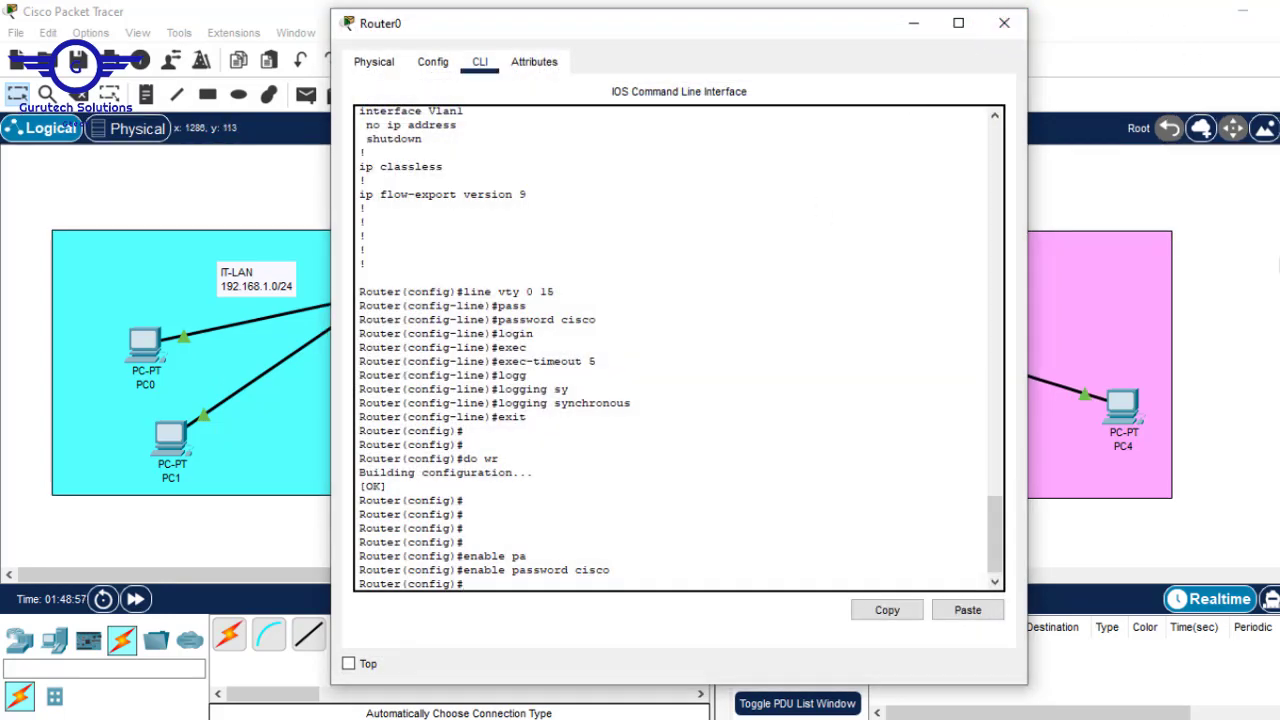
click(1279, 262)
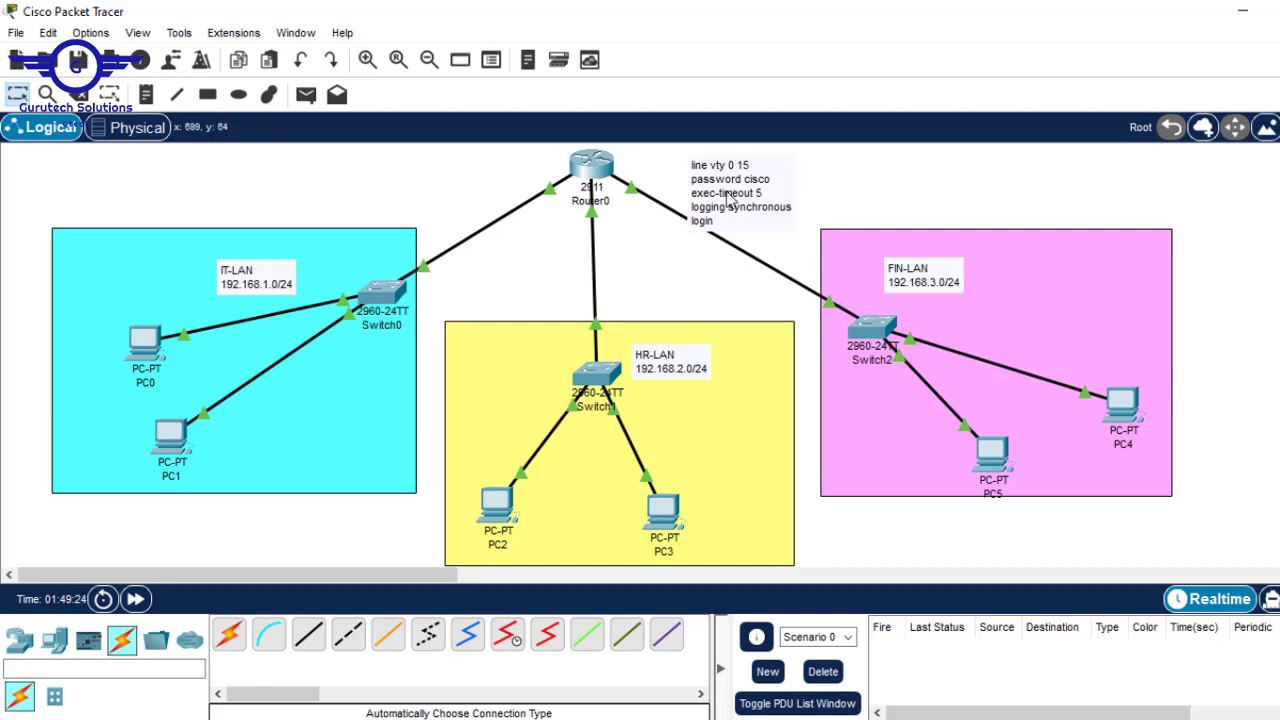
- Move the line vty note left of Router0 and start a new note reading '1. hostname'
drag(732, 200, 405, 195)
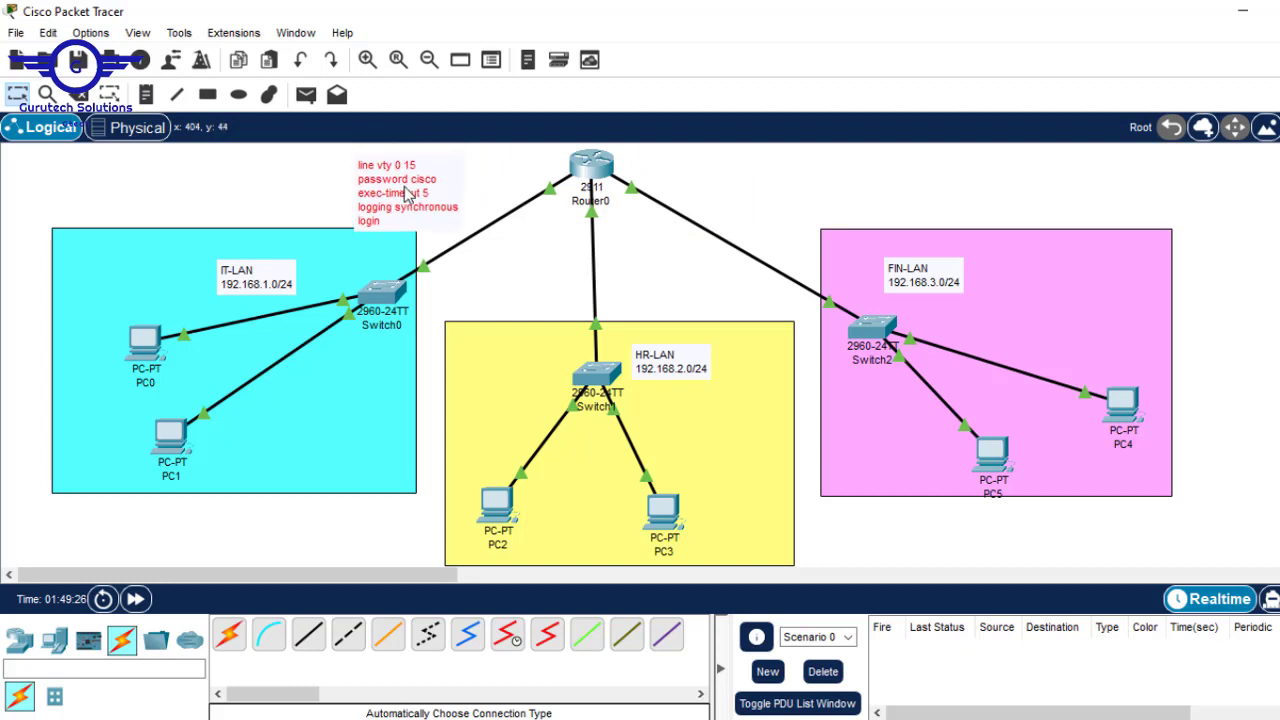
click(149, 97)
click(670, 155)
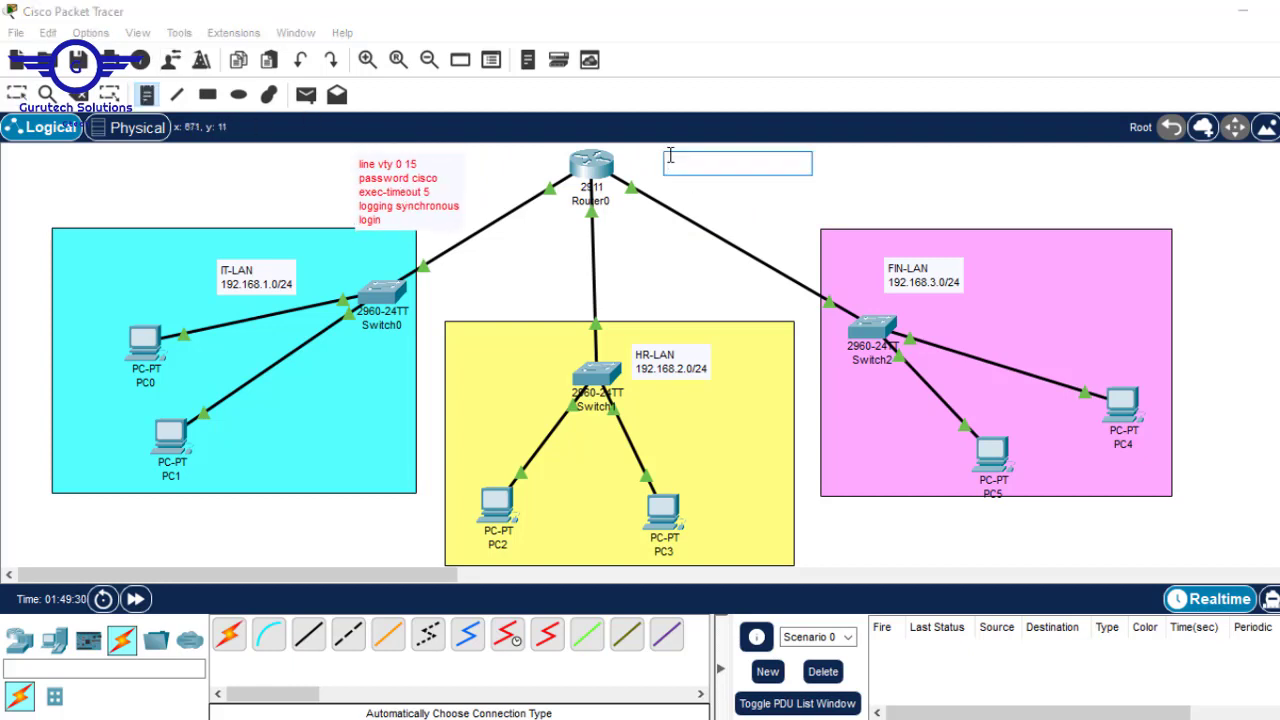
text(1. hostname)
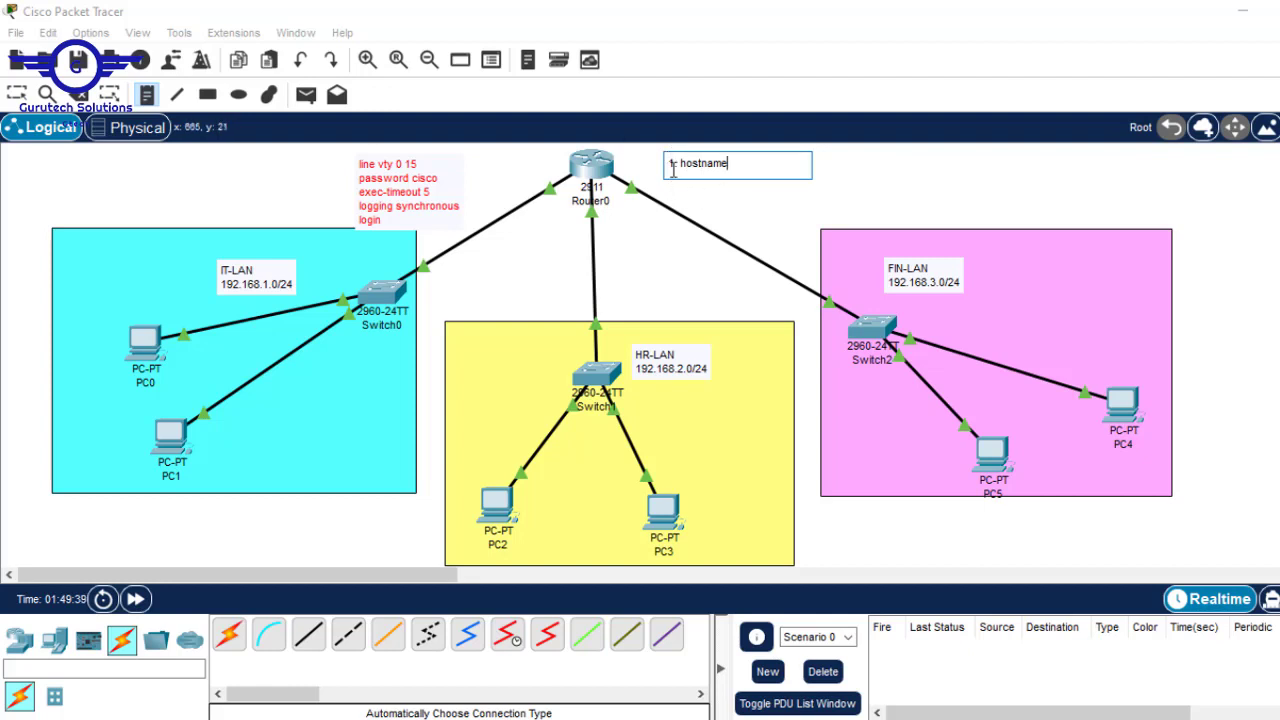
key(Escape)
- Check Router0's command line, then close its window
click(598, 170)
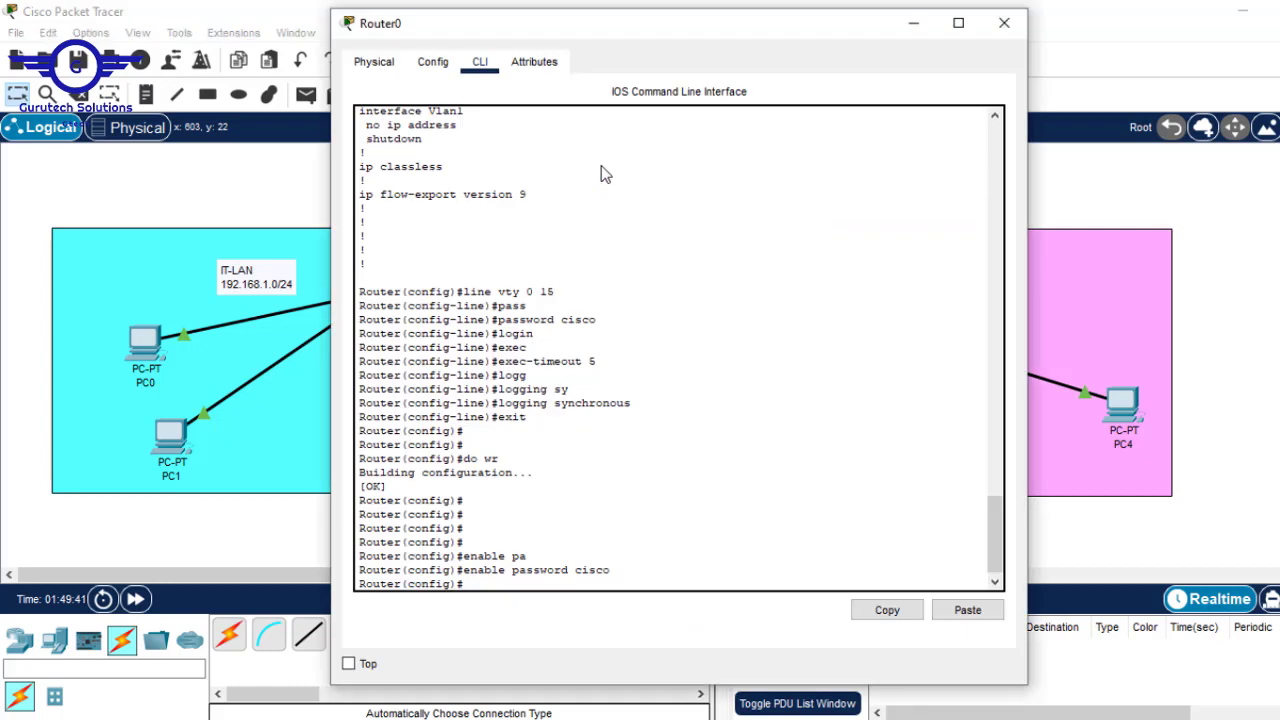
double_click(601, 167)
drag(401, 528, 343, 530)
key(Return)
key(Return)
key(Return)
key(Return)
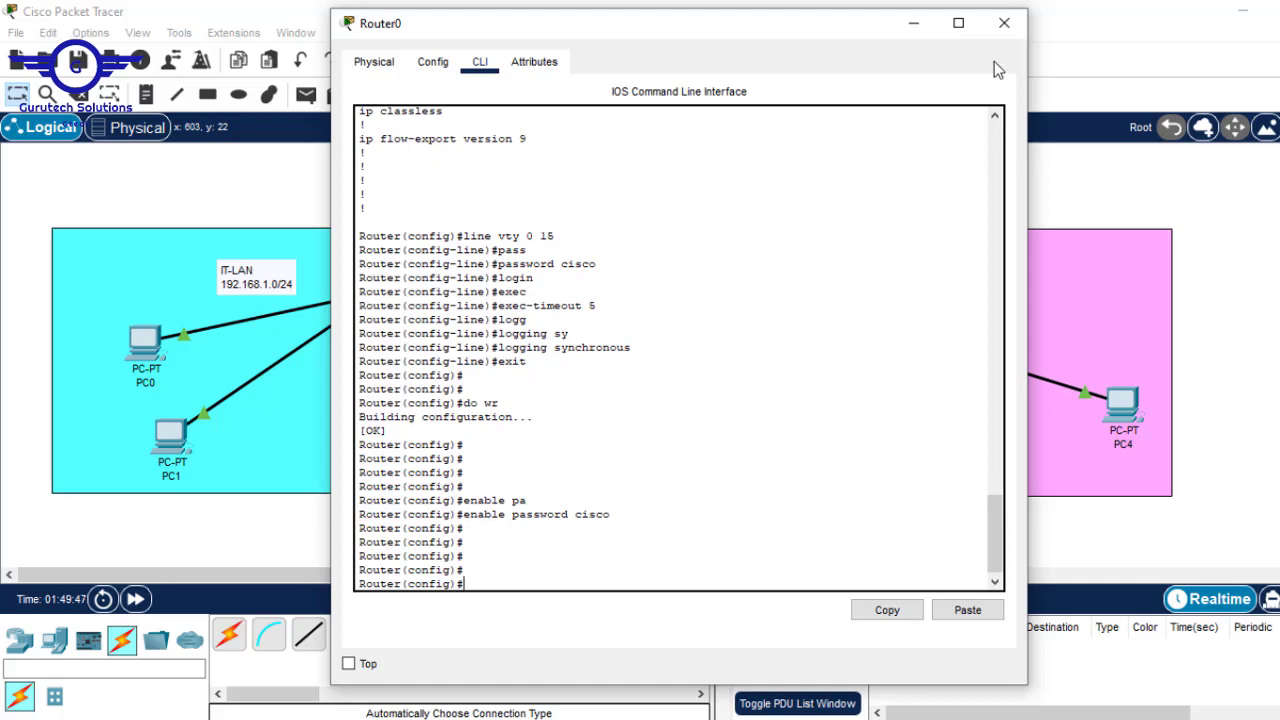
click(1004, 28)
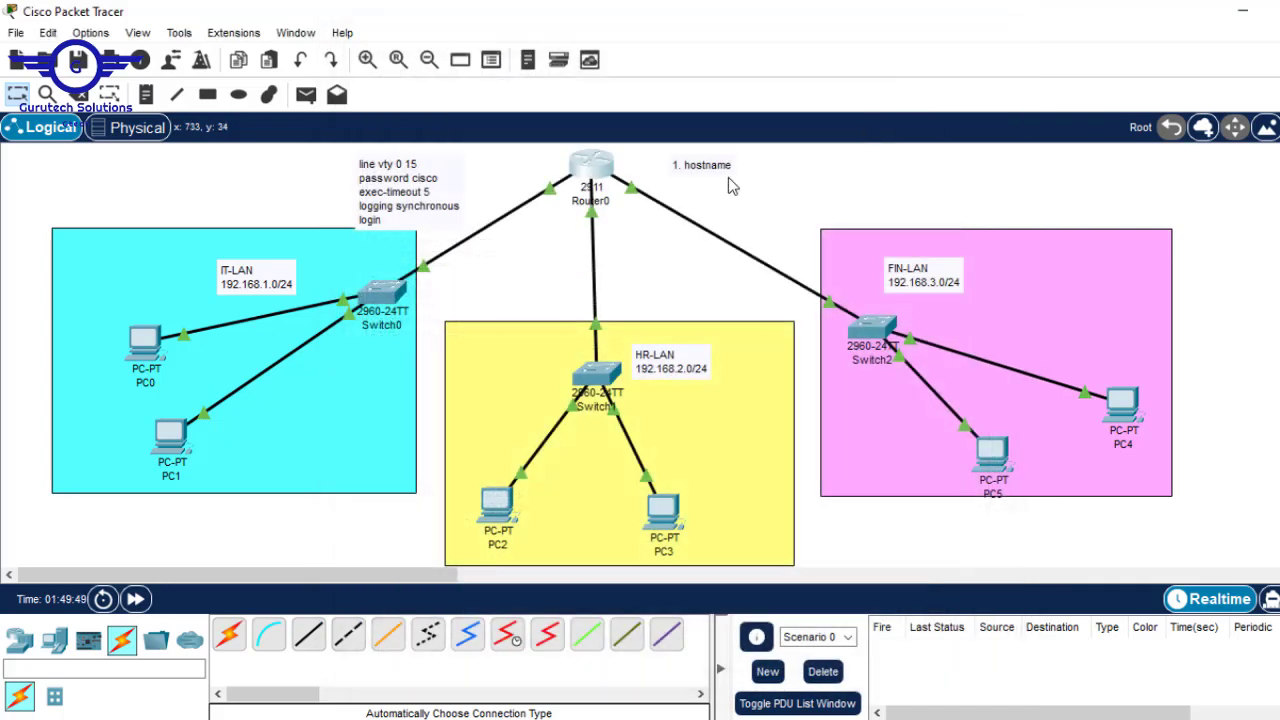
- Add '2. ip domain name' and '3. username and password' lines to the note
double_click(755, 163)
click(757, 162)
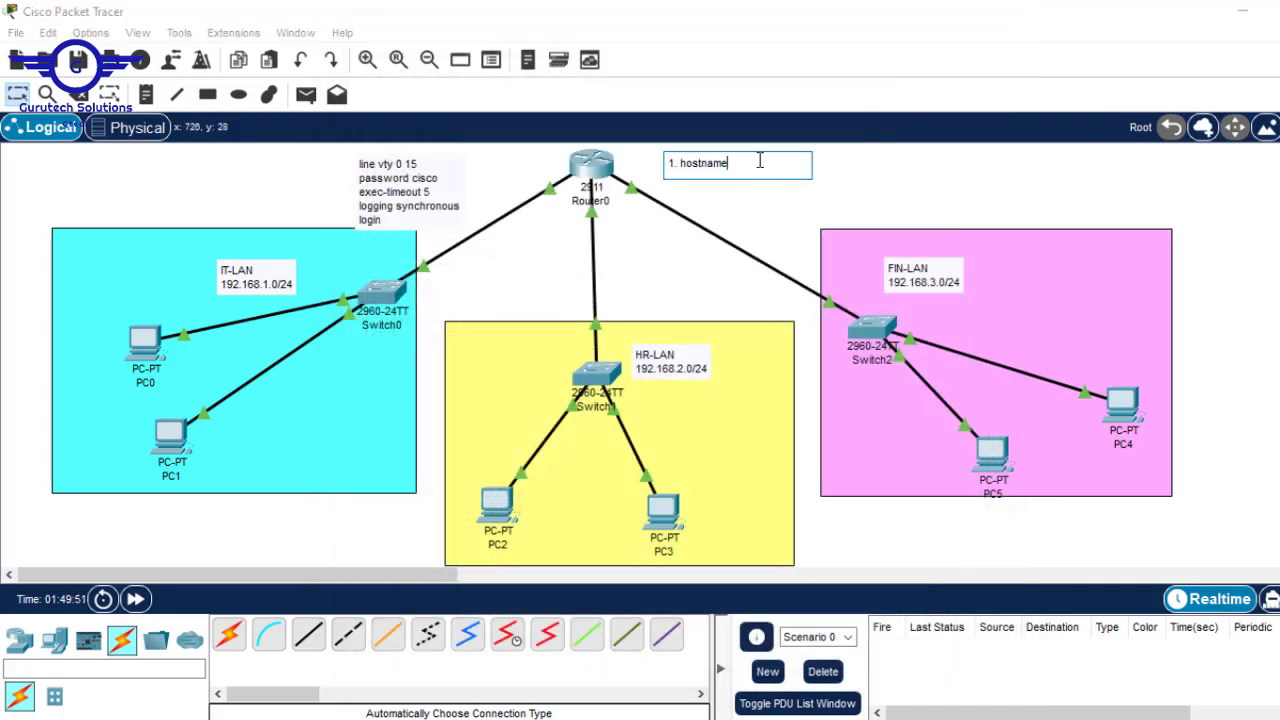
key(Return)
text(2. )
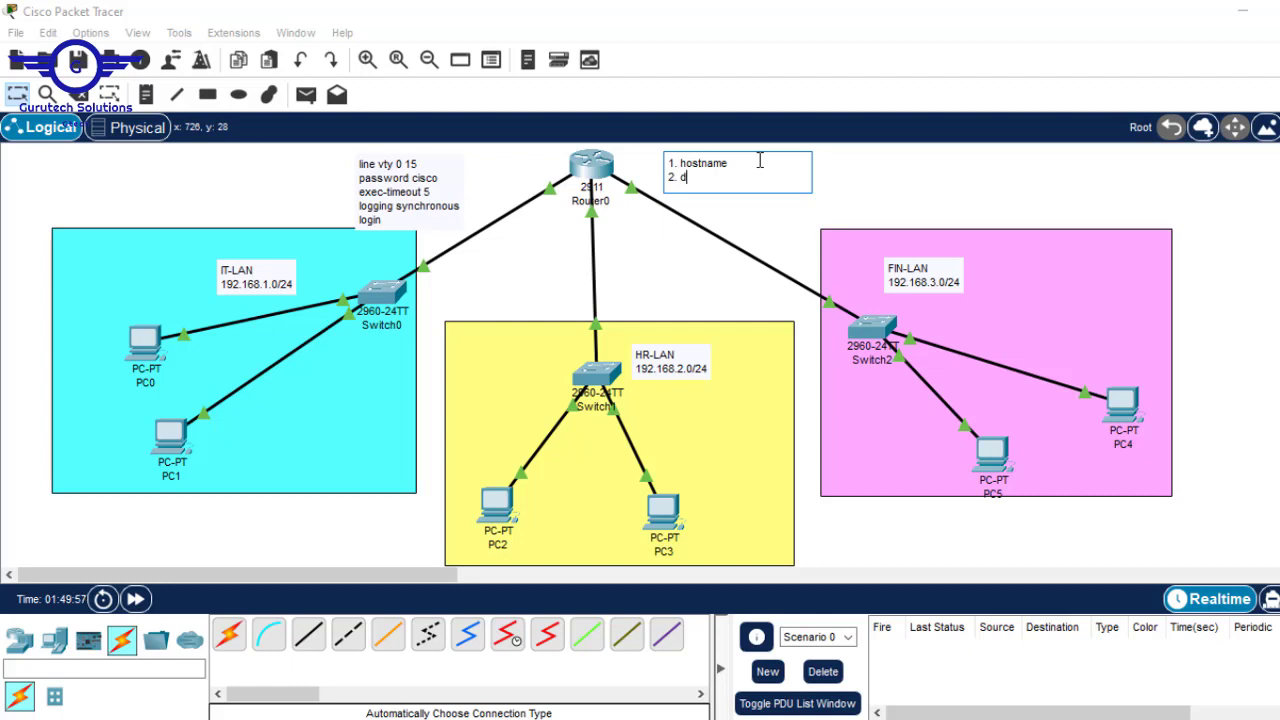
text(ipb)
key(BackSpace)
text(domain name)
key(Return)
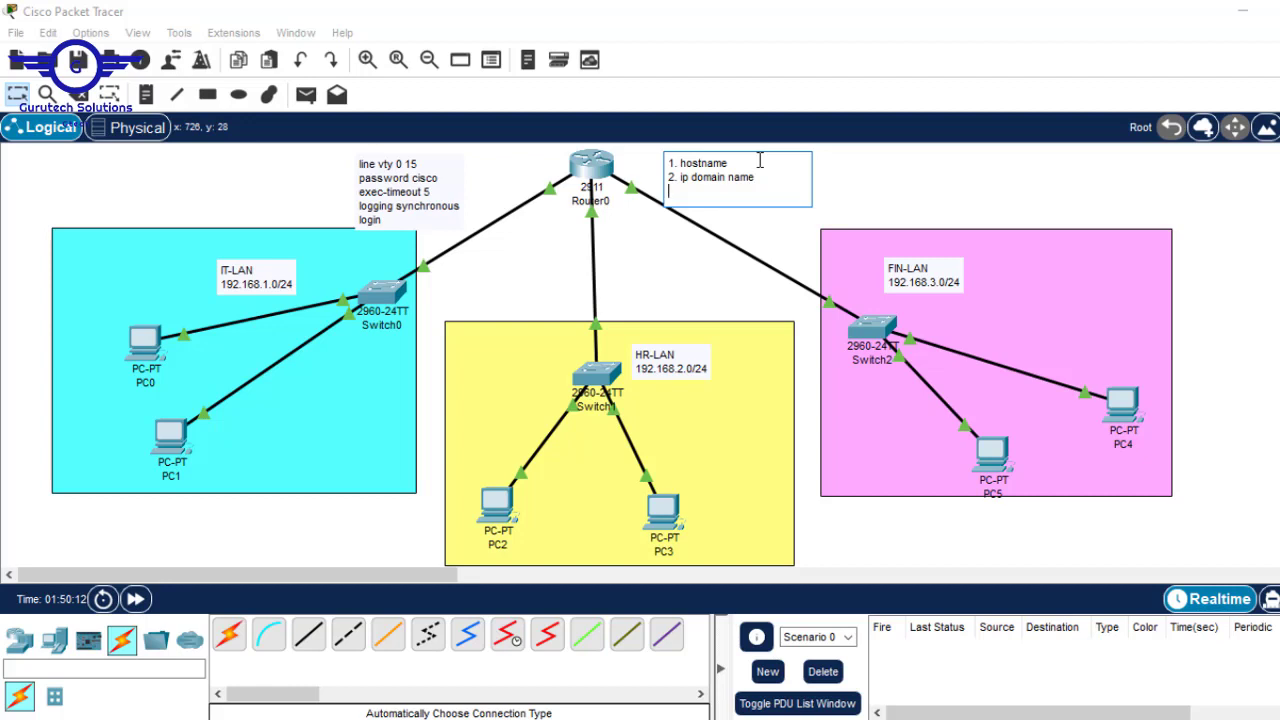
text(3. username and passwpo)
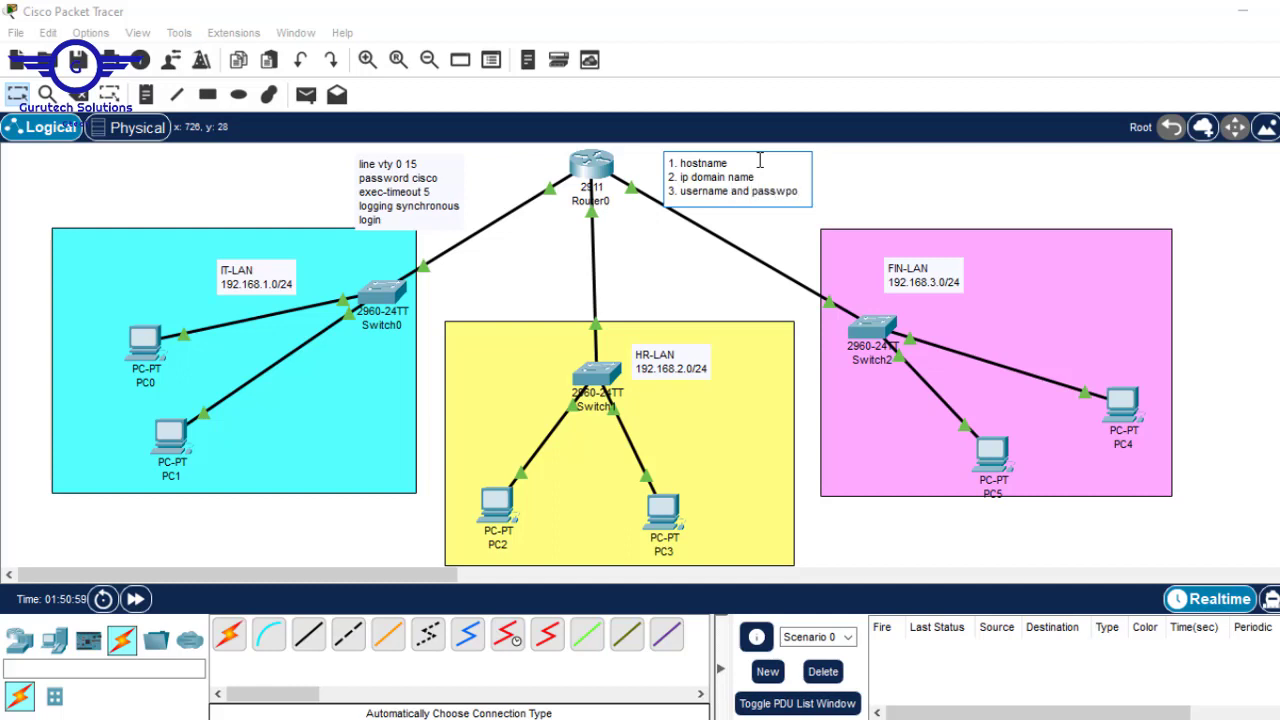
text(rd)
key(BackSpace)
key(BackSpace)
key(BackSpace)
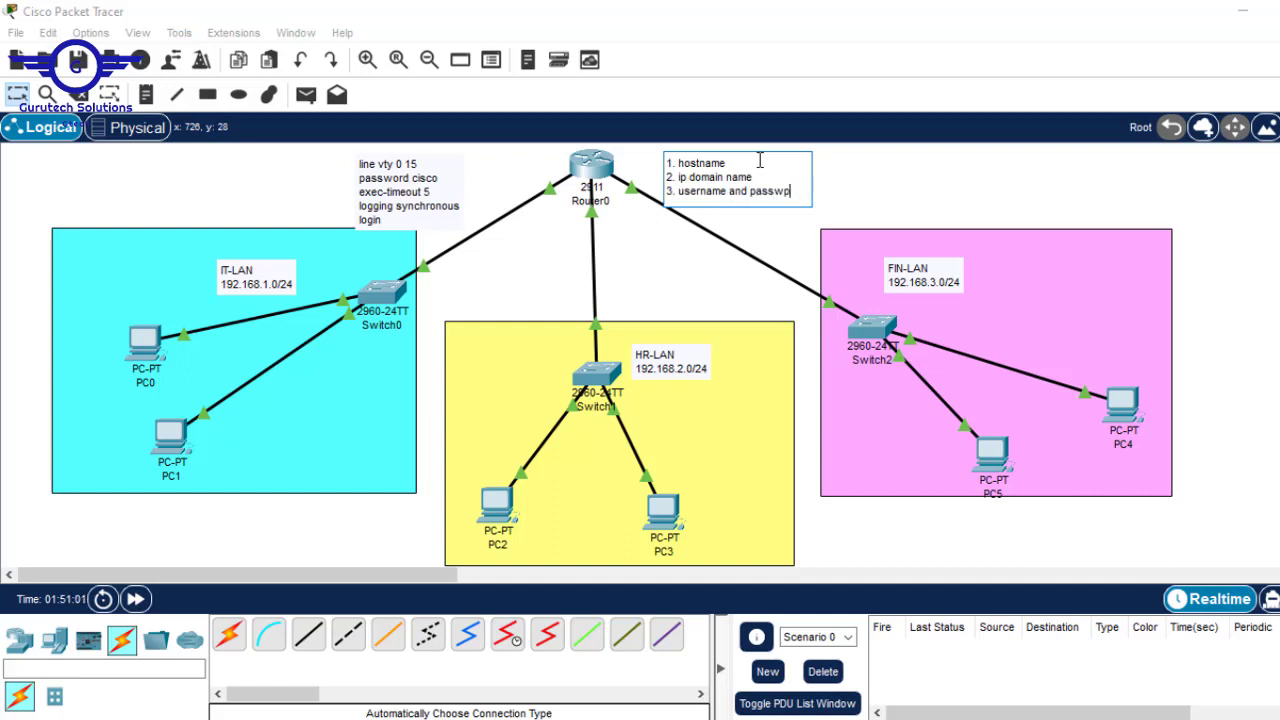
key(BackSpace)
key(BackSpace)
text(word)
- Add '4. generate crypto key RSA' and '5. line vty 0 15 to apply ssh' to the note
key(Return)
text(4.)
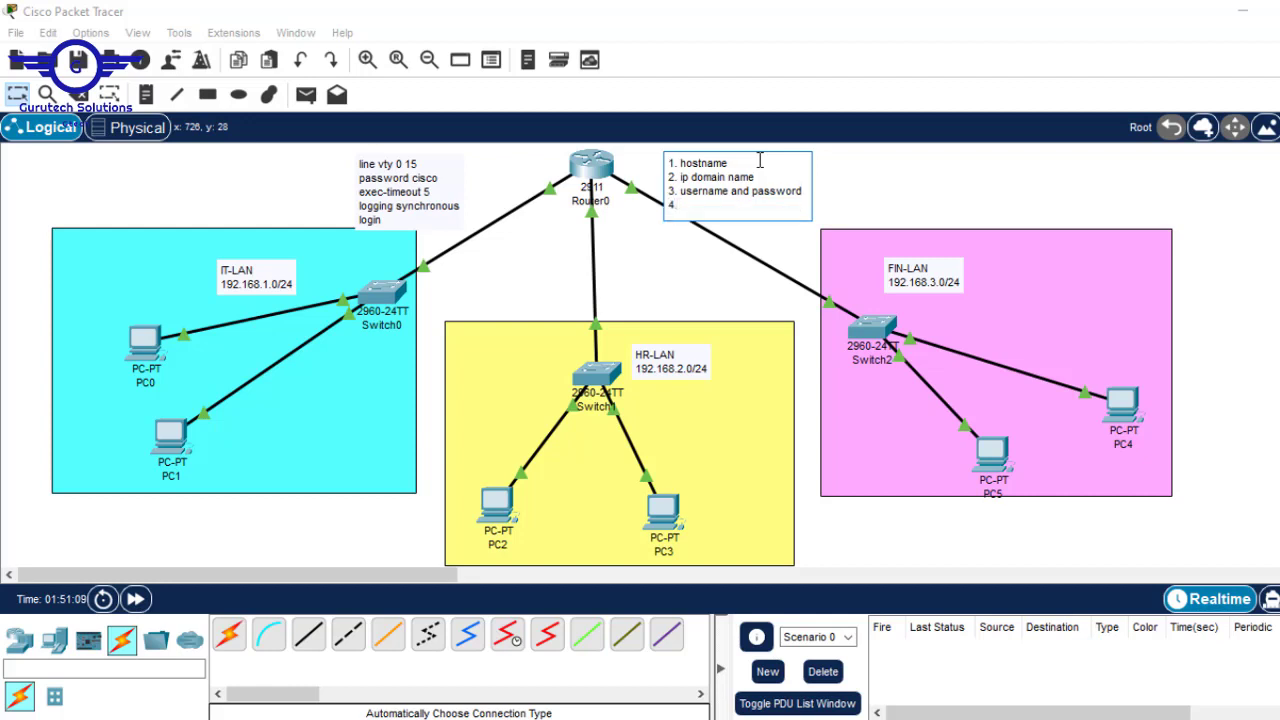
text( gene)
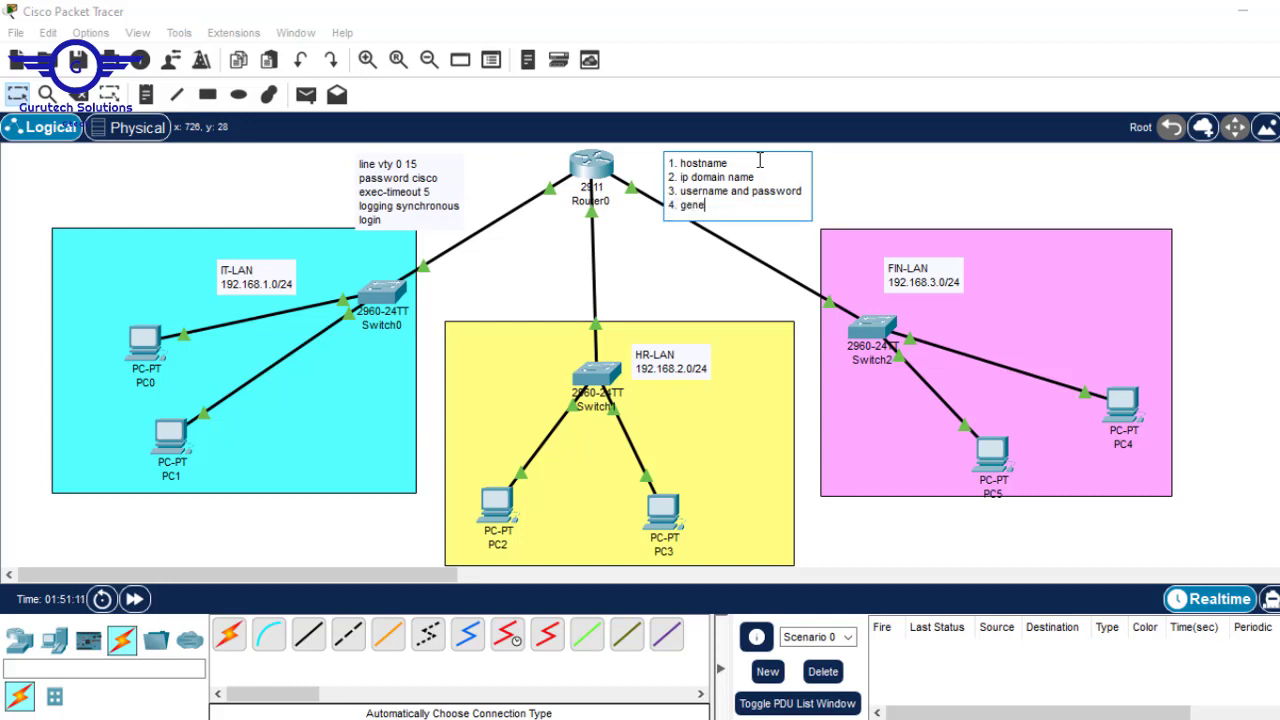
text(rate crypto)
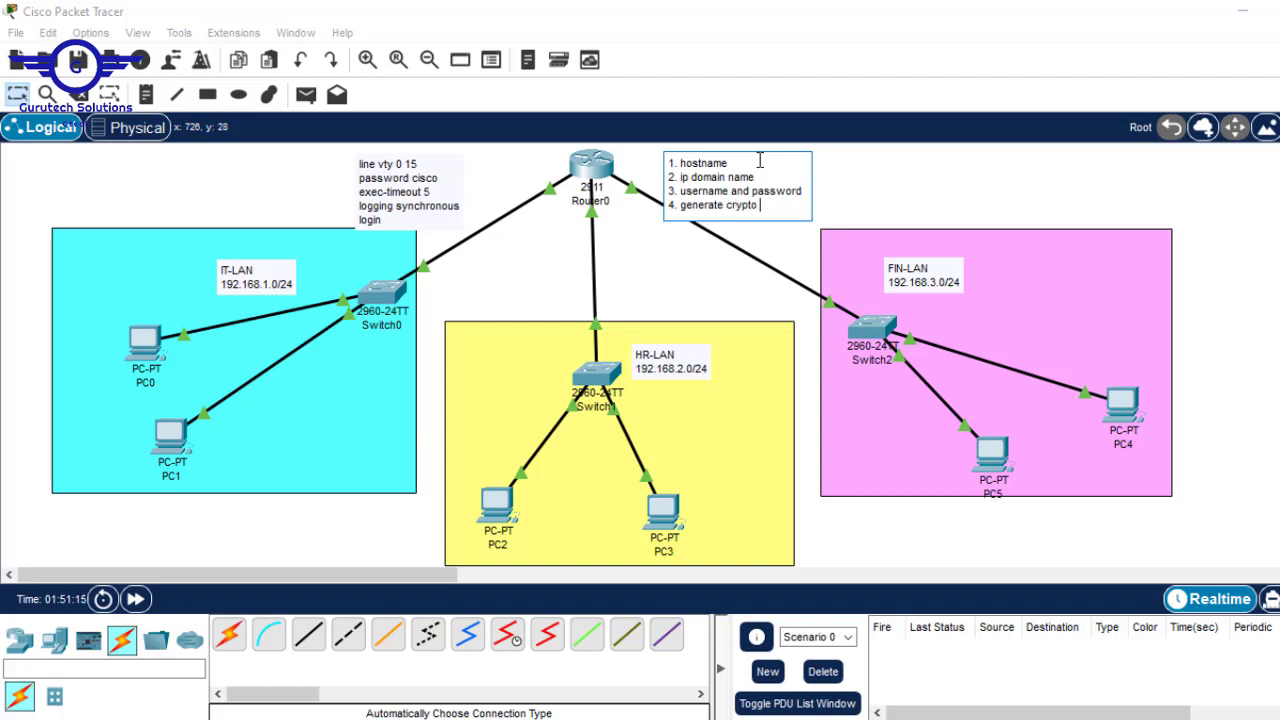
text( key RSA)
key(Return)
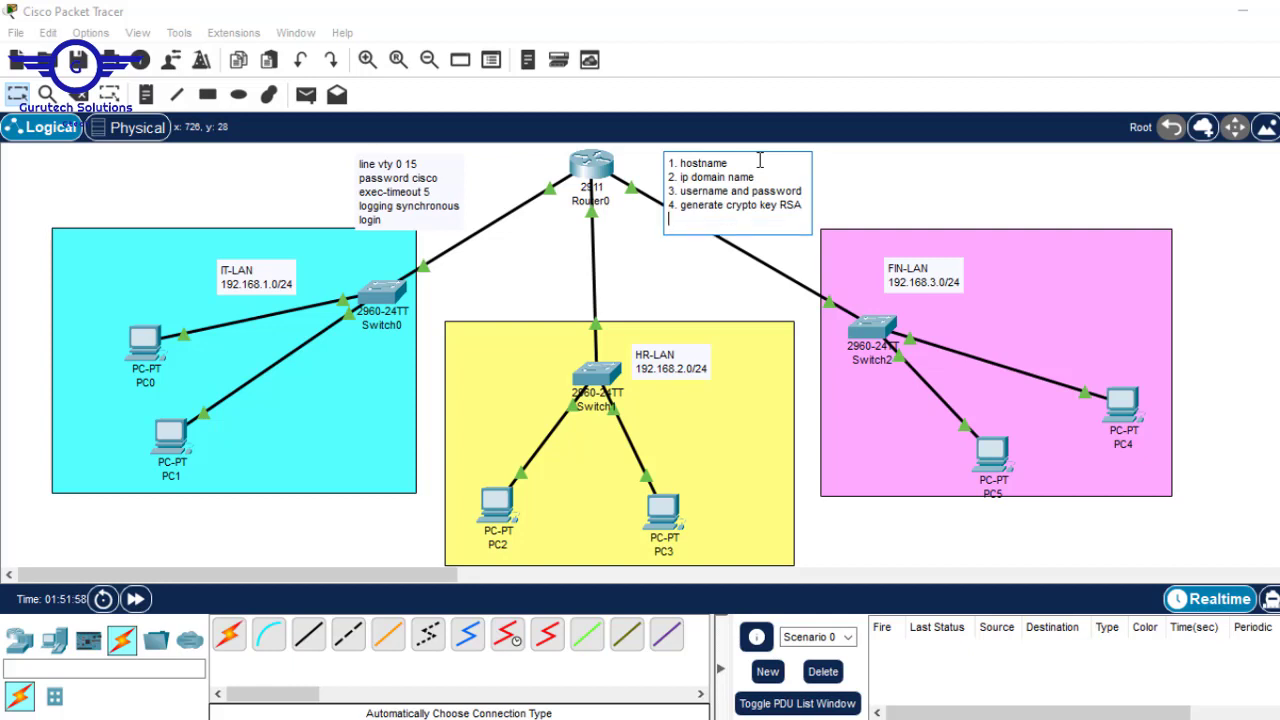
text(5. line vty 0 15)
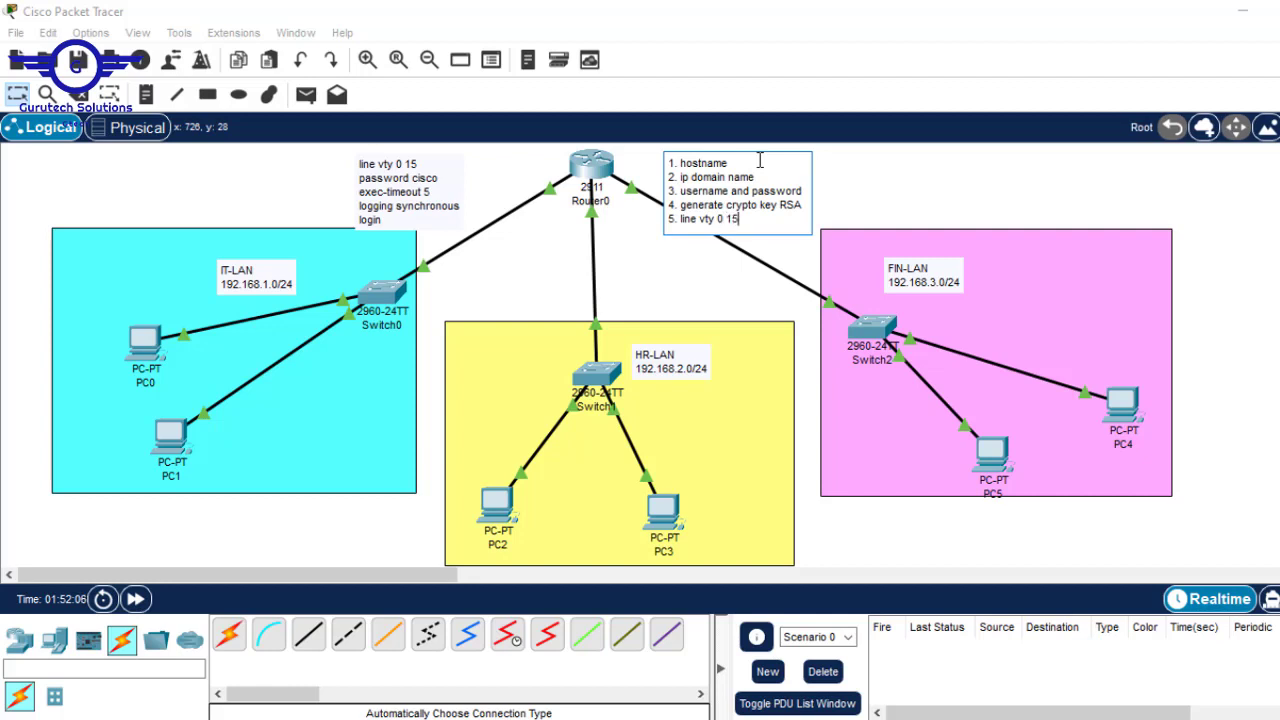
text( to app)
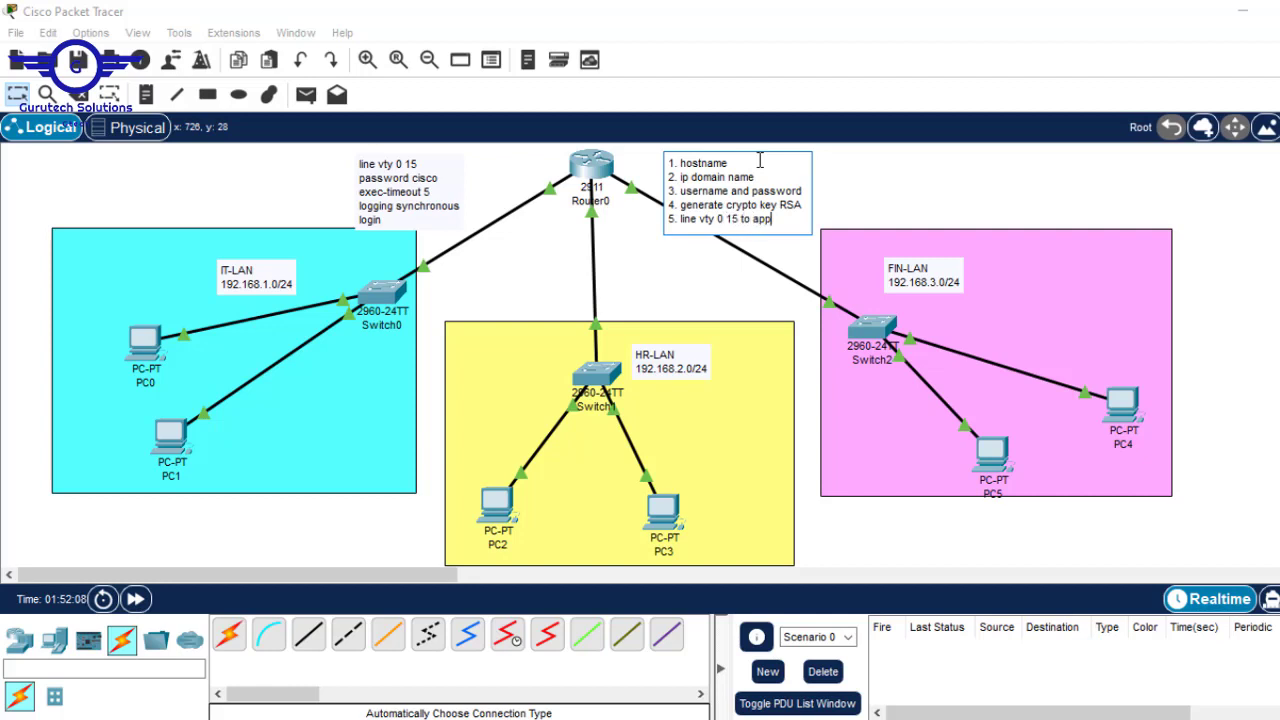
text(ly ssh)
- Commit the SSH steps note, place it over FIN-LAN's top-right, and bring up Router0's CLI
click(1140, 196)
drag(747, 187, 752, 186)
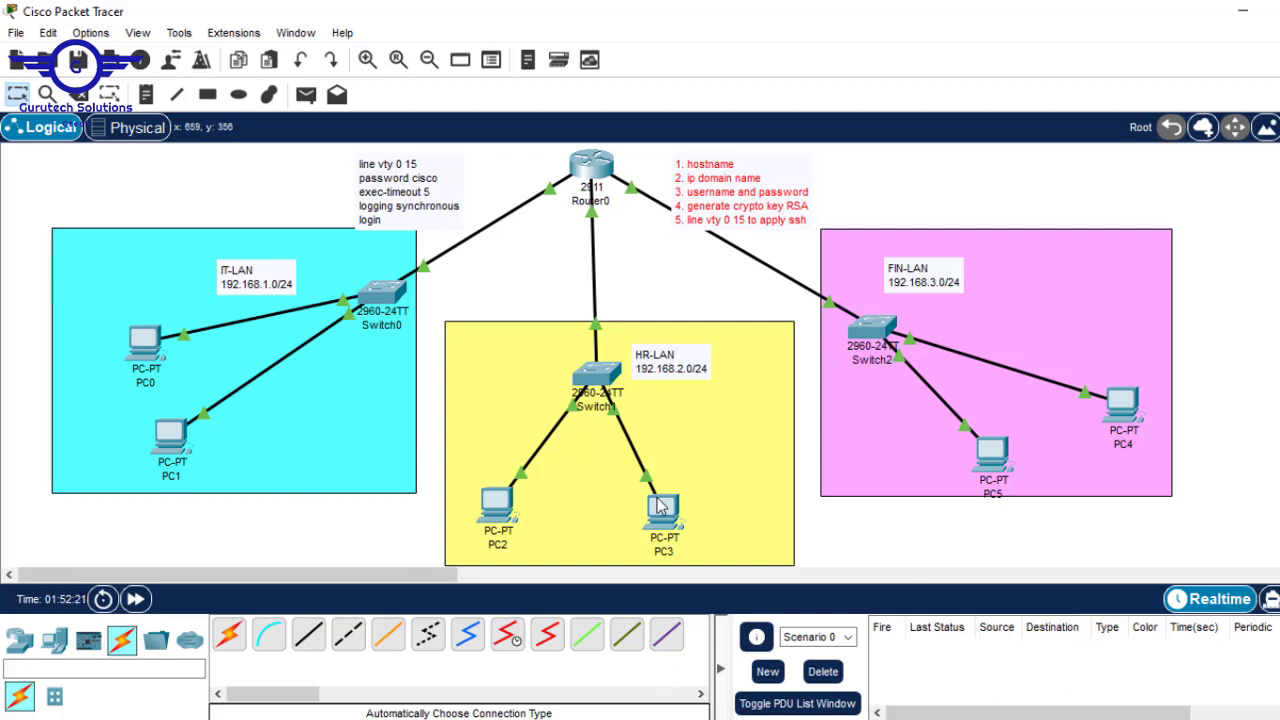
click(597, 167)
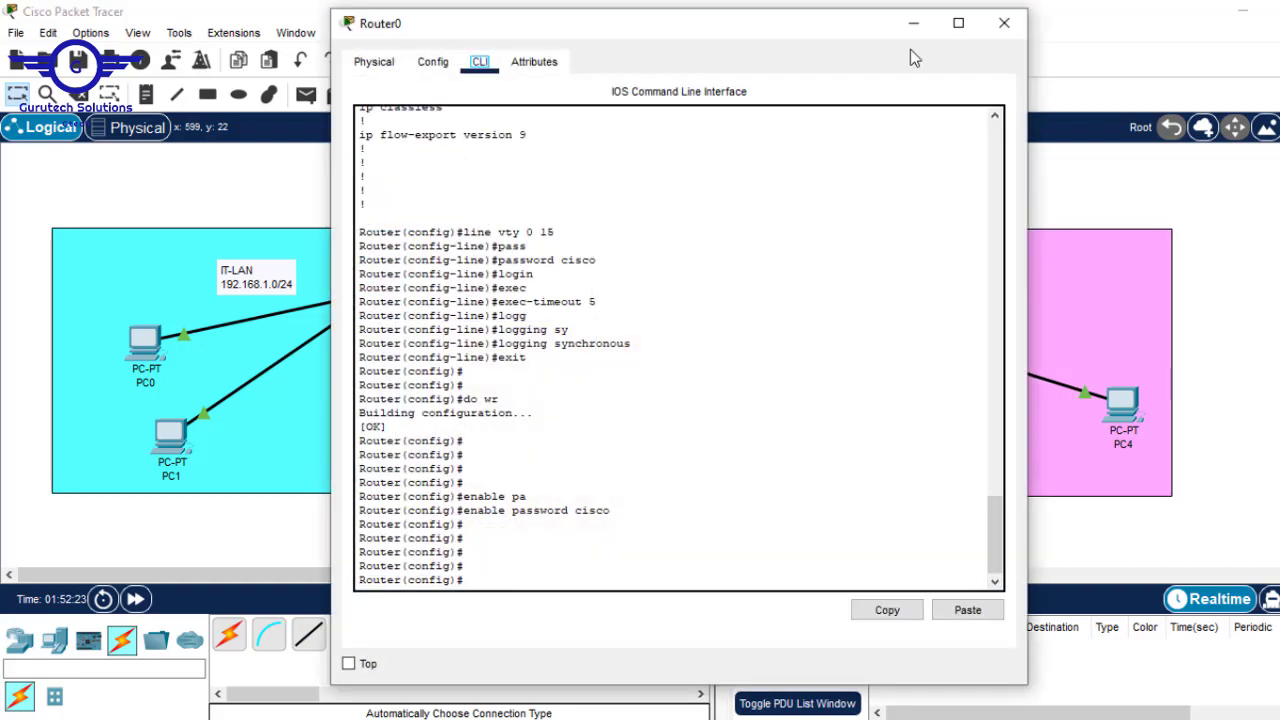
drag(810, 37, 549, 49)
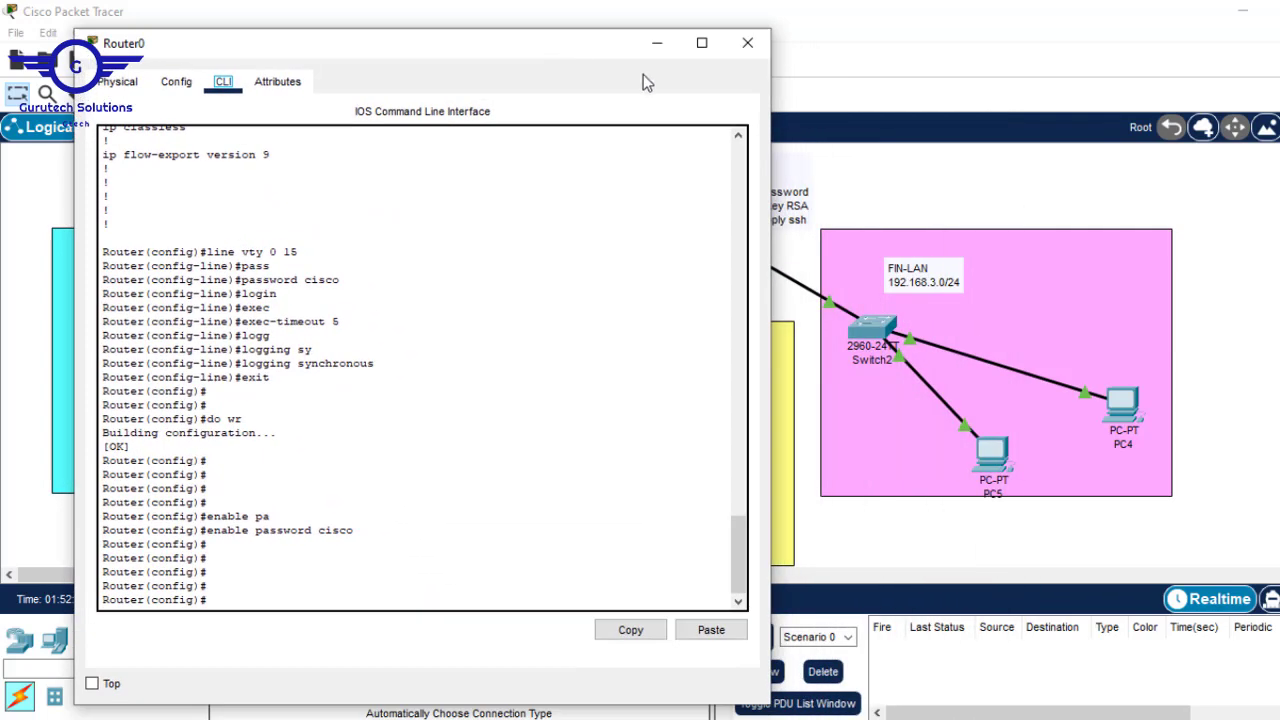
click(747, 42)
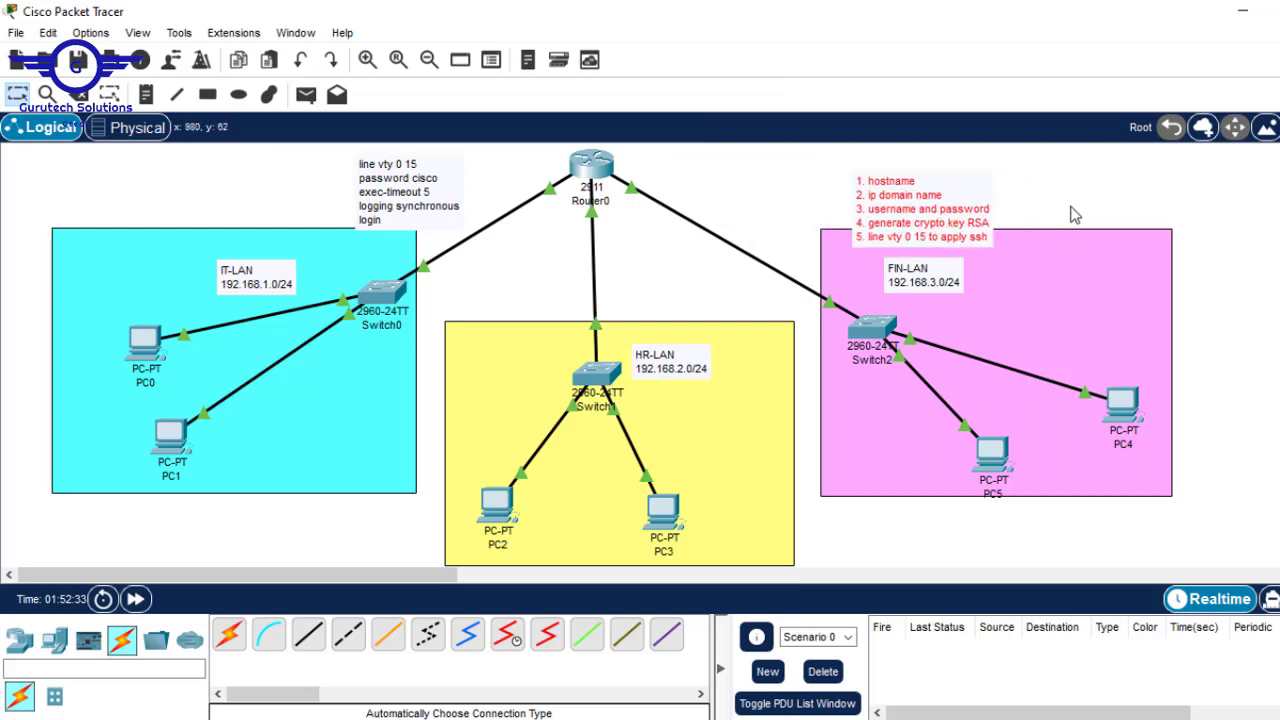
drag(1075, 215, 1145, 240)
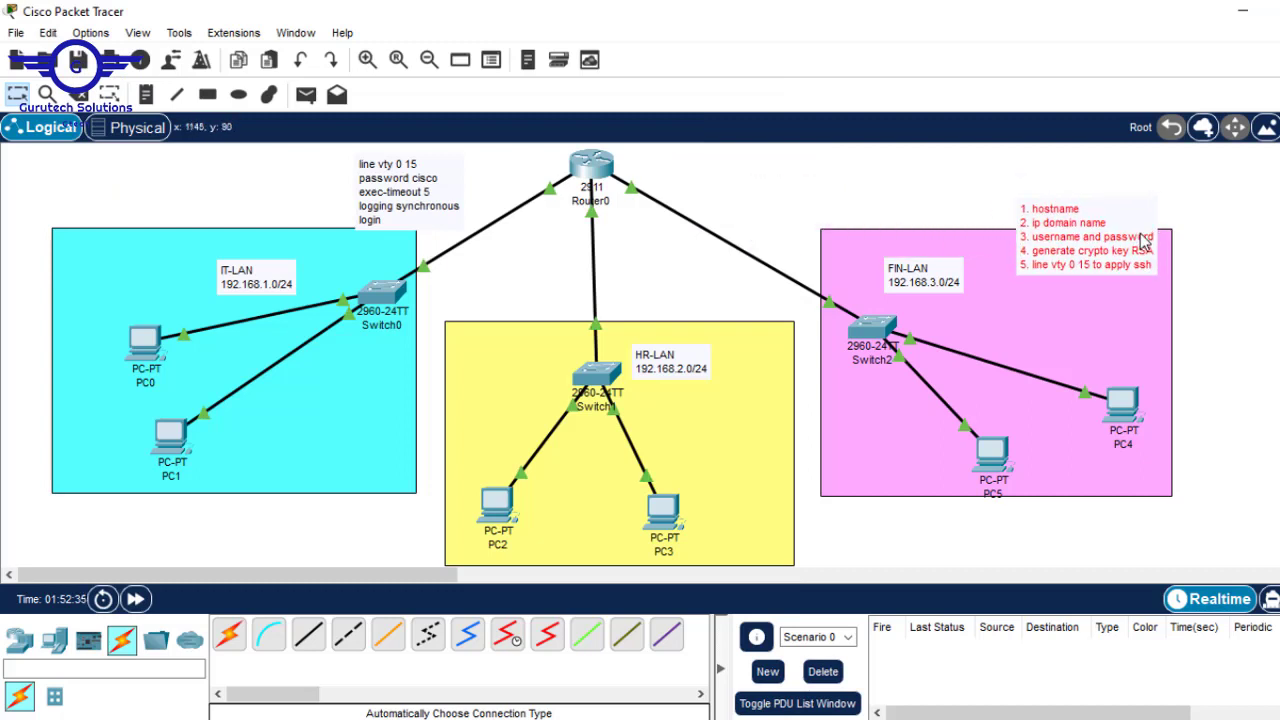
click(589, 160)
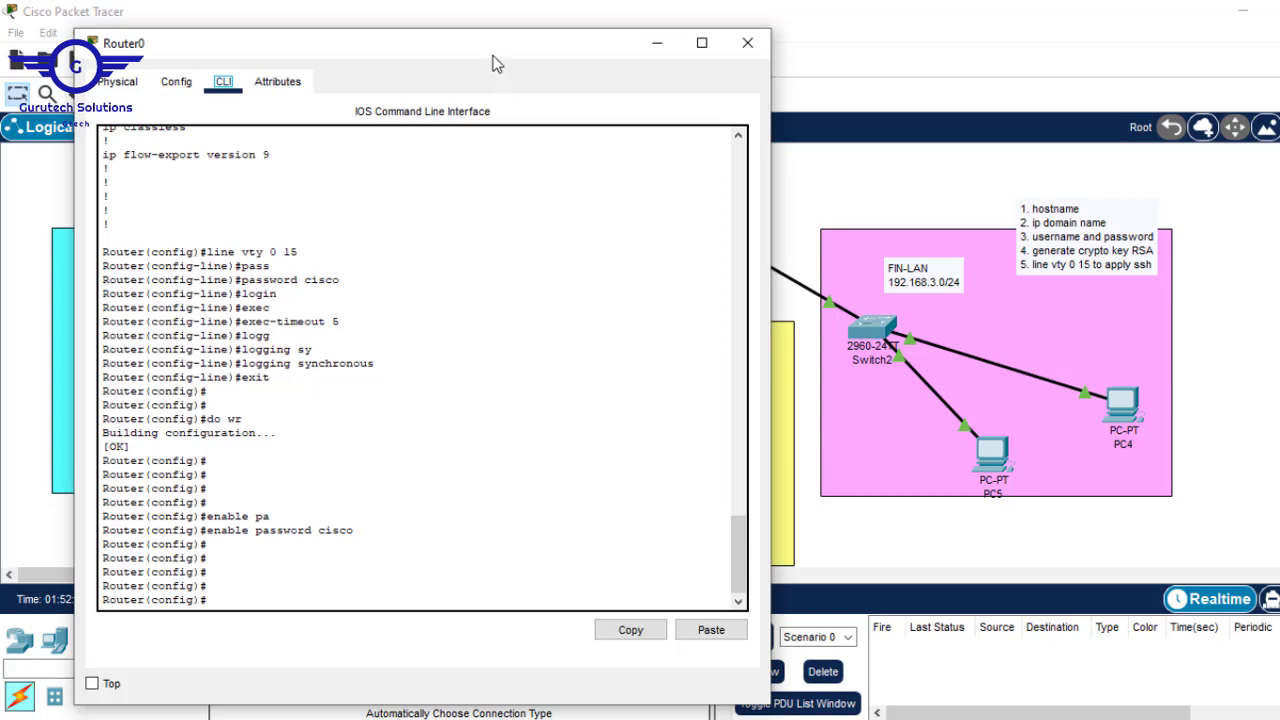
drag(494, 63, 703, 46)
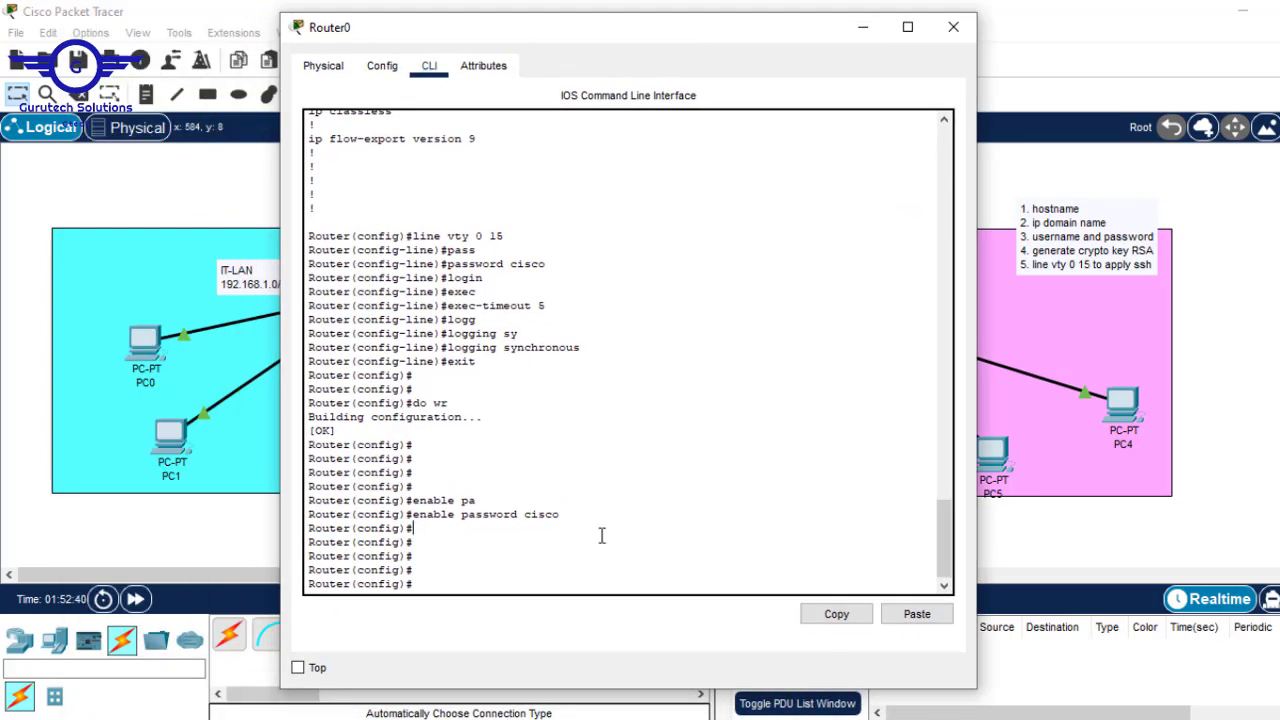
- Rename the router to R1 with the hostname command
key(Return)
key(Return)
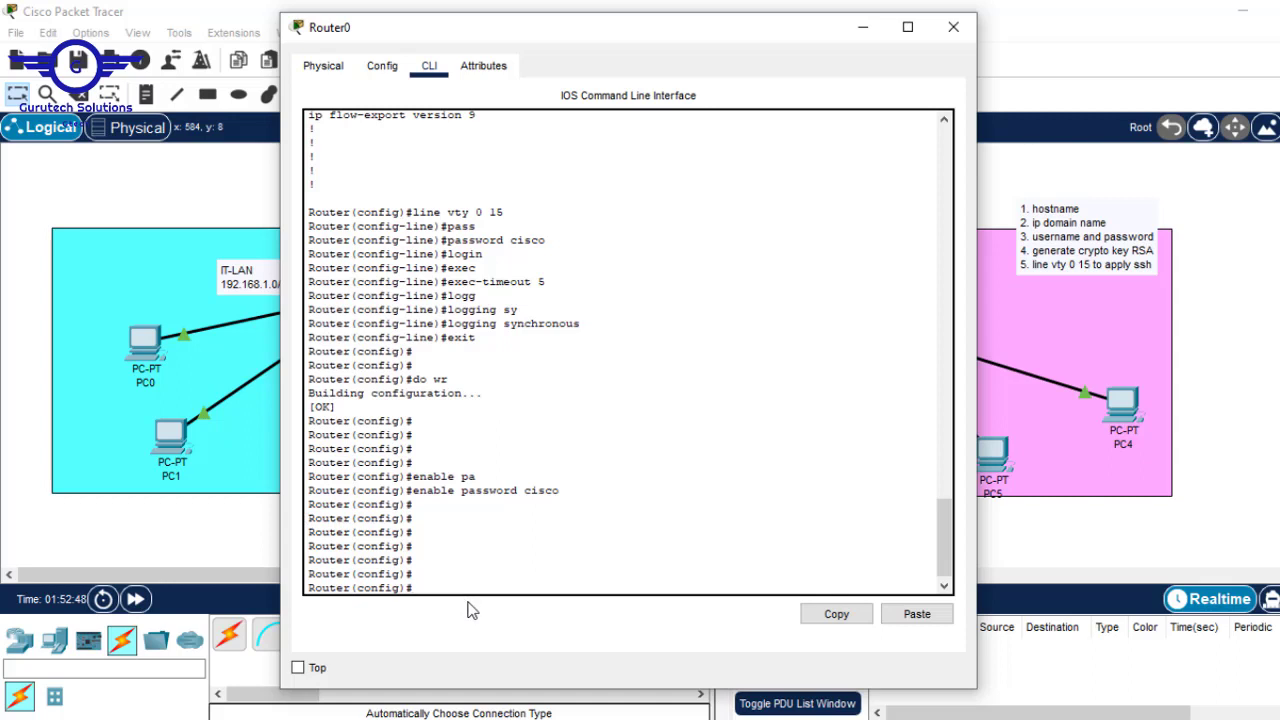
text(hostname R1)
key(Return)
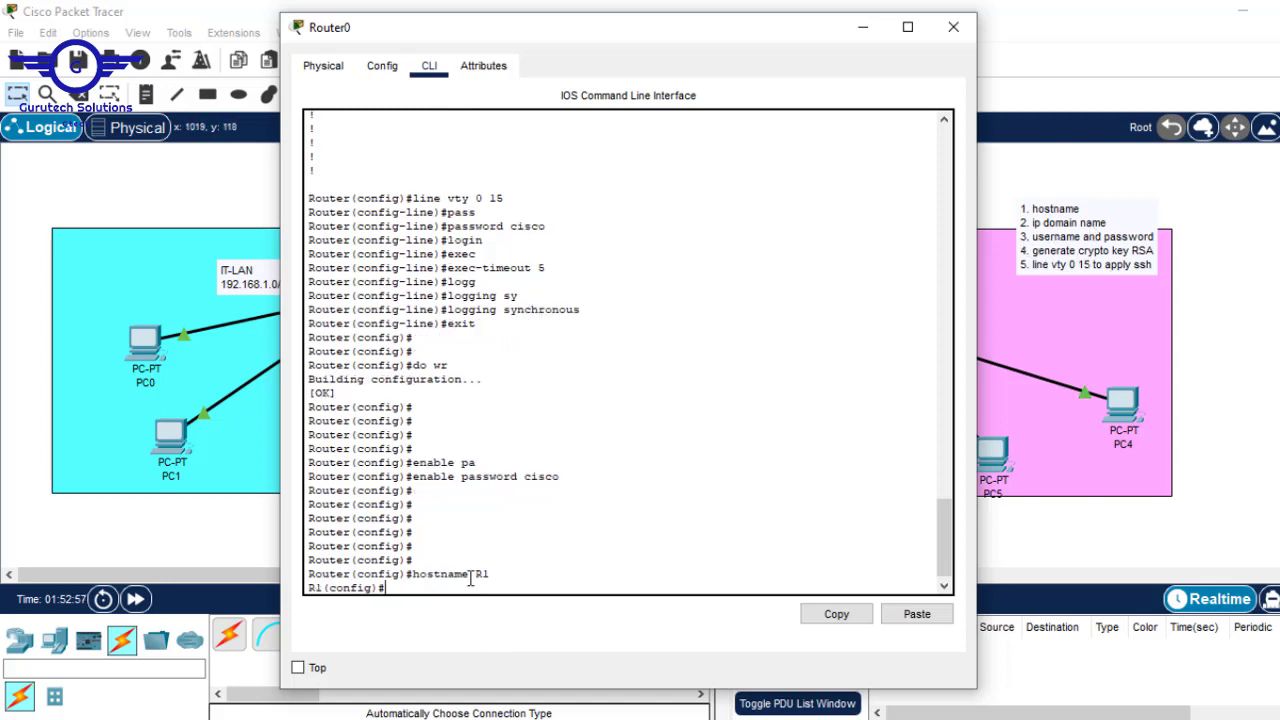
- Set the router's IP domain name to cisco.com
key(Return)
key(Return)
key(Return)
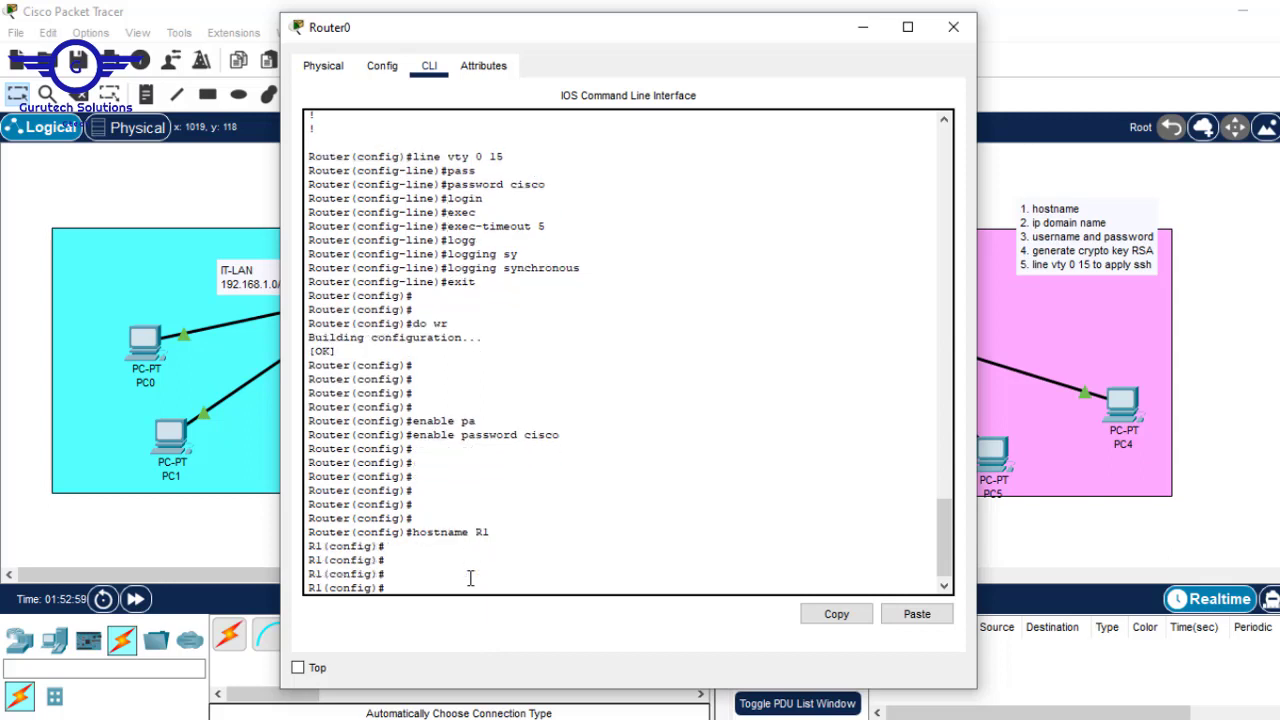
text(ip domain-)
text(nam)
key(Tab)
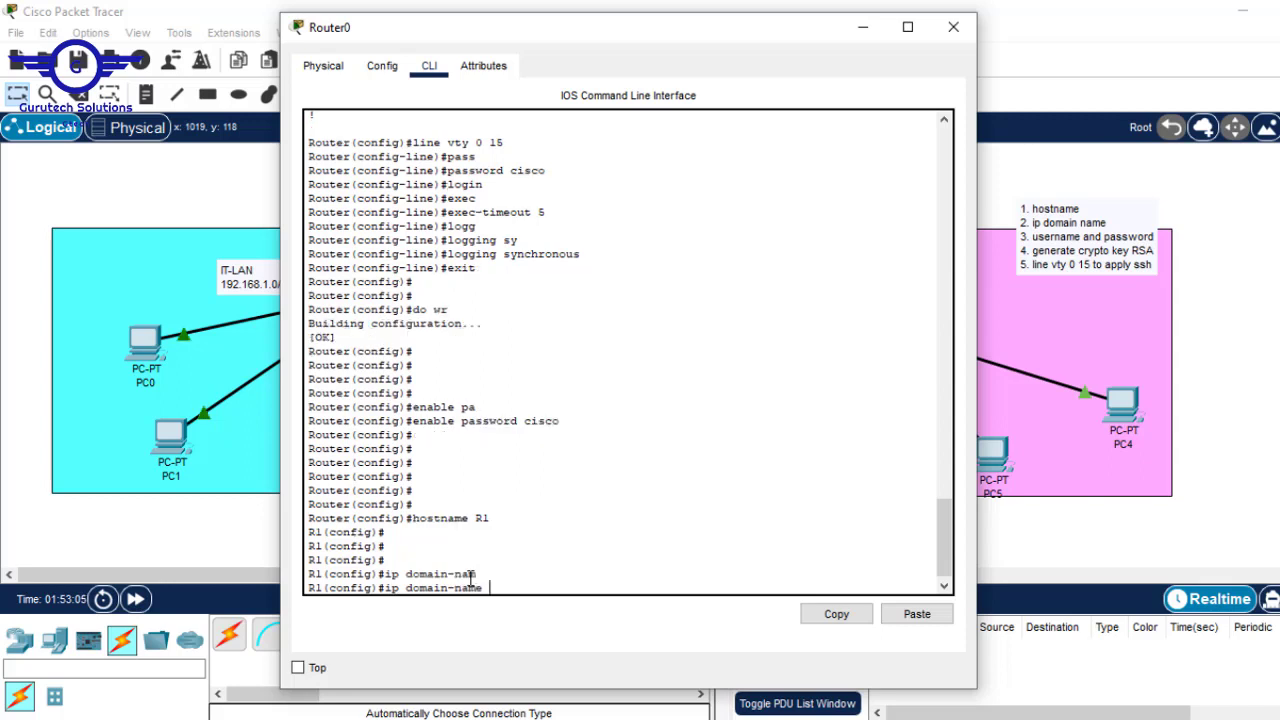
text(cisco.com)
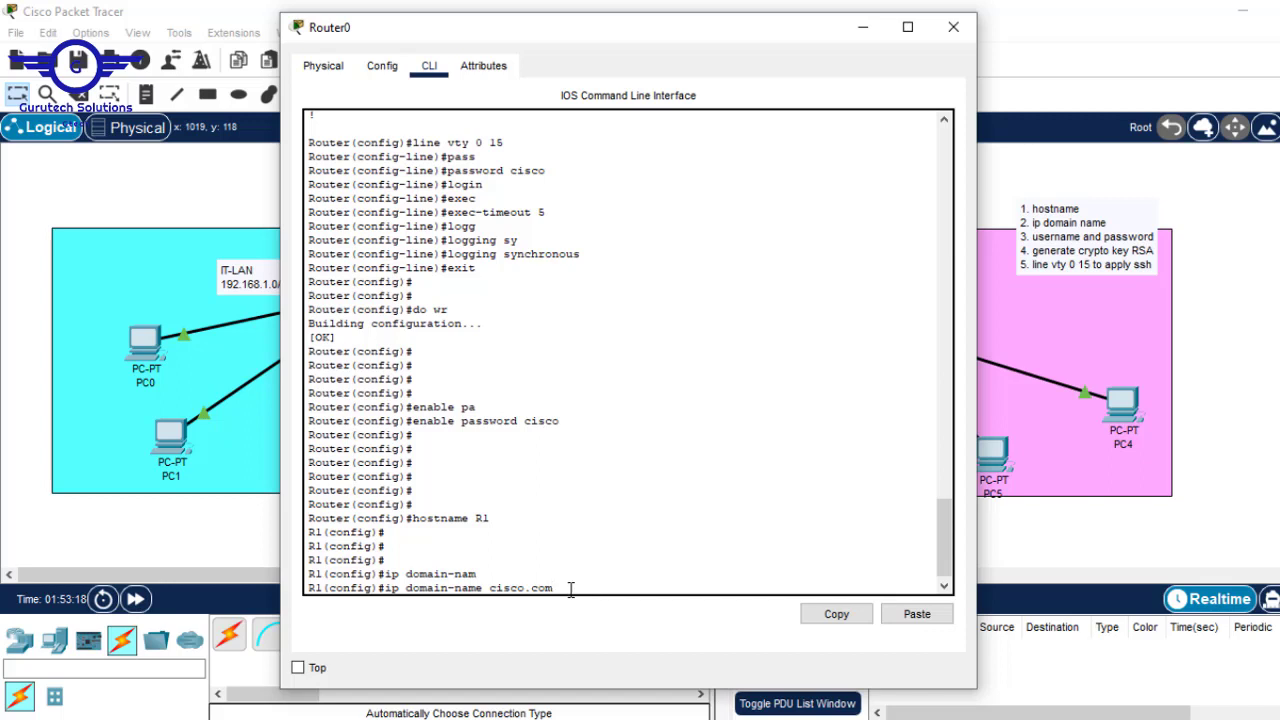
drag(565, 589, 485, 587)
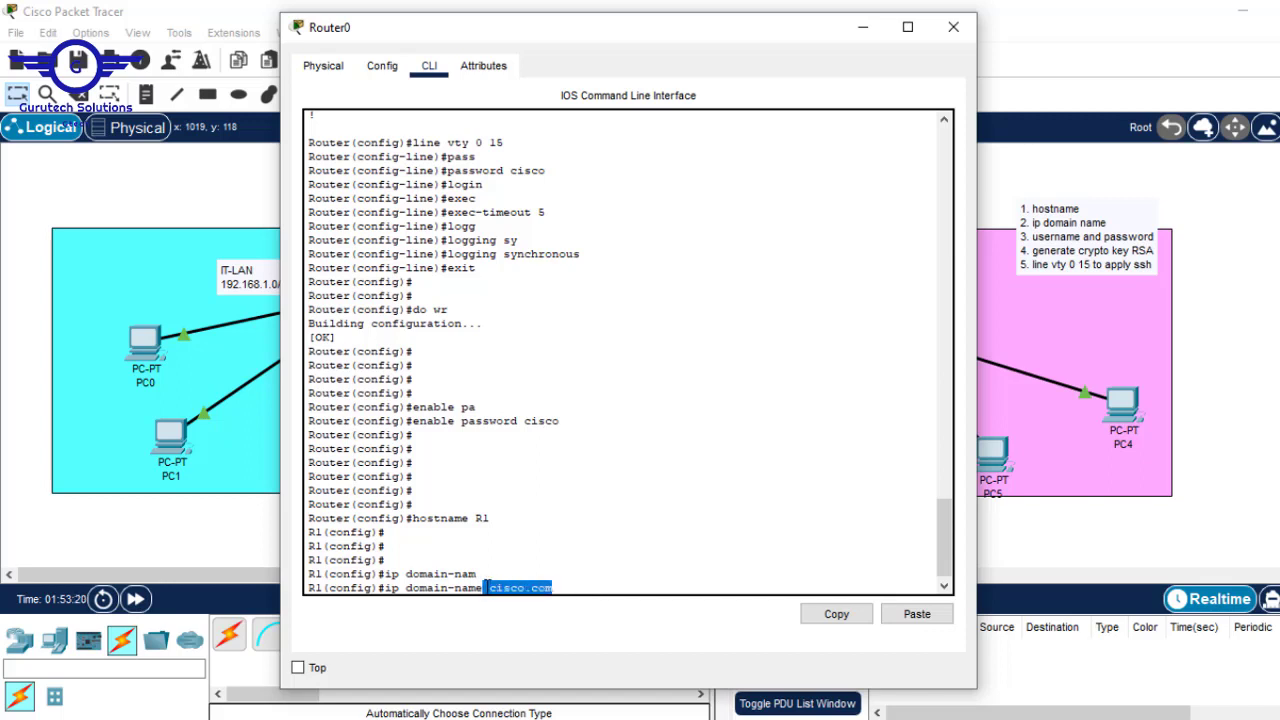
click(603, 587)
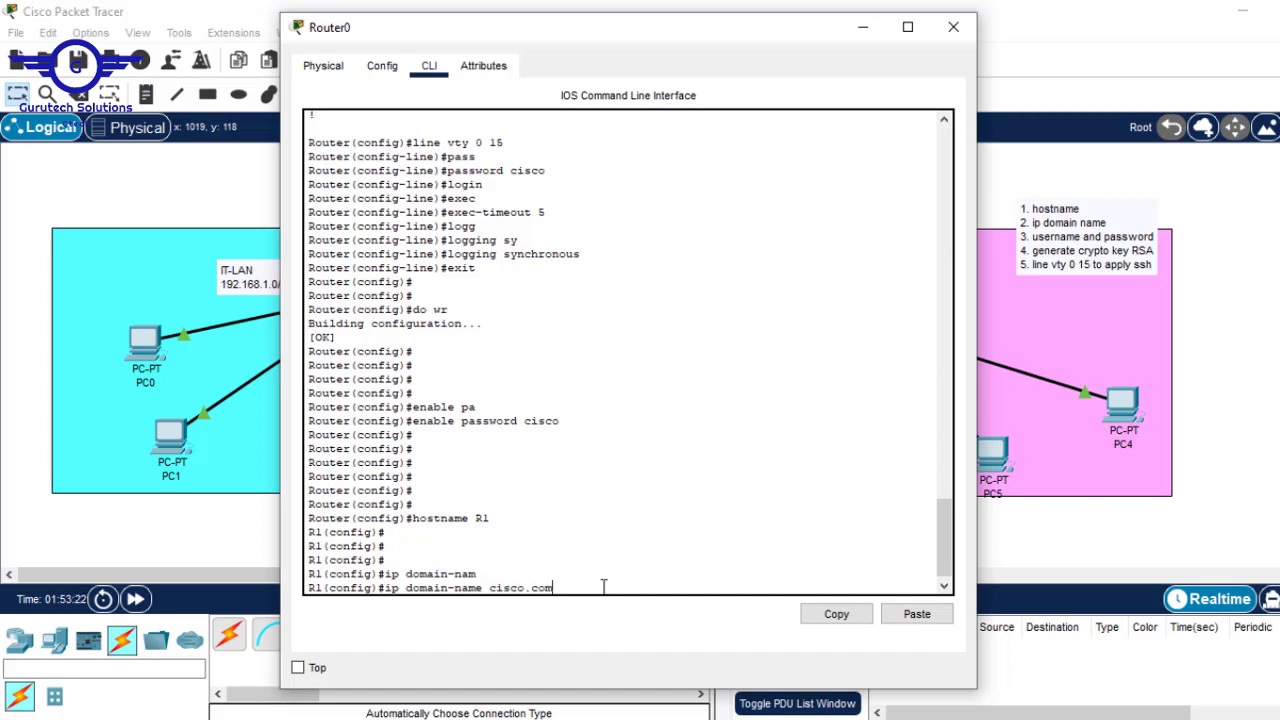
key(Return)
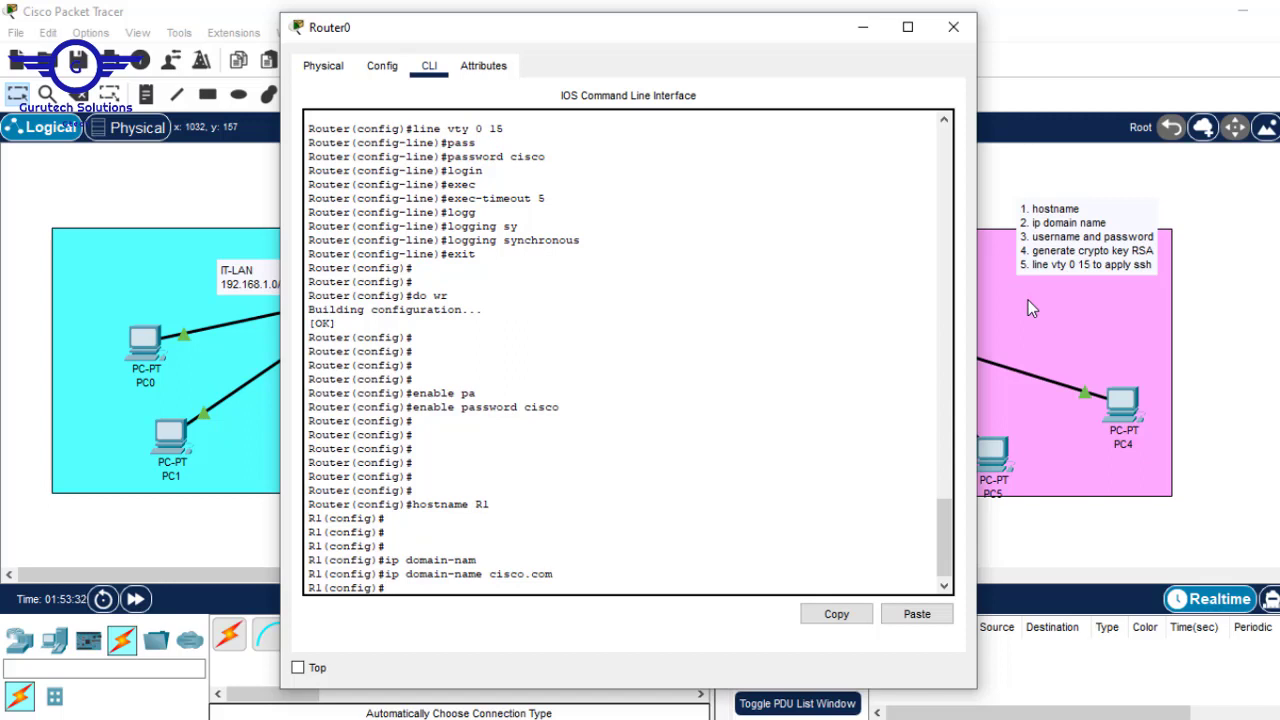
- Add a local user account to R1 with a username and password for SSH logins
text(user)
key(Tab)
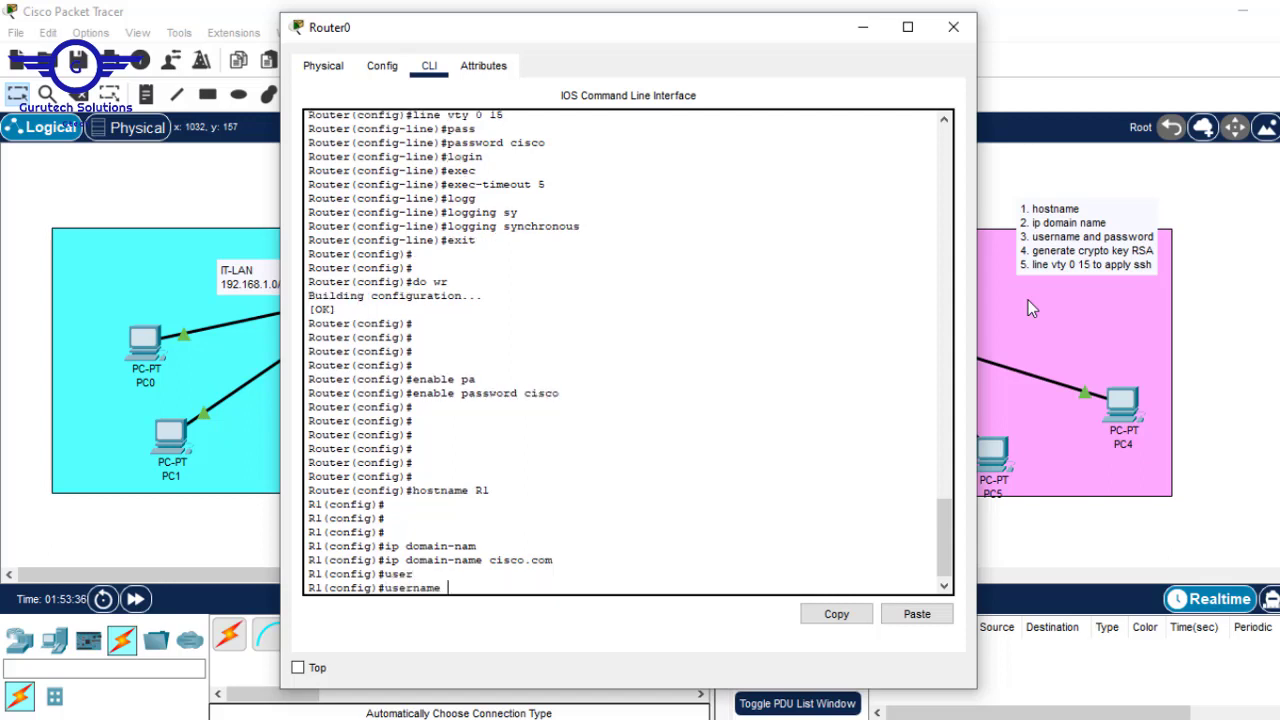
text(cisco pass)
key(Tab)
text(c)
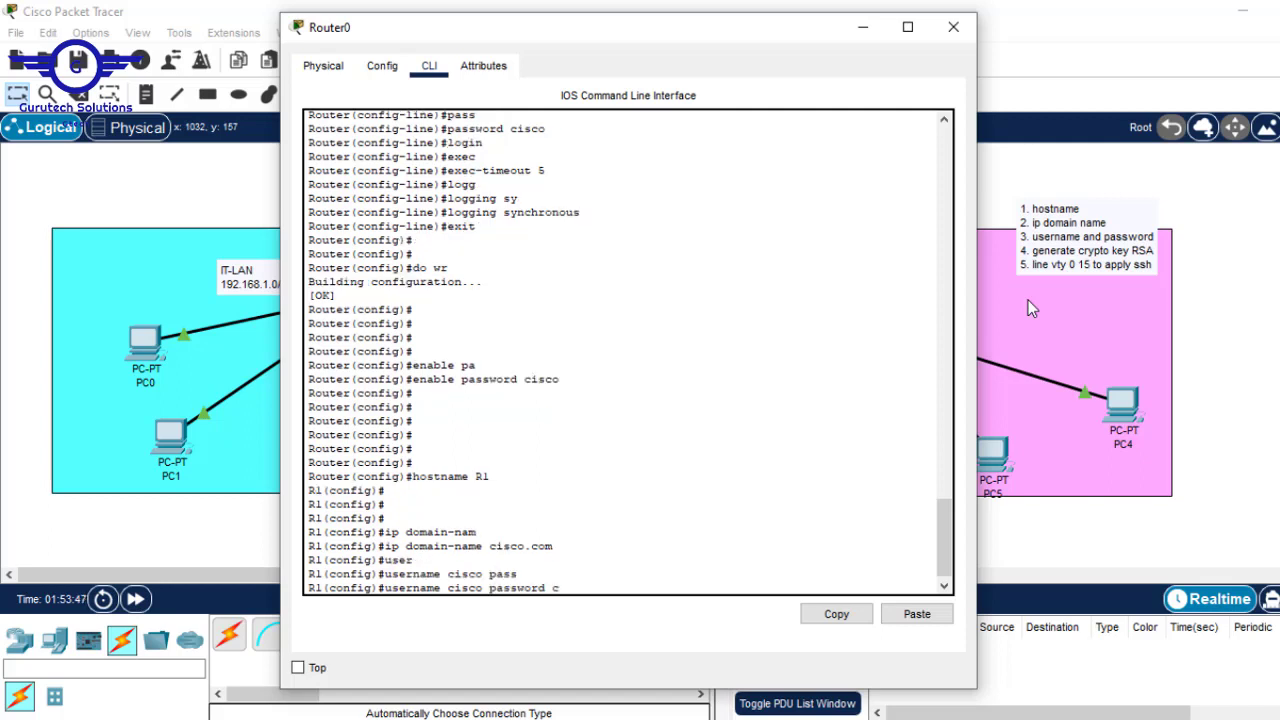
text(isco)
drag(551, 589, 392, 588)
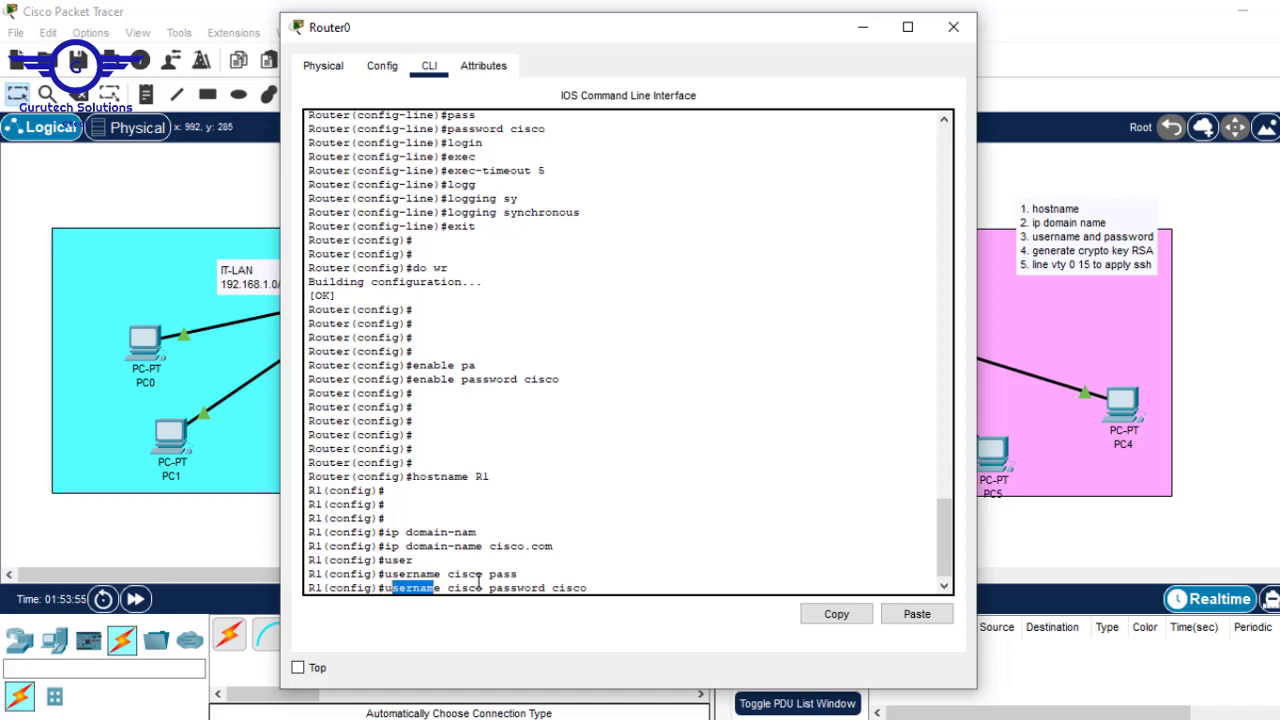
drag(485, 588, 442, 588)
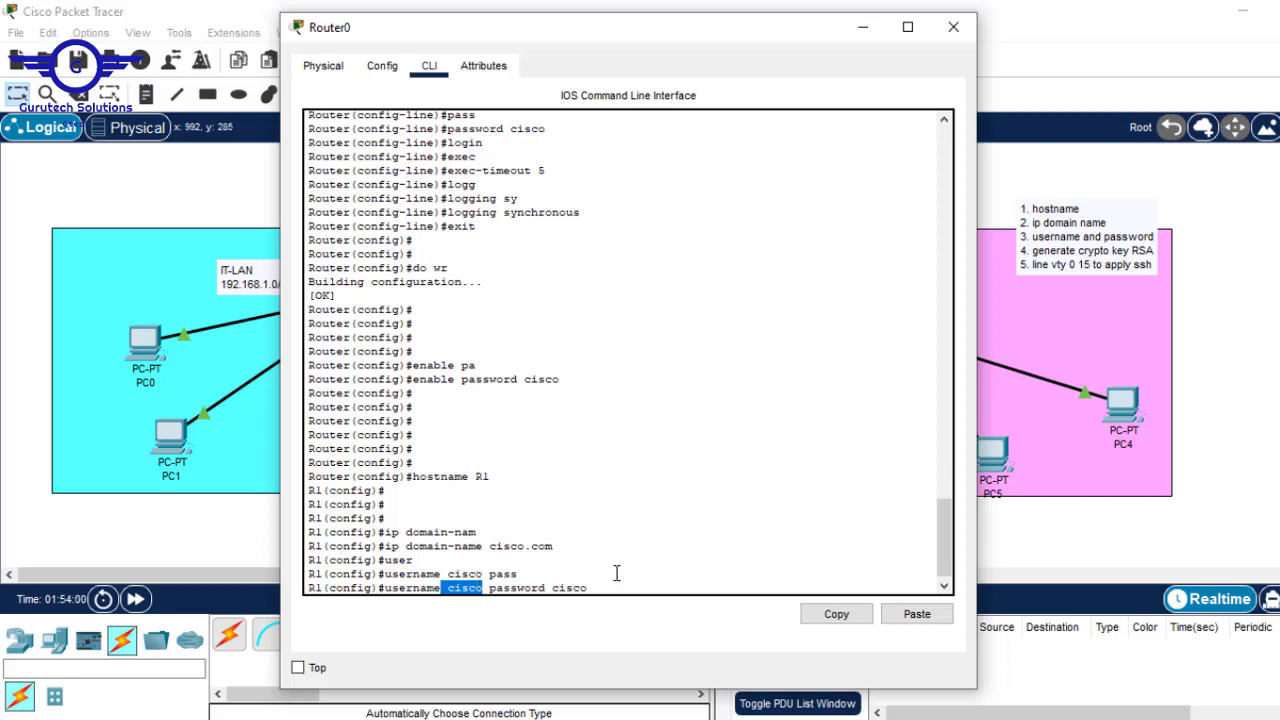
key(Return)
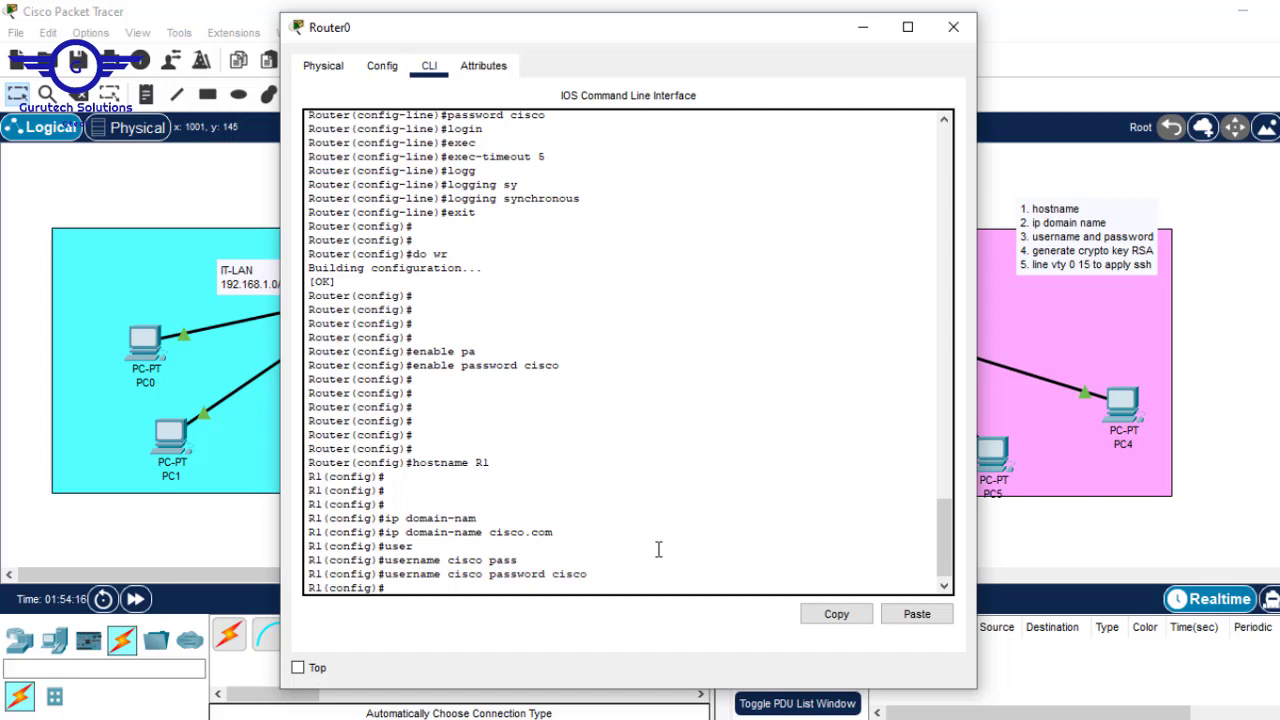
- Run crypto key generate rsa on R1
text(c)
key(BackSpace)
key(Return)
key(Return)
key(Return)
key(Return)
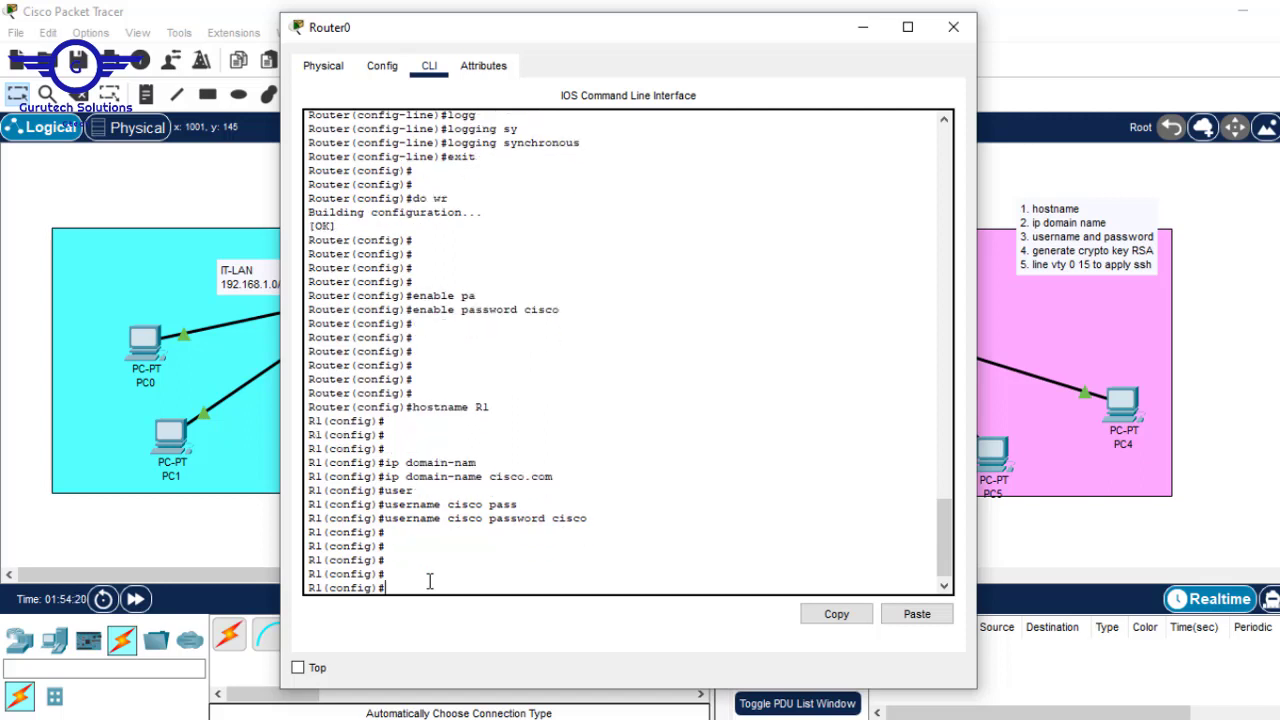
text(cry)
key(Tab)
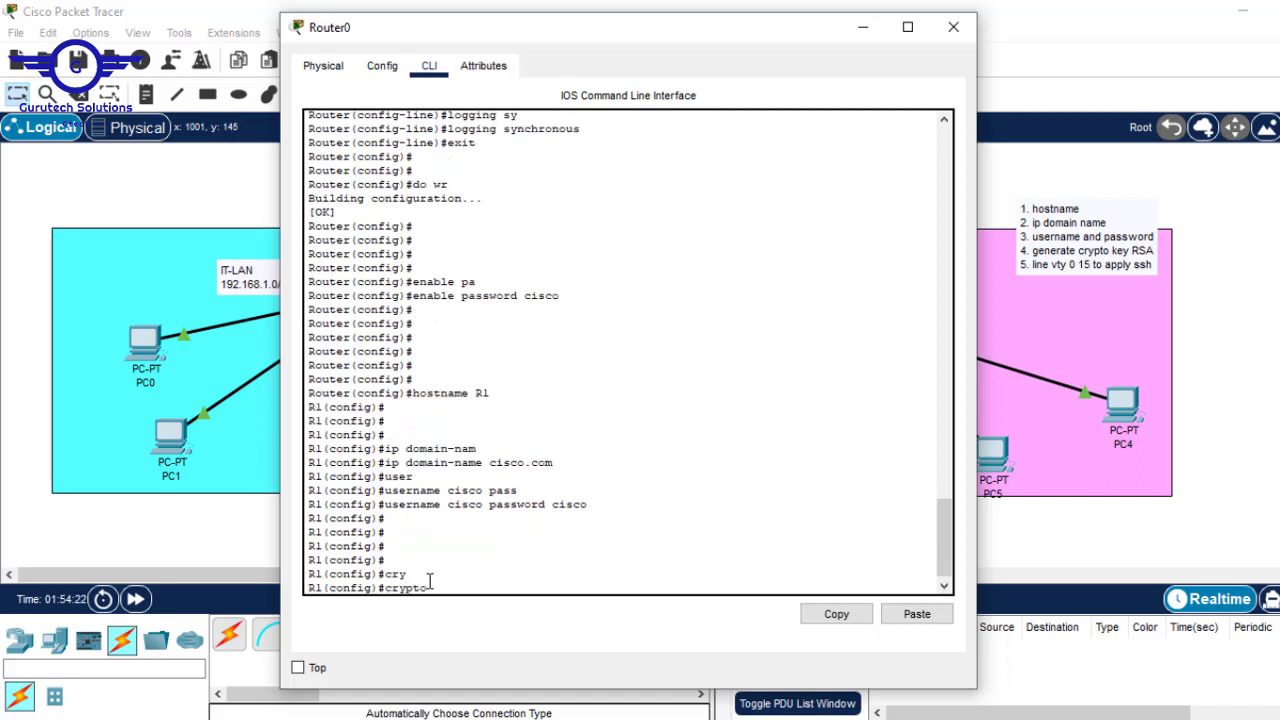
text(key)
key(Tab)
text(ge)
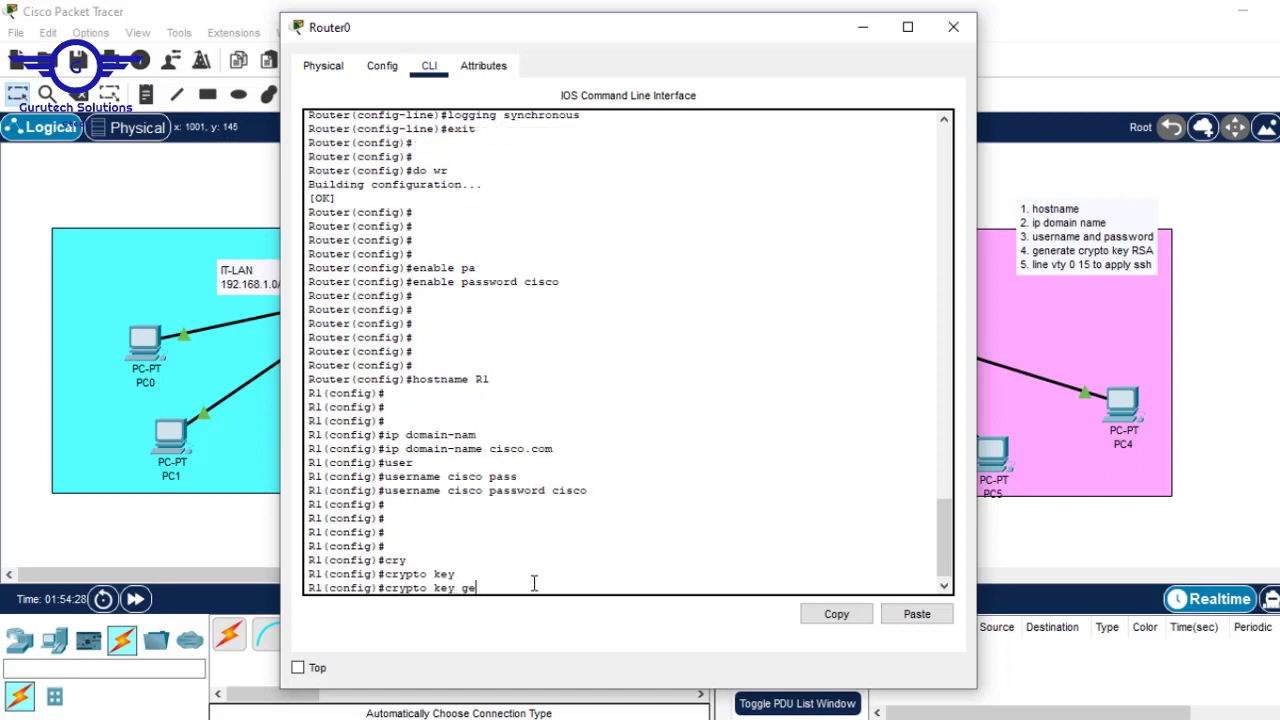
text(ne)
key(Tab)
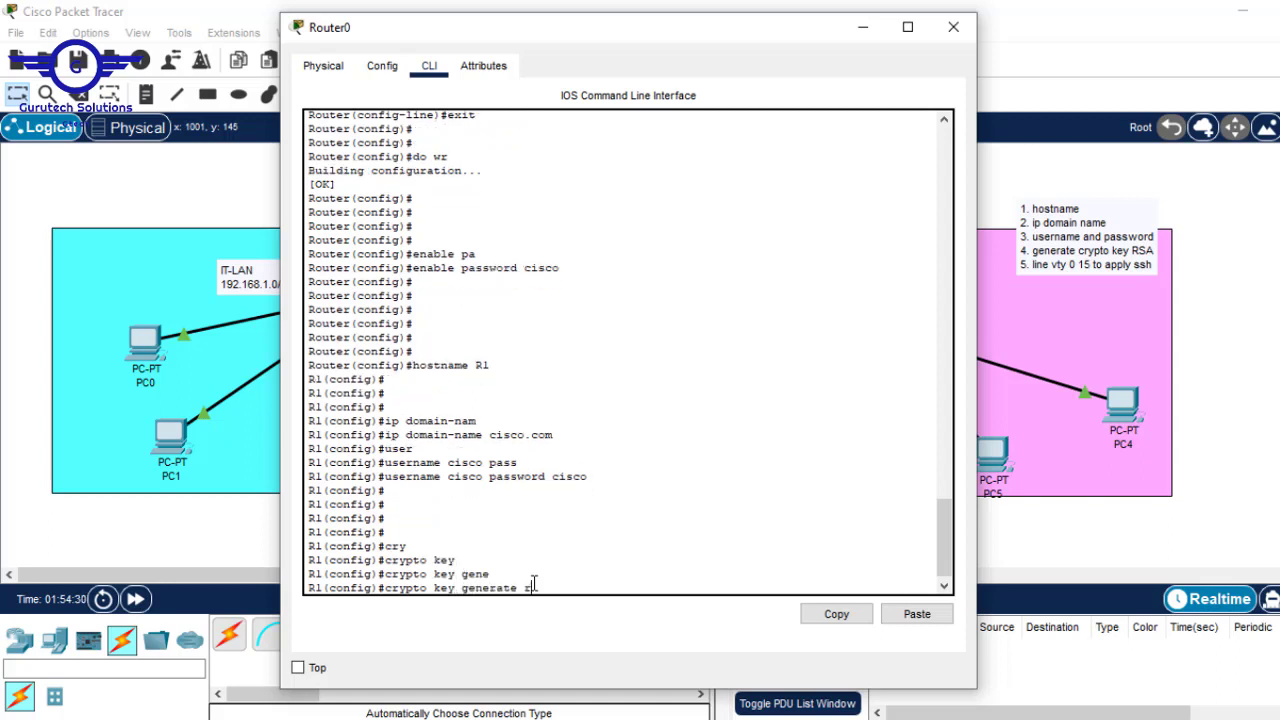
text(rsa)
key(Tab)
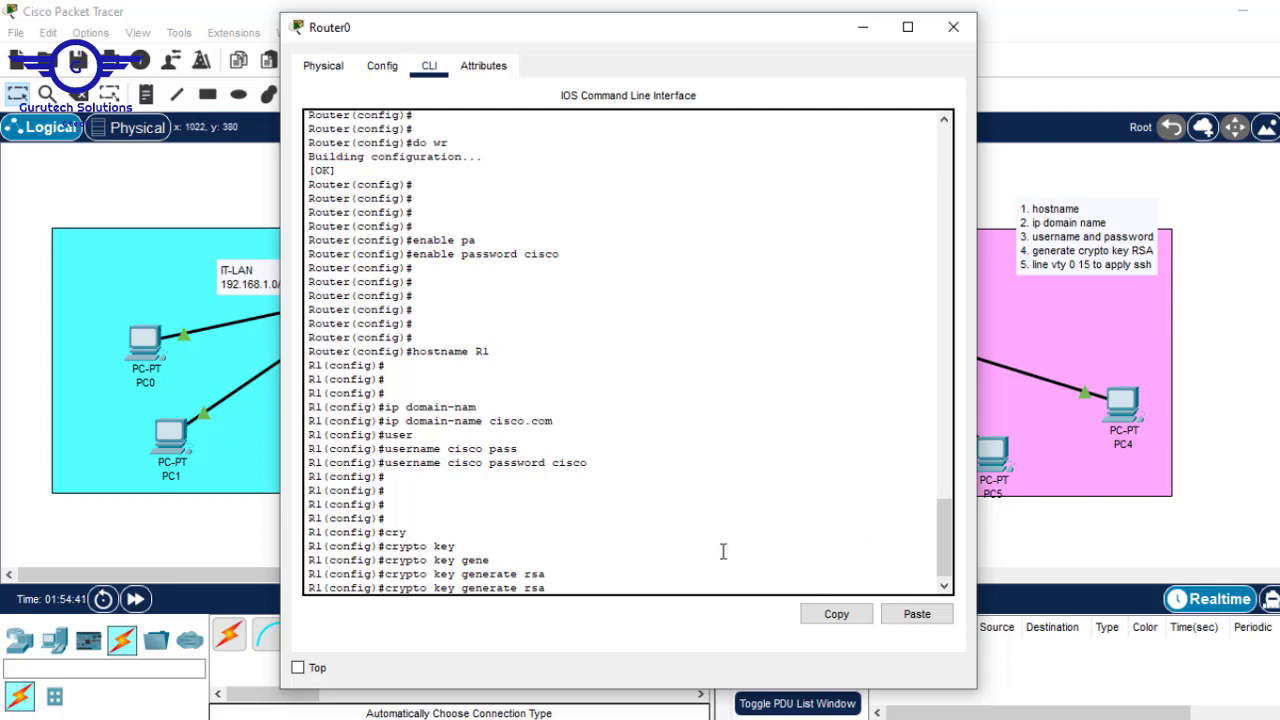
double_click(525, 587)
key(Return)
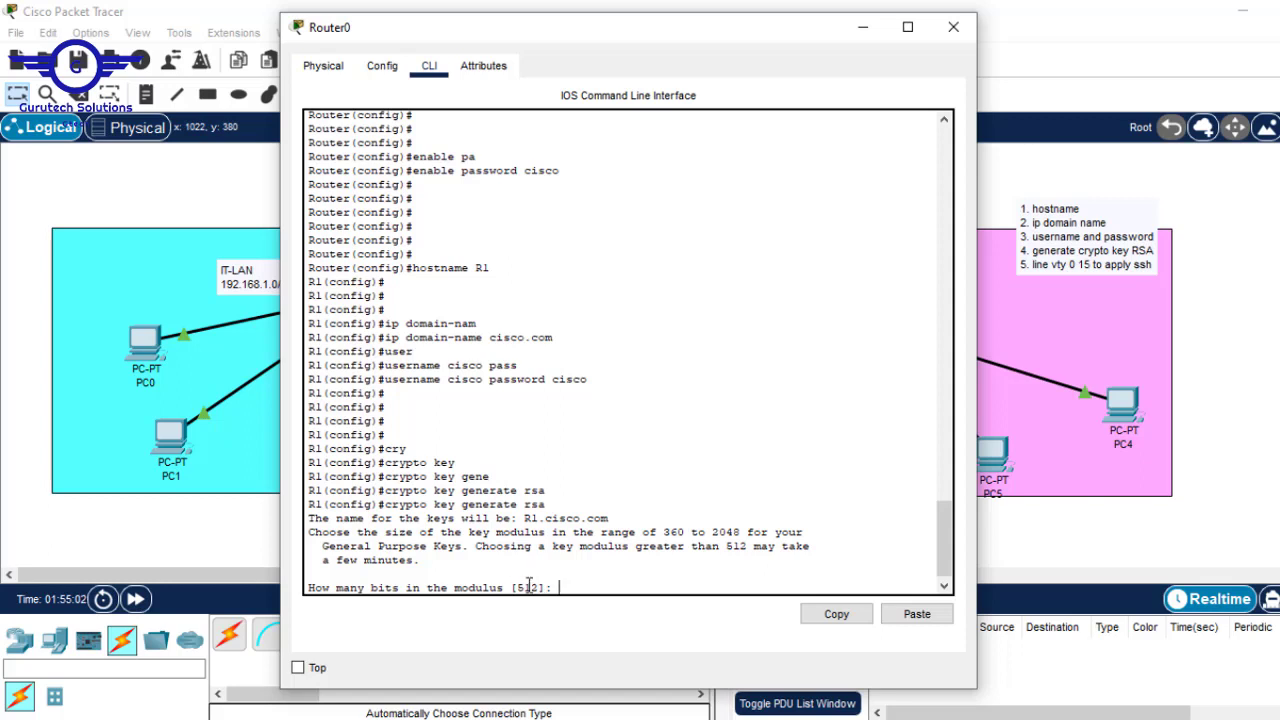
- Answer the modulus prompt with 1024 to generate the keys and enable SSH 1.99
drag(518, 587, 540, 587)
click(594, 584)
text(1024)
drag(545, 587, 518, 587)
key(Return)
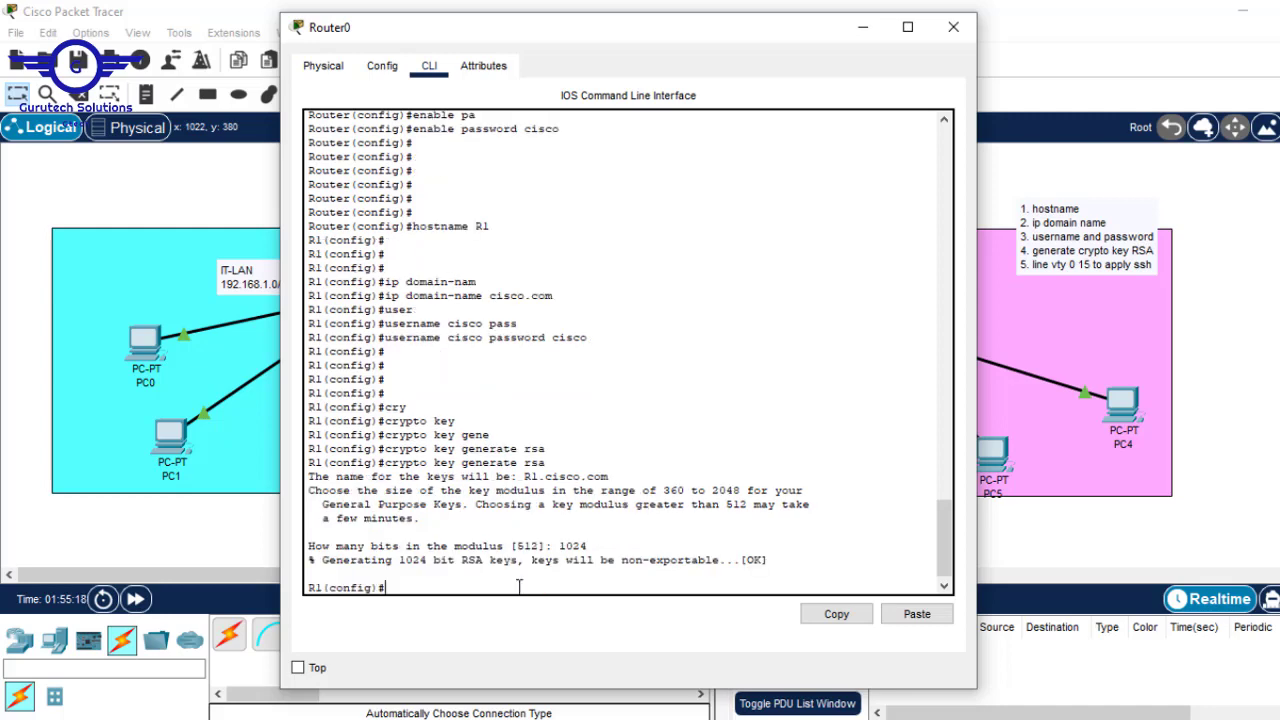
key(Return)
key(Return)
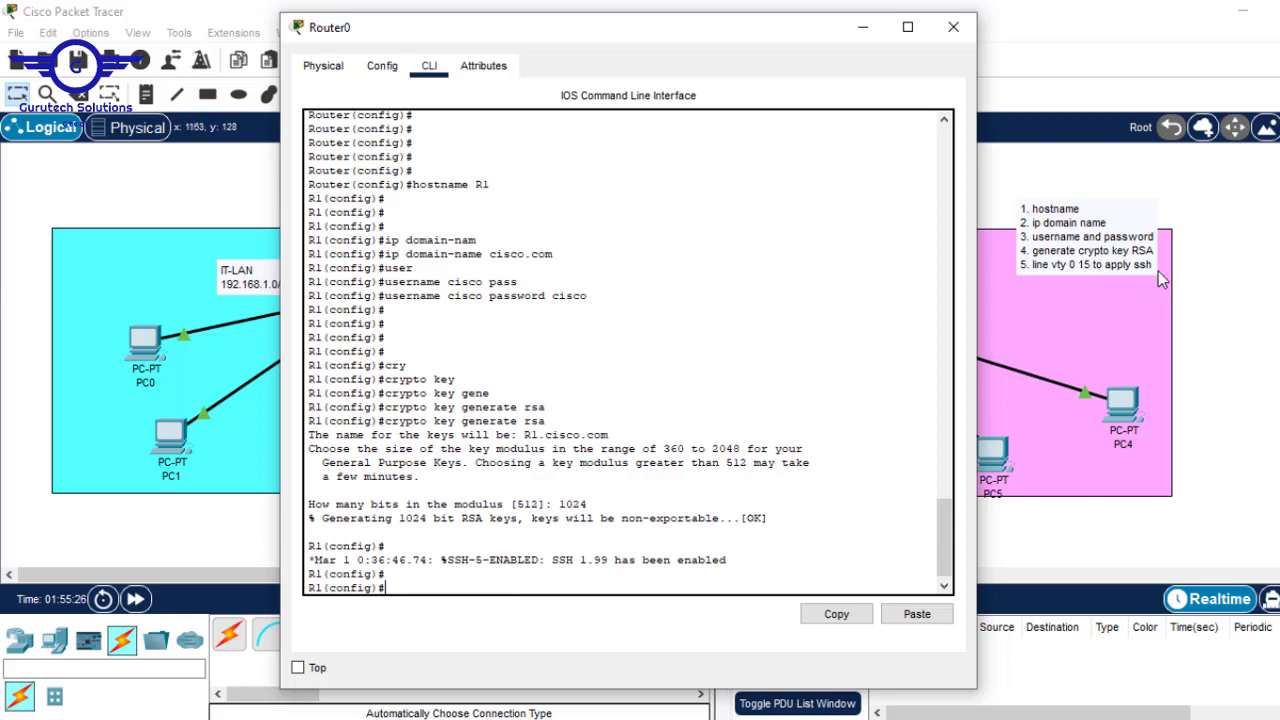
- Enter line vty 0 15 to reach the (config-line)# prompt
text(line vty 0 15)
key(Return)
key(Return)
key(Return)
key(Return)
key(Return)
key(Return)
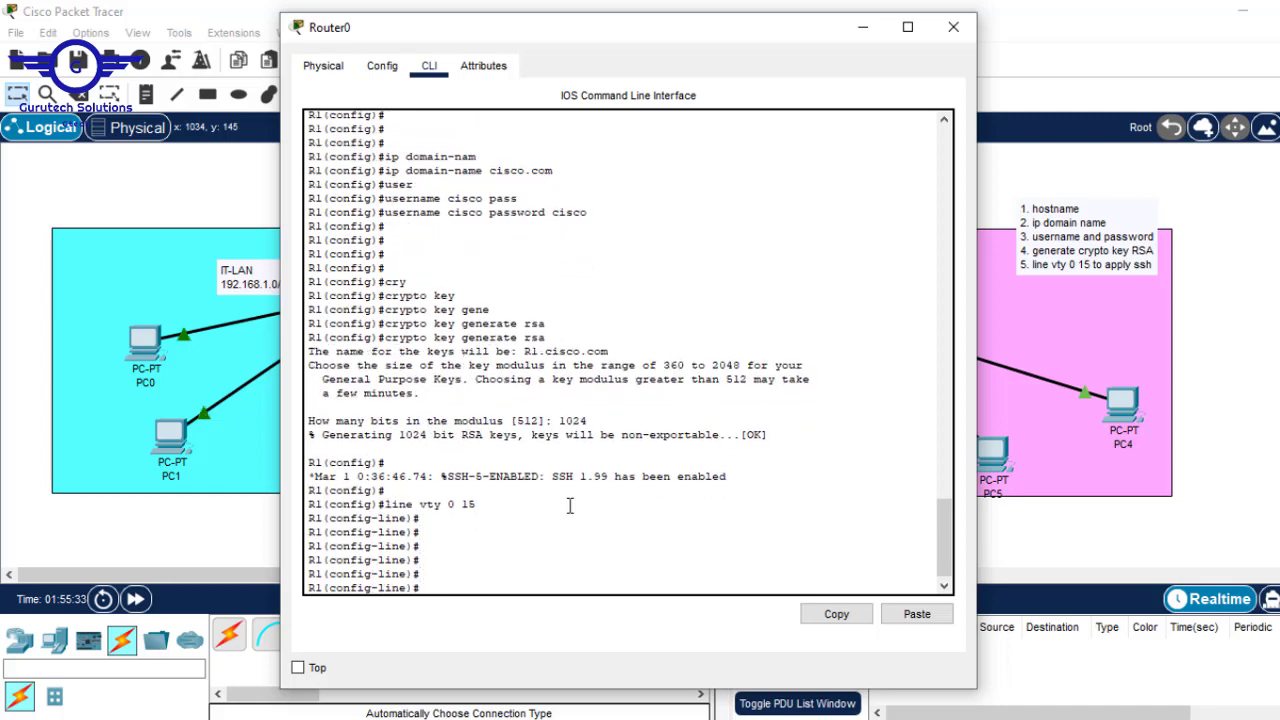
drag(404, 550, 361, 552)
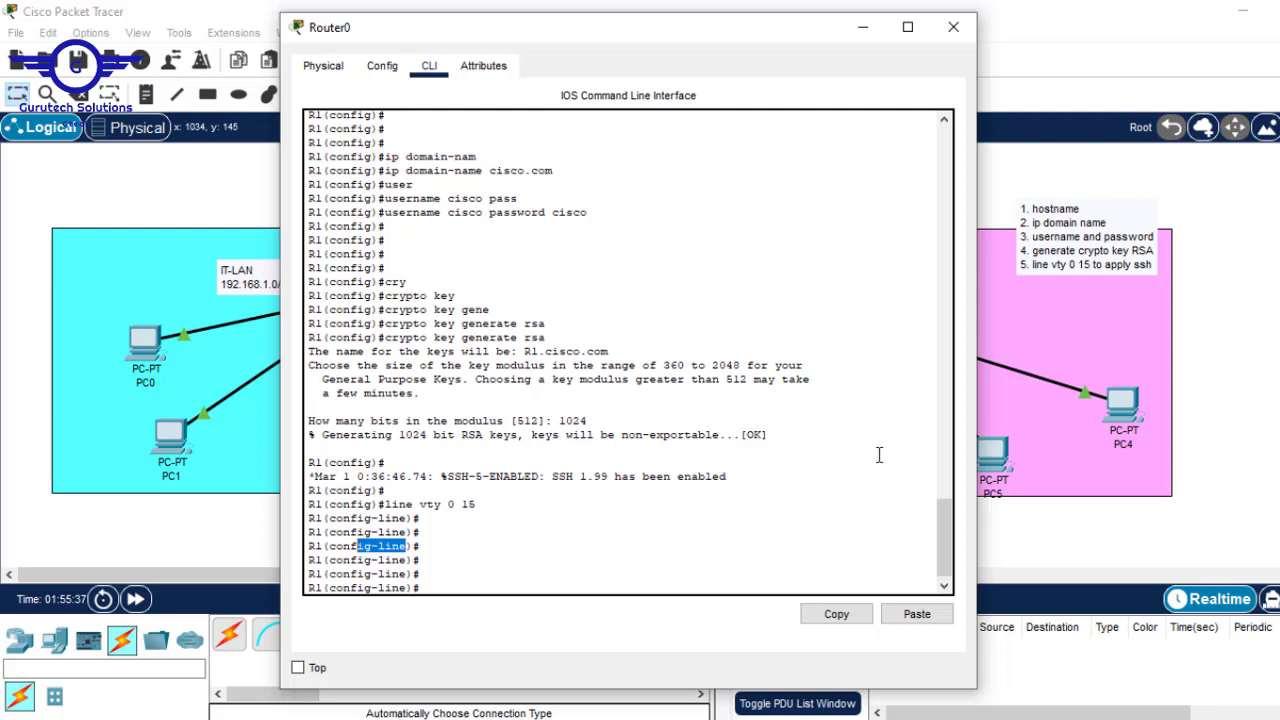
- Add '6. login local' and '7. enable only ssh while disable telnet' to the SSH steps note
click(1131, 266)
click(1140, 265)
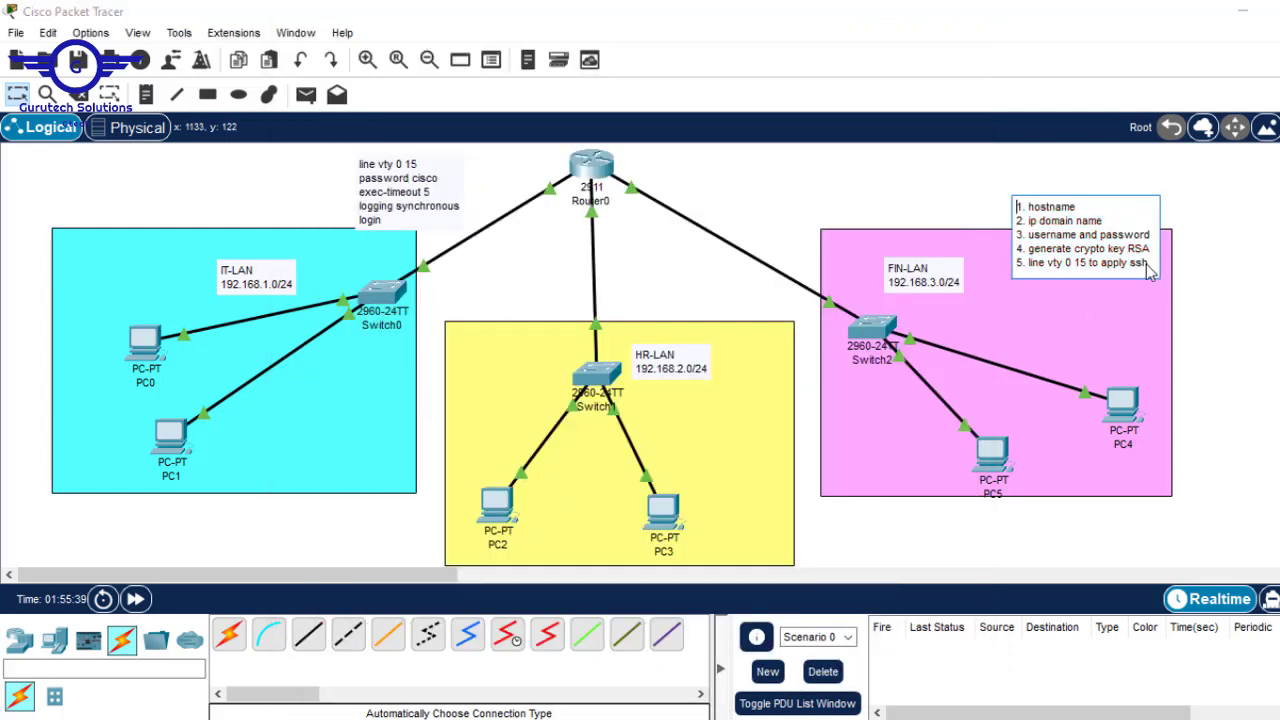
key(Return)
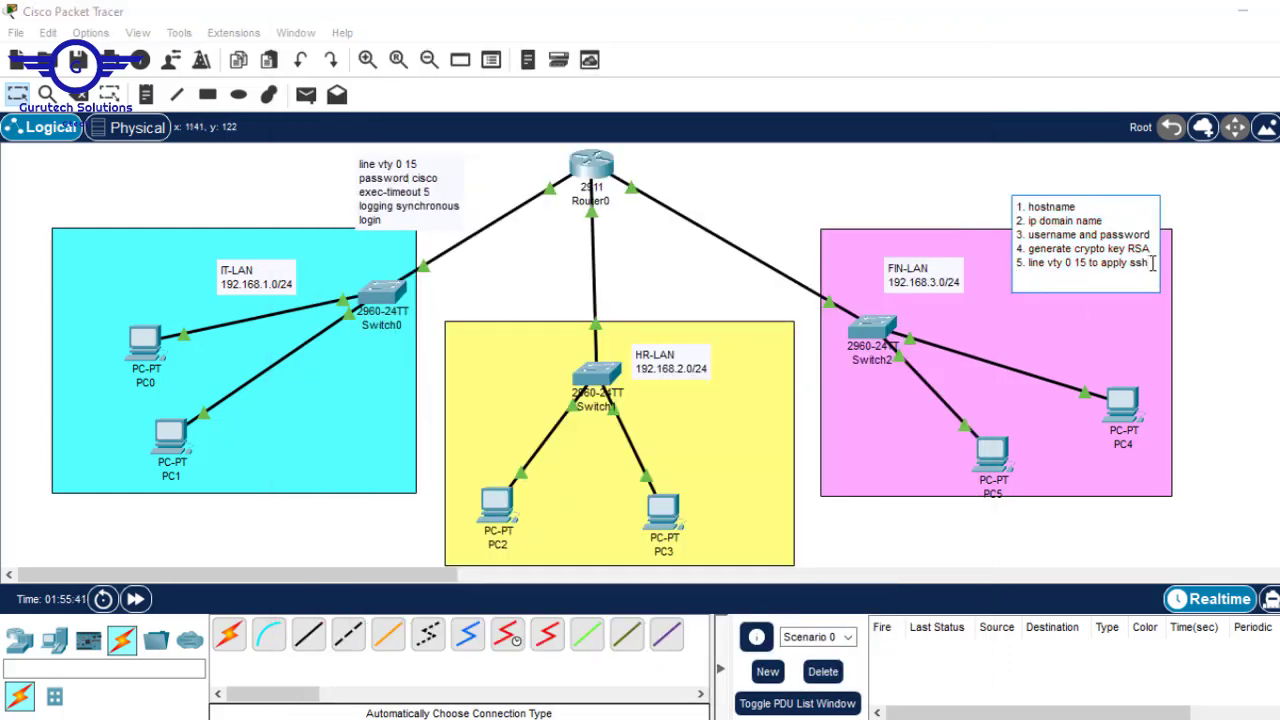
text(6. login local)
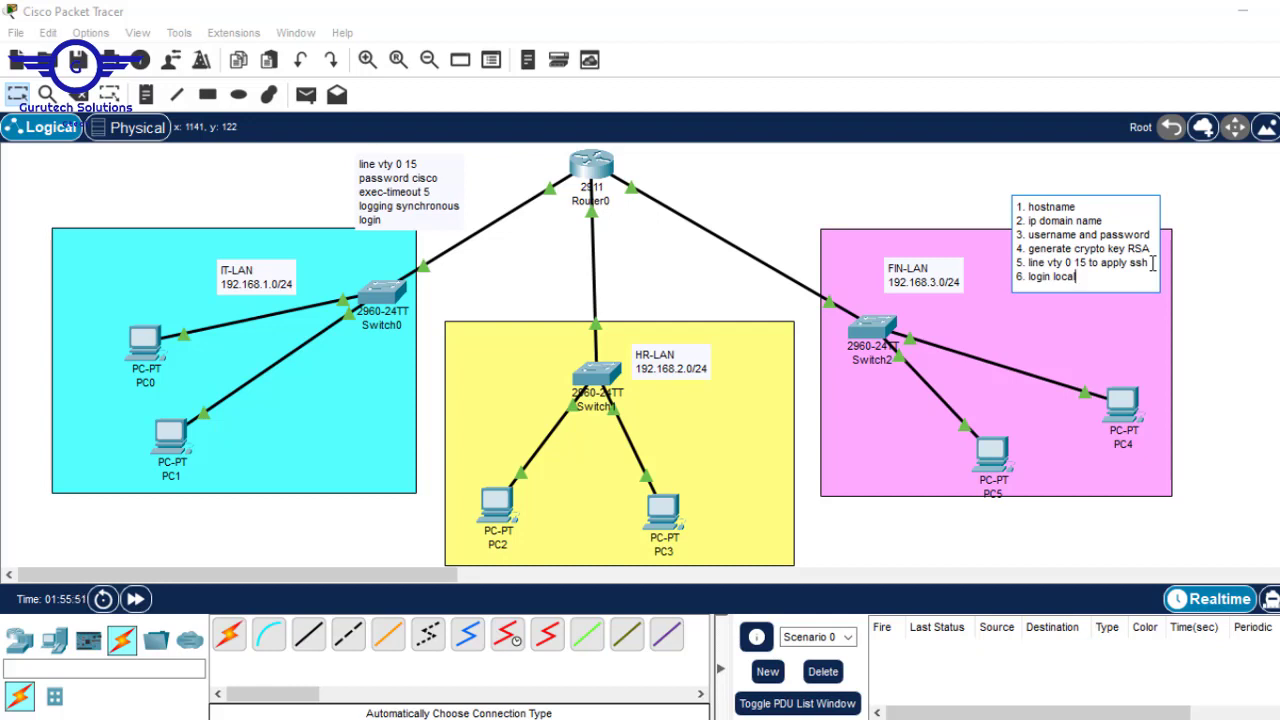
key(Return)
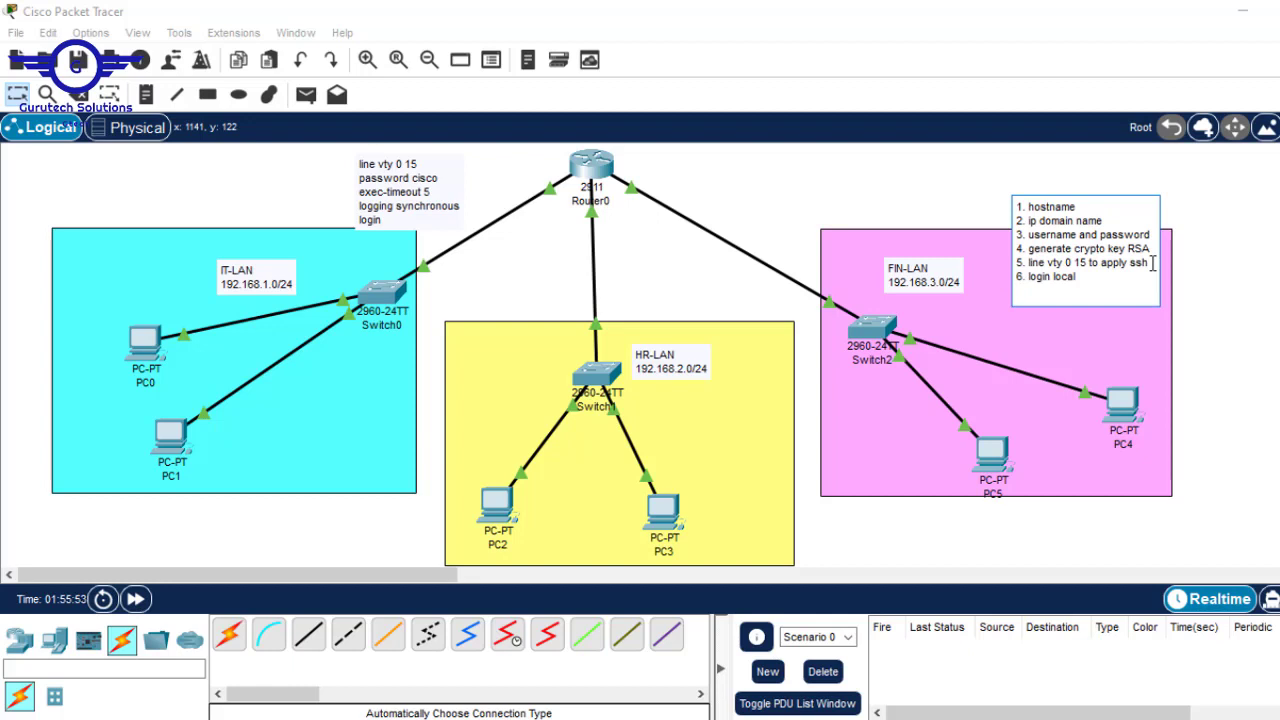
text(7)
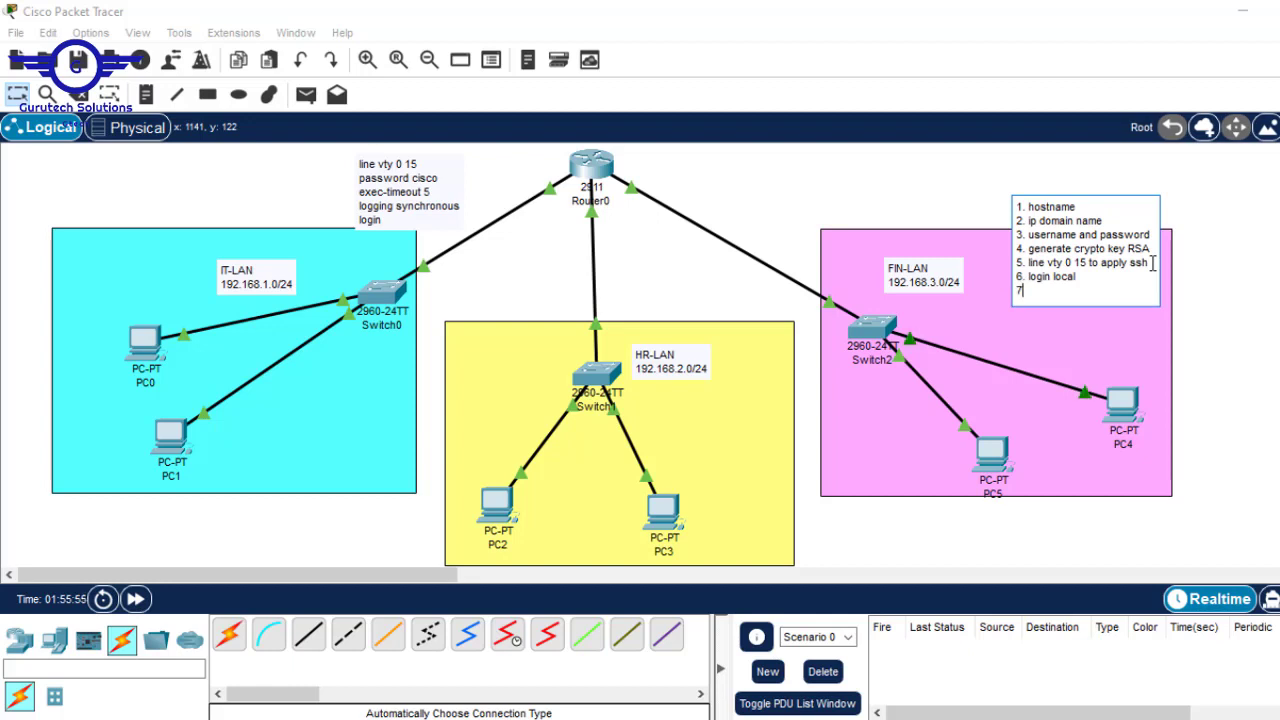
text(. ena)
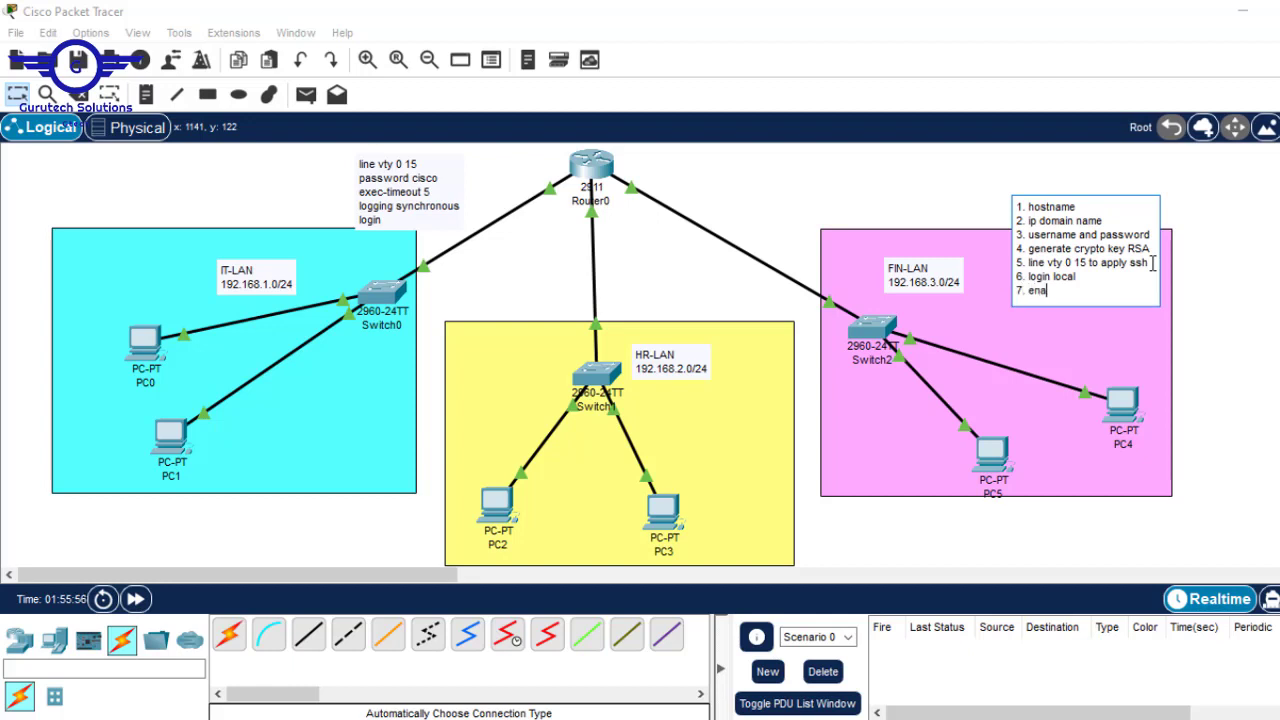
text(ble only )
text(ssh whi)
text(le dis)
text(able)
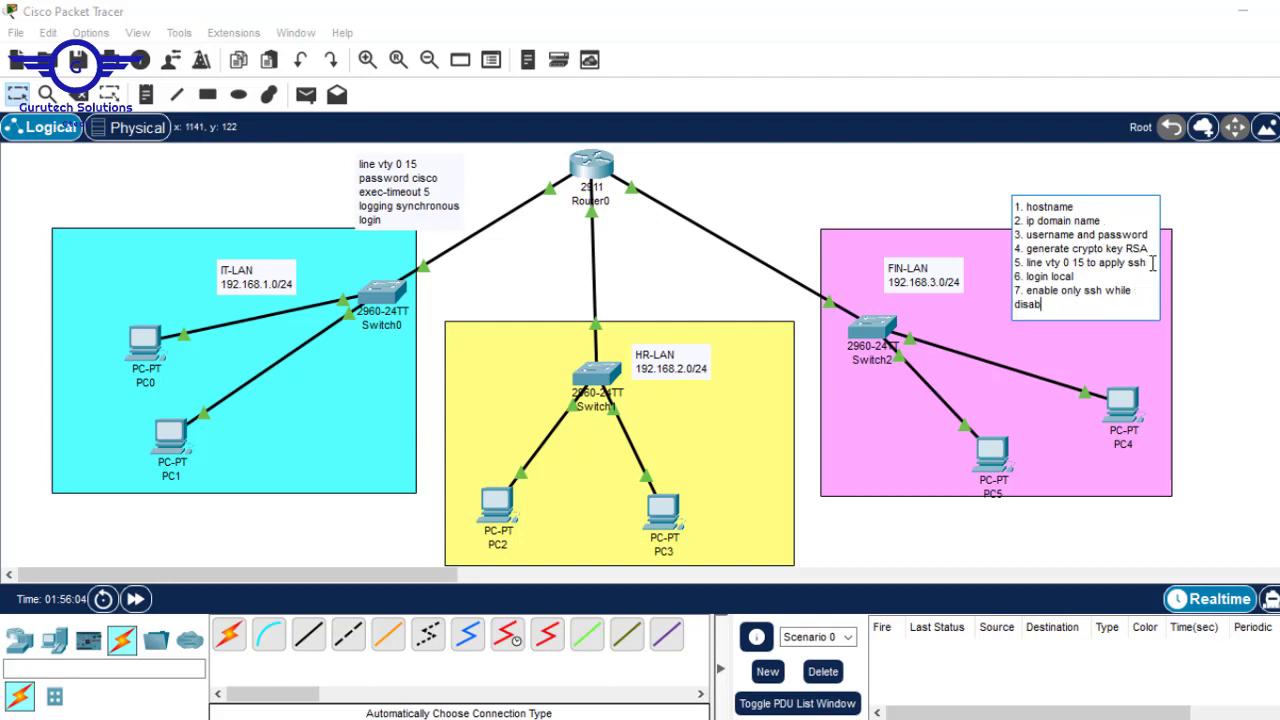
text( telnet)
click(1176, 268)
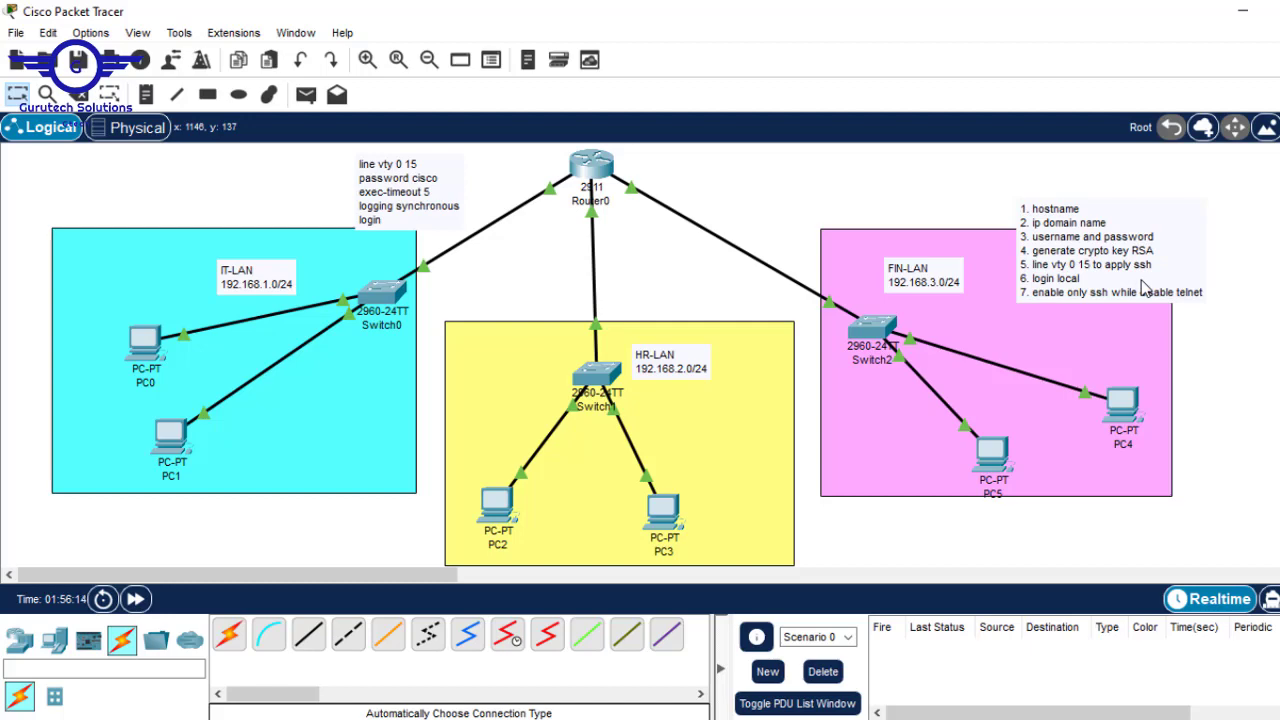
click(594, 164)
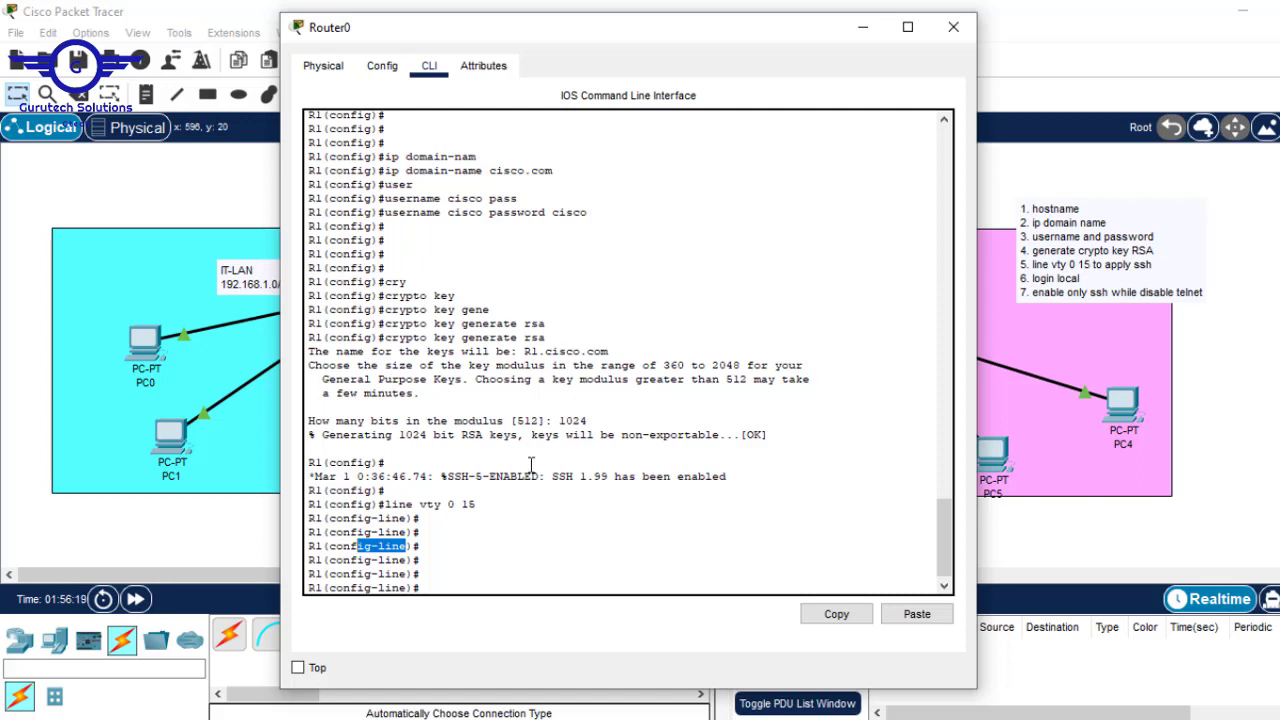
- Apply login local on R1's VTY lines
click(470, 552)
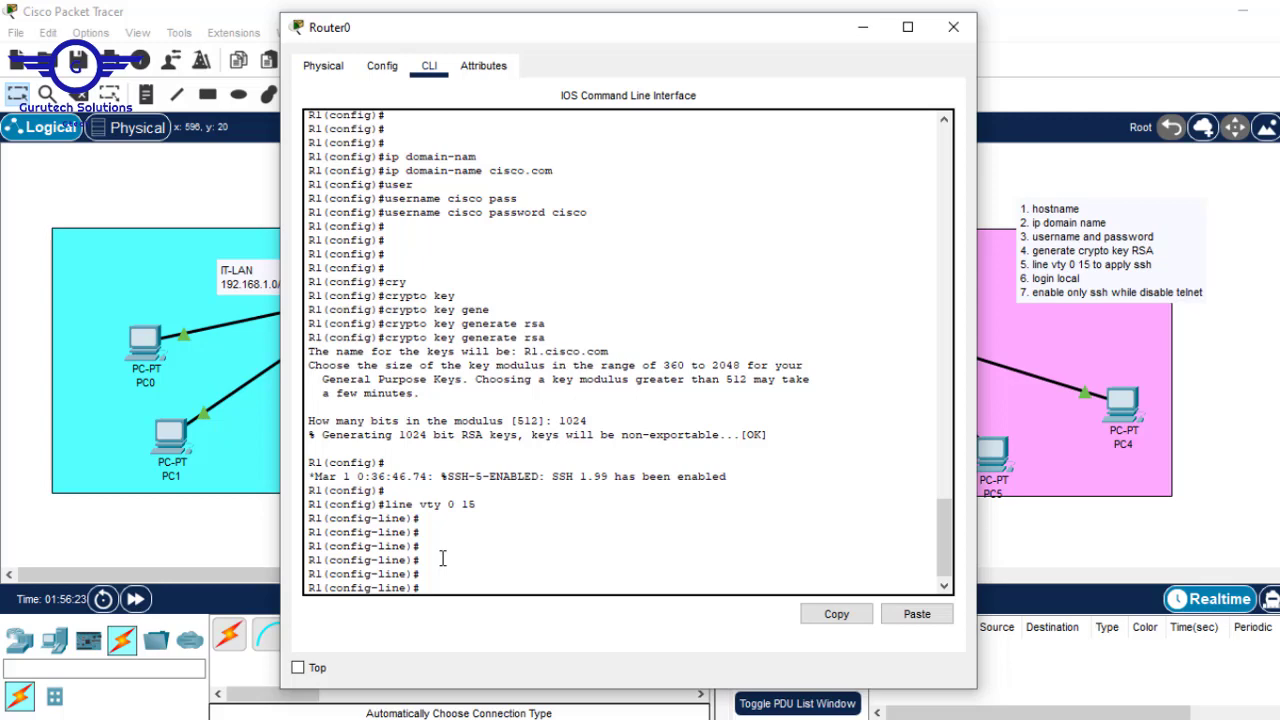
text(login)
key(Return)
key(Up)
text(loc)
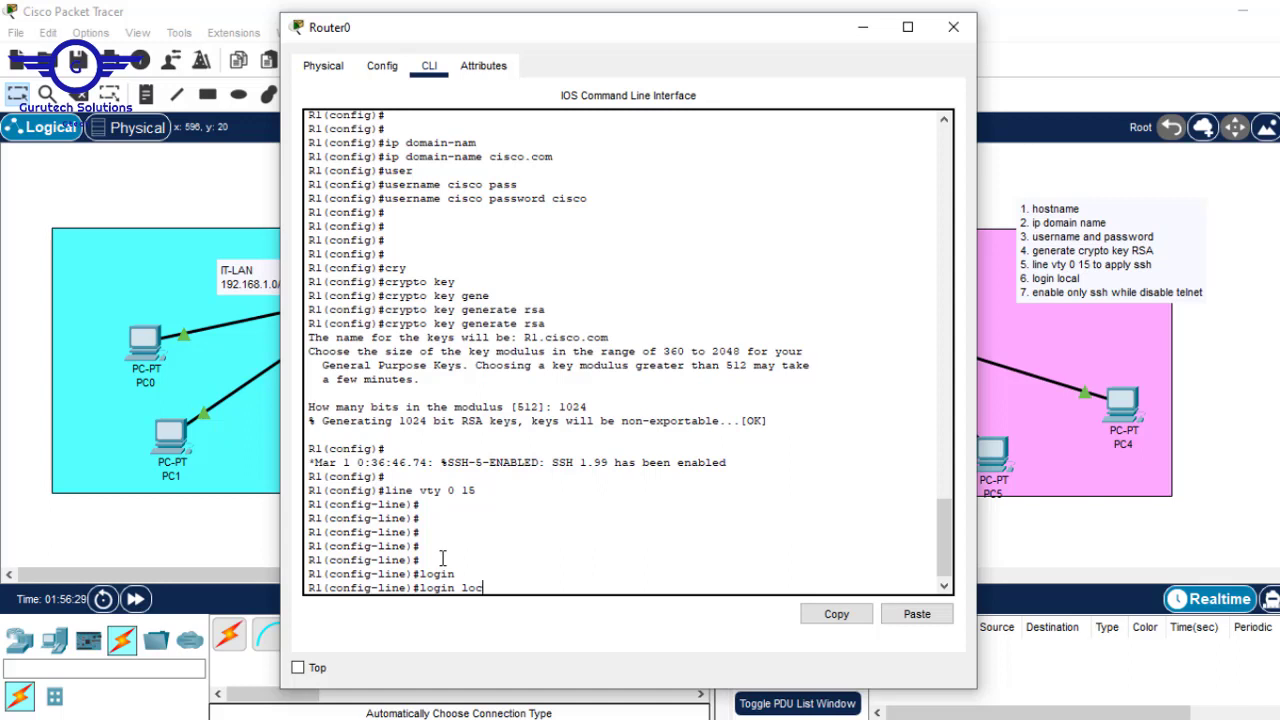
text(al)
drag(600, 196, 394, 205)
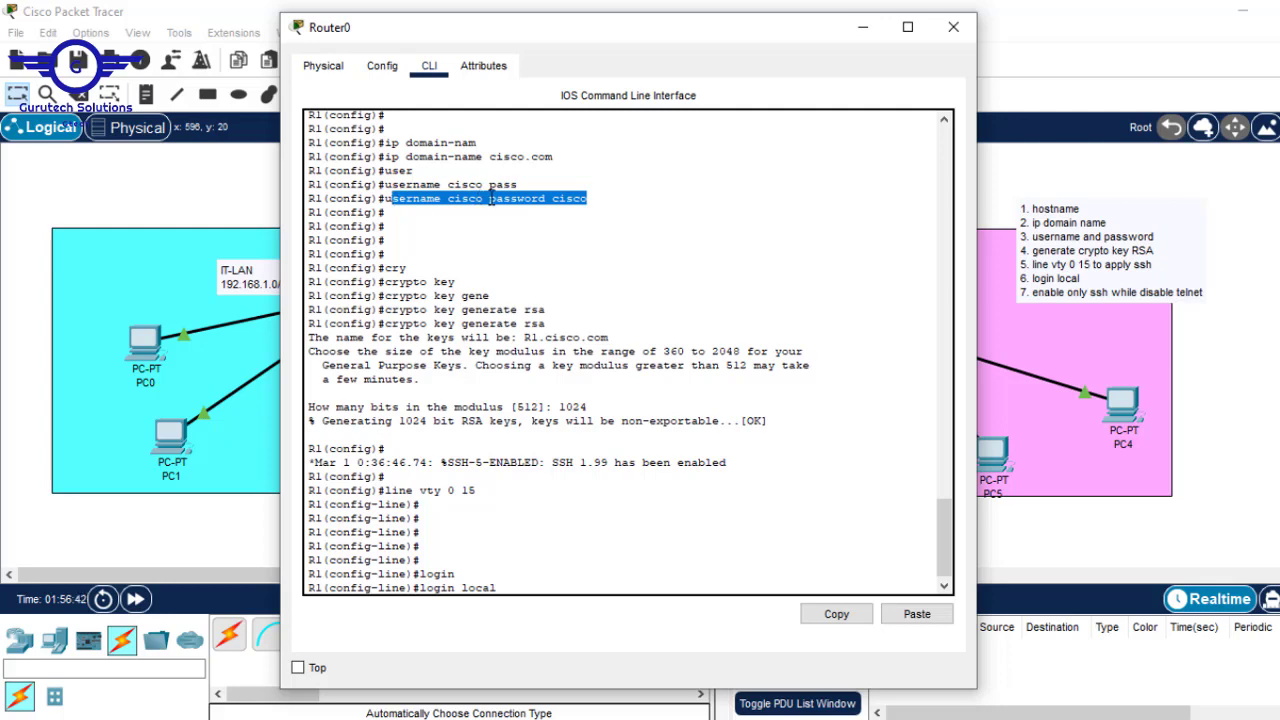
drag(479, 198, 460, 197)
key(Return)
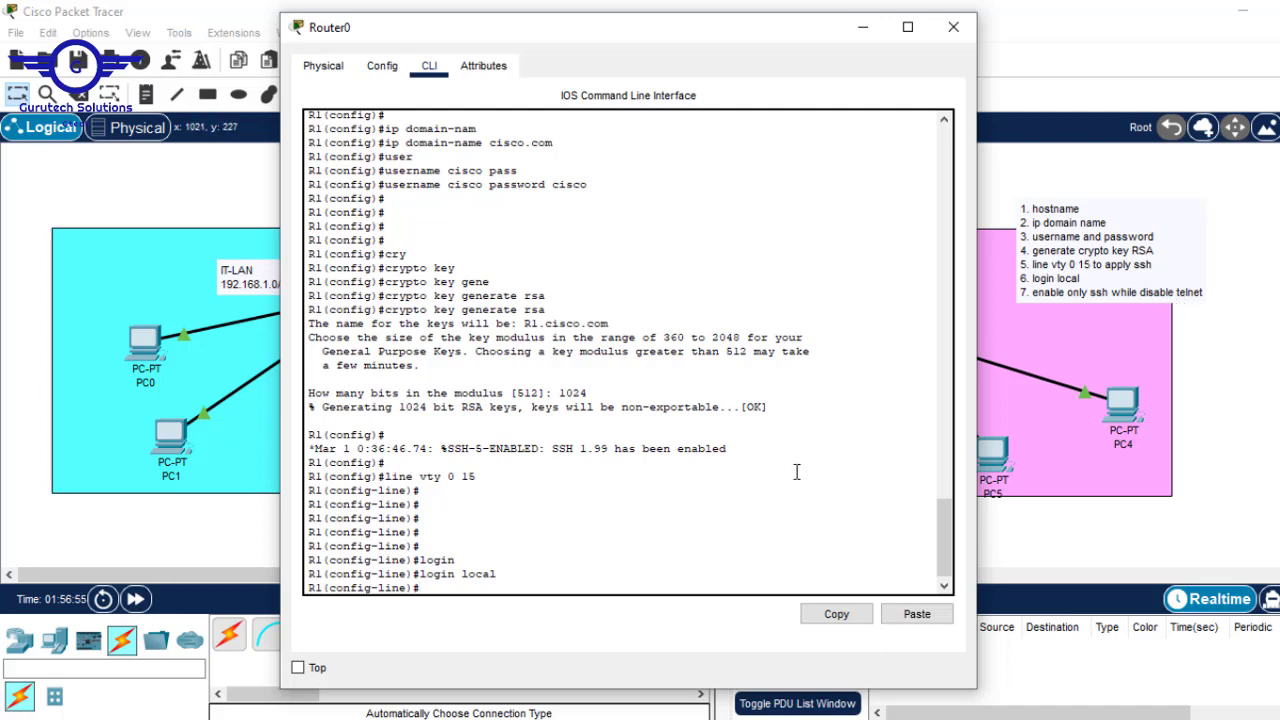
- Type transport input ssh at the config-line prompt without submitting it
key(Return)
key(Return)
text(tra)
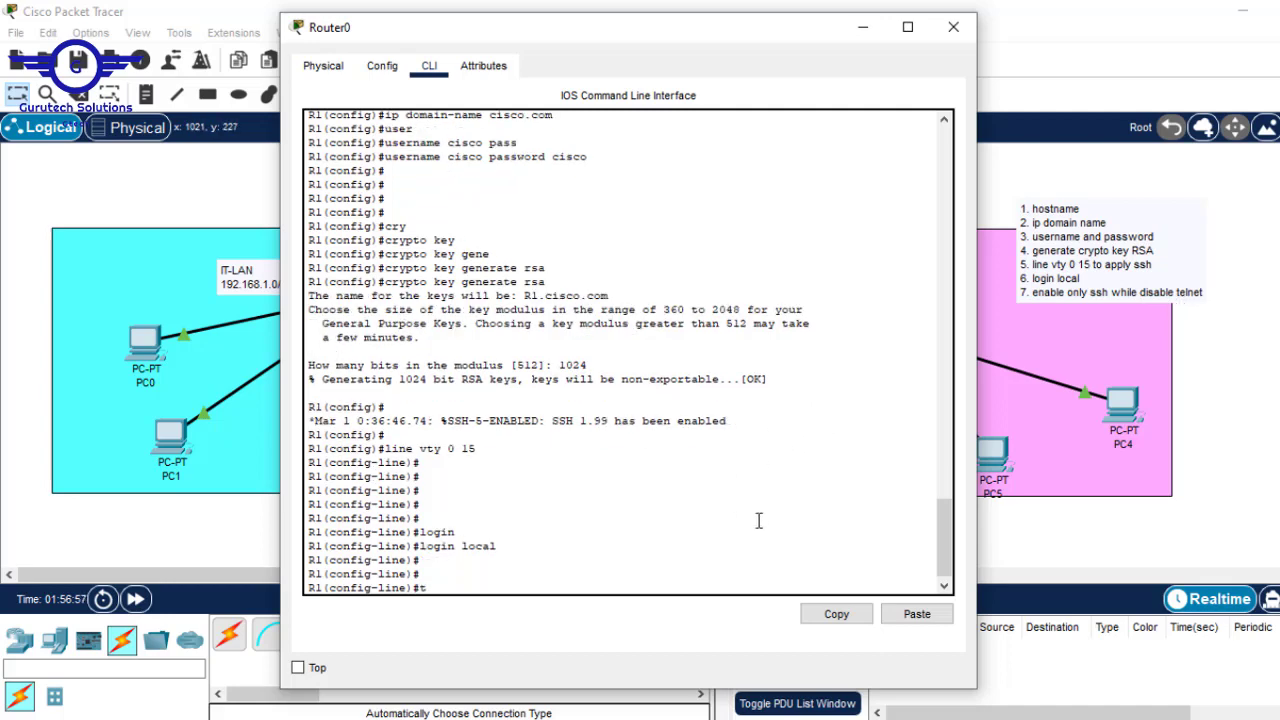
key(Tab)
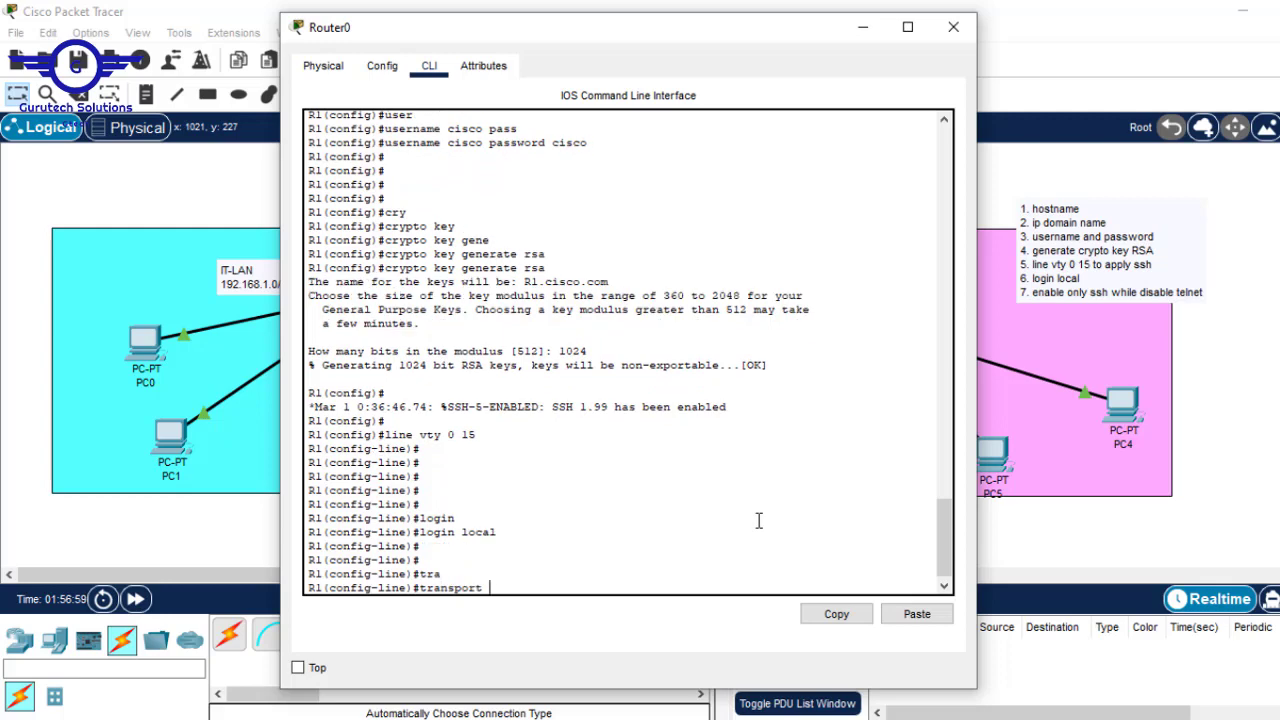
text(in)
key(Tab)
text(ss)
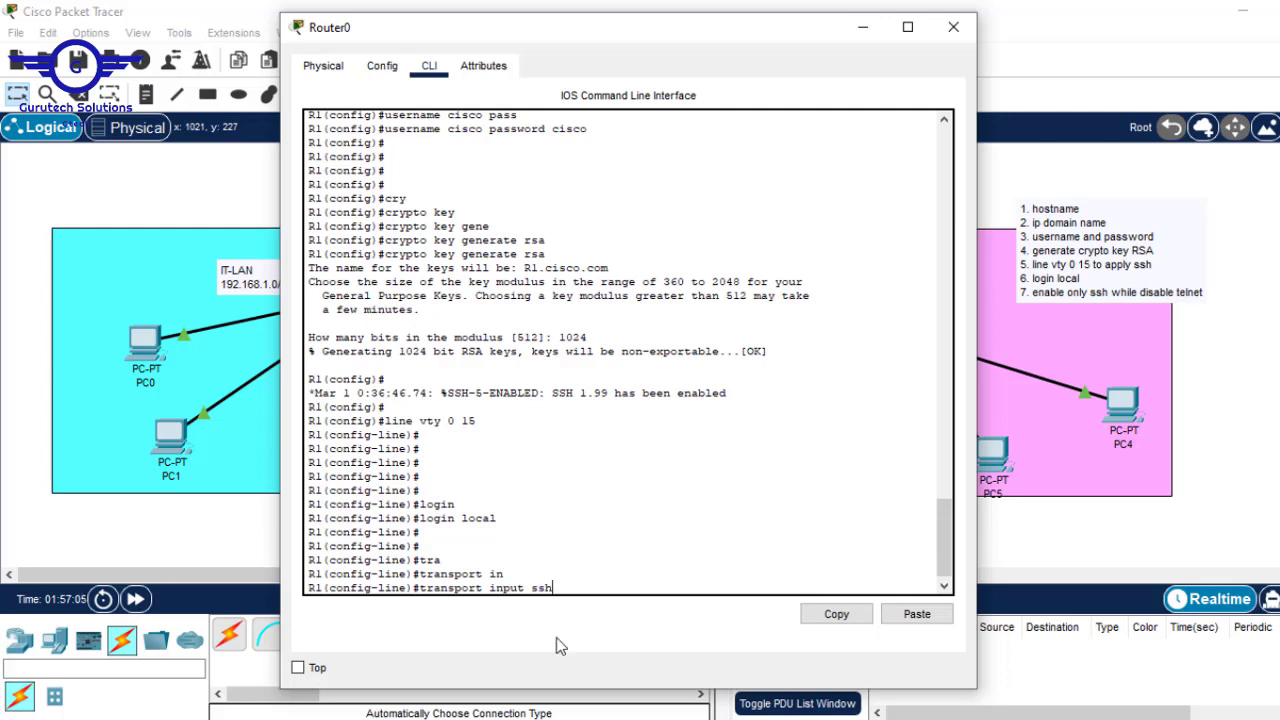
- From PC3's command prompt, telnet to R1 at 192.168.1.1
click(1279, 432)
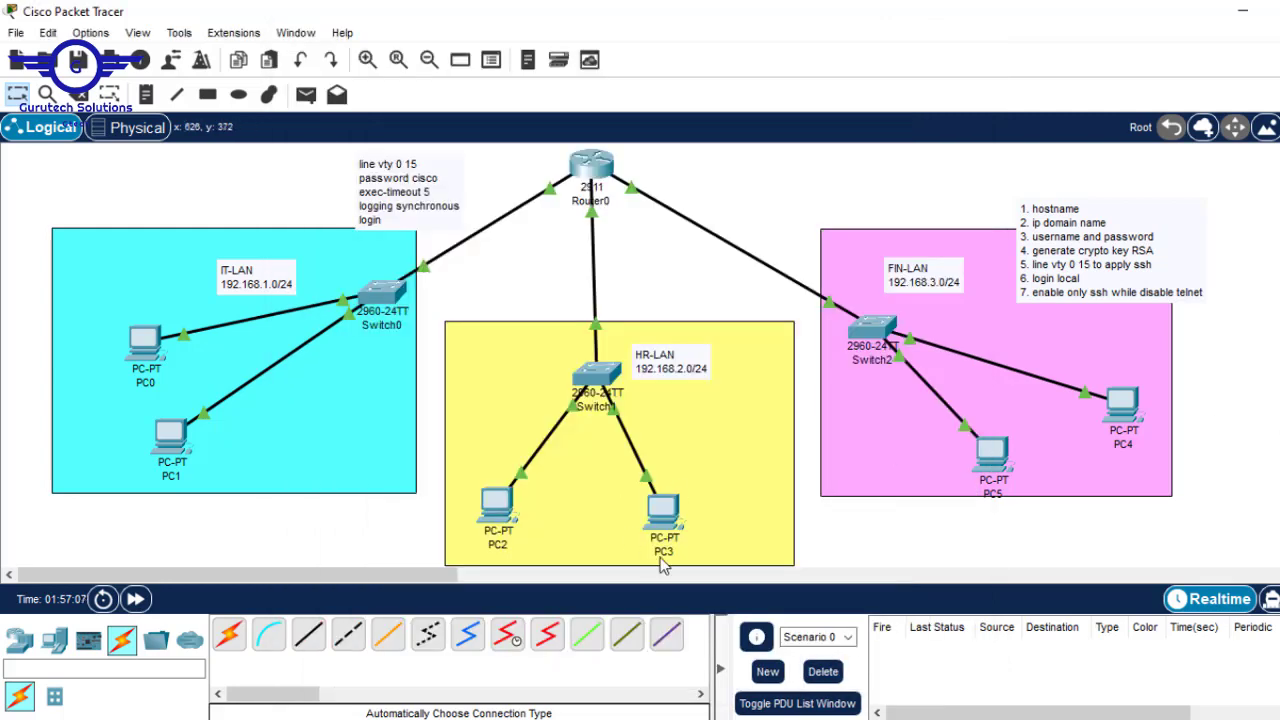
click(667, 523)
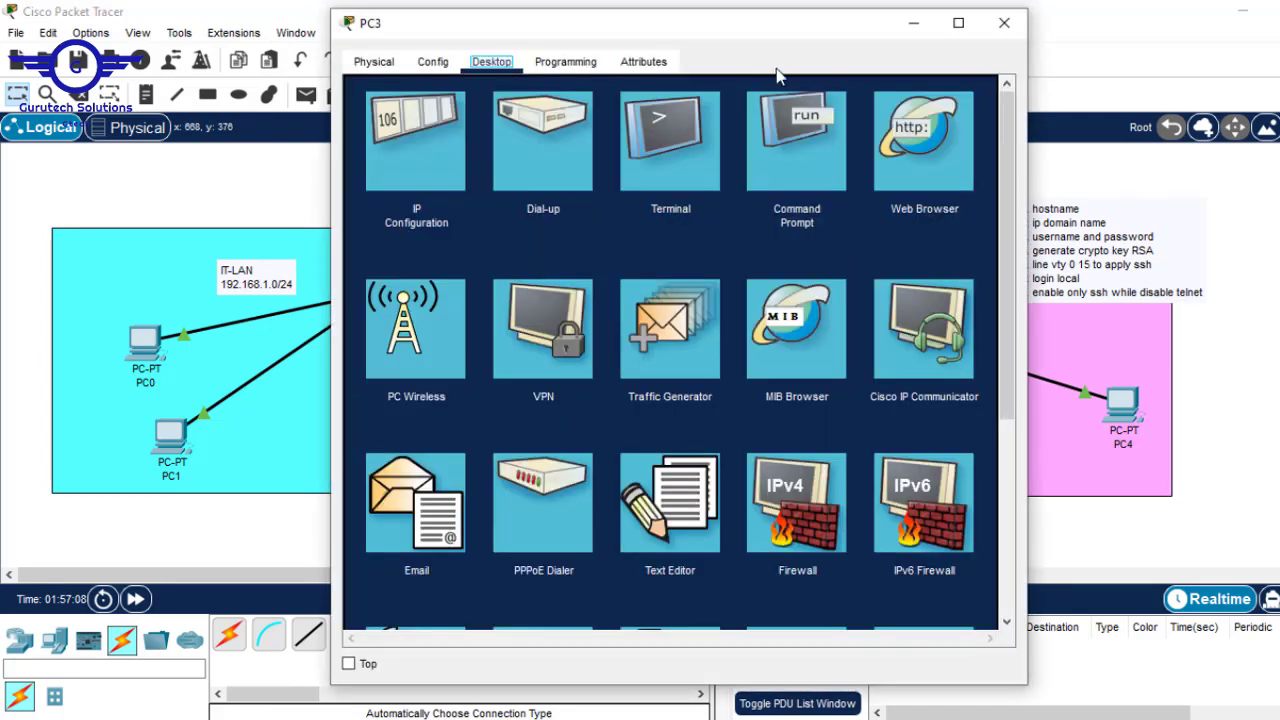
click(813, 143)
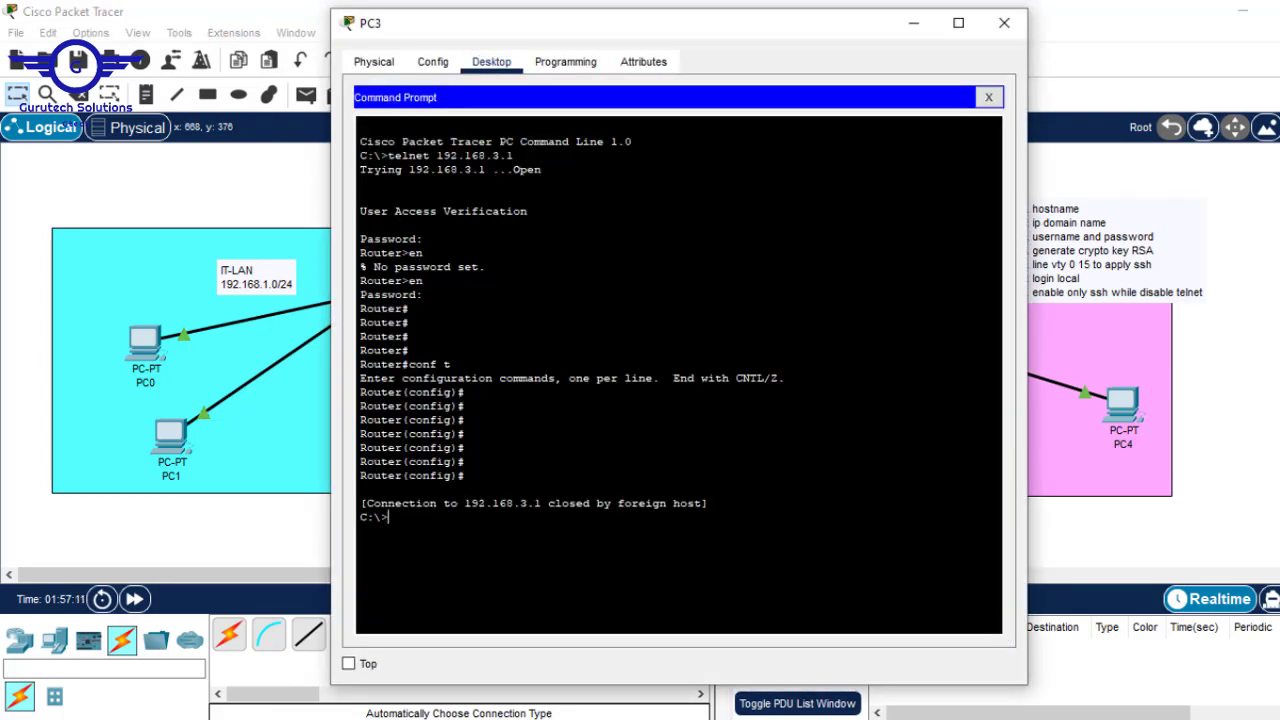
key(Return)
key(Return)
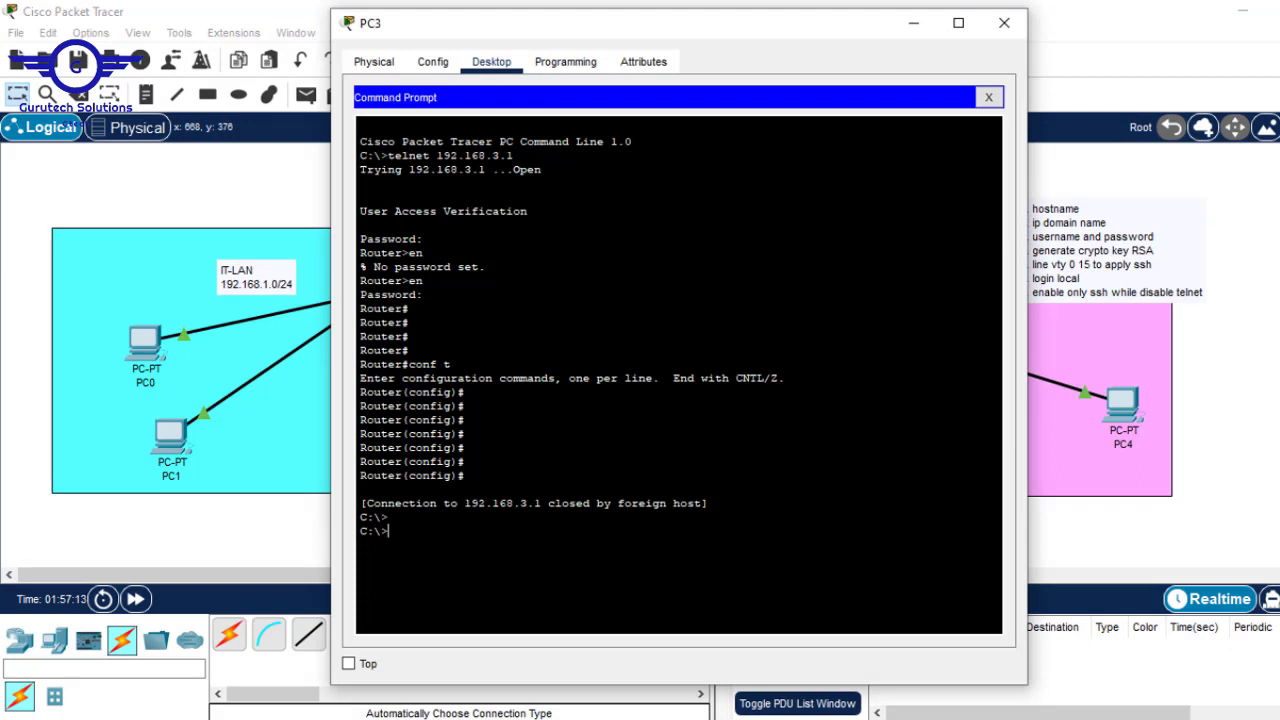
text(telnet 192.168)
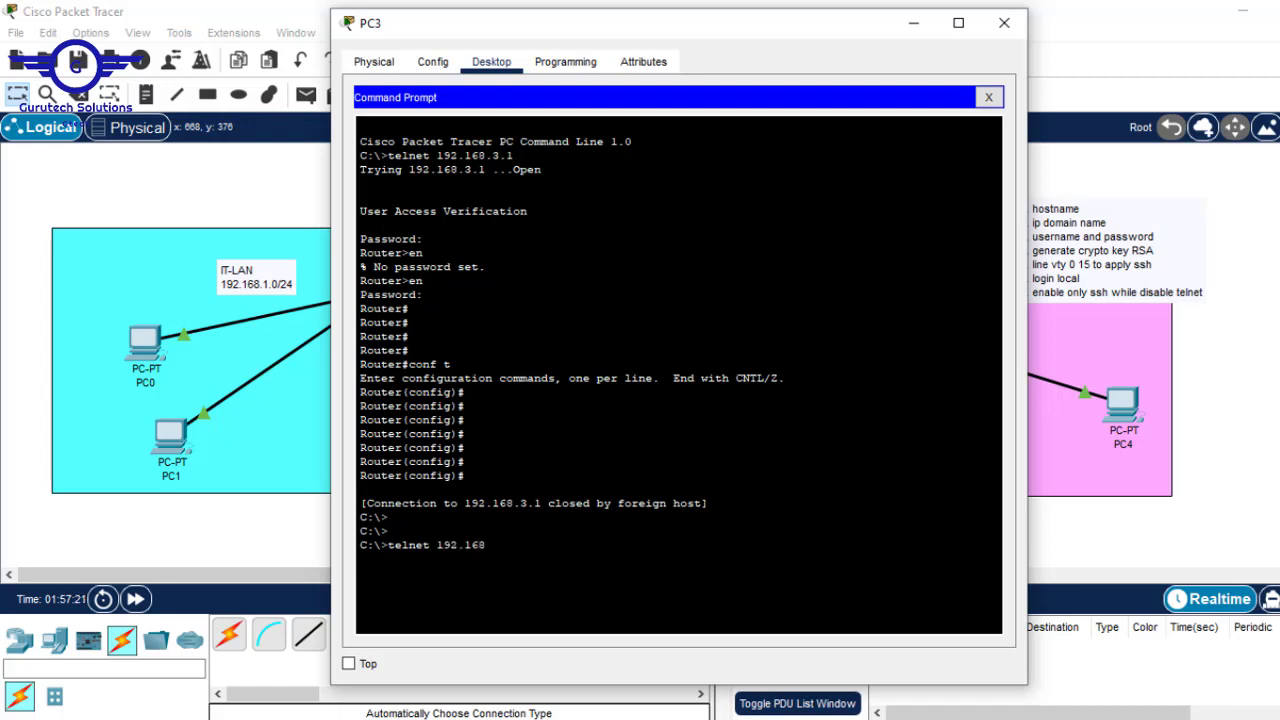
text(.1.1)
key(Return)
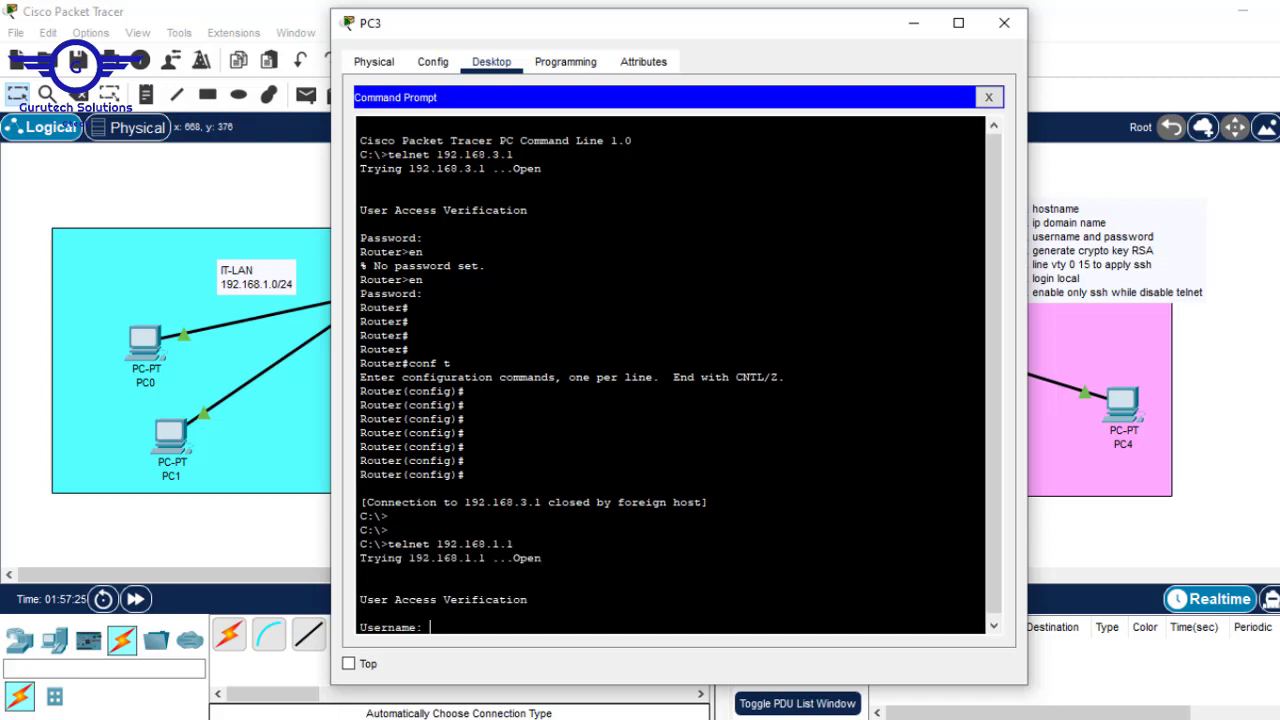
- Log in with R1's local username and password to reach R1>, then minimize PC3's window
text(cisco)
key(Return)
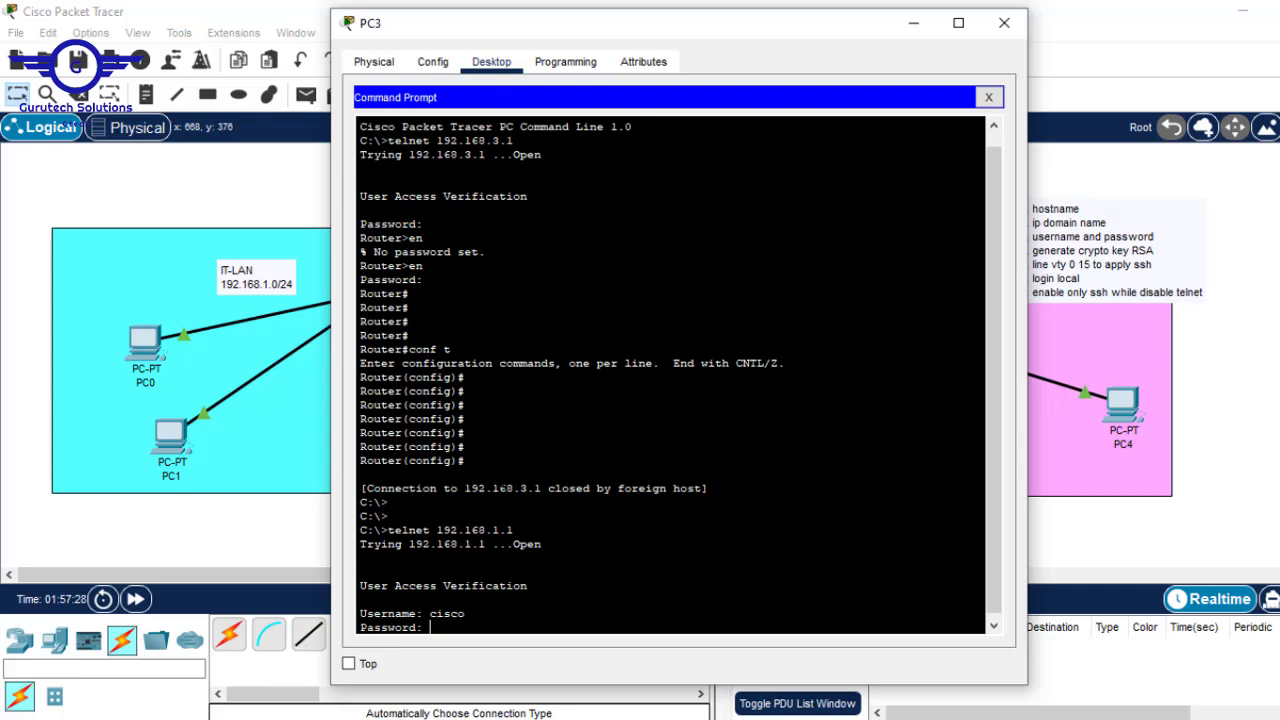
key(Return)
key(Return)
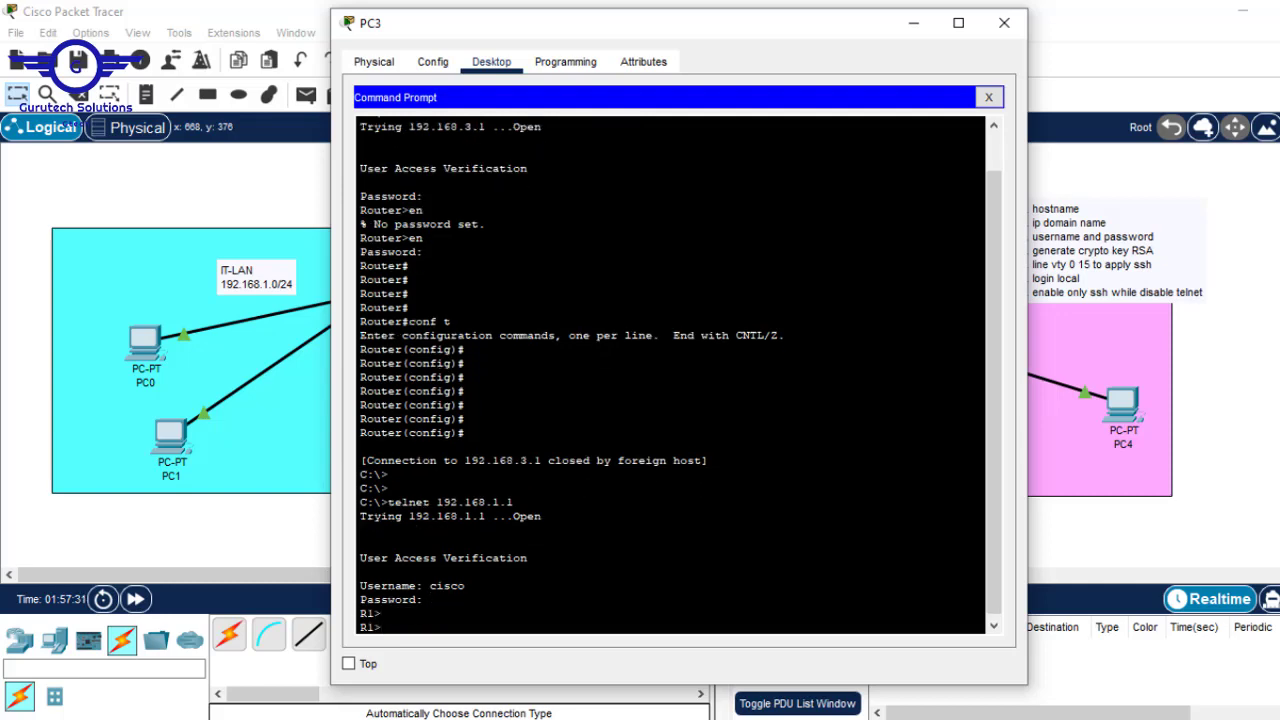
drag(388, 502, 514, 502)
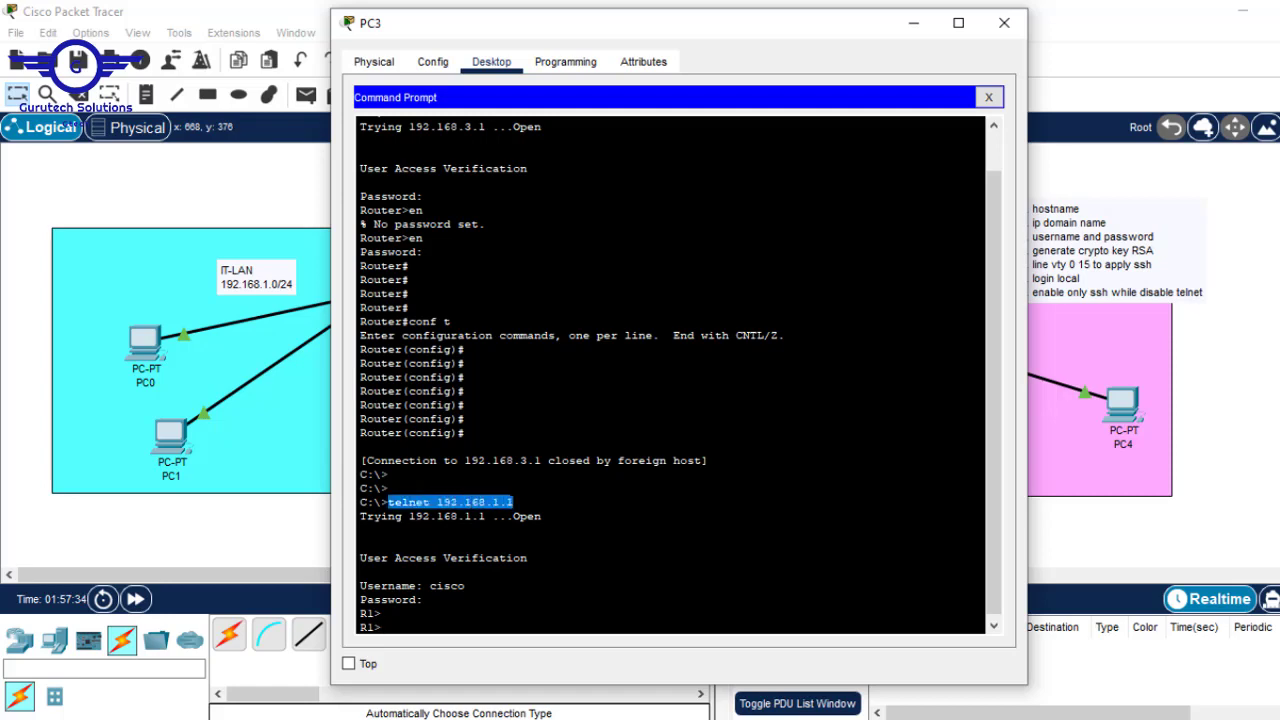
click(1267, 277)
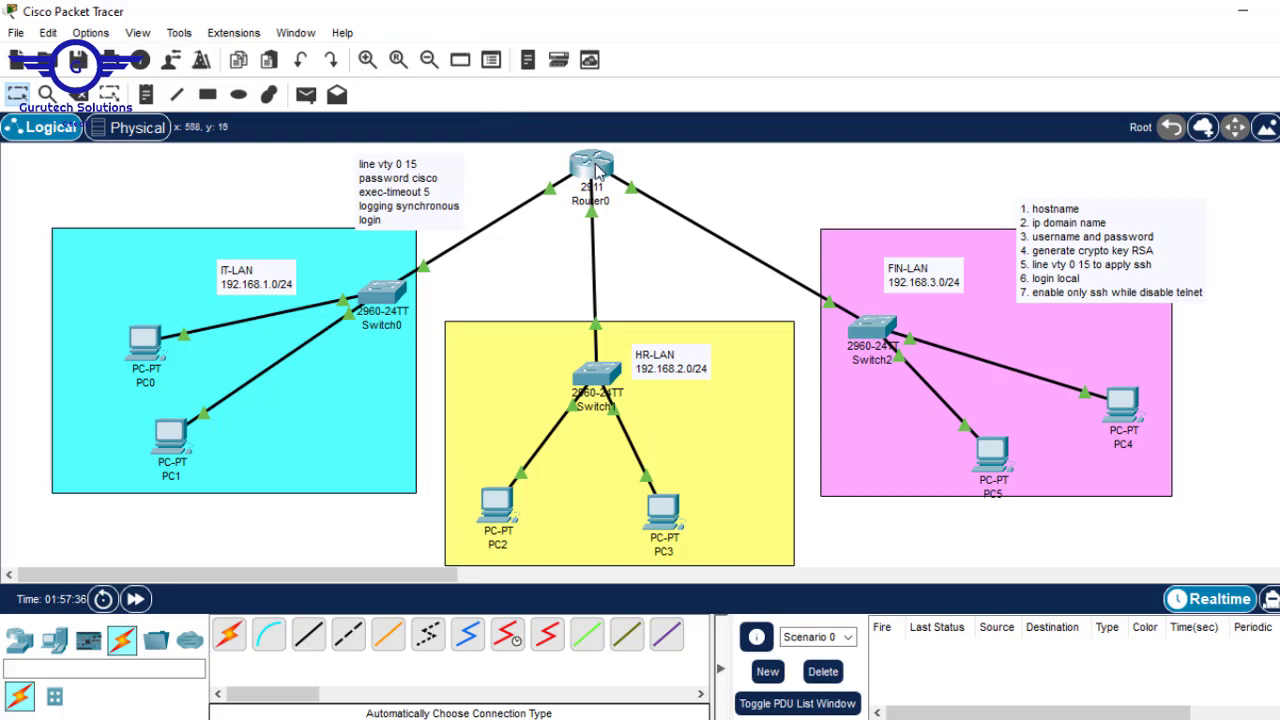
- Submit transport input ssh on the VTY lines and save the configuration with do wr
click(592, 164)
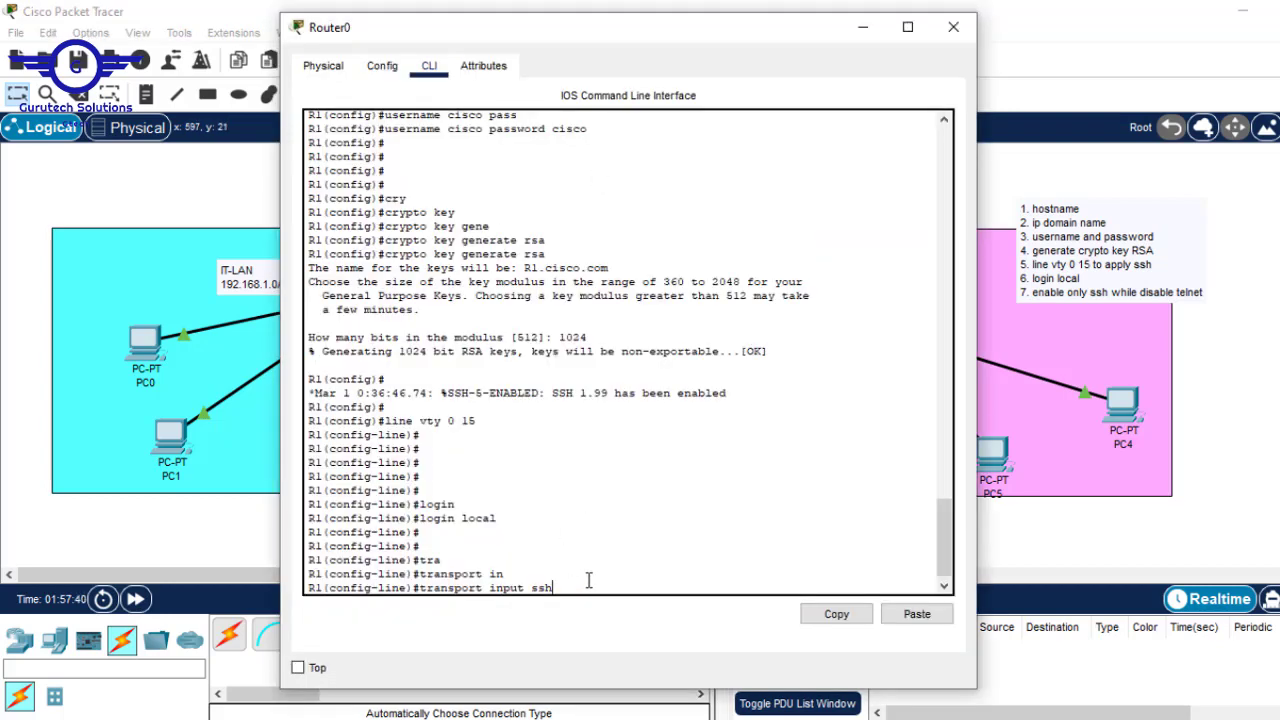
key(Return)
text(dpo)
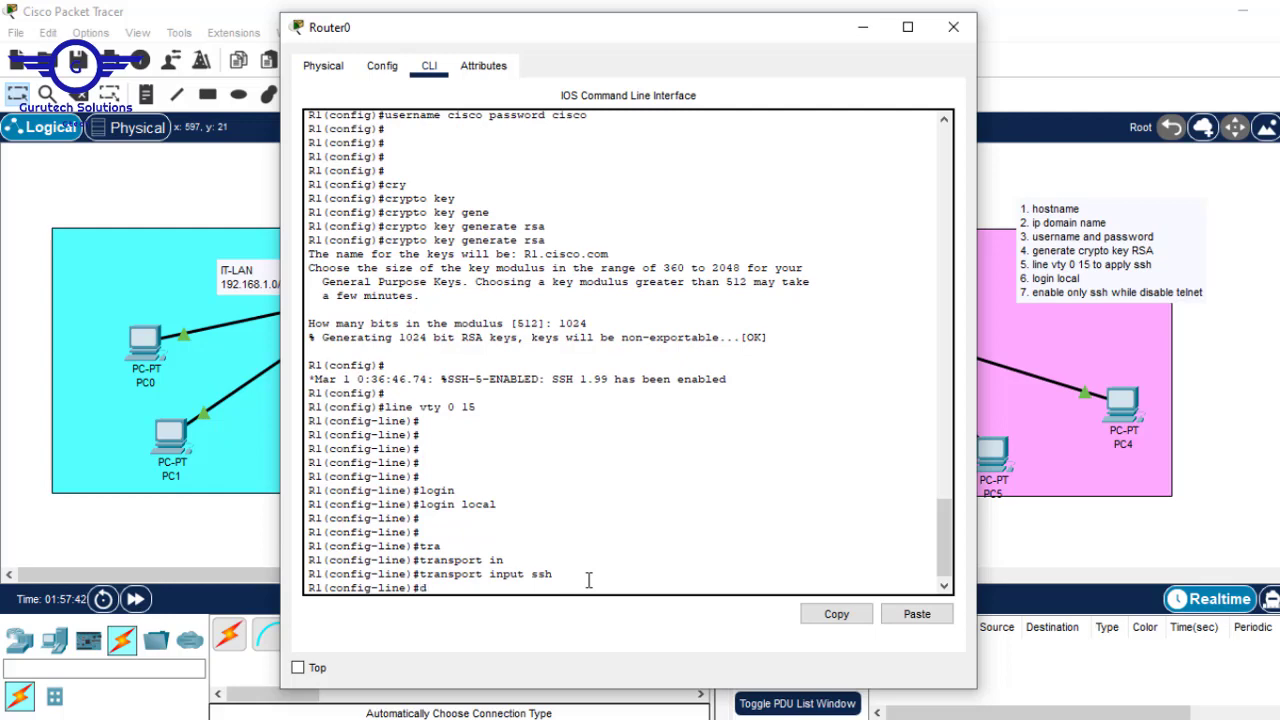
key(BackSpace)
key(BackSpace)
text(o wr)
key(Return)
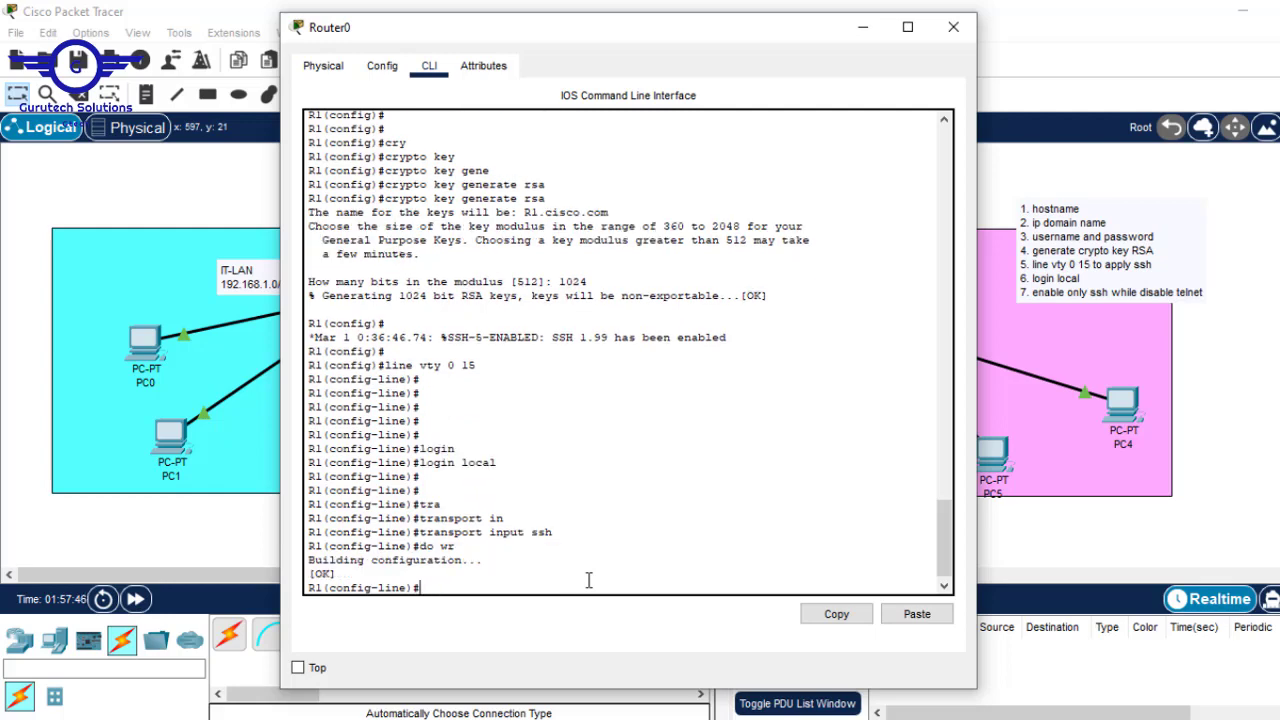
mouse_move(600, 715)
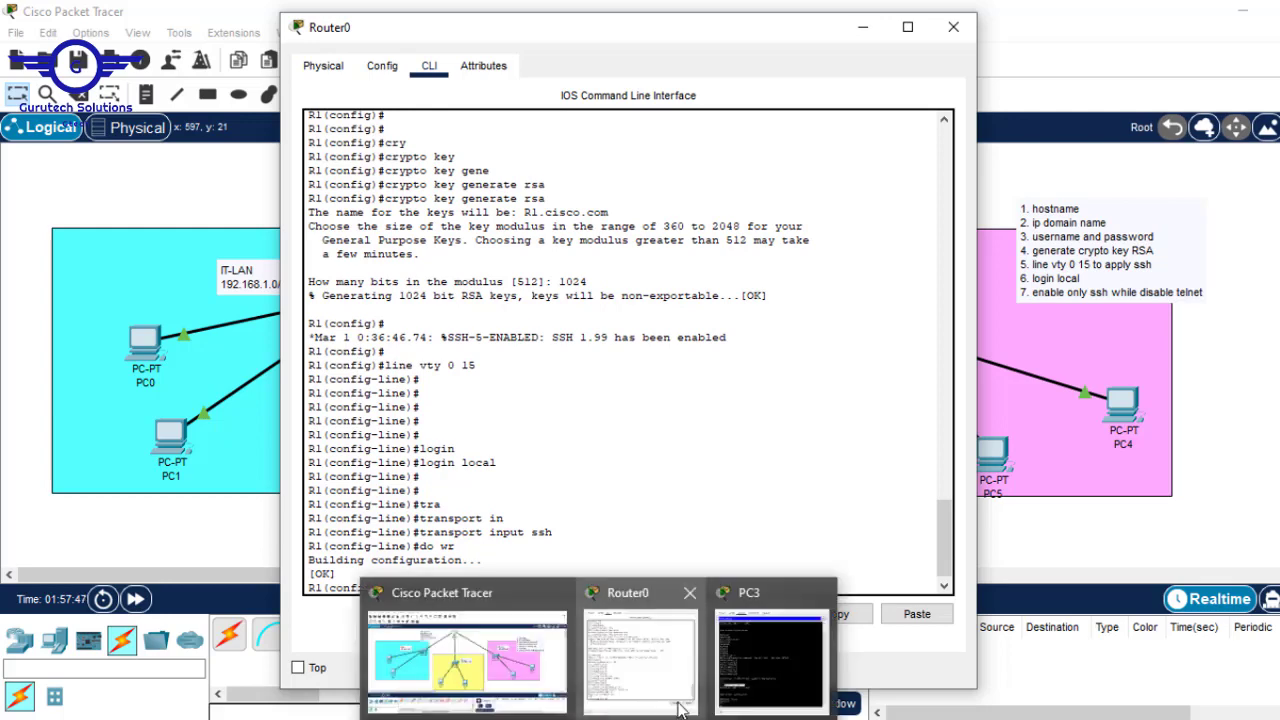
click(745, 660)
- Leave PC3's telnet session to R1 using end and exit
click(430, 600)
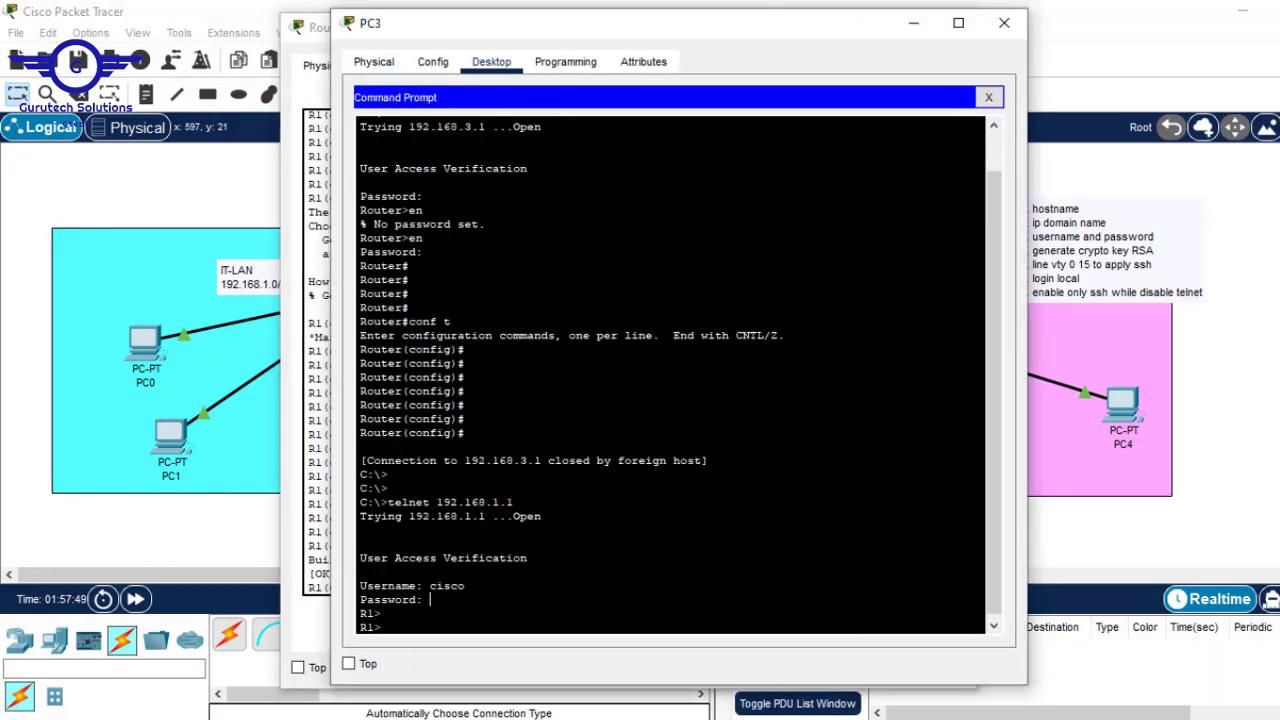
text(end)
key(Return)
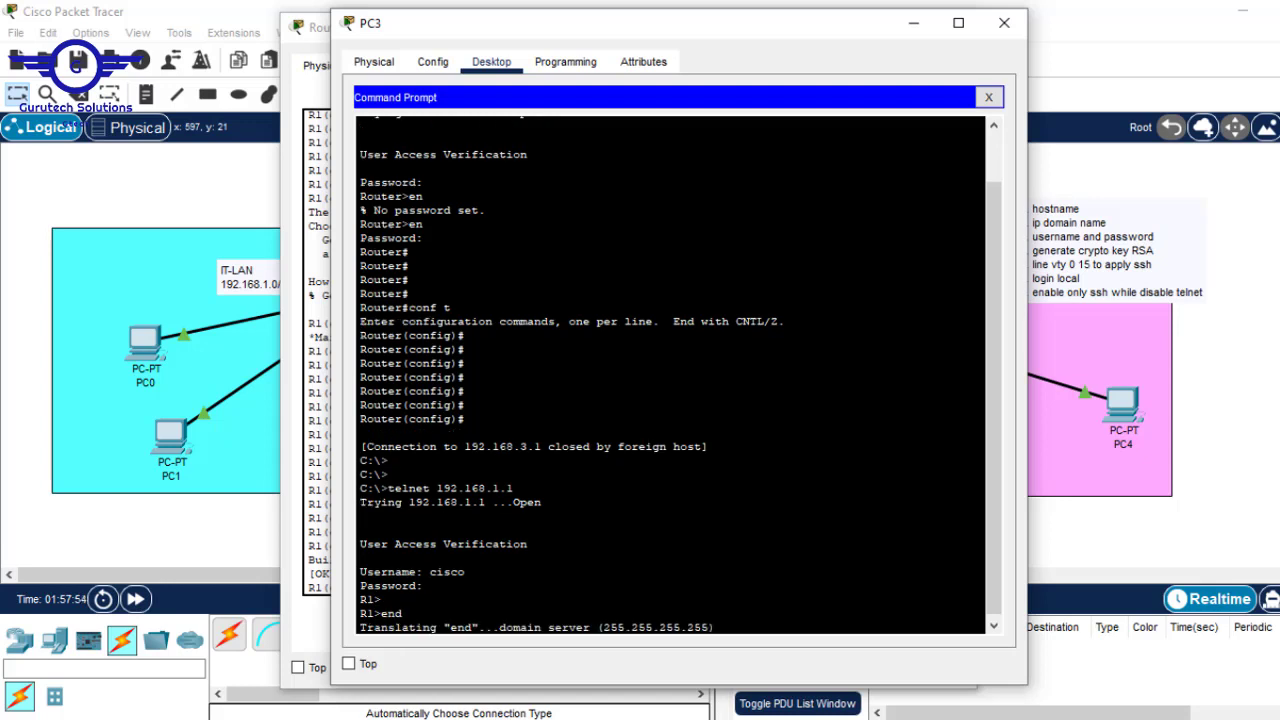
key(ctrl+shift+6)
key(Return)
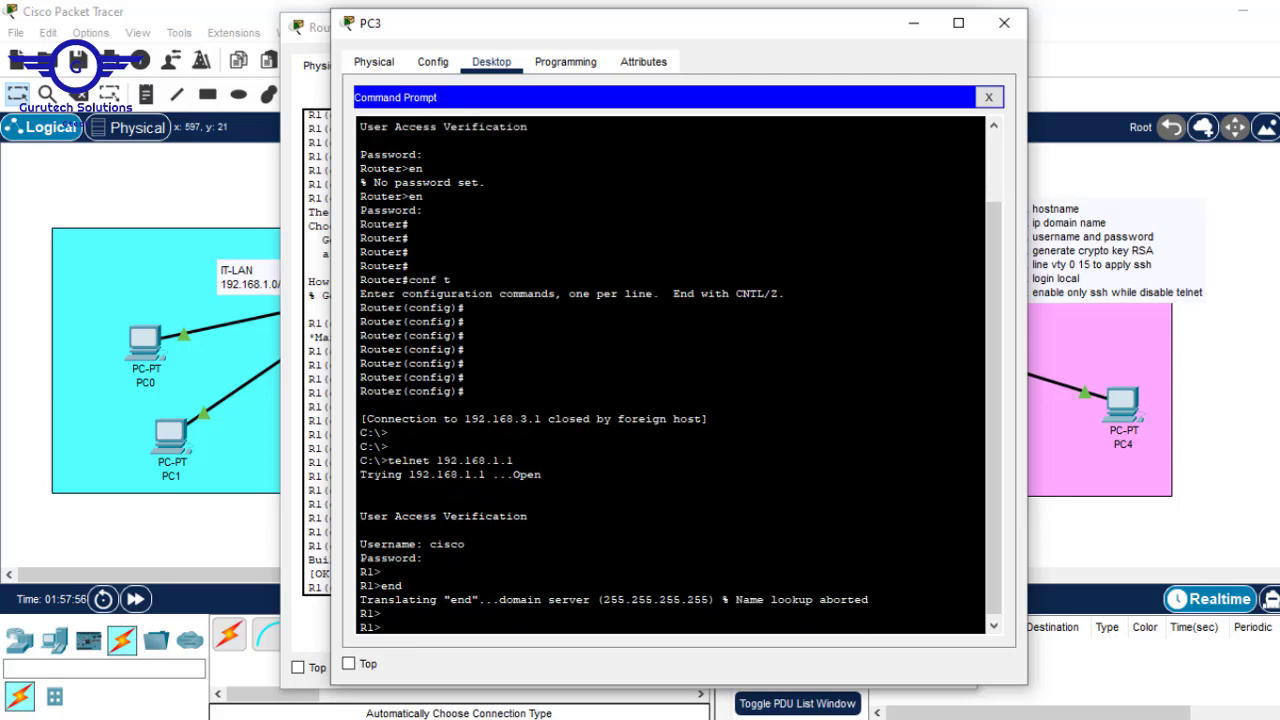
text(ex)
key(Return)
key(Return)
key(Return)
key(Return)
key(Return)
key(Return)
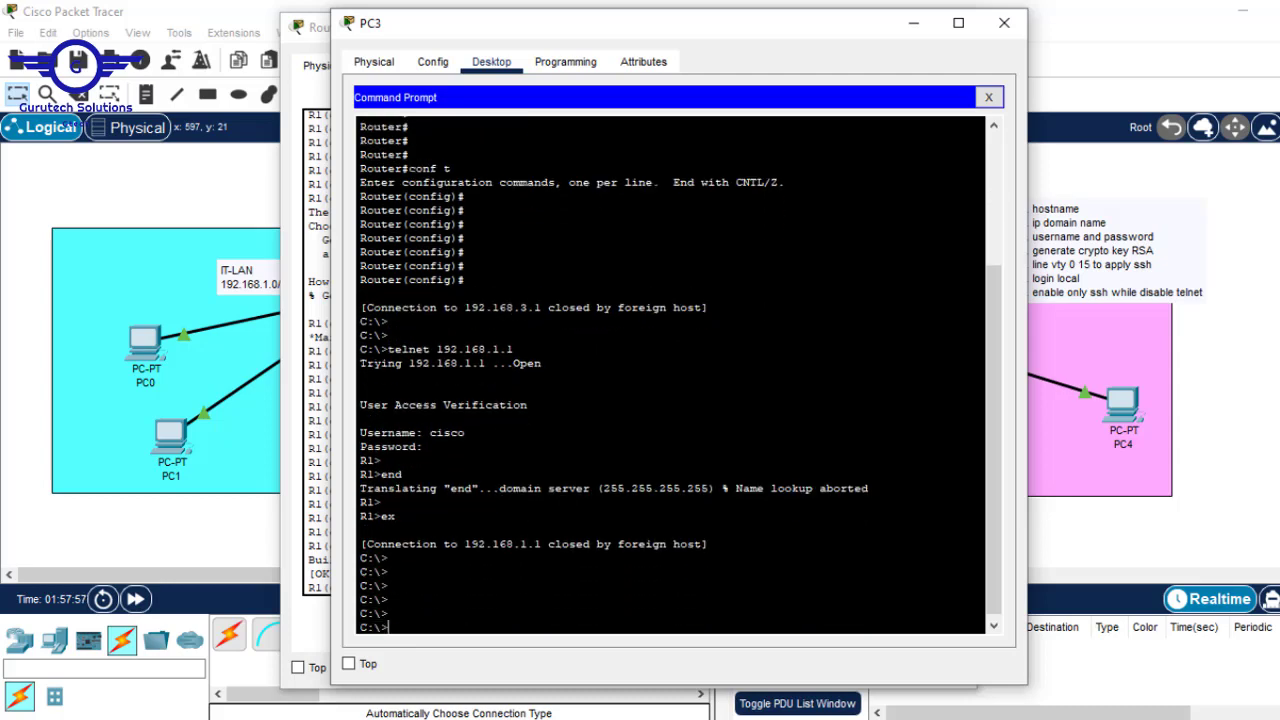
- Retry telnet 192.168.1.1 and confirm it is closed by foreign host
drag(402, 613, 346, 621)
drag(390, 600, 355, 598)
drag(514, 349, 536, 363)
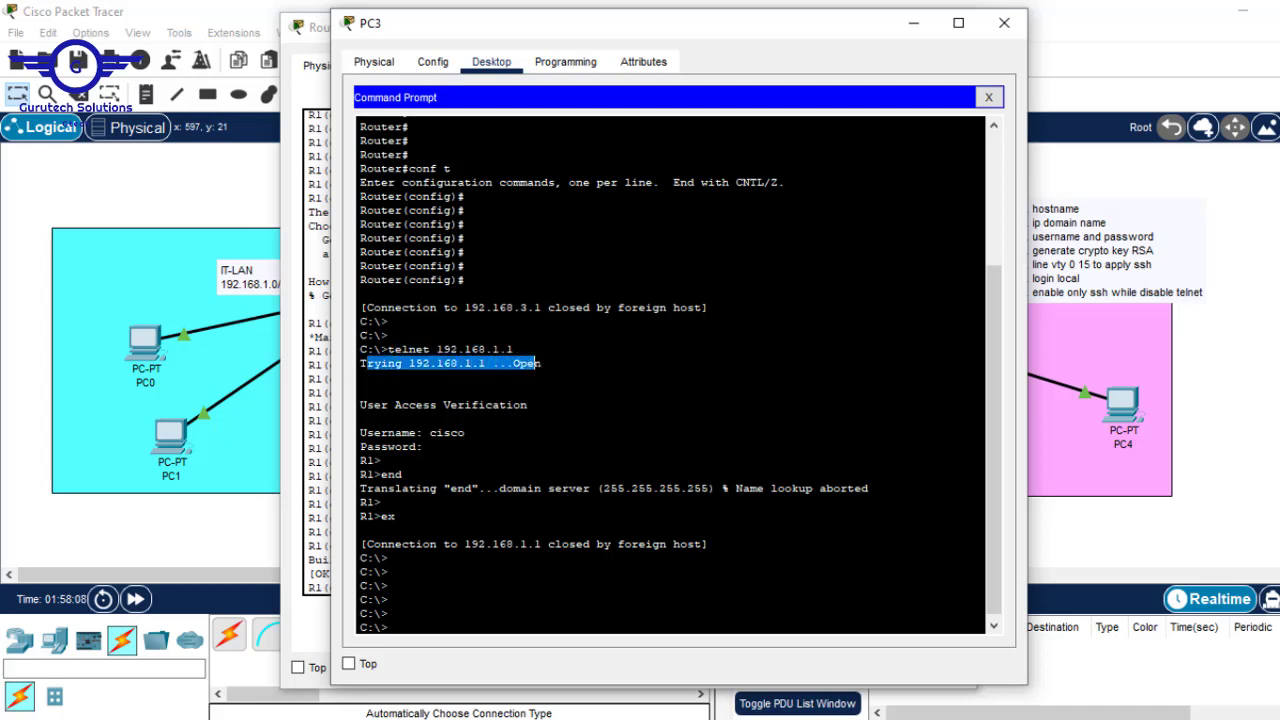
click(536, 364)
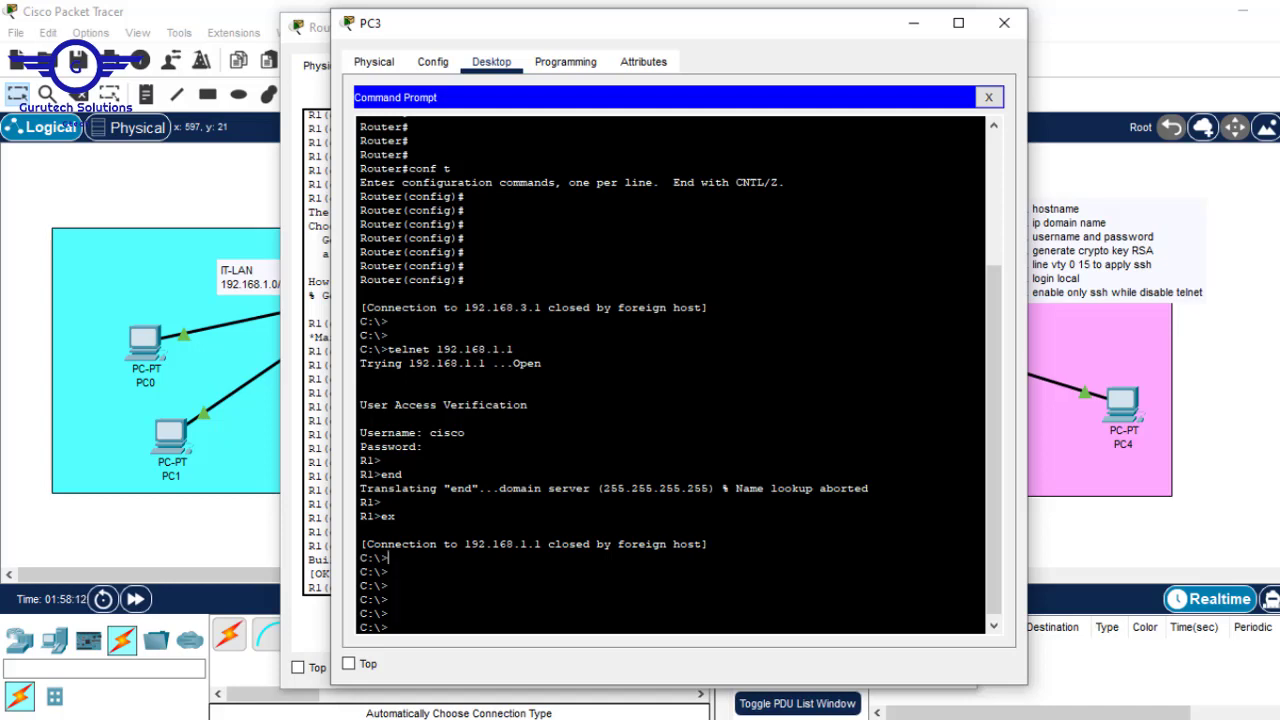
key(Up)
drag(514, 627, 387, 628)
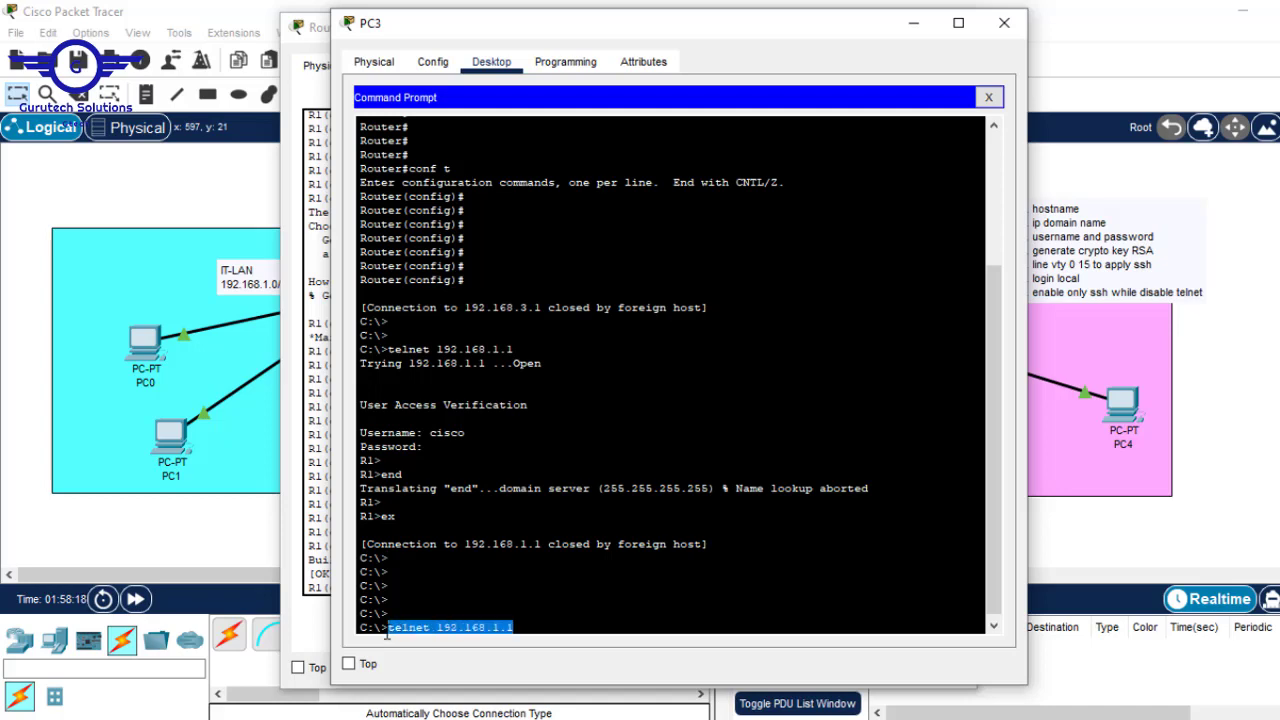
key(Return)
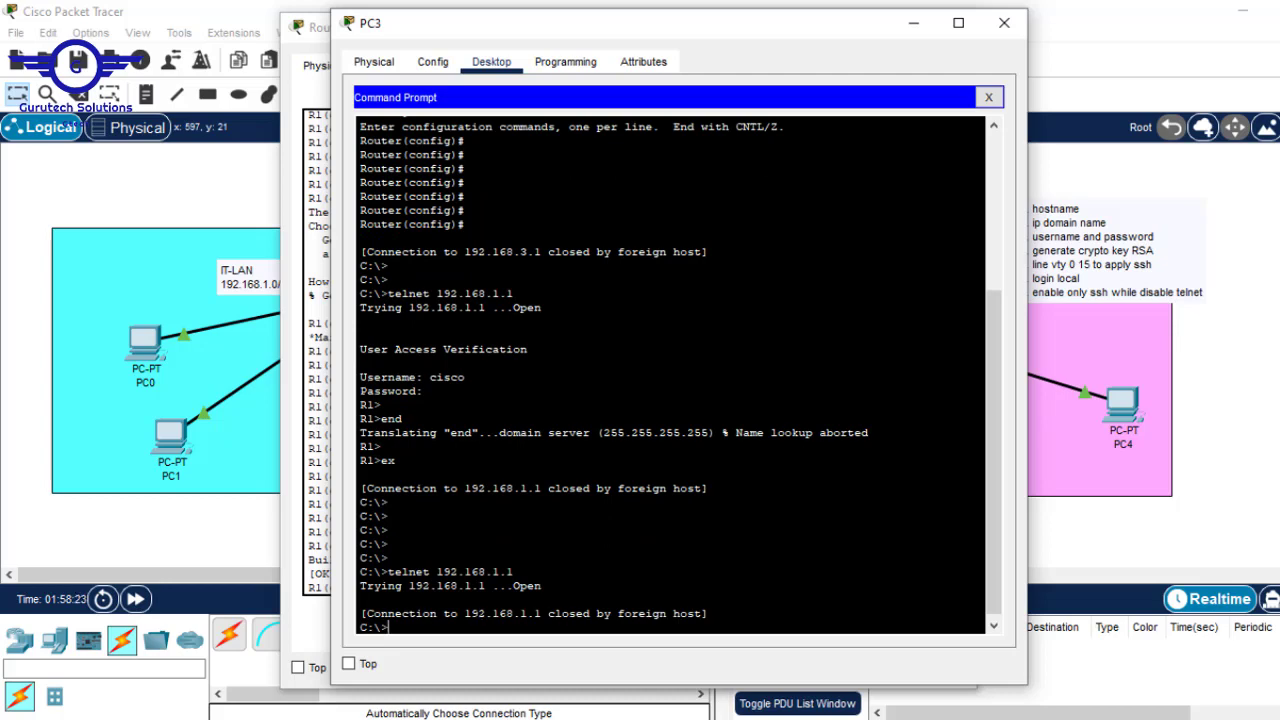
drag(541, 613, 709, 613)
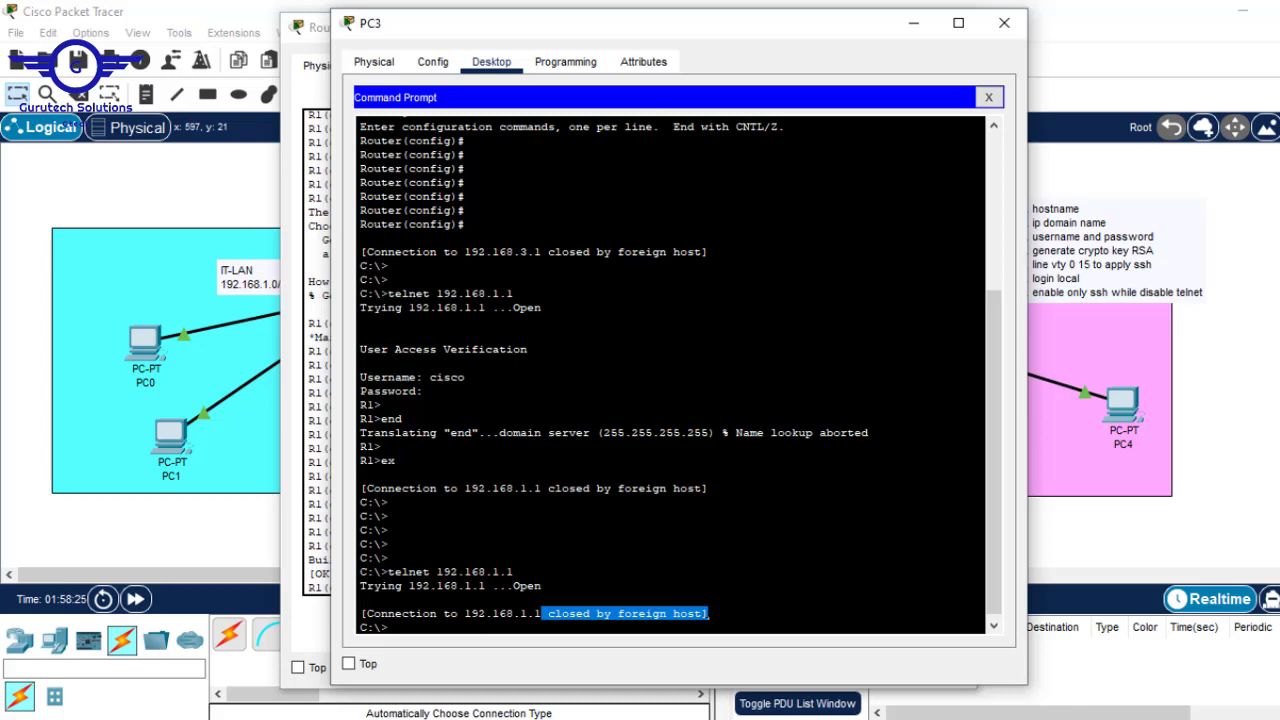
key(Up)
key(Return)
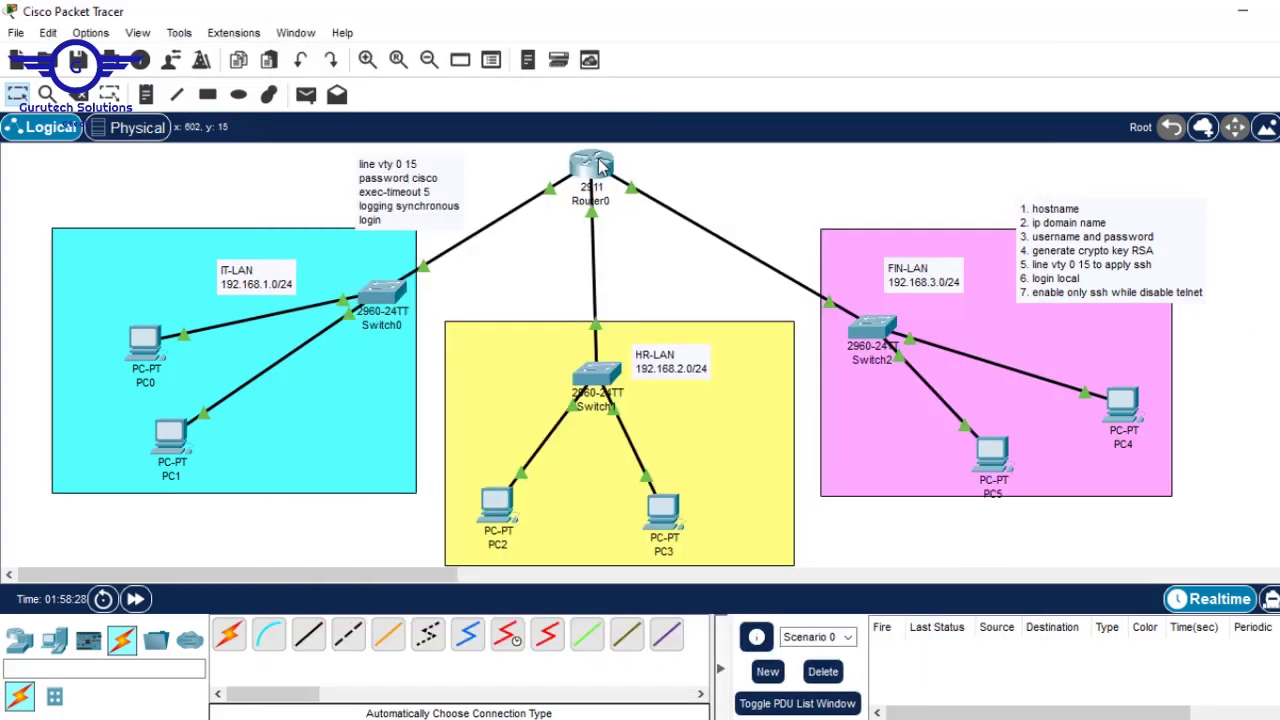
- Open R1's CLI and highlight the 'line vty 0 15' command in its history
click(595, 160)
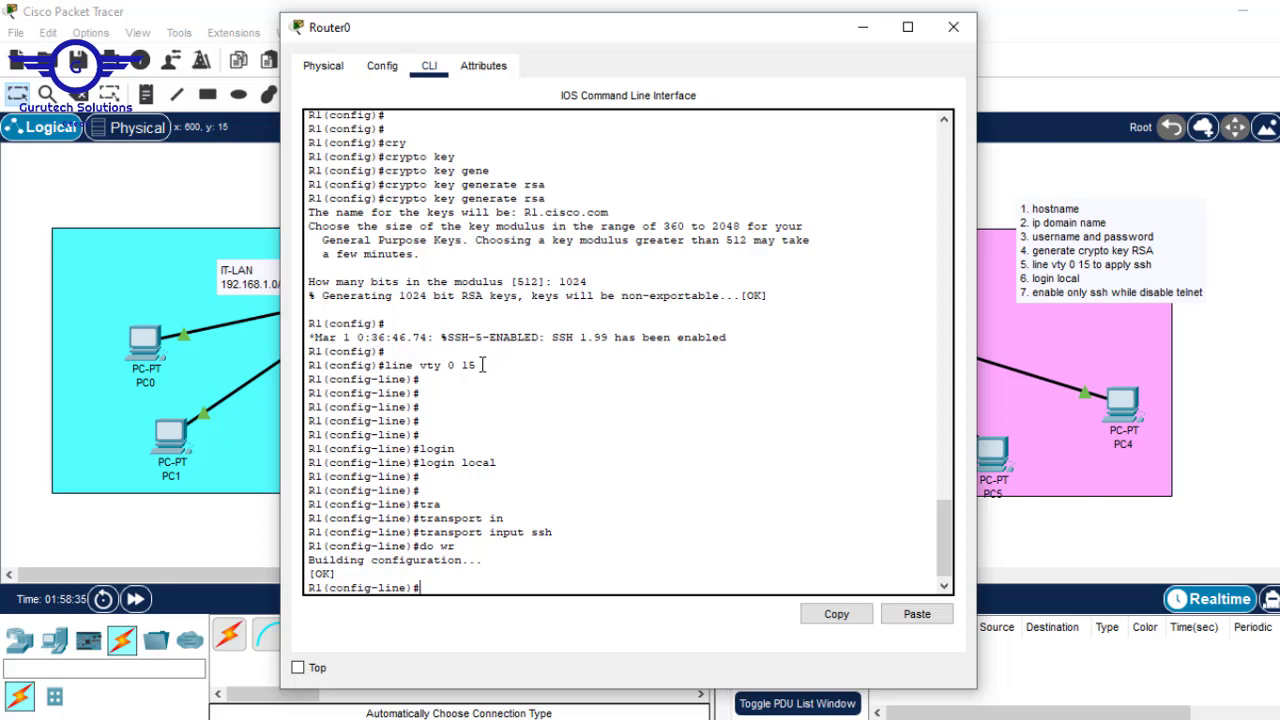
drag(476, 365, 387, 365)
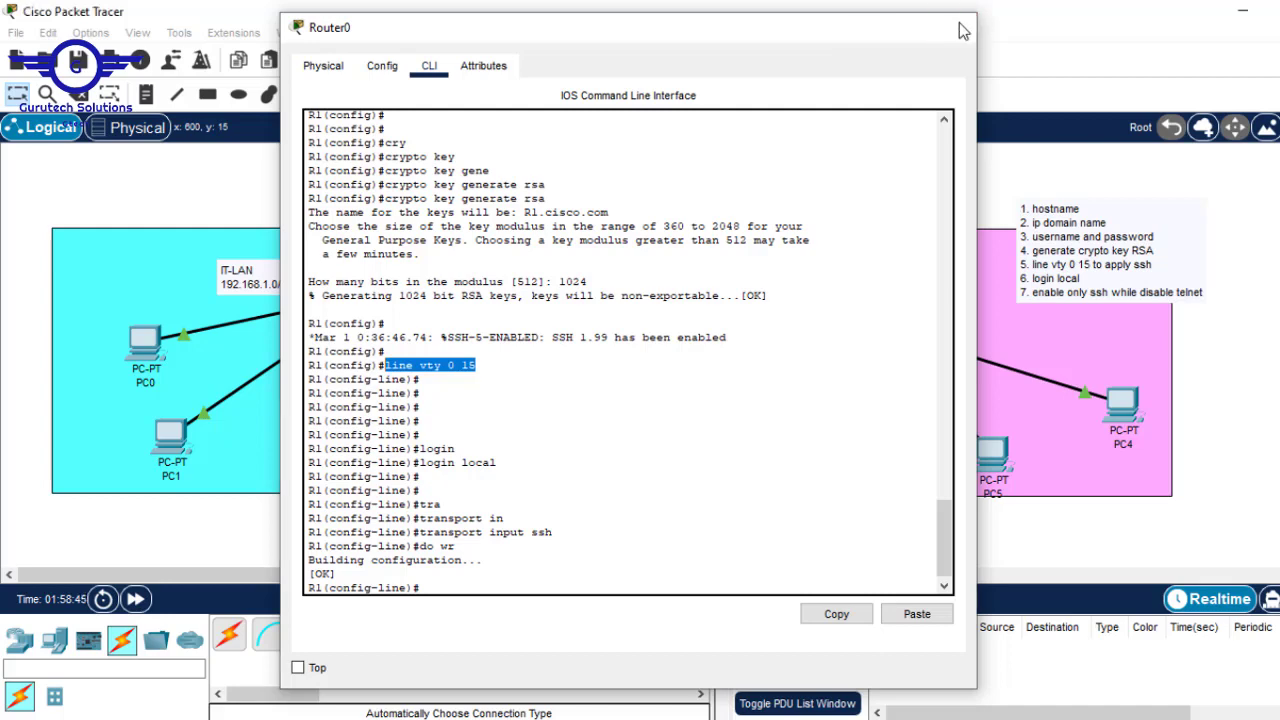
- Add 'cmd- telnet 192.168.1.1' to the telnet note and move the SSH steps note beside R1
click(955, 28)
double_click(437, 207)
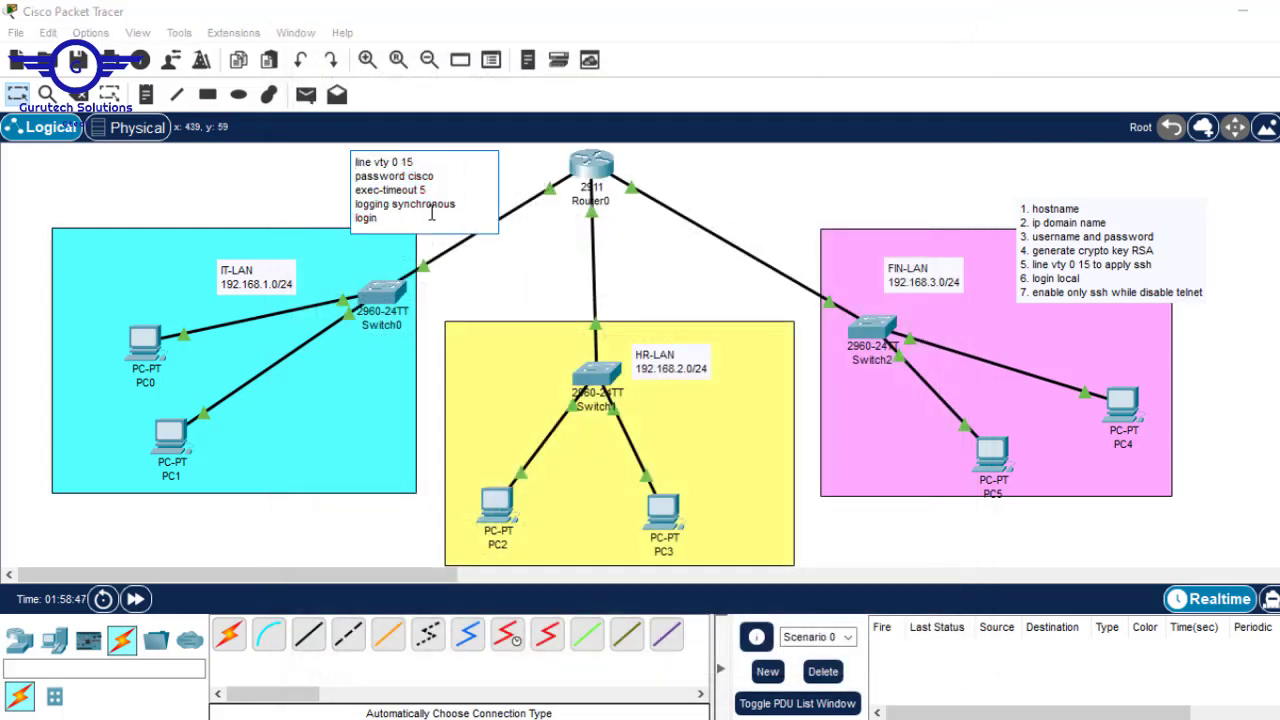
key(Return)
key(Return)
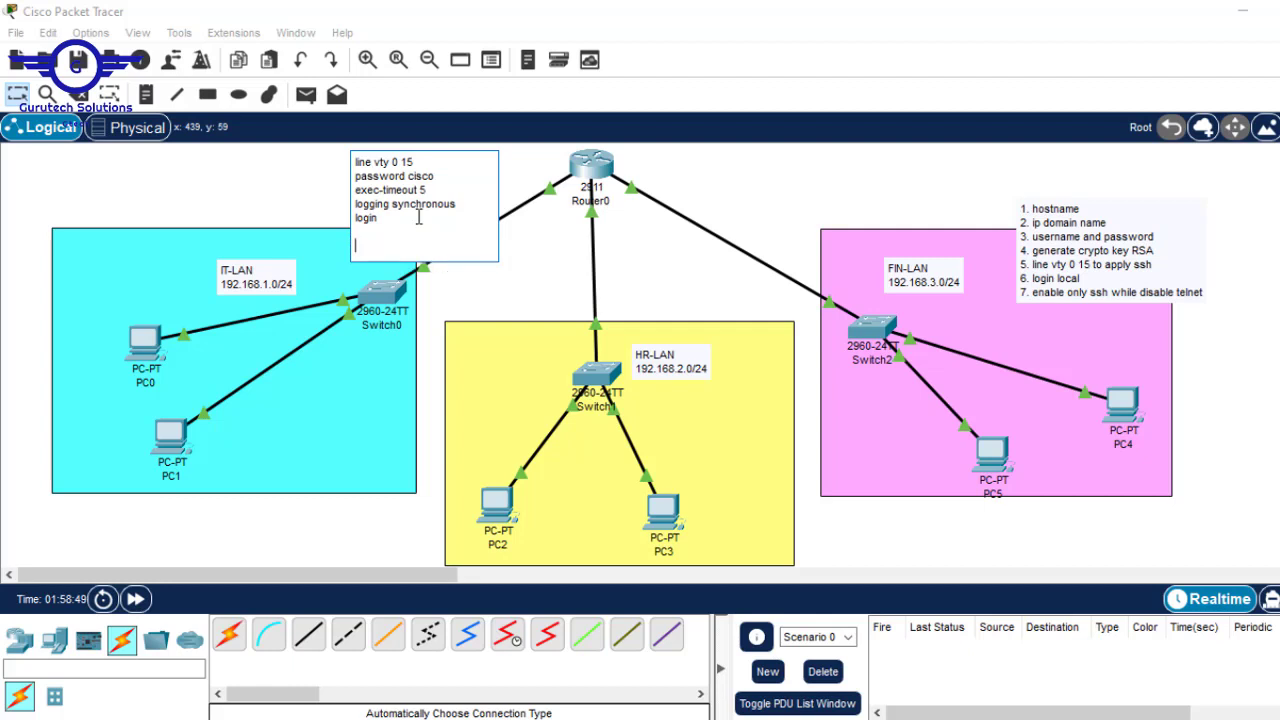
text(cmd- telnet 192.168.1.1)
click(751, 209)
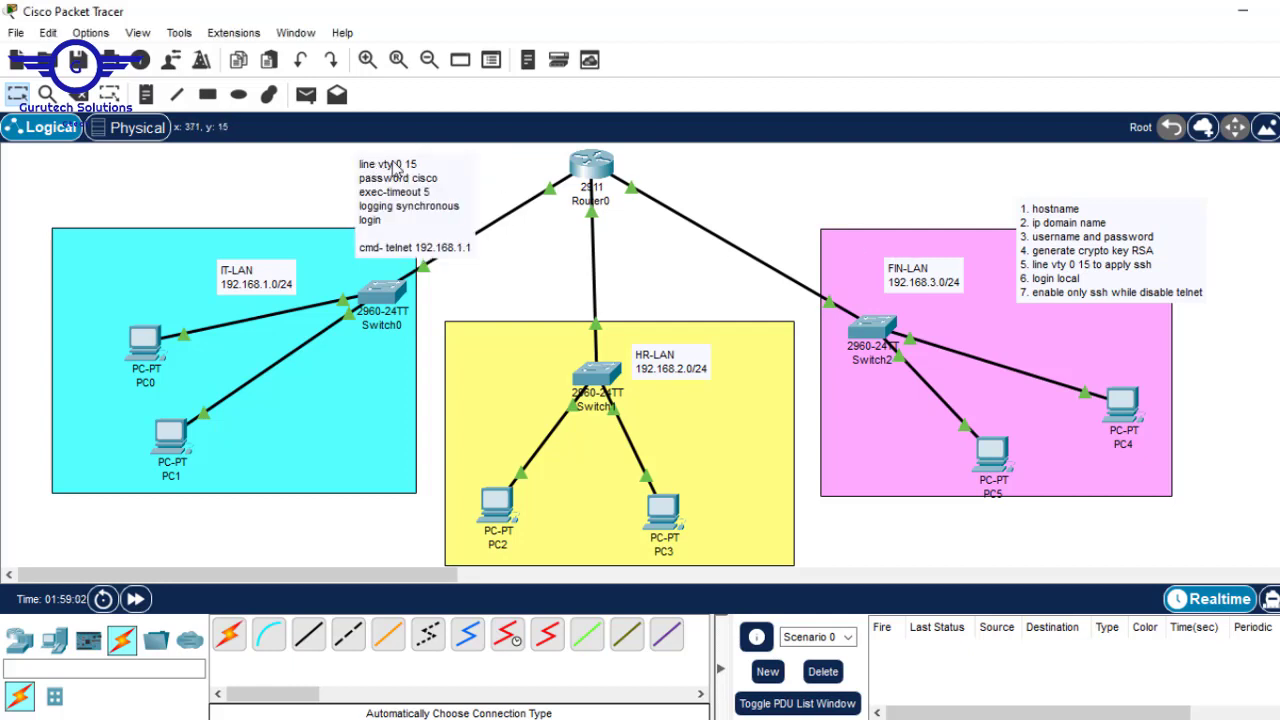
drag(1165, 230, 788, 184)
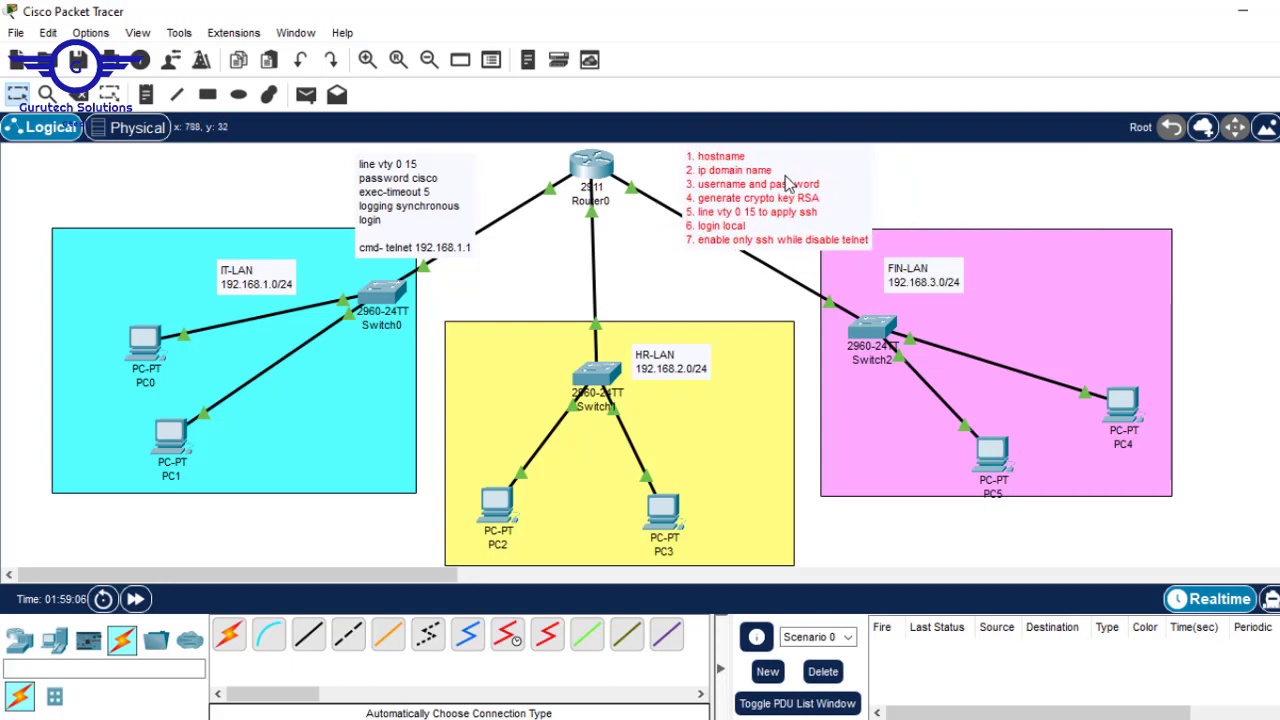
double_click(836, 240)
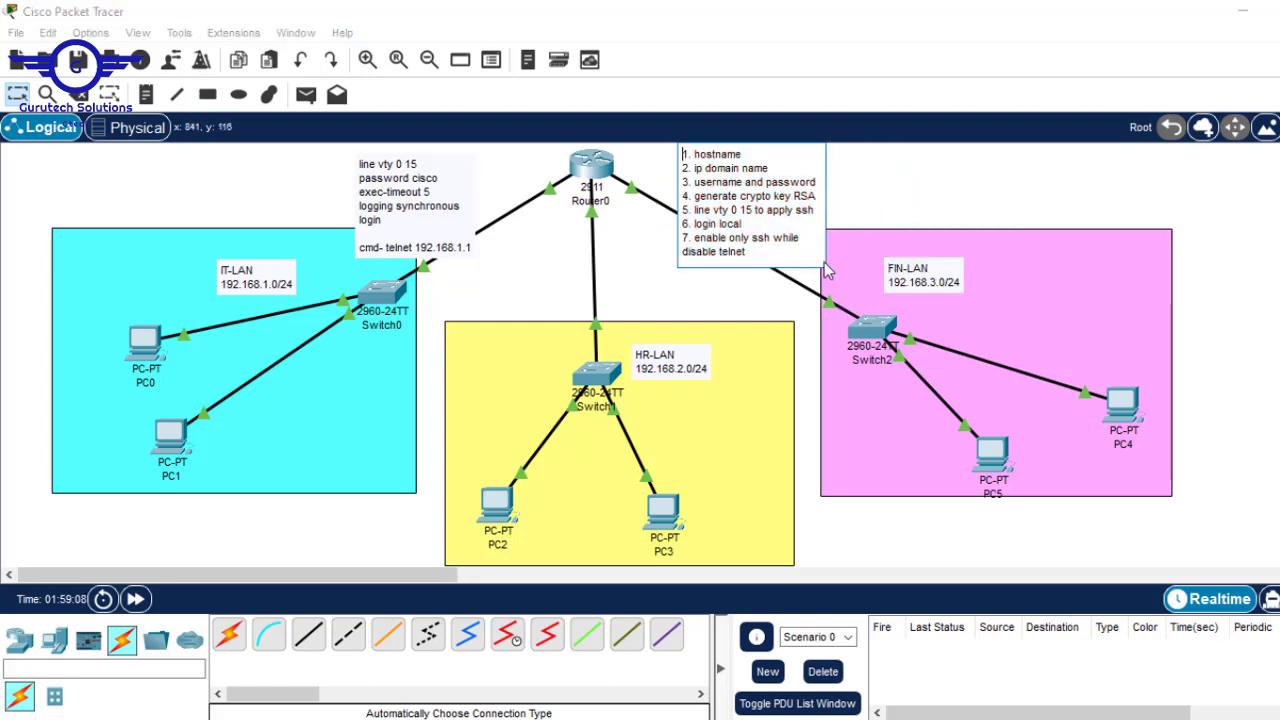
click(782, 261)
key(Return)
key(Return)
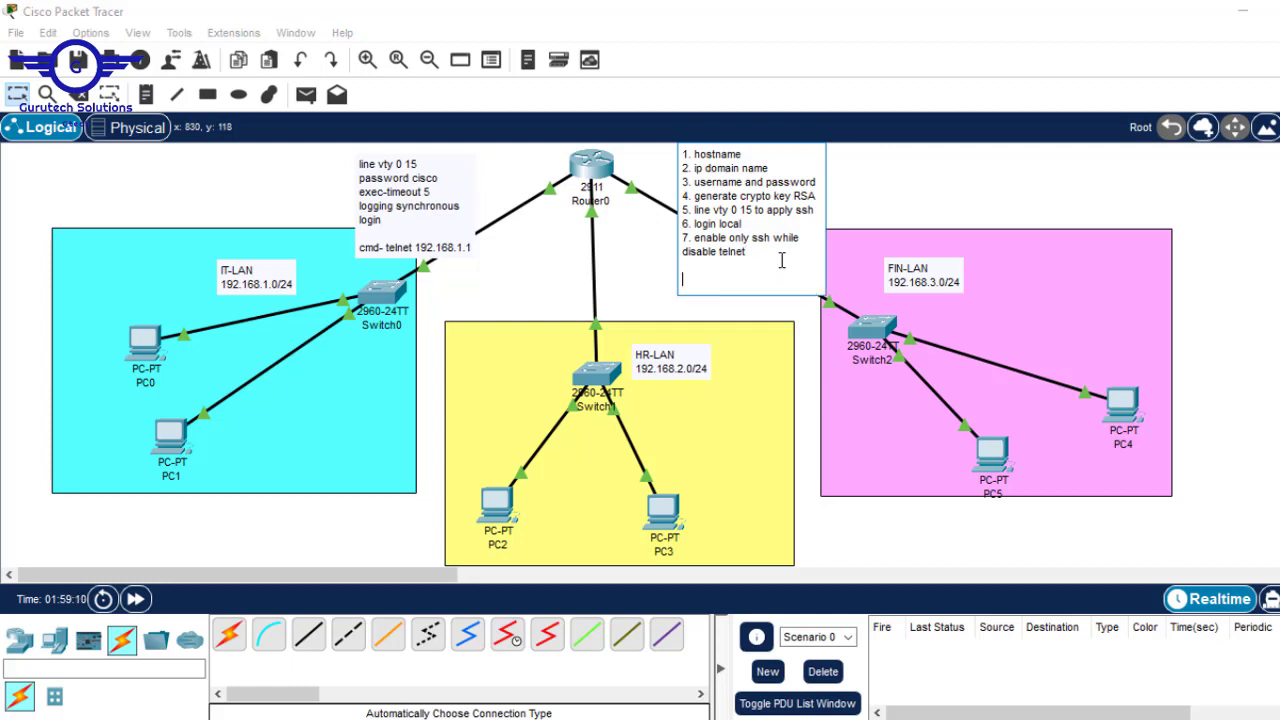
text(cmd-)
text(ssh -l cisco)
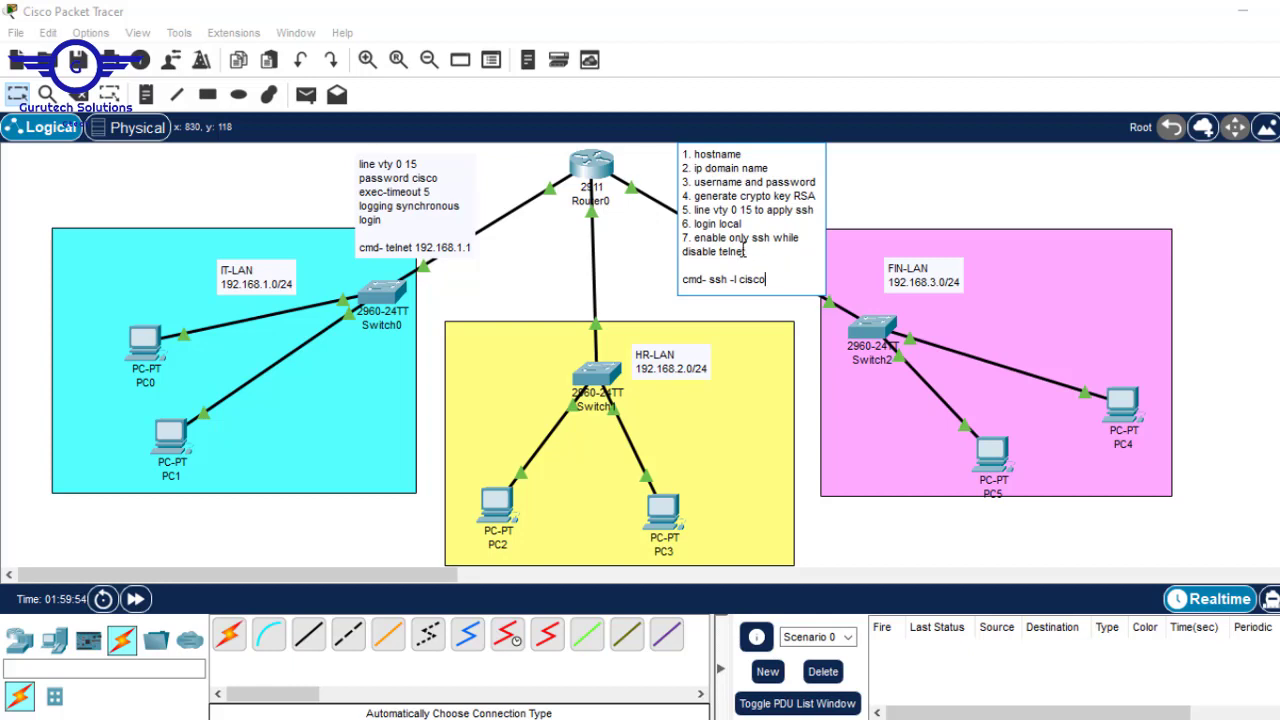
text(192.168.1.1)
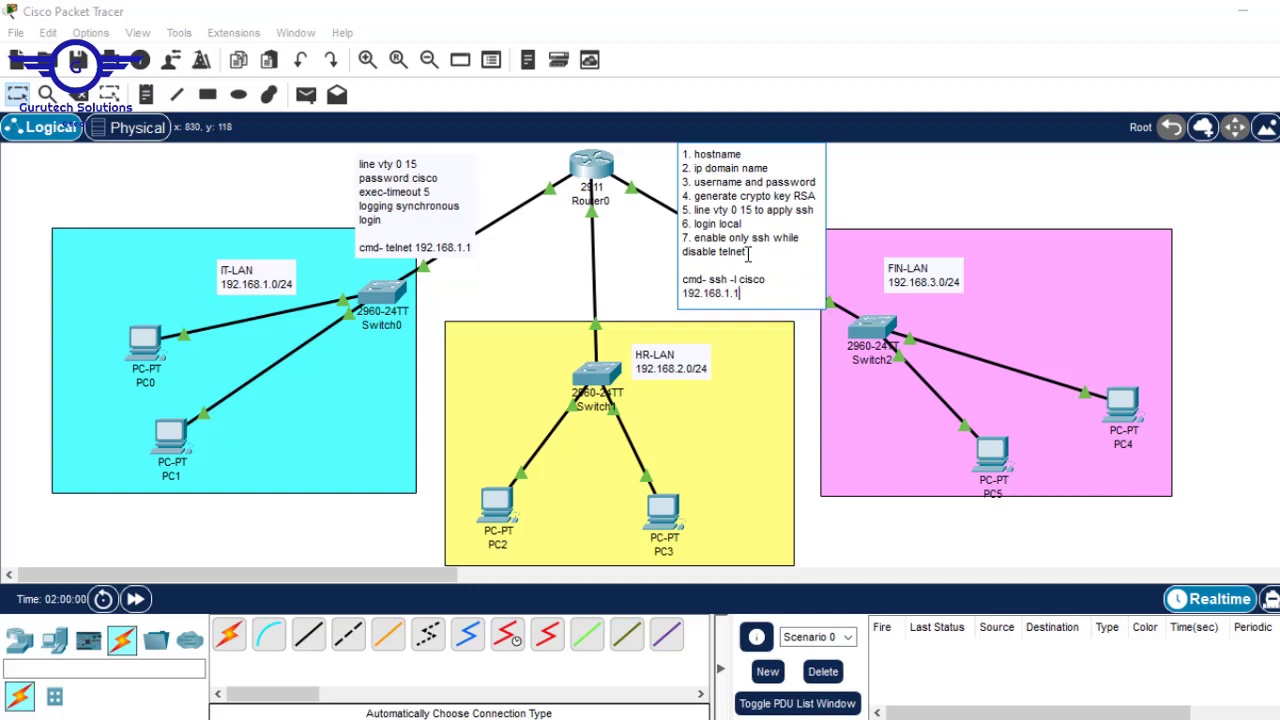
drag(739, 293, 710, 280)
key(ctrl+c)
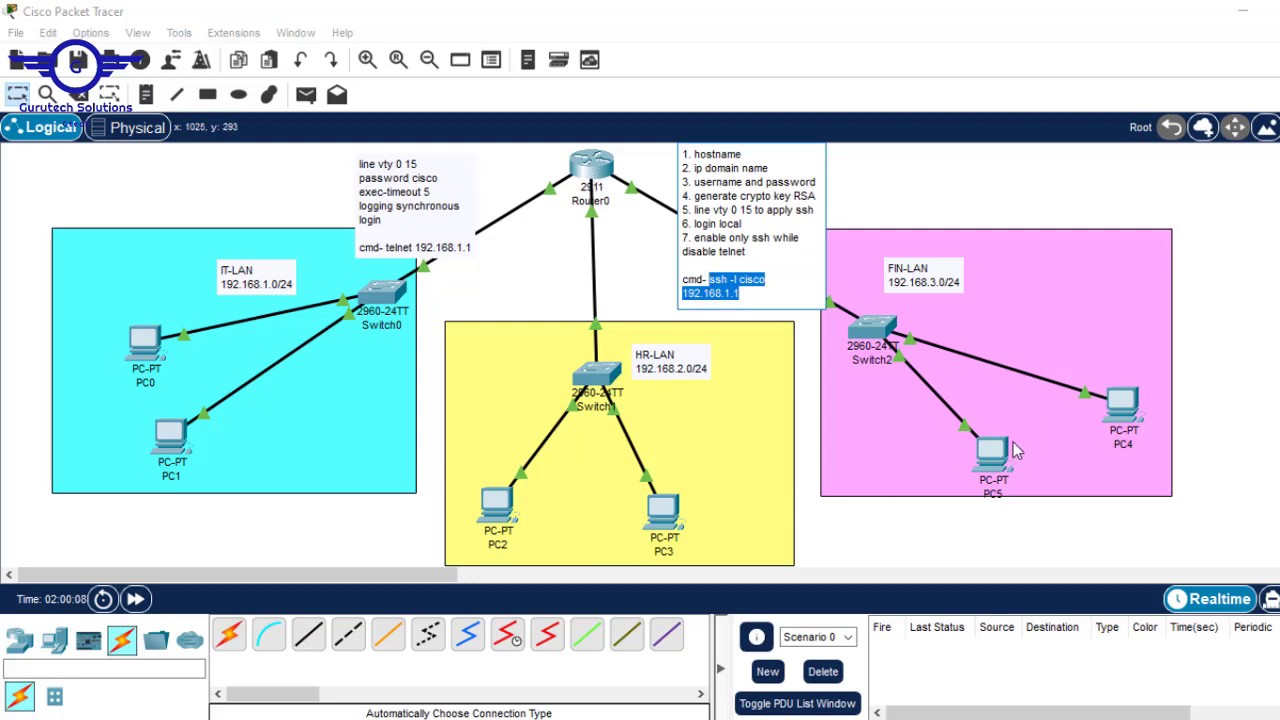
click(1005, 457)
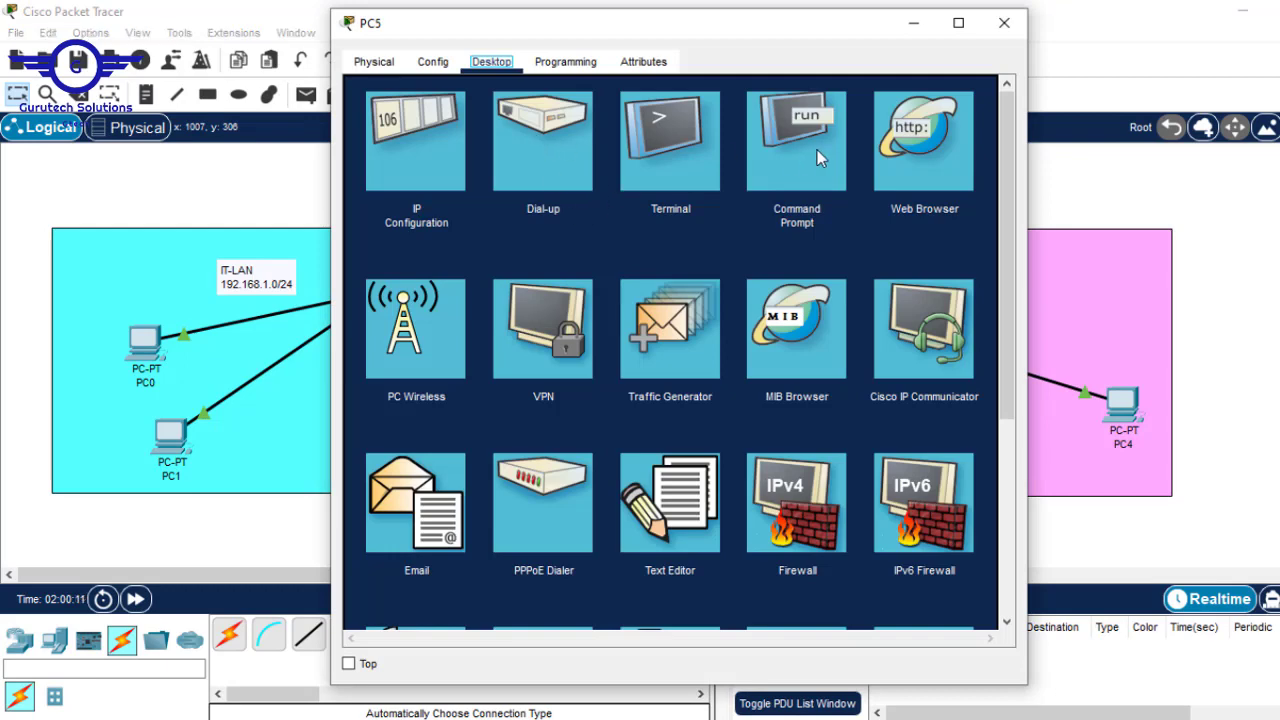
- In PC5's Command Prompt, paste and run the ssh login command to 192.168.1.1
click(817, 150)
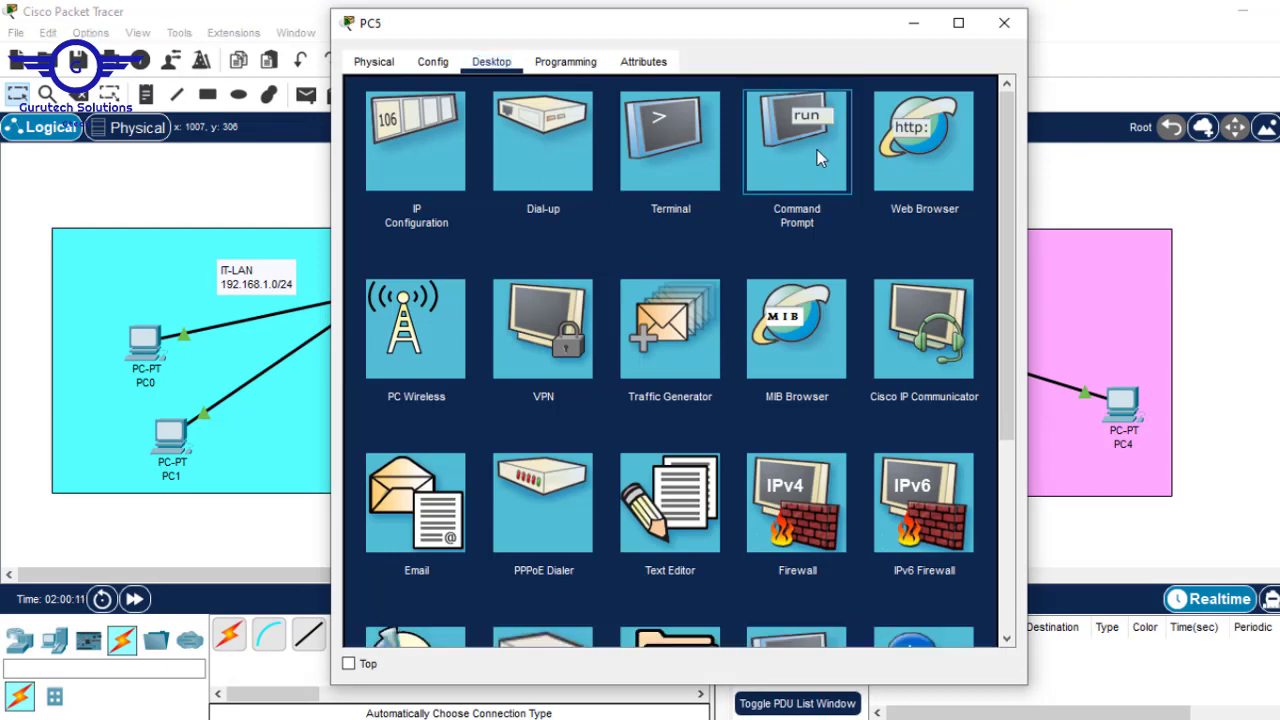
key(Return)
key(Return)
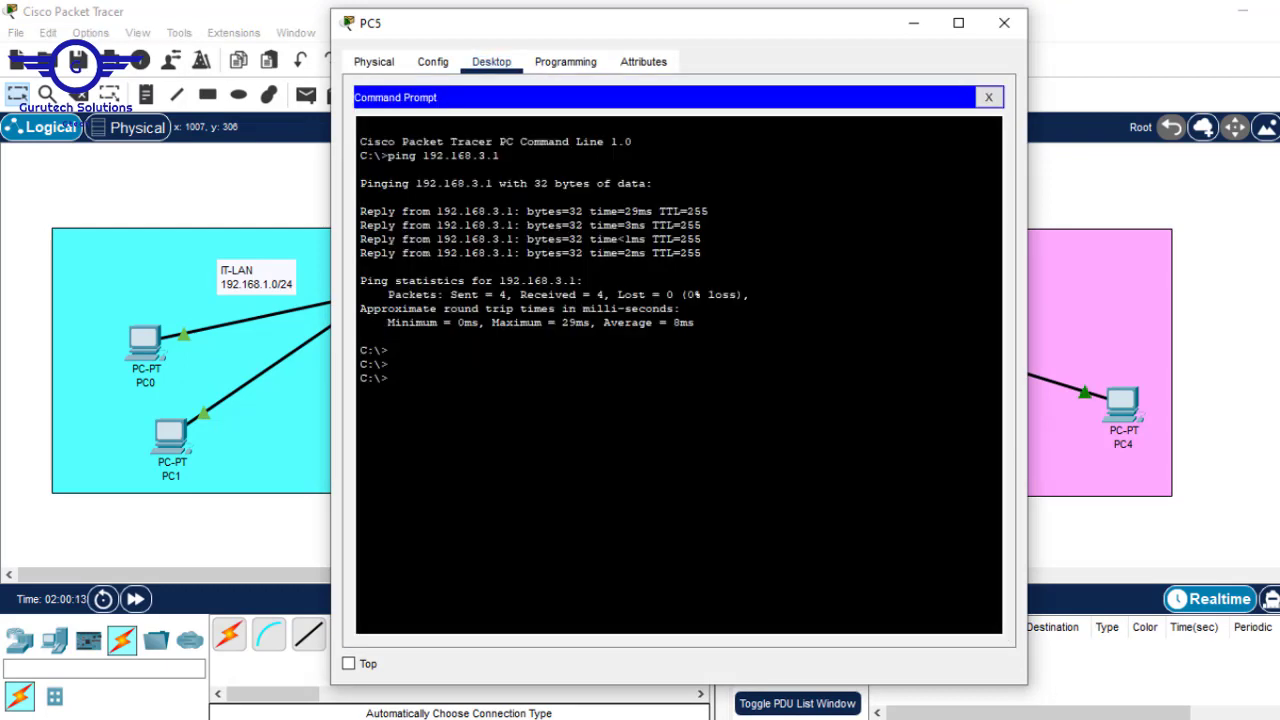
right_click(542, 348)
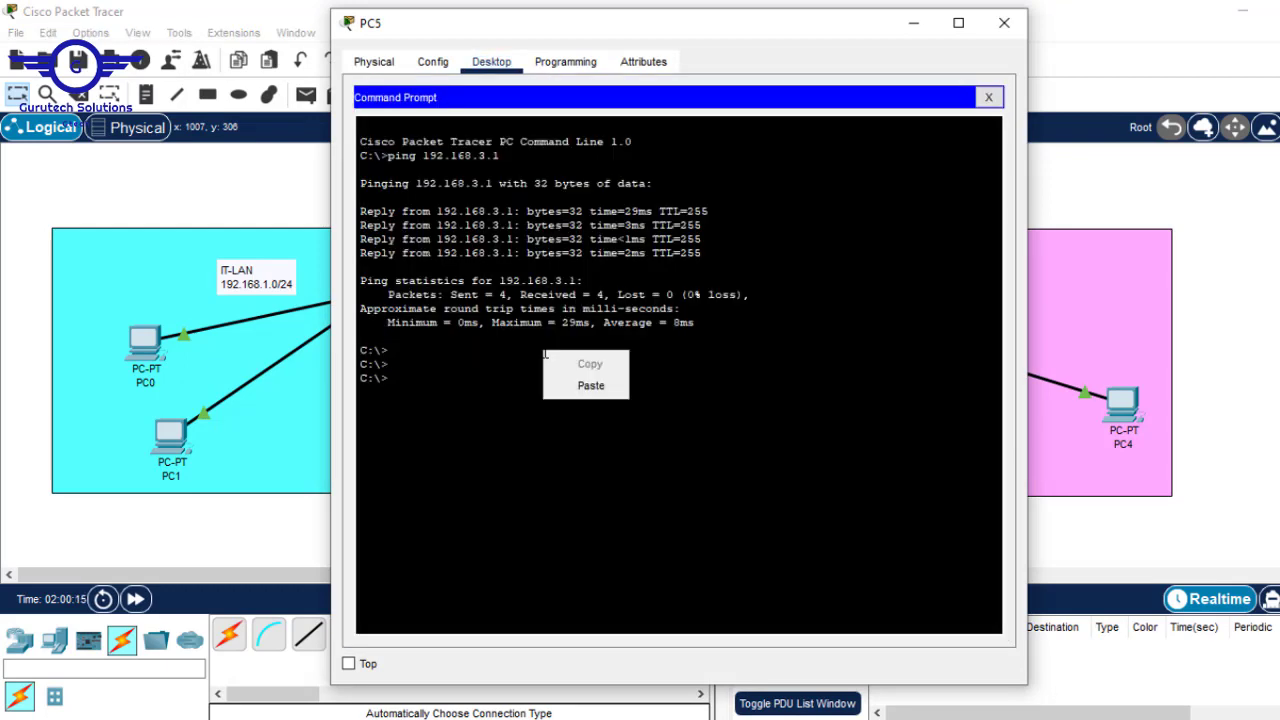
click(603, 390)
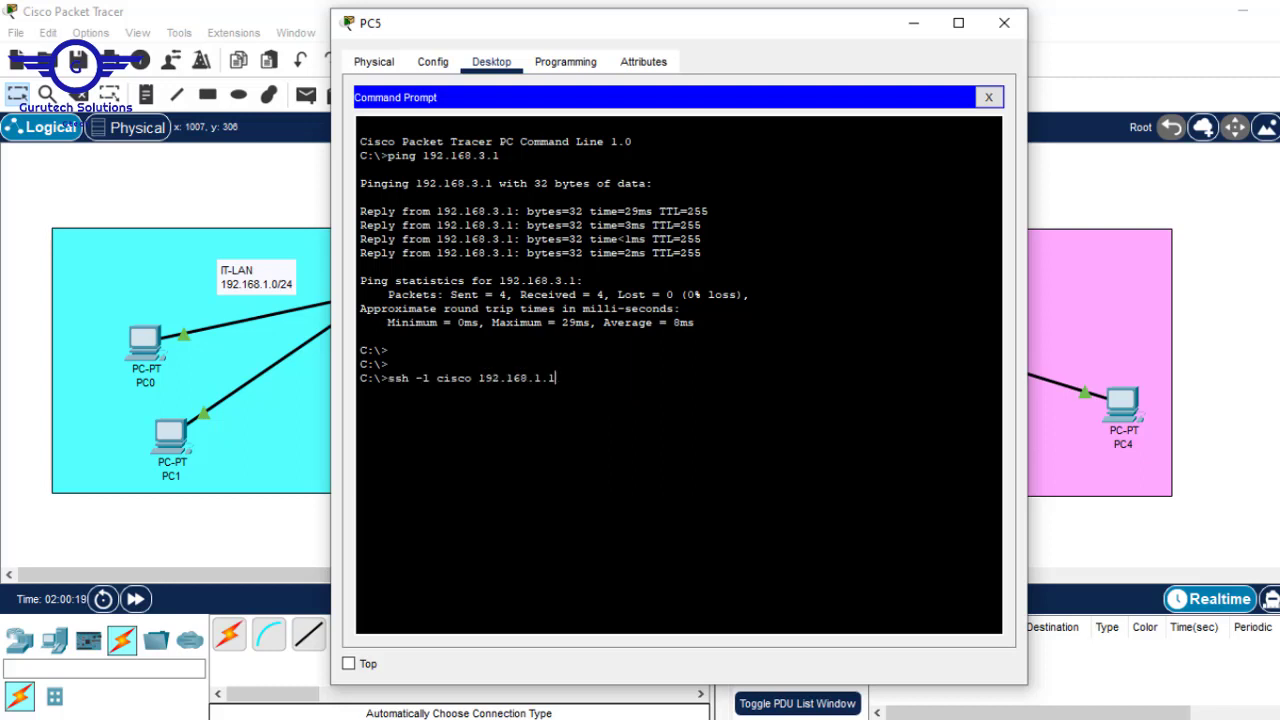
drag(472, 379, 438, 378)
drag(555, 378, 479, 378)
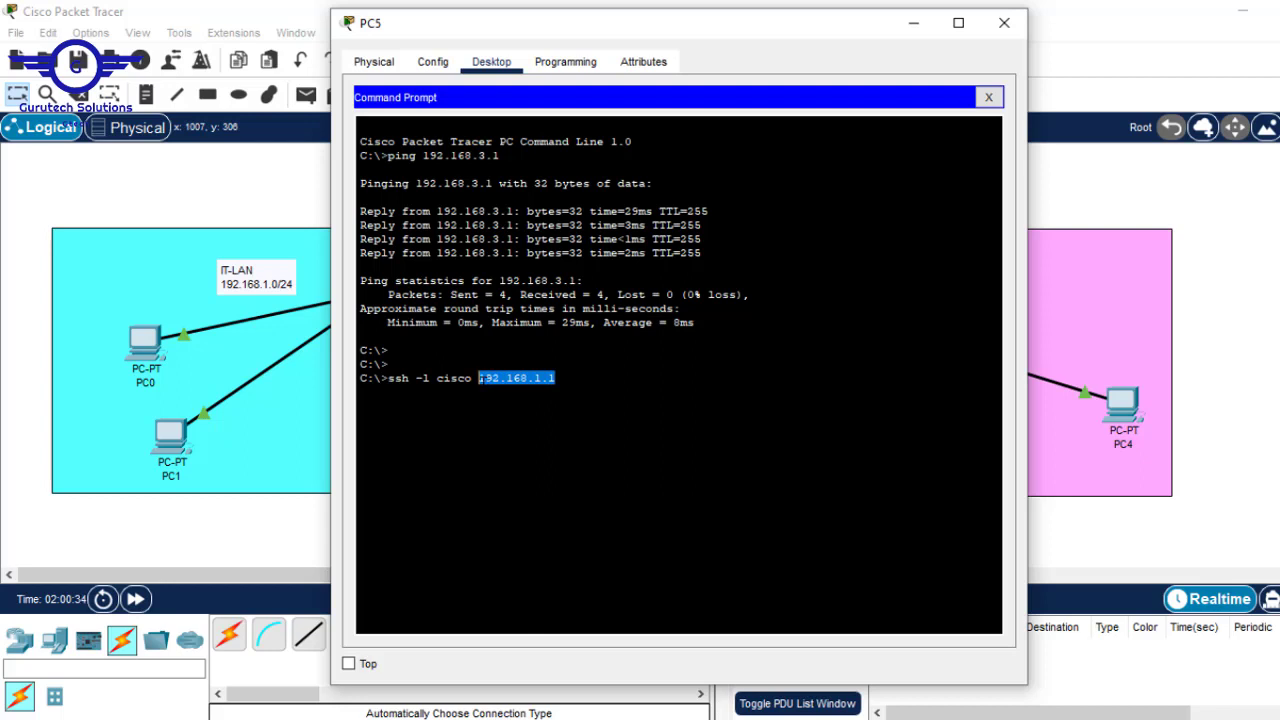
key(Return)
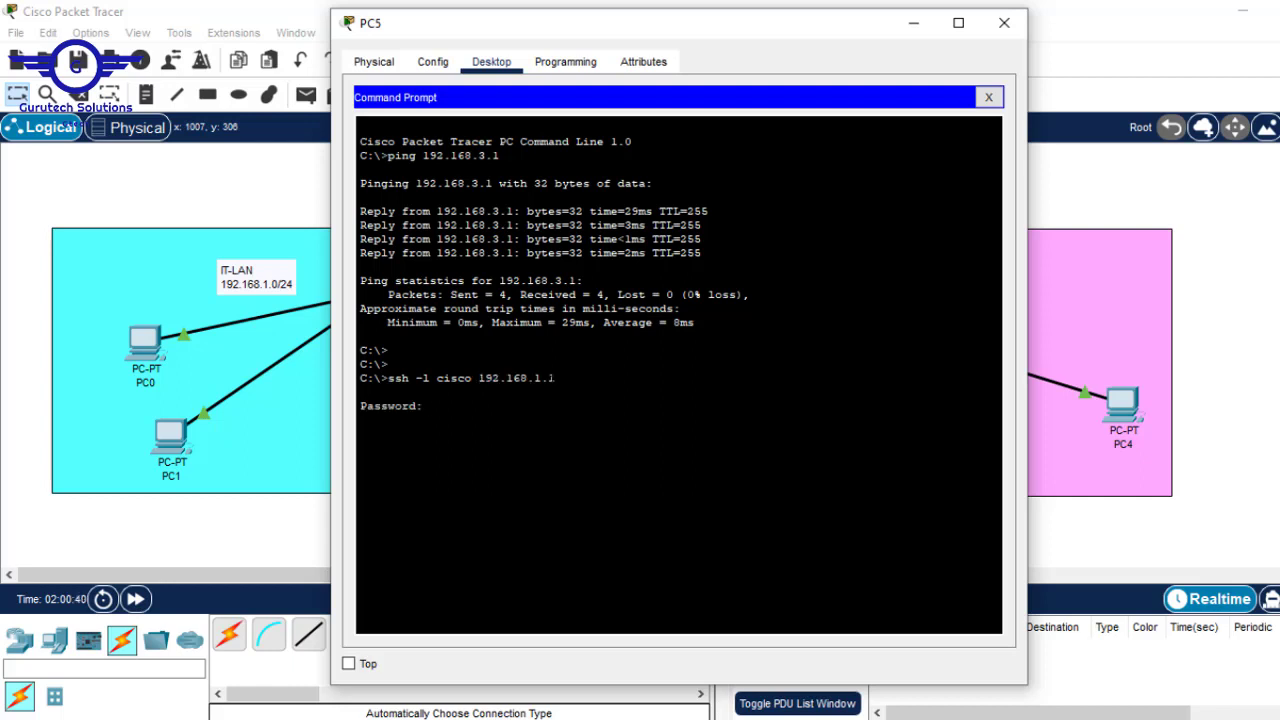
- Enter the login password, run en to reach R1#, and close PC5's window
key(Return)
text(en)
key(Return)
key(Return)
key(Return)
key(Return)
key(Return)
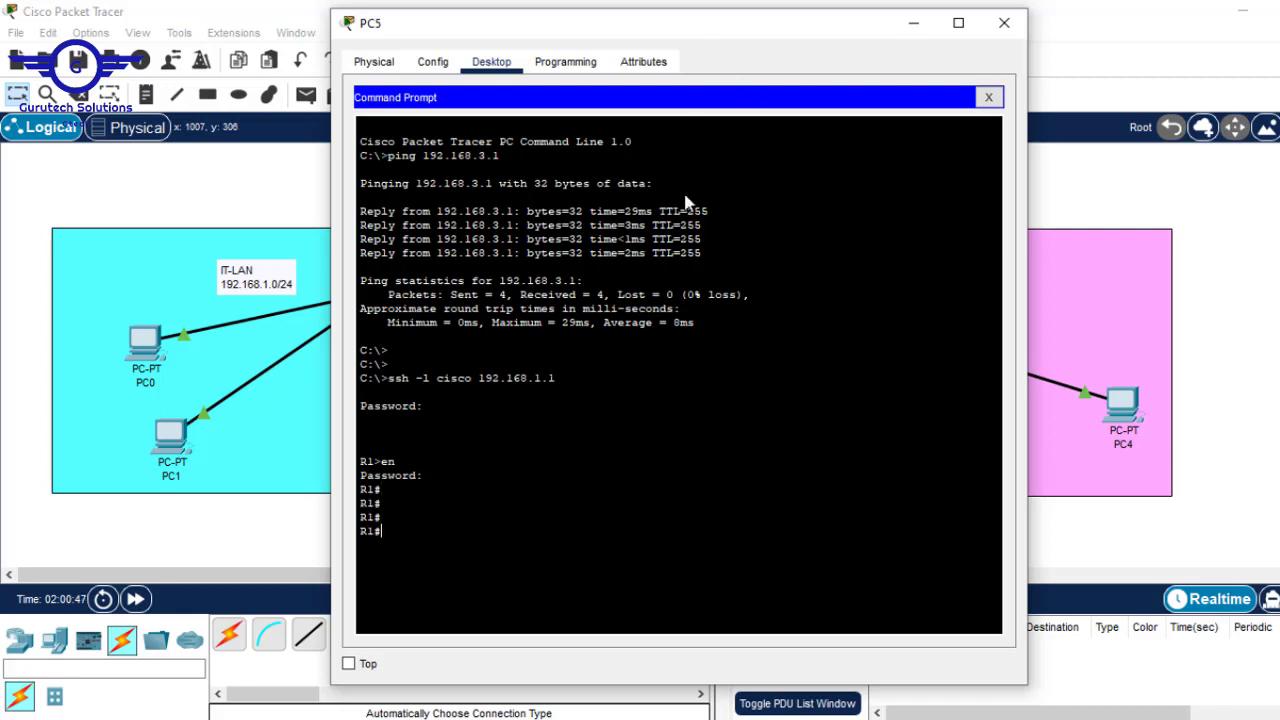
click(1238, 178)
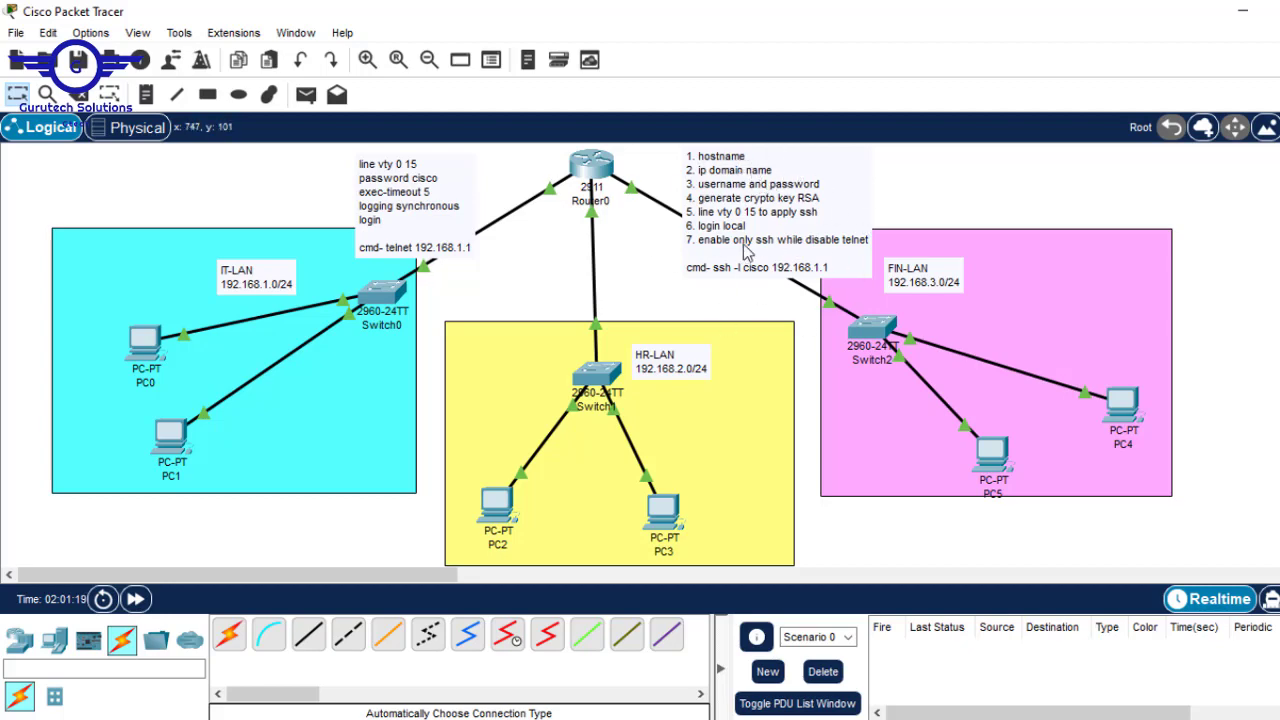
- Append ' + enable password' to step 1 of the SSH note, after 'hostname'
double_click(746, 163)
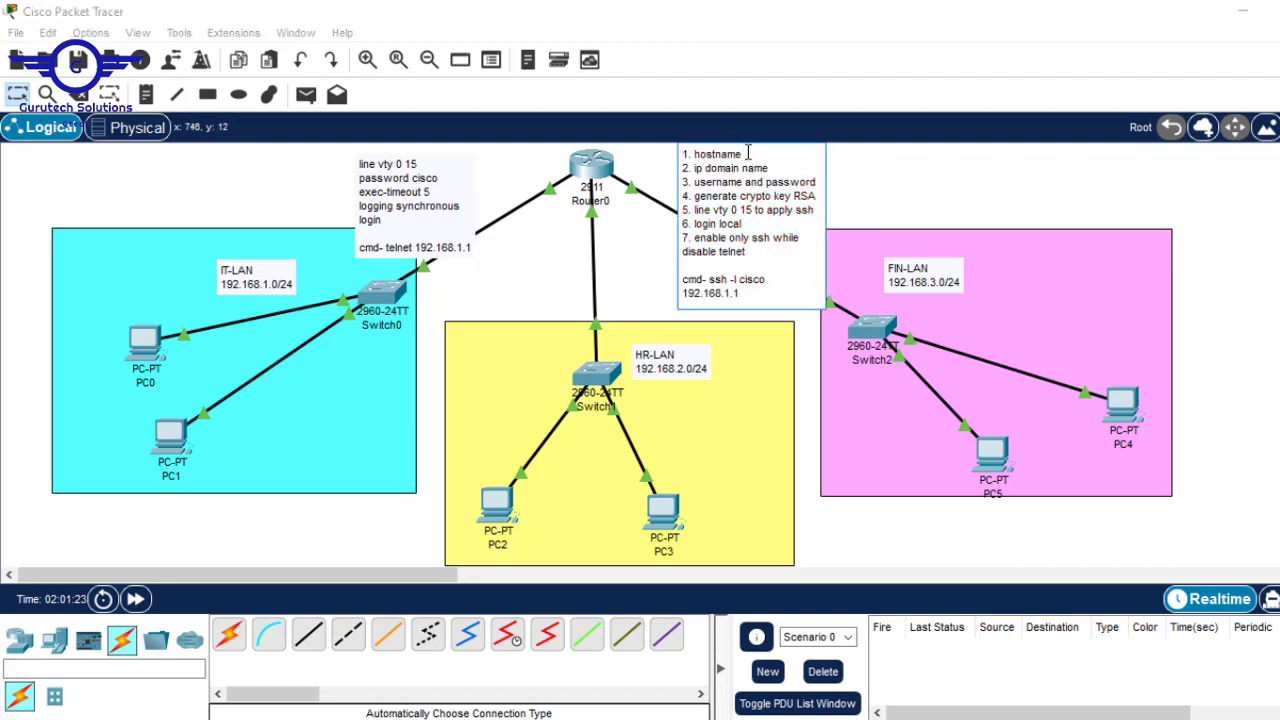
click(748, 153)
text(-)
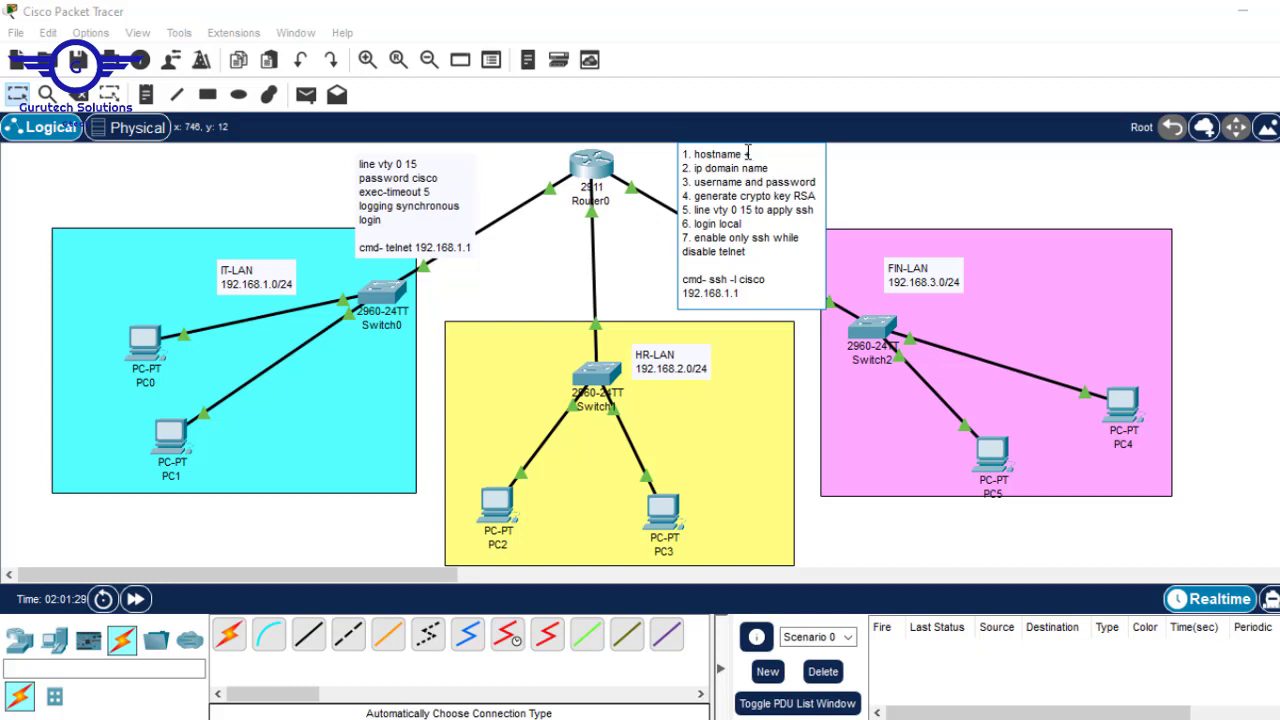
text(enabl)
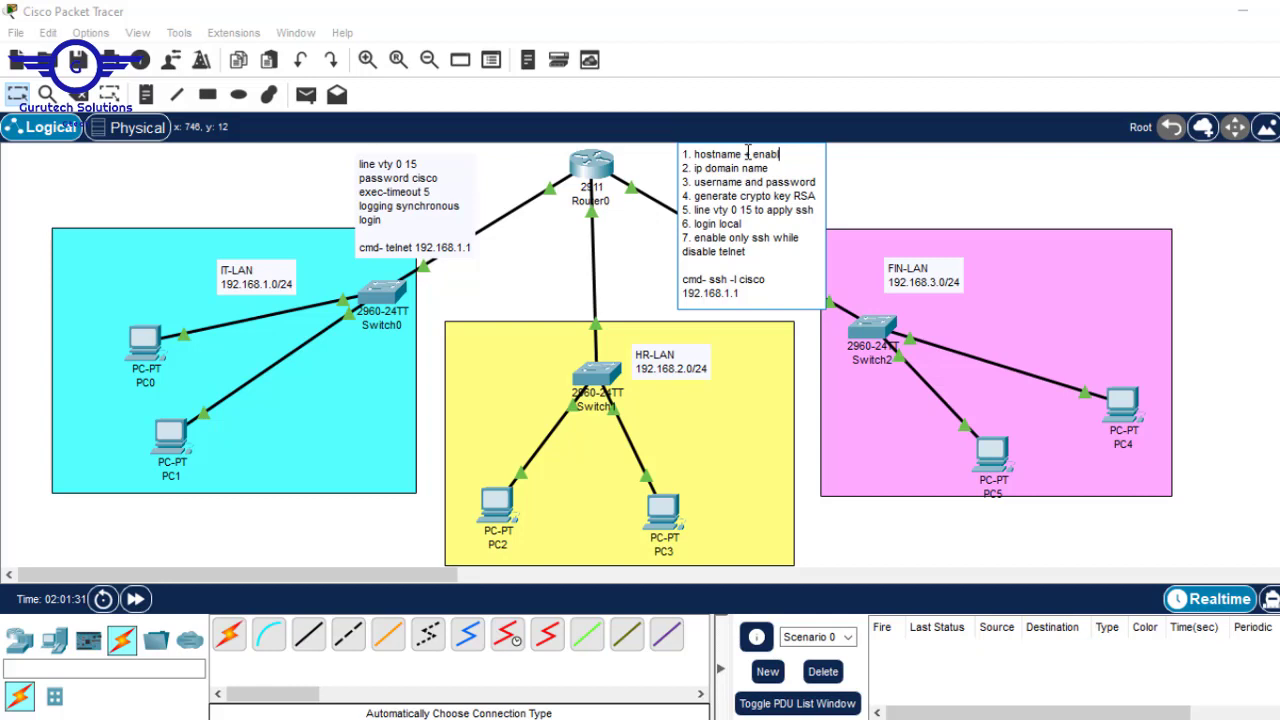
text(e passw)
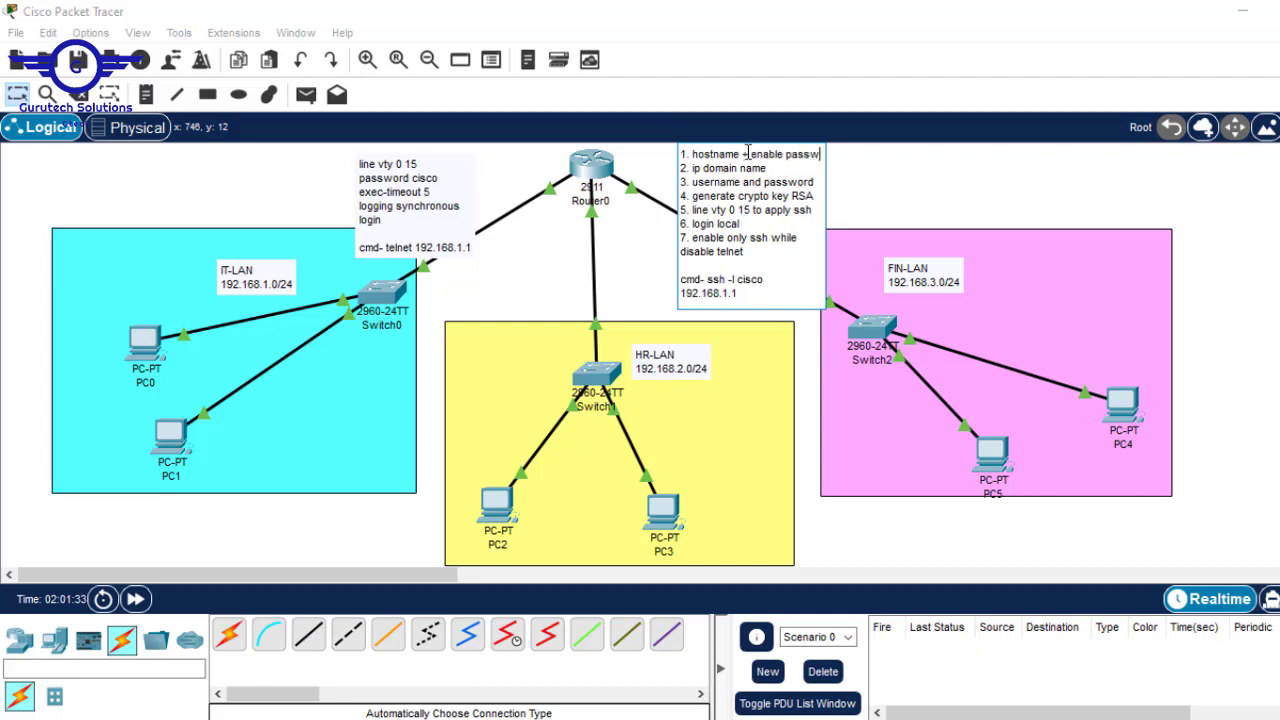
text(ord)
click(746, 154)
key(BackSpace)
text(+)
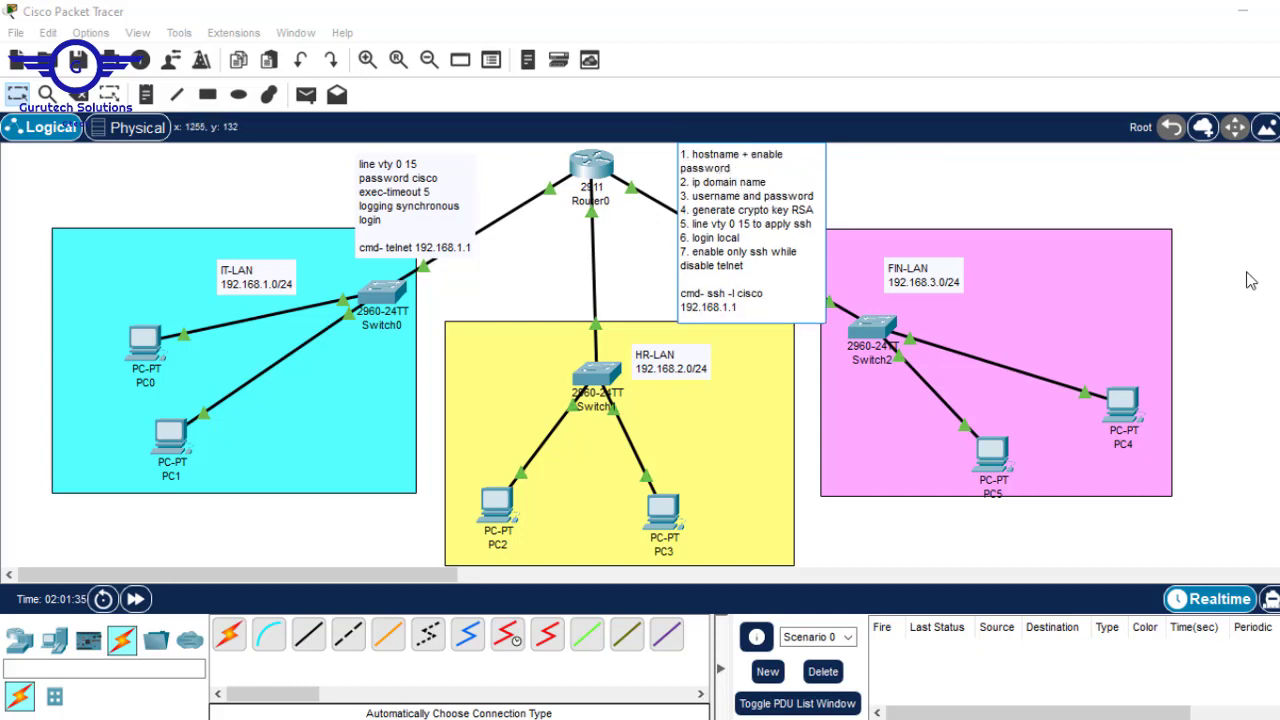
click(1248, 281)
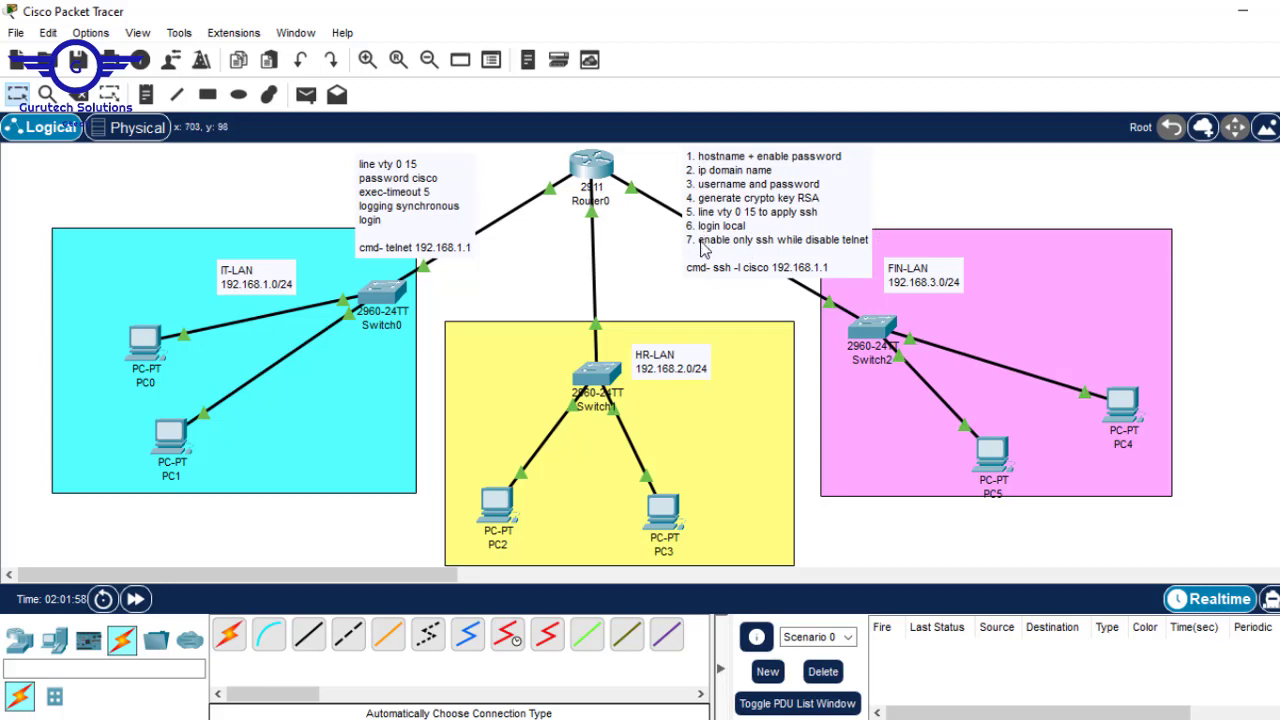
- Make step 7 read 'tranport input ssh (enable only ssh while disable telnet)'
double_click(702, 249)
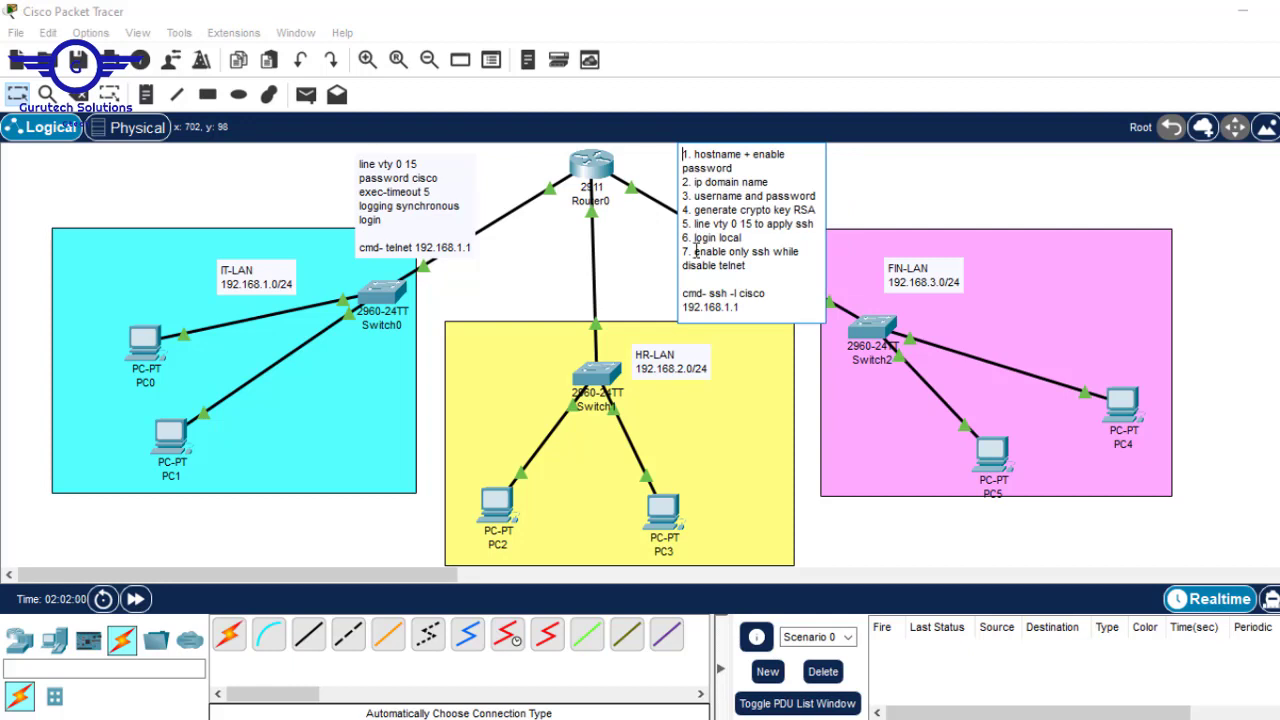
text(tranp)
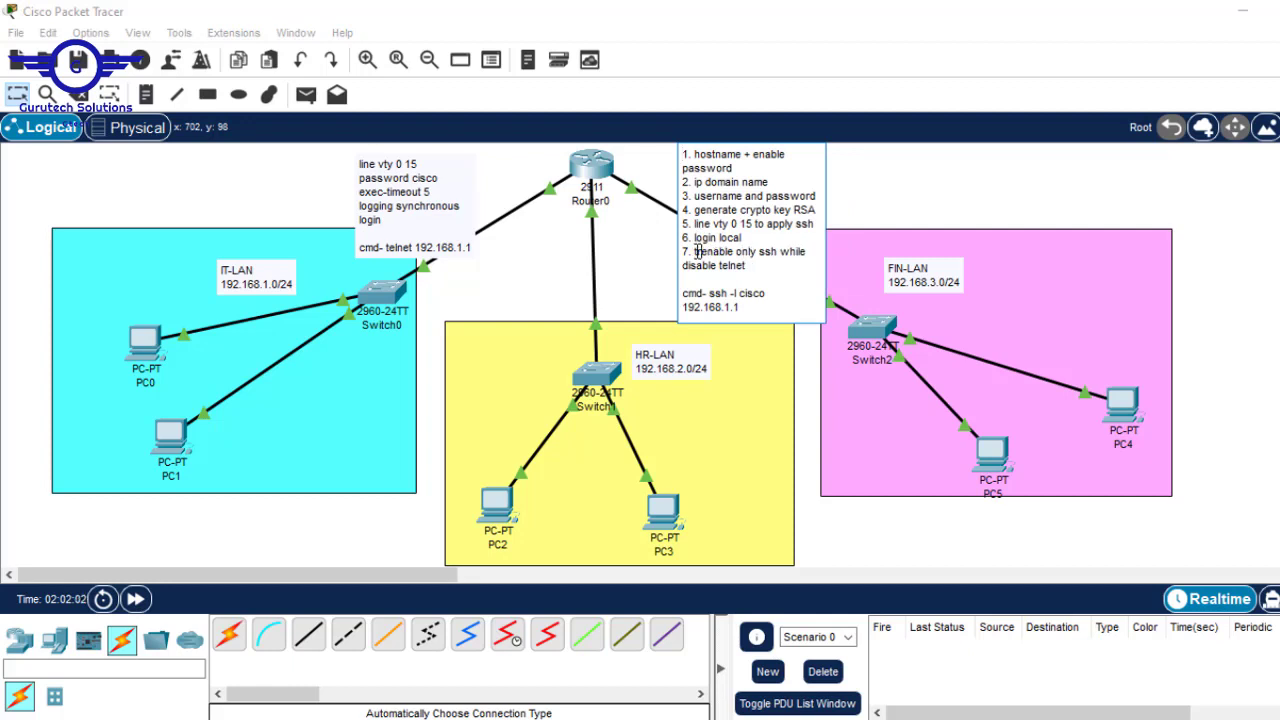
text(ort )
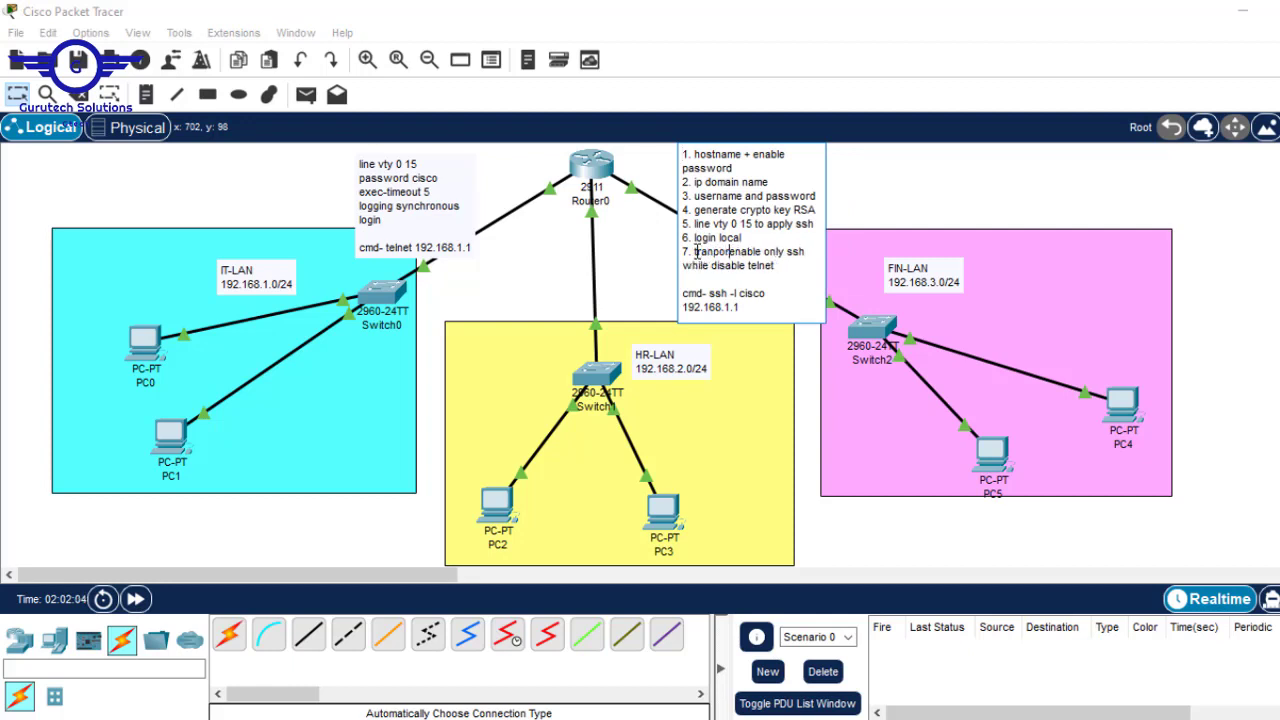
text(input )
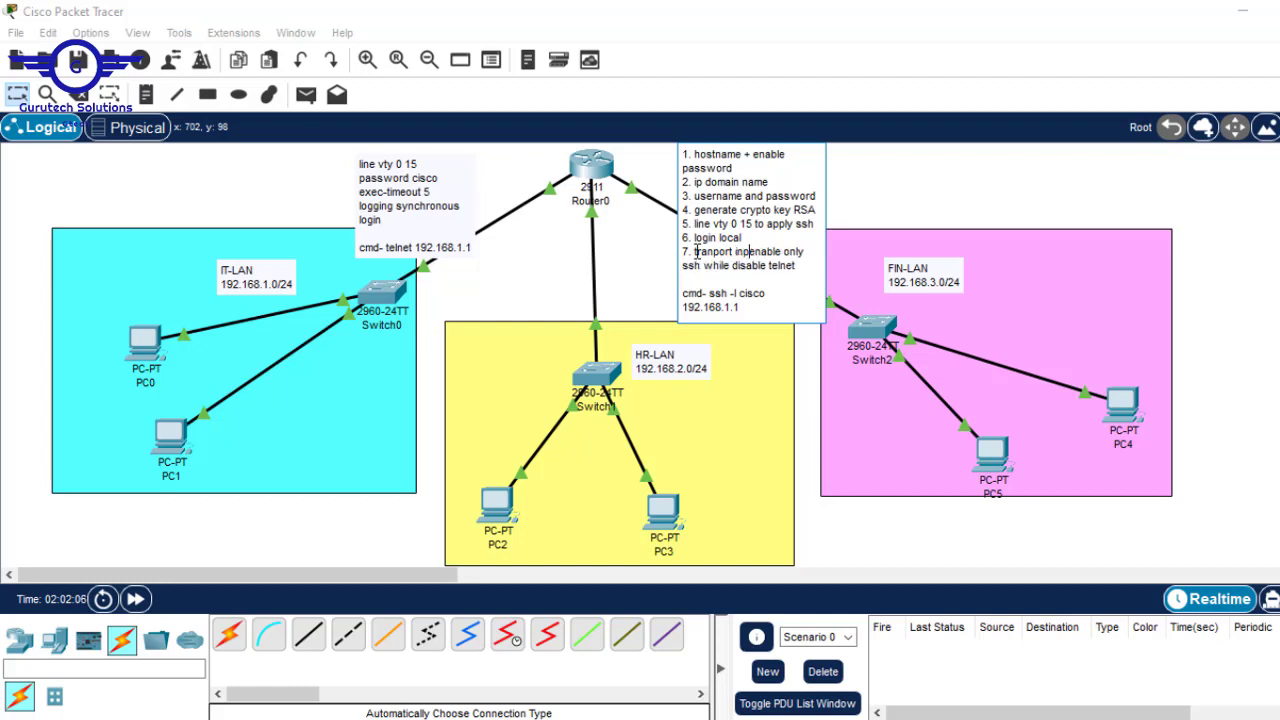
text(ssh )
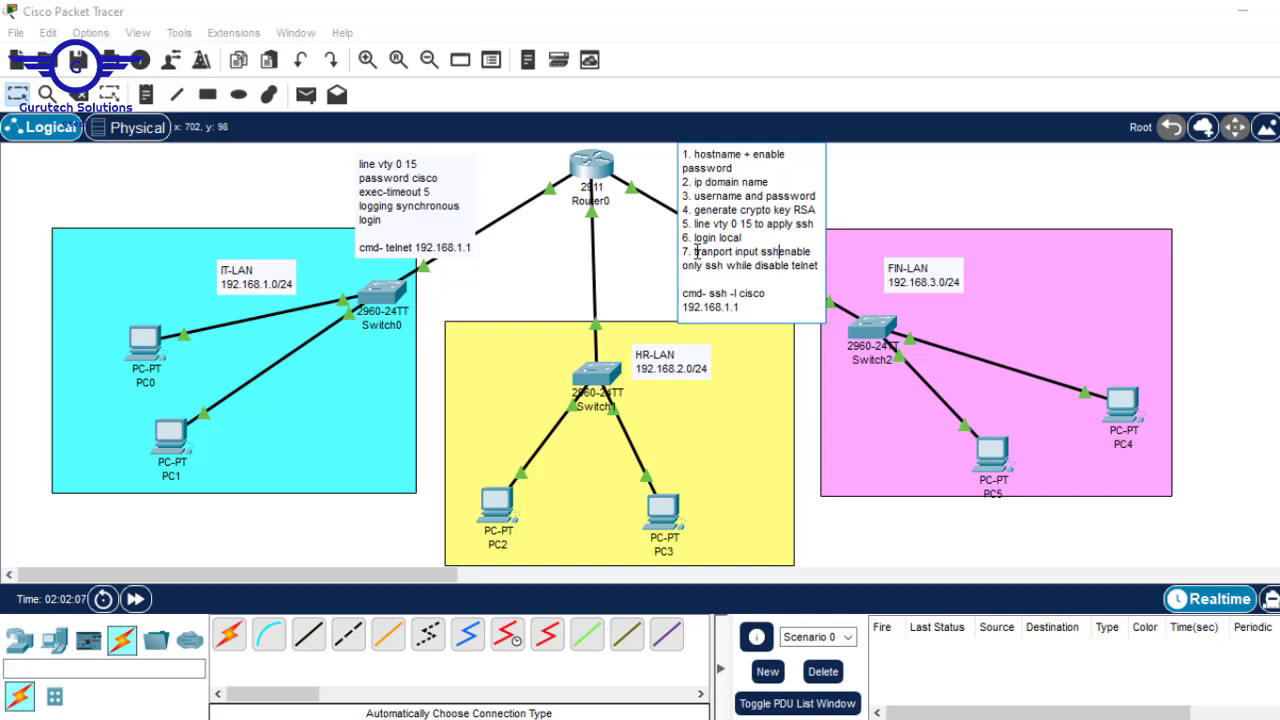
text(()
click(819, 266)
text())
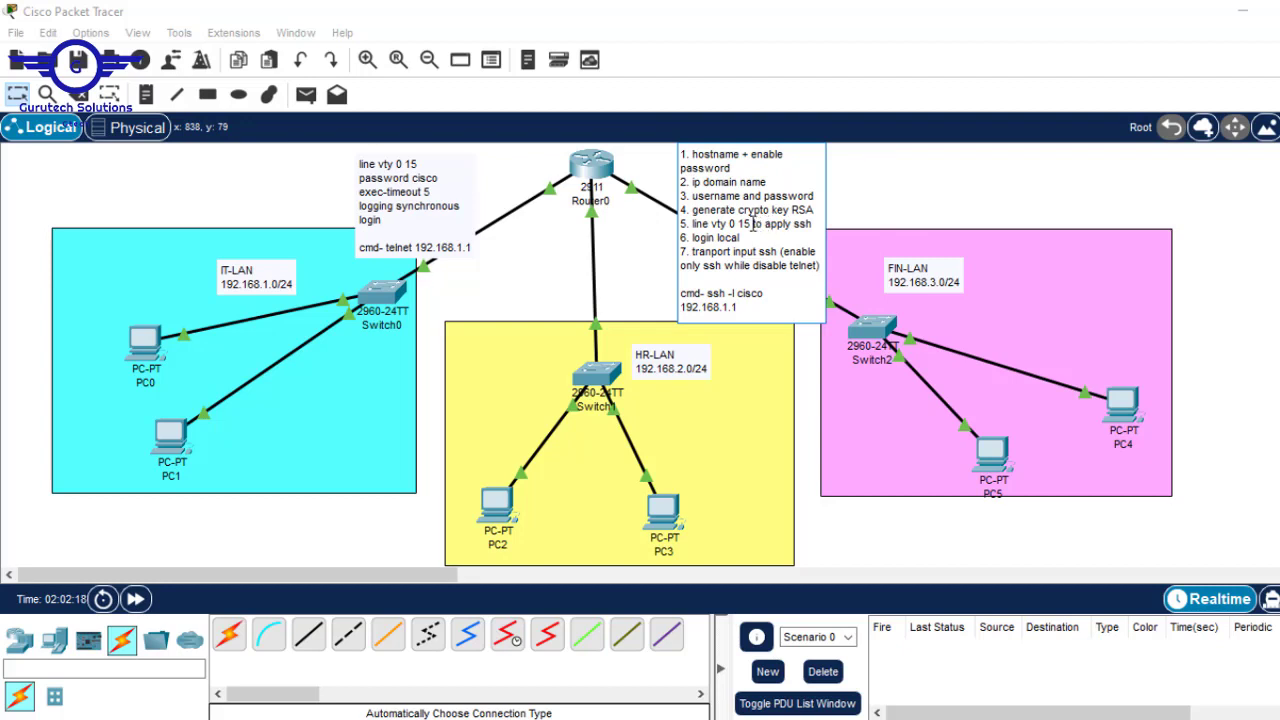
- Break step 5 after 'line vty 0 15' and add '--to apply ssh to vty--' below it
click(752, 224)
key(Return)
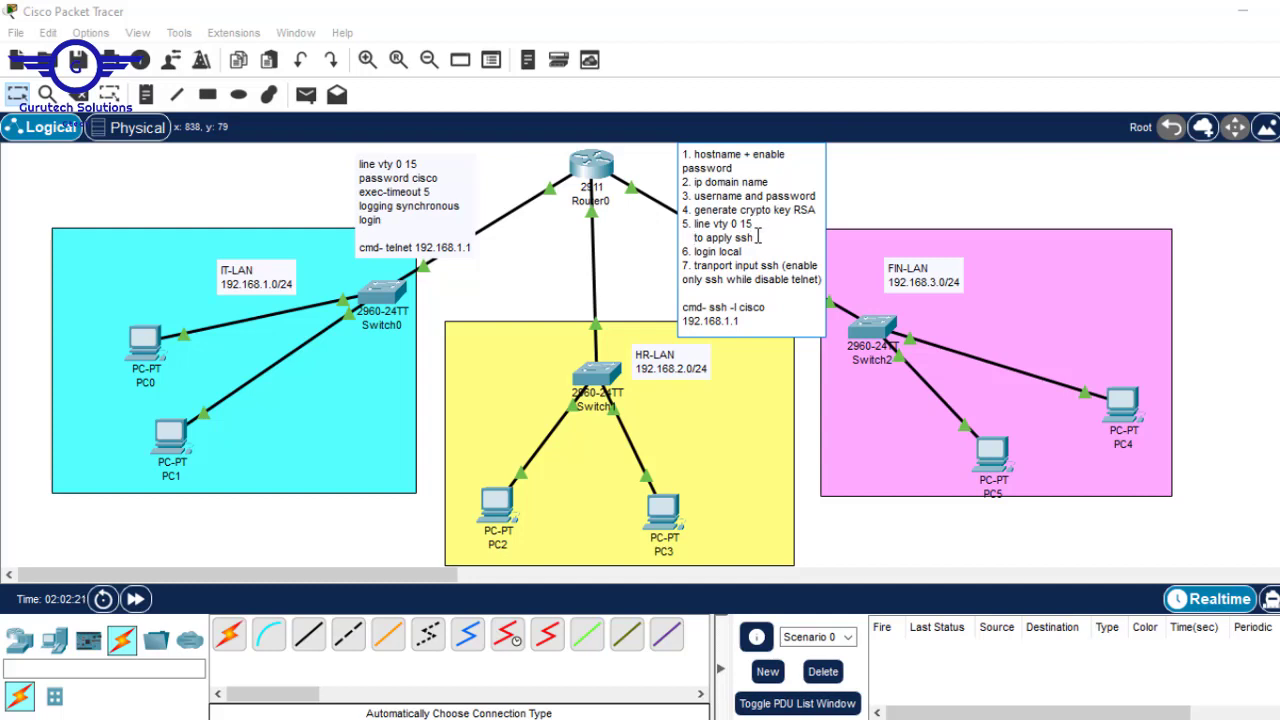
text(--)
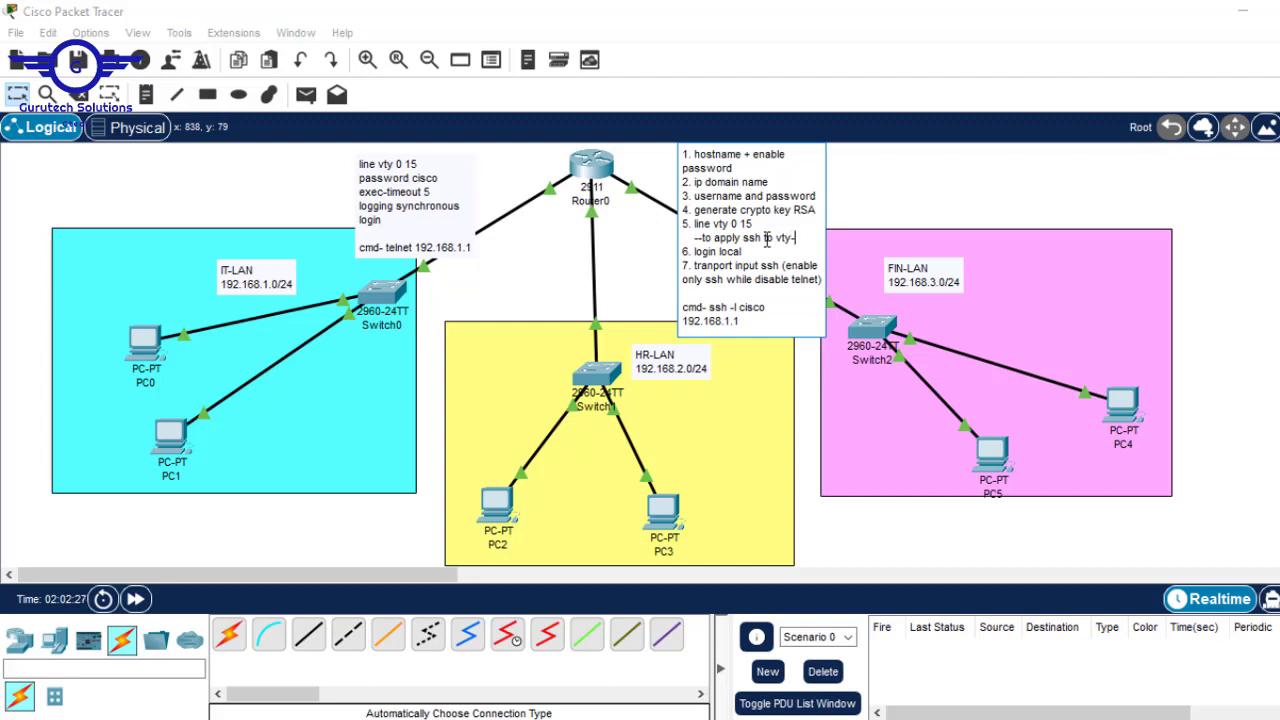
click(1264, 252)
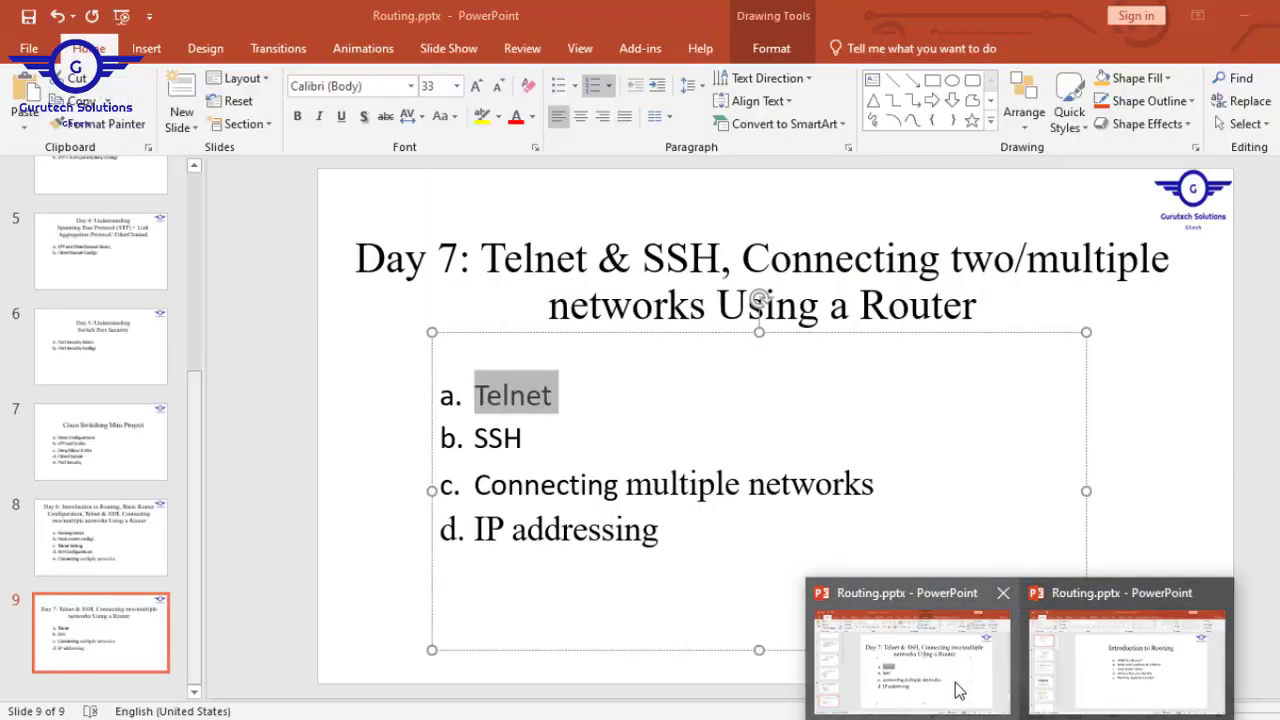
click(955, 688)
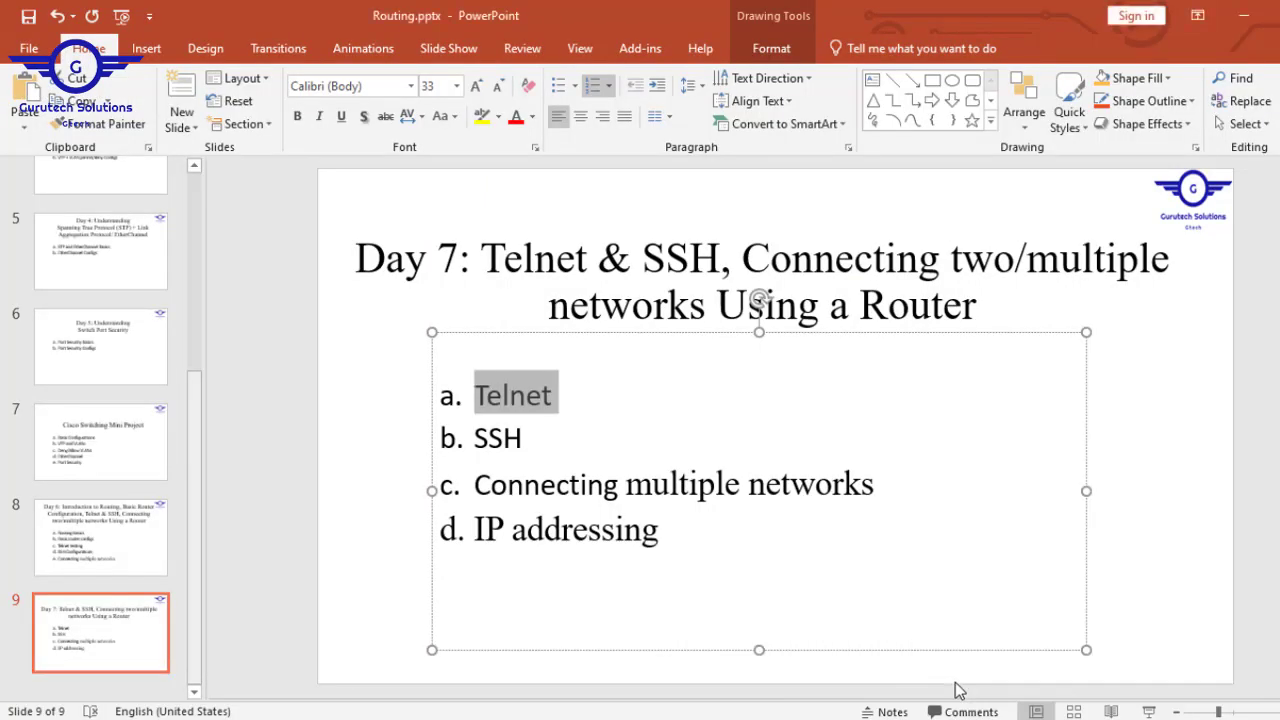
click(1196, 393)
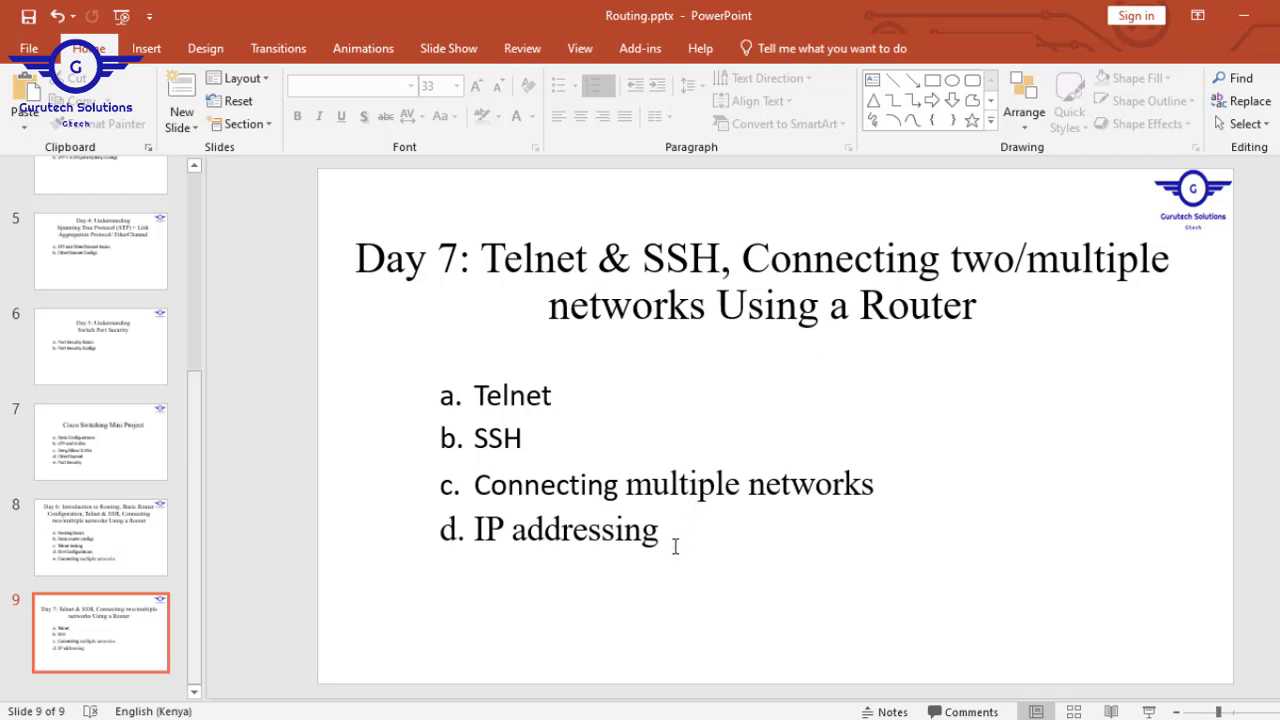
mouse_move(675, 547)
mouse_down()
mouse_move(452, 484)
mouse_move(447, 397)
mouse_up()
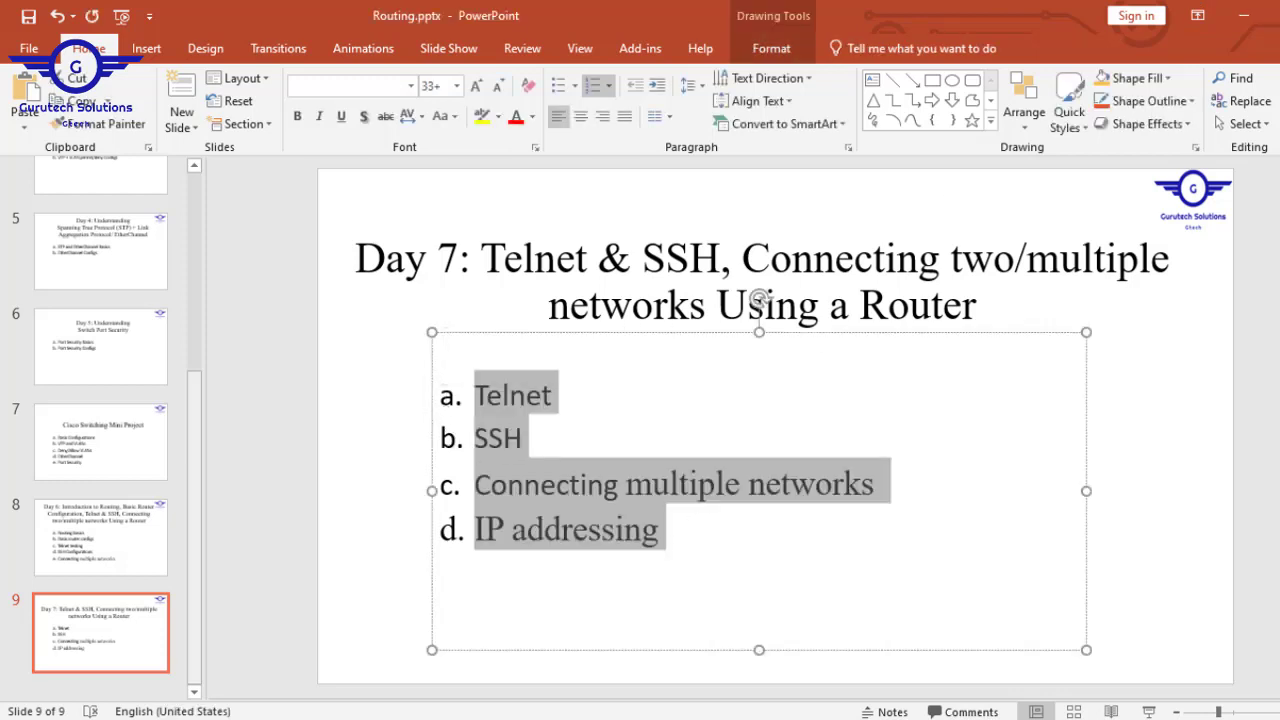
click(1247, 16)
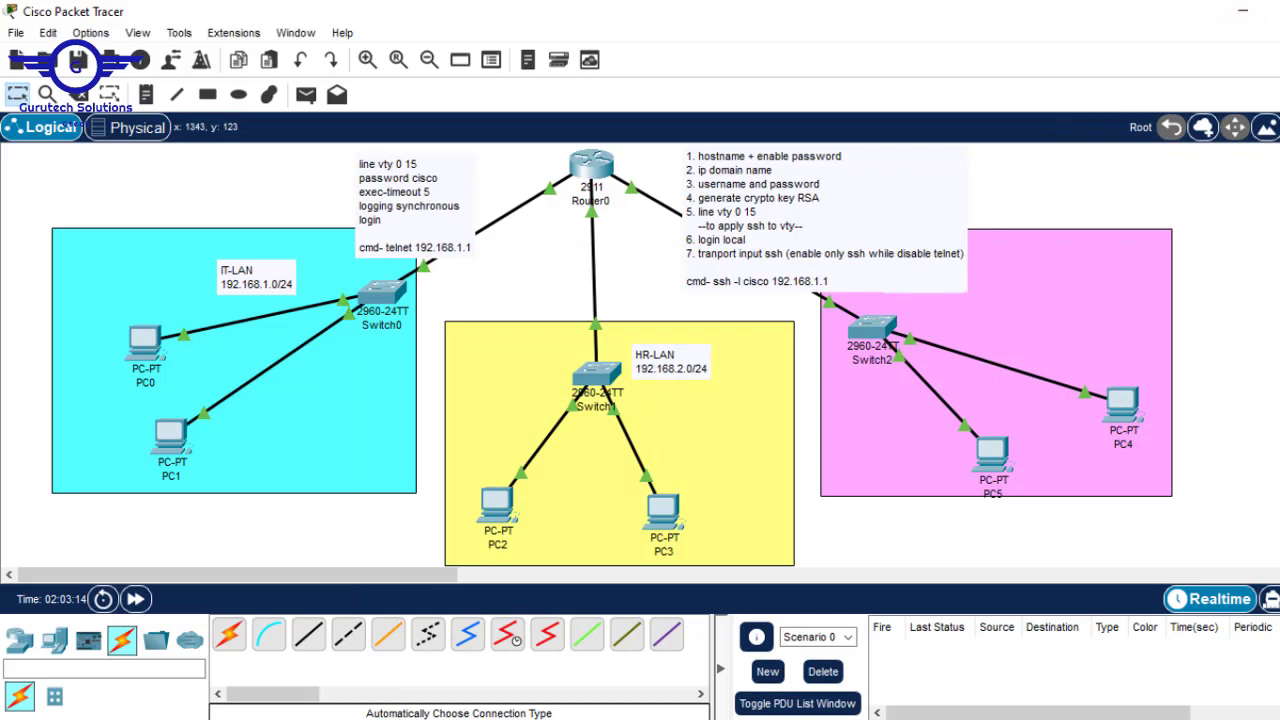